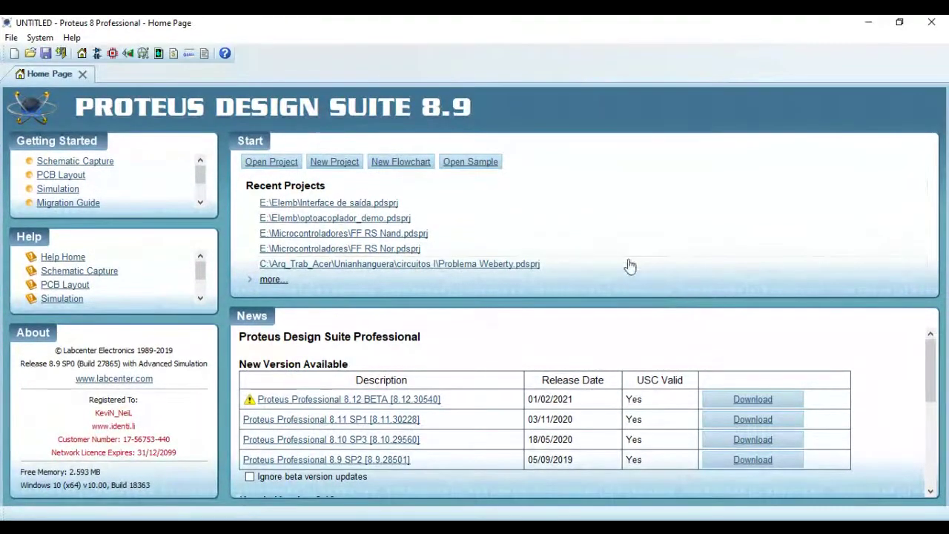
Start a new project and name it "Fonte de 4 tensões".
left_click(333, 163)
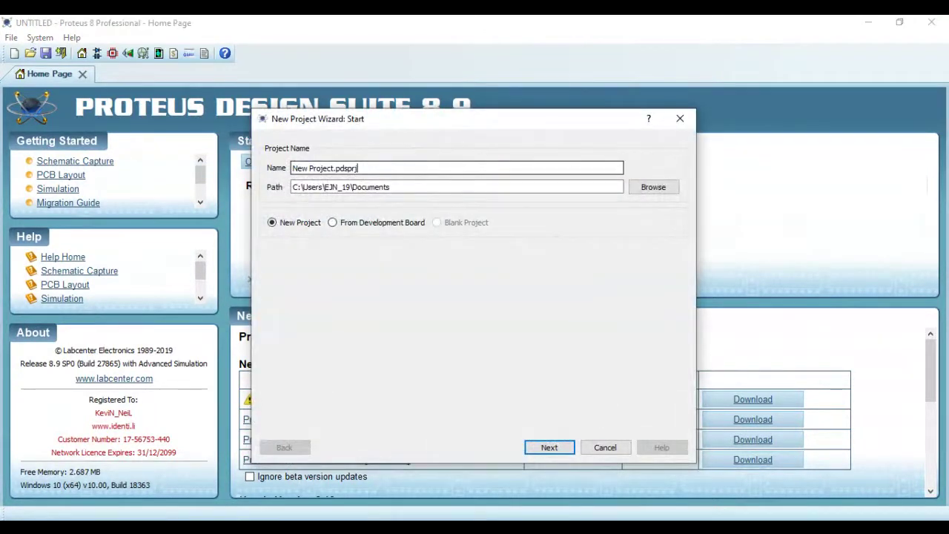
key("BackSpace")
key("BackSpace")
key("BackSpace")
key("BackSpace")
key("BackSpace")
key("BackSpace")
key("BackSpace")
key("BackSpace")
key("BackSpace")
key("BackSpace")
key("BackSpace")
key("BackSpace")
key("BackSpace")
key("BackSpace")
key("BackSpace")
key("BackSpace")
key("BackSpace")
key("BackSpace")
type("Fonte de 4")
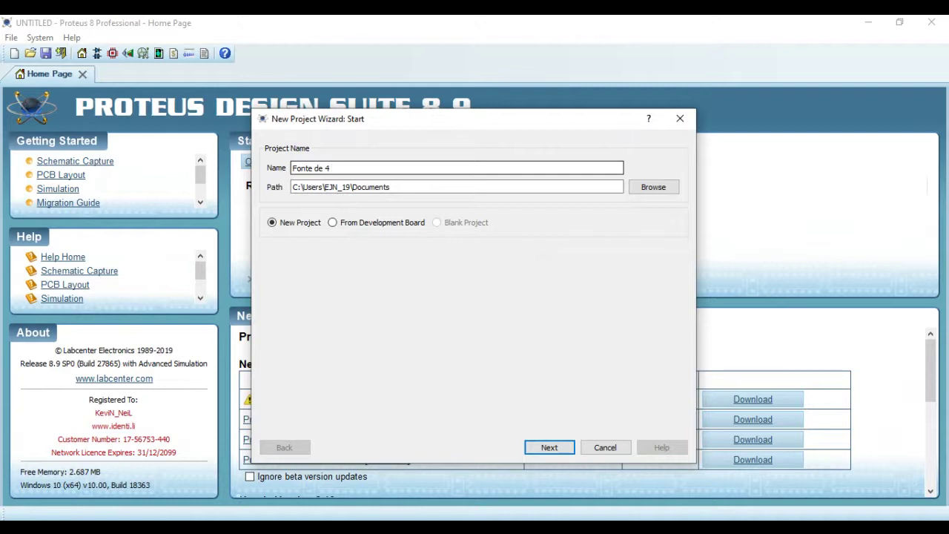
type(" tr")
type("ens")
type("ões")
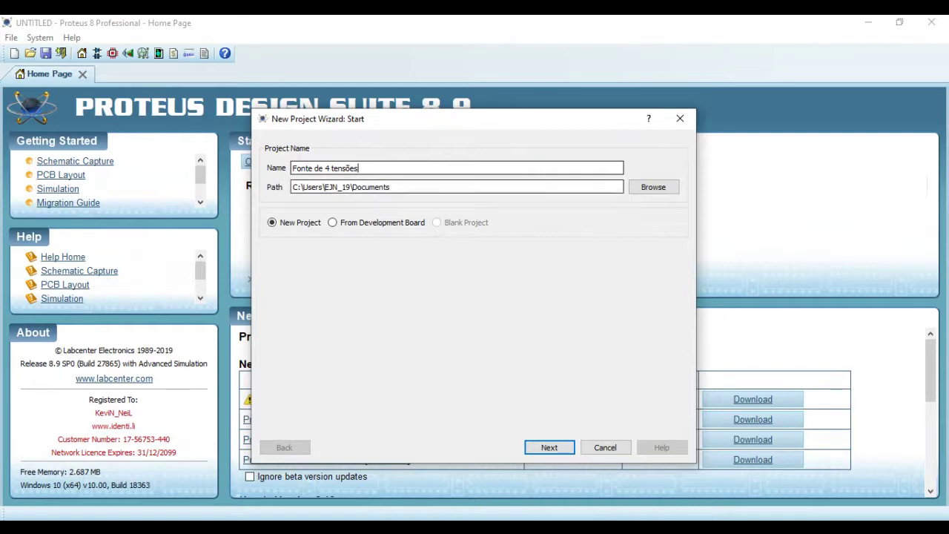
Set the project's save location to the Elemb folder on drive E: and continue to the schematic design settings.
left_click(653, 187)
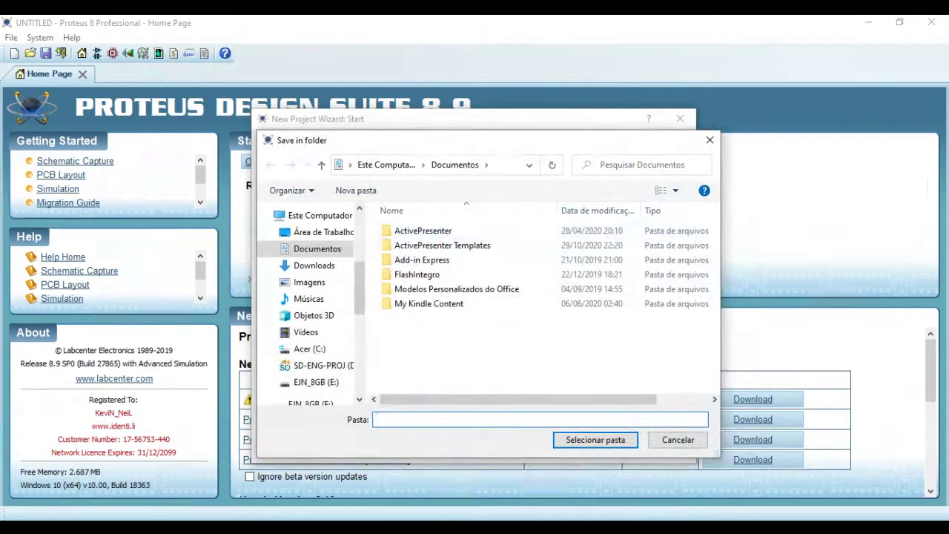
scroll(318, 348, "down", 1)
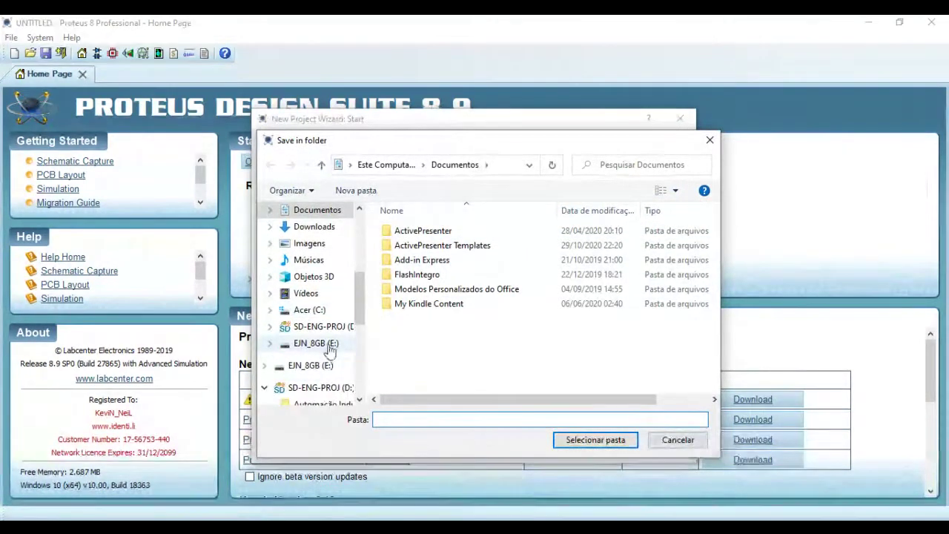
left_click(326, 343)
left_click(408, 261)
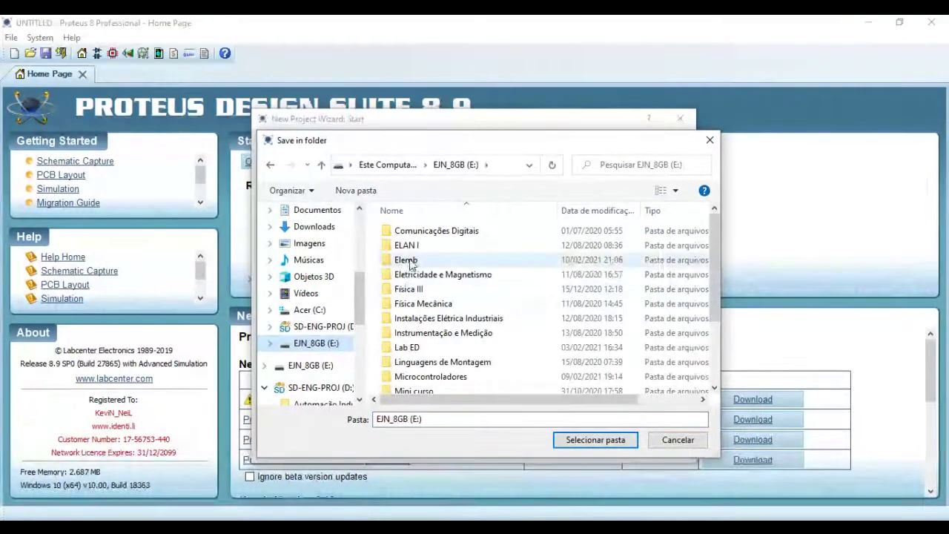
double_click(410, 261)
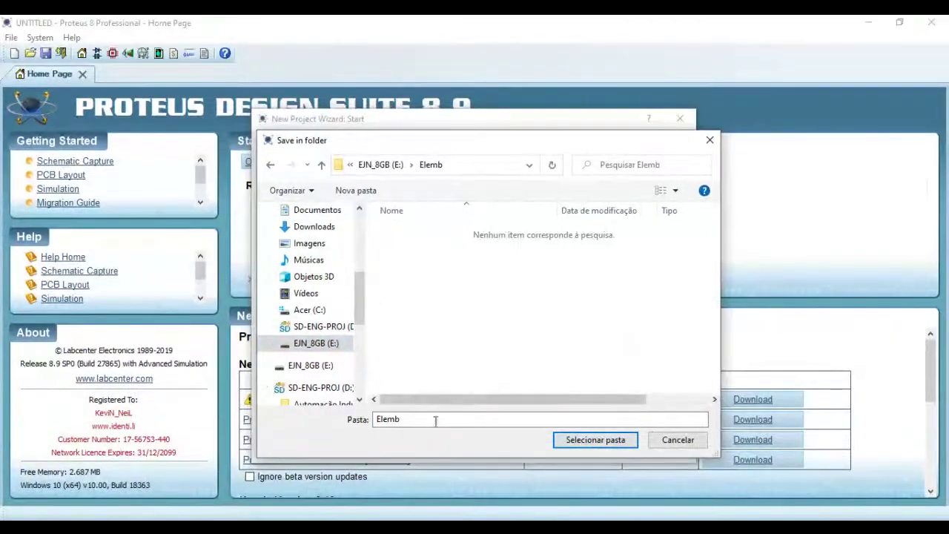
left_click(403, 421)
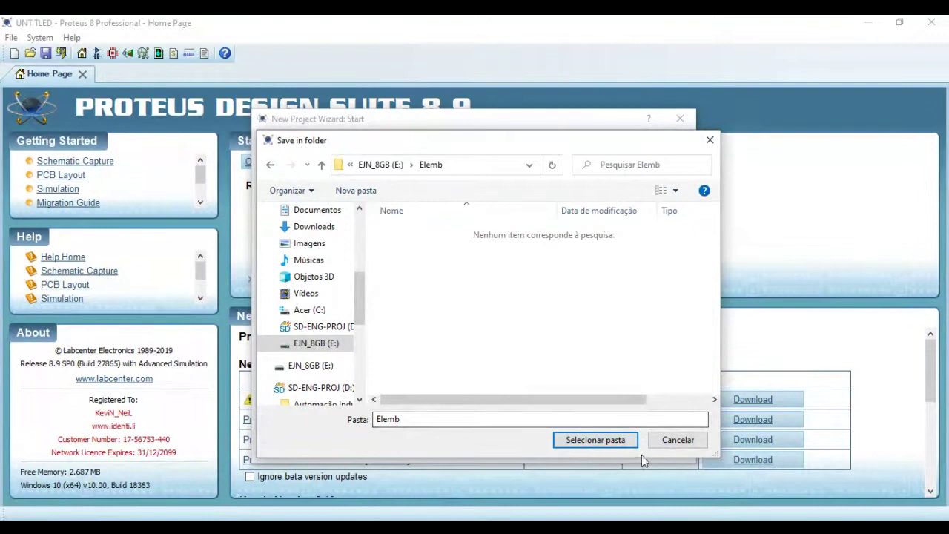
left_click(605, 442)
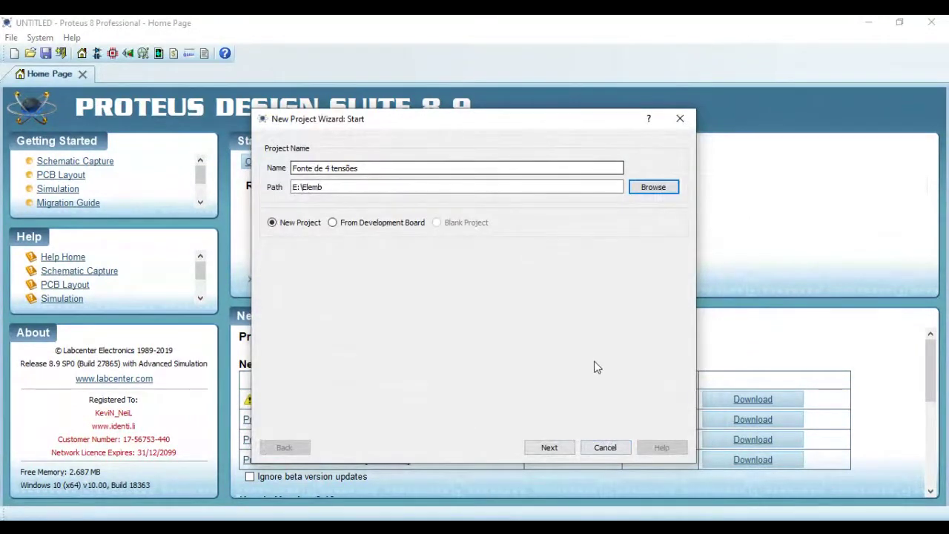
left_click(301, 192)
left_click(549, 447)
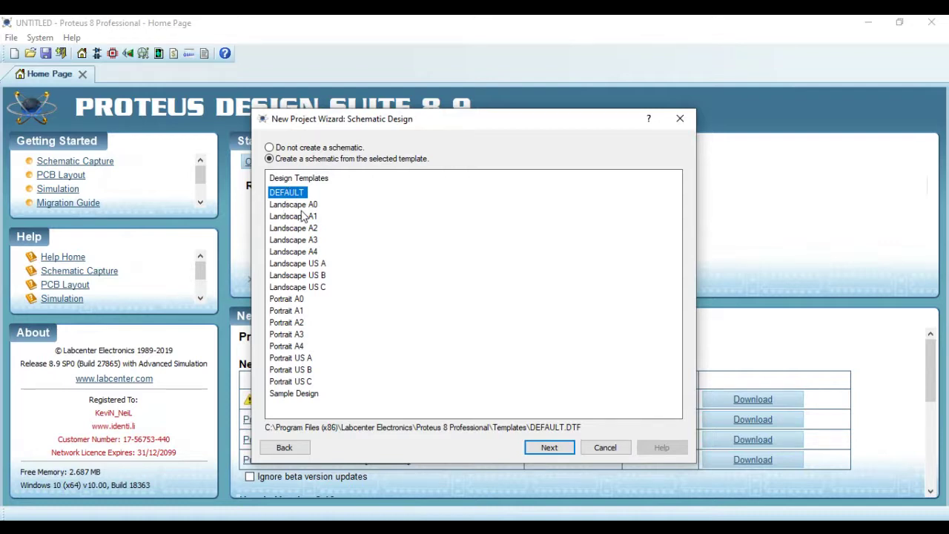
Choose the DEFAULT design template for the project's schematic.
left_click(296, 251)
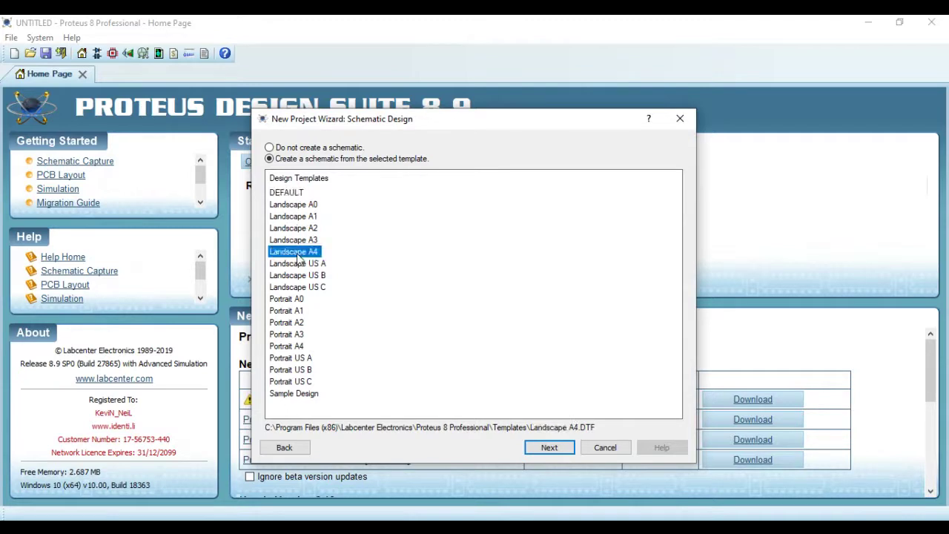
left_click(287, 193)
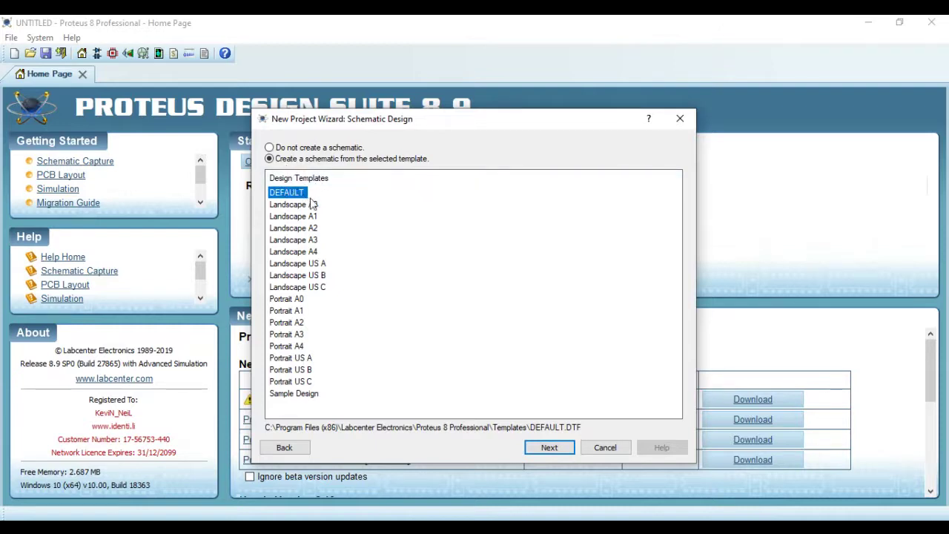
left_click(549, 451)
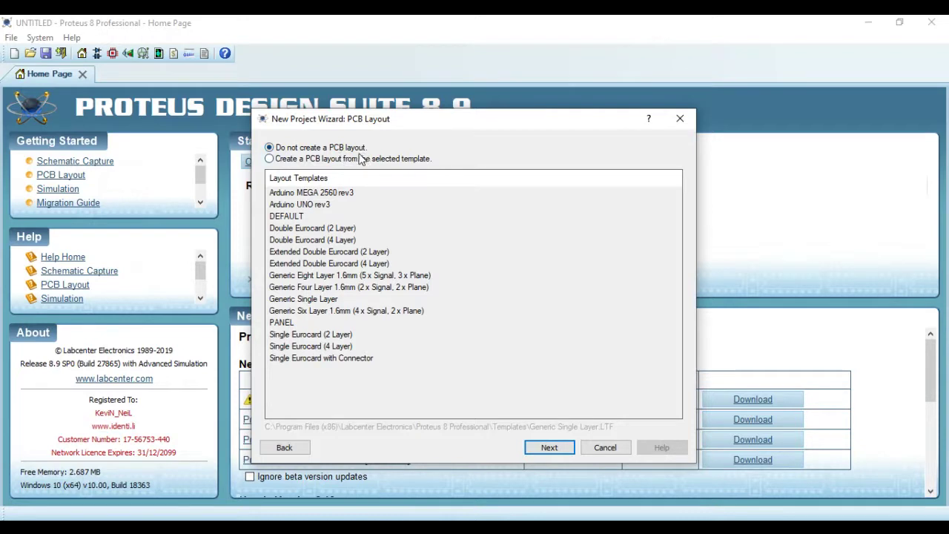
Include a PCB layout based on the Generic Single Layer template, accepting its layer stackup, drill pairs and board preview.
left_click(270, 159)
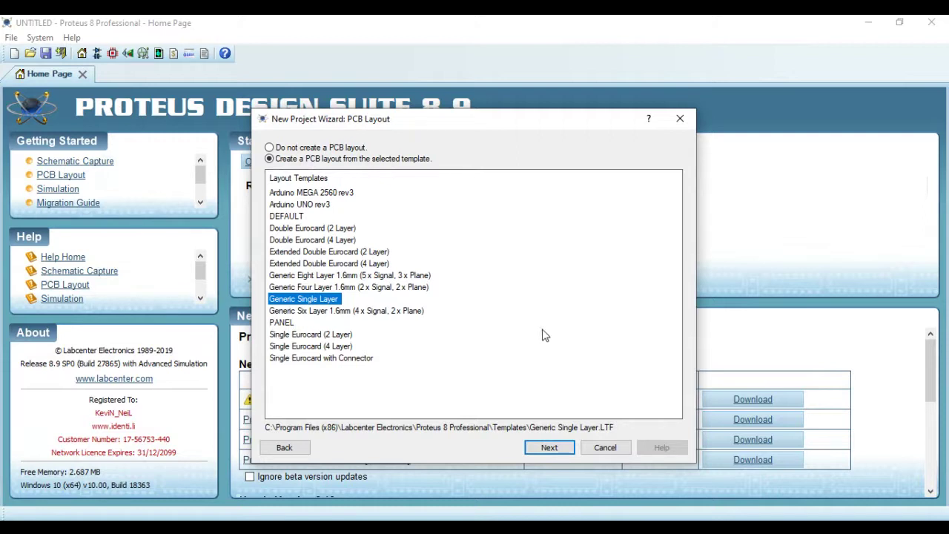
left_click(561, 446)
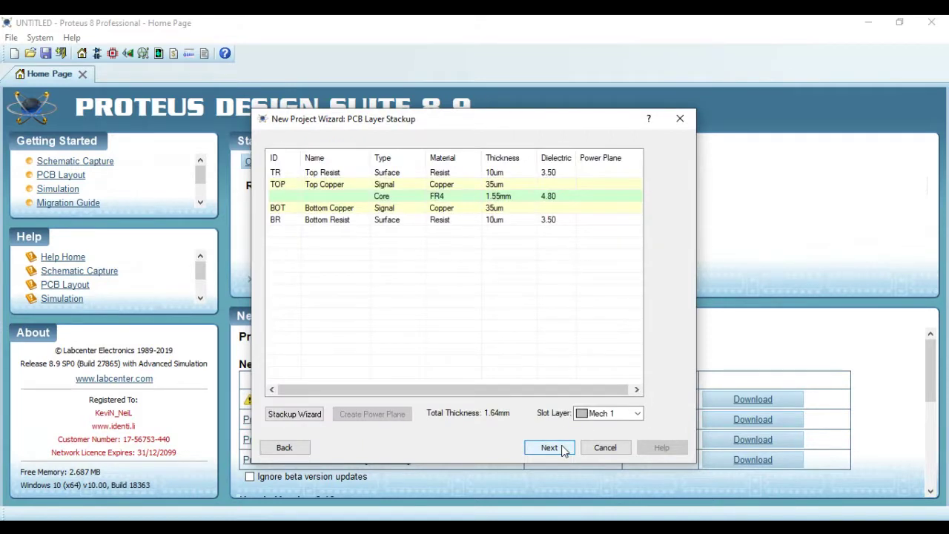
left_click(561, 447)
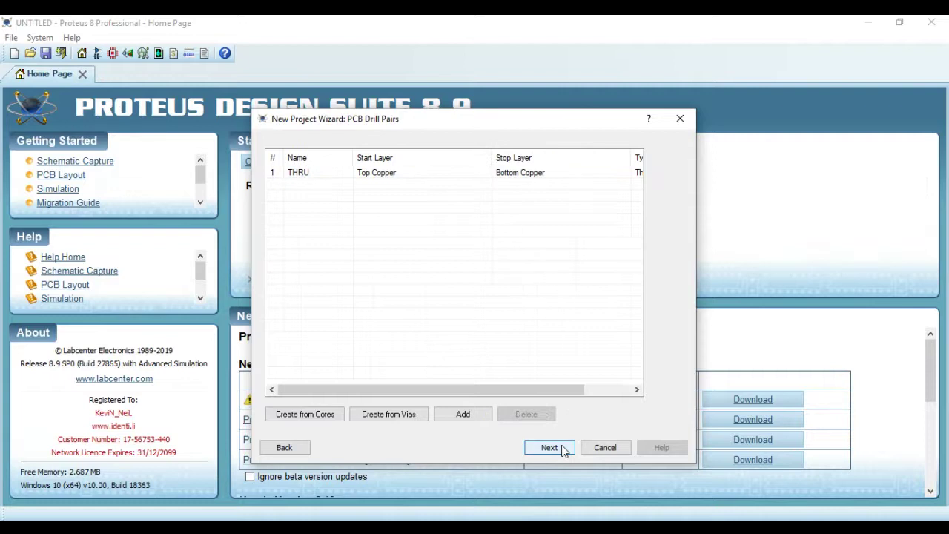
left_click(561, 447)
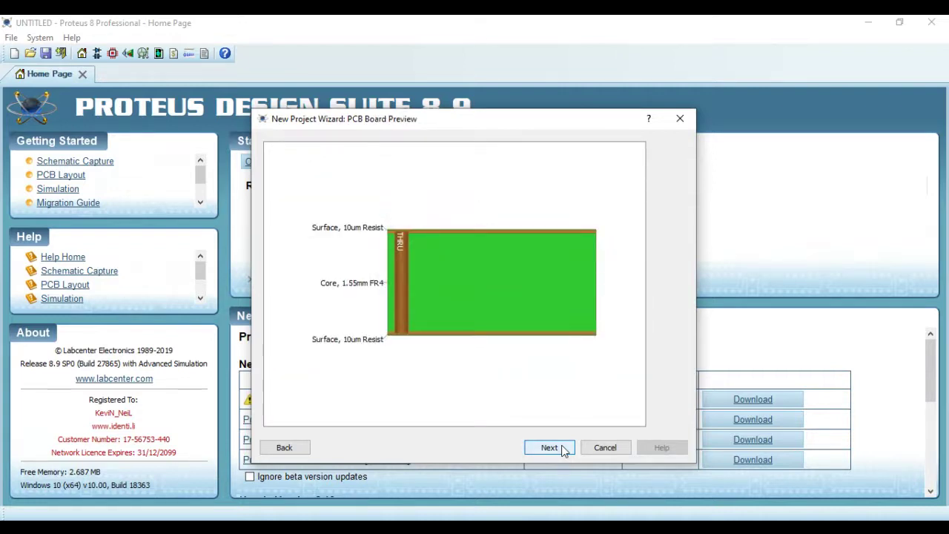
left_click(562, 448)
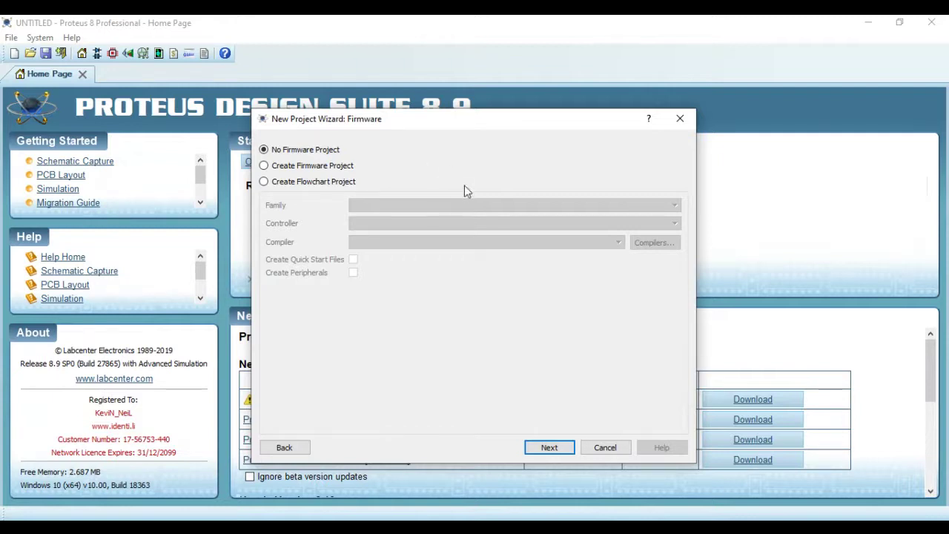
Finish creating the project without firmware and bring up its schematic sheet.
left_click(549, 449)
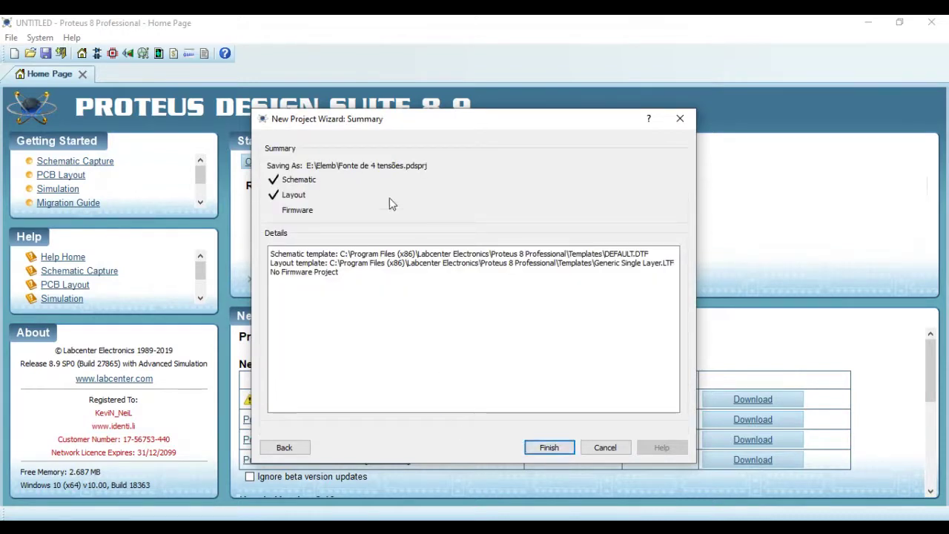
left_click(564, 452)
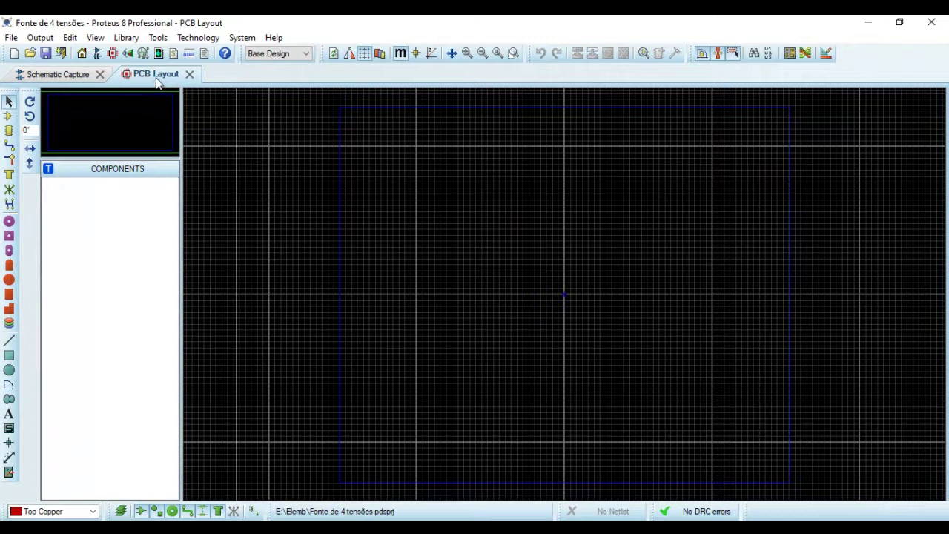
left_click(59, 75)
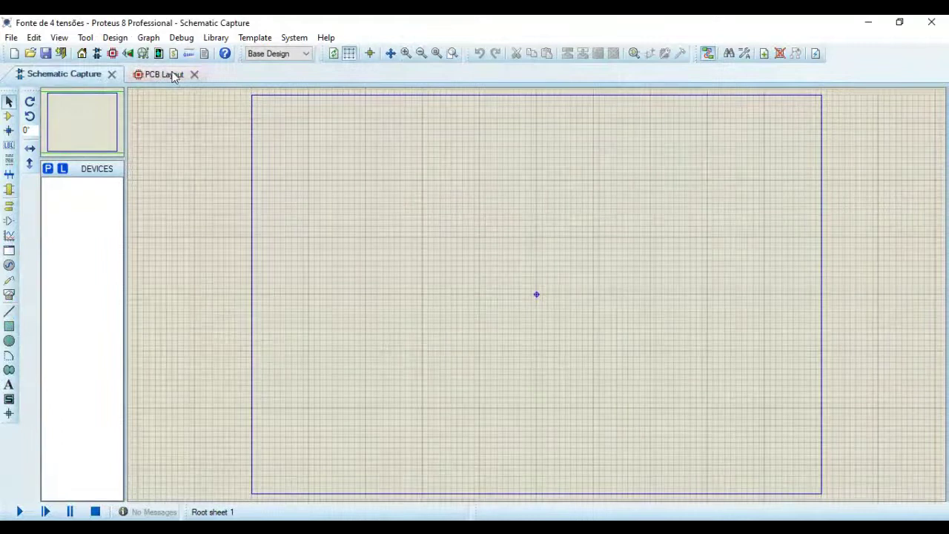
left_click(170, 76)
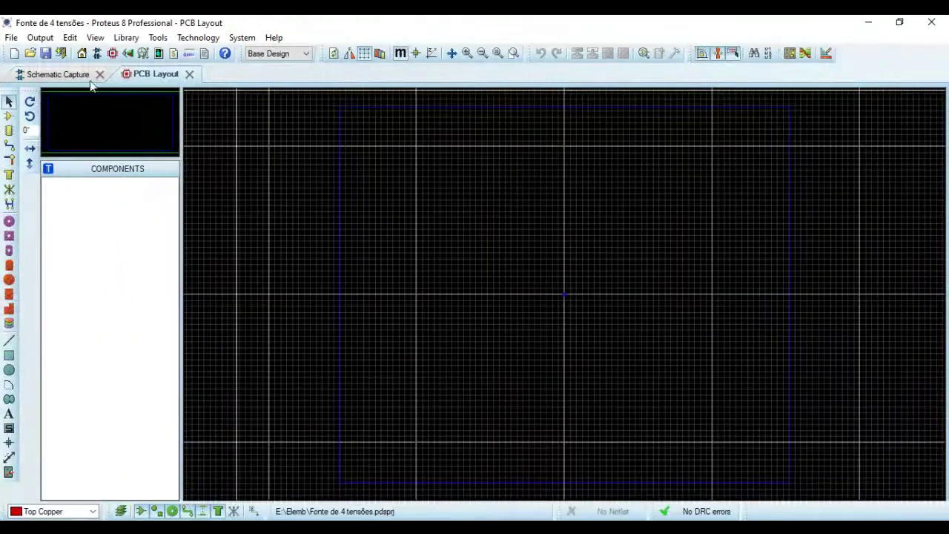
left_click(58, 75)
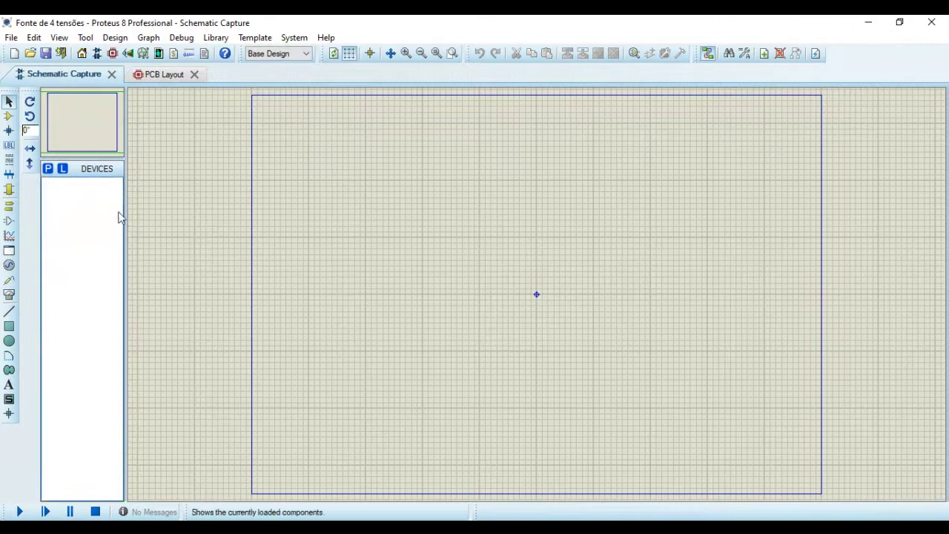
Find the TRAN-2P2S simple transformer with the keyword 2p2s and place it in the upper-left area of the schematic sheet.
left_click(48, 169)
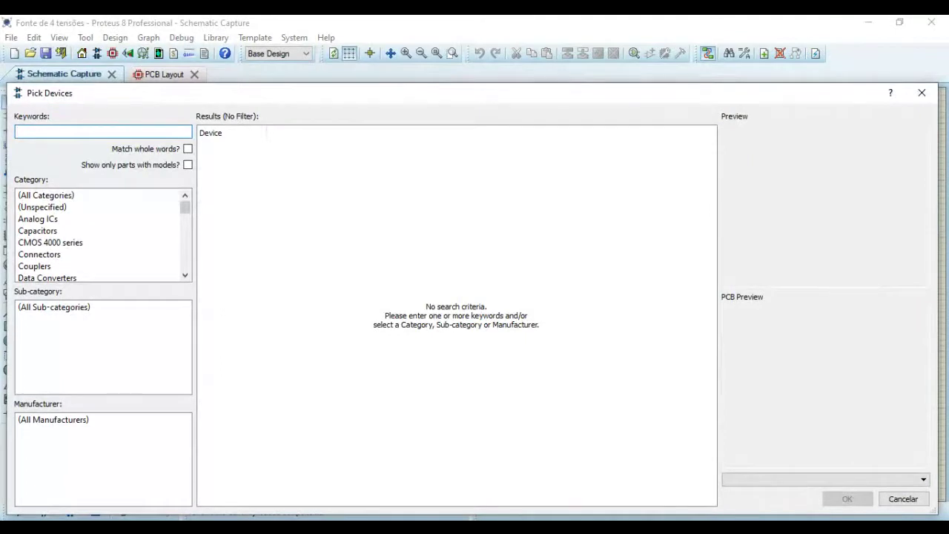
type("2")
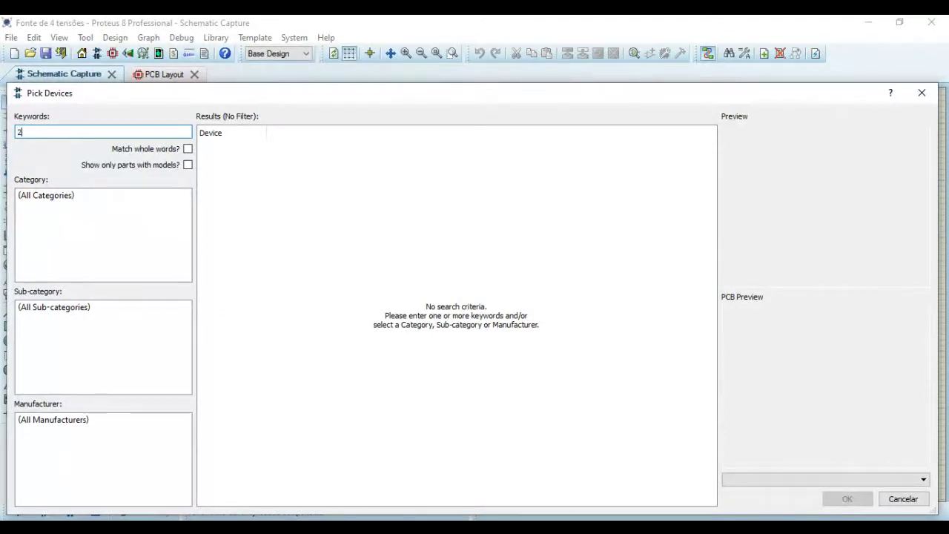
type("p2s")
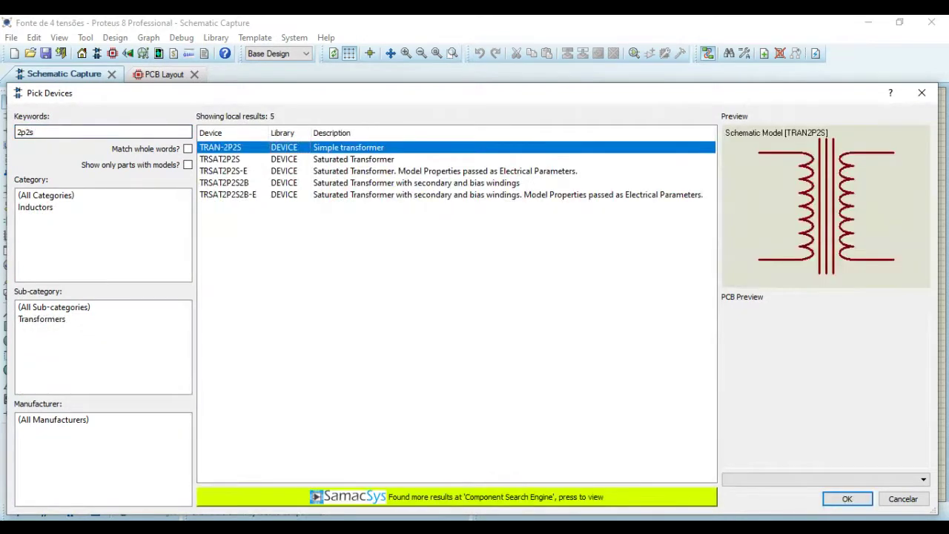
left_click(847, 498)
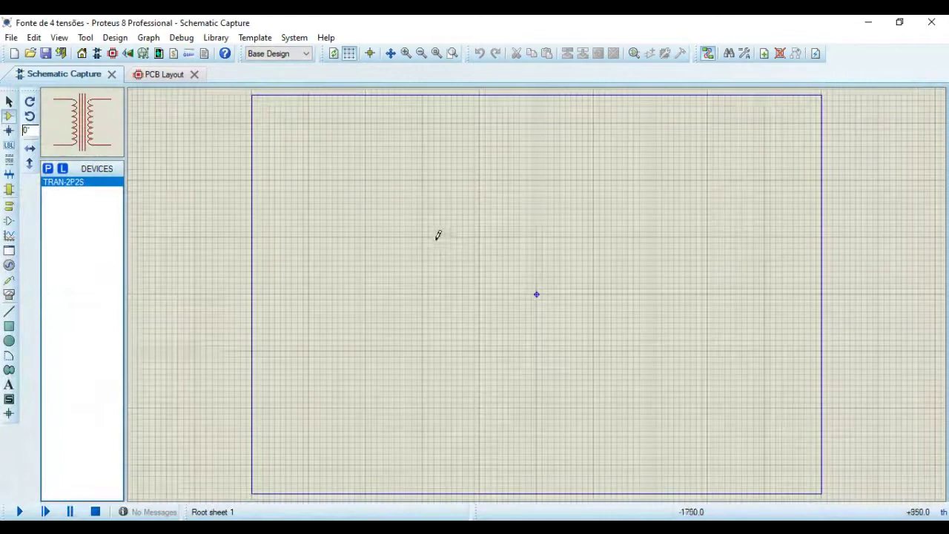
left_click(536, 300)
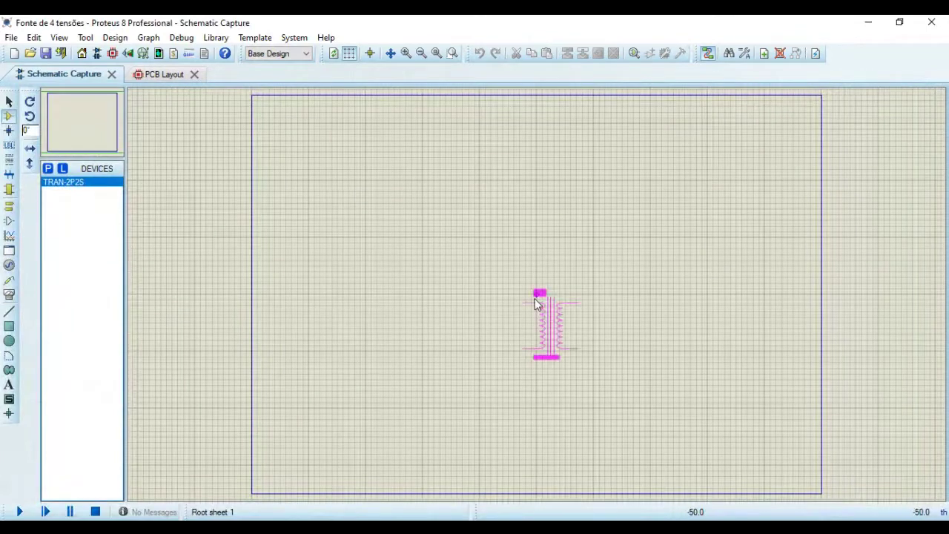
left_click(381, 189)
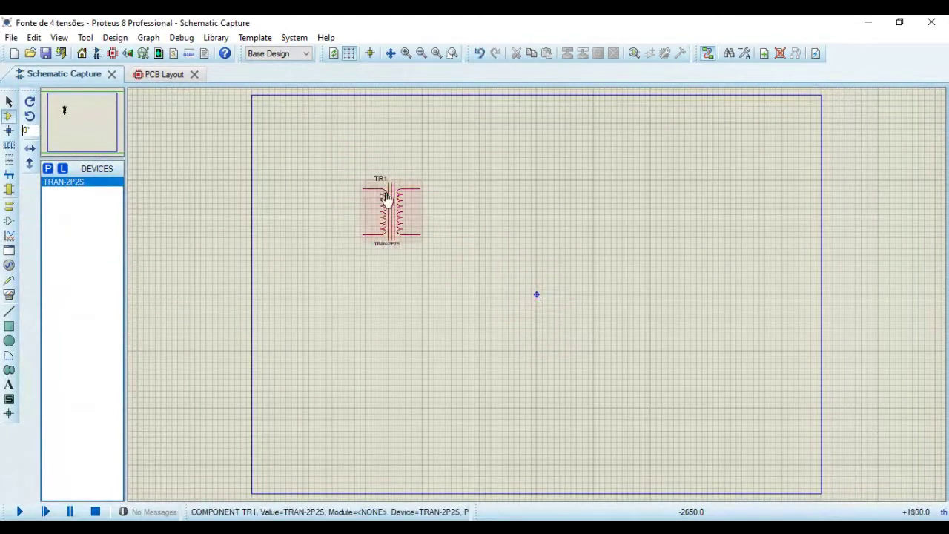
scroll(538, 290, "up", 2)
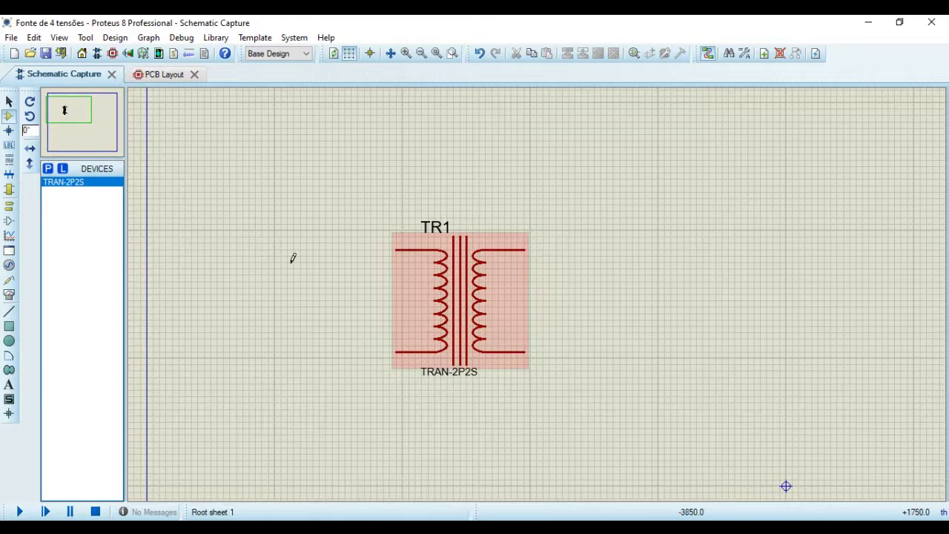
Find the ALTERNATOR AC voltage source with the keyword altern and place it to the left of the transformer.
left_click(48, 170)
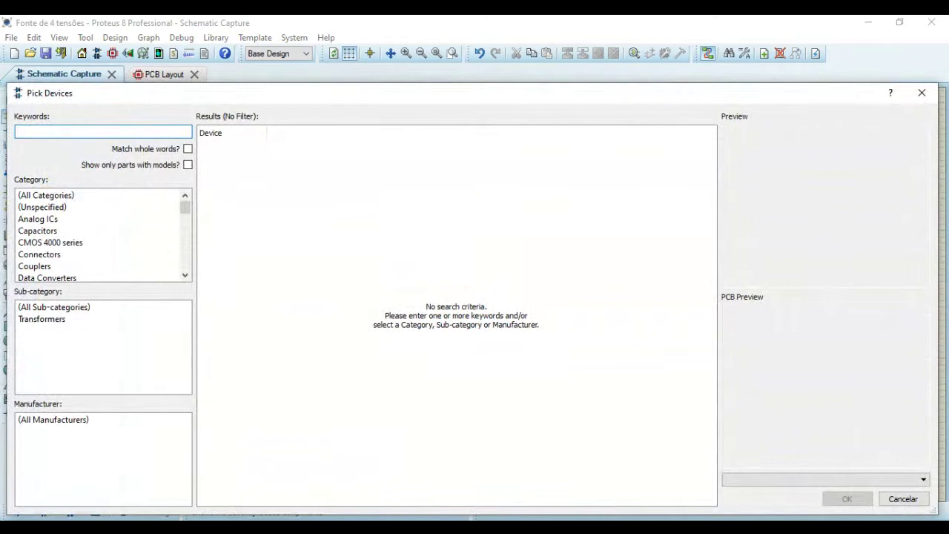
type("altern")
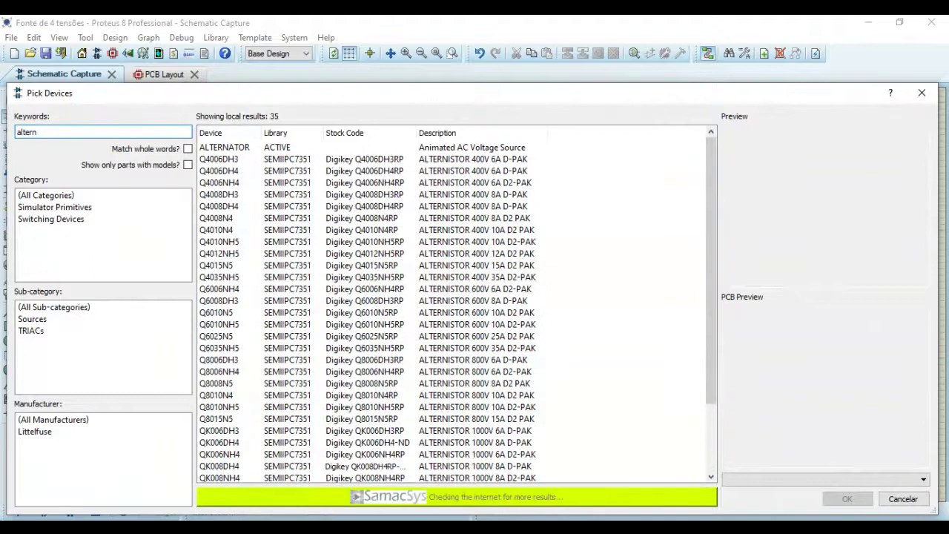
left_click(222, 147)
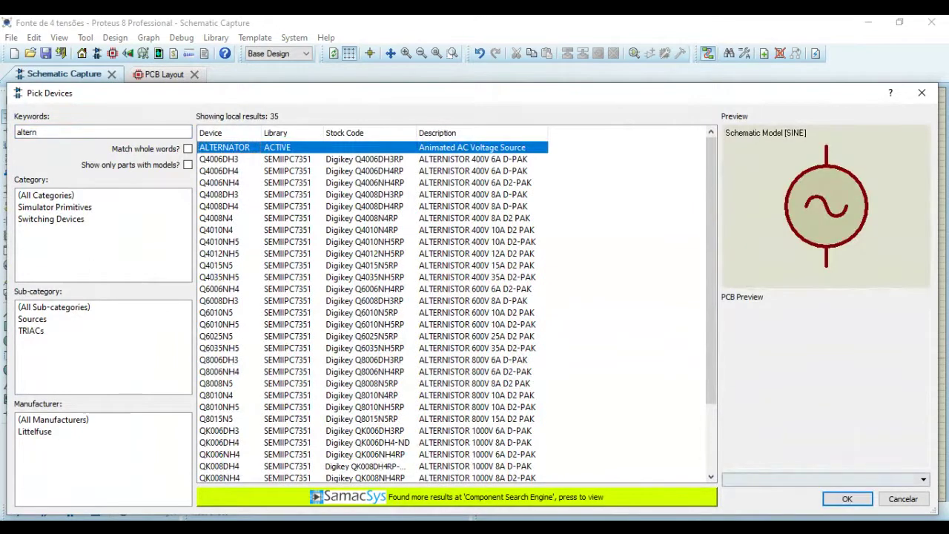
left_click(846, 498)
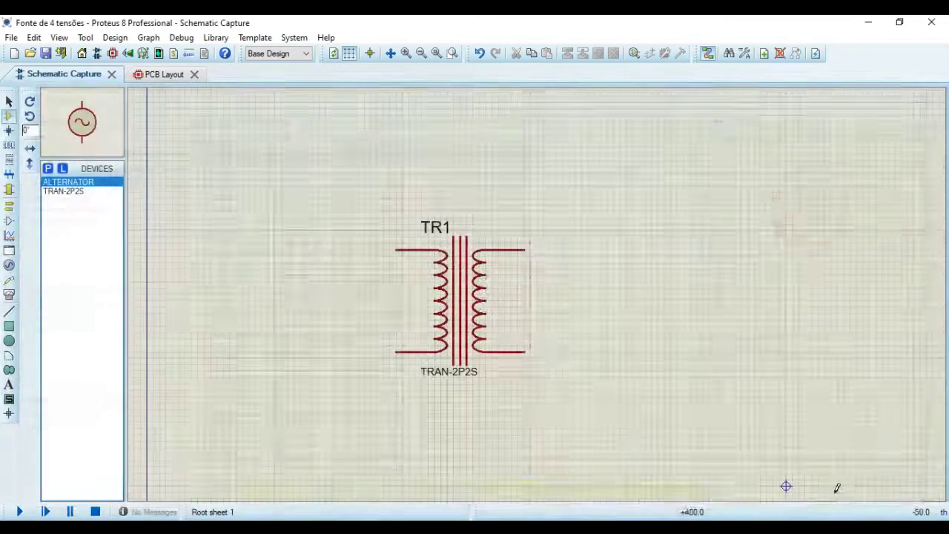
left_click(260, 293)
left_click(259, 309)
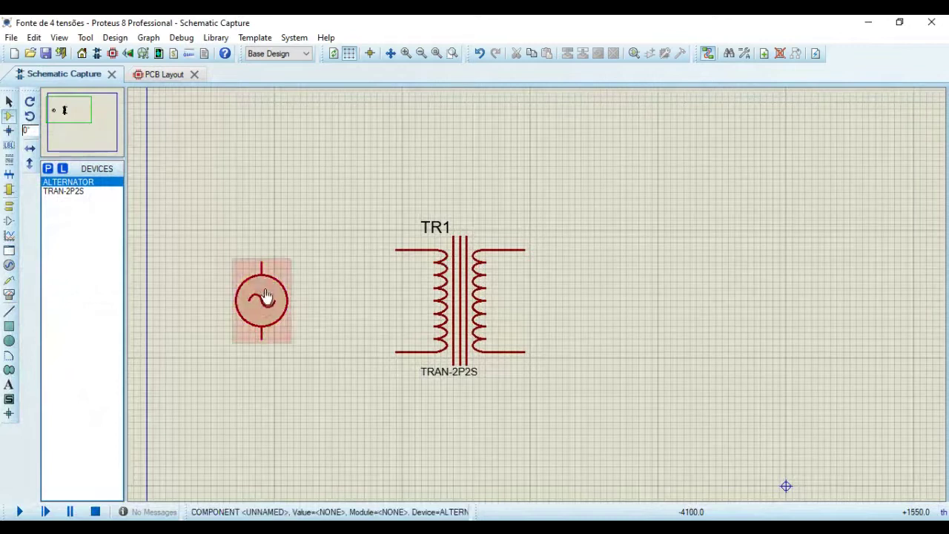
Wire the alternator's two terminals to the transformer's primary pins and move the alternator slightly farther away from the transformer.
left_click(262, 259)
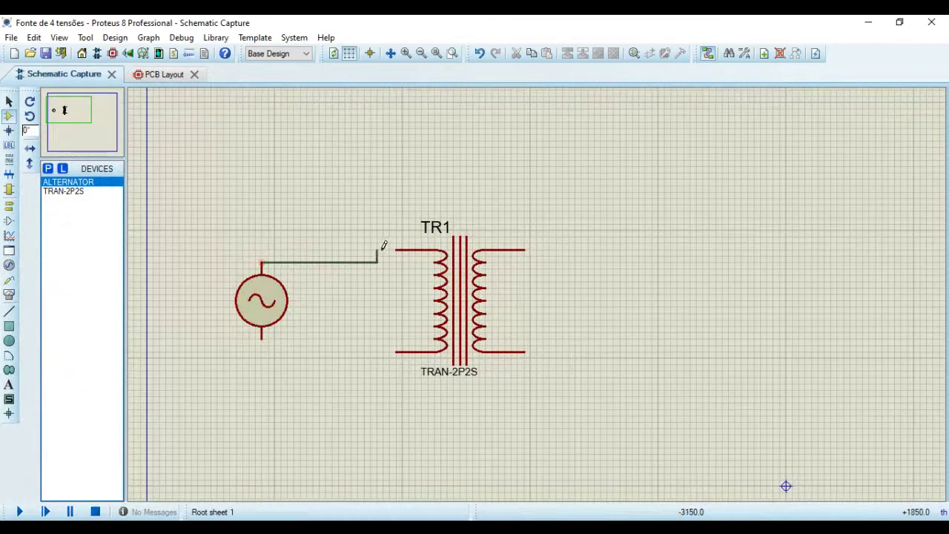
key("Escape")
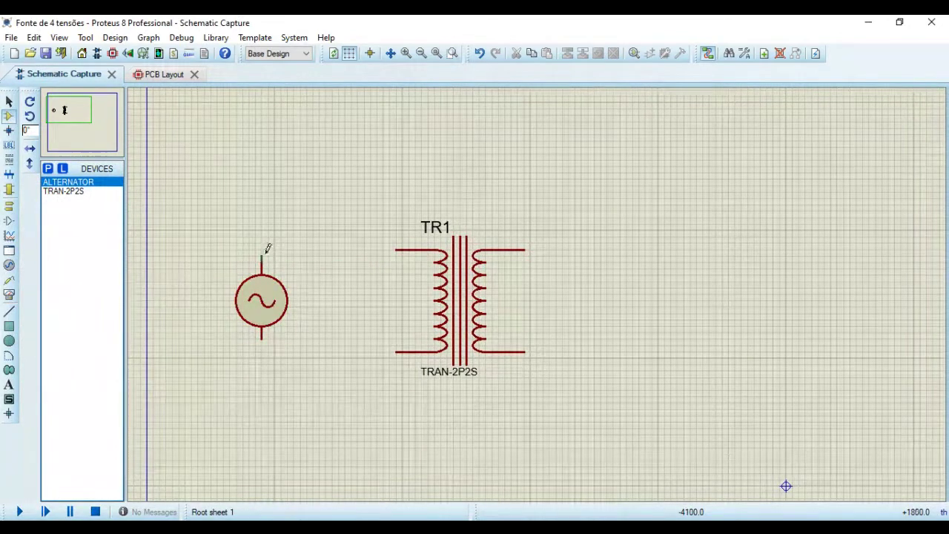
left_click(264, 247)
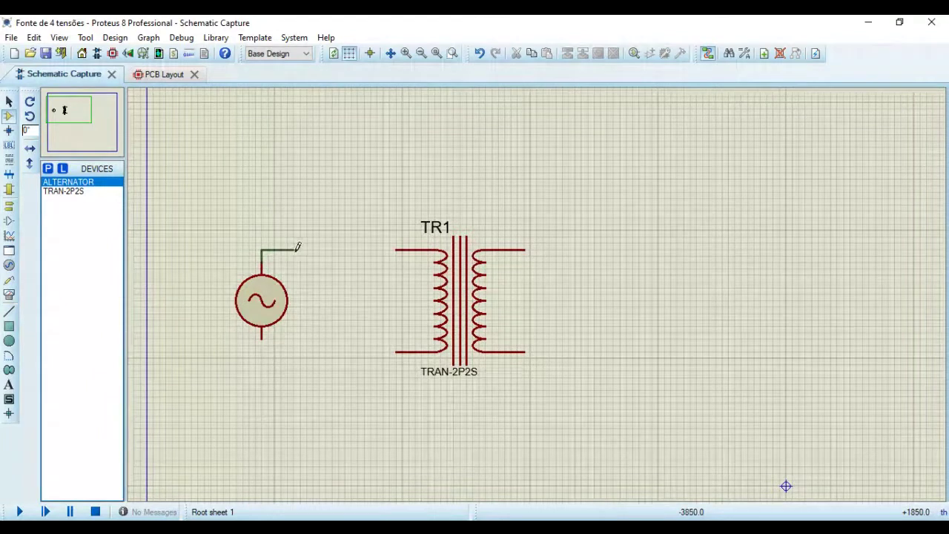
left_click(396, 250)
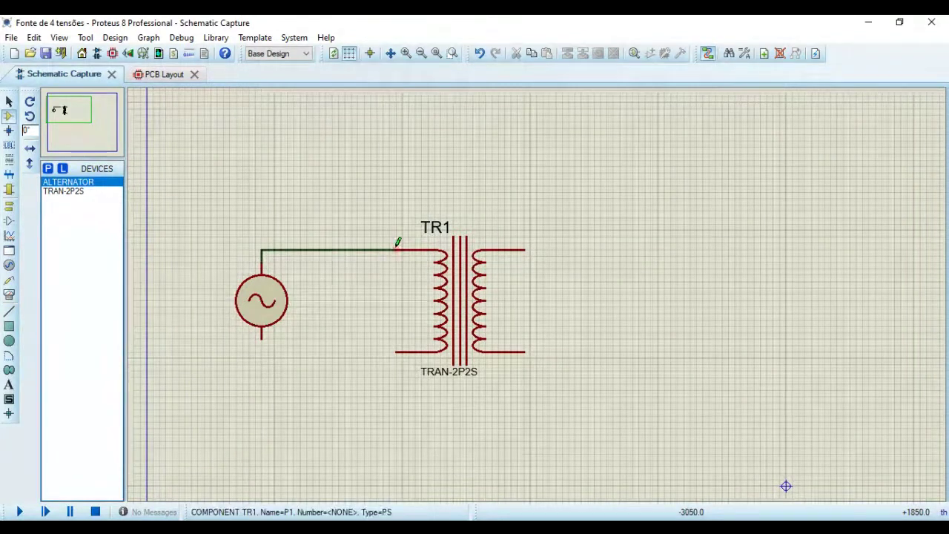
left_click(262, 338)
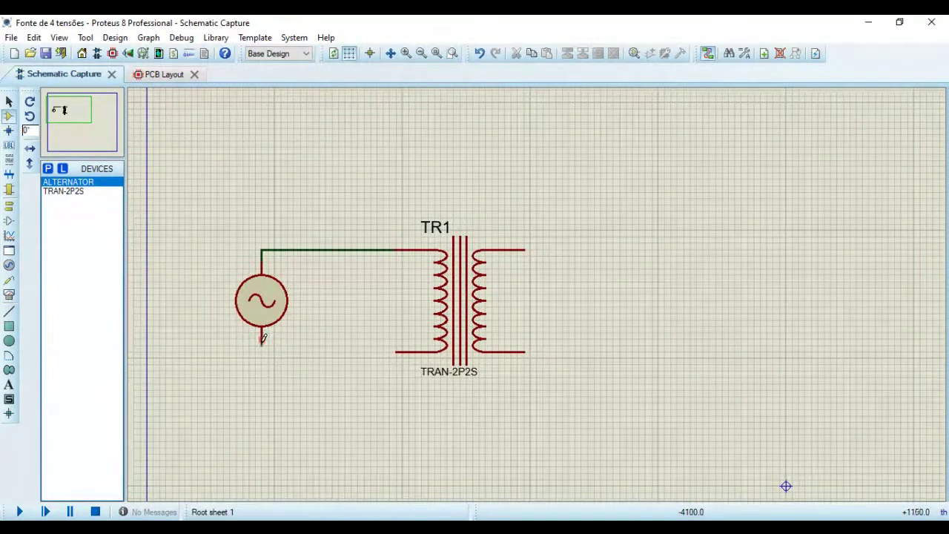
left_click(397, 351)
left_click_drag(269, 318, 234, 313)
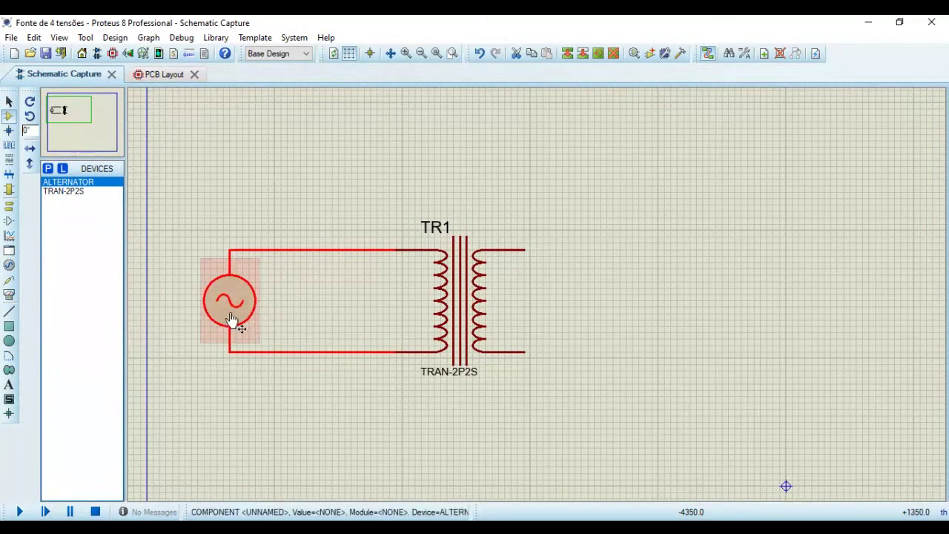
Set the alternator's amplitude to 311V and its frequency to 60Hz.
right_click(231, 309)
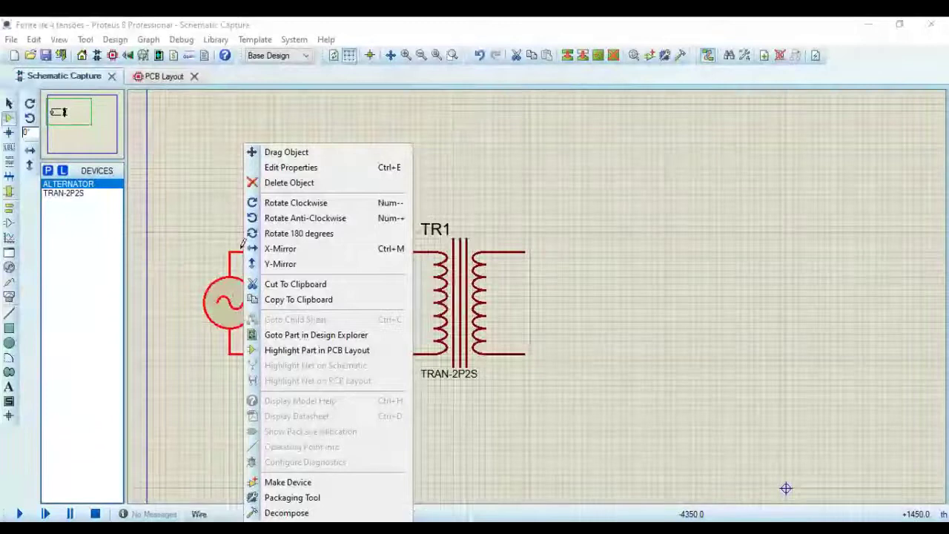
left_click(300, 172)
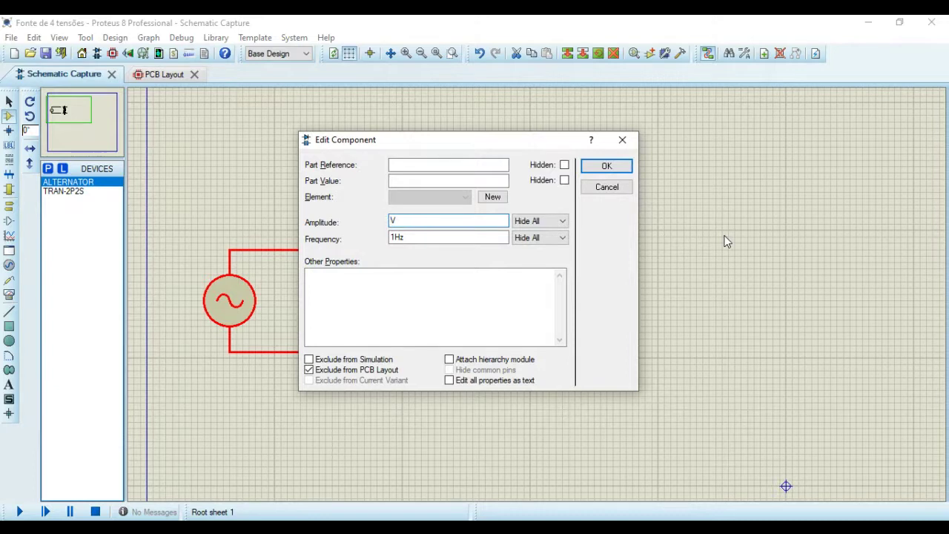
type("311")
key("Tab")
key("Home")
key("Right")
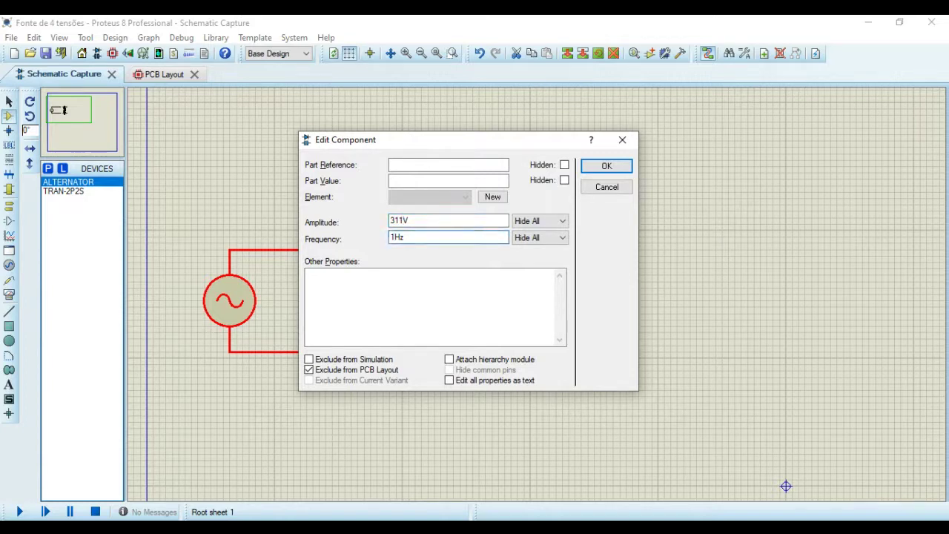
key("BackSpace")
type("60")
left_click(606, 165)
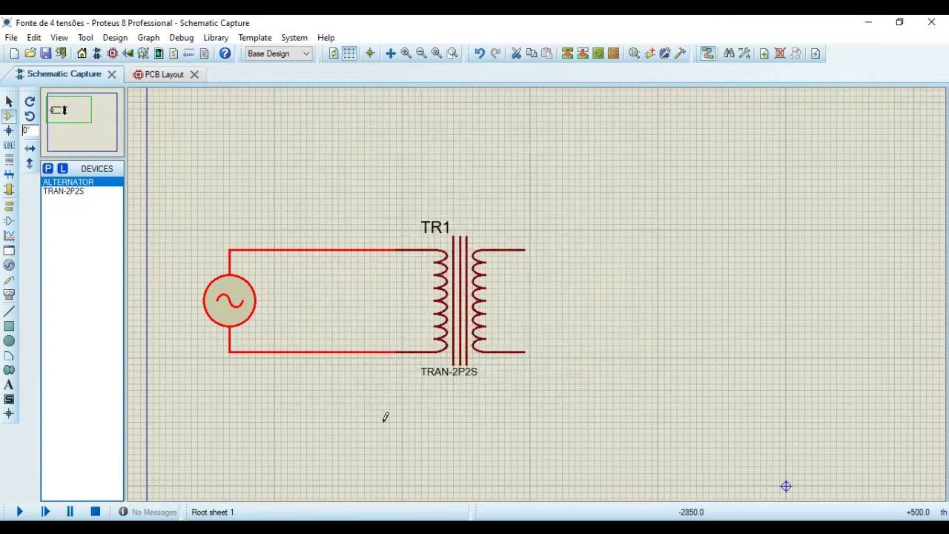
Place an AC voltmeter between the alternator and the transformer and wire it across the two primary lines.
left_click(8, 295)
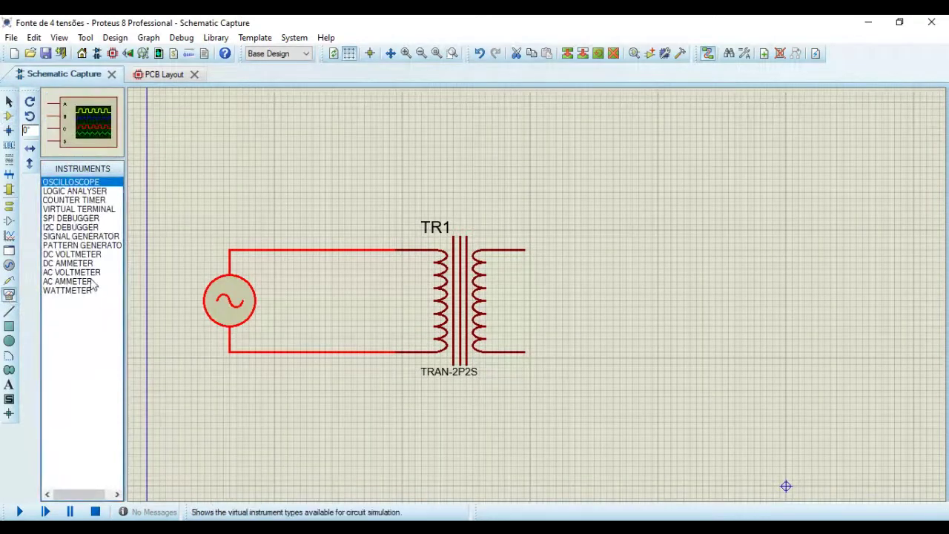
left_click(91, 272)
left_click(336, 292)
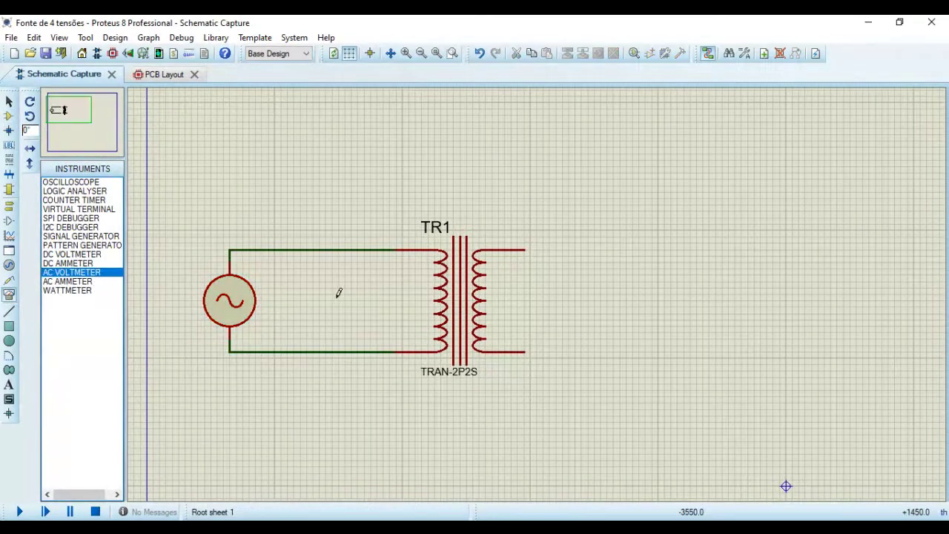
left_click(335, 304)
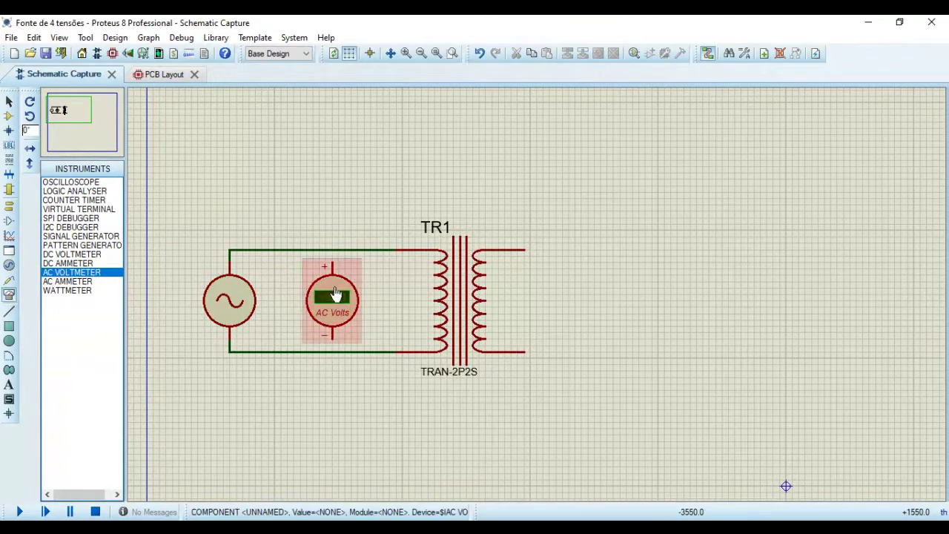
left_click(333, 261)
left_click(332, 250)
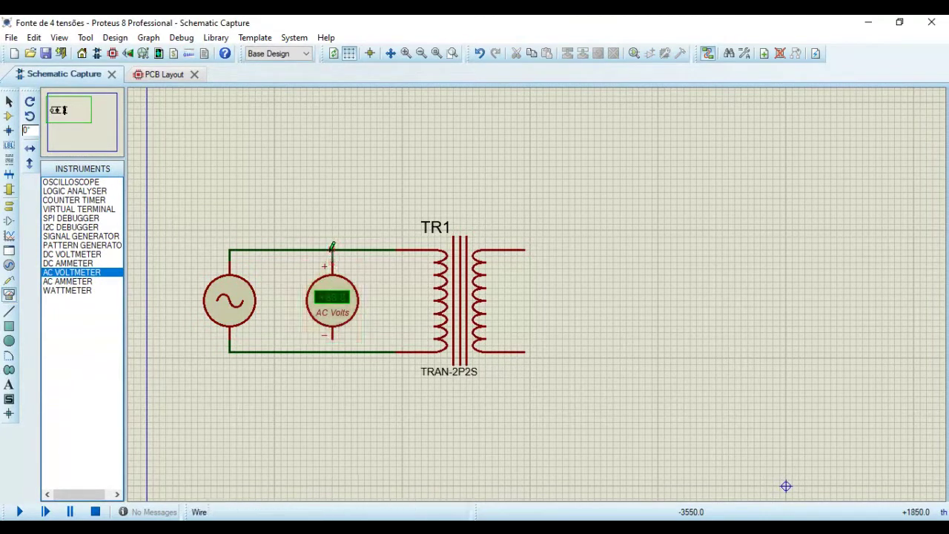
left_click(333, 344)
left_click(332, 352)
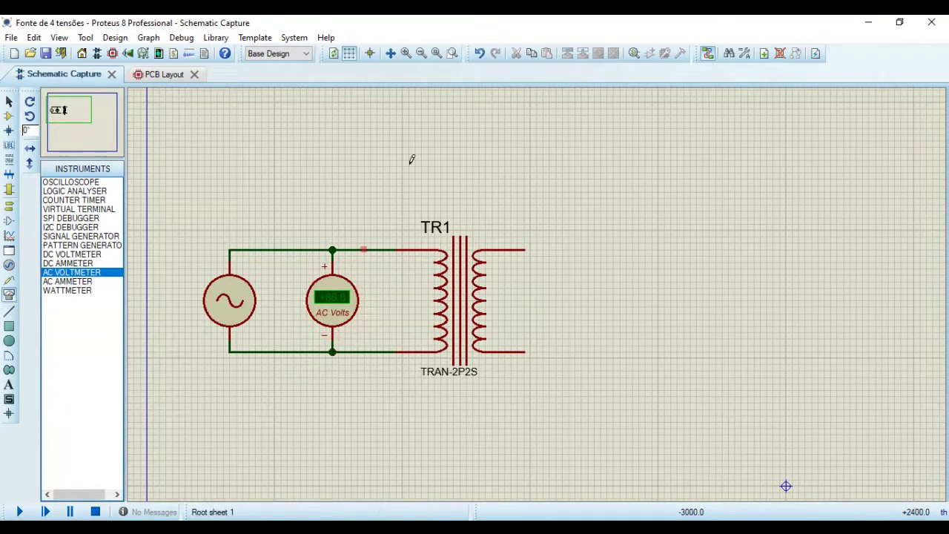
Set the schematic's junction dot size to 40 with the round shape.
left_click(254, 37)
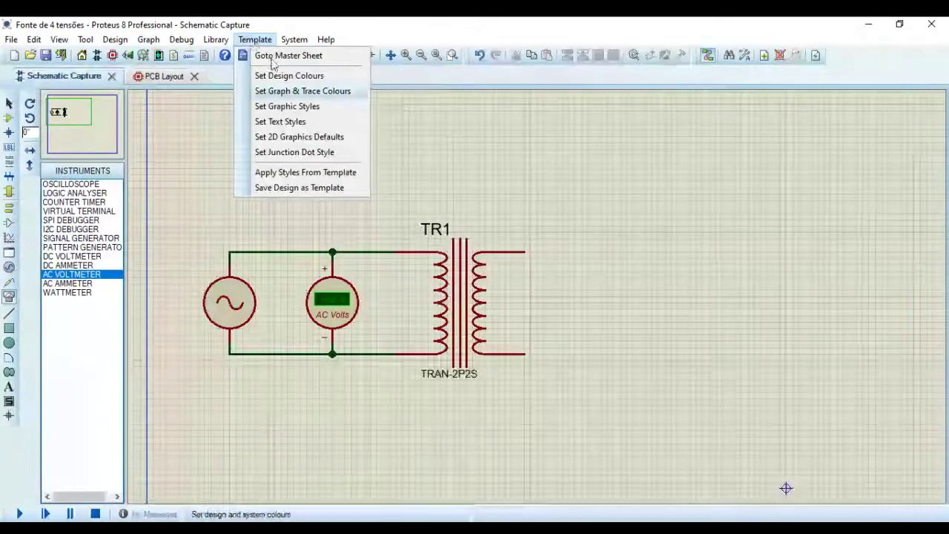
left_click(318, 156)
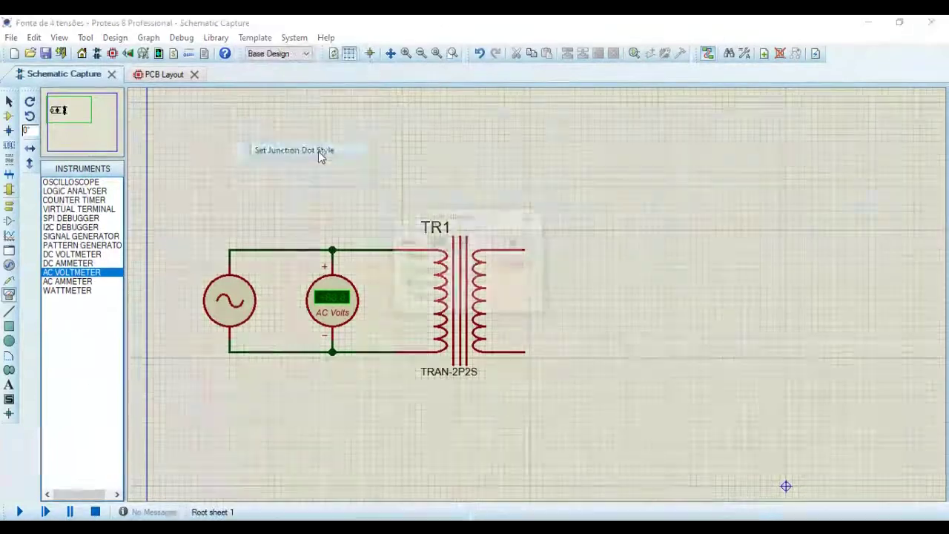
type("40")
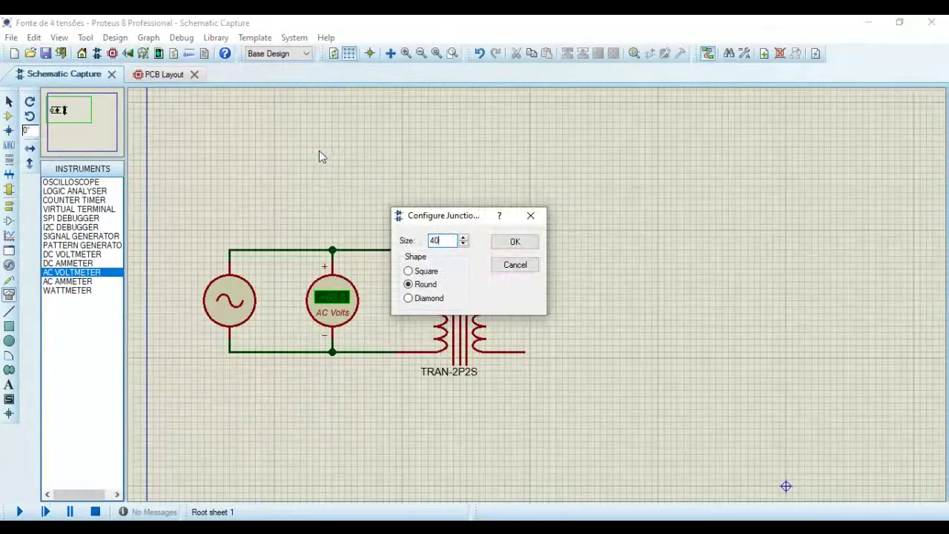
key("Return")
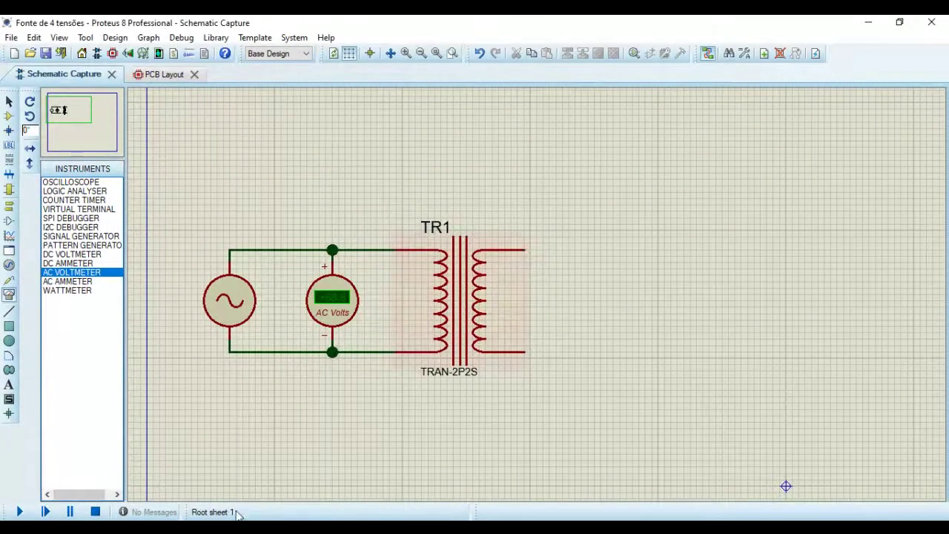
Run the simulation to check the primary voltage on the AC voltmeter, and stop it.
left_click(23, 512)
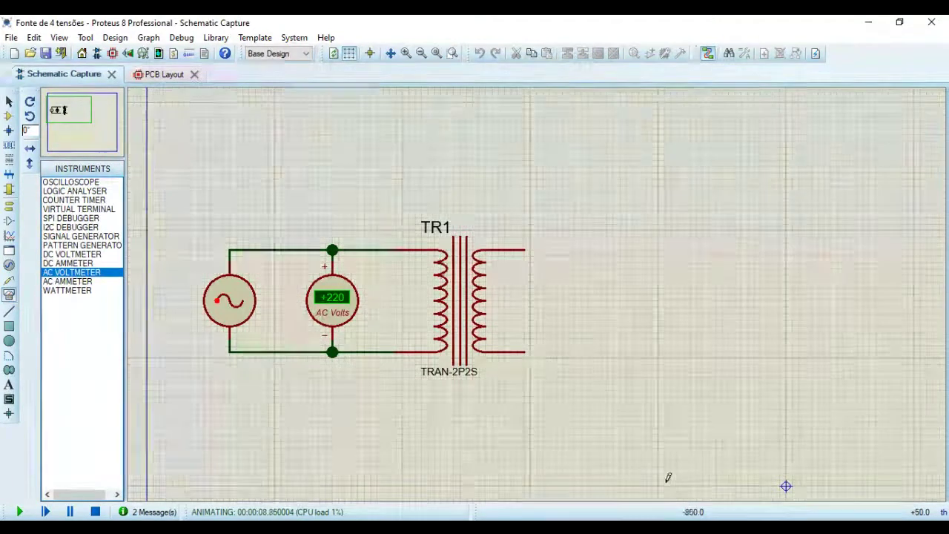
left_click(618, 301)
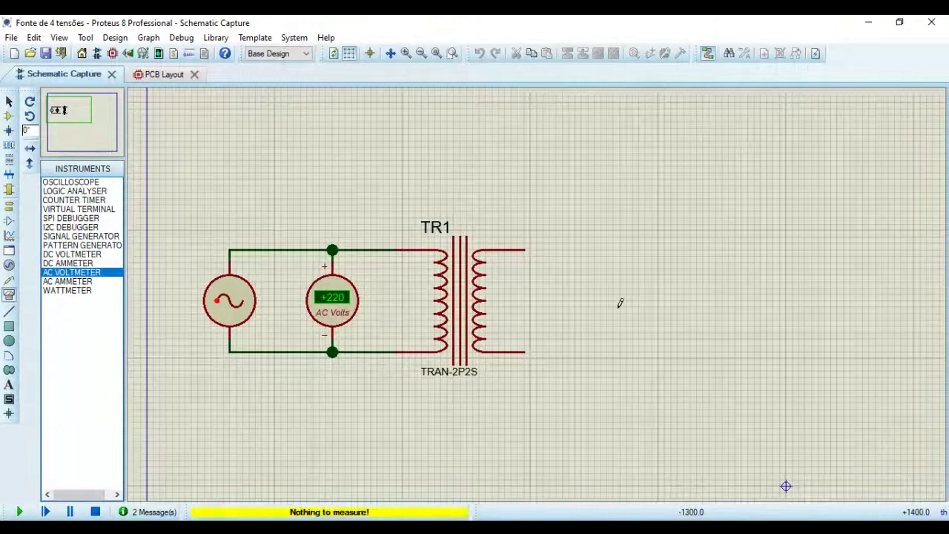
left_click(95, 512)
Wire a second AC voltmeter across the transformer's secondary pins and run the simulation briefly to compare both voltages.
left_click(598, 297)
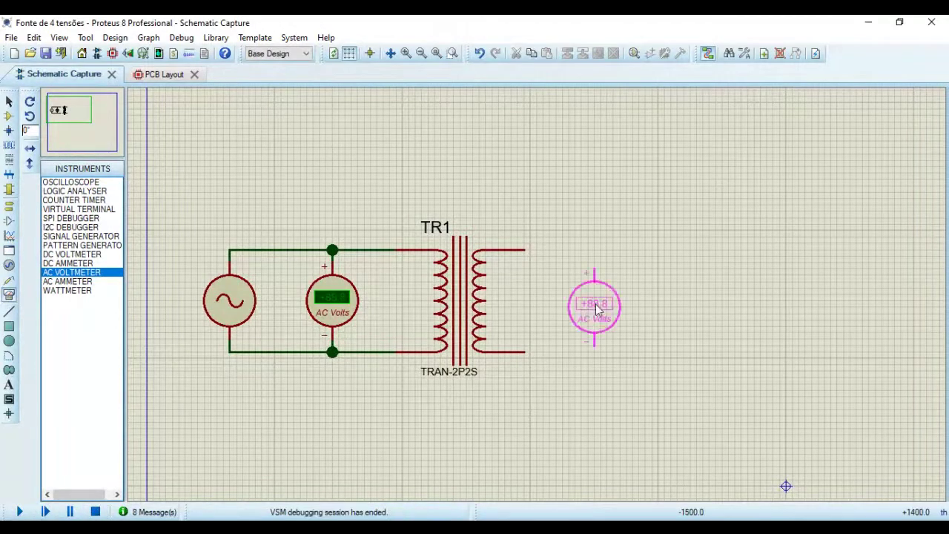
left_click(597, 295)
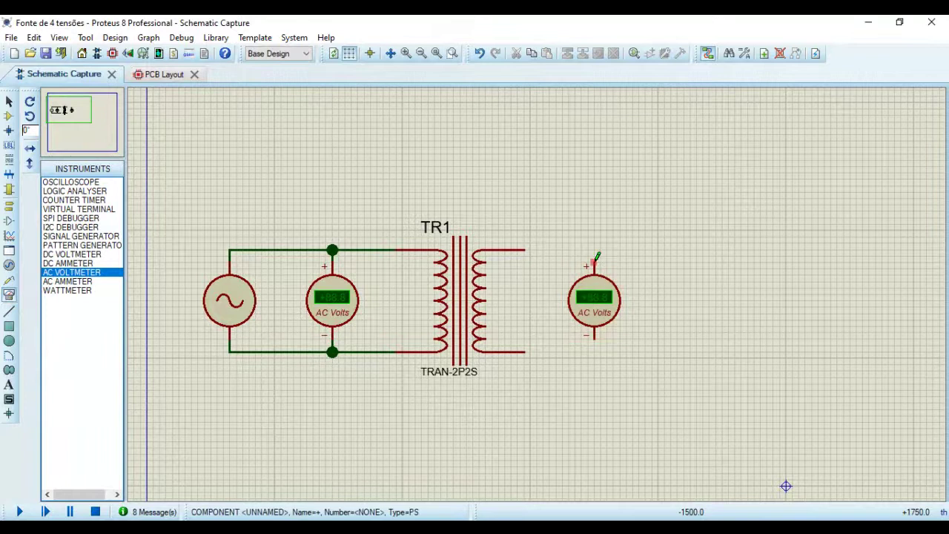
left_click(593, 262)
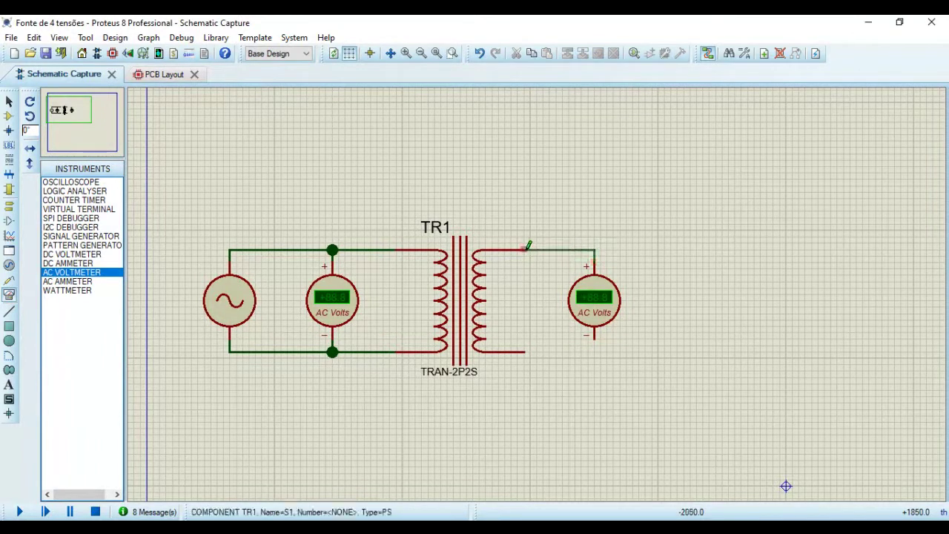
left_click(525, 250)
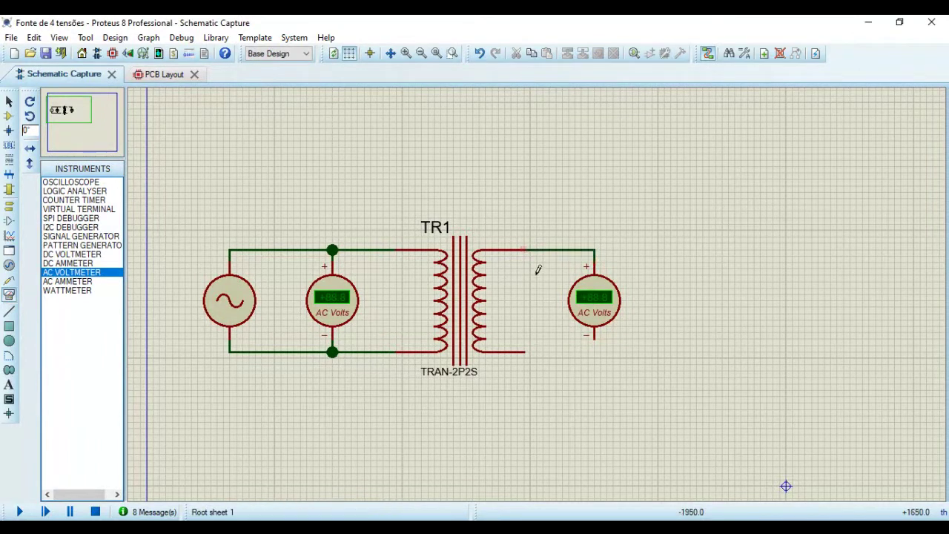
left_click(594, 338)
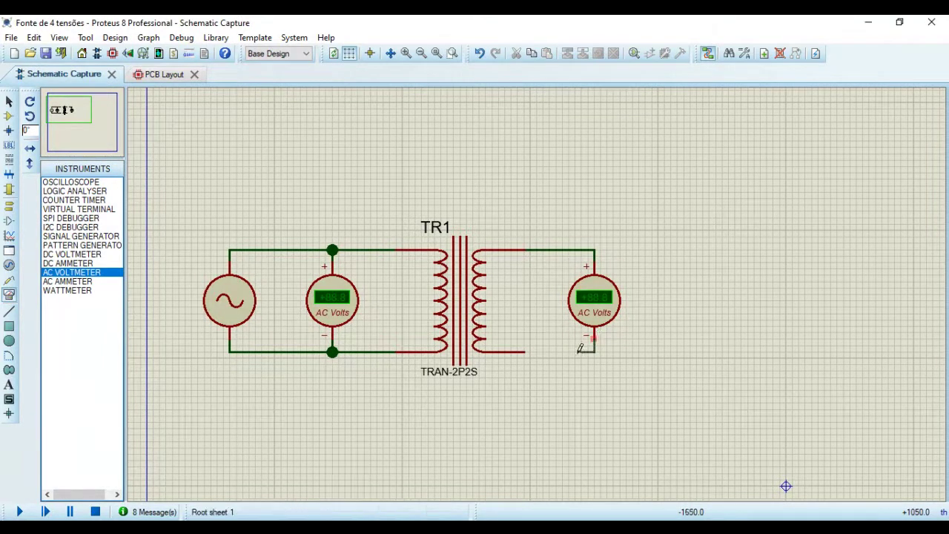
left_click(525, 352)
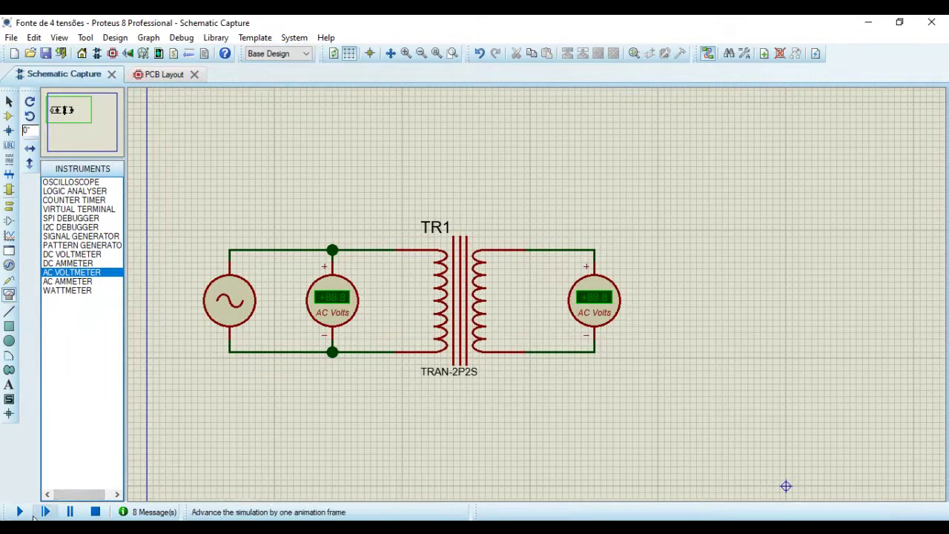
left_click(19, 511)
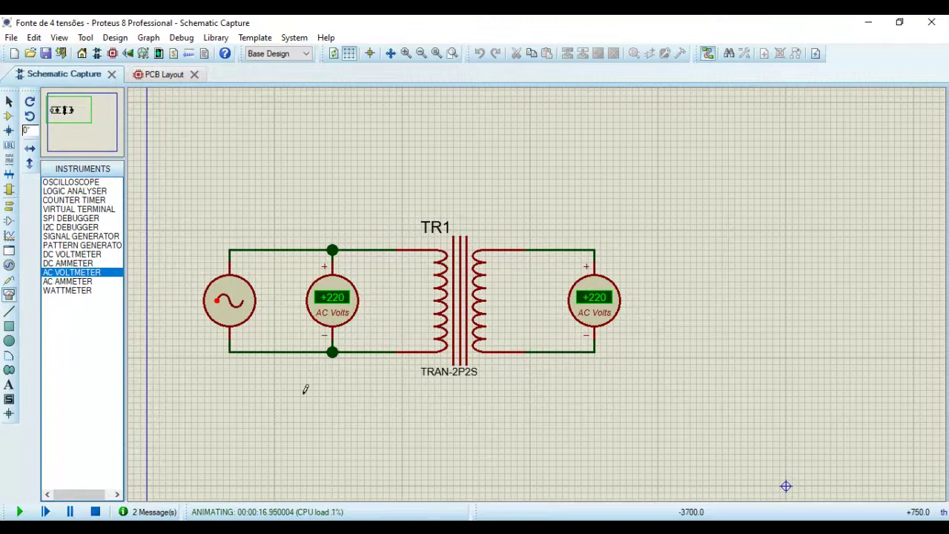
left_click(95, 511)
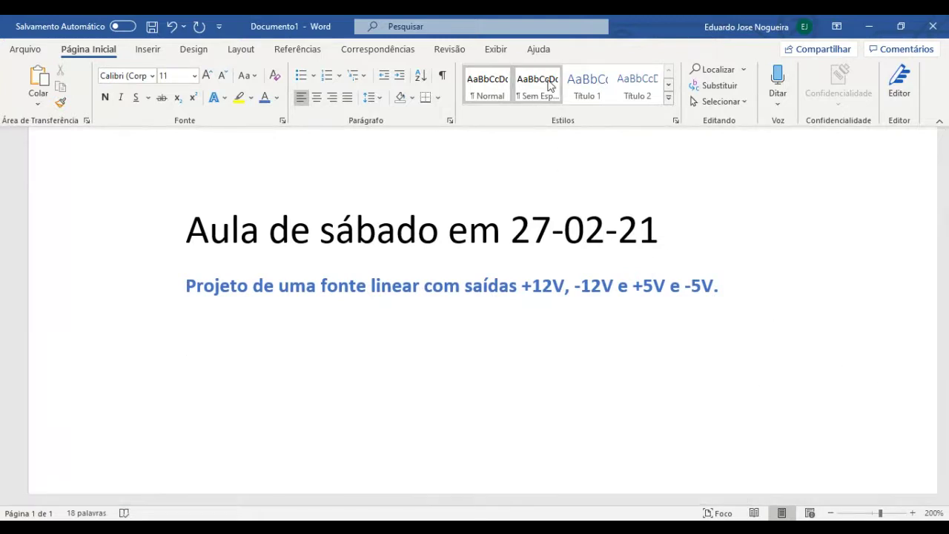
Insert a new equation below the project subtitle and begin it with "α =".
left_click(148, 51)
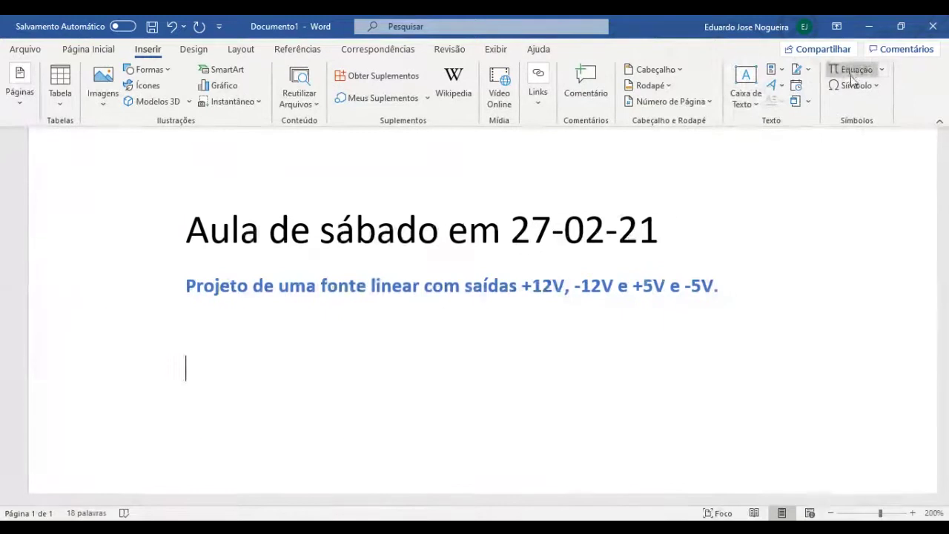
left_click(851, 71)
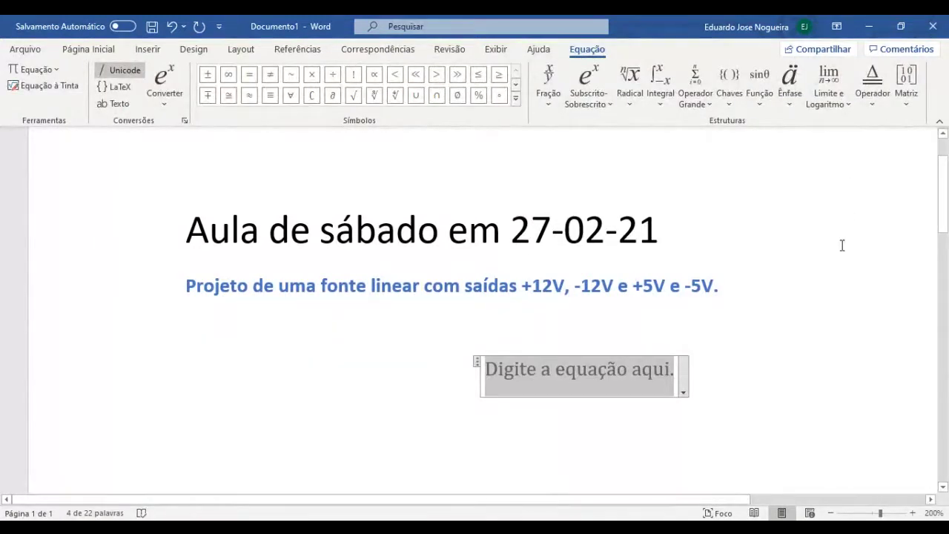
left_click_drag(473, 502, 588, 500)
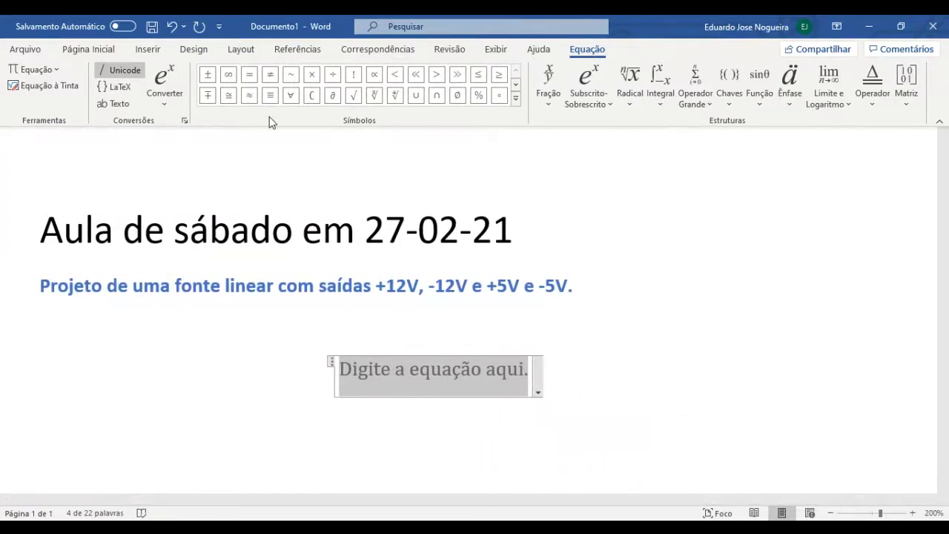
left_click(515, 98)
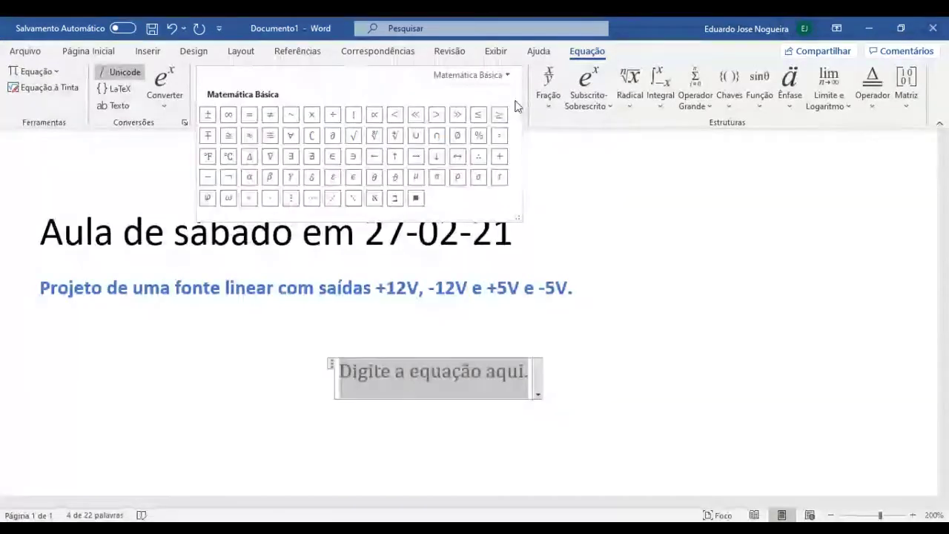
left_click(249, 177)
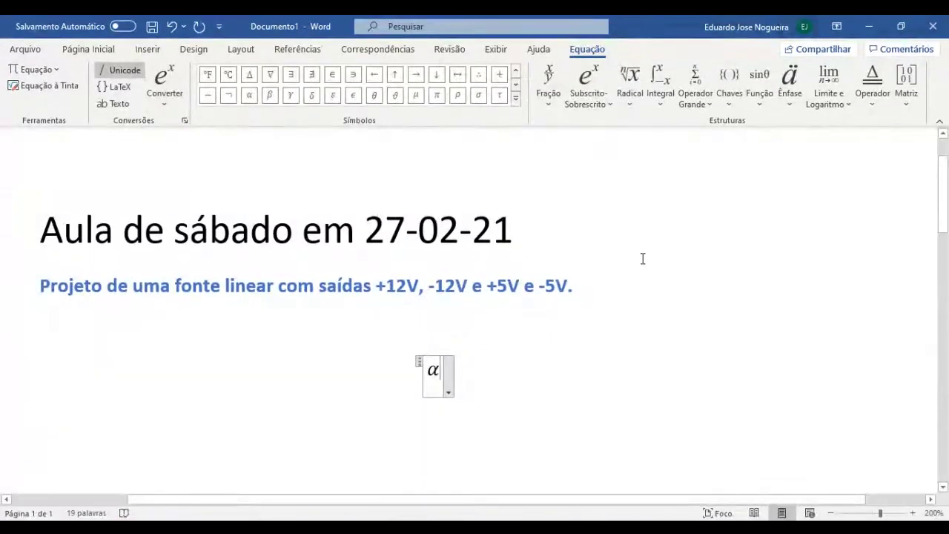
type("=")
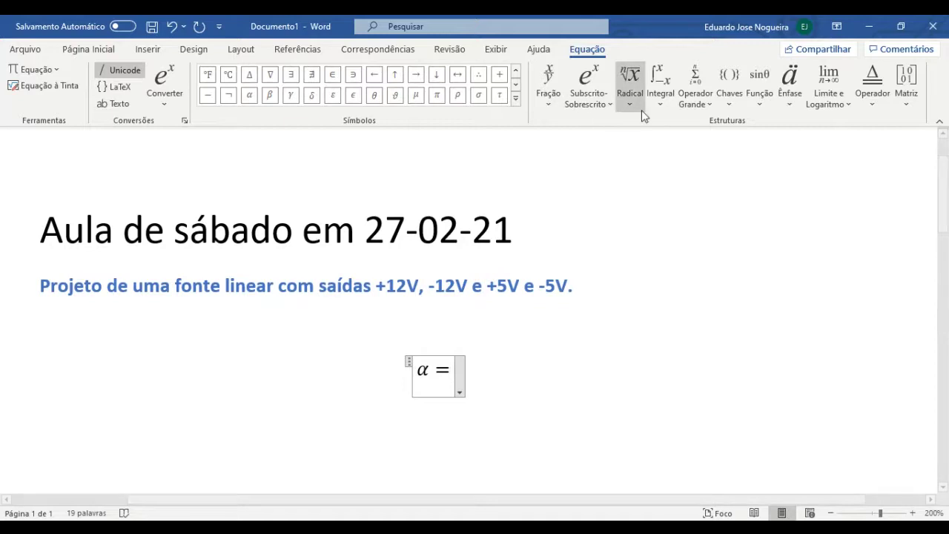
Add V with subscript 1 after the equation's equals sign.
left_click(592, 81)
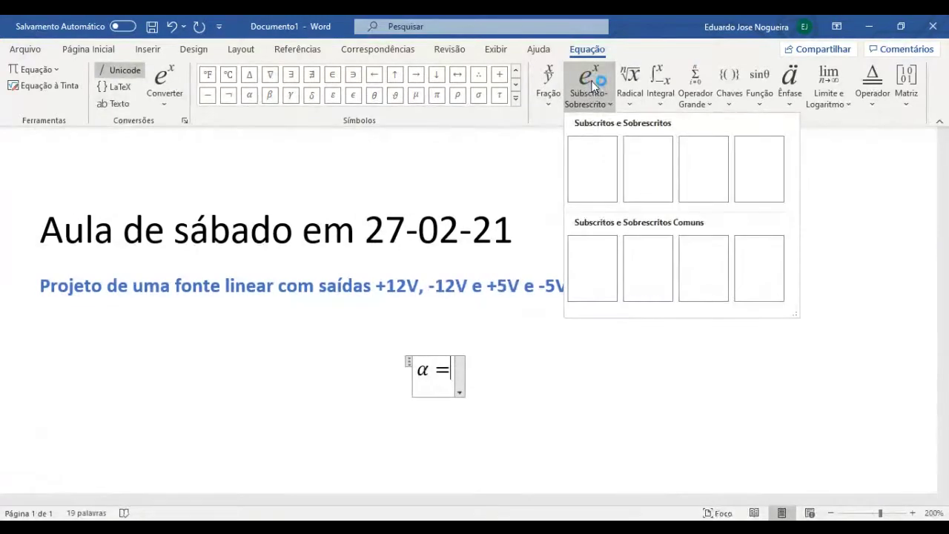
left_click(646, 171)
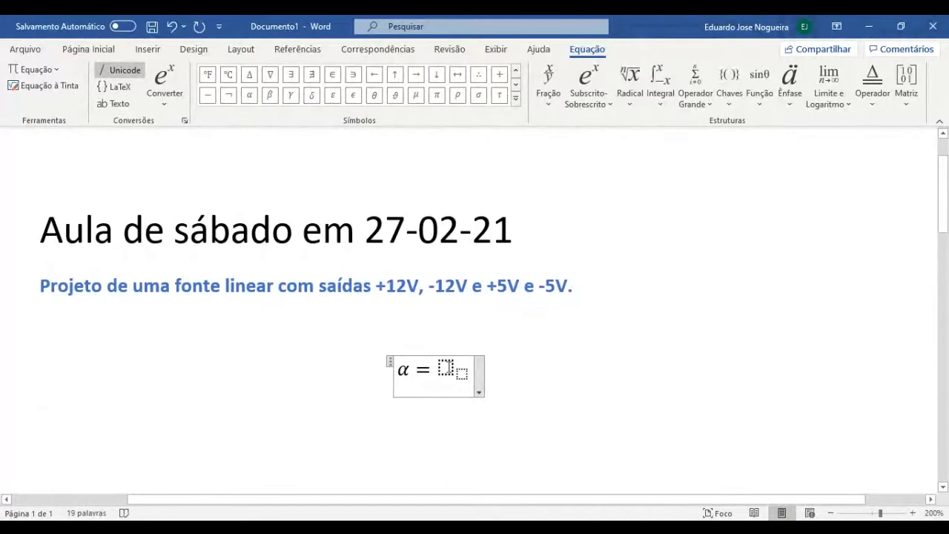
left_click(445, 367)
type("V")
key("Right")
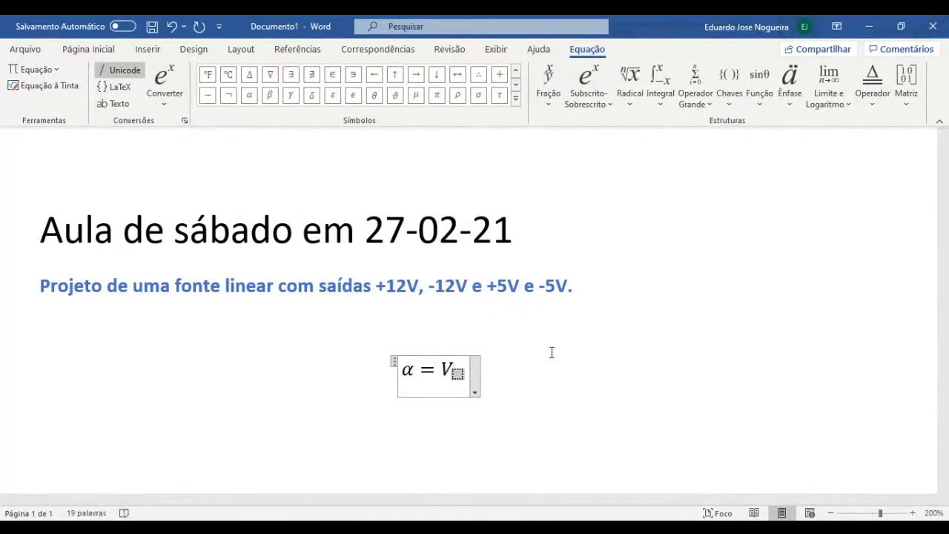
type("1")
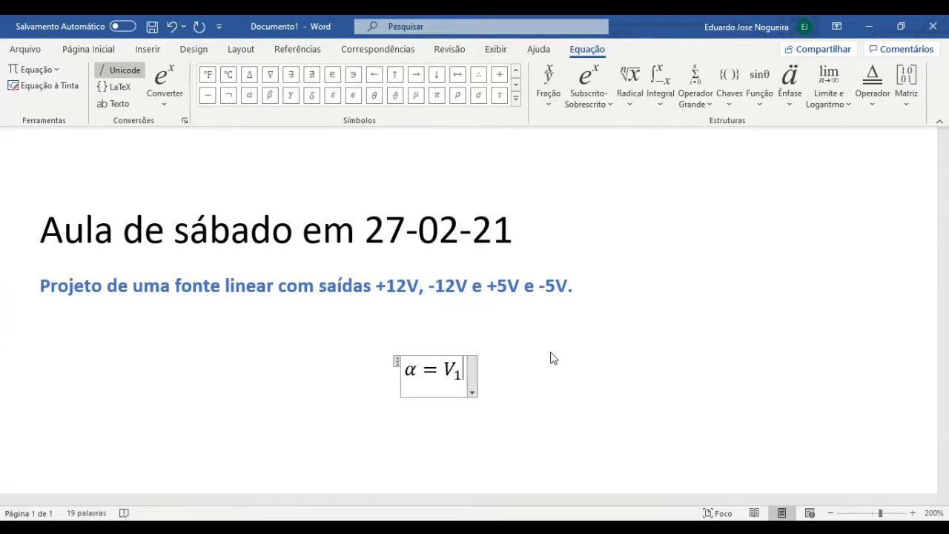
Divide V1 by V with subscript 2 as a fraction and follow it with another equals sign.
type("/")
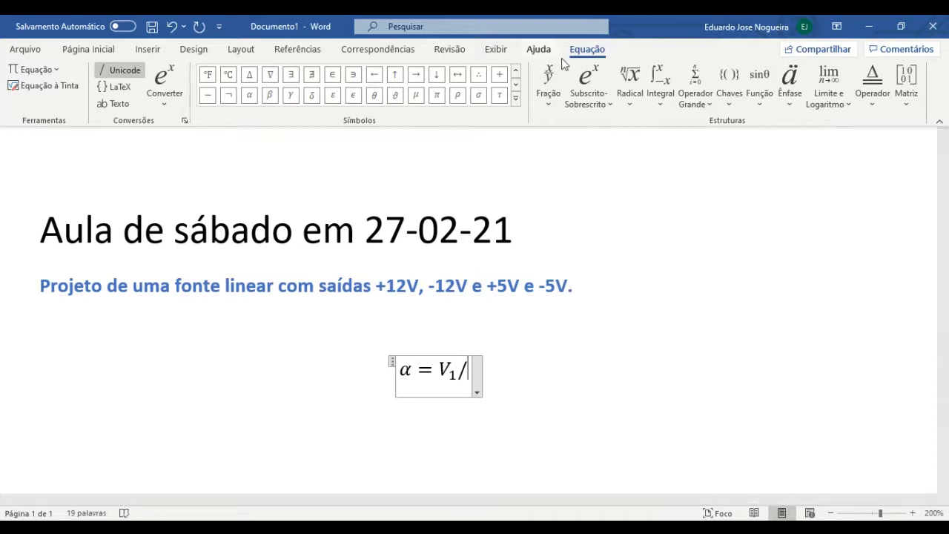
left_click(589, 83)
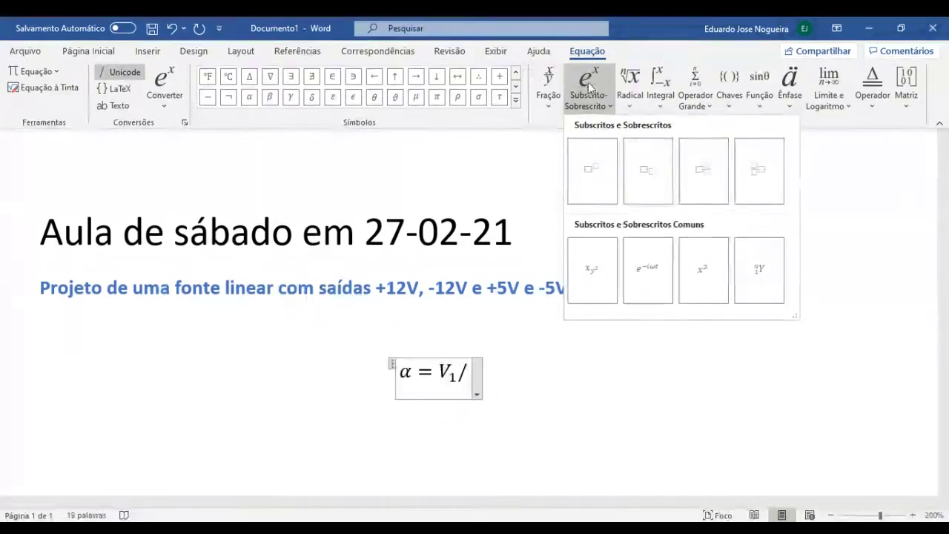
left_click(650, 171)
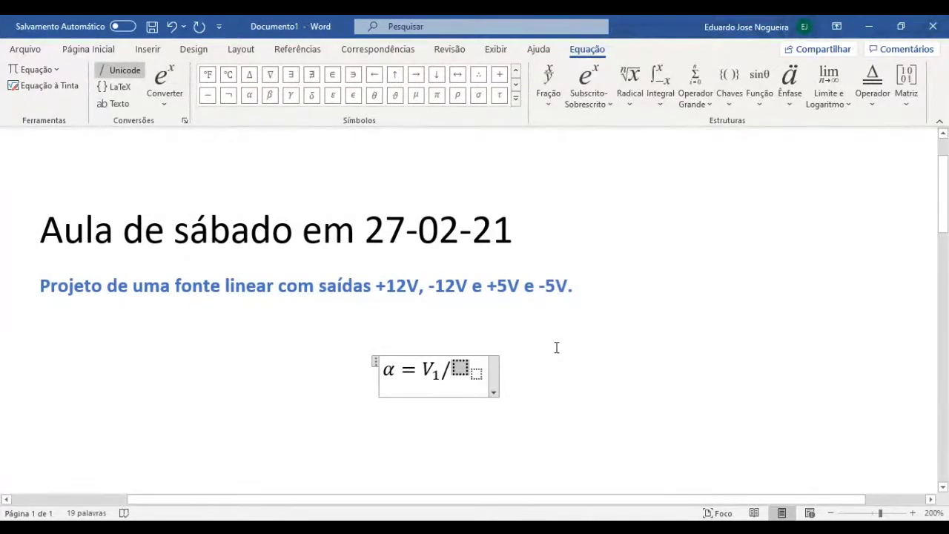
type("V")
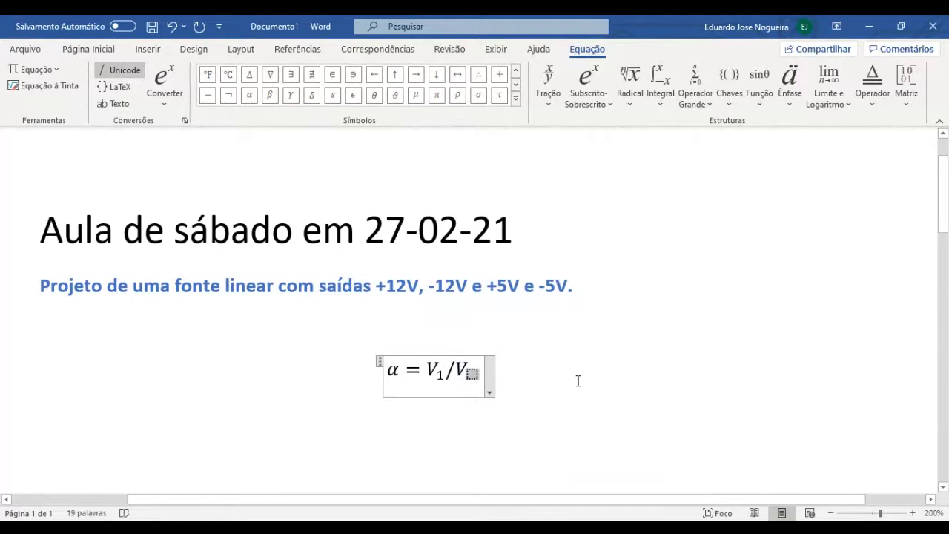
type("2 ")
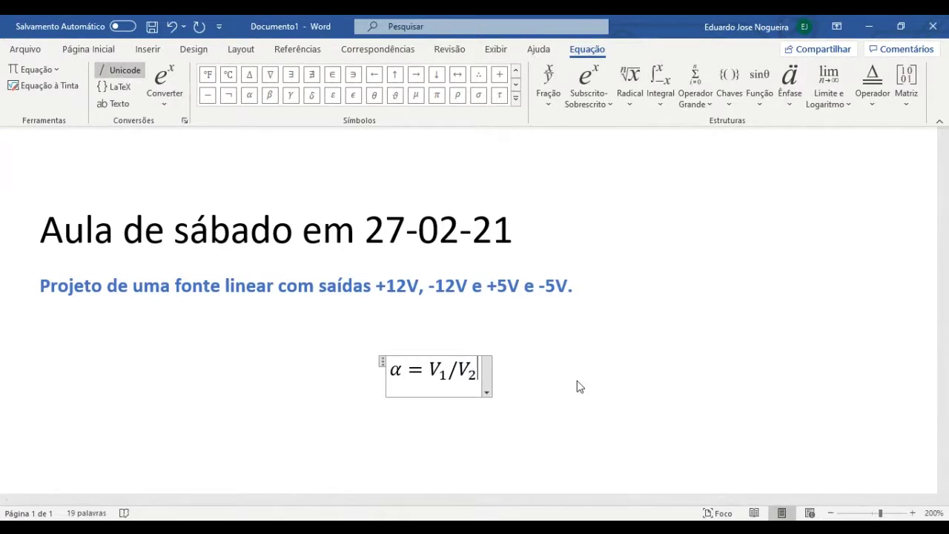
type("=")
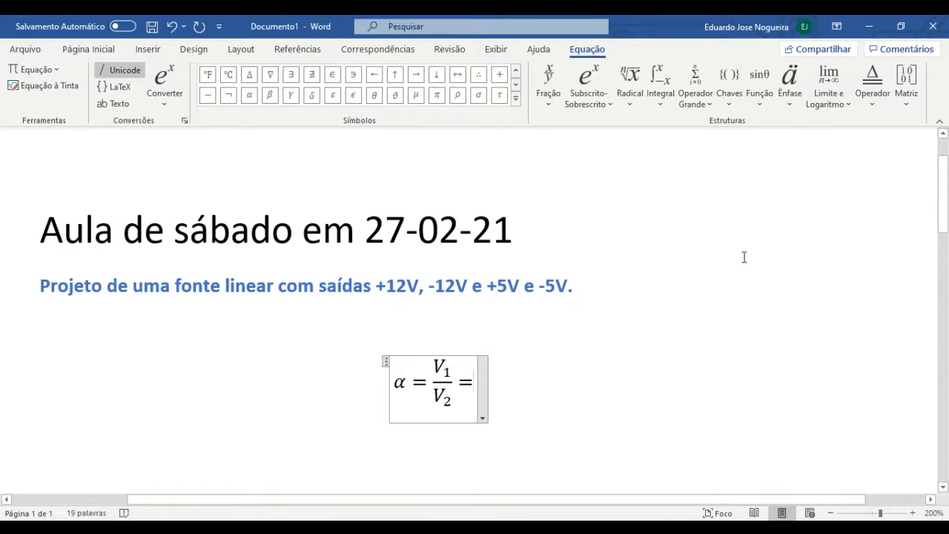
Complete the turns-ratio equation with the fraction 220/12 = 18,33 and leave the equation for a new line below.
type("220")
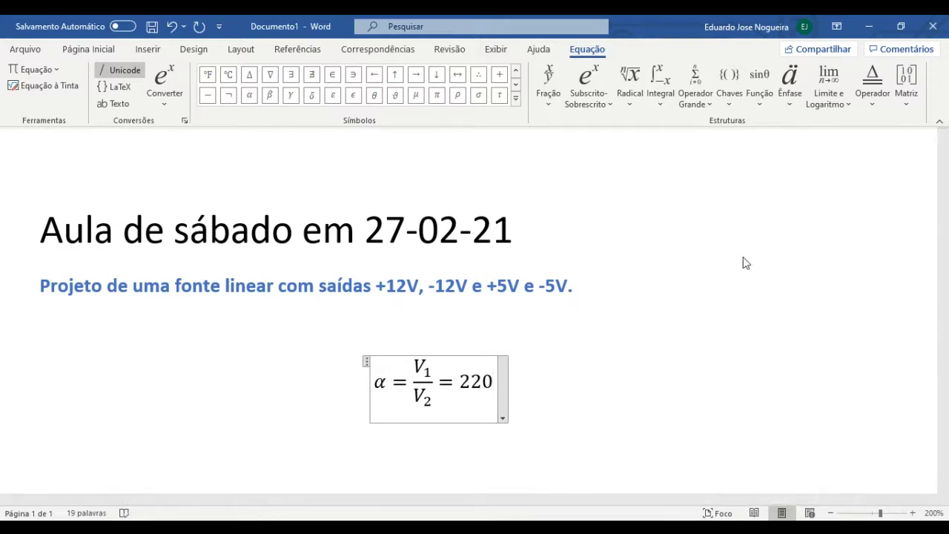
type("/12 ")
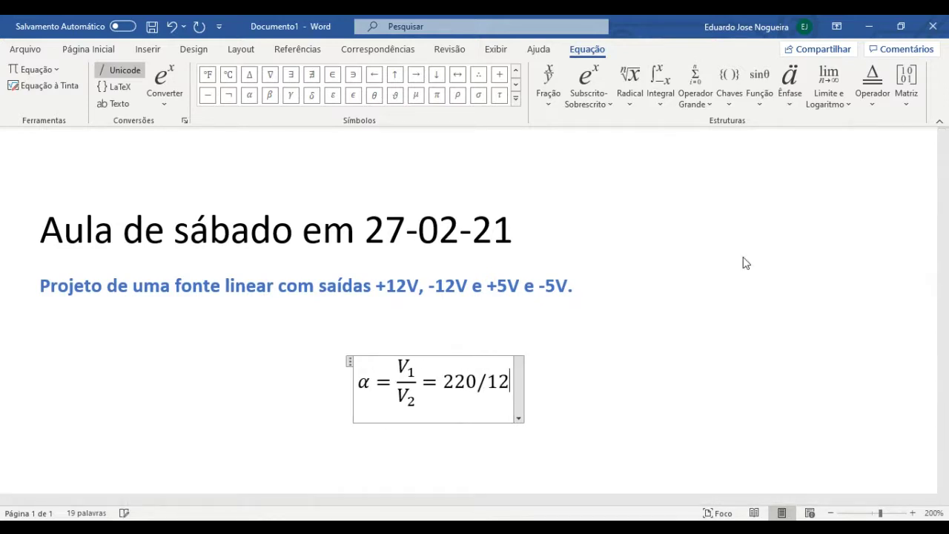
type("=")
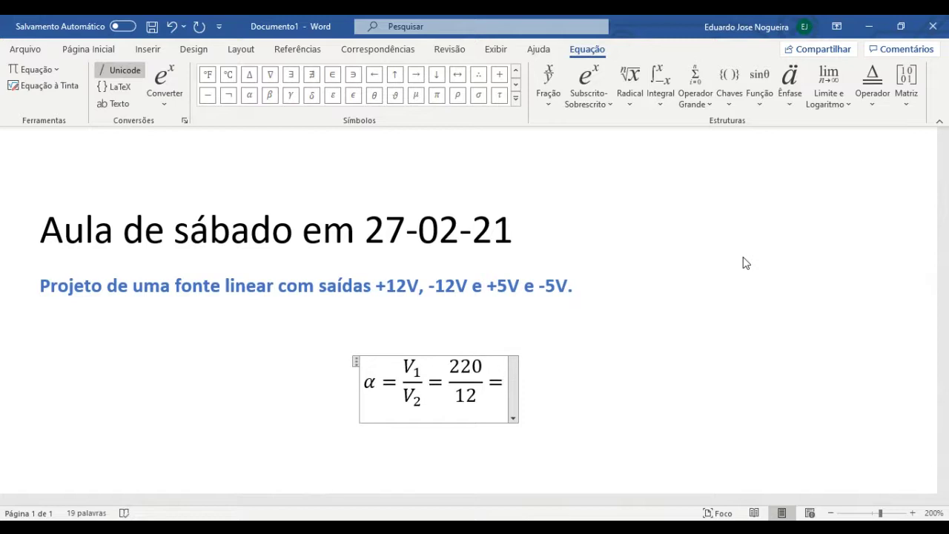
type("18,")
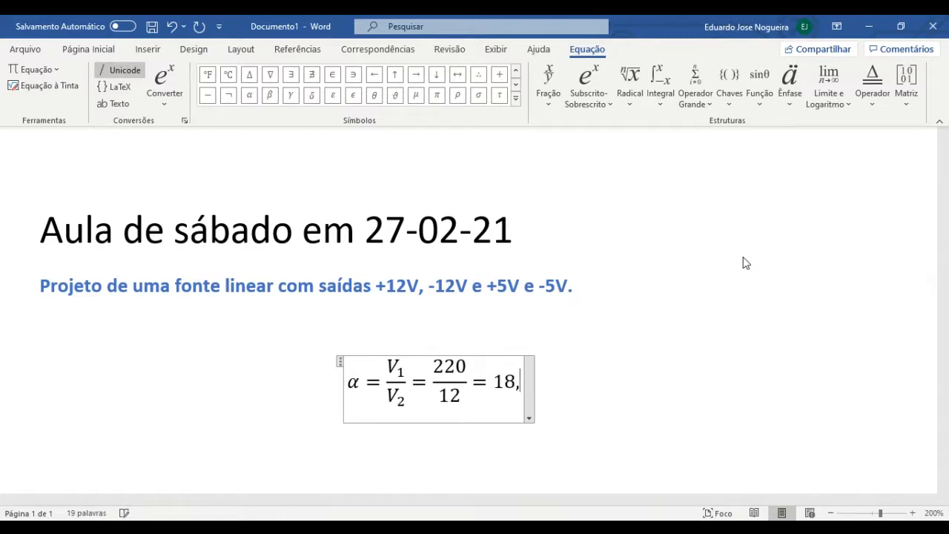
type("33")
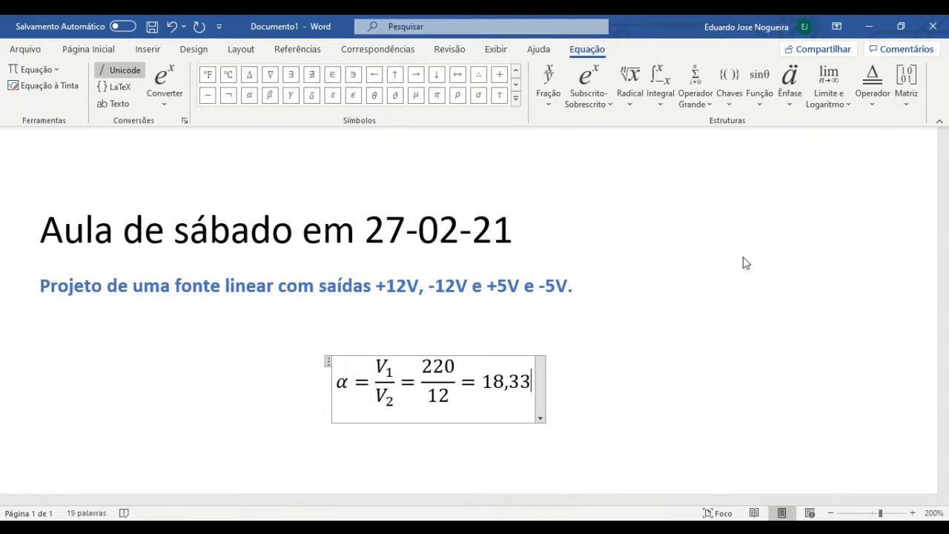
key("Return")
key("Return")
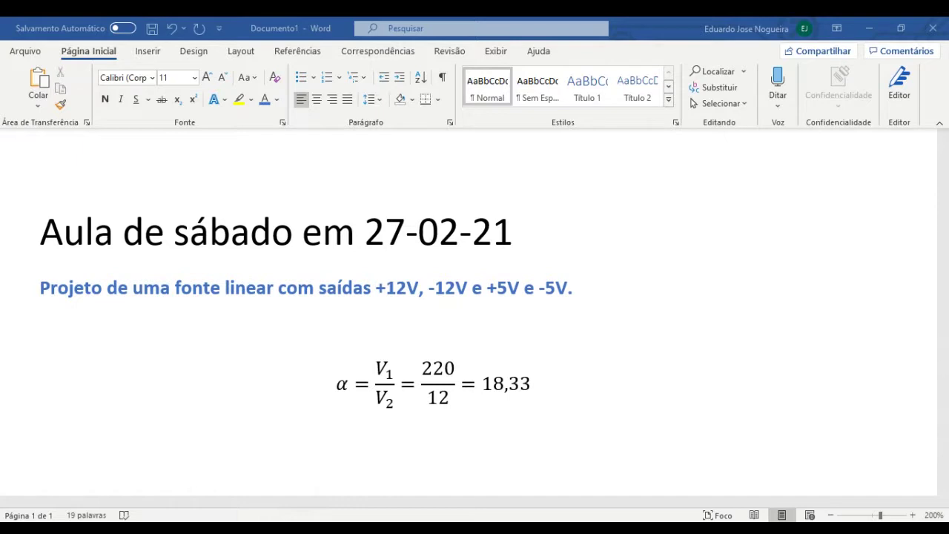
Paste the copied screenshot of the transformer's Edit Component dialog below the equation and shrink it to roughly half its pasted width.
scroll(660, 368, "down", 2)
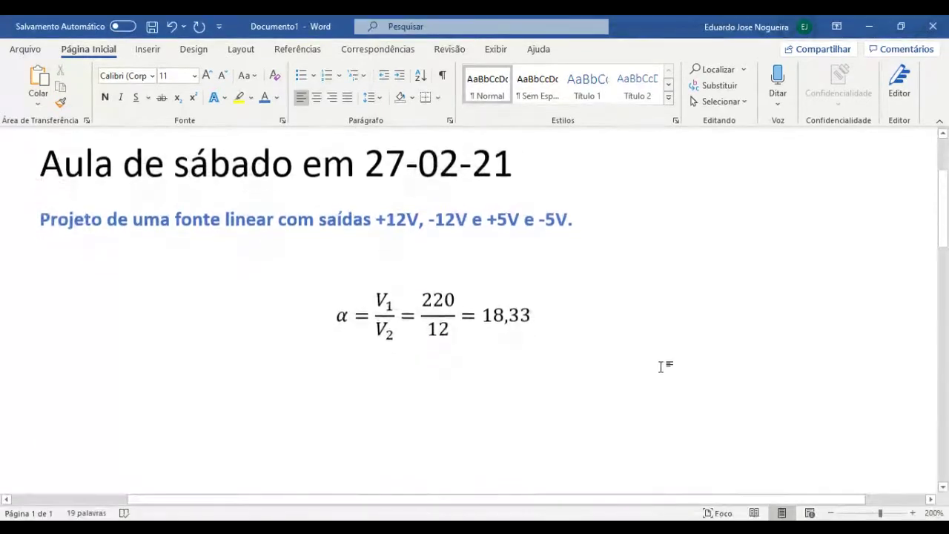
left_click(661, 366)
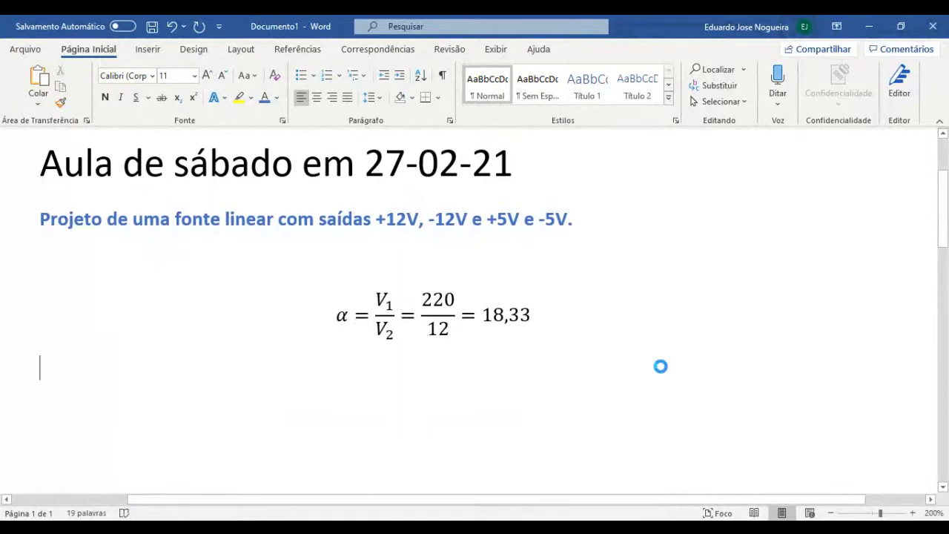
key("ctrl+v")
left_click(734, 441)
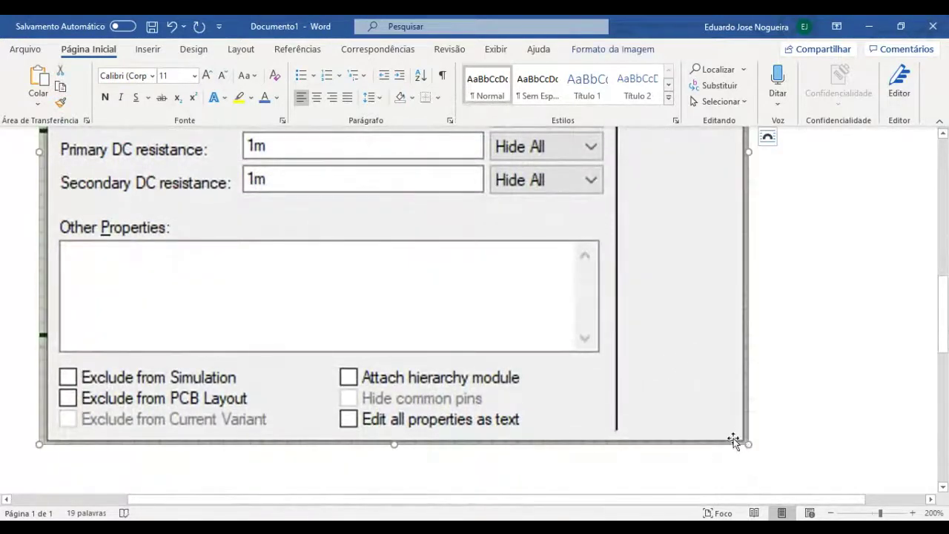
left_click_drag(734, 441, 447, 195)
scroll(529, 304, "up", 5)
scroll(528, 309, "down", 2)
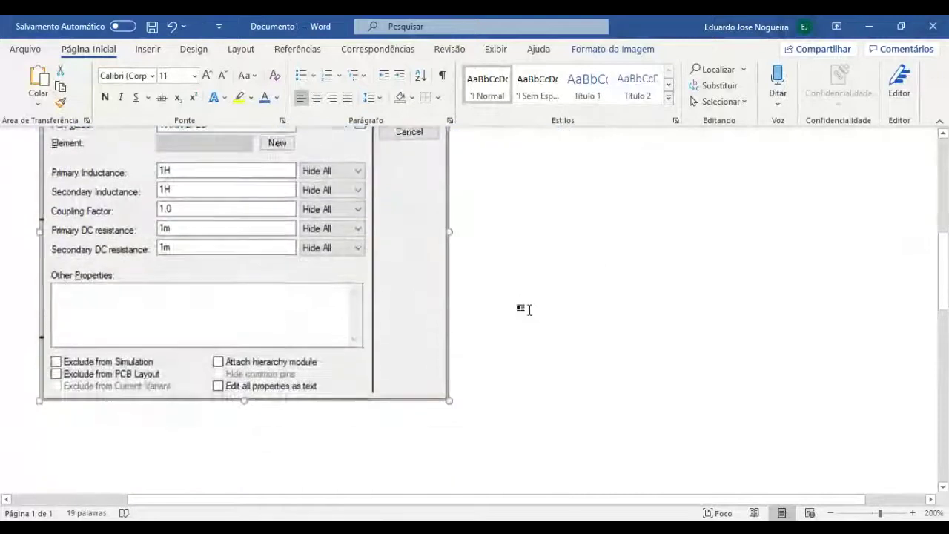
left_click_drag(448, 401, 415, 372)
scroll(536, 381, "up", 2)
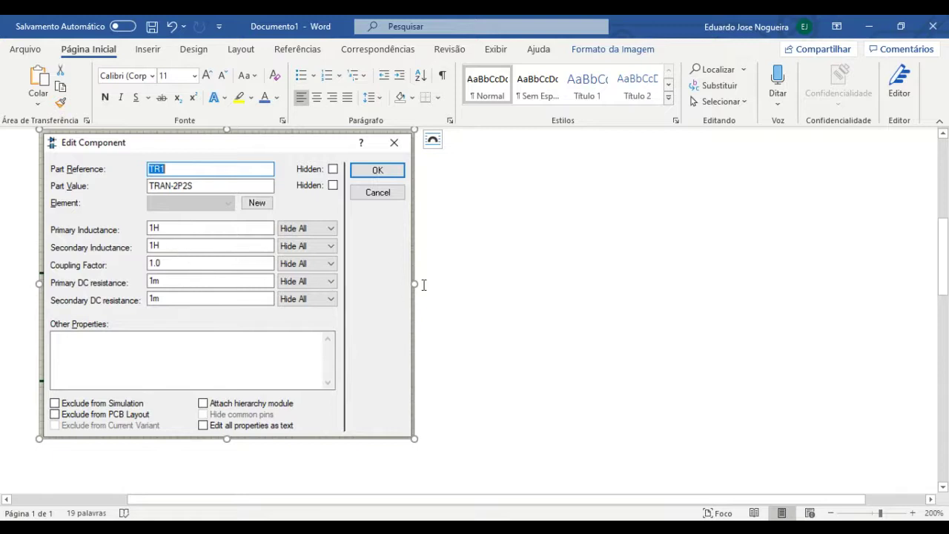
Start a paragraph below the pasted dialog image reading "Para configurar corretamente o transformador".
scroll(451, 283, "up", 4)
scroll(460, 285, "down", 5)
scroll(460, 290, "down", 3)
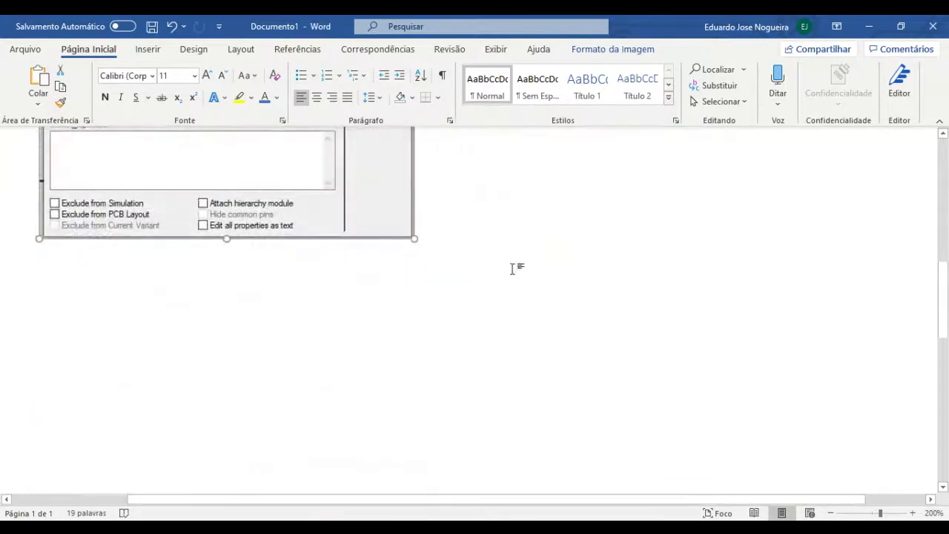
left_click(517, 242)
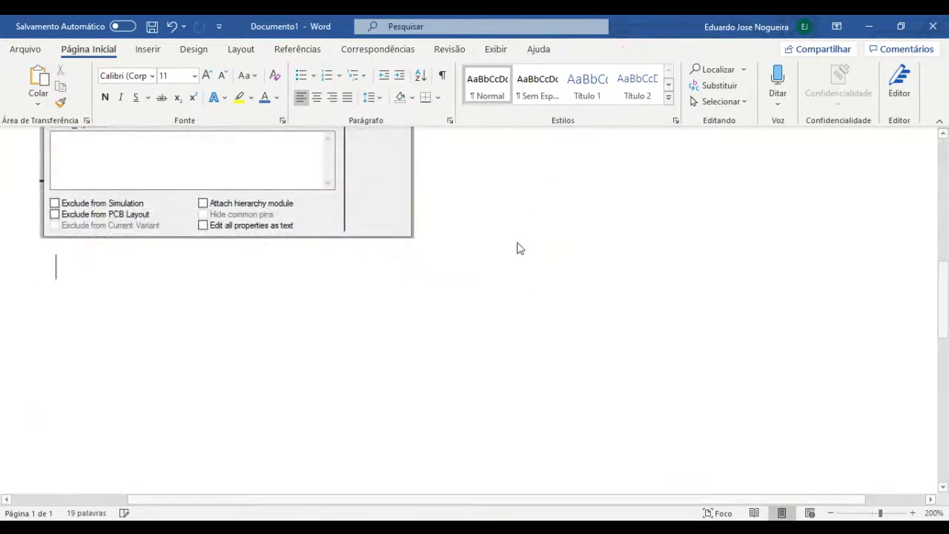
type("Para ")
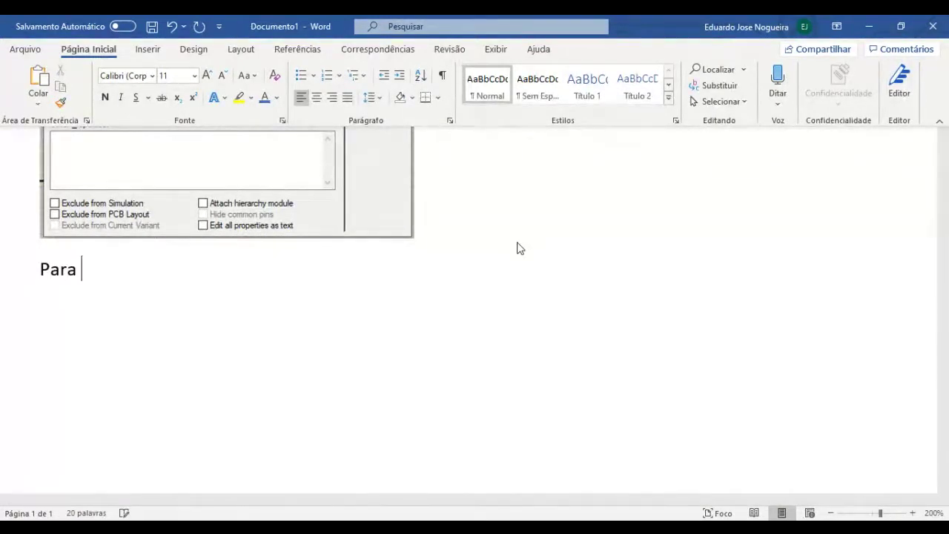
type("configu")
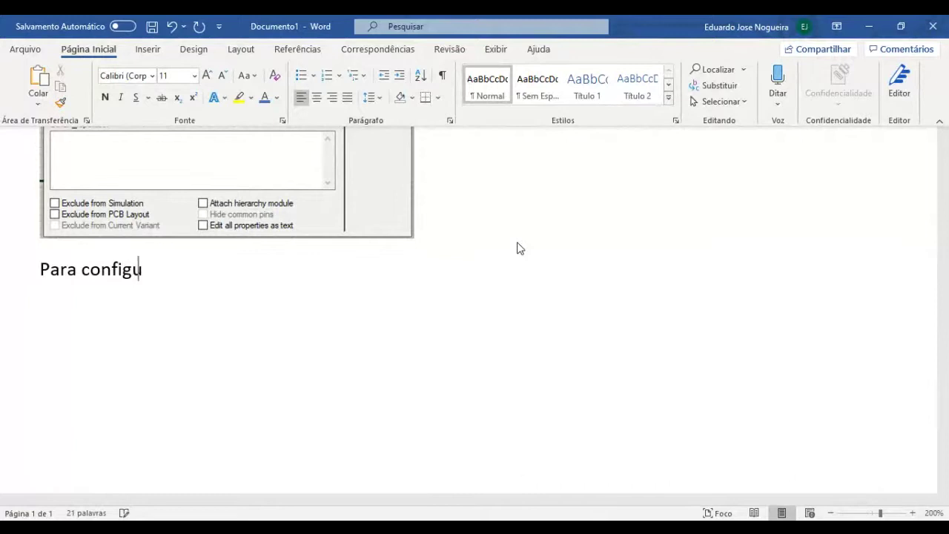
type("rar corretamen")
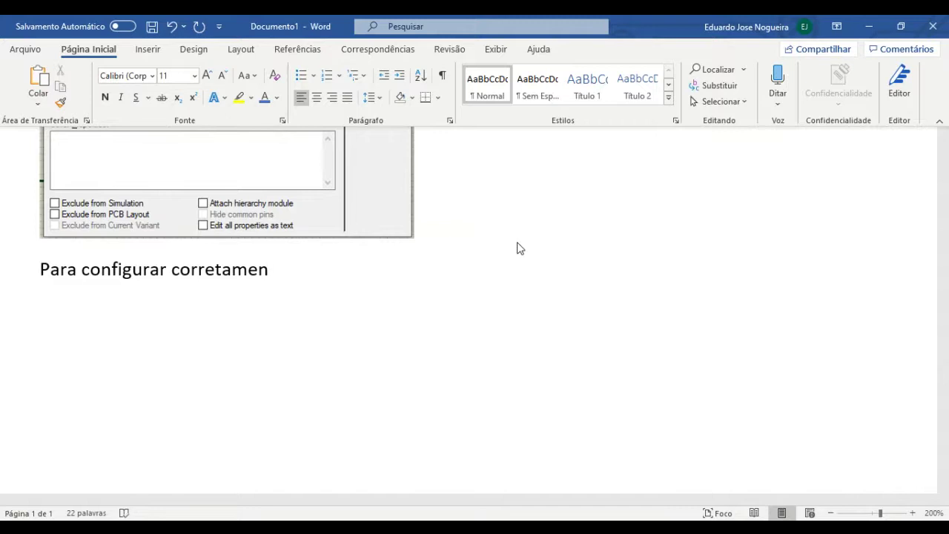
type("te o transf")
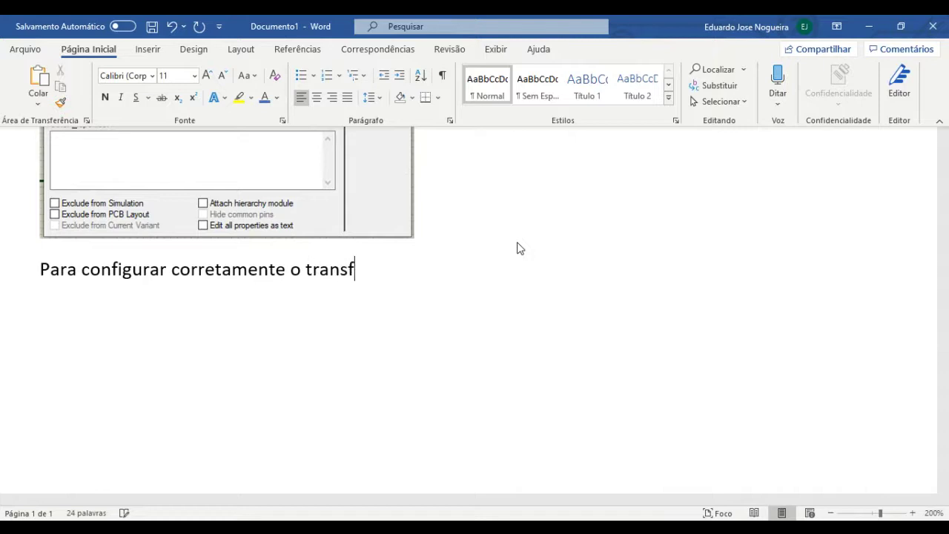
type("ormador")
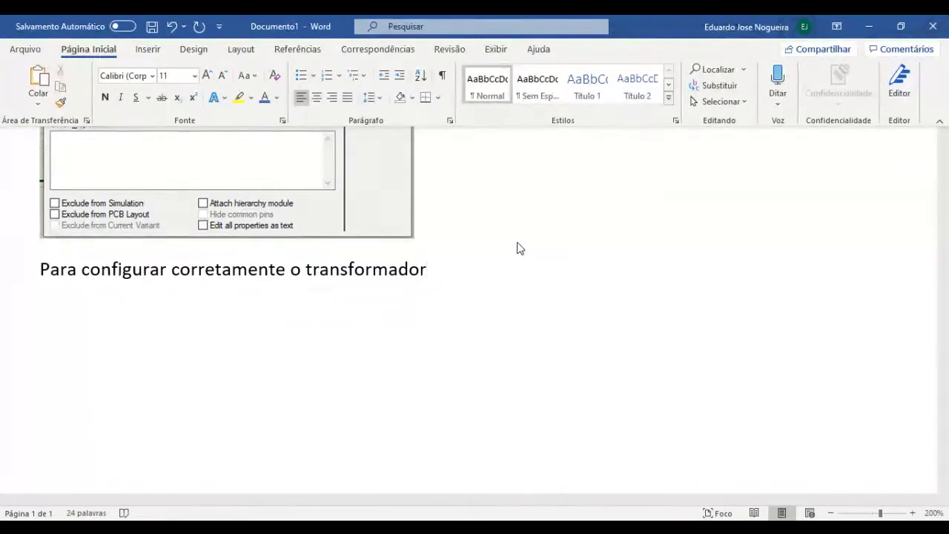
Continue the sentence with ", modificamos apenas a indutância do secundário", correcting the misspelled word to "indutância".
type(", modi")
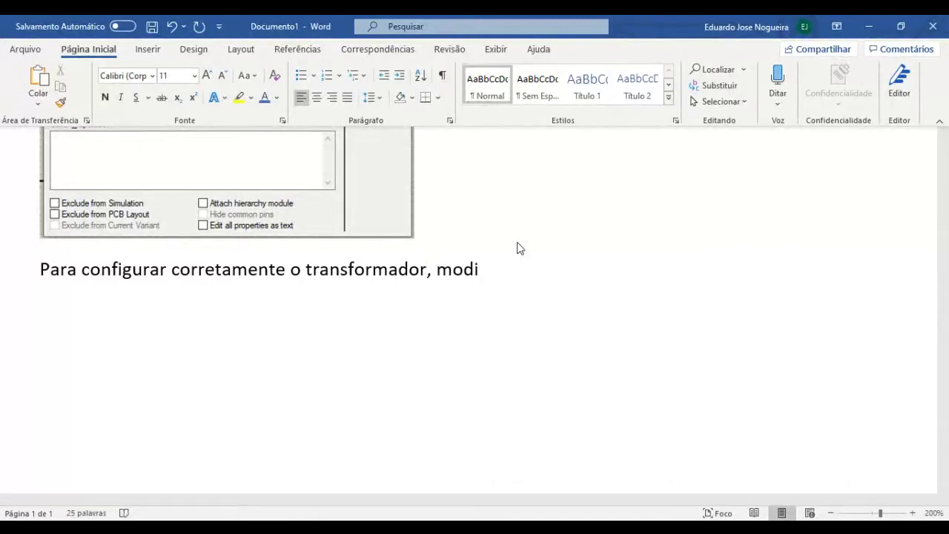
type("ficamos apenas")
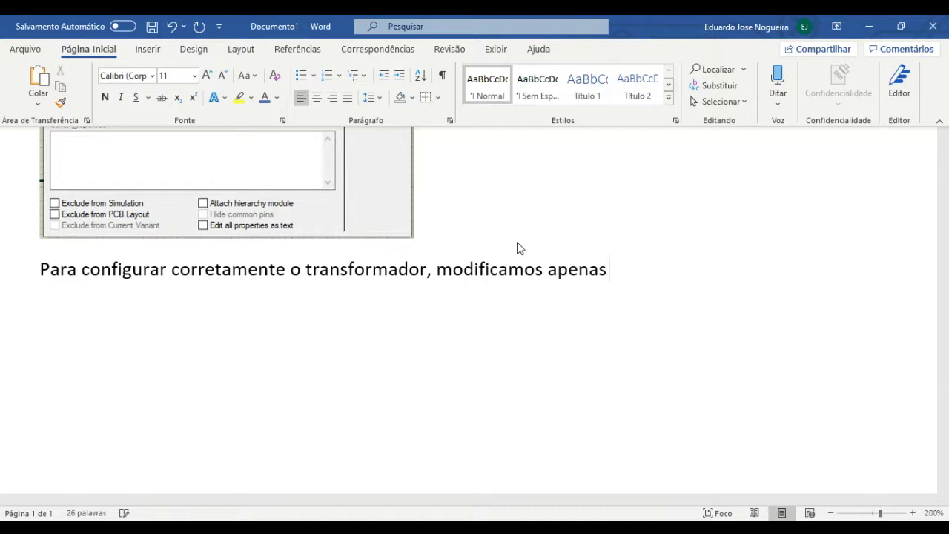
type(" a indut")
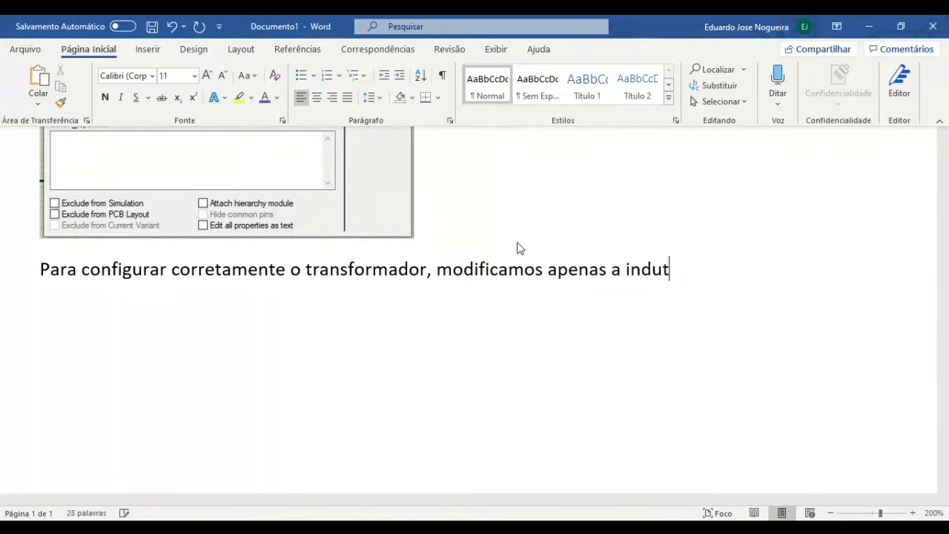
type("âmcia do ")
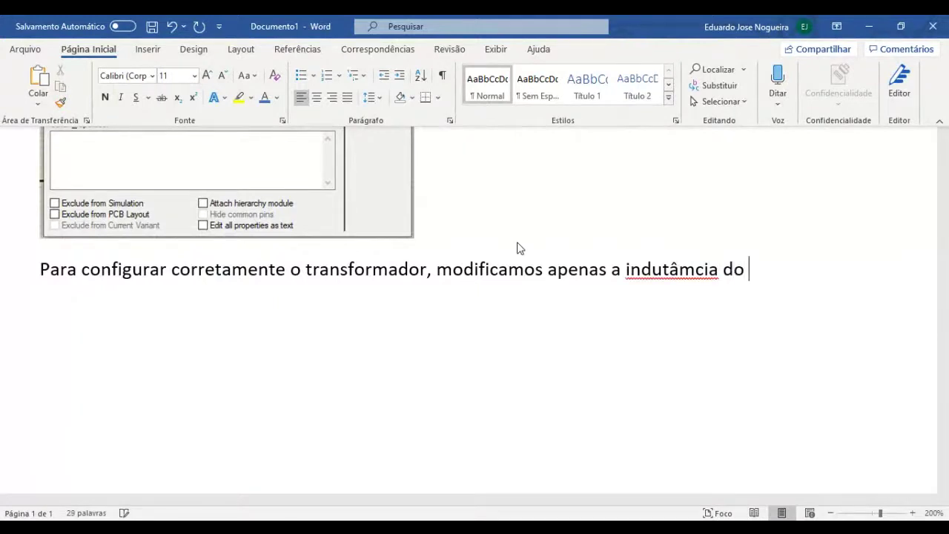
type("secundário")
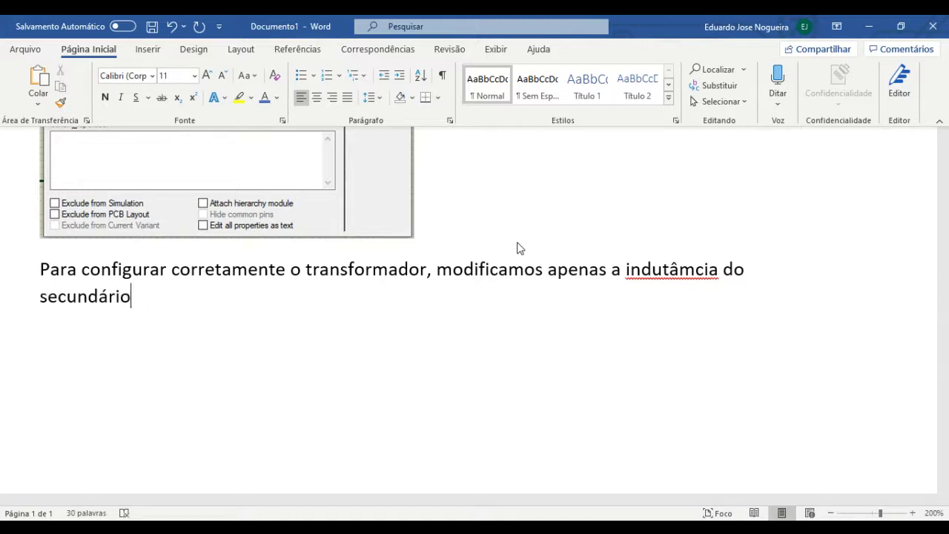
right_click(681, 270)
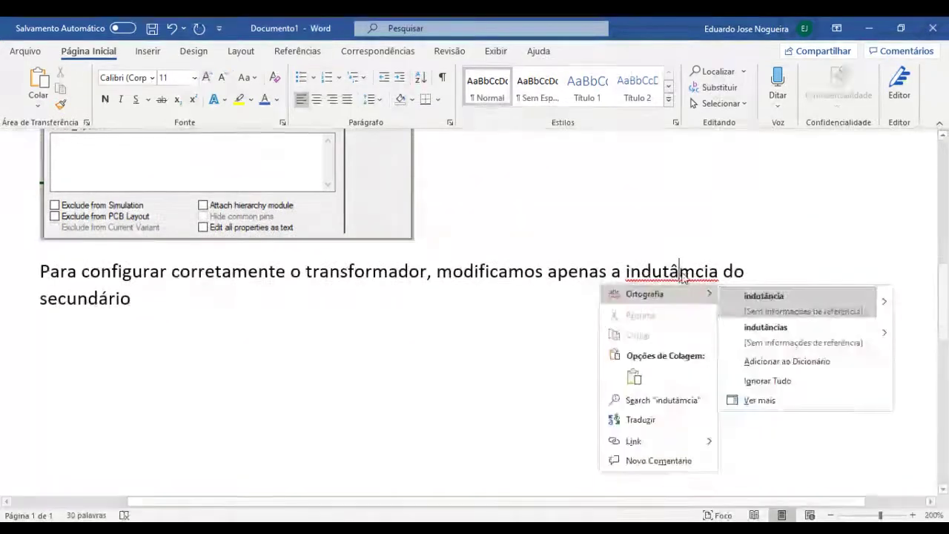
left_click(735, 294)
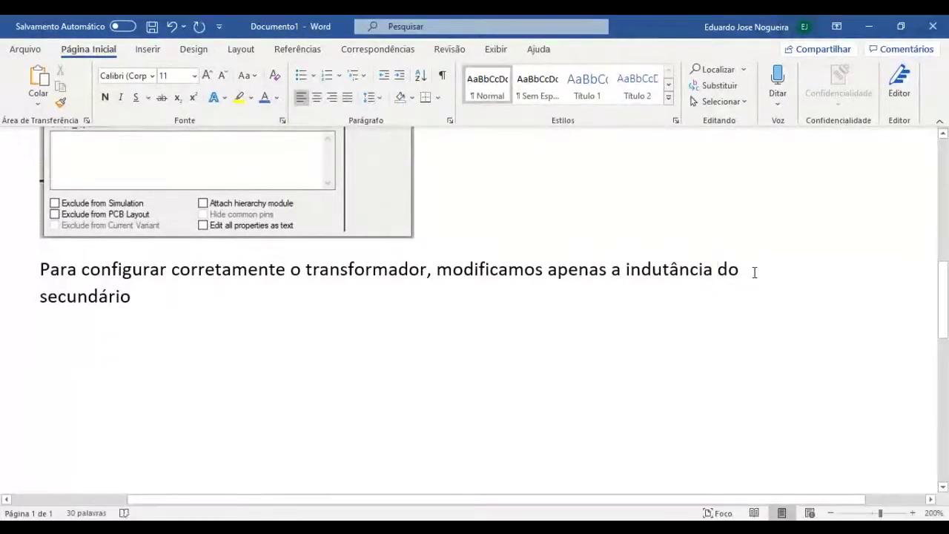
Justify the dialog image and the explanatory sentence below it.
left_click_drag(39, 254, 299, 290)
left_click(350, 99)
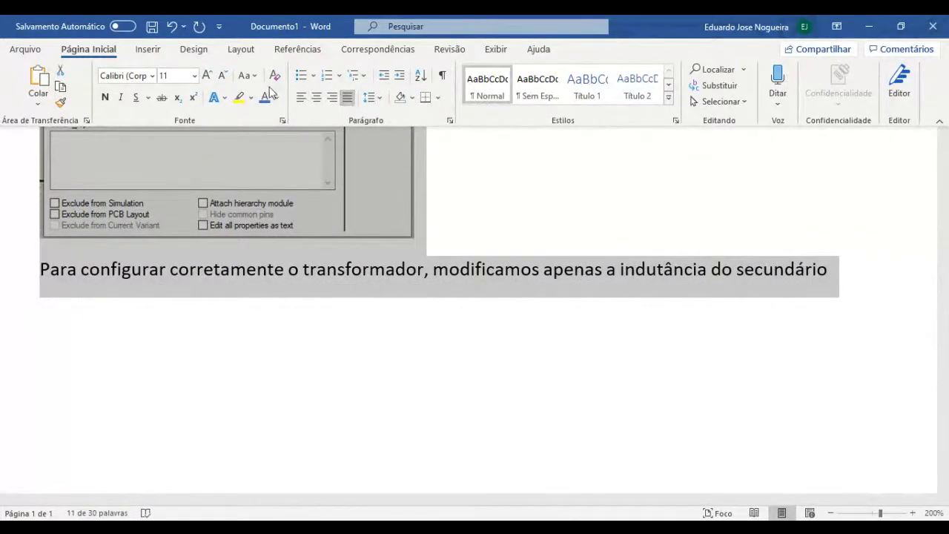
scroll(638, 215, "up", 4)
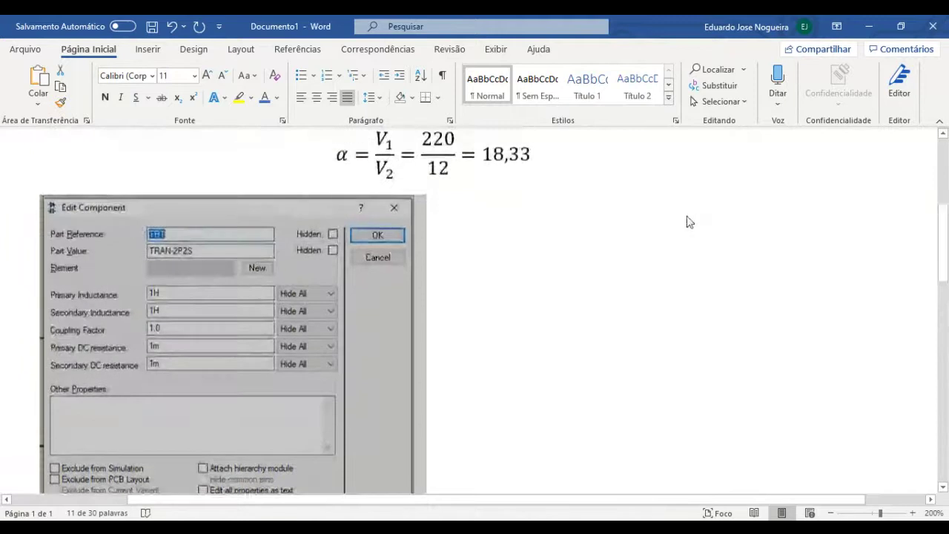
scroll(630, 230, "down", 5)
scroll(556, 239, "up", 2)
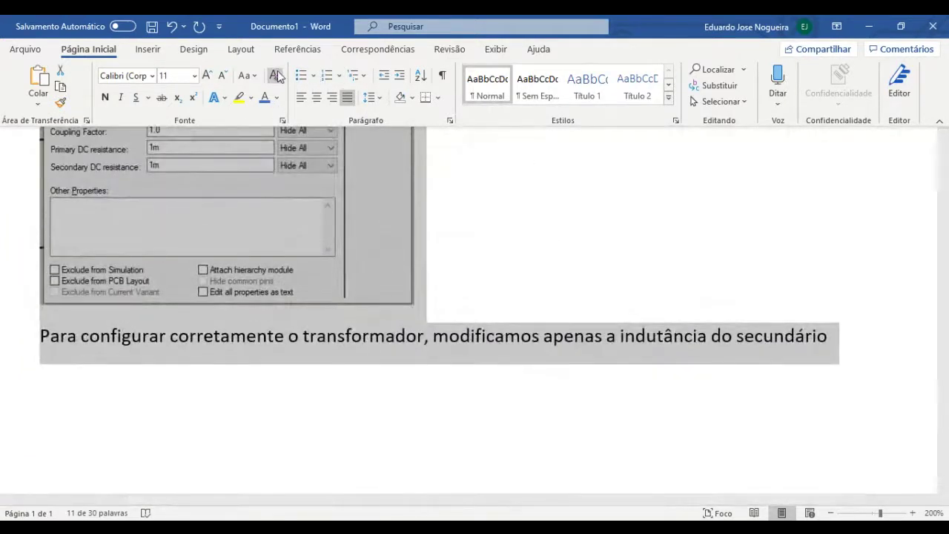
Turn on hyphenation for the document's text.
left_click(242, 51)
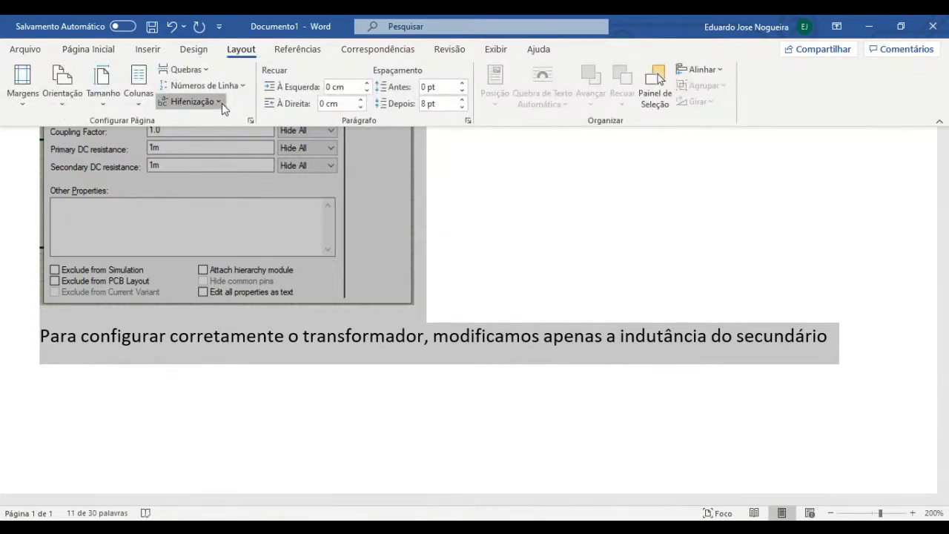
left_click(222, 103)
left_click(213, 141)
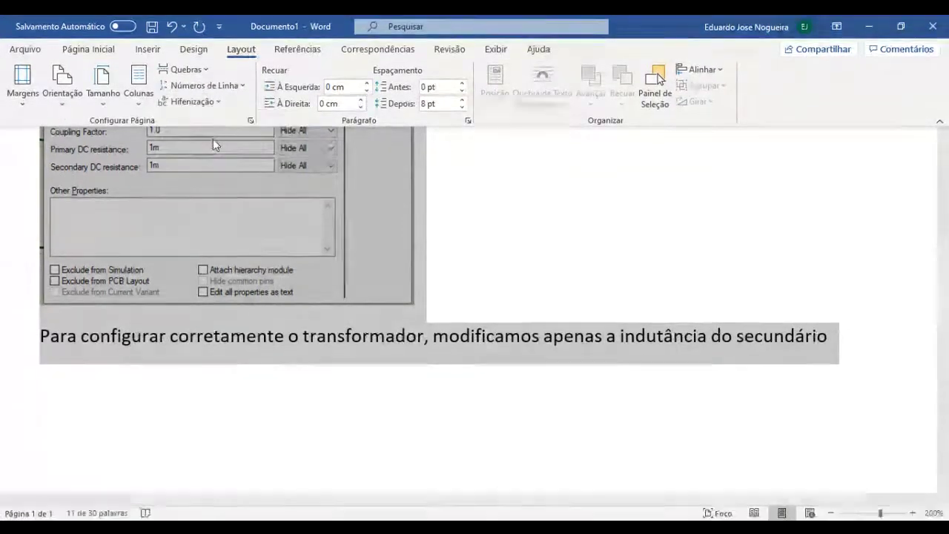
left_click(583, 375)
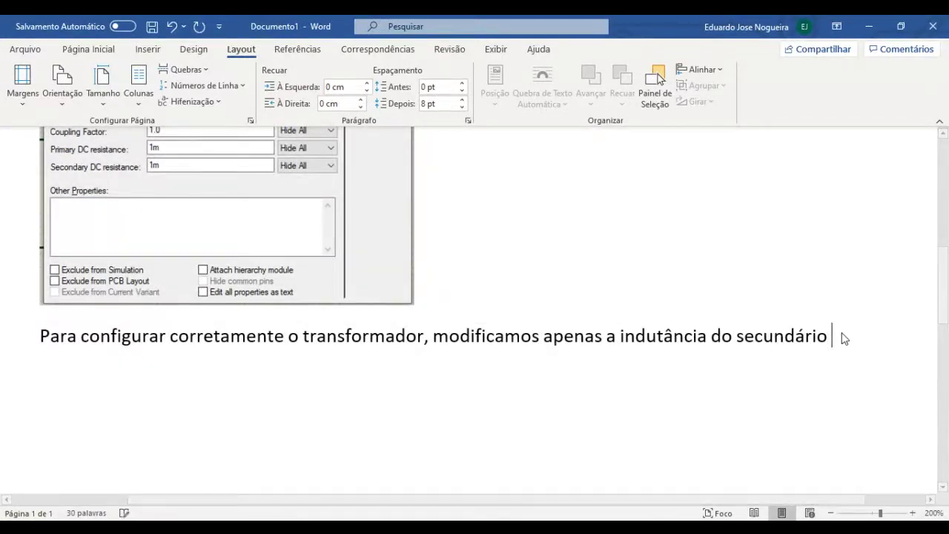
Continue the explanation after "secundário" with "multiplicando-a por".
key("Return")
type("mul")
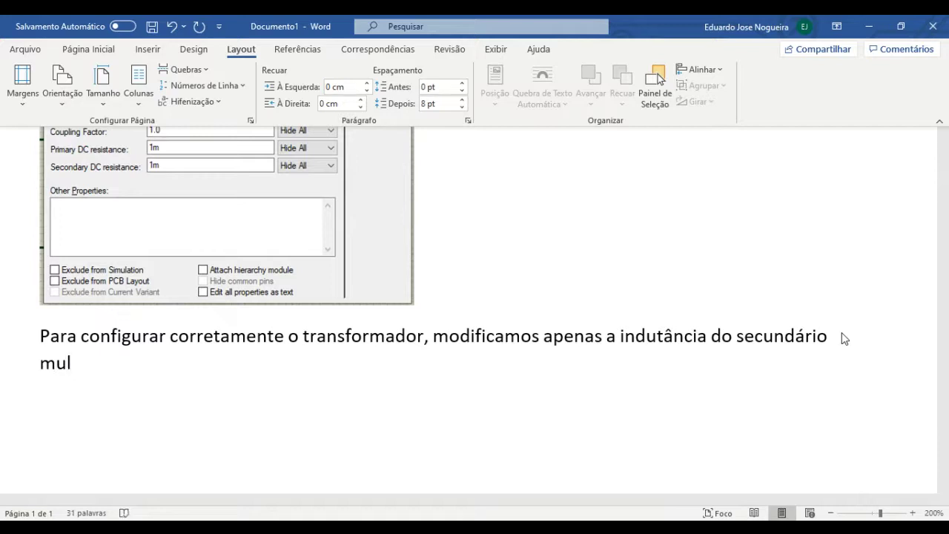
type("tiplicandoa")
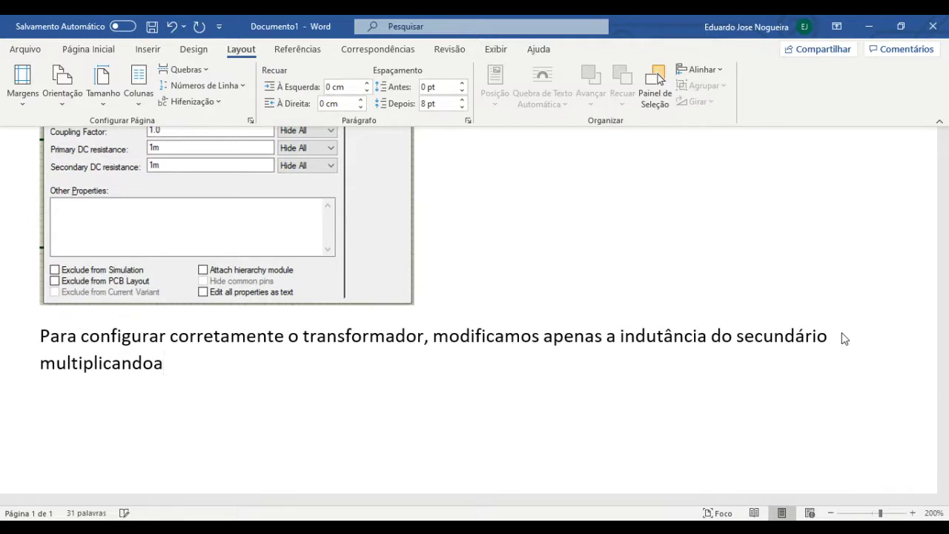
key("BackSpace")
type("a por")
Insert an inline equation after "multiplicando-a por" and begin it with "1/".
left_click(148, 49)
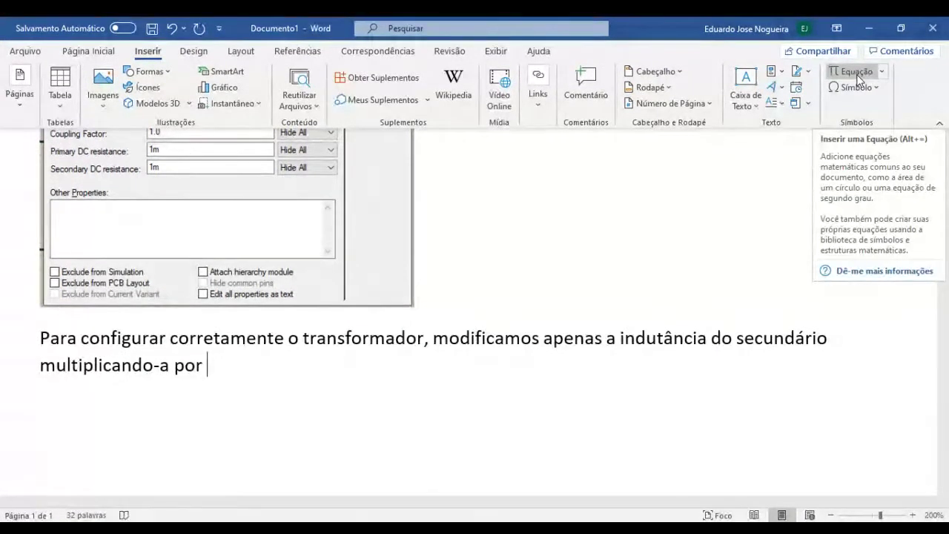
left_click(859, 77)
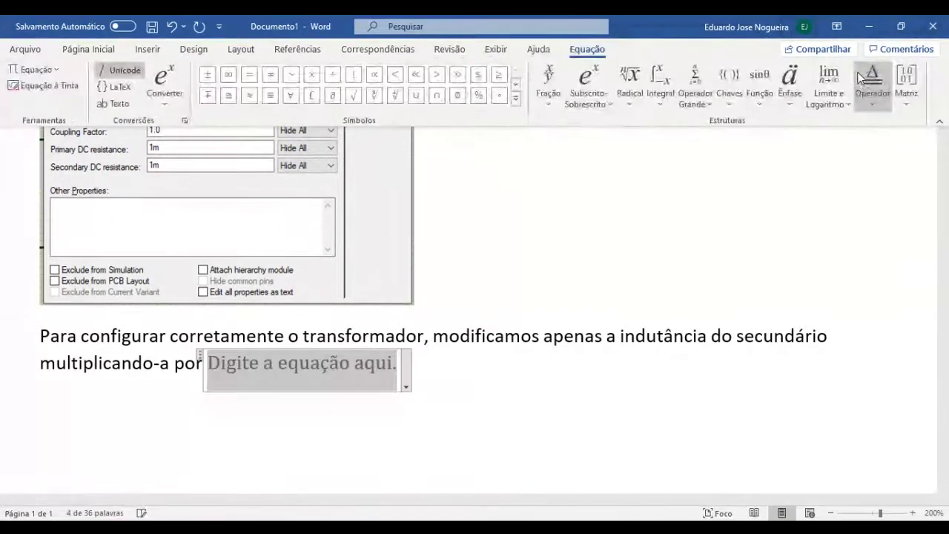
type("1")
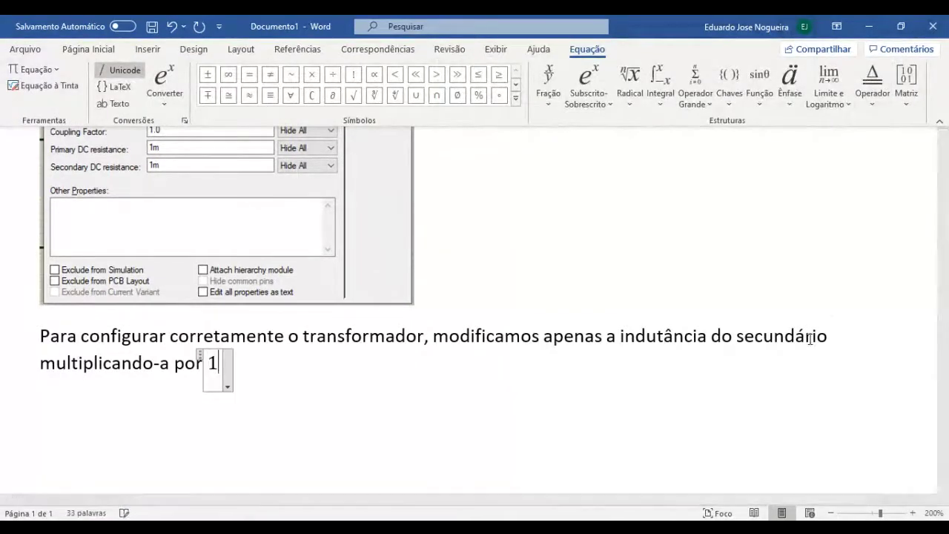
type("/")
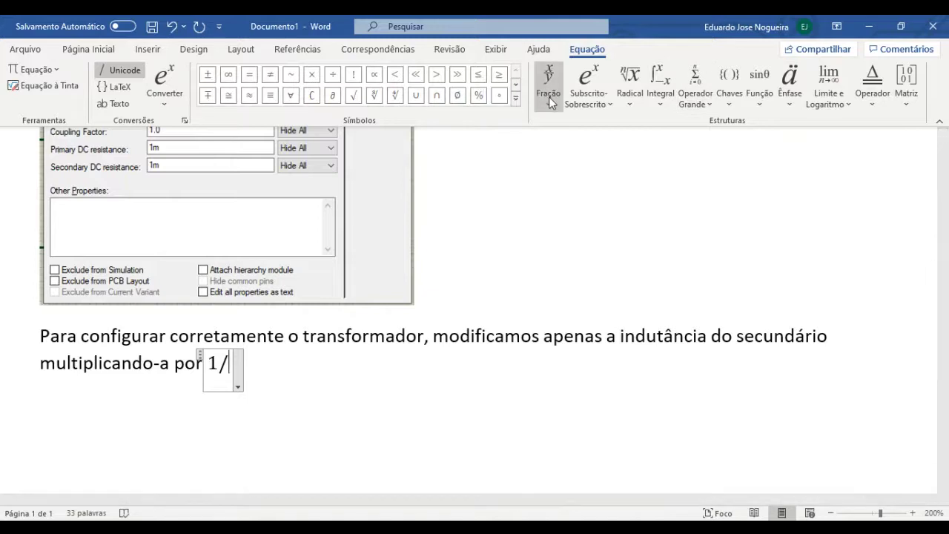
Add α with superscript 2 after the slash in the inline equation.
left_click(517, 103)
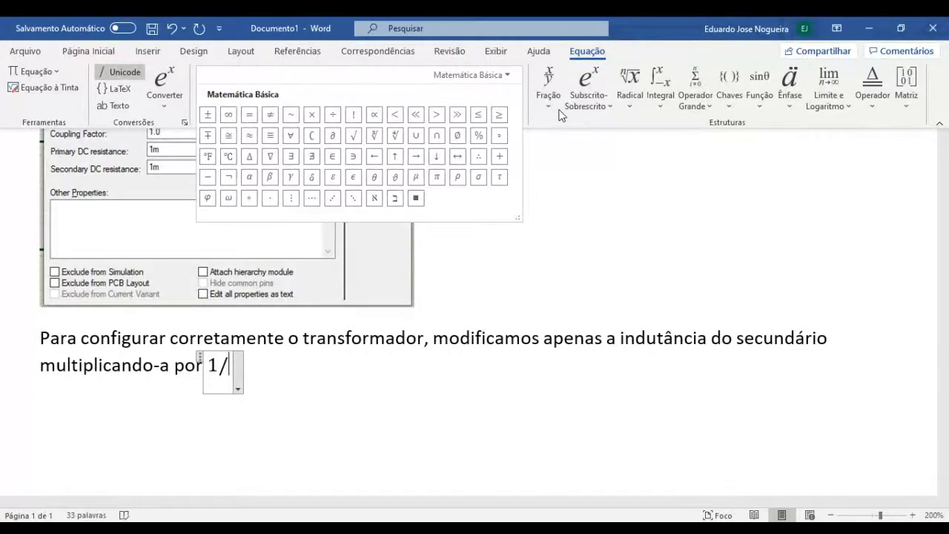
left_click(588, 89)
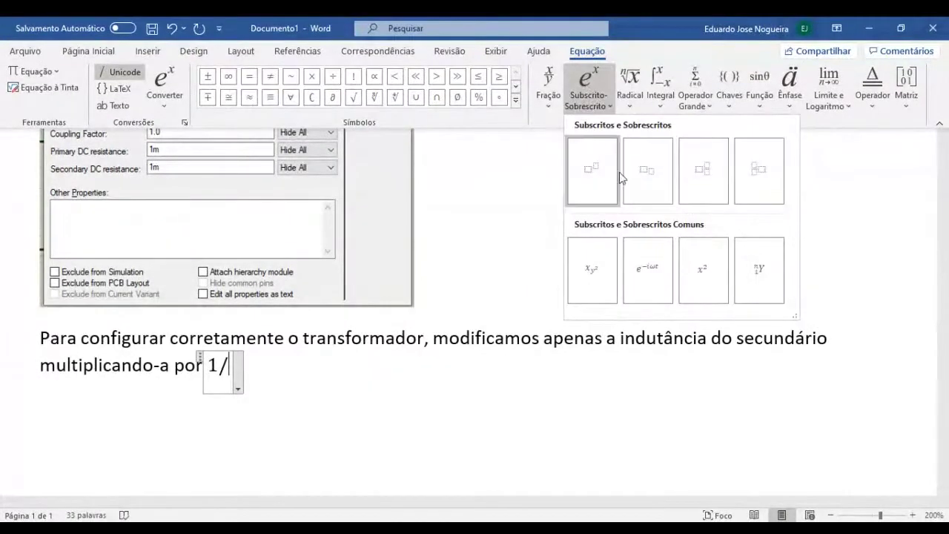
left_click(595, 164)
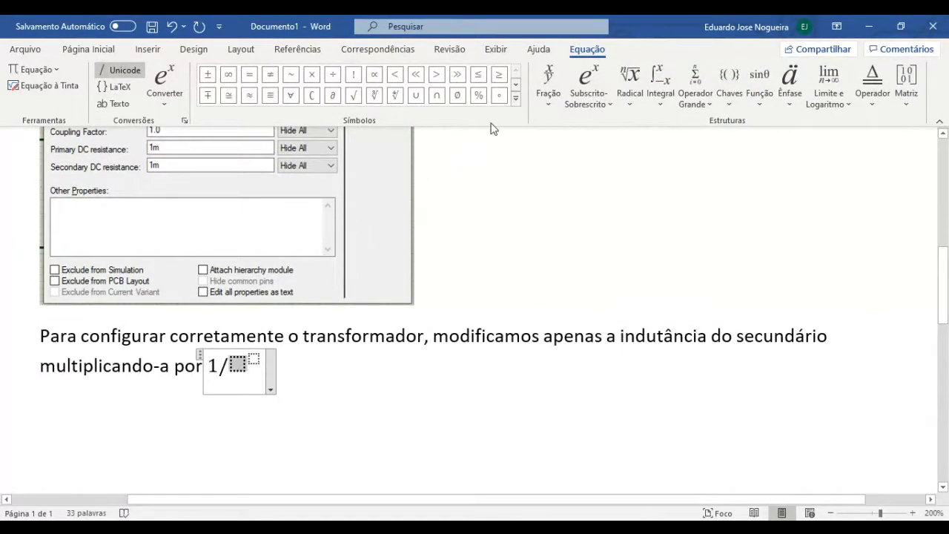
left_click(516, 101)
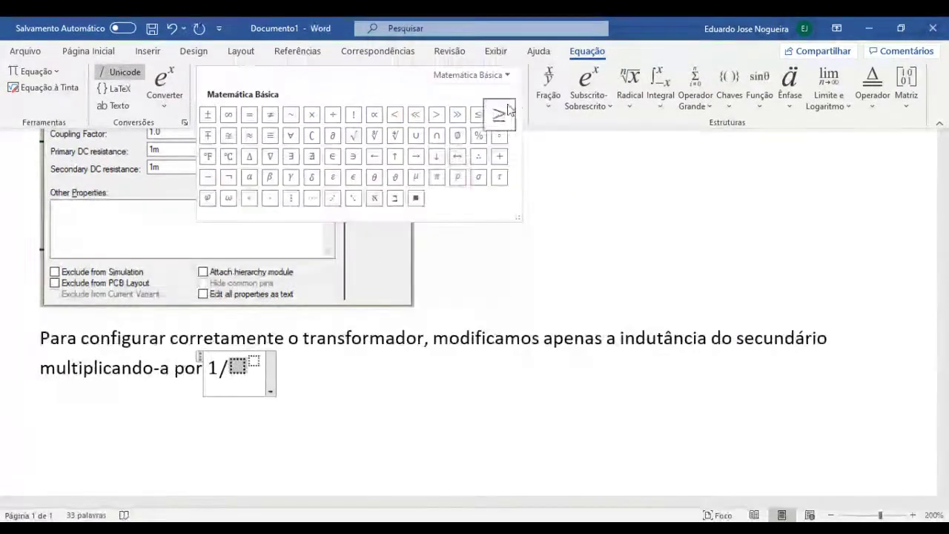
left_click(252, 180)
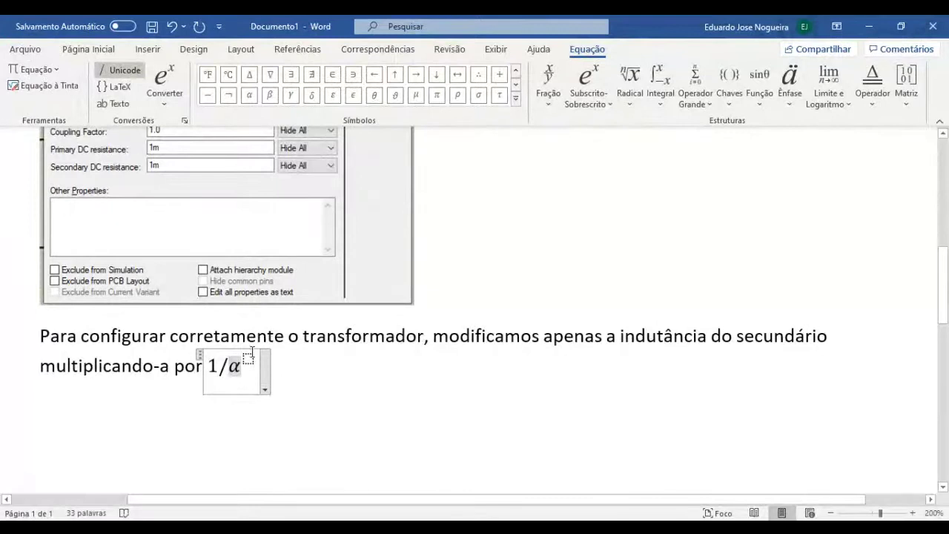
type("2")
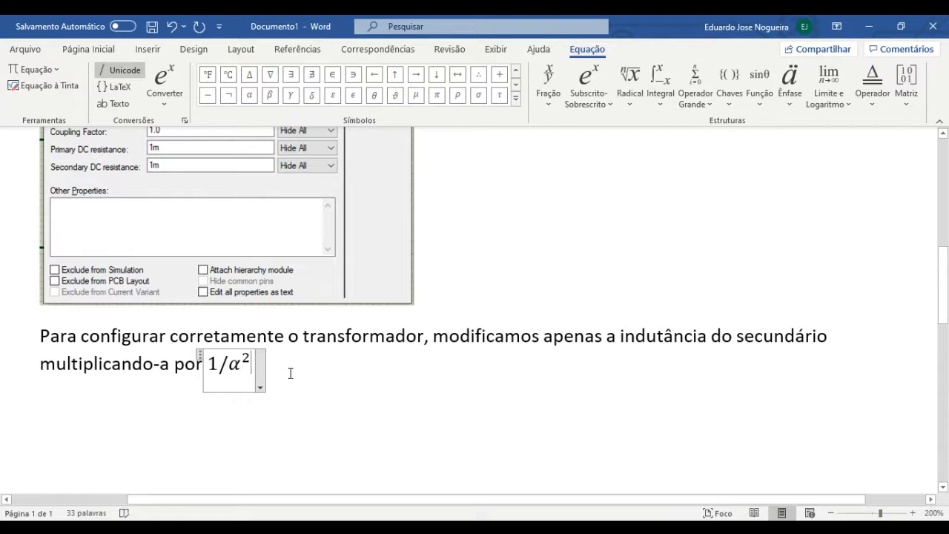
End the sentence with a period after the 1/α² equation and place the cursor back in the equation.
left_click(290, 373)
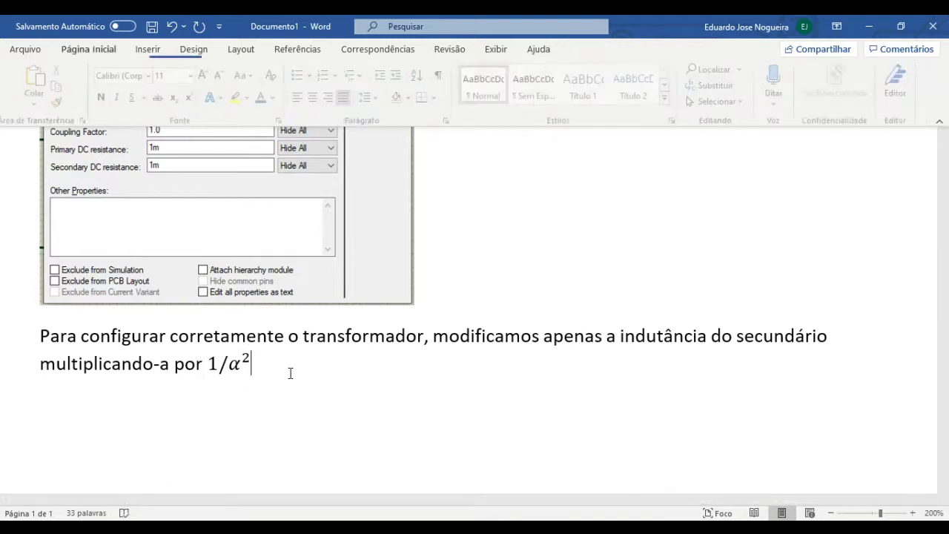
type(".")
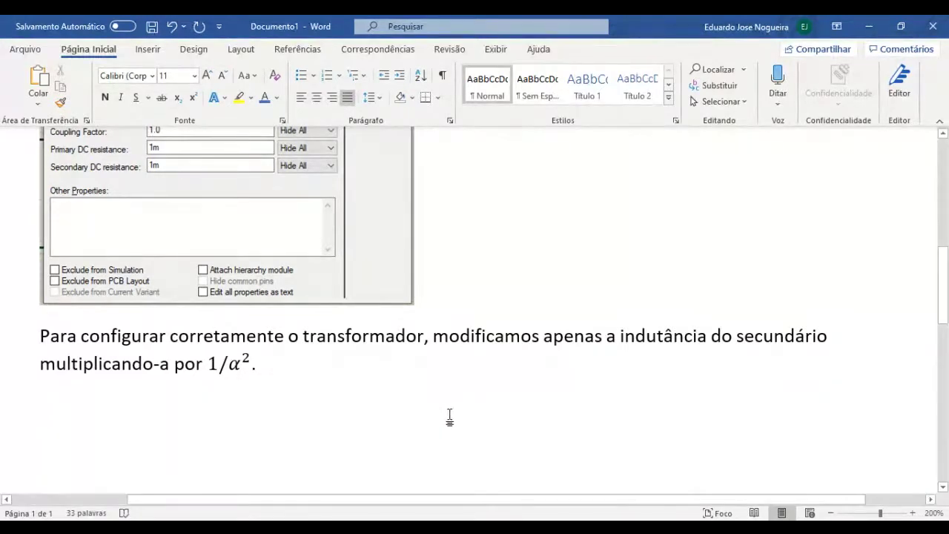
key("Return")
left_click(253, 363)
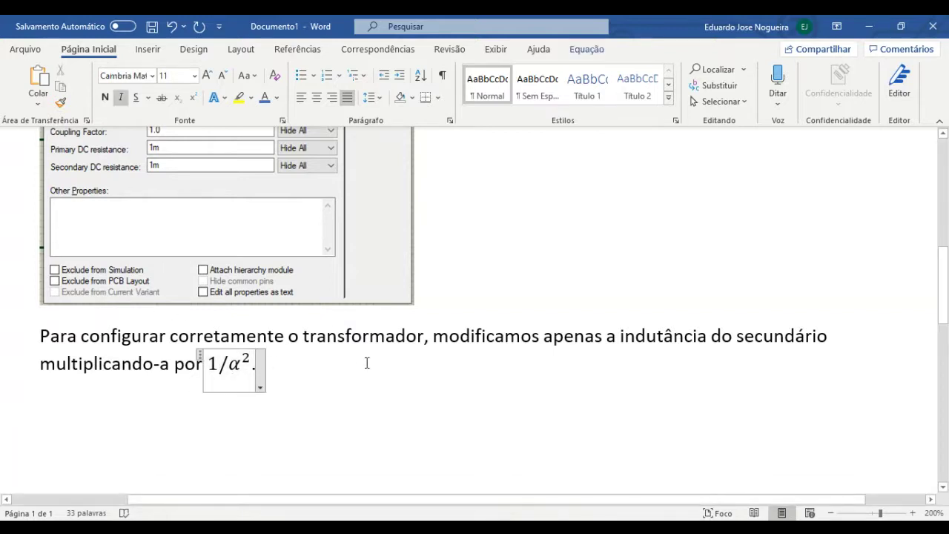
Extend the inline 1/α² equation with "= 2,9752 *" ahead of the period.
type("=")
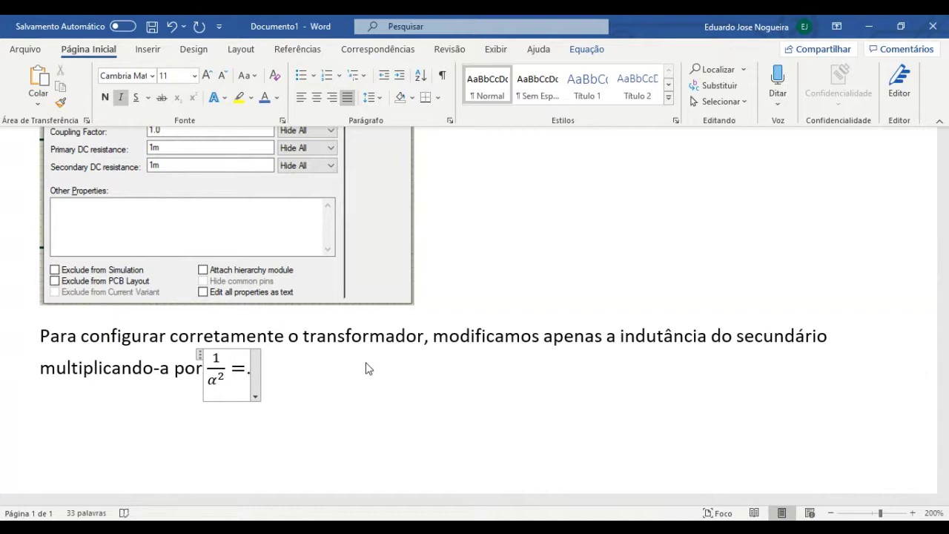
type("2,")
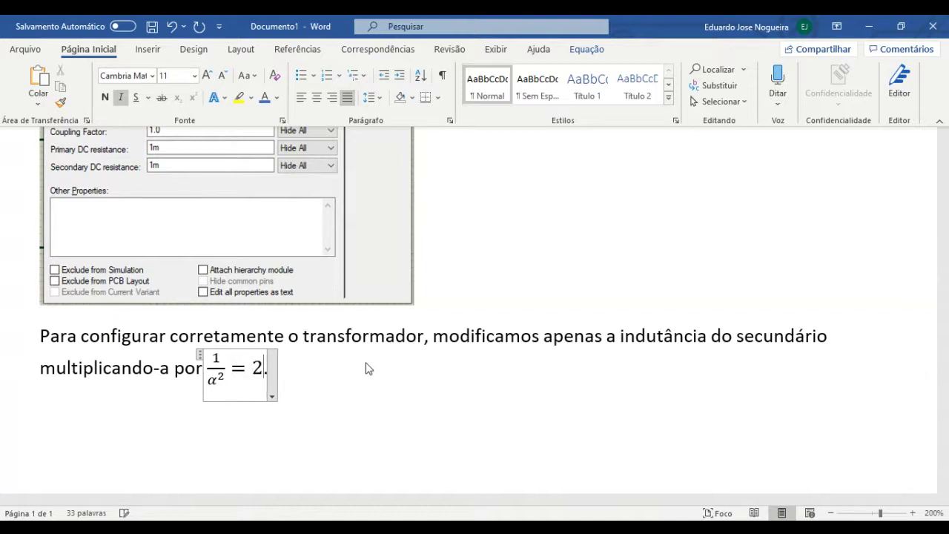
type("97")
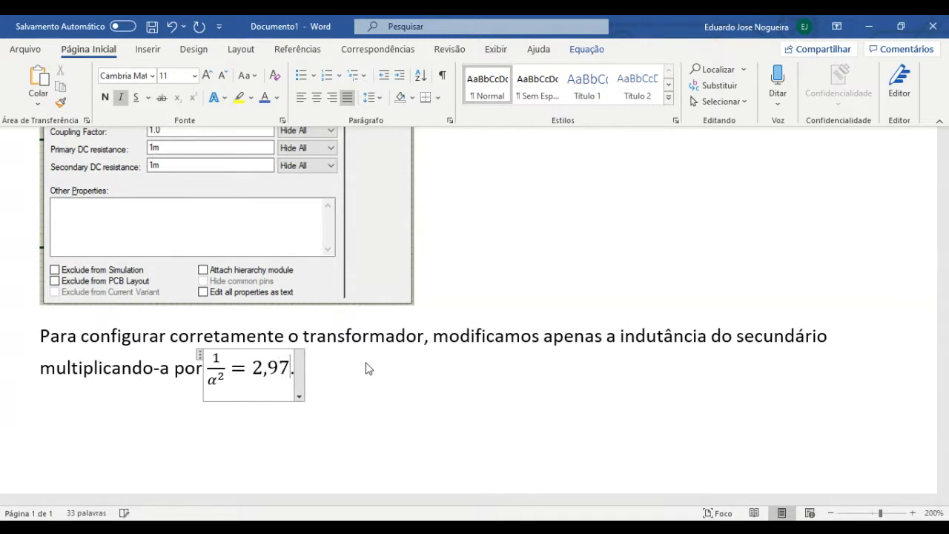
type("5")
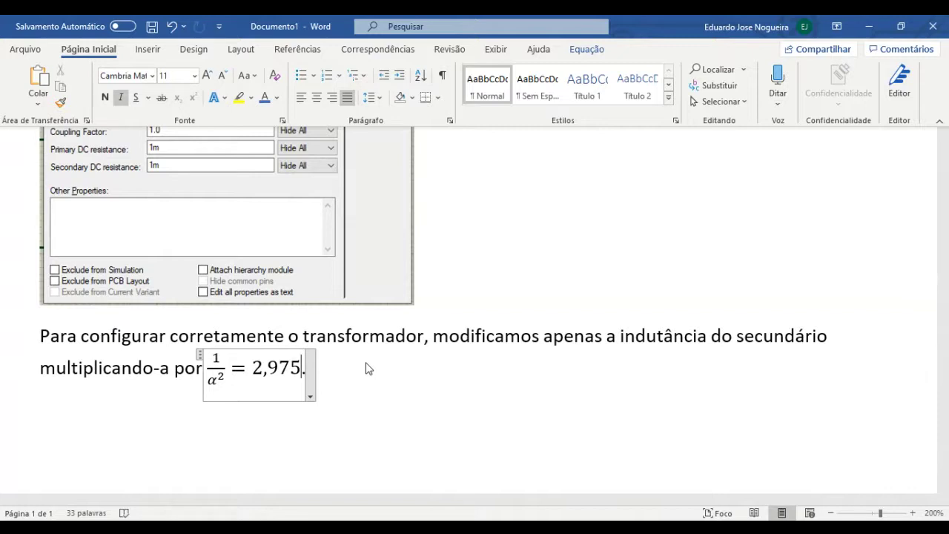
type("2")
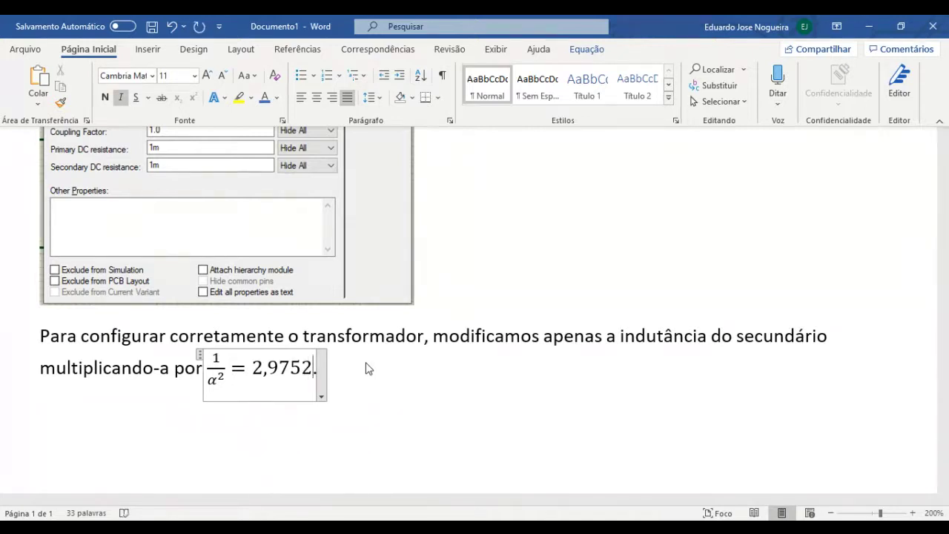
type(".")
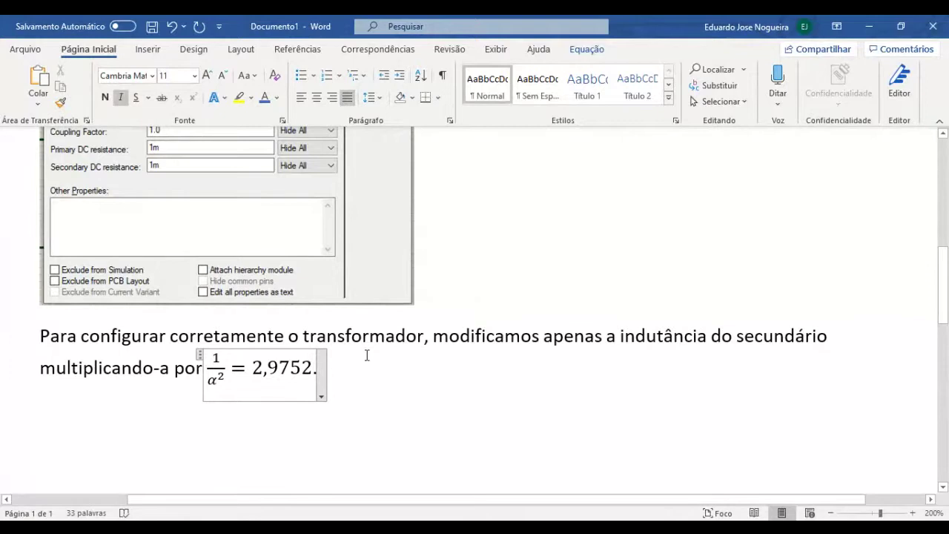
type("*")
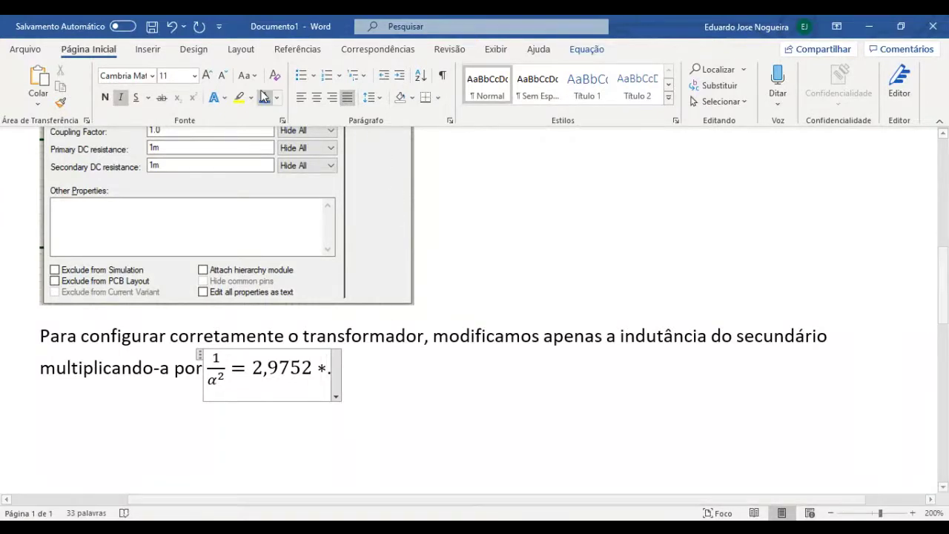
Add 10 with superscript -3 after the multiplication sign in the inline equation.
left_click(145, 50)
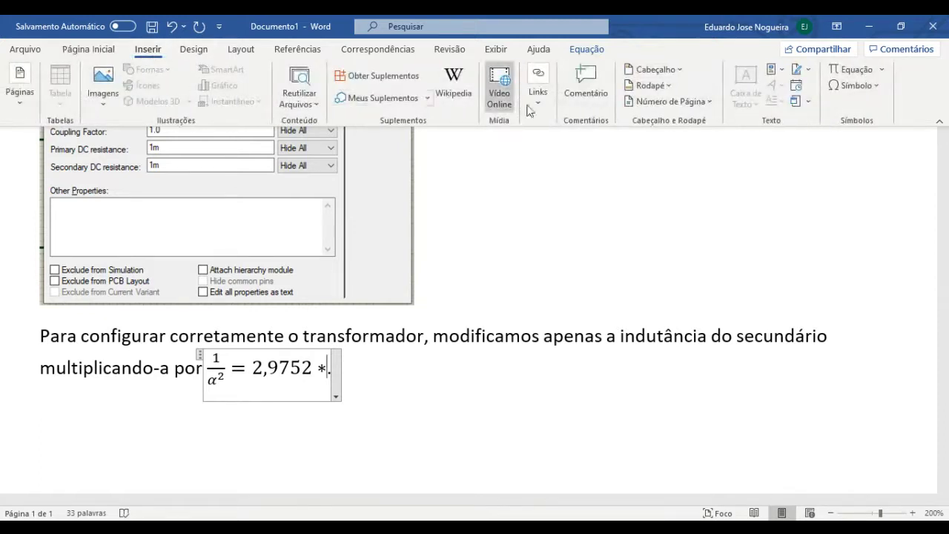
left_click(858, 76)
left_click(590, 80)
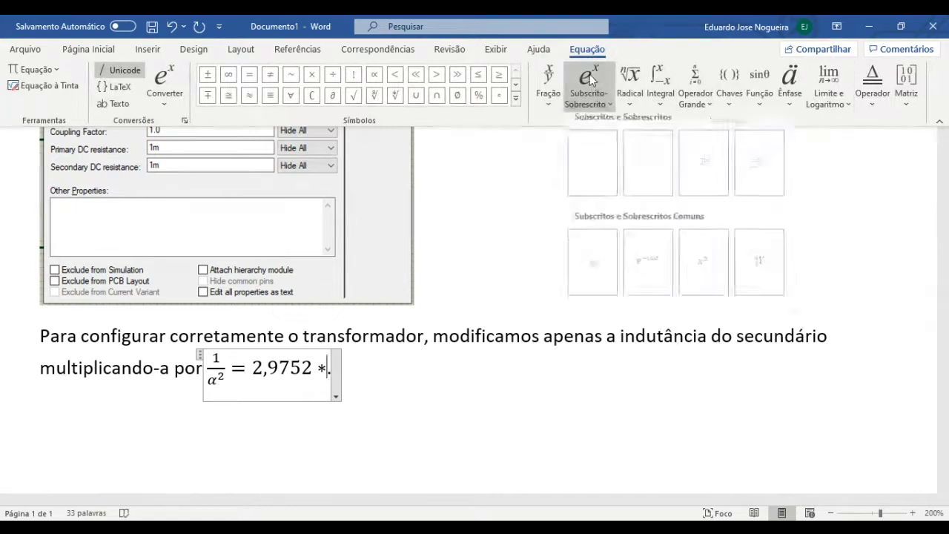
left_click(593, 172)
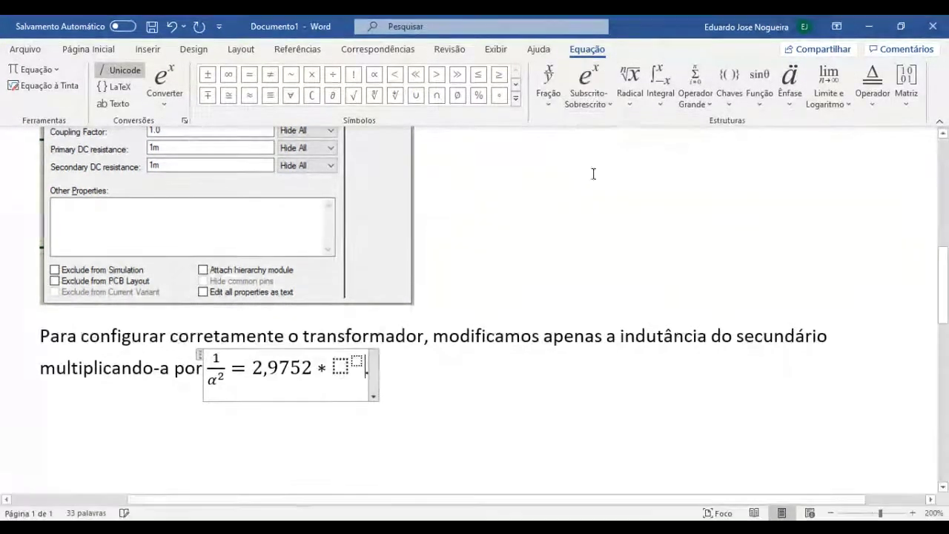
left_click(340, 368)
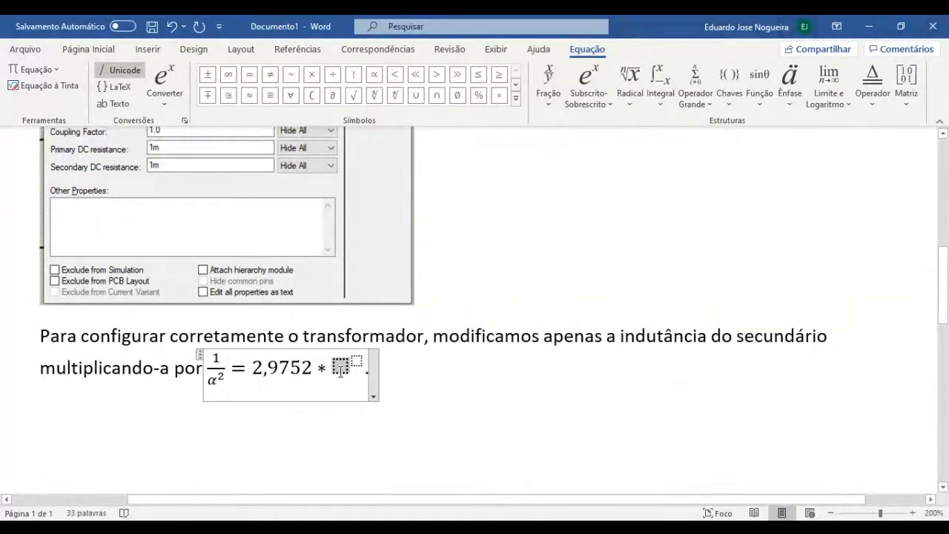
type("10")
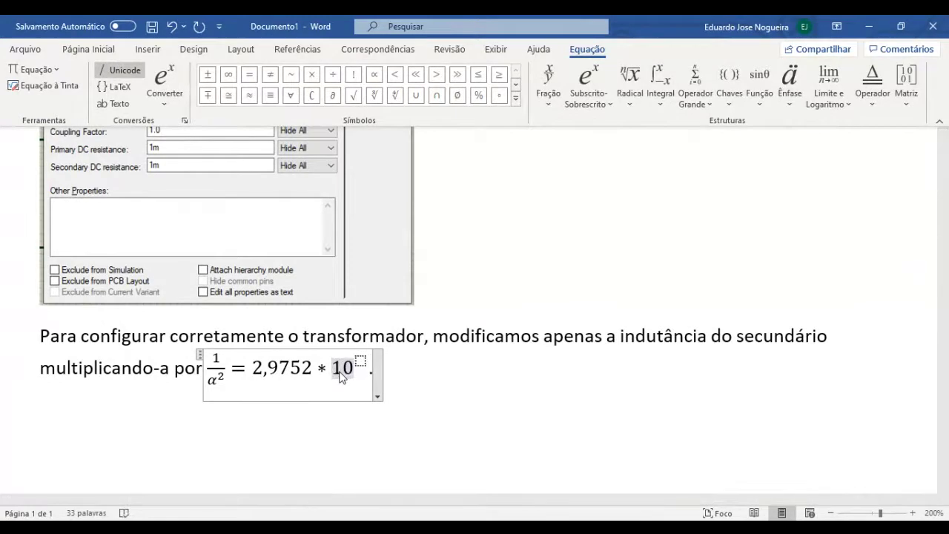
key("Right")
type("-3")
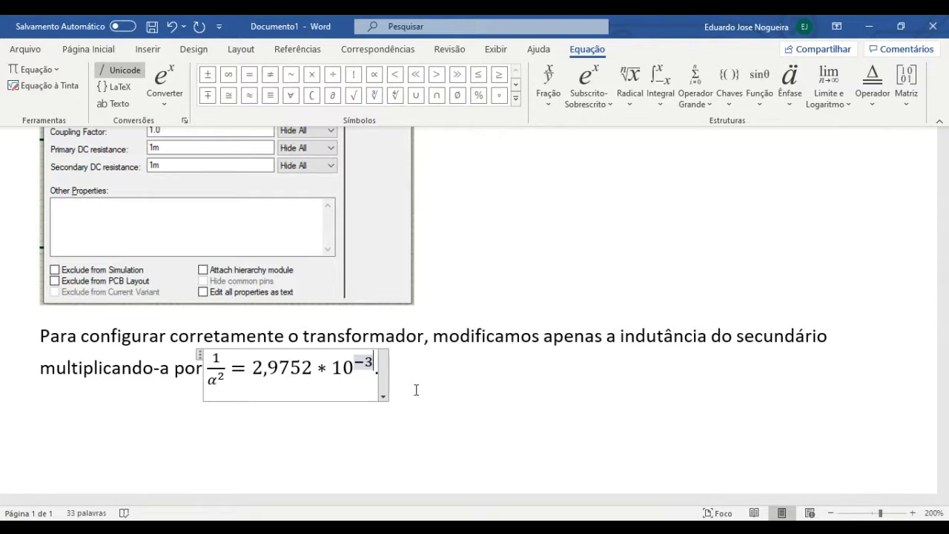
left_click(407, 358)
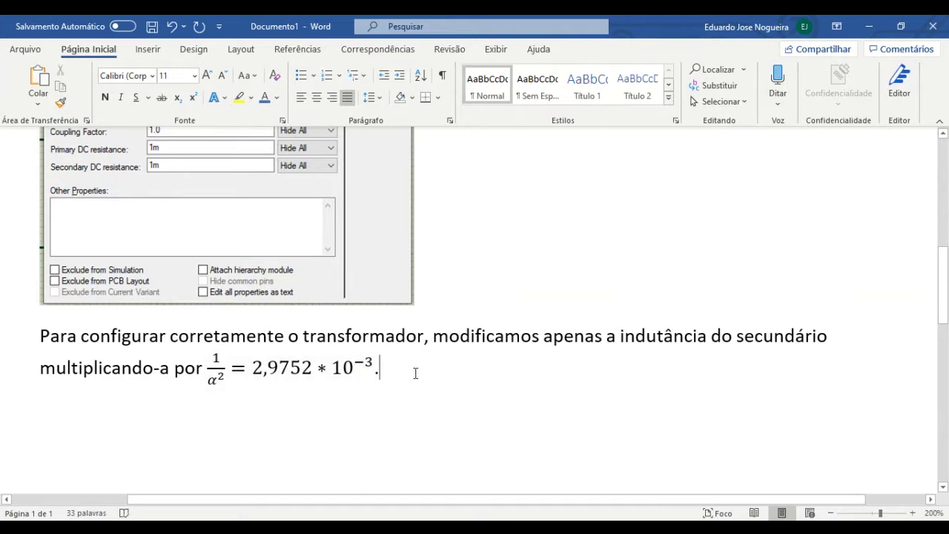
Start a new paragraph below the equation sentence, leaving a blank line, with "A indutância do secundário será".
scroll(369, 267, "up", 3)
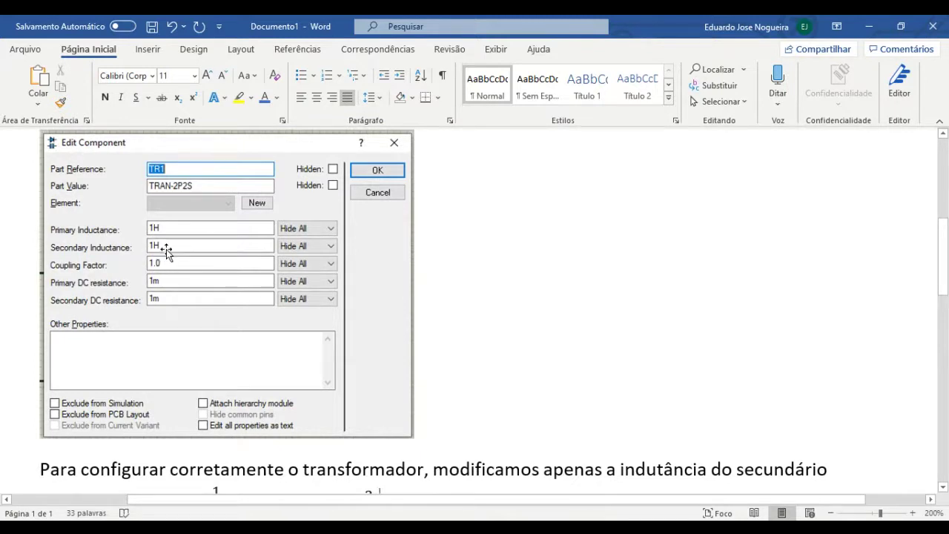
scroll(549, 371, "down", 1)
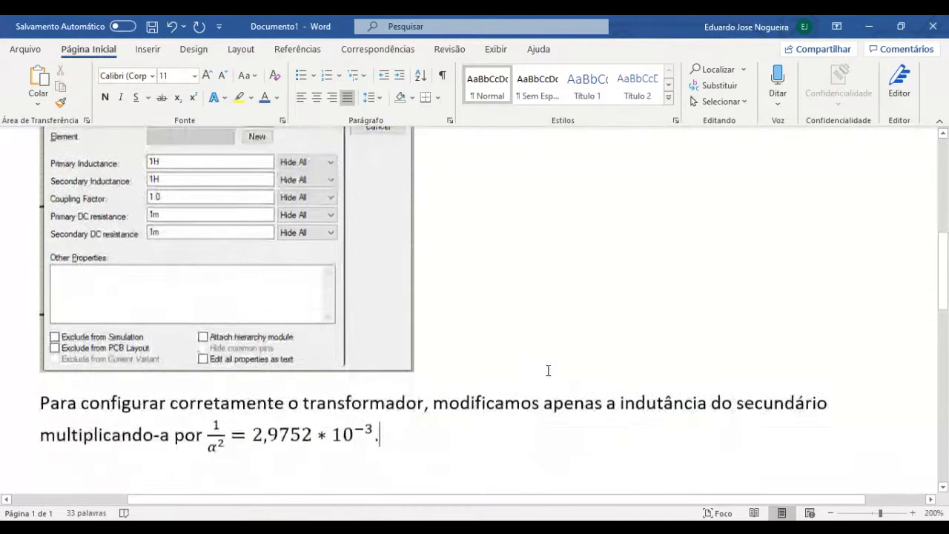
scroll(548, 370, "down", 1)
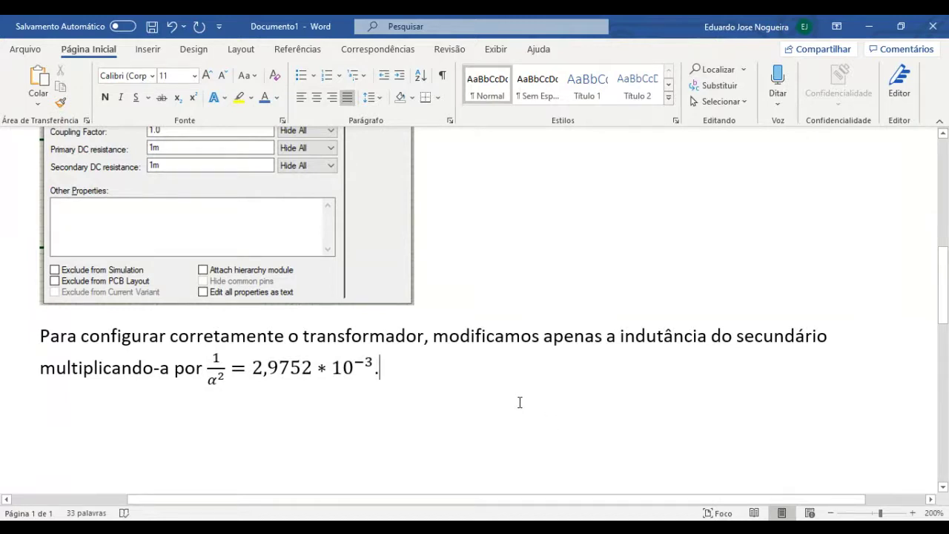
key("Return")
key("Return")
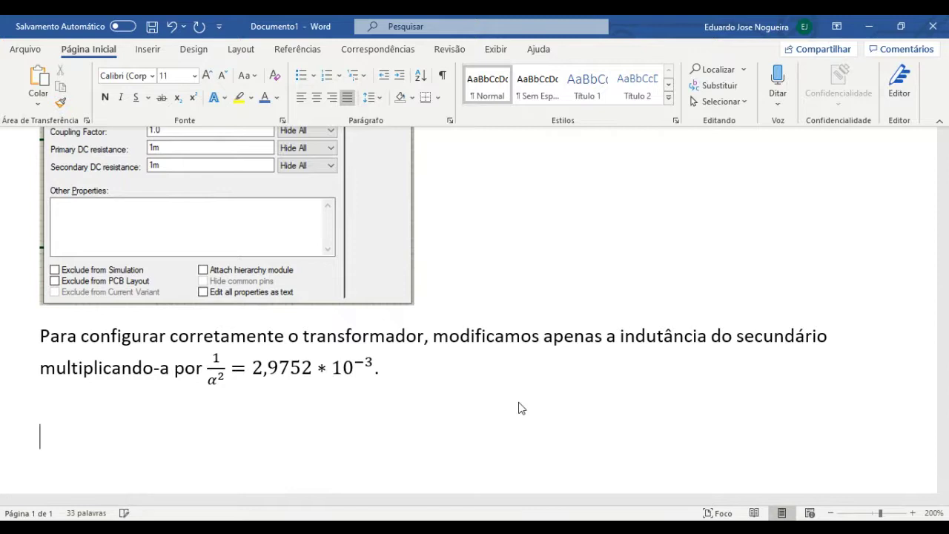
type("A indut")
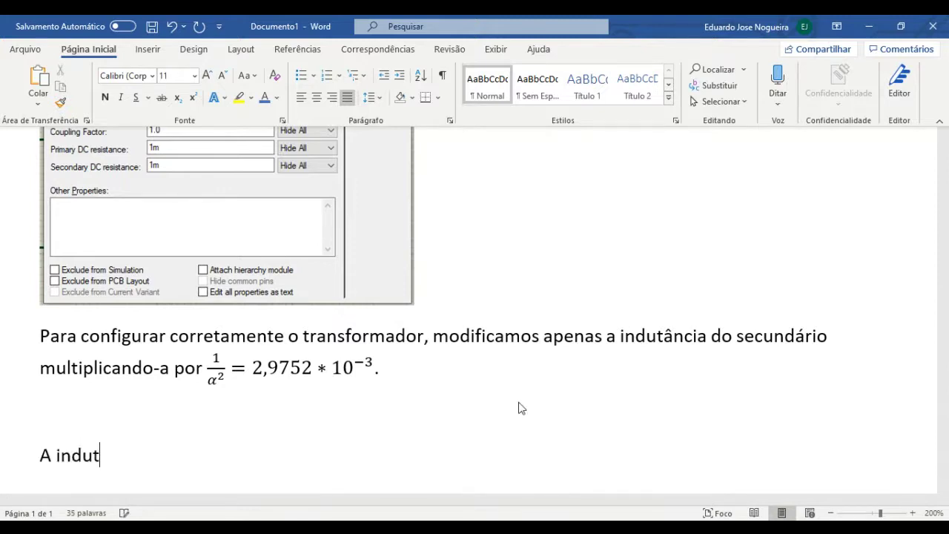
type("ância do")
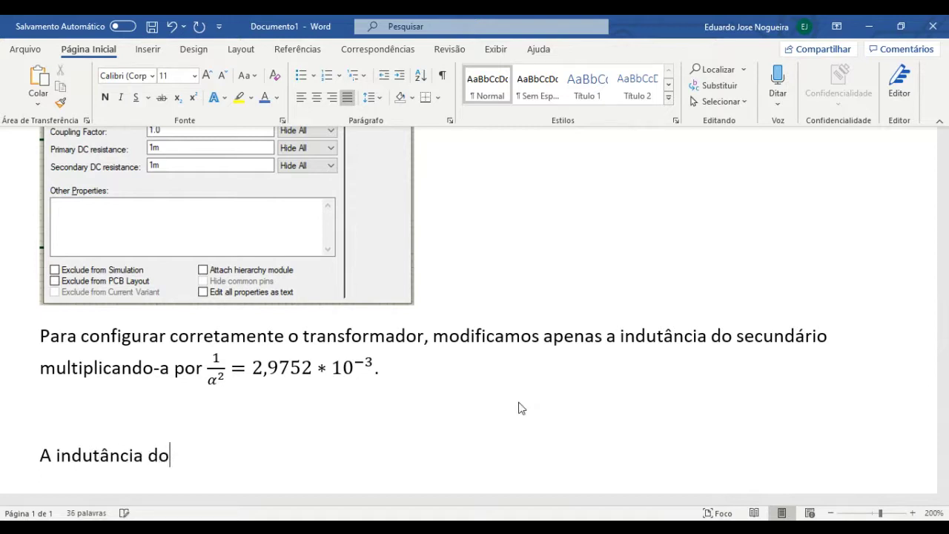
type(" secund")
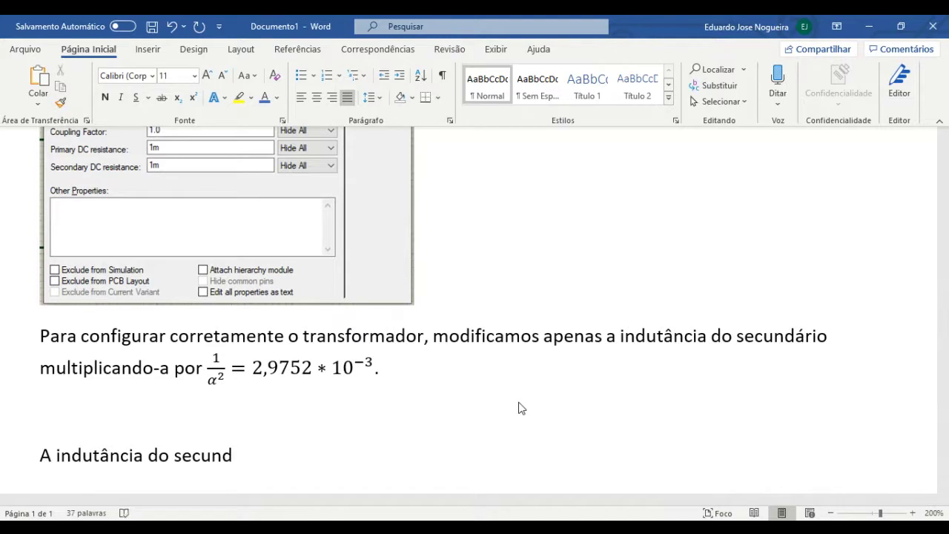
type("ário será")
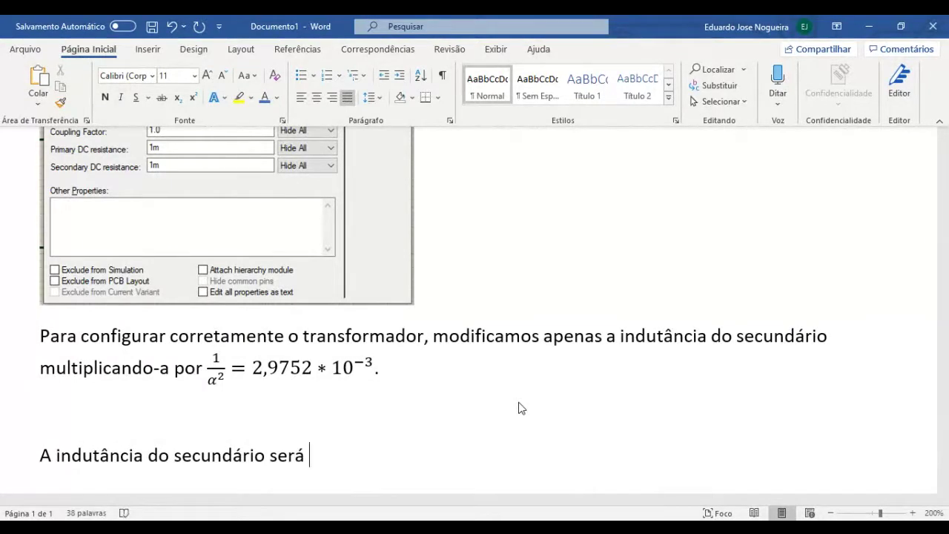
Complete the secondary inductance sentence with ", então, 2,975mH.".
key("BackSpace")
type(", então,")
type("2,")
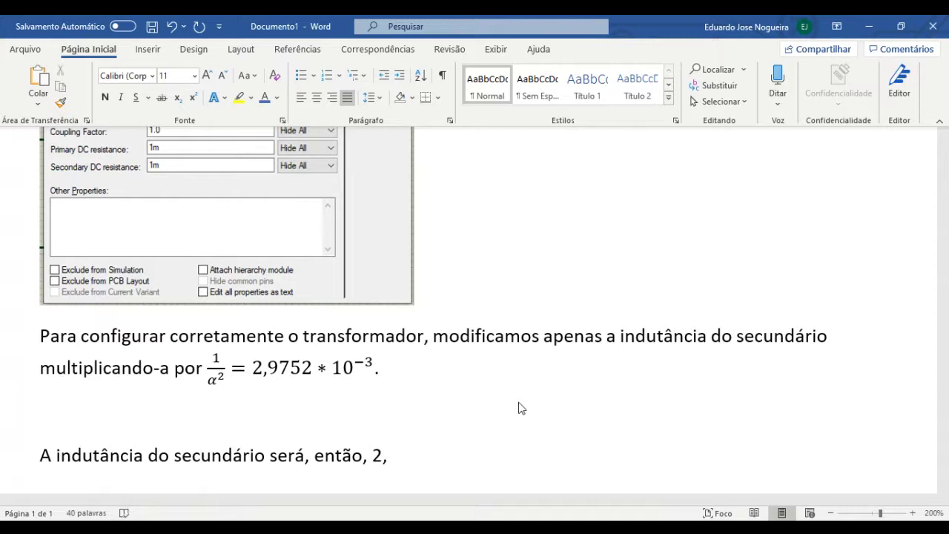
type("975mH")
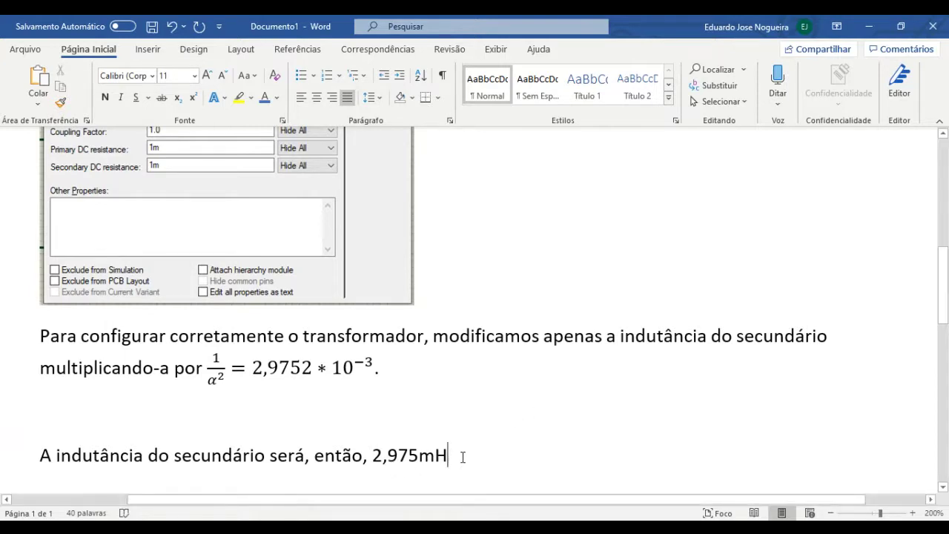
type(".")
Start saving the document under a new name and choose the Elemb folder on drive E: as its location.
left_click(152, 29)
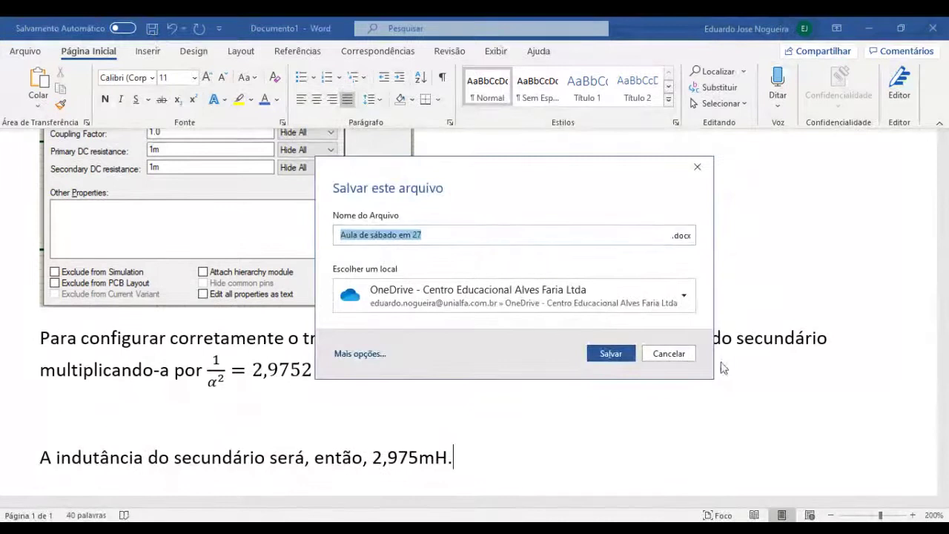
left_click(668, 354)
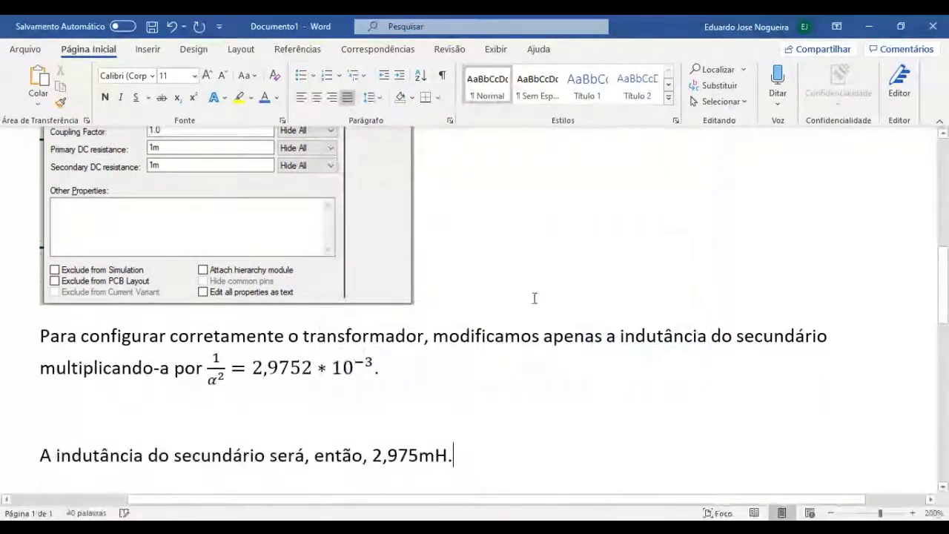
left_click(22, 51)
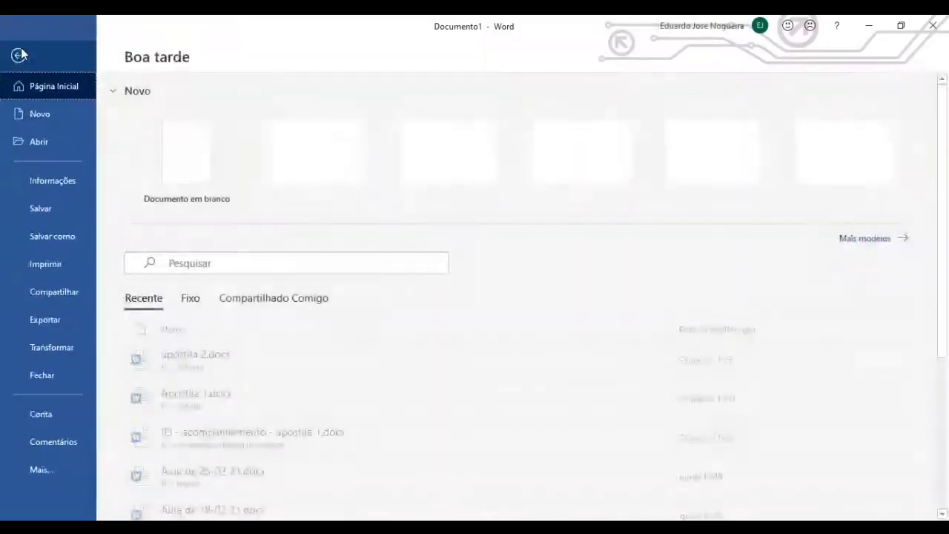
left_click(59, 234)
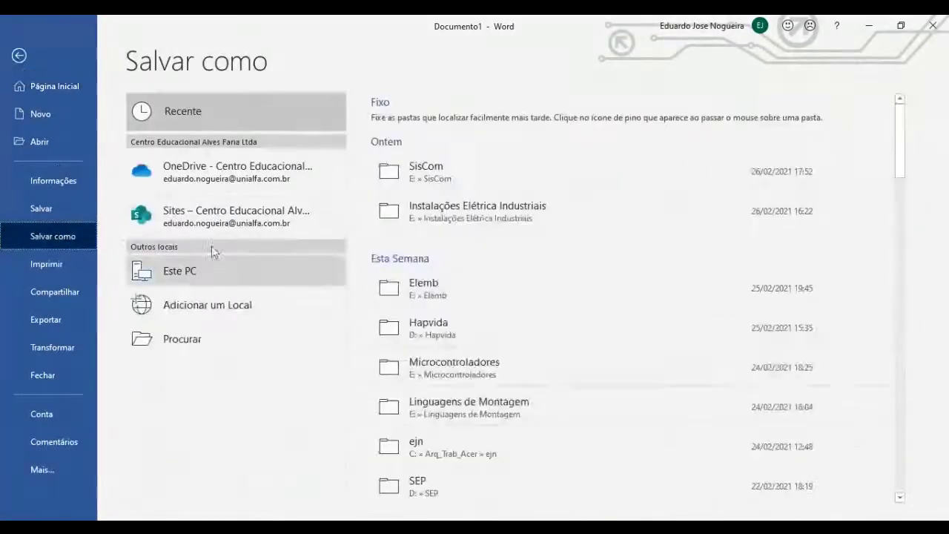
left_click(199, 339)
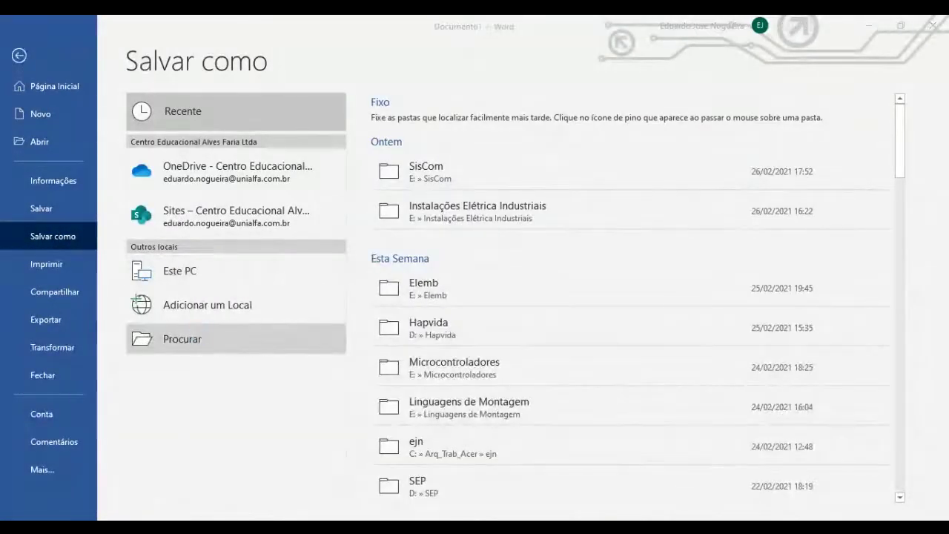
scroll(150, 226, "up", 1)
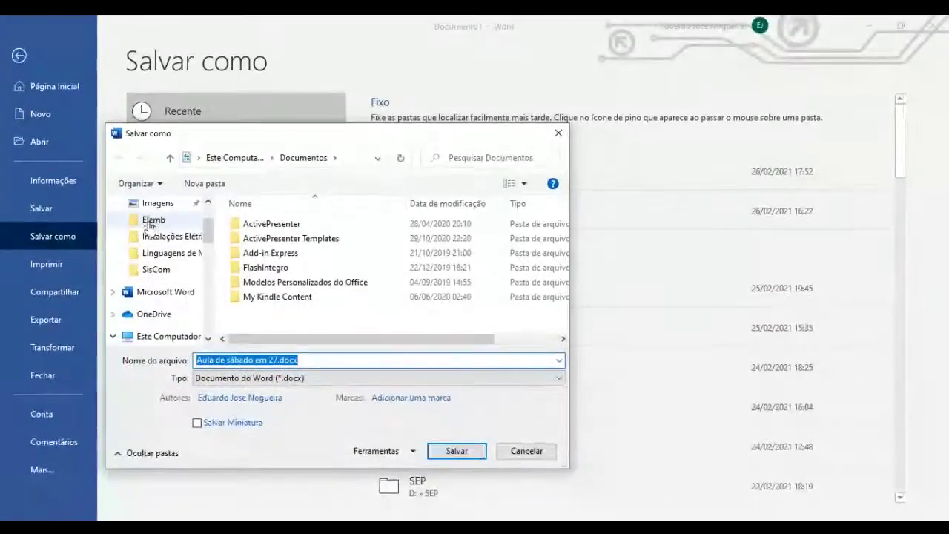
left_click(153, 222)
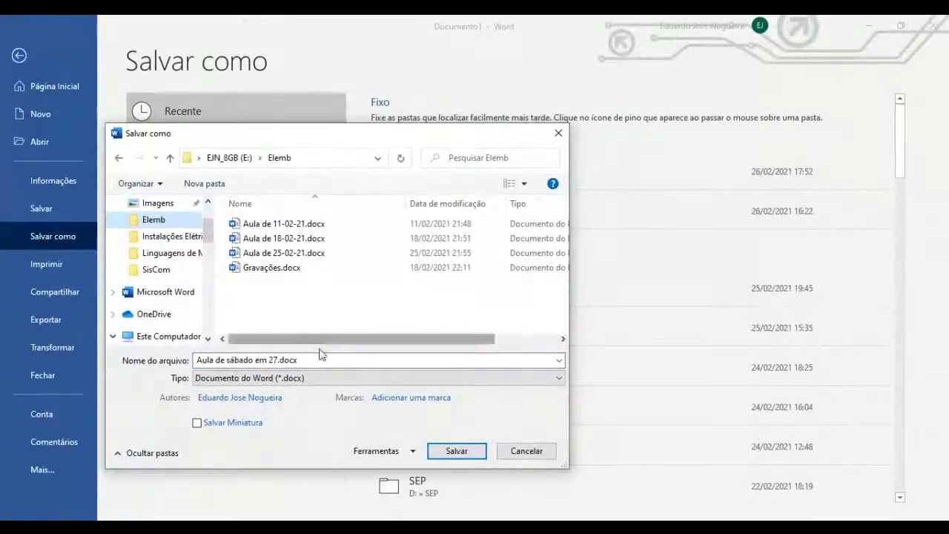
Name the document "Aula de sábado em 27-02" and save it as a Word file.
left_click(322, 362)
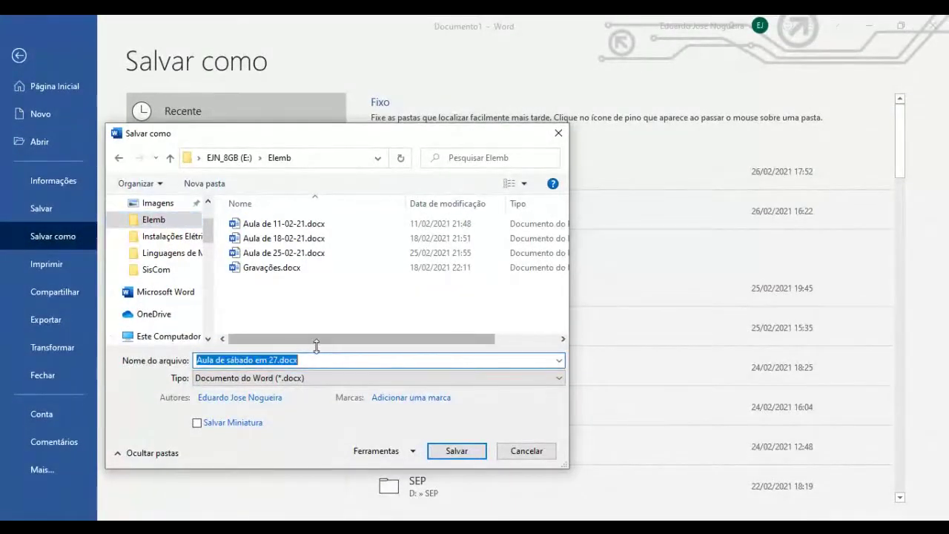
left_click(318, 358)
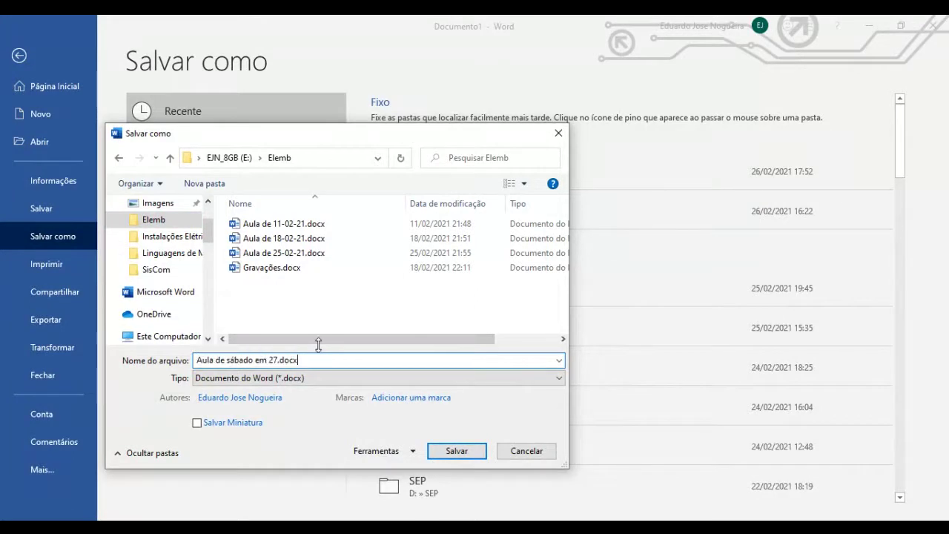
key("BackSpace")
key("BackSpace")
key("BackSpace")
key("BackSpace")
key("BackSpace")
type("-02")
left_click(452, 451)
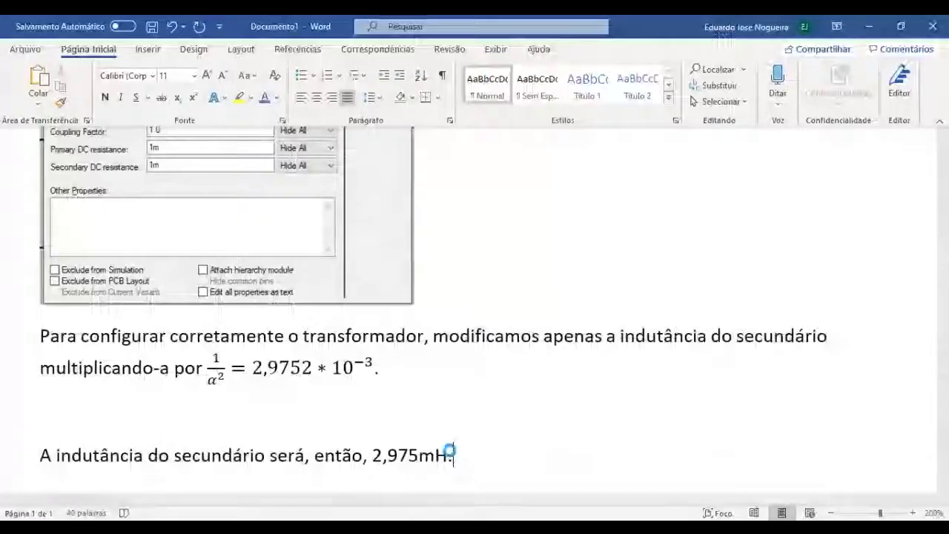
scroll(525, 441, "down", 1)
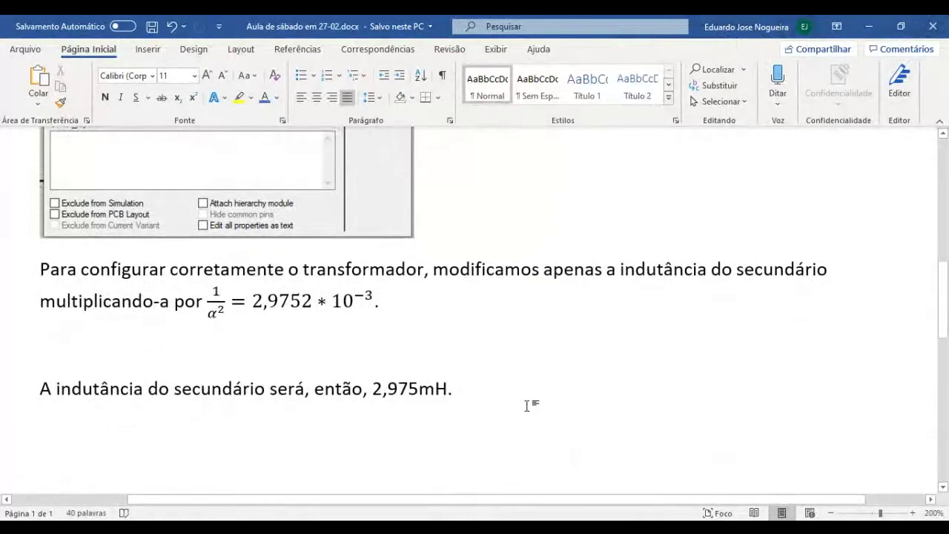
Switch to Proteus, set transformer TR1's secondary inductance to 2.9752m, and run the simulation to check the voltmeter readings before stopping it.
key("Return")
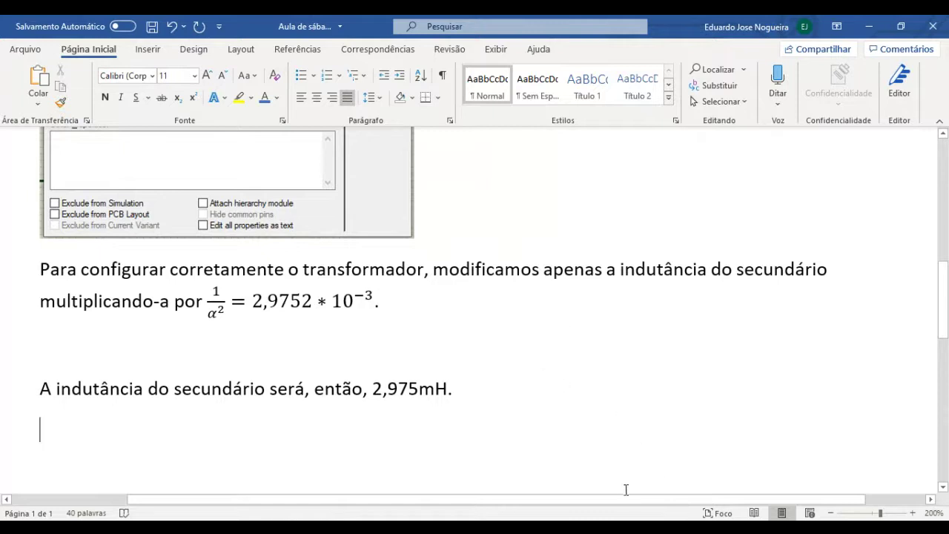
left_click(631, 530)
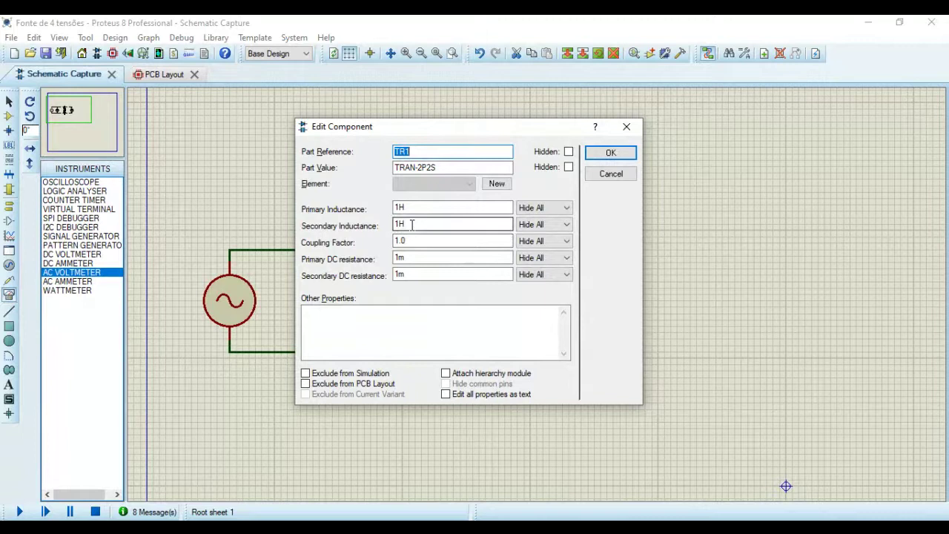
left_click(413, 225)
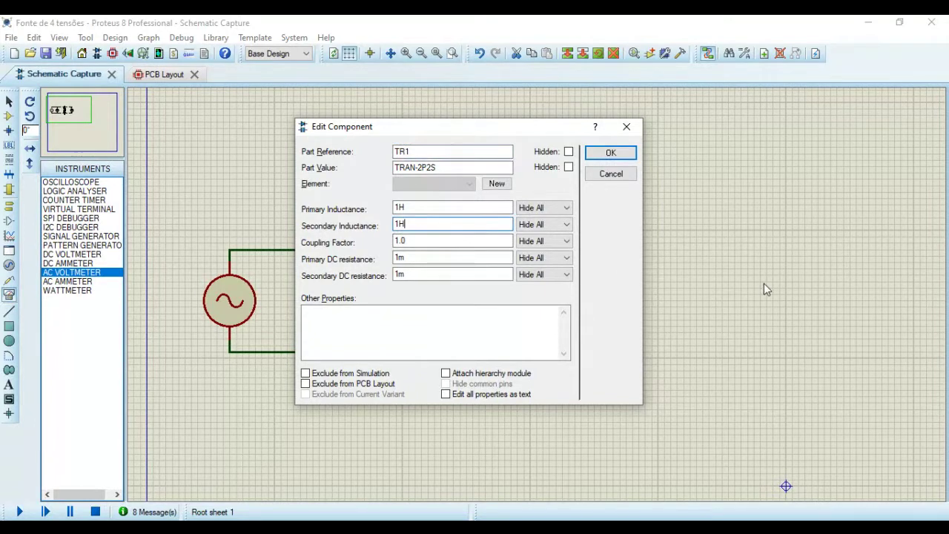
key("BackSpace")
key("BackSpace")
type("2.")
type("9752")
type("m")
left_click(610, 153)
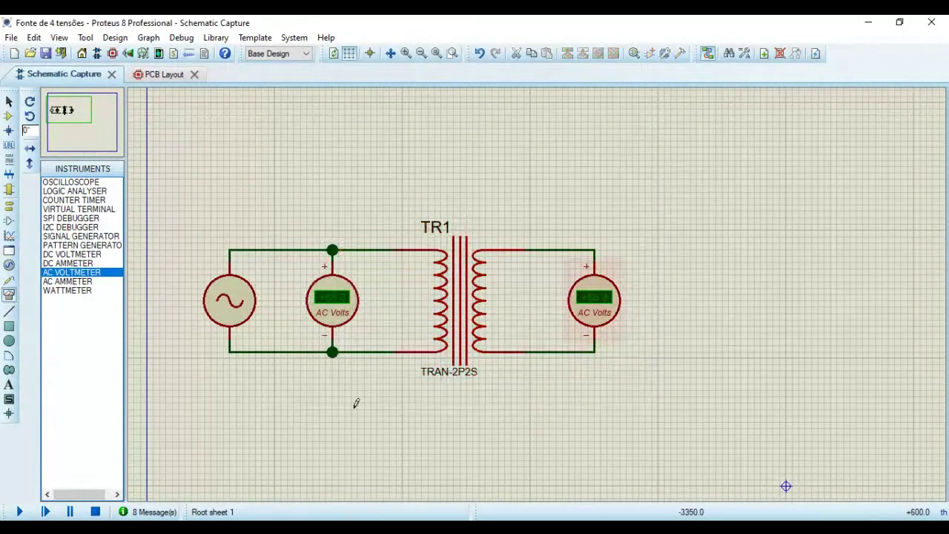
left_click(21, 512)
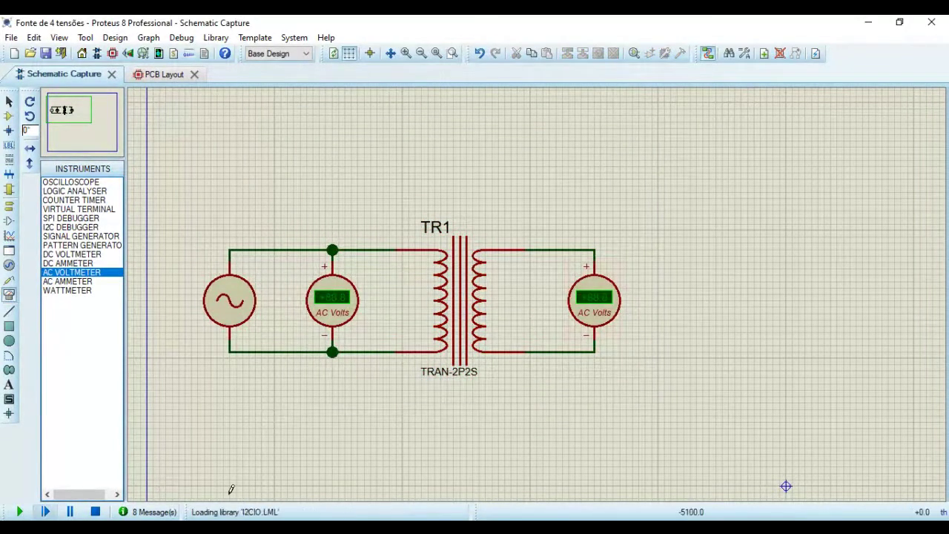
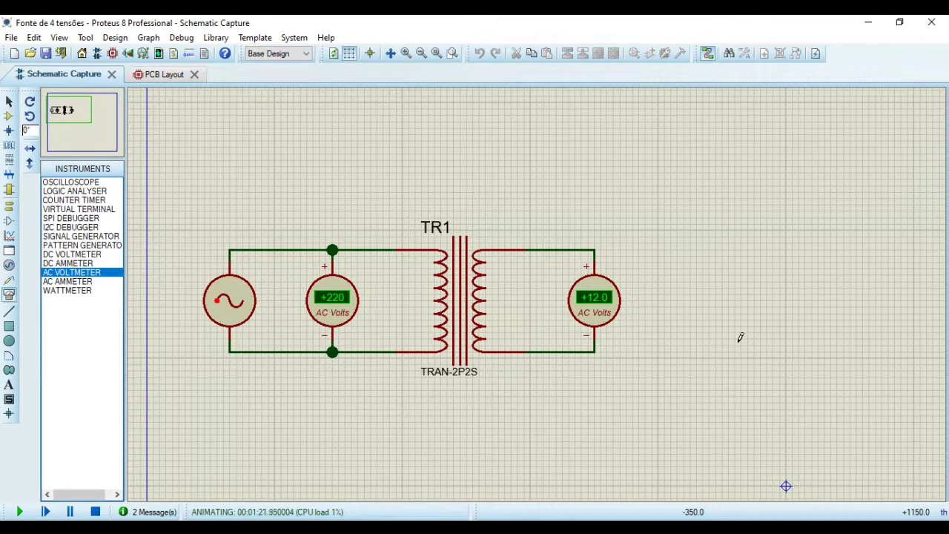
left_click(95, 511)
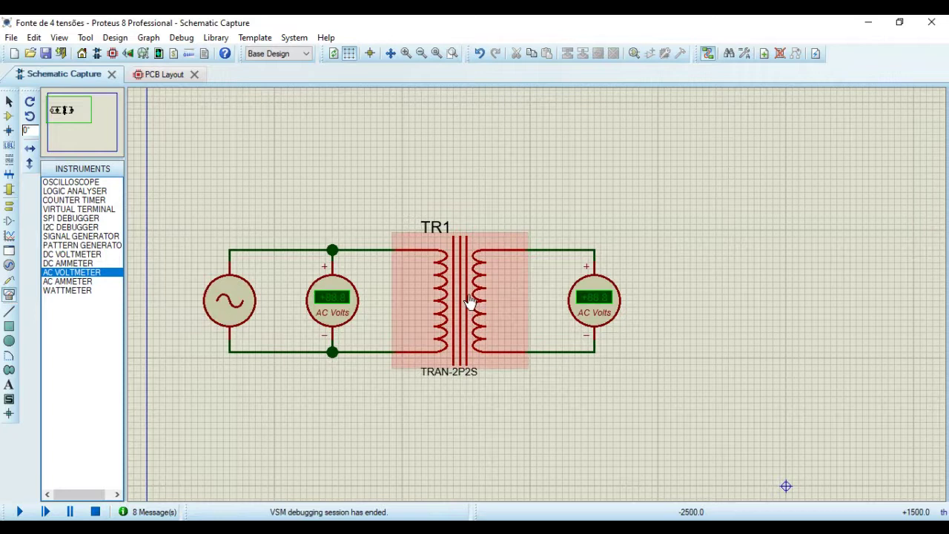
Replace transformer TR1 with a centre-tapped TRAN-2P3S, found by searching the device library for "2p3s", placed between the two voltmeters.
key("Delete")
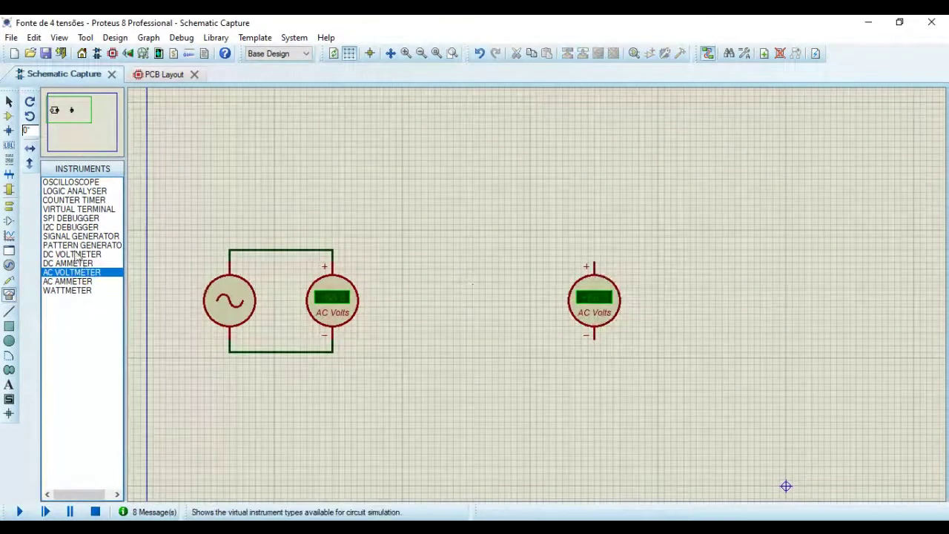
left_click(9, 116)
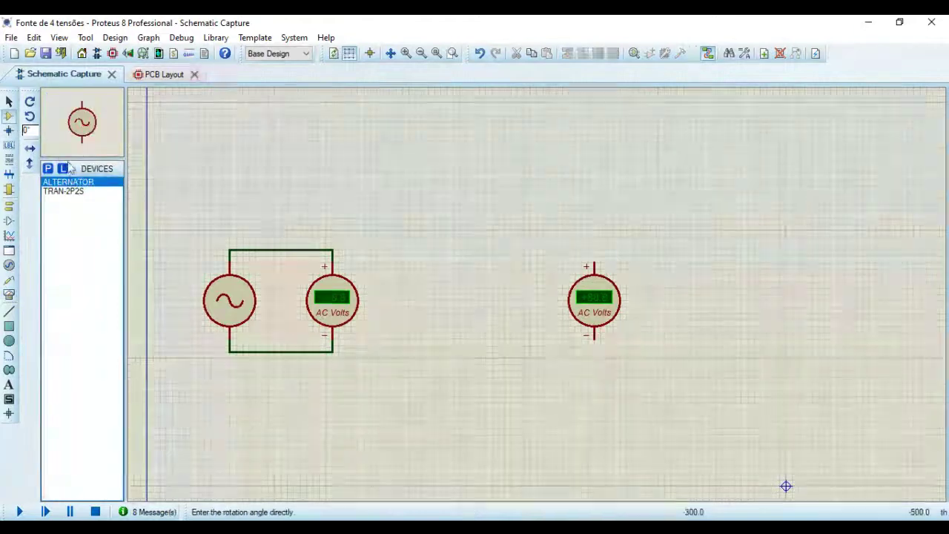
left_click(48, 169)
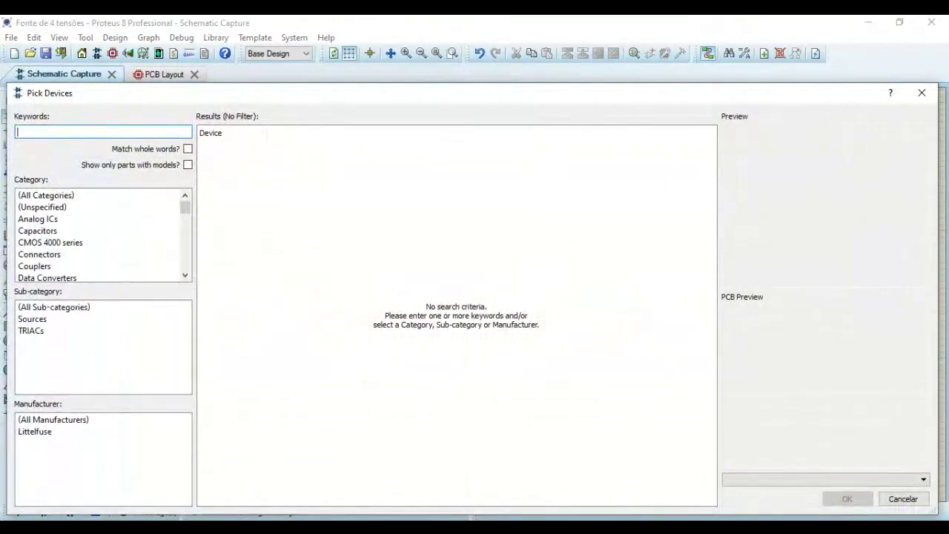
type("2p3")
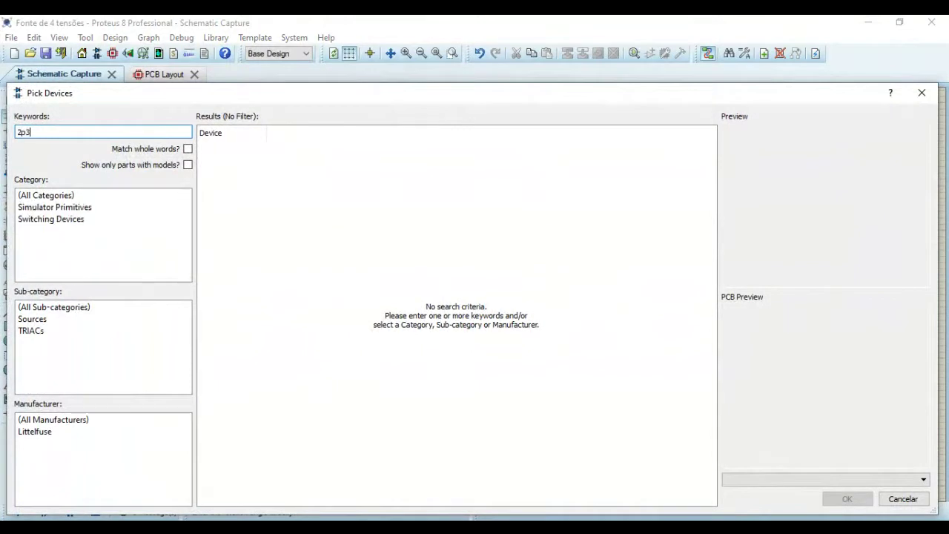
type("s")
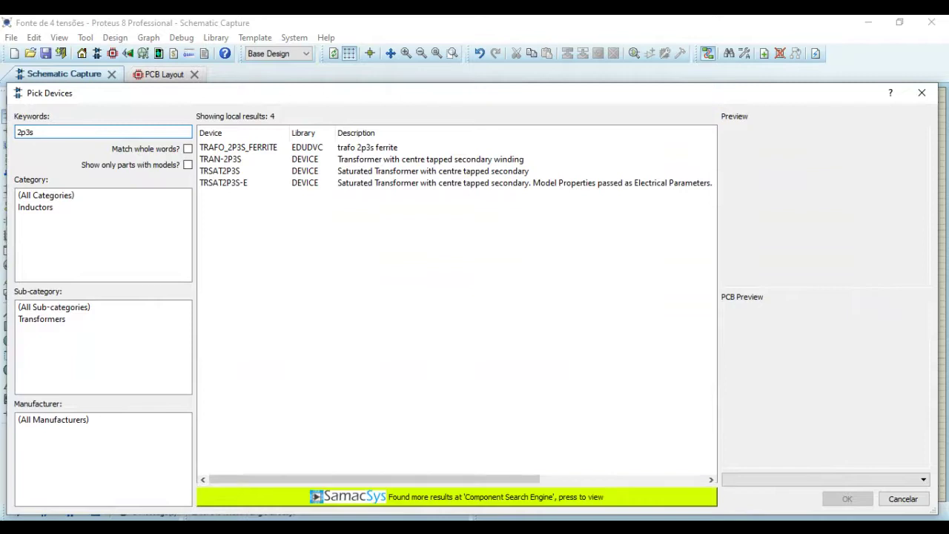
left_click(240, 160)
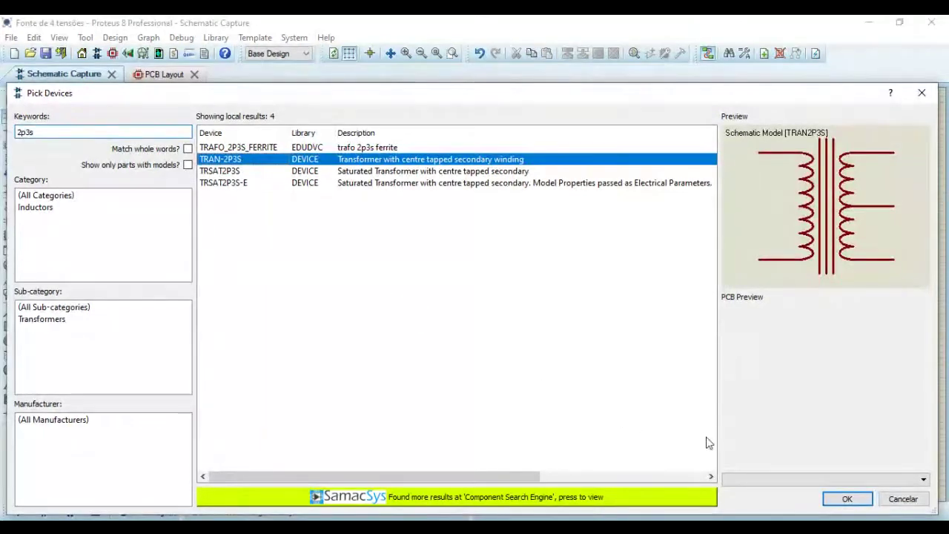
left_click(848, 499)
left_click(469, 311)
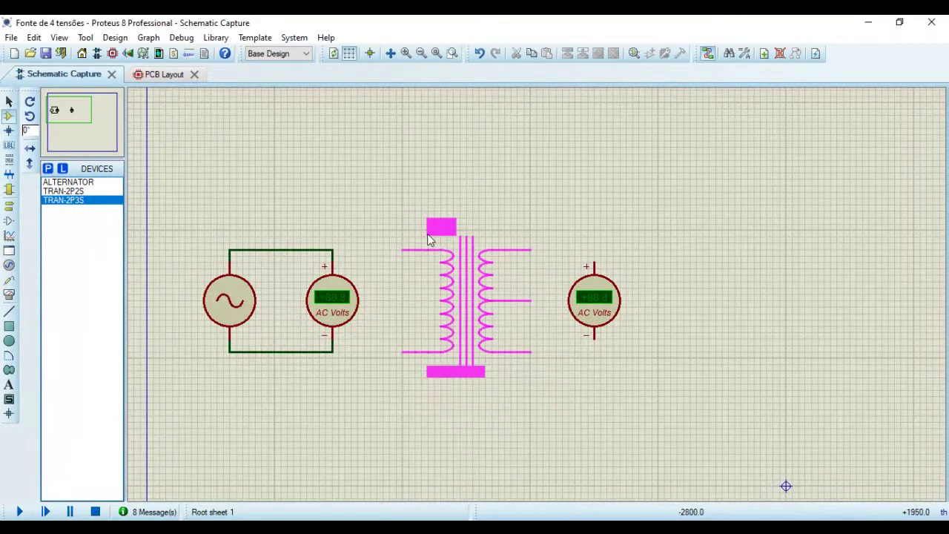
left_click(428, 239)
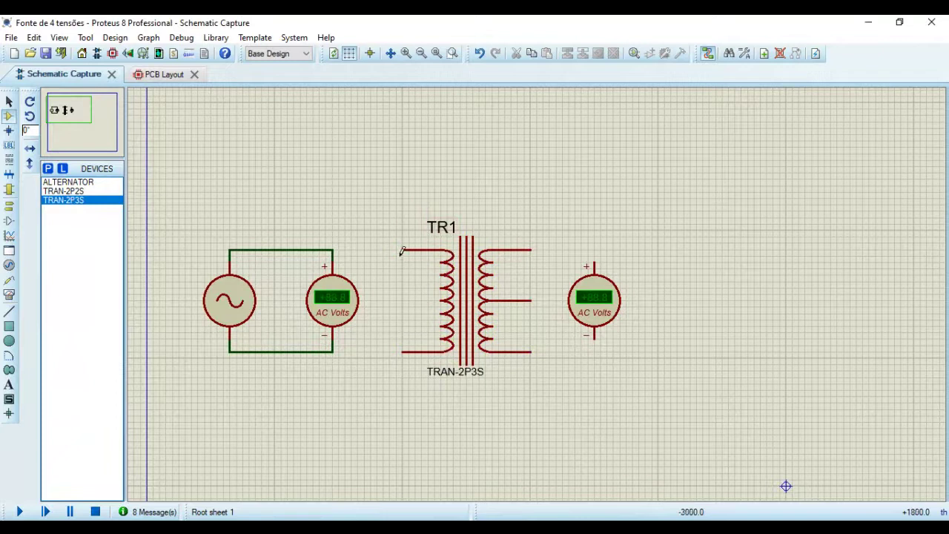
Wire both primary terminals of the new transformer to the corresponding terminals of the source-side AC voltmeter.
left_click(402, 249)
left_click(333, 250)
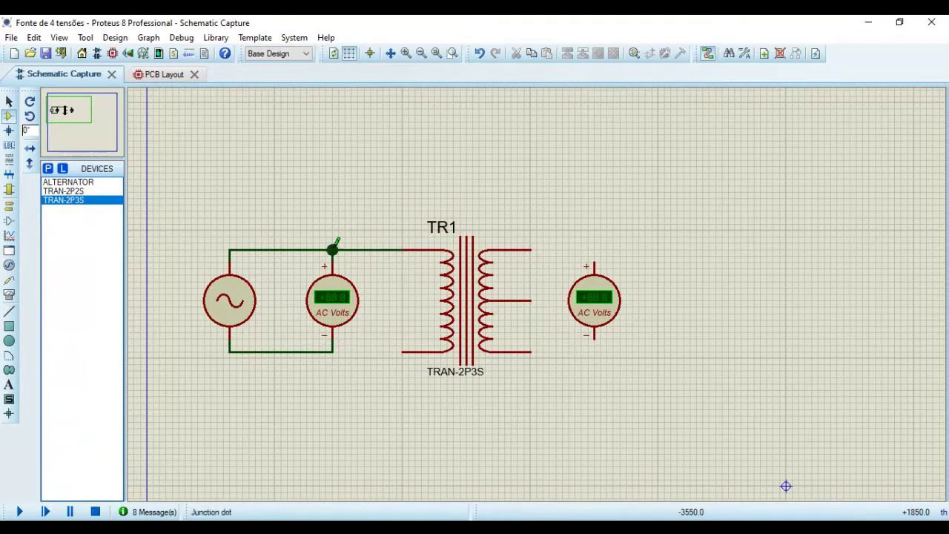
left_click(401, 351)
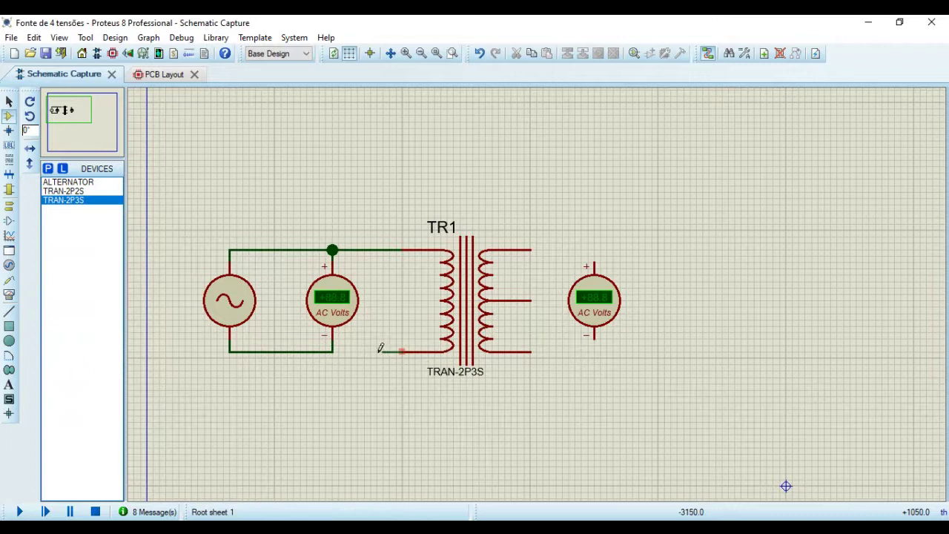
left_click(333, 351)
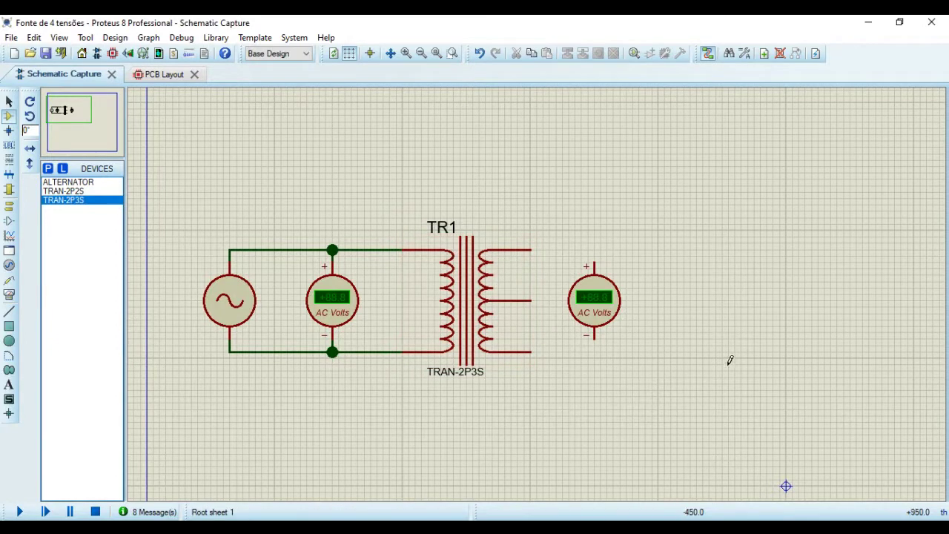
Move the output AC voltmeter up beside the upper half of the secondary and place a copy of it directly below.
left_click(601, 305)
left_click_drag(601, 305, 638, 246)
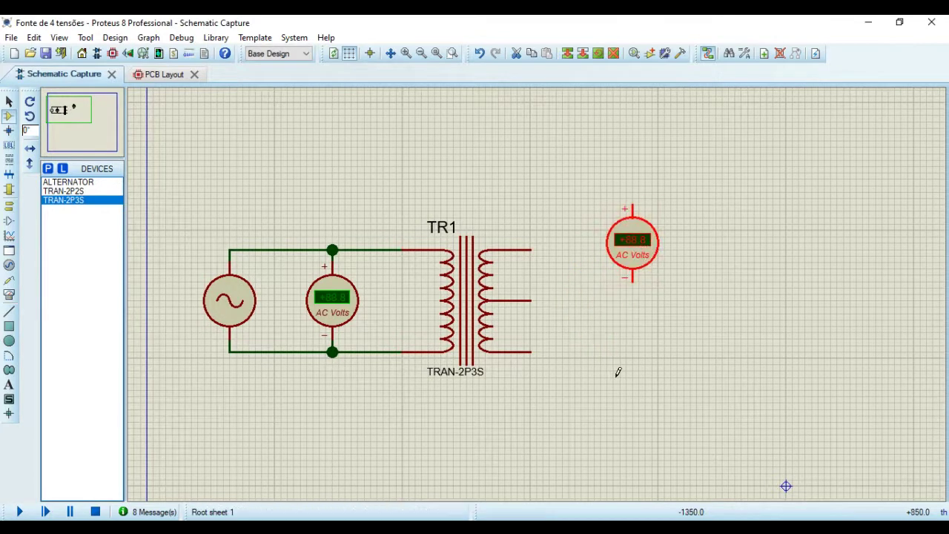
left_click(567, 54)
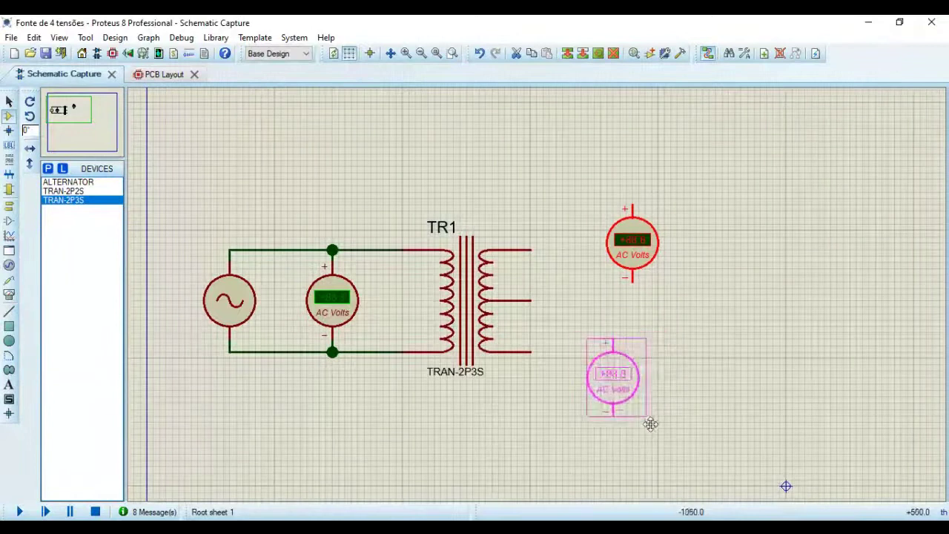
left_click(671, 422)
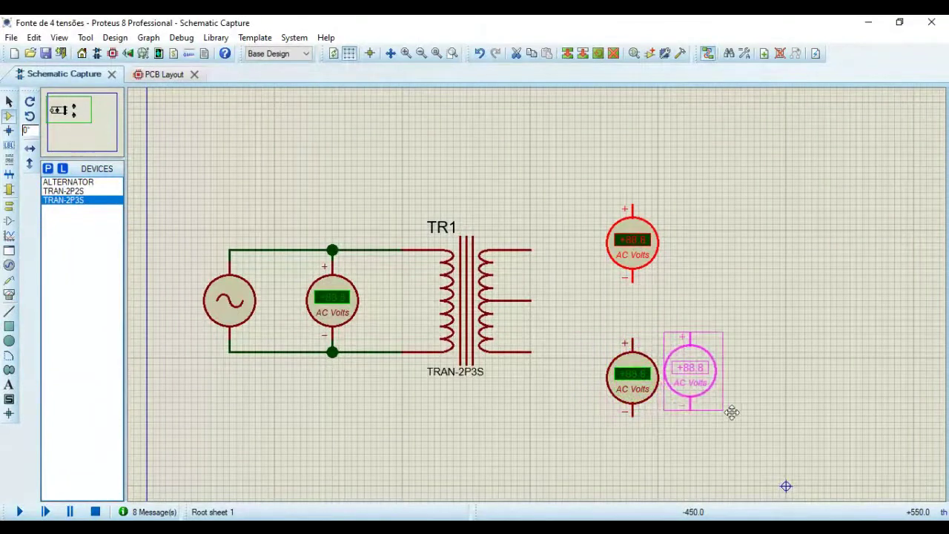
right_click(734, 408)
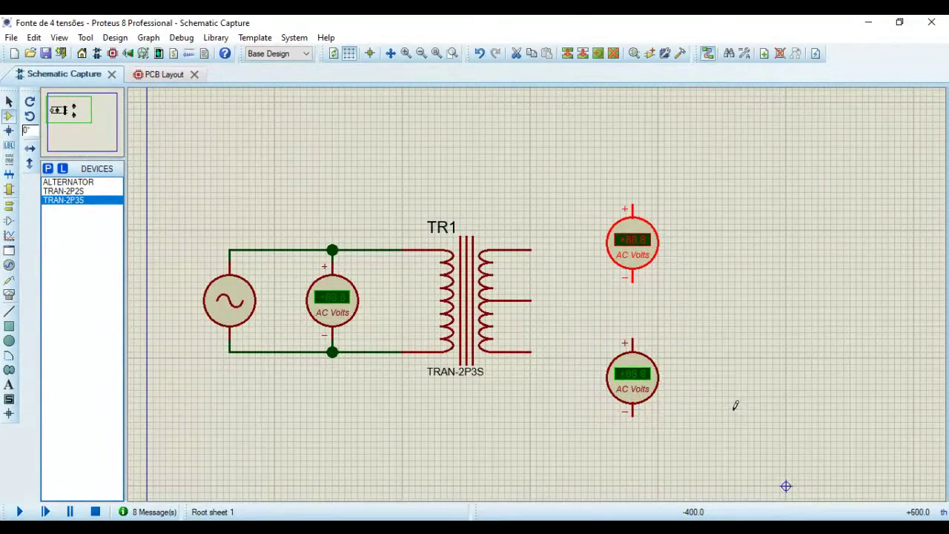
left_click(746, 375)
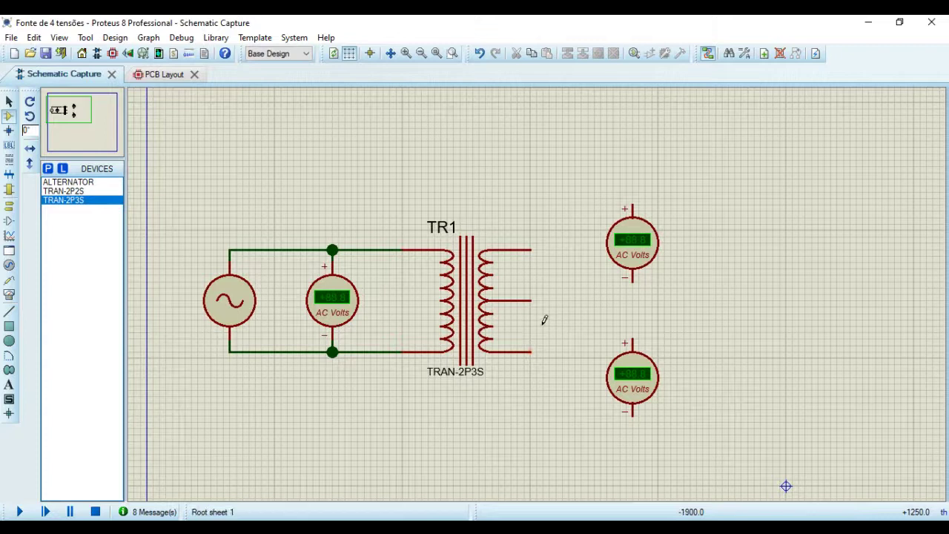
Wire one voltmeter across each half of the secondary, joining both at the centre tap, and simulate the circuit before stopping it.
left_click(535, 299)
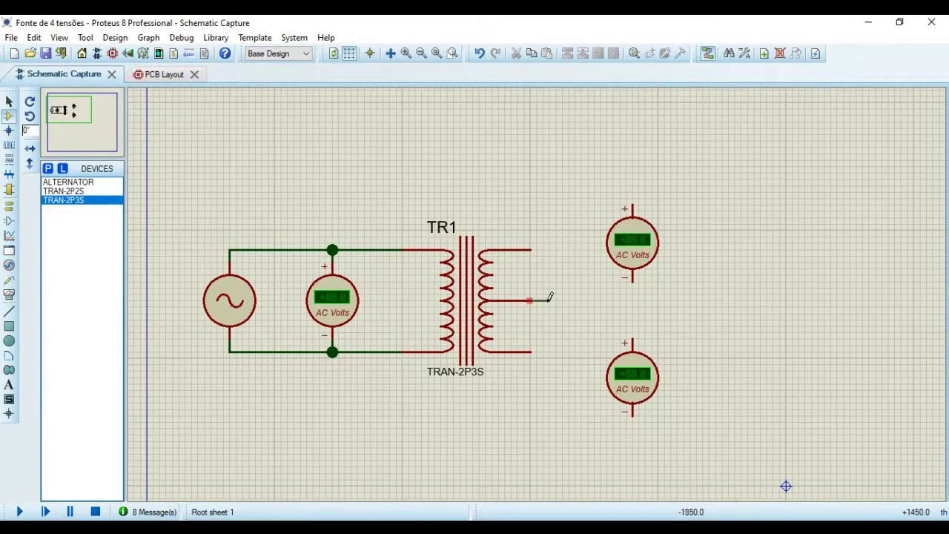
left_click(634, 280)
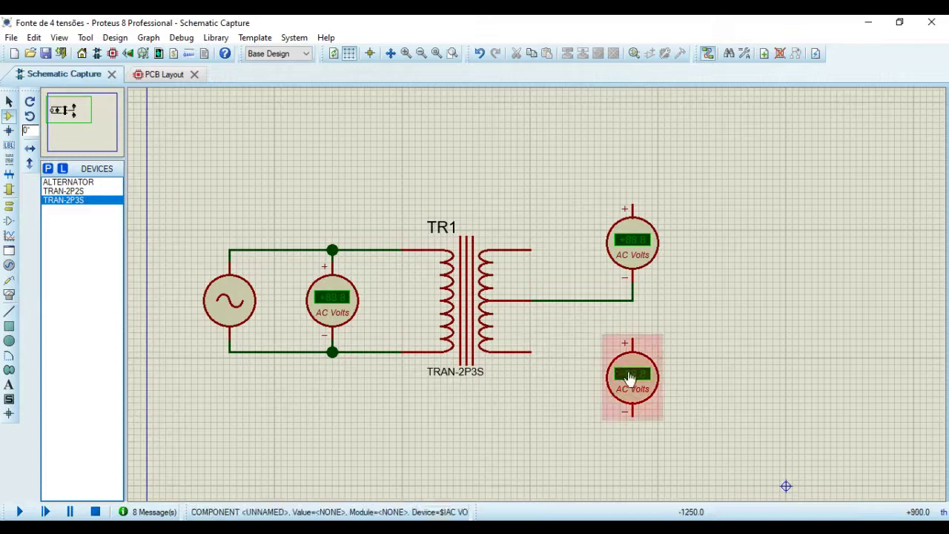
left_click(530, 352)
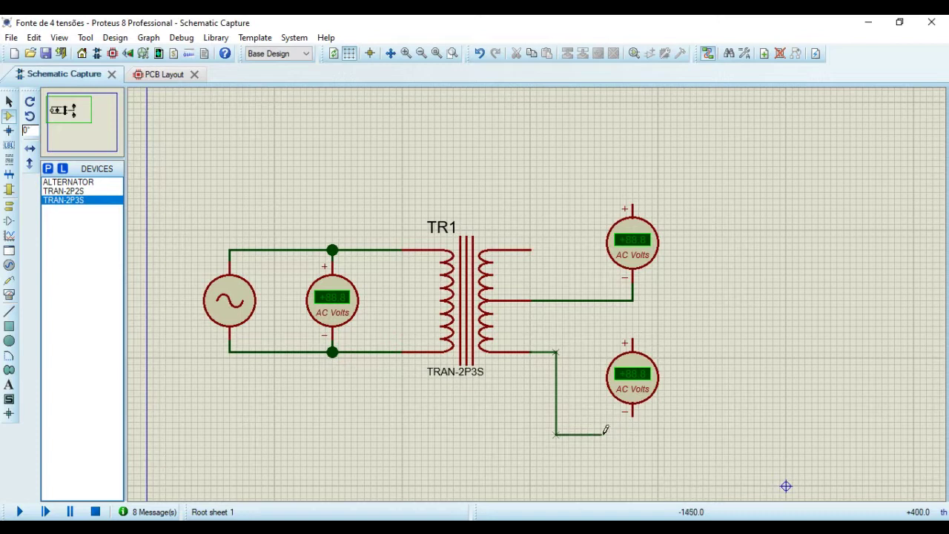
left_click(633, 412)
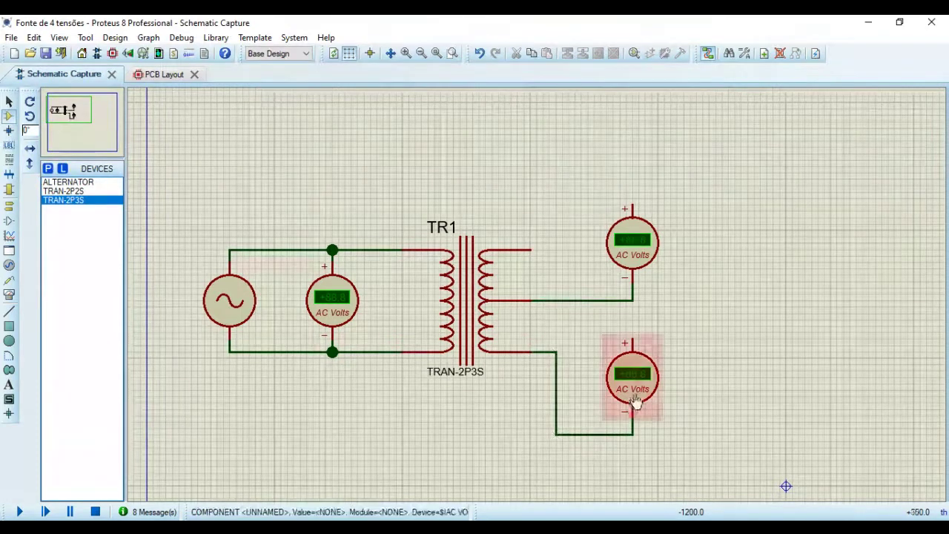
left_click(632, 339)
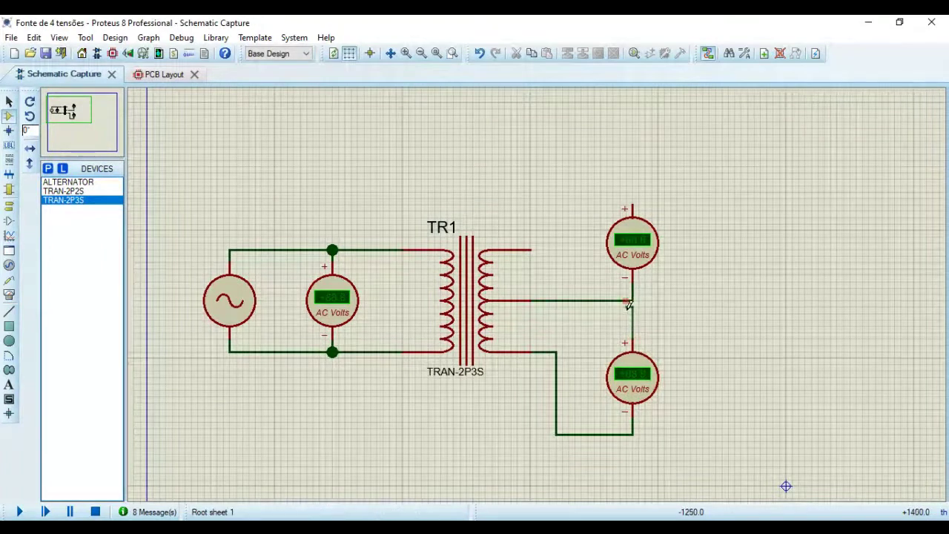
left_click(631, 301)
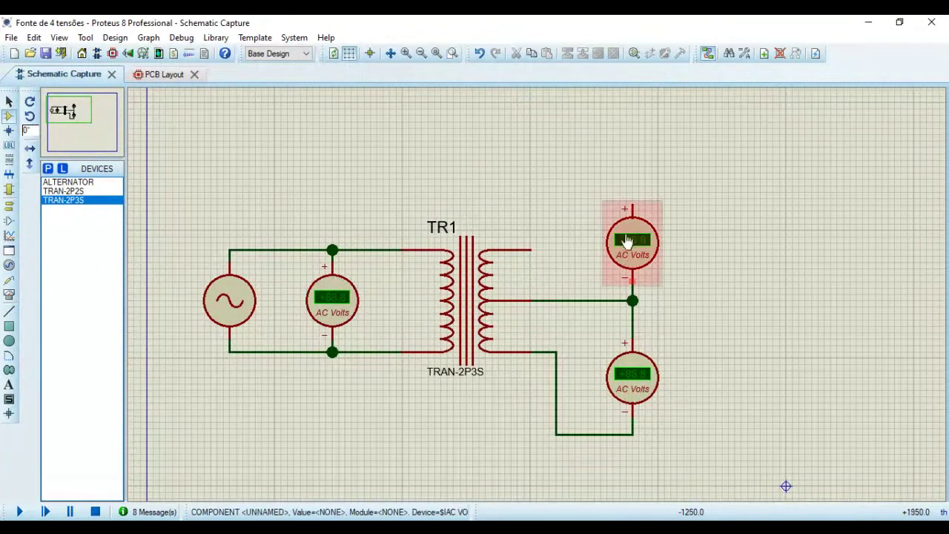
left_click(530, 249)
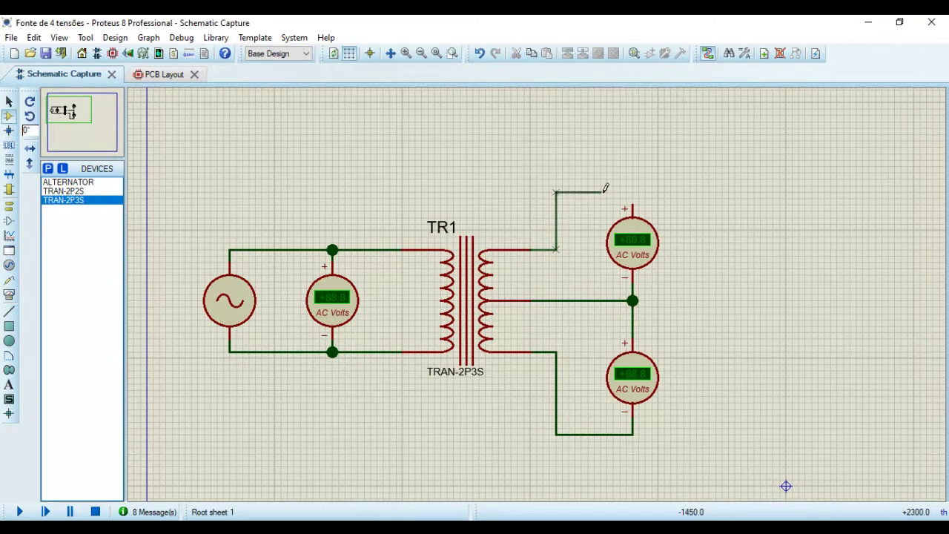
left_click(633, 200)
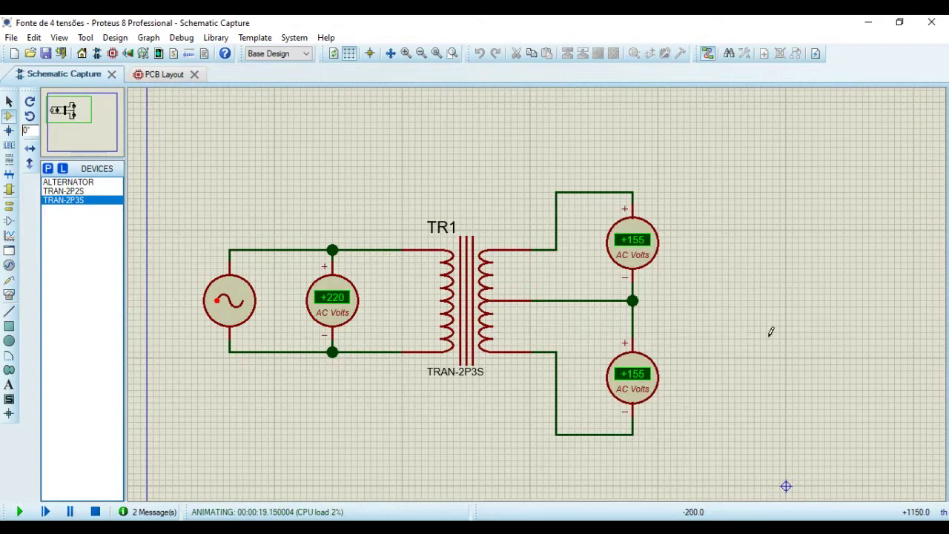
left_click(96, 511)
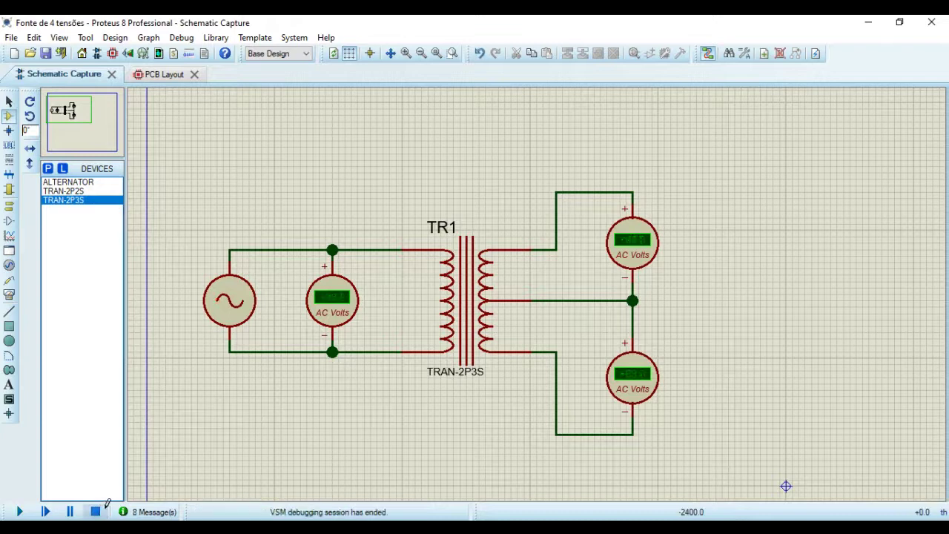
Set TR1's total secondary inductance to 5.9504m and run the simulation to check the voltages before stopping it.
right_click(467, 308)
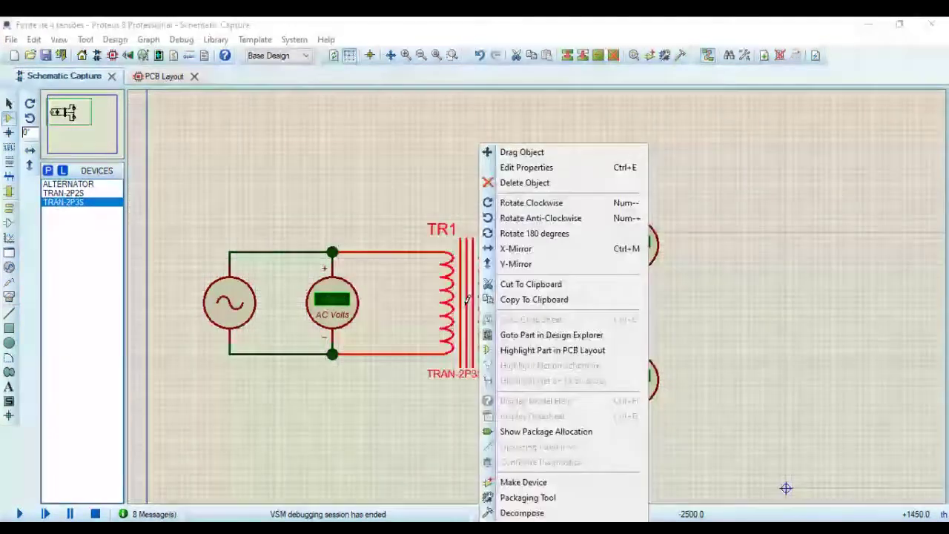
left_click(508, 164)
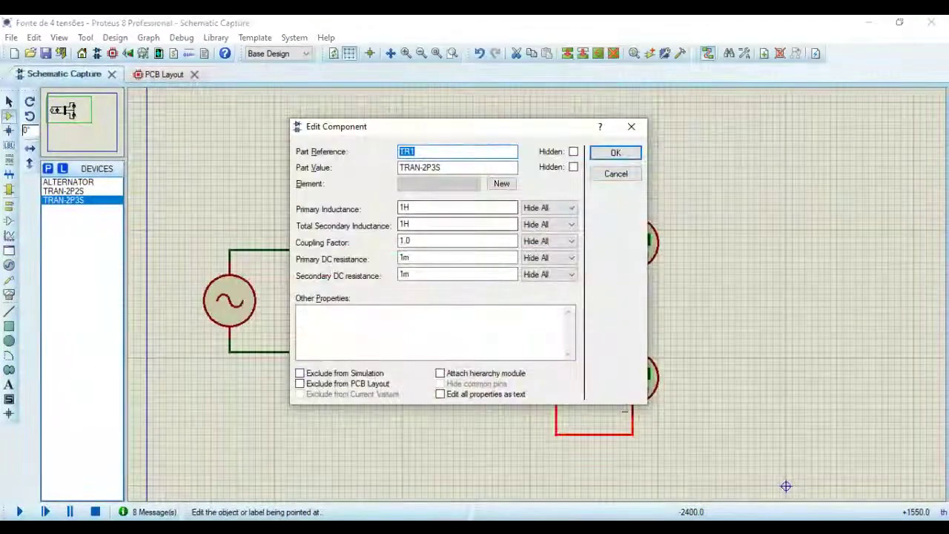
left_click(406, 224)
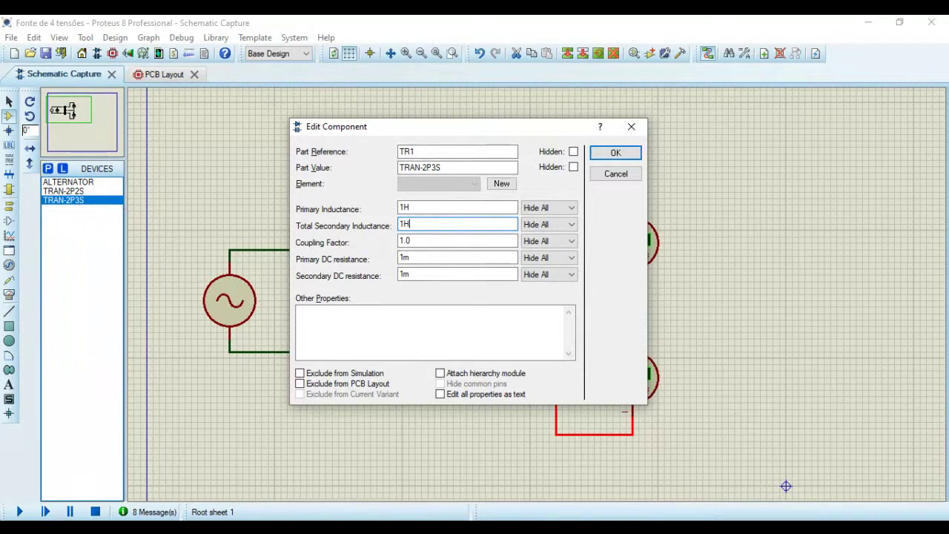
key("BackSpace")
key("BackSpace")
type("5.9504m")
left_click(608, 152)
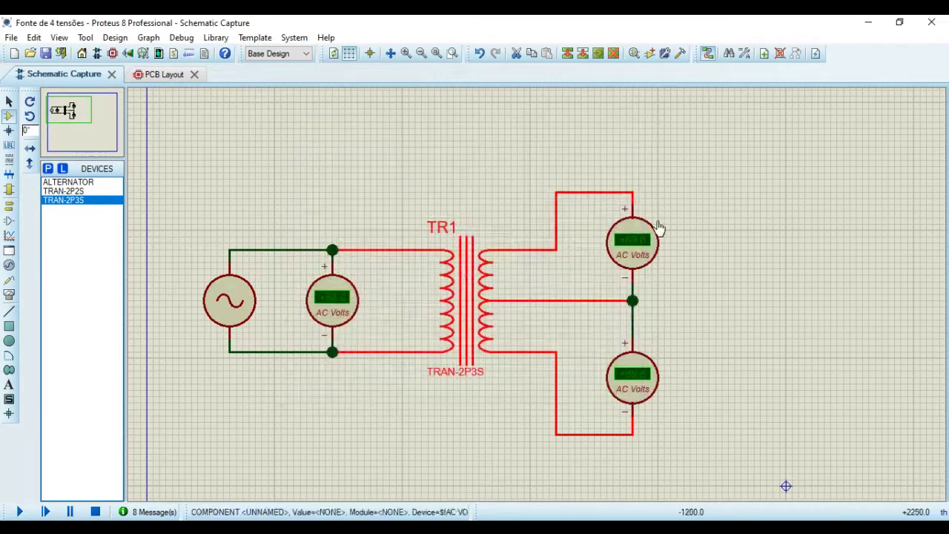
left_click(30, 511)
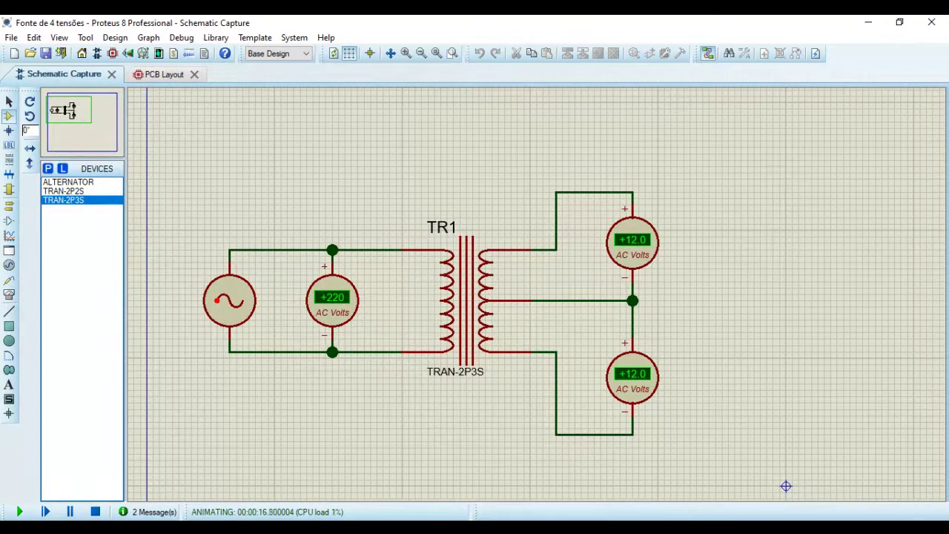
left_click(95, 512)
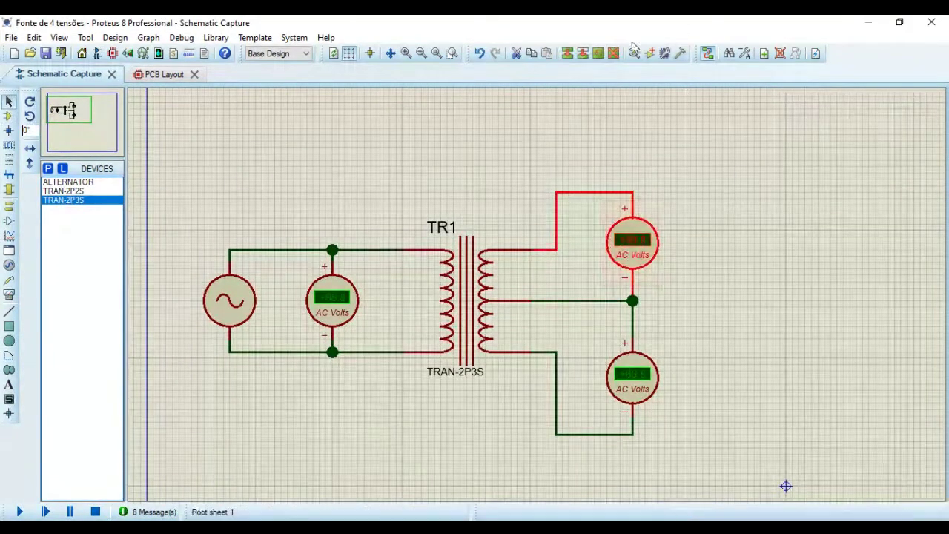
Place a copy of the upper output AC voltmeter beside the existing pair and wire it across the full secondary.
left_click(567, 57)
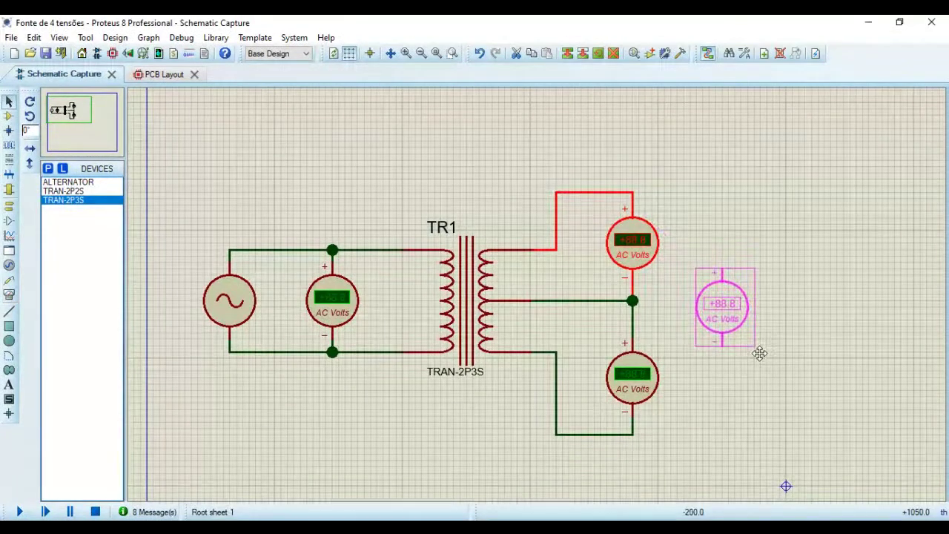
left_click(758, 353)
right_click(758, 316)
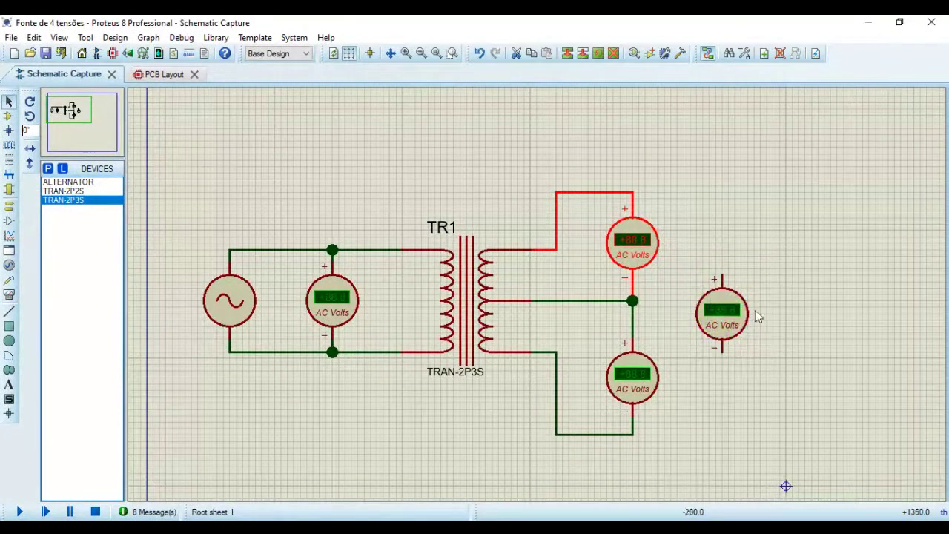
left_click(721, 276)
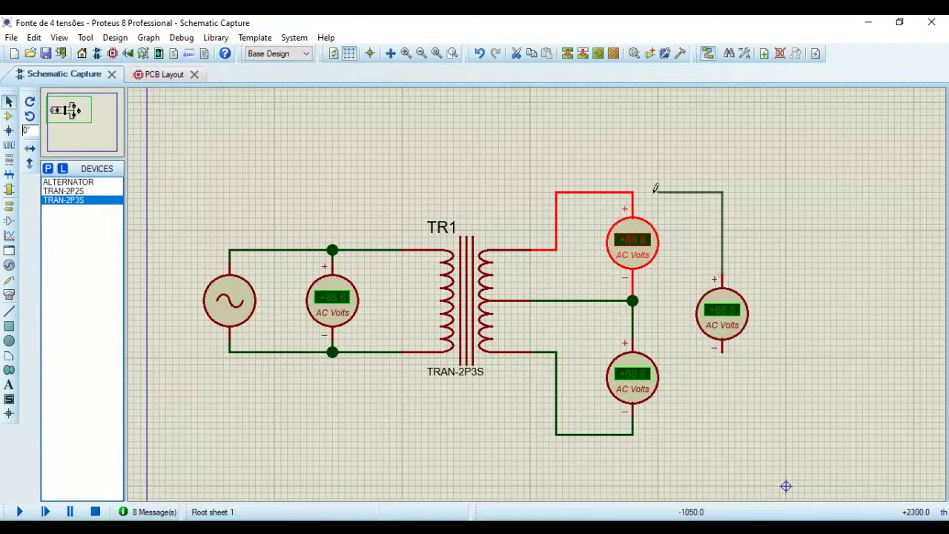
left_click(631, 193)
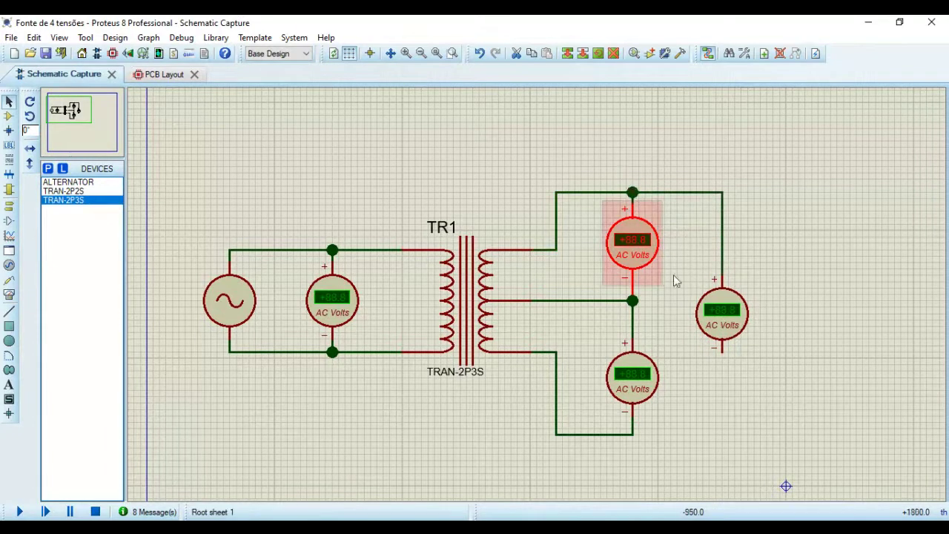
left_click(722, 348)
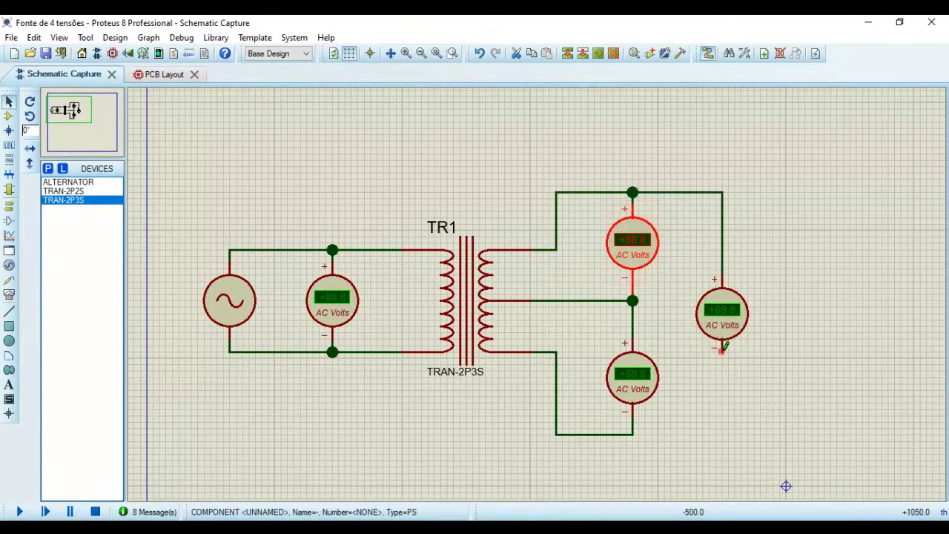
left_click(632, 434)
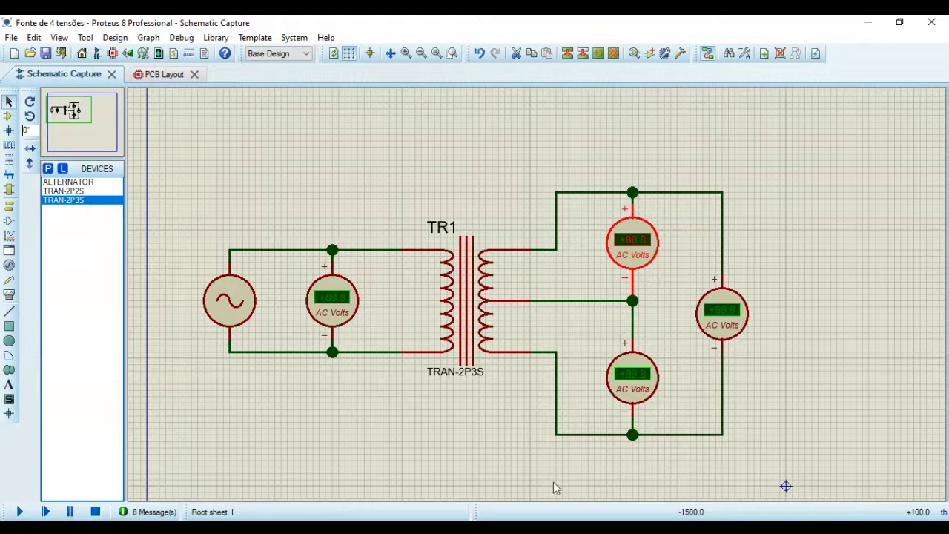
Simulate the circuit to read the AC voltage across the full secondary, and stop the simulation.
left_click(20, 511)
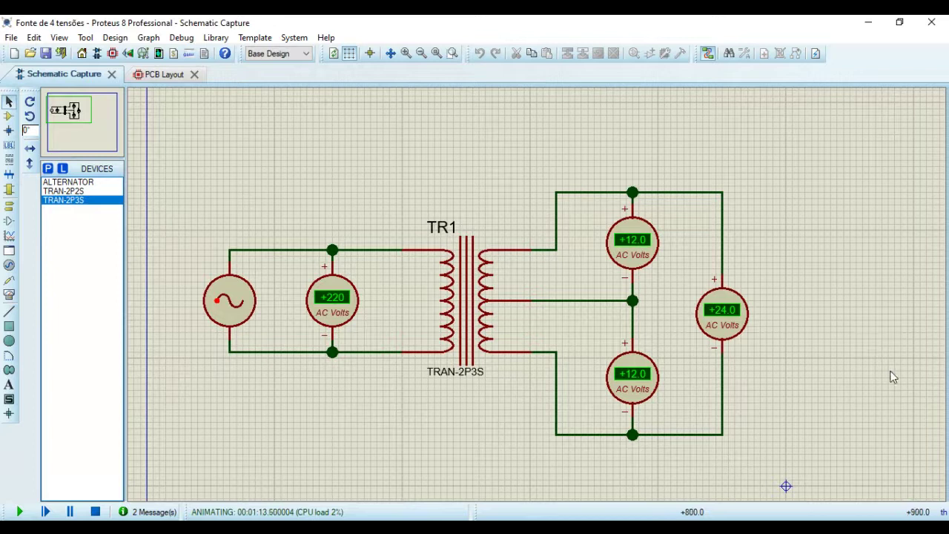
right_click(727, 324)
left_click(726, 323)
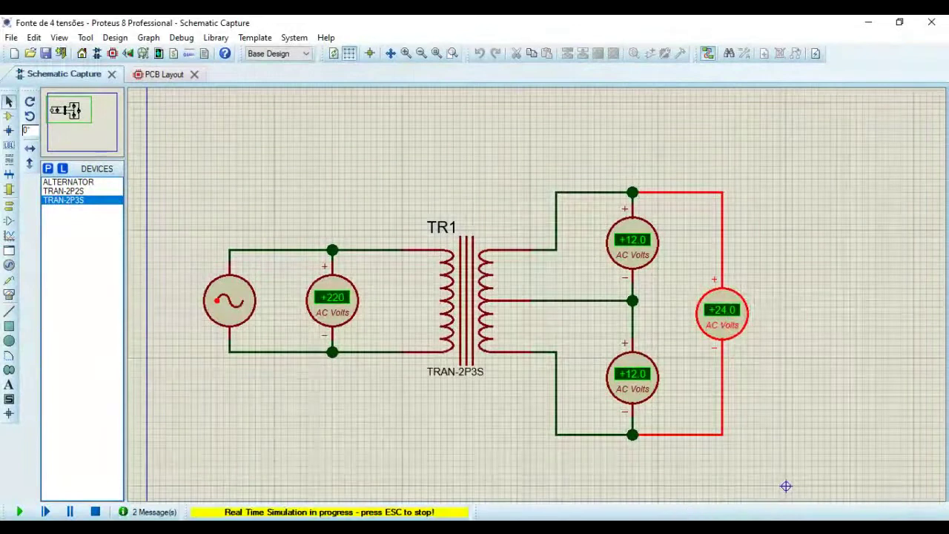
left_click(95, 512)
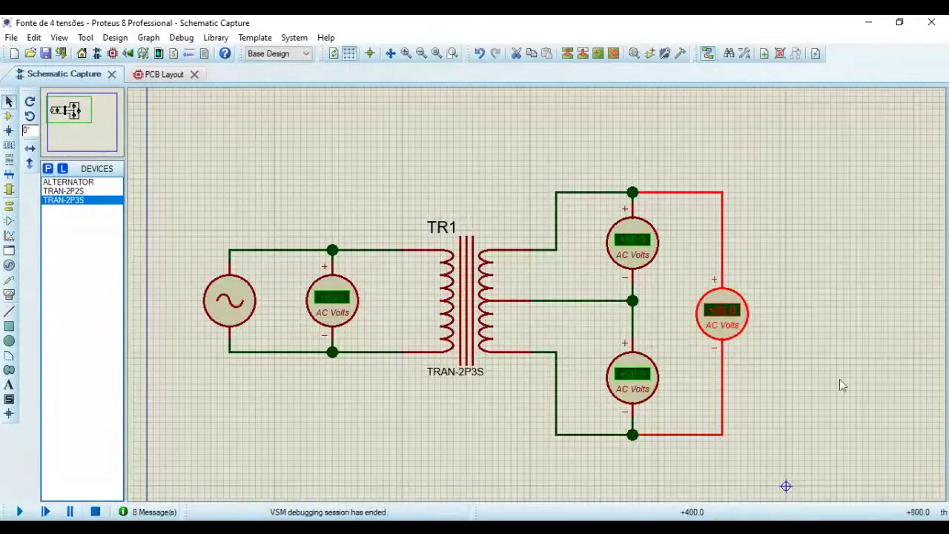
Delete all three AC voltmeters on the secondary side of TR1, together with their wiring.
right_click(748, 324)
left_click(793, 180)
right_click(640, 241)
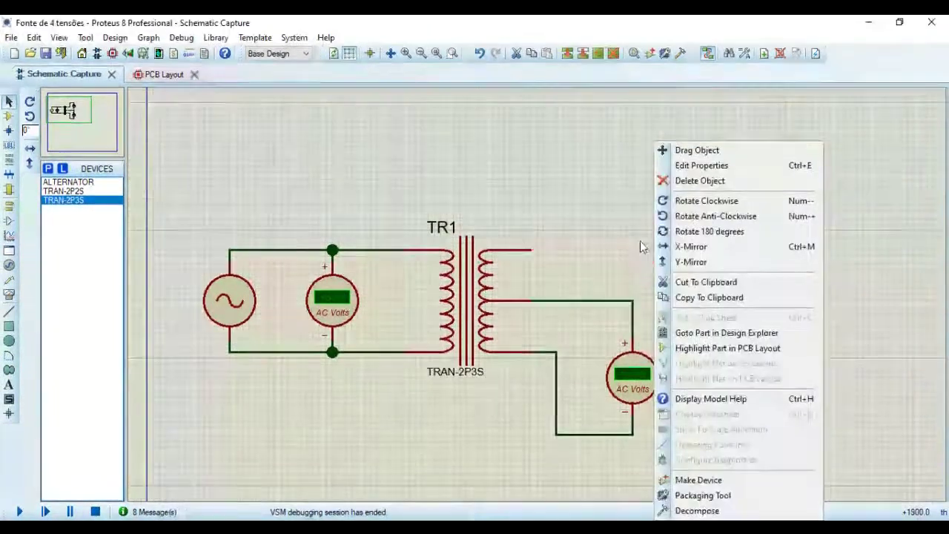
left_click(639, 240)
right_click(631, 374)
right_click(631, 374)
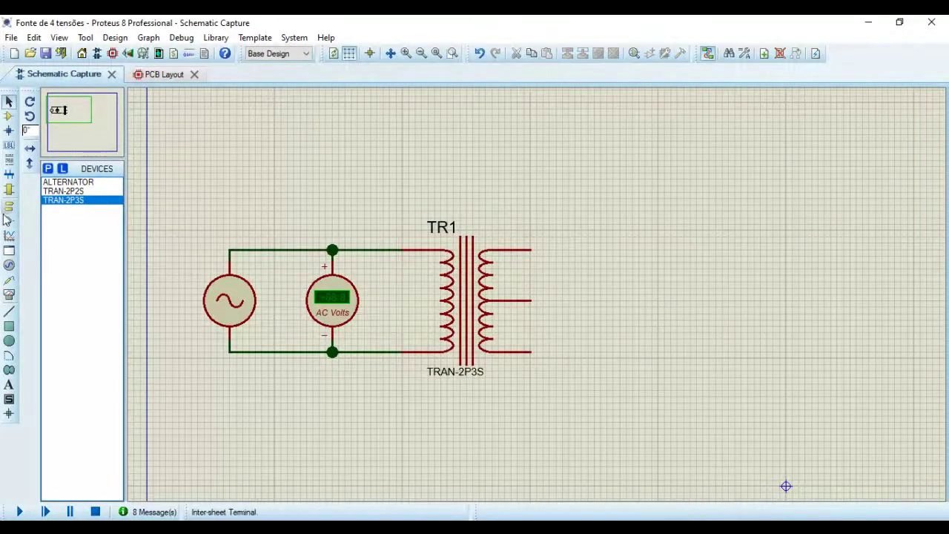
Add the 1N4007 diode from the device library and place two of them one above the other, beyond TR1's upper secondary terminal.
left_click(48, 169)
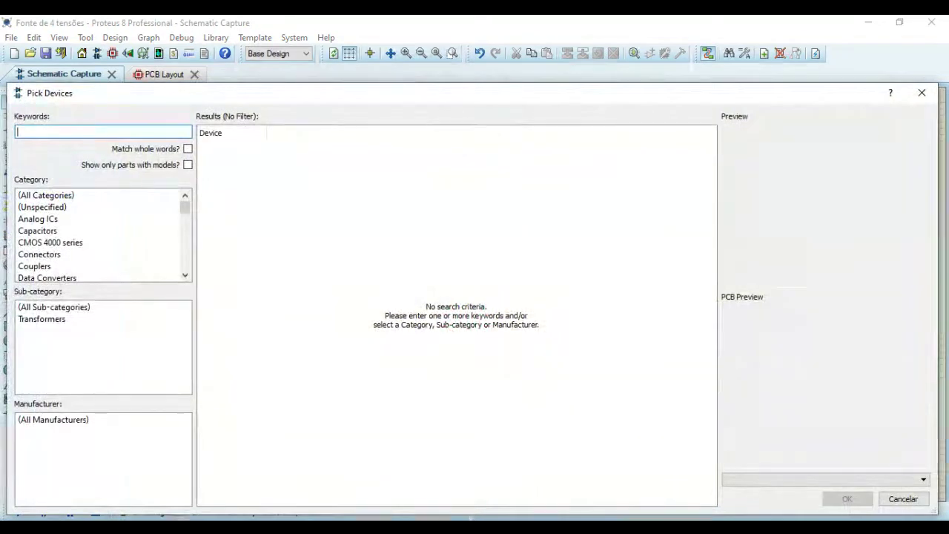
type("1n400")
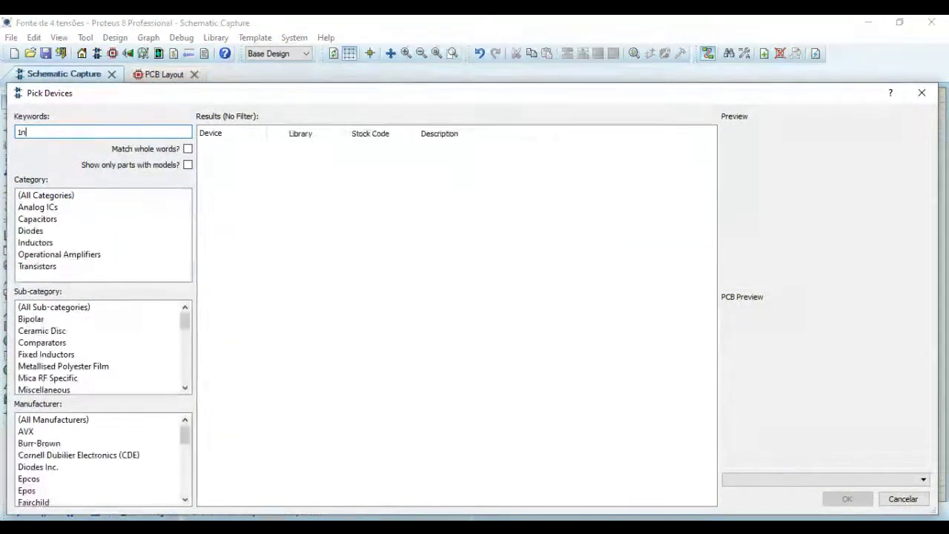
type("7")
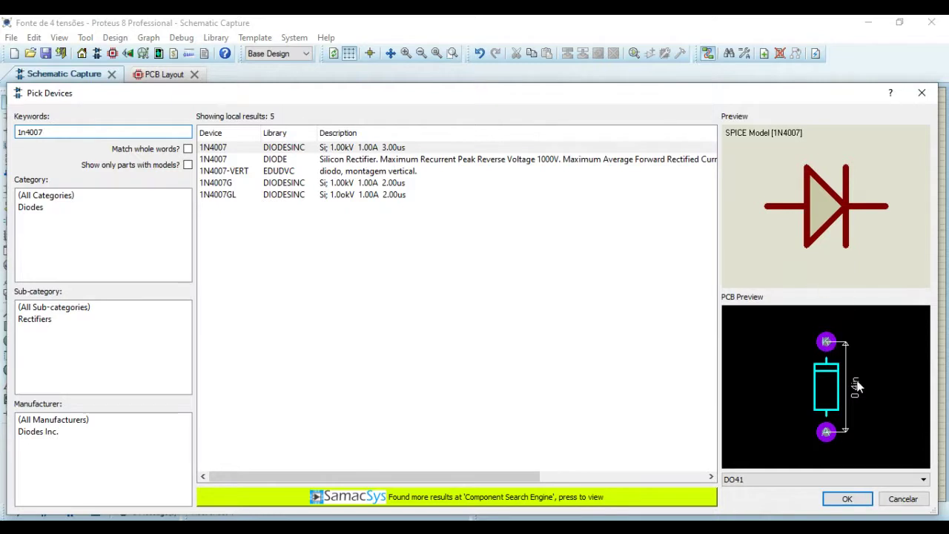
left_click(848, 498)
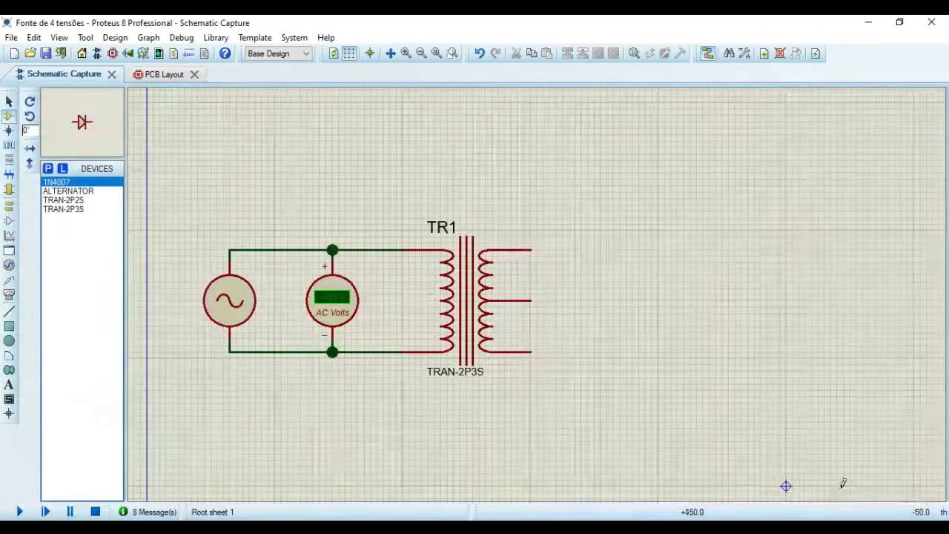
left_click(641, 189)
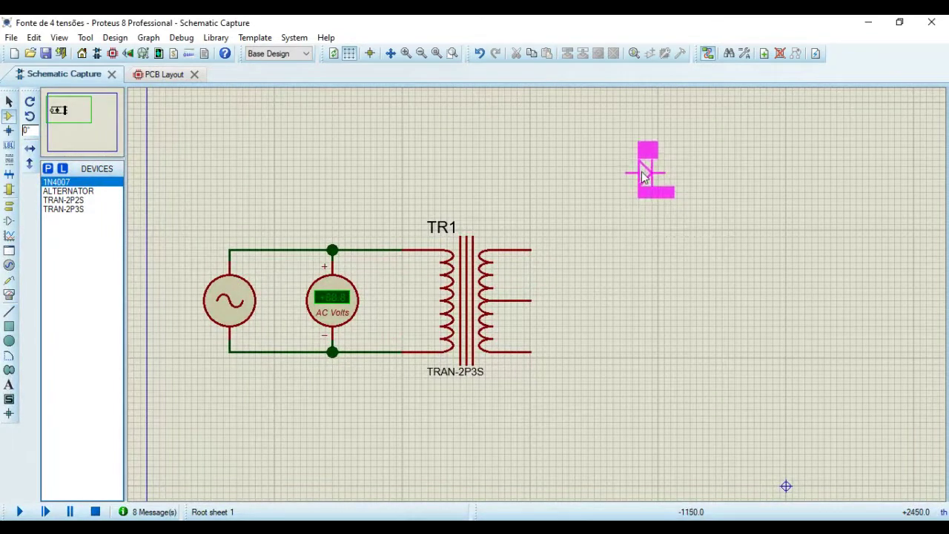
left_click(643, 176)
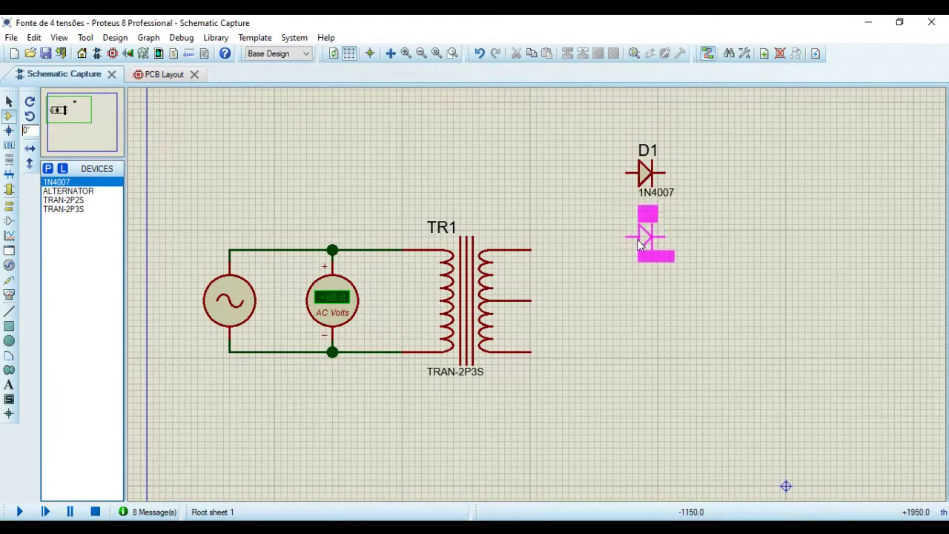
left_click(640, 246)
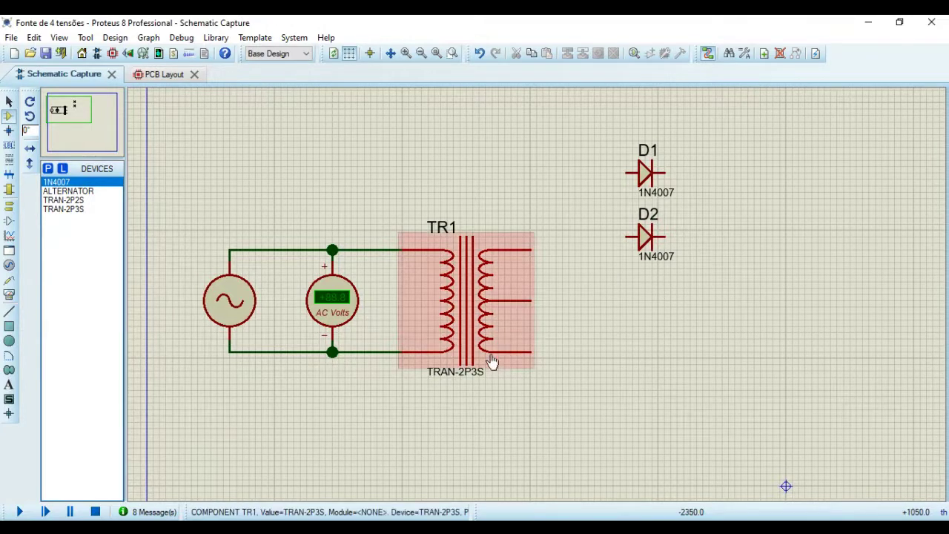
Place two horizontally mirrored 1N4007 diodes, one above the other, directly below D1 and D2 and lower than TR1's secondary.
left_click(59, 182)
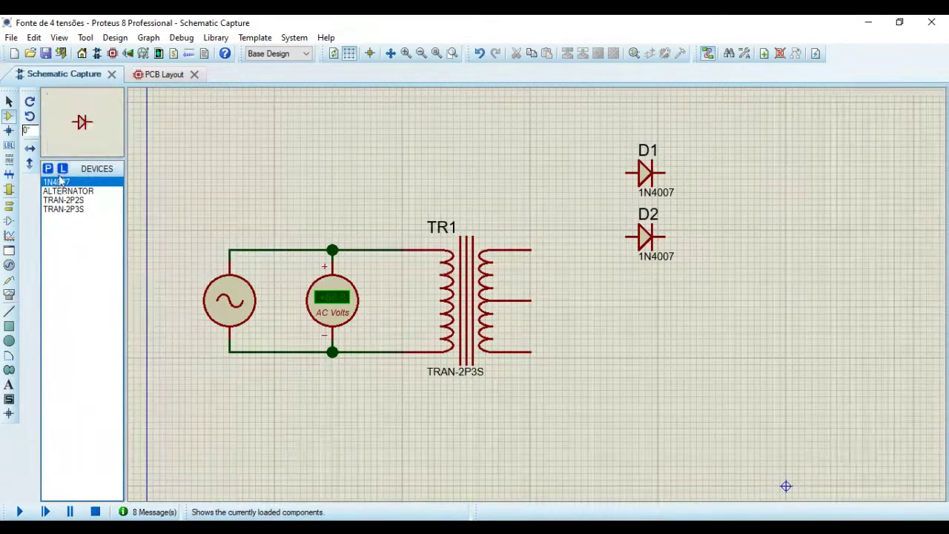
left_click(30, 150)
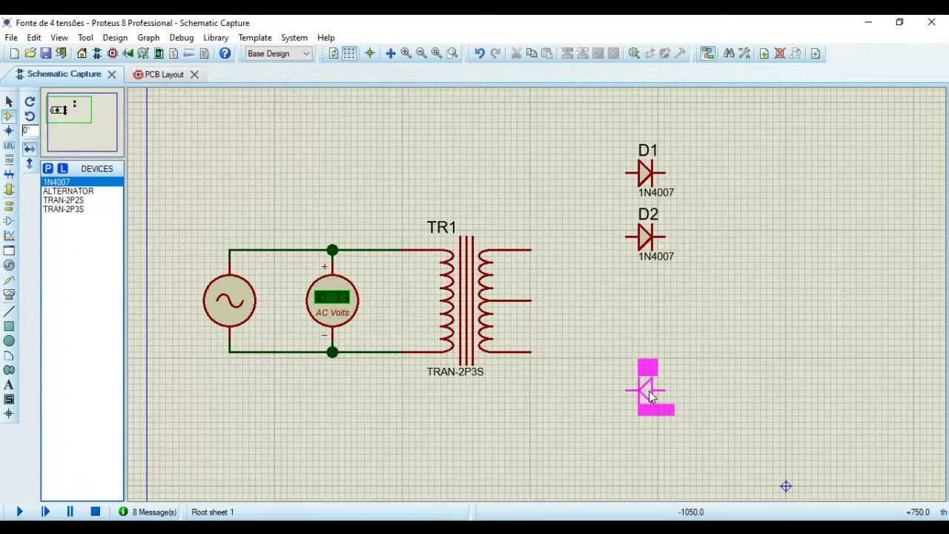
left_click(649, 393)
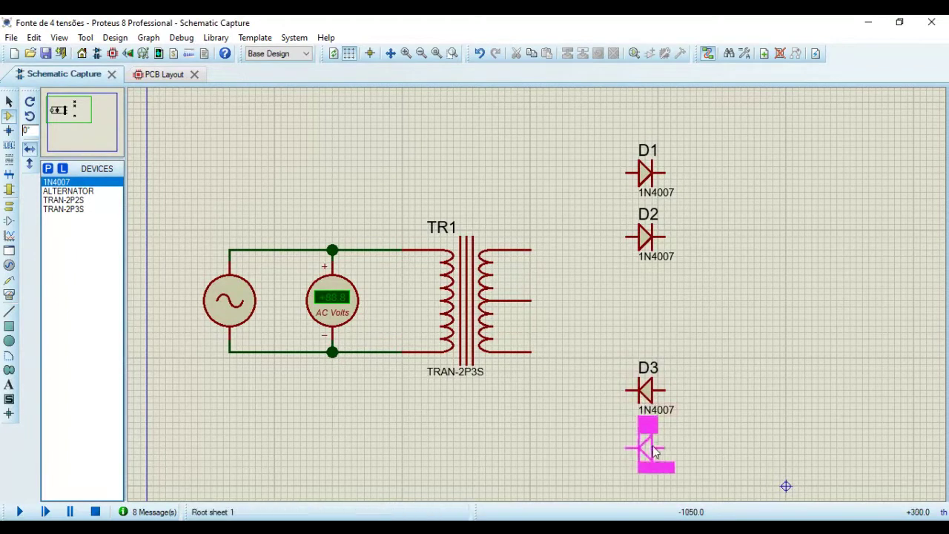
left_click(649, 449)
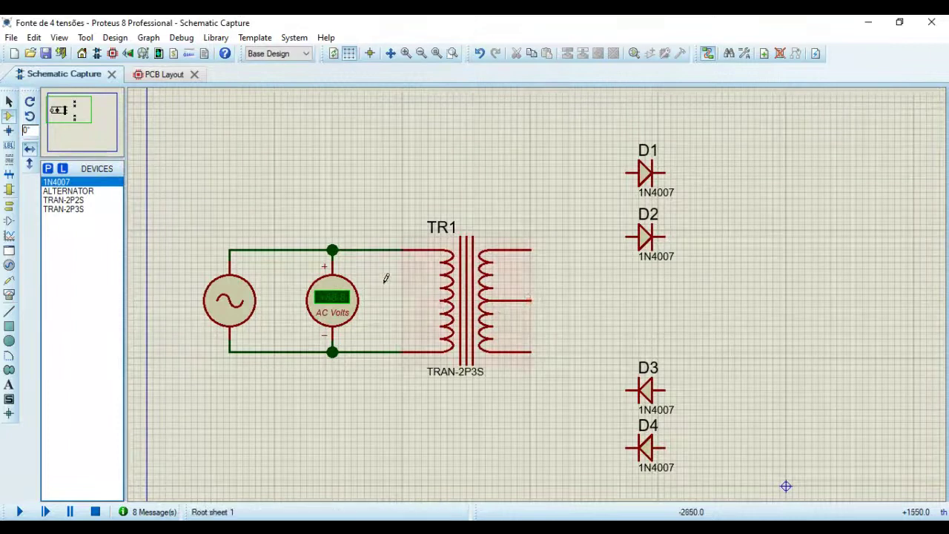
Place a ground terminal beside the secondary, rotate it anti-clockwise, align it with the centre tap and wire the two together.
left_click(9, 206)
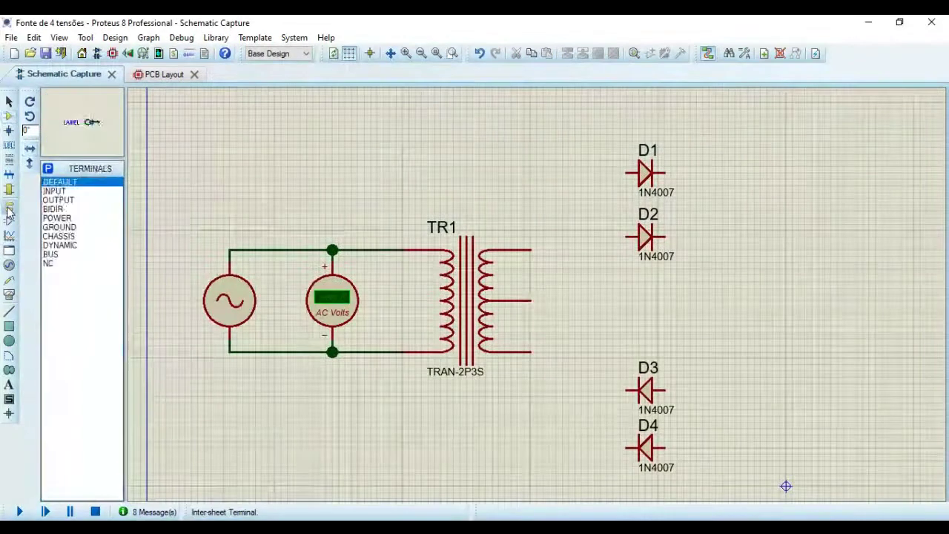
left_click(52, 227)
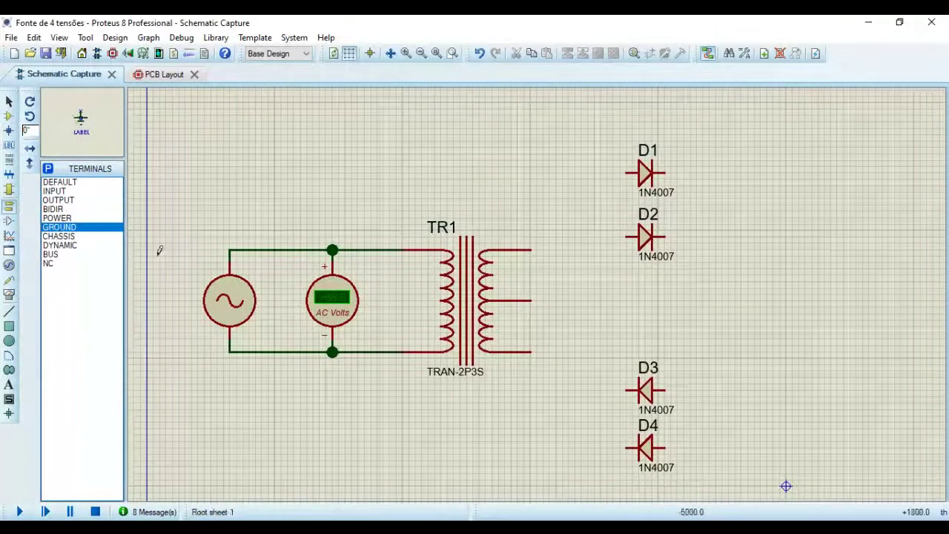
left_click(580, 317)
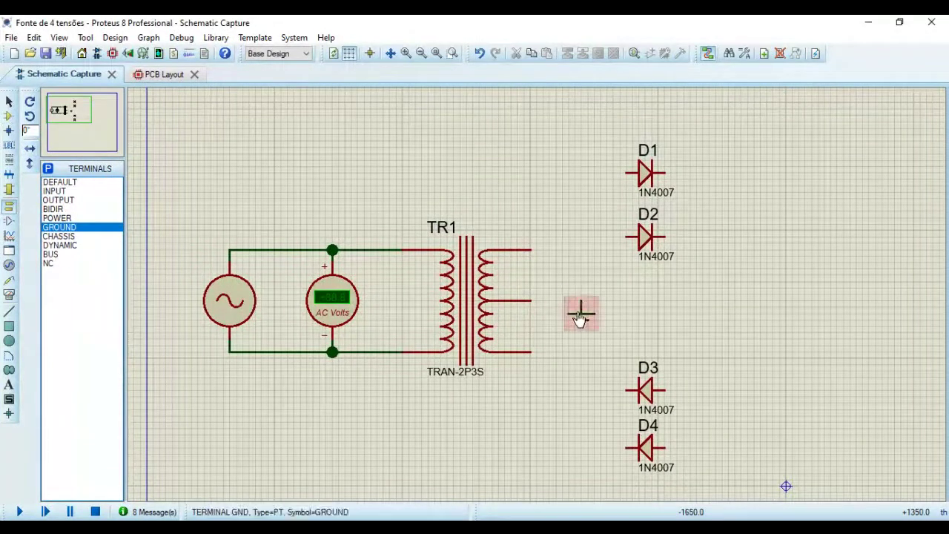
right_click(580, 318)
left_click(619, 136)
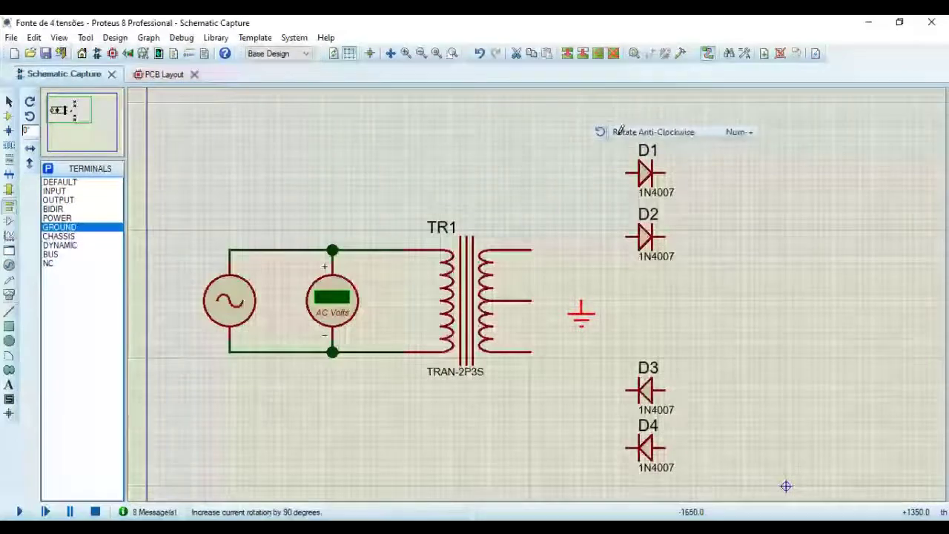
left_click_drag(585, 304, 578, 297)
left_click(635, 297)
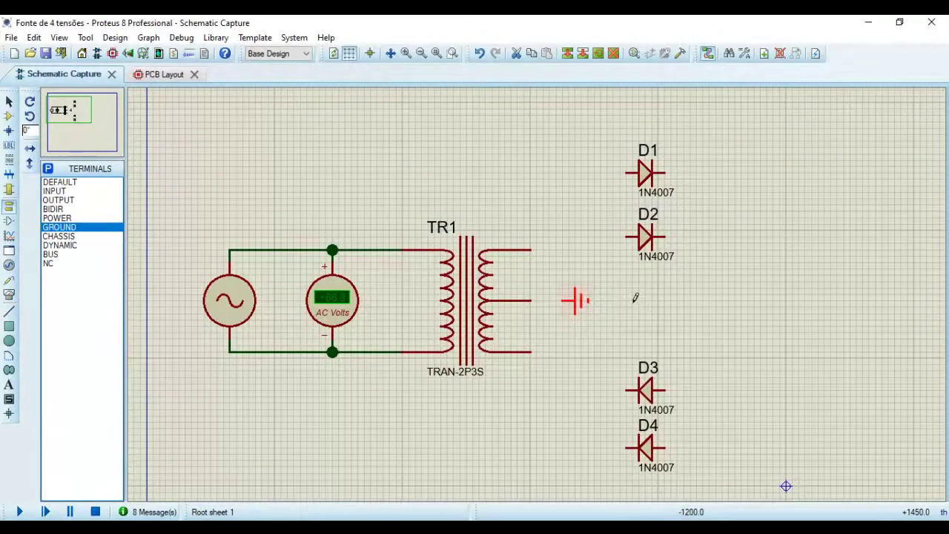
left_click(562, 298)
left_click(531, 300)
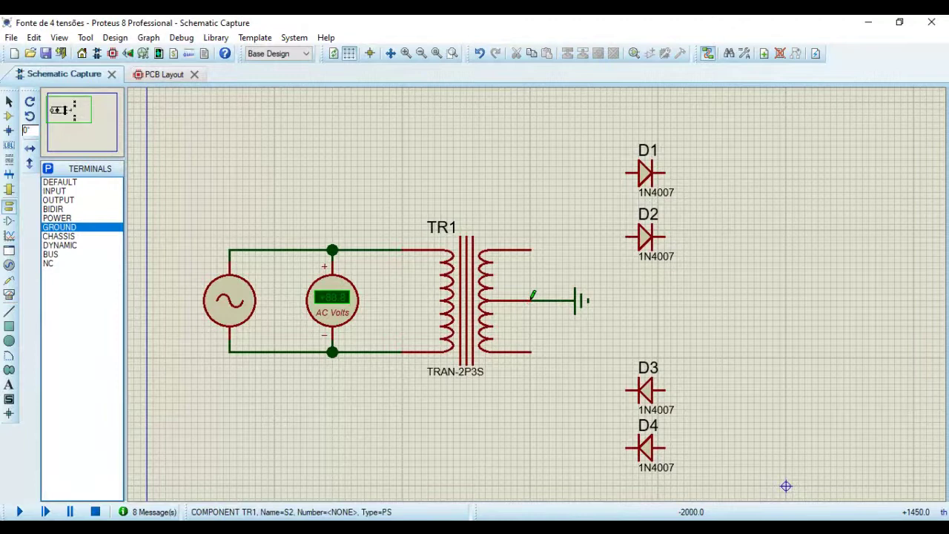
Wire TR1's upper secondary terminal to D1's anode and its lower secondary terminal to D2's anode.
left_click(530, 249)
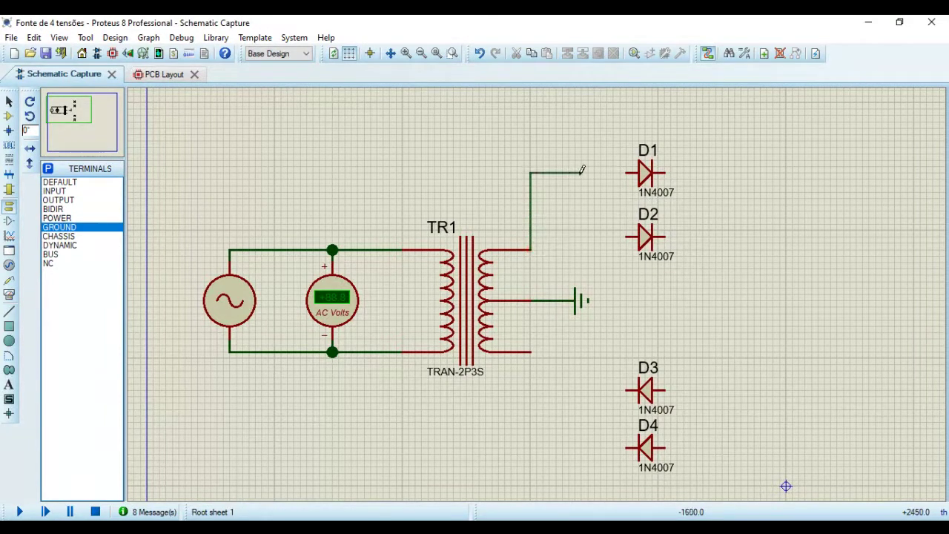
left_click(625, 172)
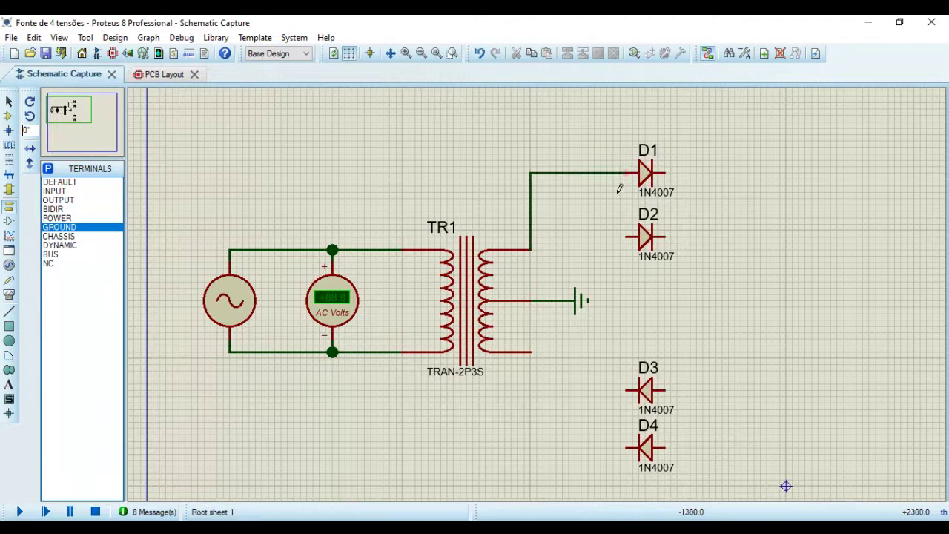
left_click(530, 349)
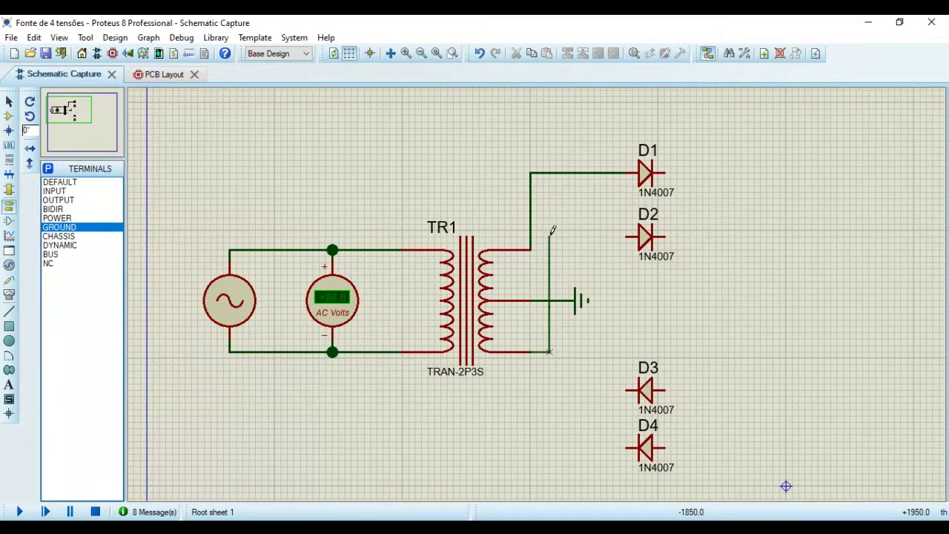
left_click(549, 236)
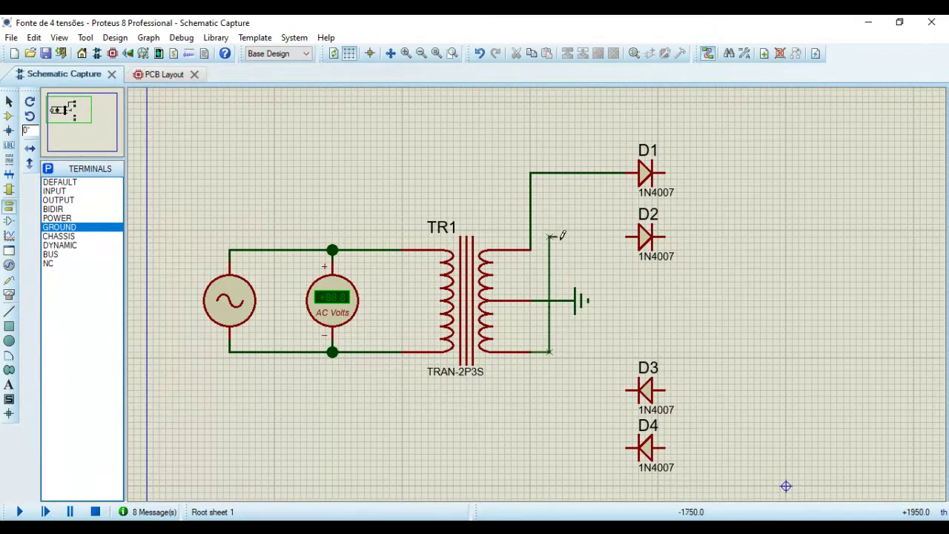
left_click(630, 233)
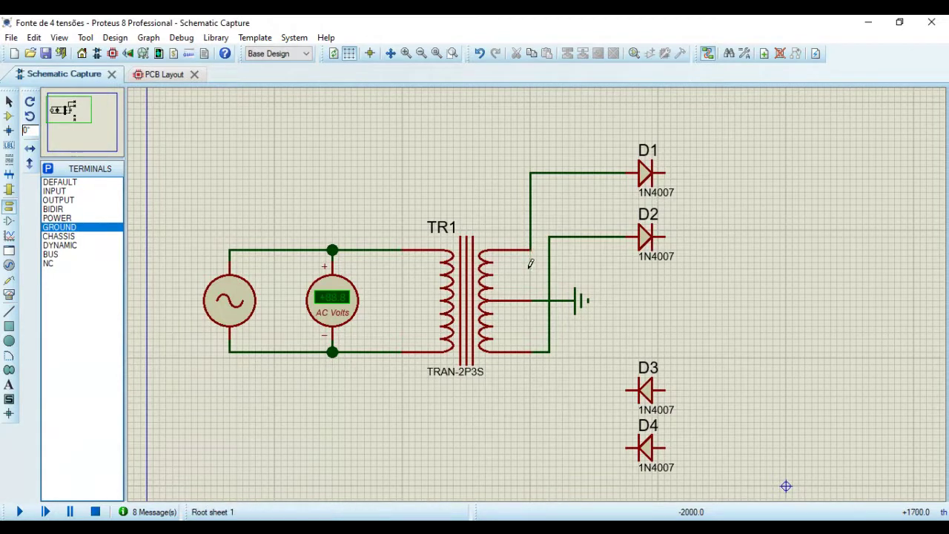
Connect D3's cathode to TR1's upper secondary line and D4's cathode to its lower secondary line.
left_click(531, 222)
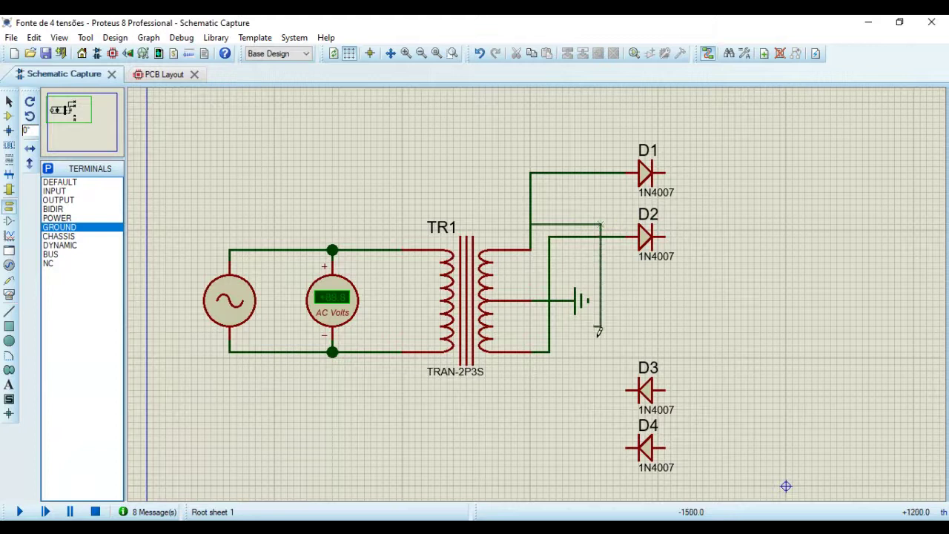
left_click(626, 387)
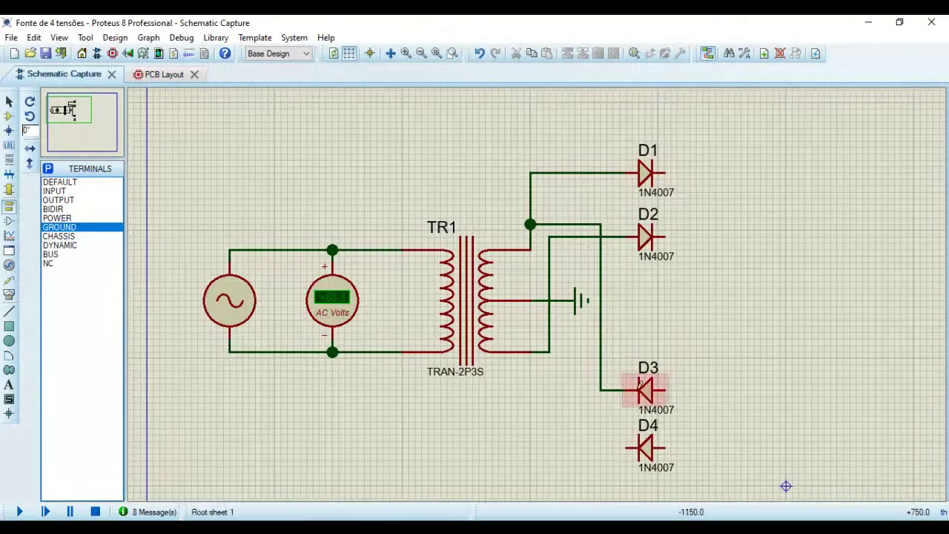
left_click(626, 447)
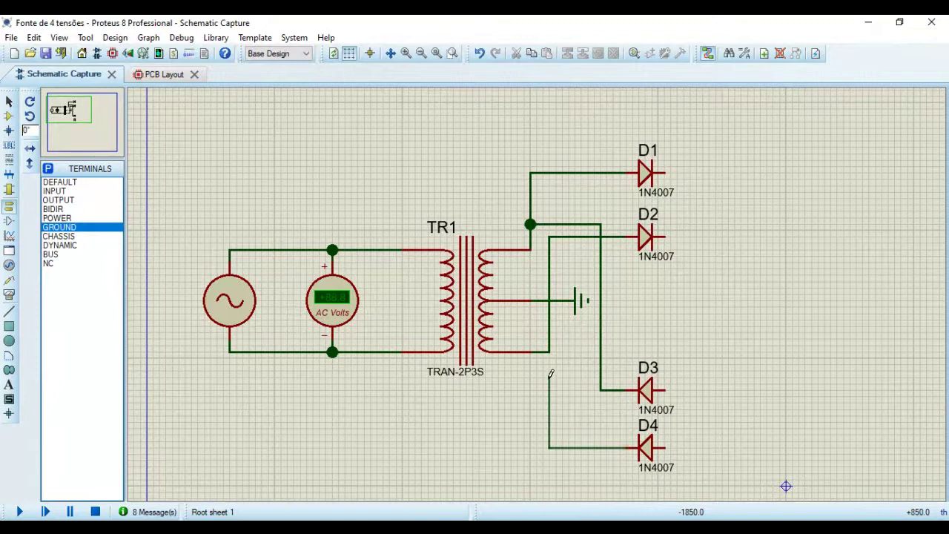
left_click(548, 352)
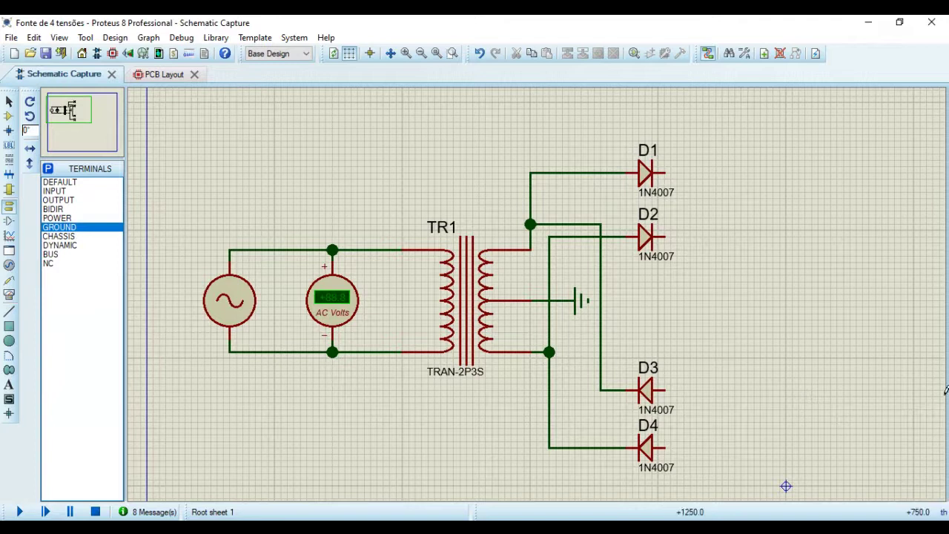
Wire the cathodes of D1 and D2 together, and the anodes of D3 and D4 together.
left_click(665, 235)
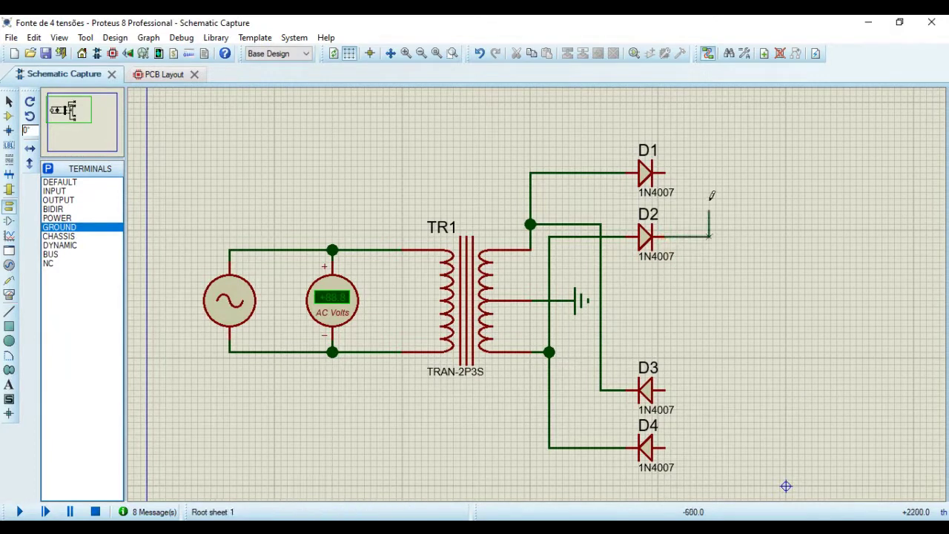
left_click(667, 171)
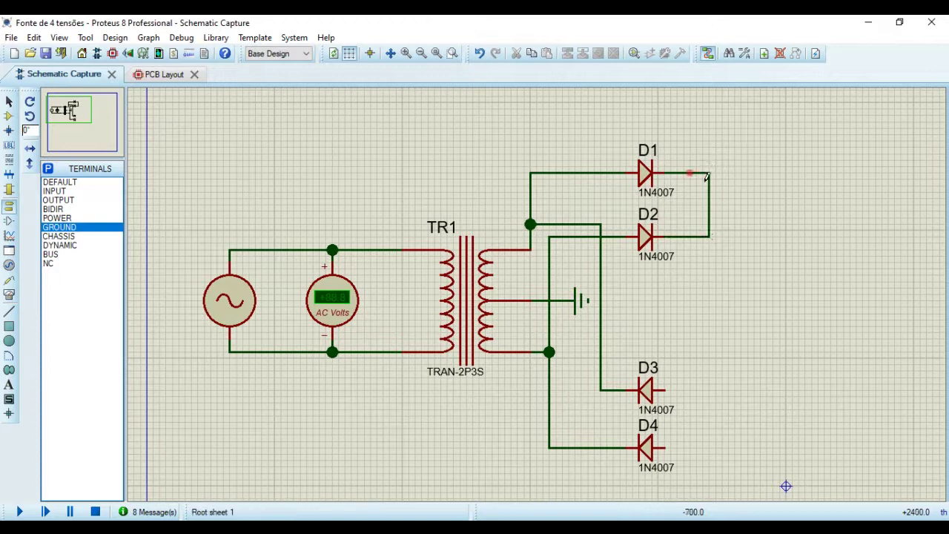
left_click(664, 387)
left_click(697, 388)
left_click(666, 447)
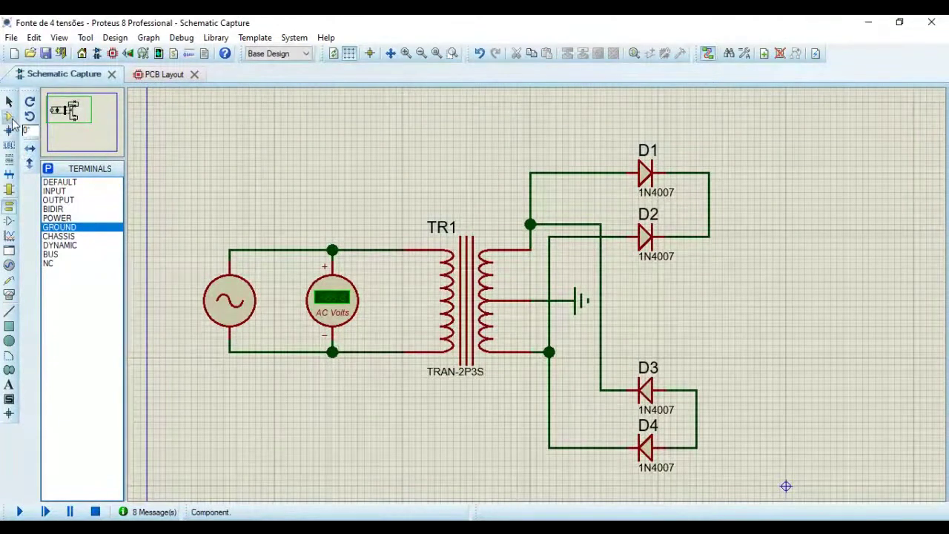
Find the CAP-ELEC generic electrolytic capacitor in the device library and pick it with the ELEC-RAD30 package.
left_click(10, 117)
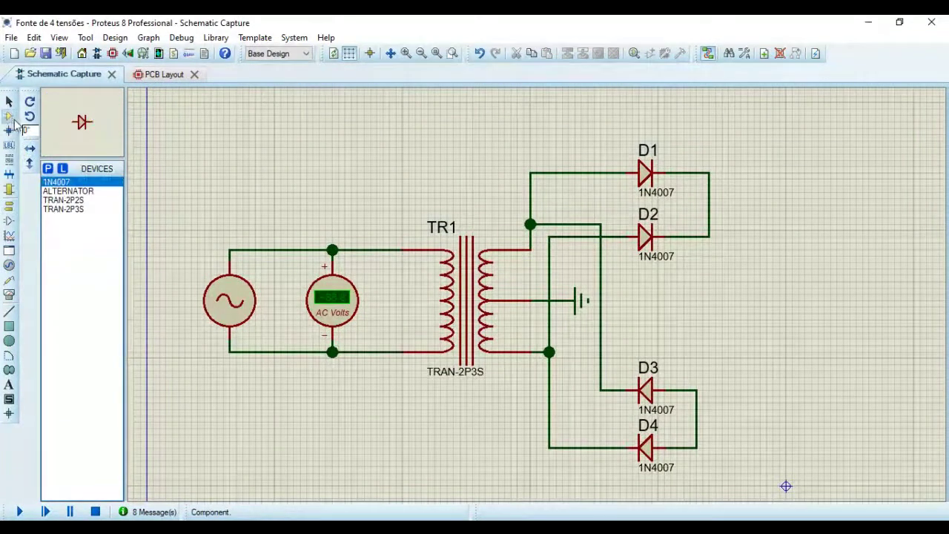
left_click(49, 169)
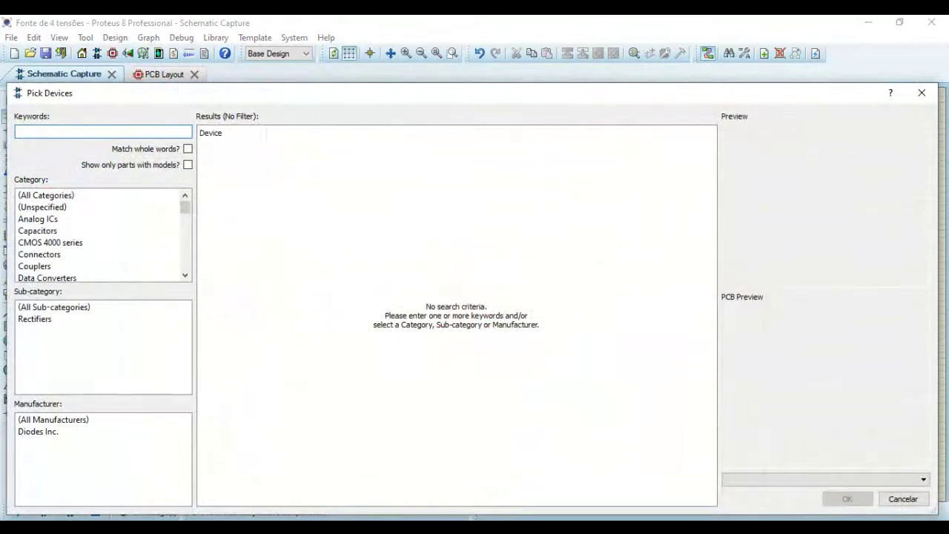
type("ca")
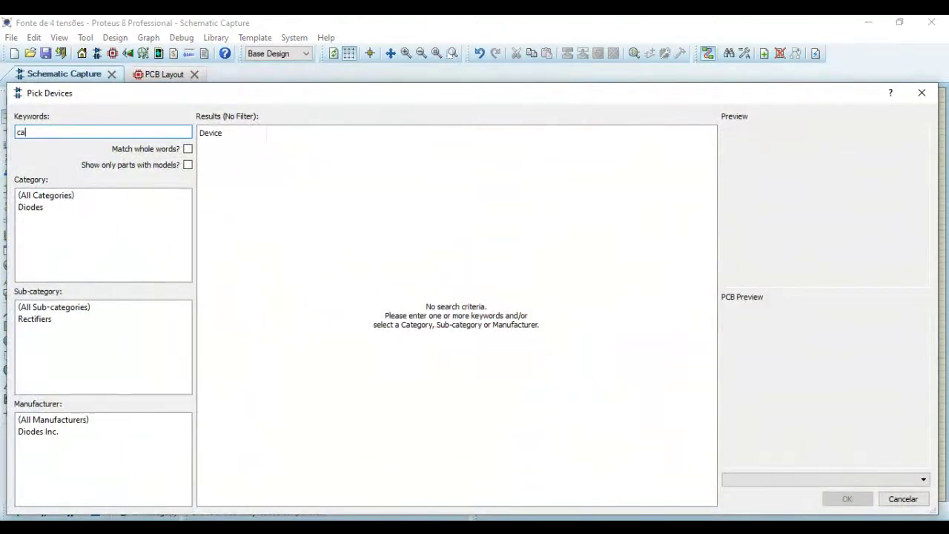
type("p-")
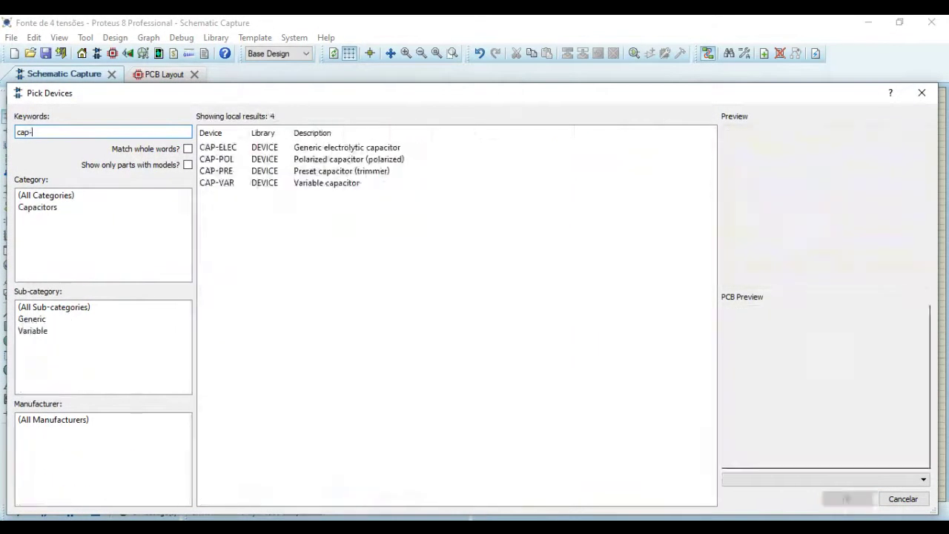
type("el")
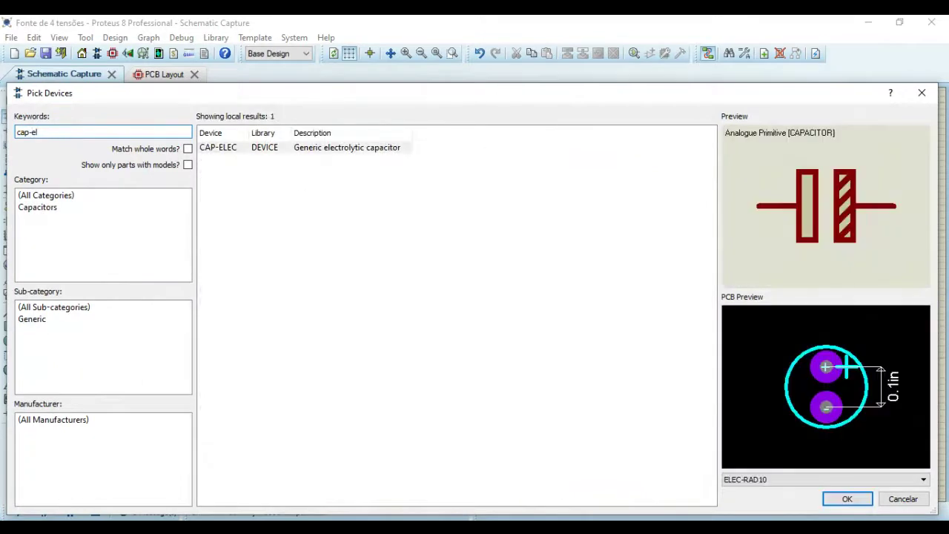
left_click(249, 151)
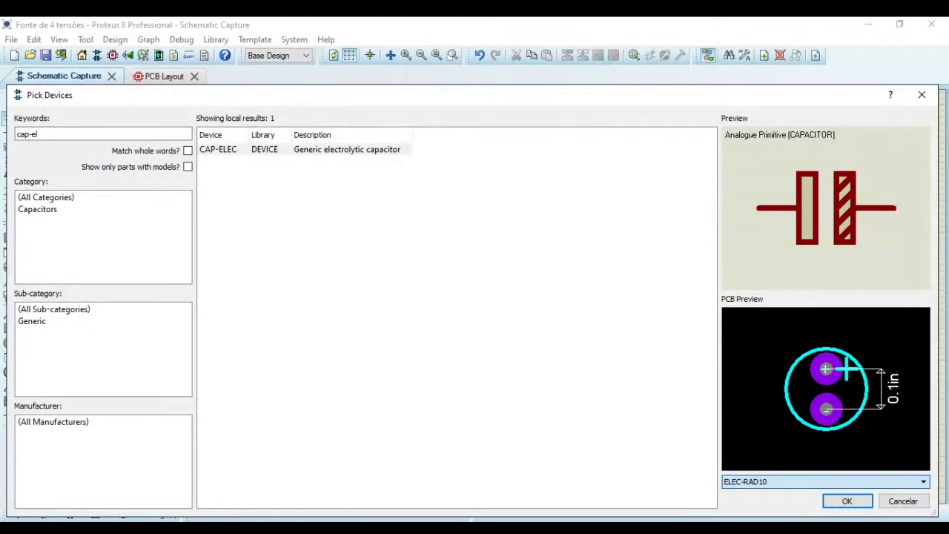
key("Down")
key("Down")
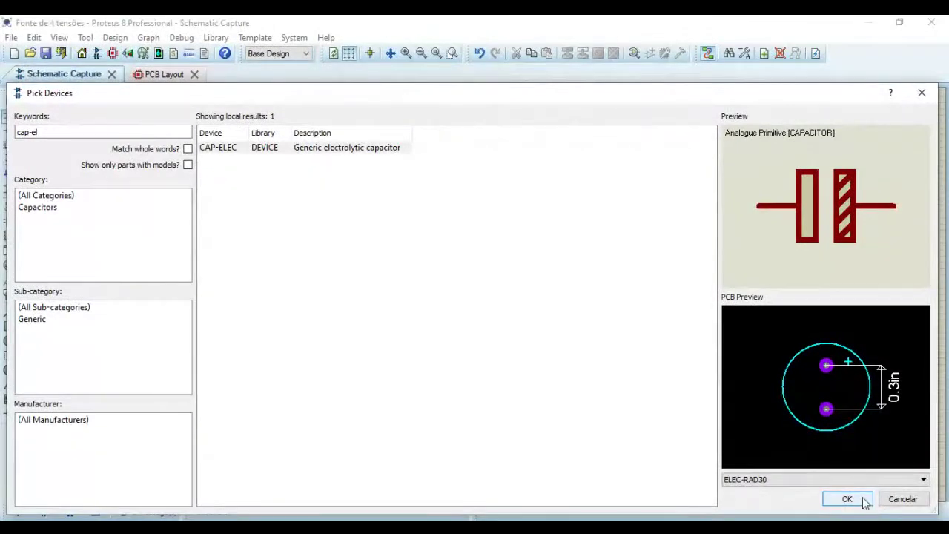
left_click(846, 499)
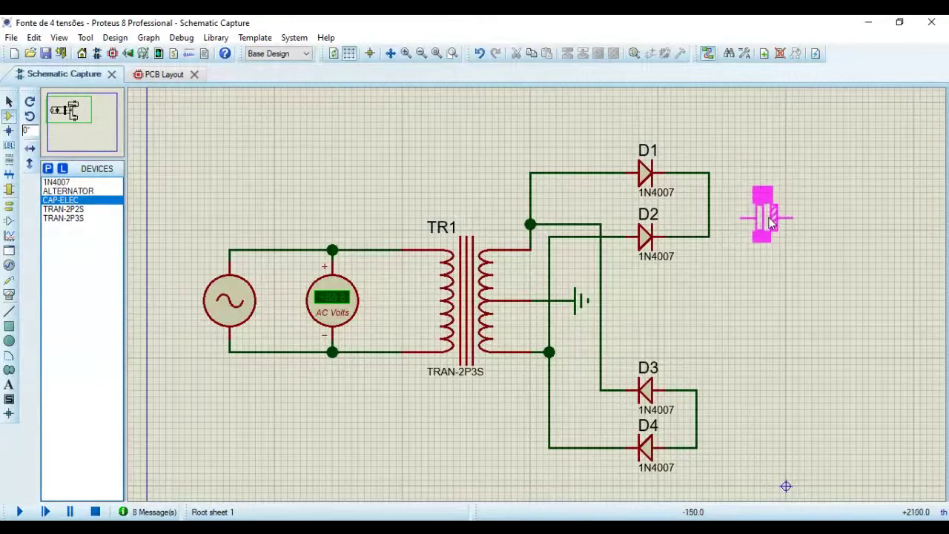
Place one CAP-ELEC capacitor beyond D1 and D2 and rotate it clockwise so it stands vertically.
left_click(778, 235)
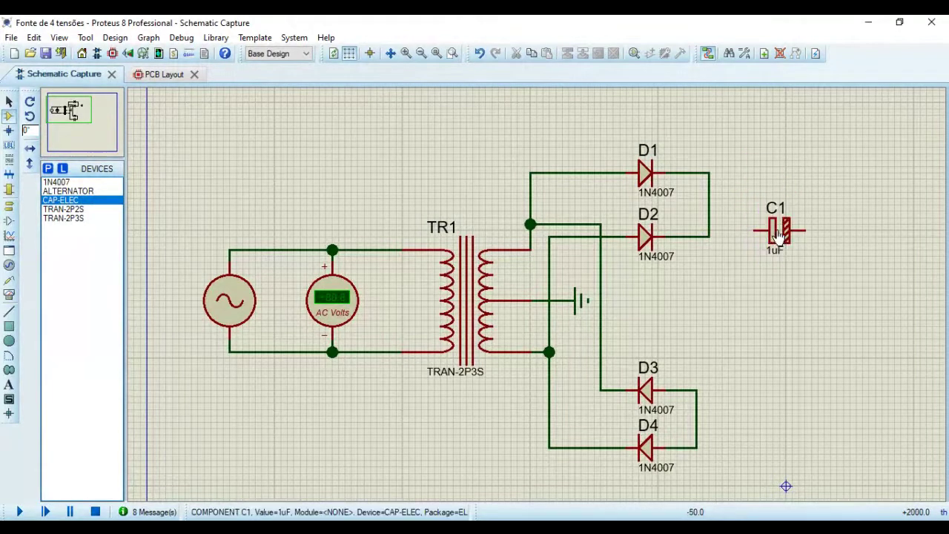
right_click(778, 236)
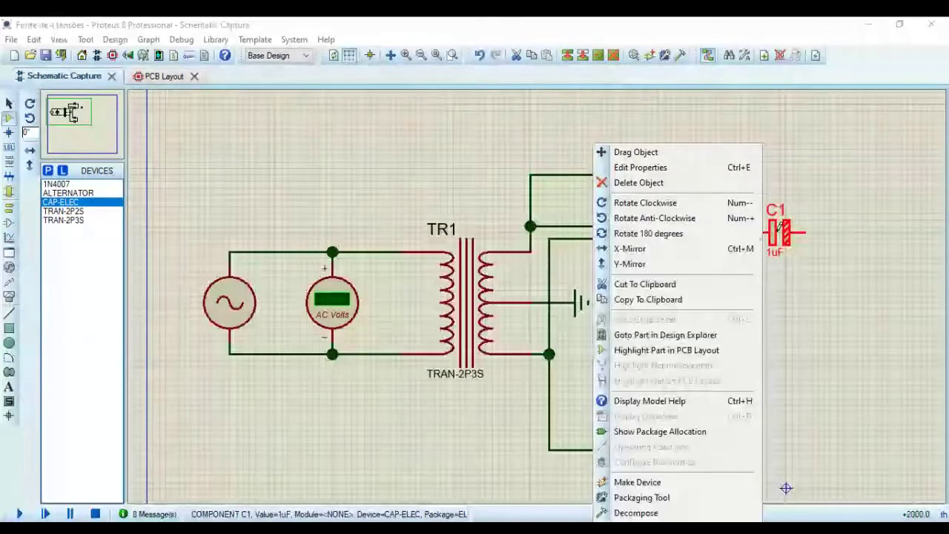
left_click(638, 203)
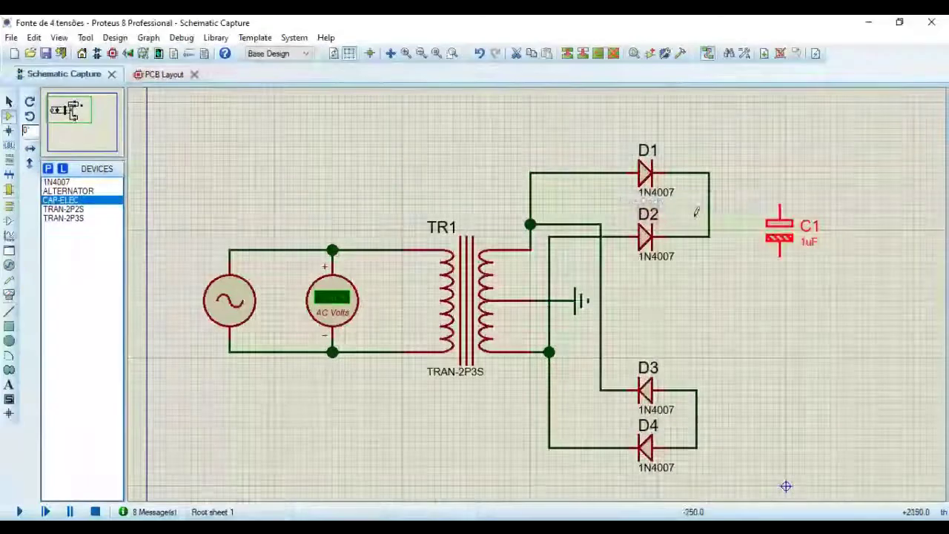
left_click(772, 196)
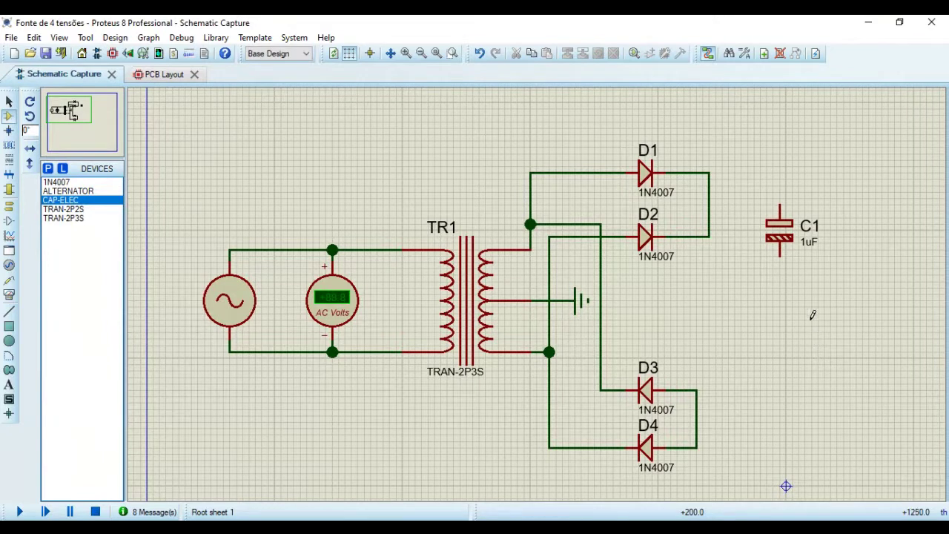
Set C1's capacitance to 1000uF.
right_click(784, 239)
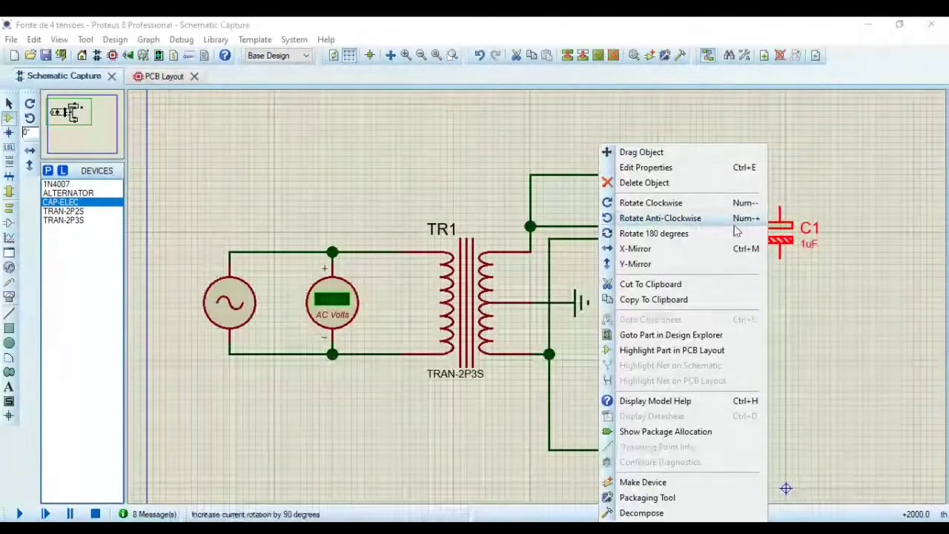
left_click(645, 167)
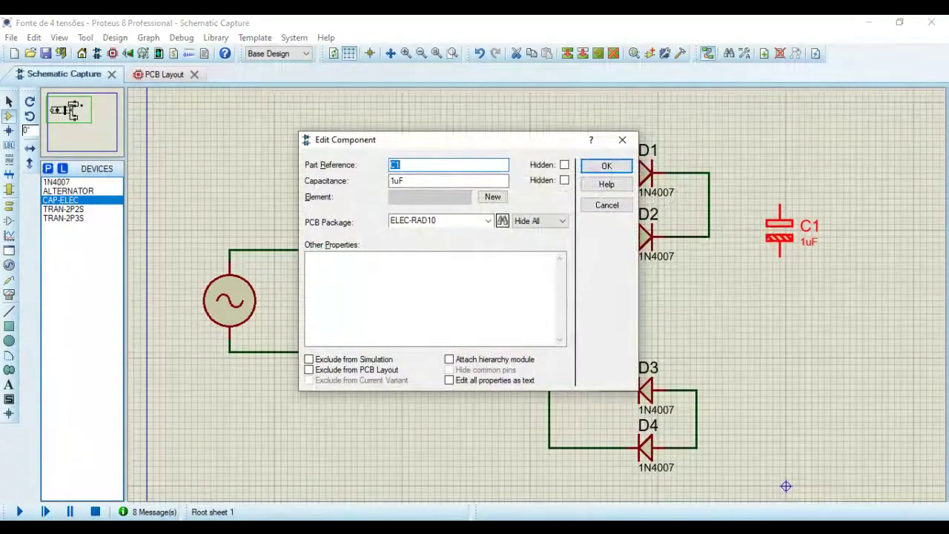
left_click(393, 180)
type("000")
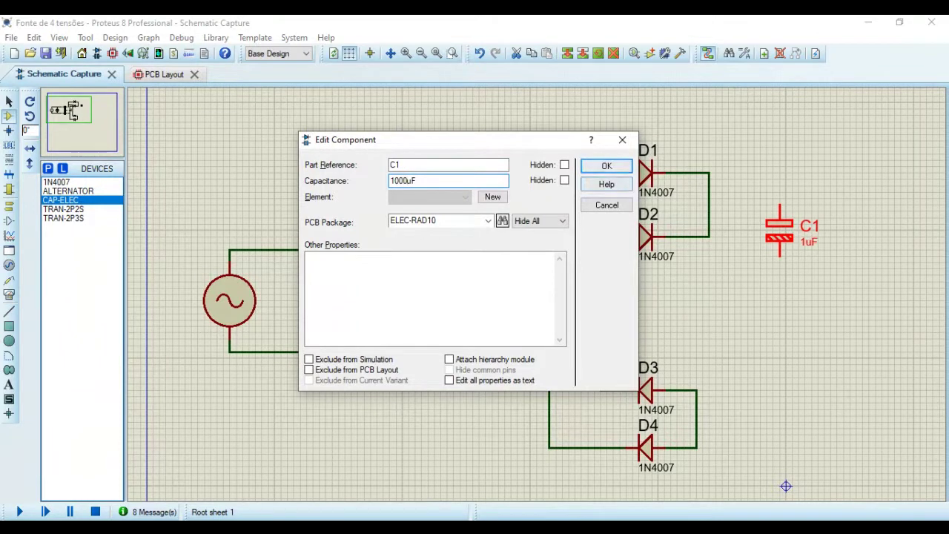
key("Return")
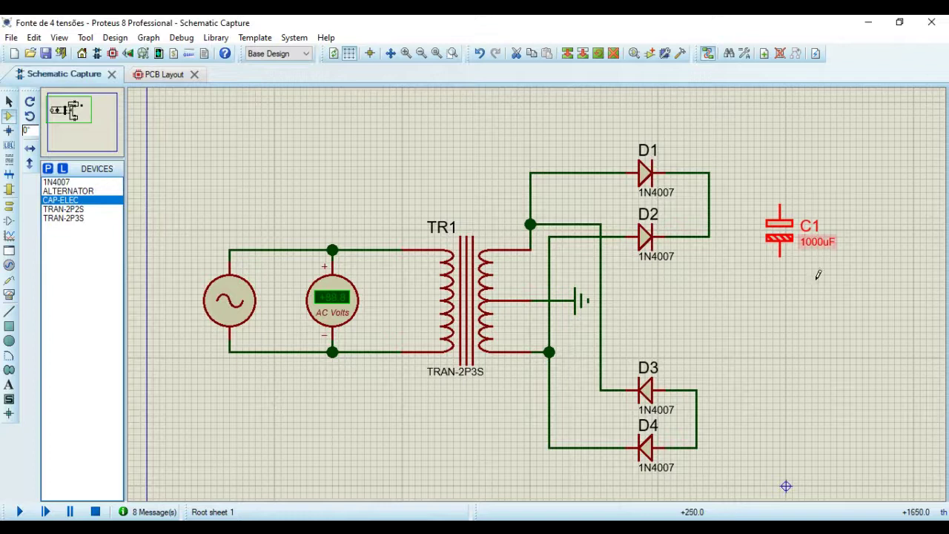
left_click(799, 159)
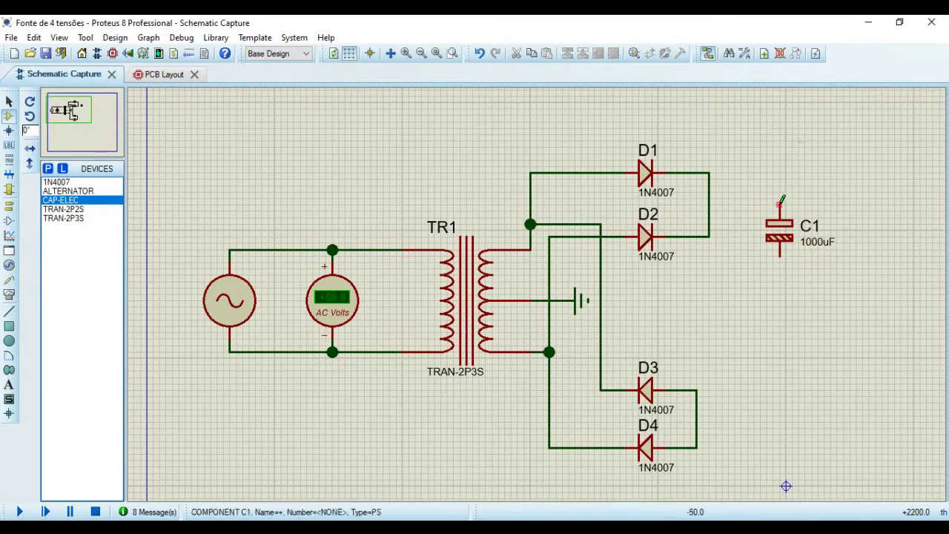
Wire C1's positive terminal to the D1–D2 cathode node and move the ground terminal along the centre-tap line to beyond C1.
left_click(780, 201)
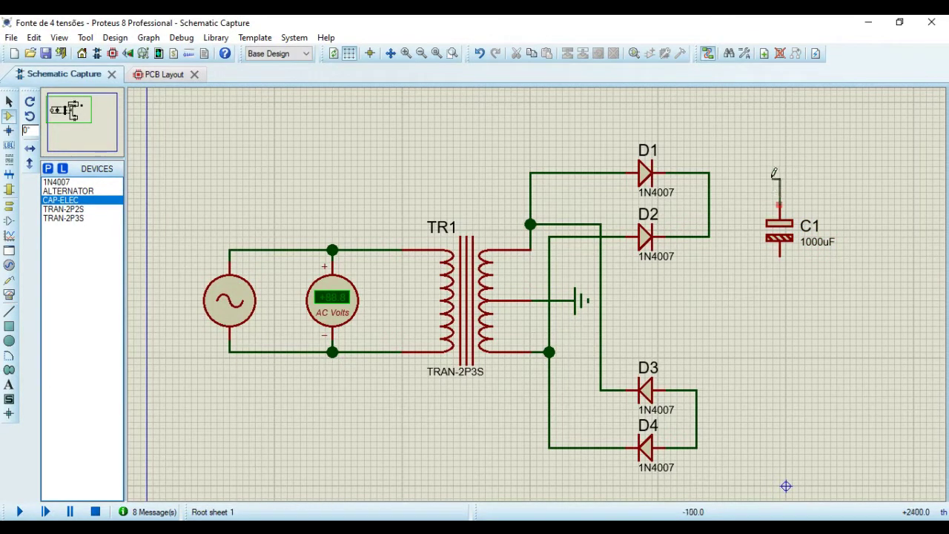
left_click(710, 172)
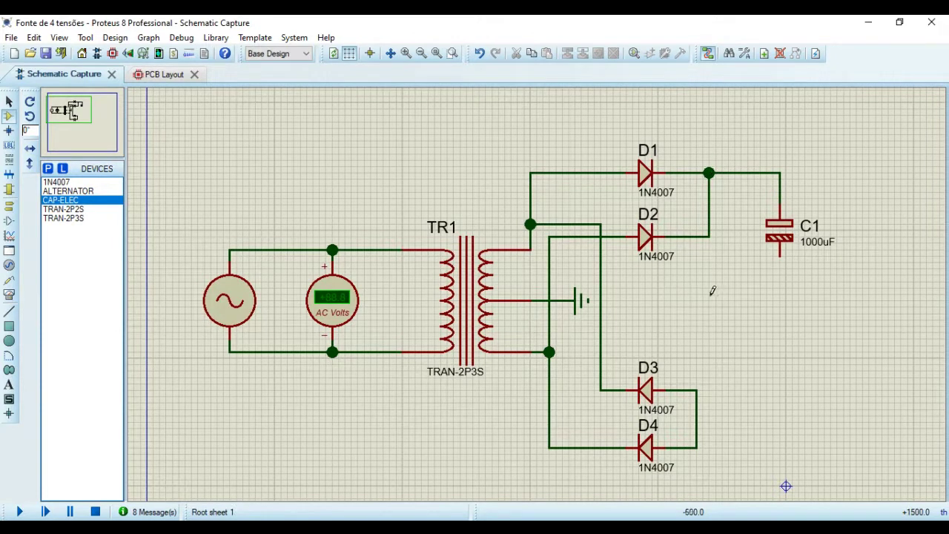
left_click(581, 315)
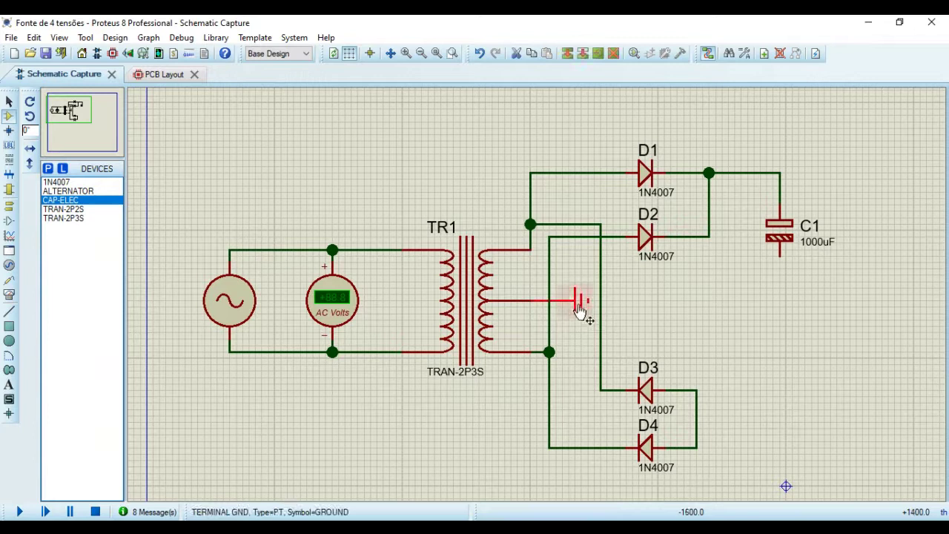
key("ctrl+c")
key("ctrl+v")
left_click_drag(768, 312, 839, 311)
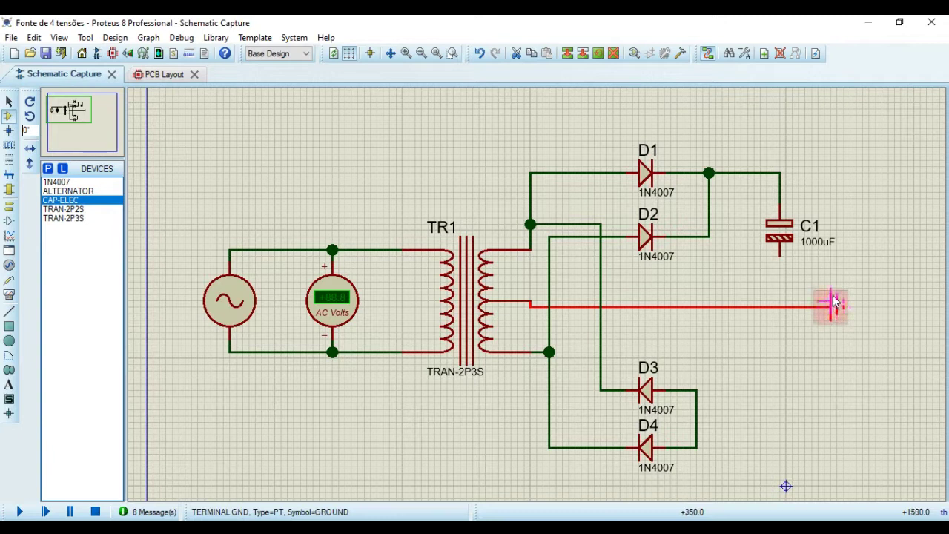
left_click_drag(836, 305, 833, 300)
Wire C1's negative terminal to the centre-tap ground line.
left_click(794, 257)
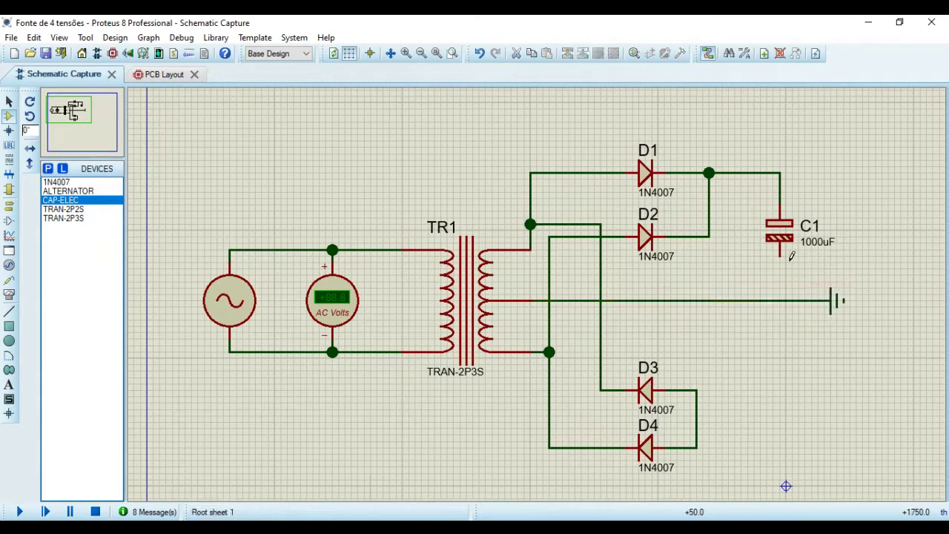
left_click(780, 259)
left_click(779, 300)
Duplicate capacitor C1 and place the copy directly below it, level with diodes D3 and D4.
left_click(697, 447)
left_click(790, 236)
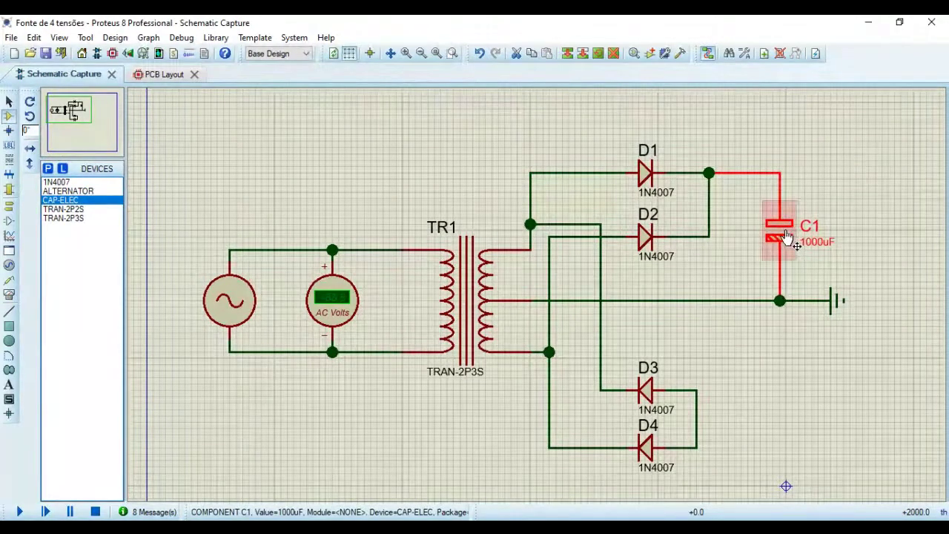
left_click(566, 53)
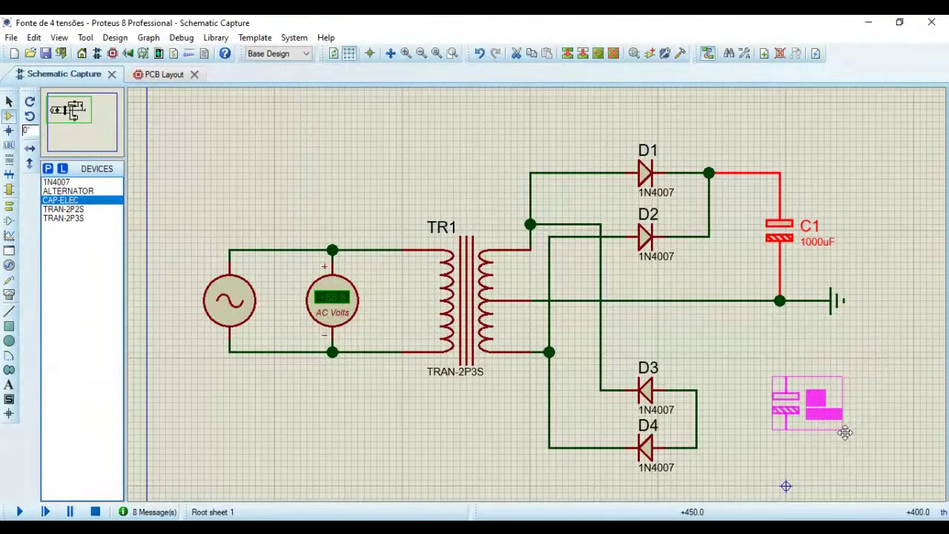
left_click(837, 431)
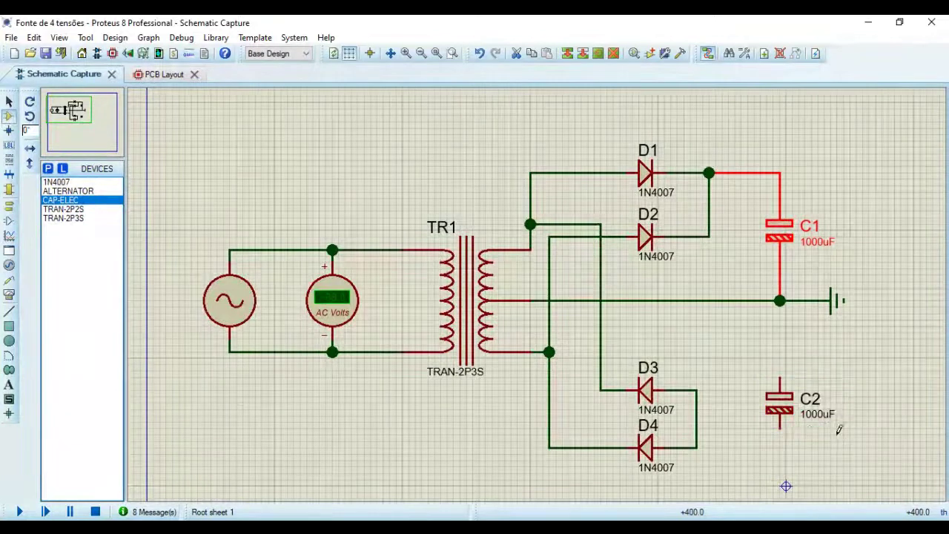
Wire C2's negative terminal to the D3–D4 anode node and its positive terminal to the centre-tap ground line.
left_click(777, 429)
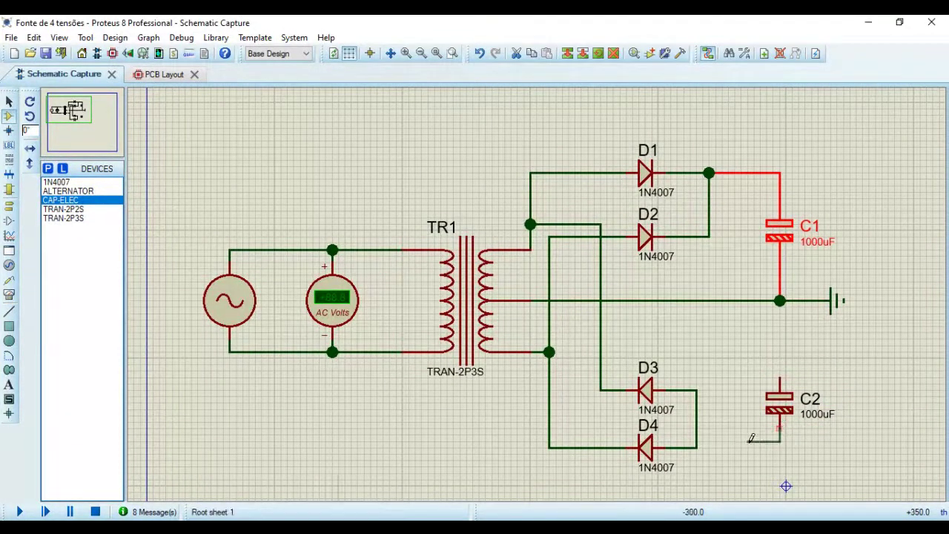
left_click(696, 448)
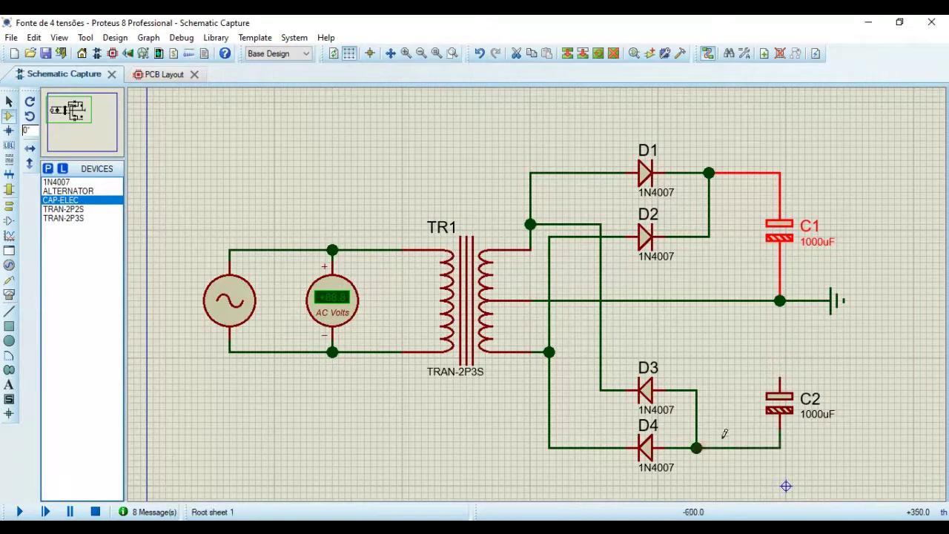
left_click(779, 379)
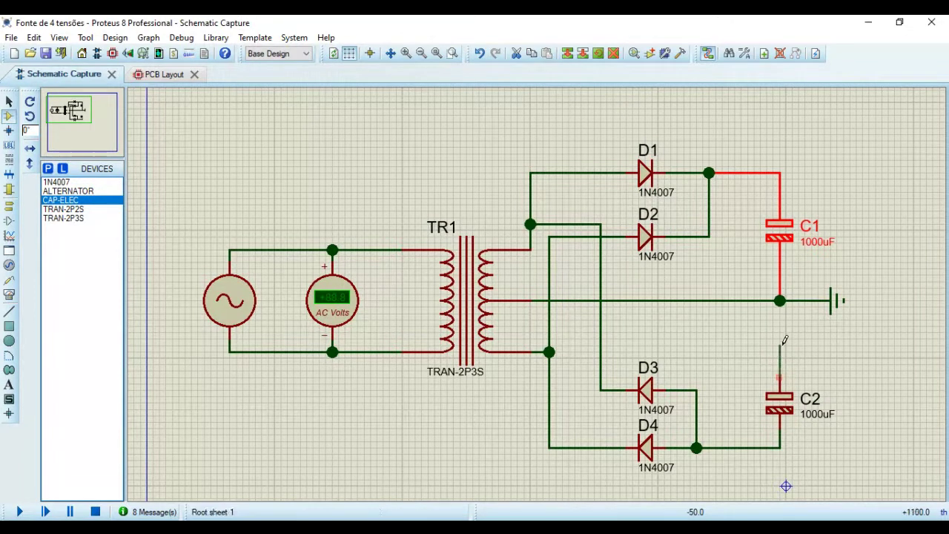
left_click(779, 300)
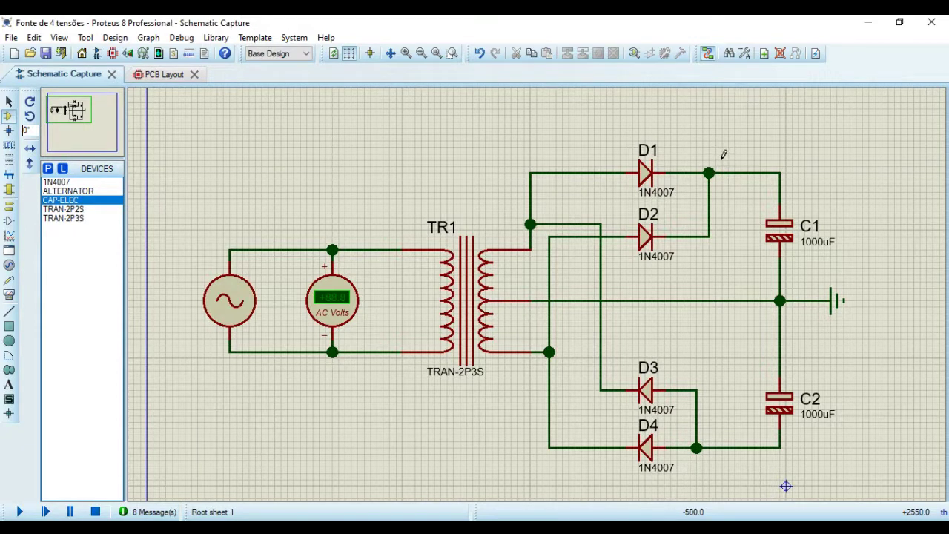
Add 25V to C1's other properties as its voltage rating.
right_click(782, 239)
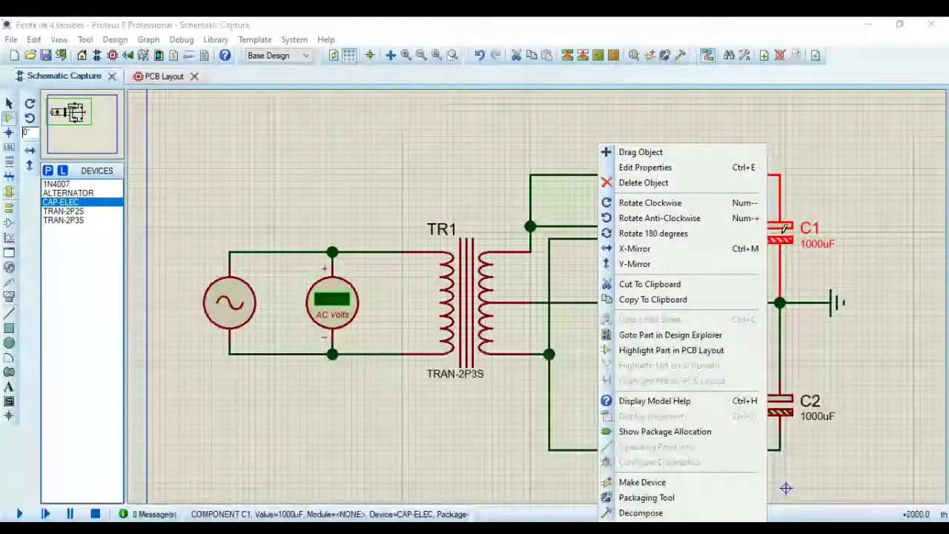
left_click(680, 174)
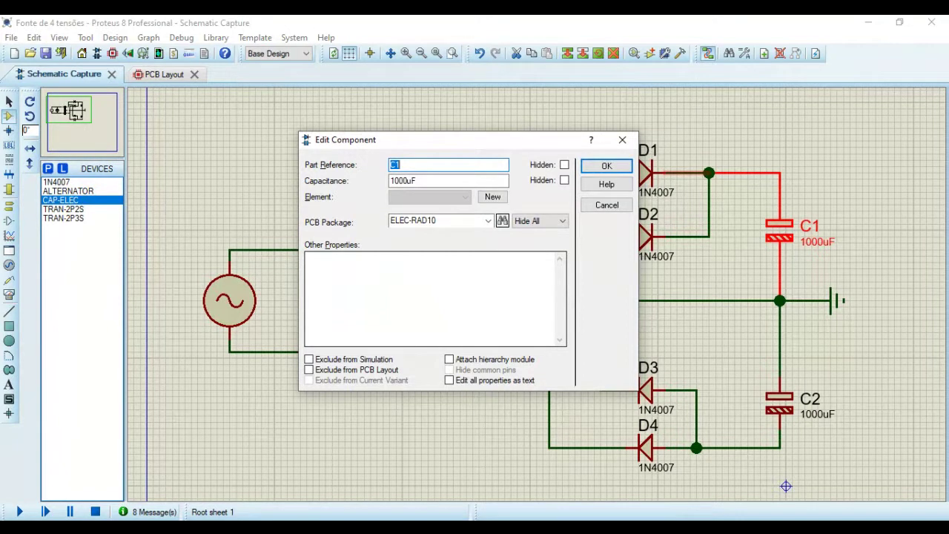
left_click(307, 258)
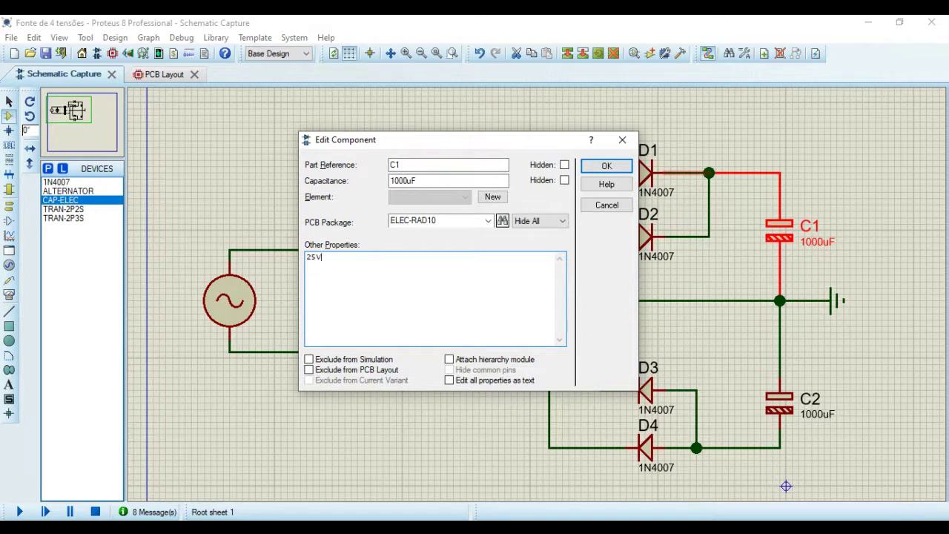
key("ctrl+a")
key("Return")
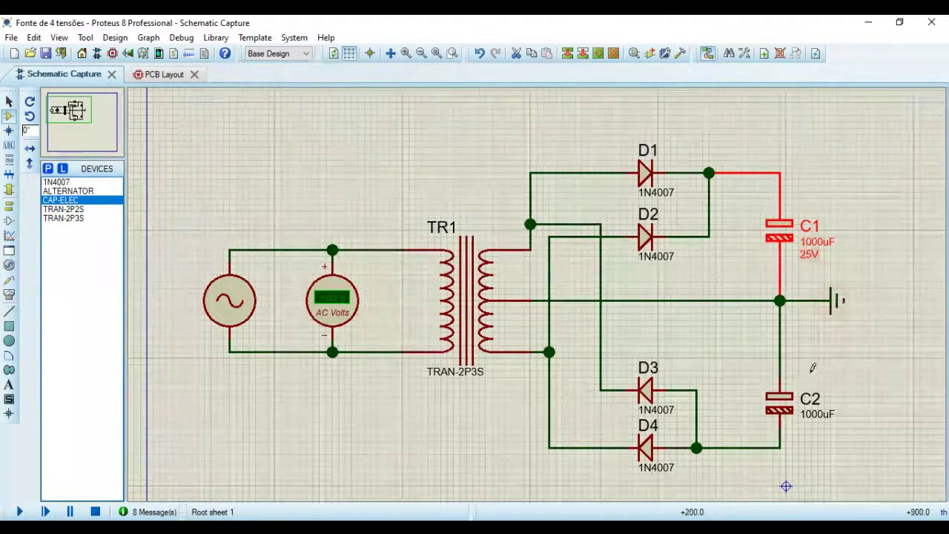
Add 25V to C2's other properties as its voltage rating.
right_click(778, 400)
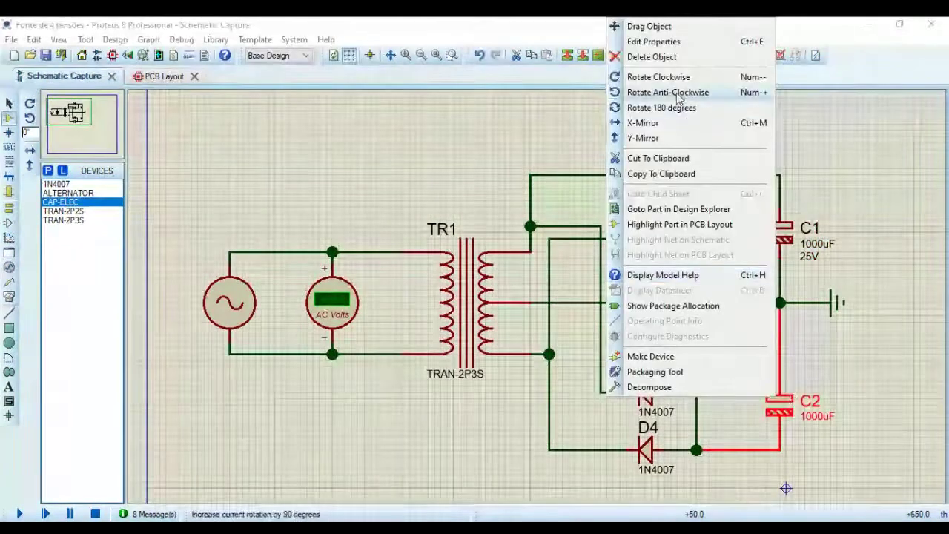
left_click(665, 45)
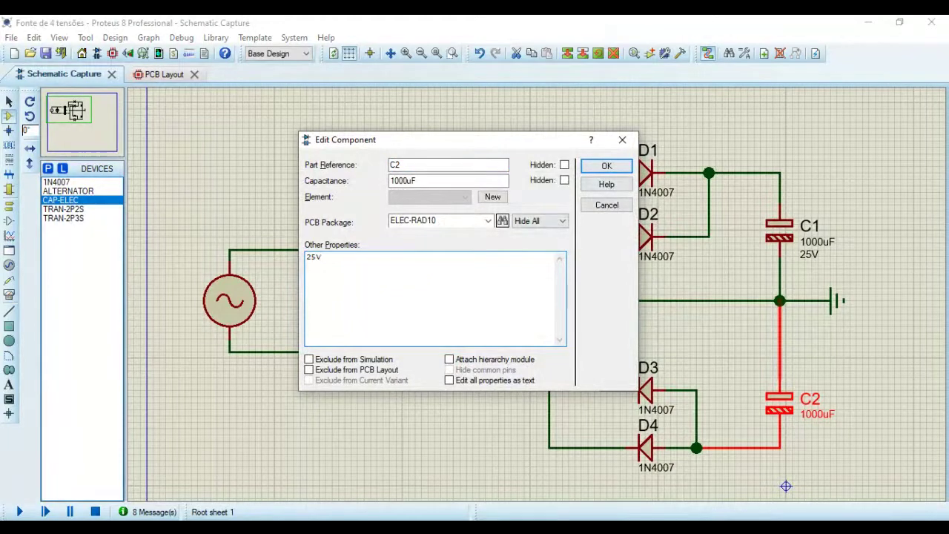
left_click(606, 166)
left_click(868, 388)
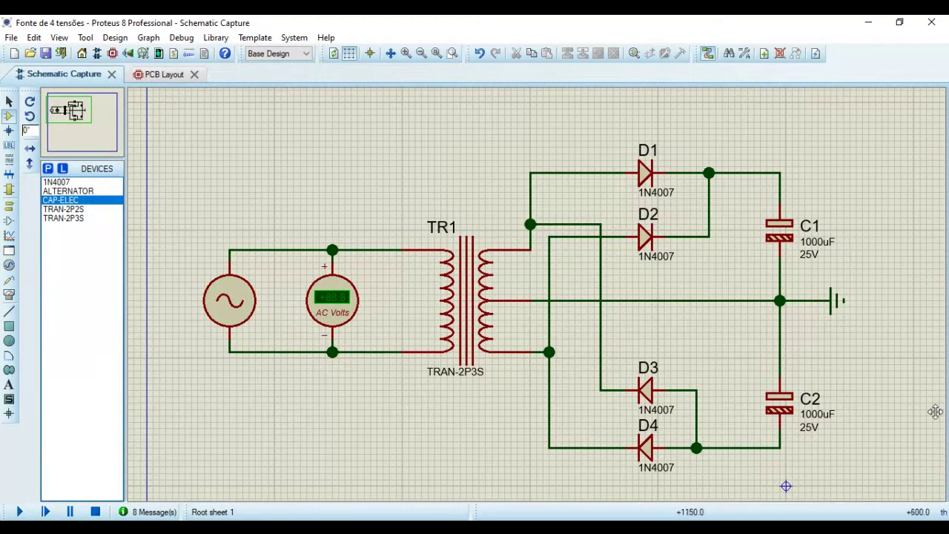
Place a DC voltmeter beyond capacitor C1 on the positive side of the supply.
left_click_drag(935, 412, 841, 404)
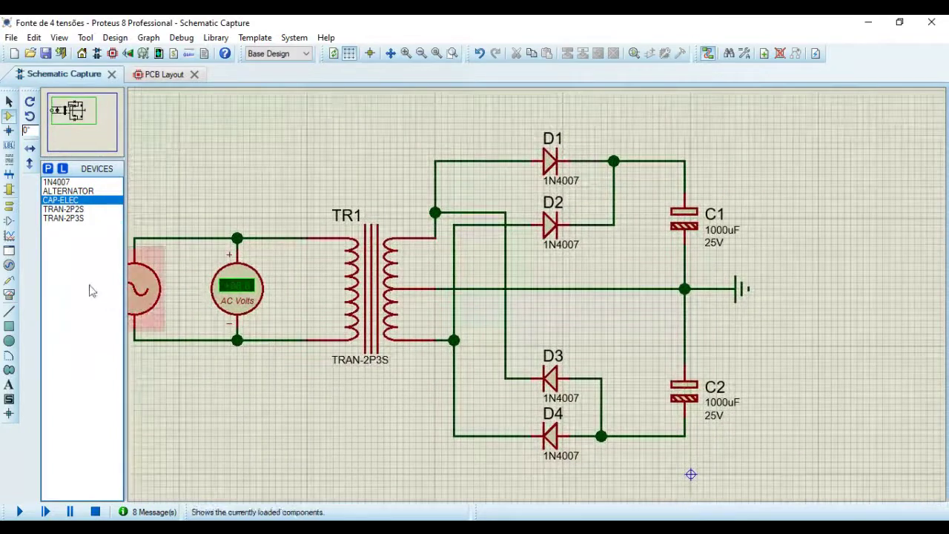
left_click(9, 296)
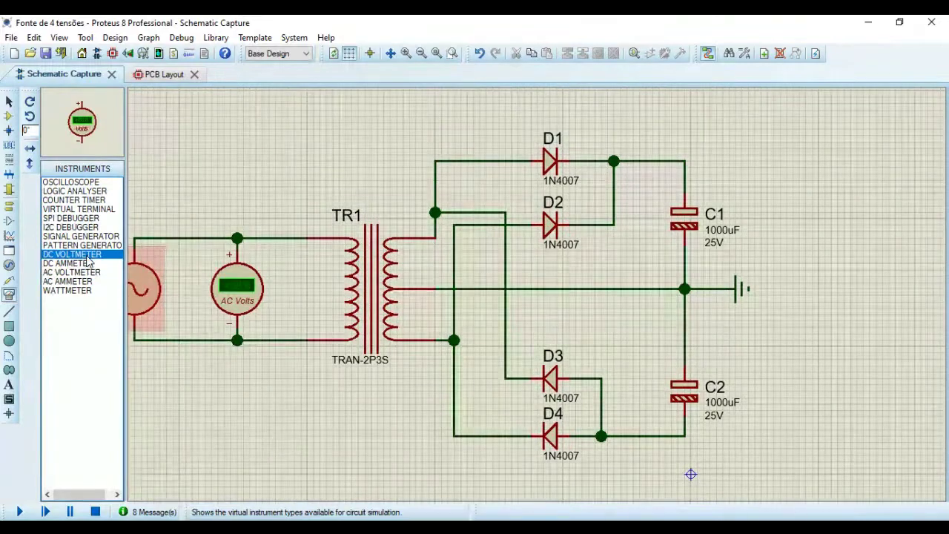
left_click(88, 255)
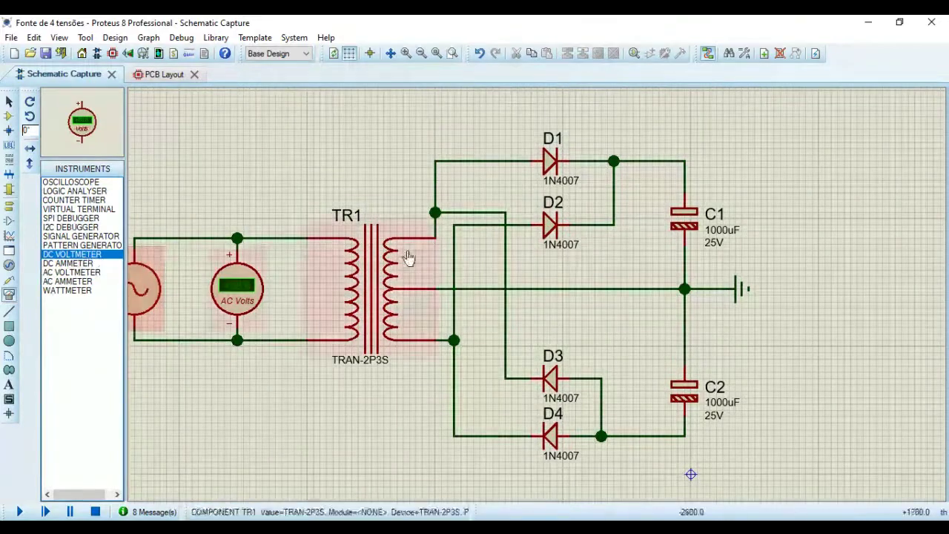
left_click(818, 197)
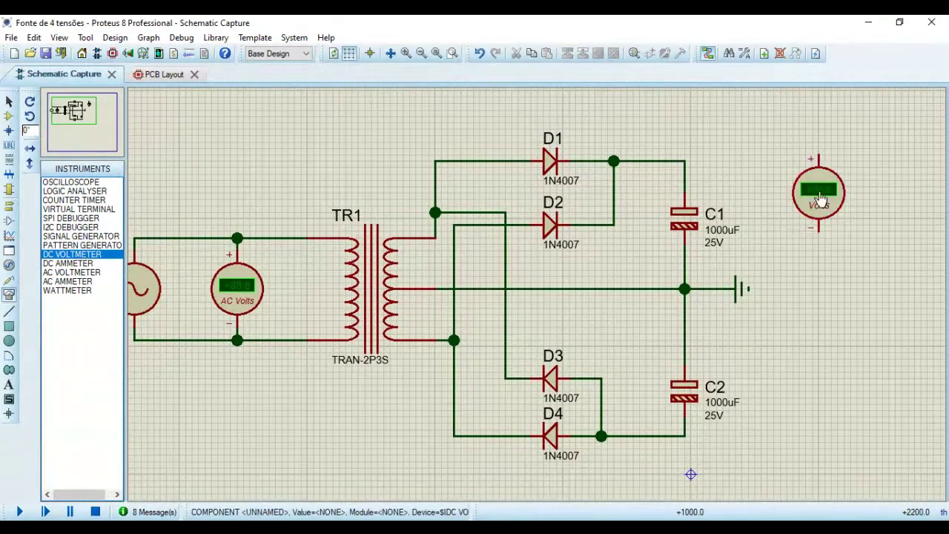
Wire the DC voltmeter across C1, positive terminal to the D1–D2 output and negative terminal to the ground side.
left_click(817, 152)
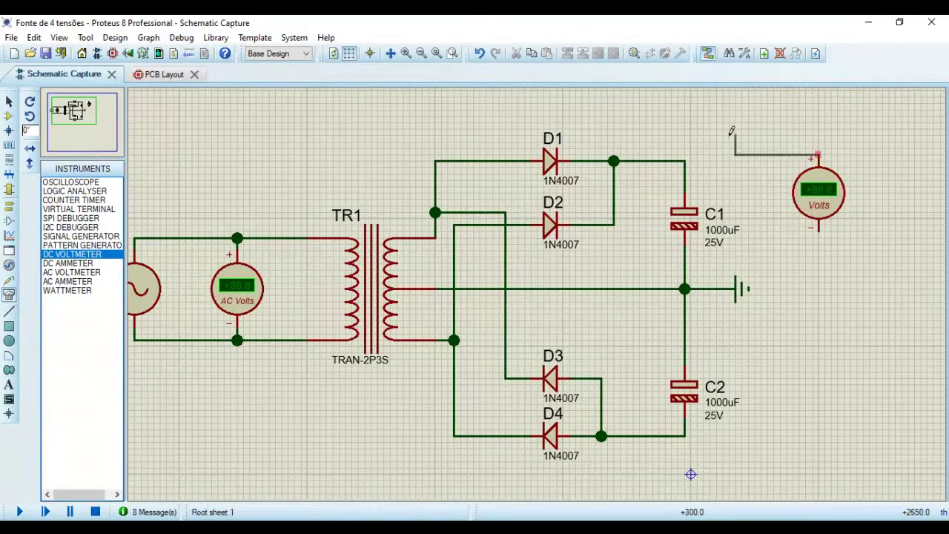
left_click(685, 155)
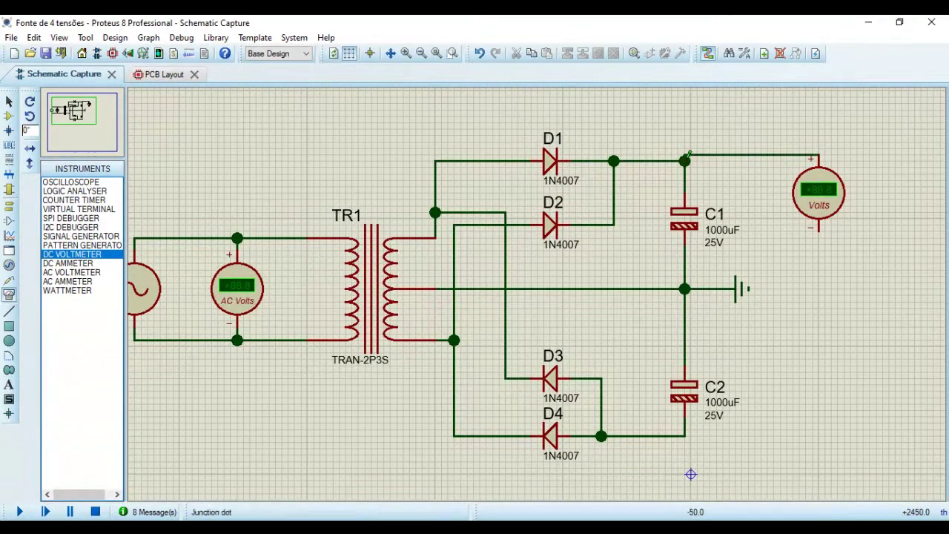
left_click(819, 229)
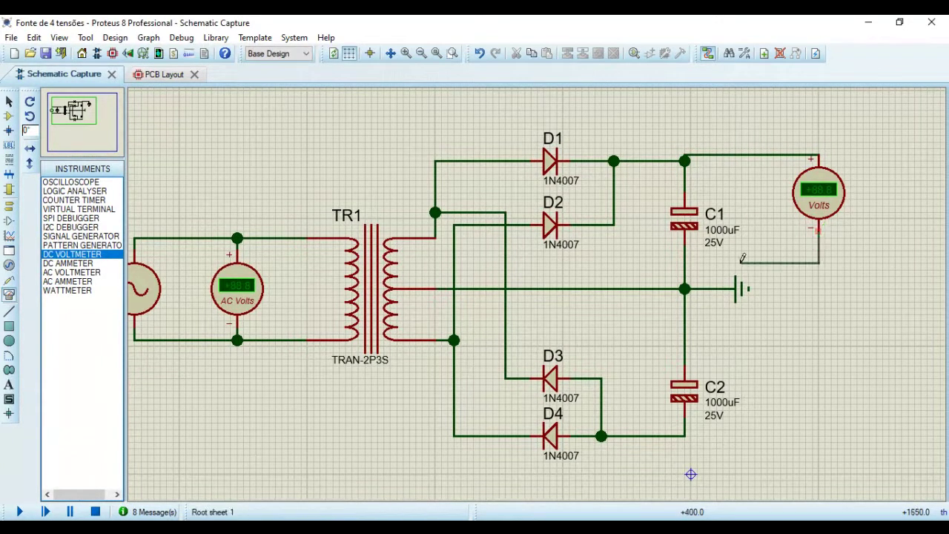
left_click(685, 261)
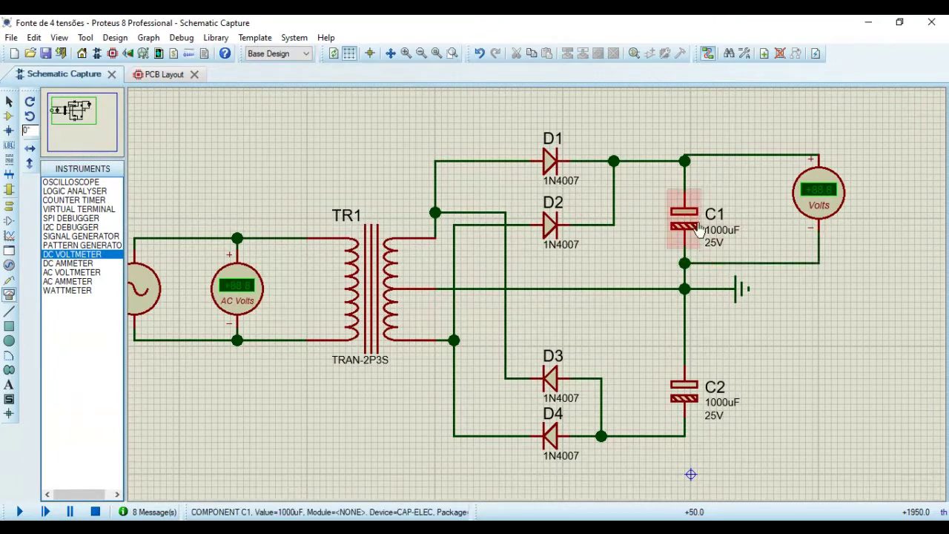
Place a second DC voltmeter beyond capacitor C2, aligned beneath the first voltmeter.
left_click(806, 387)
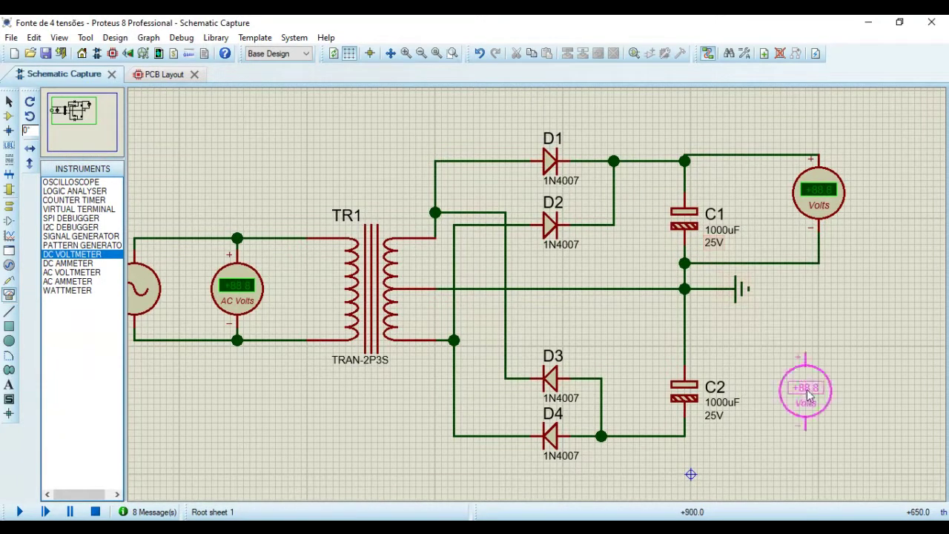
left_click(818, 379)
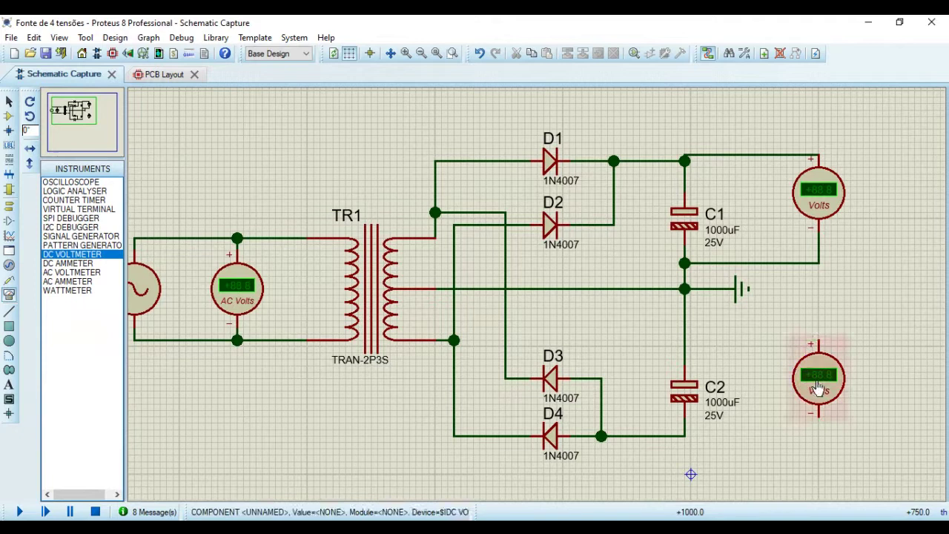
Wire the second voltmeter across C2, positive terminal to the ground side and negative terminal to the D3–D4 output.
left_click(817, 339)
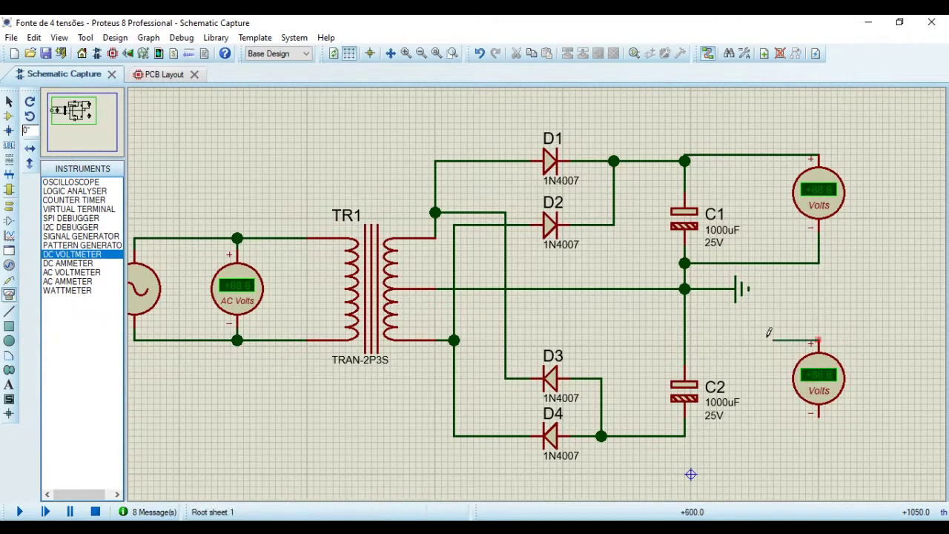
left_click(684, 340)
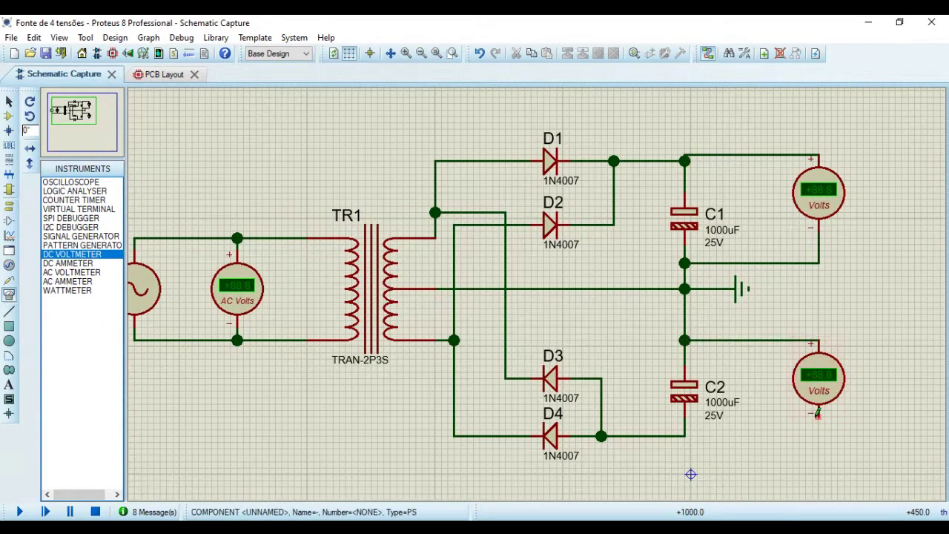
left_click(817, 415)
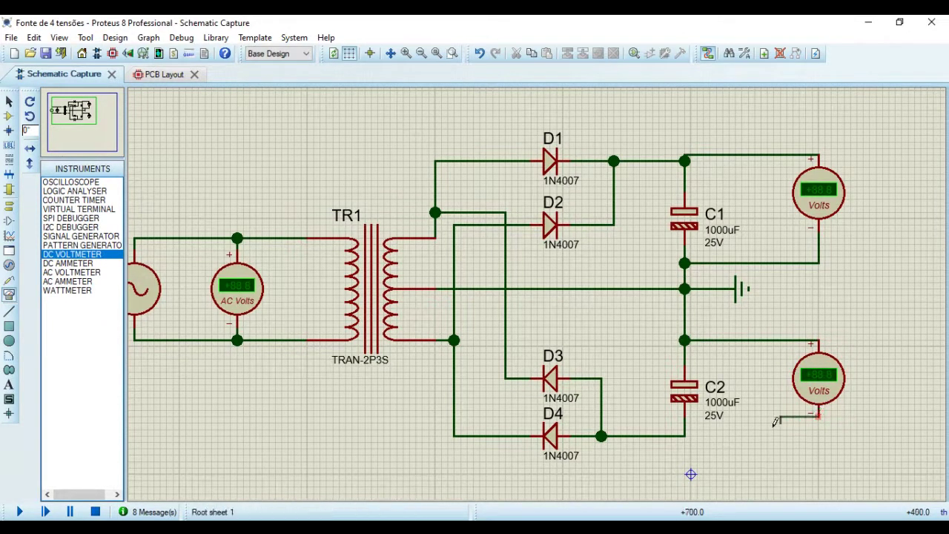
left_click(685, 435)
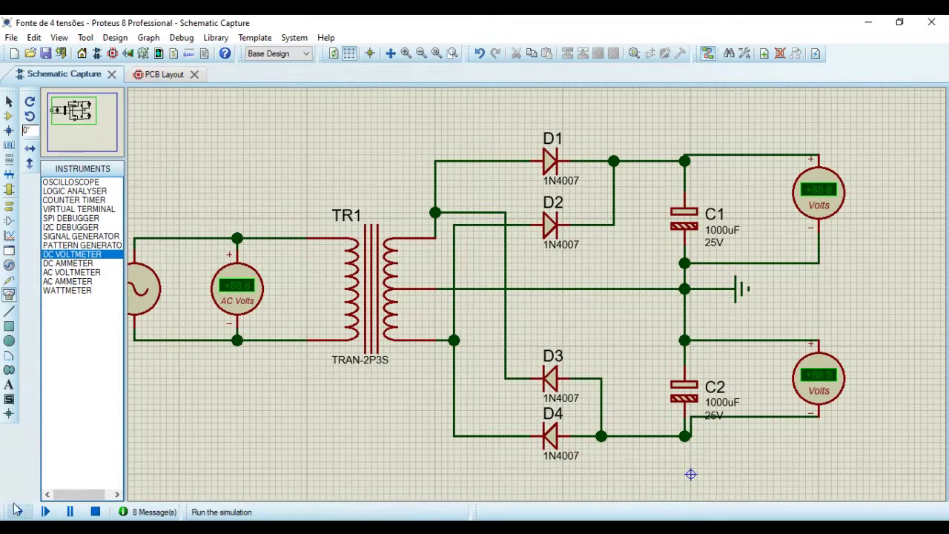
Run the simulation to read the DC voltages across C1 and C2, and stop it.
left_click(18, 512)
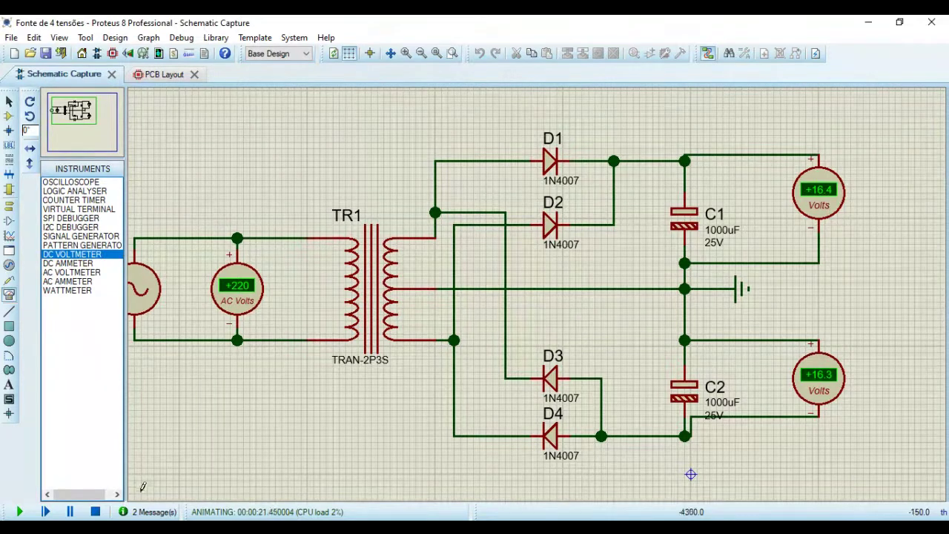
left_click(95, 511)
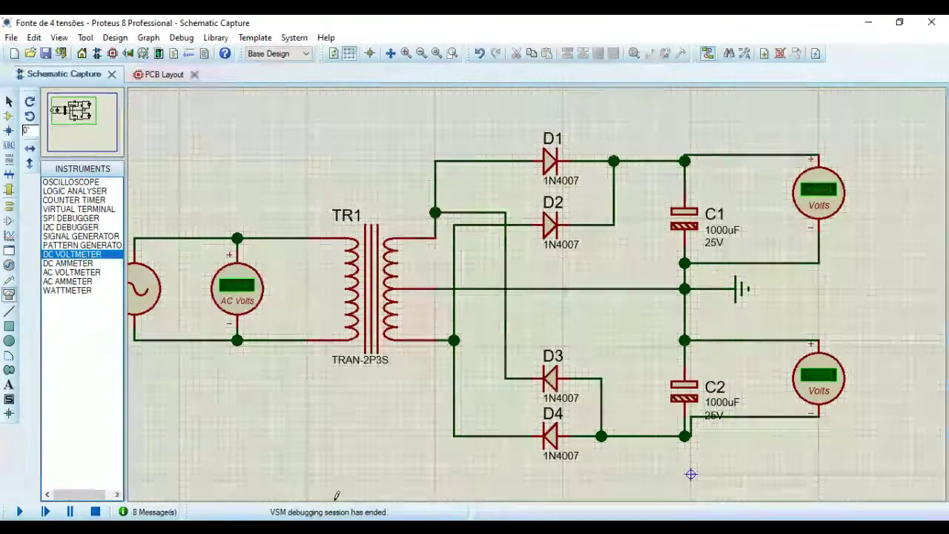
Delete both wires connecting the second voltmeter across C2.
right_click(767, 338)
right_click(768, 338)
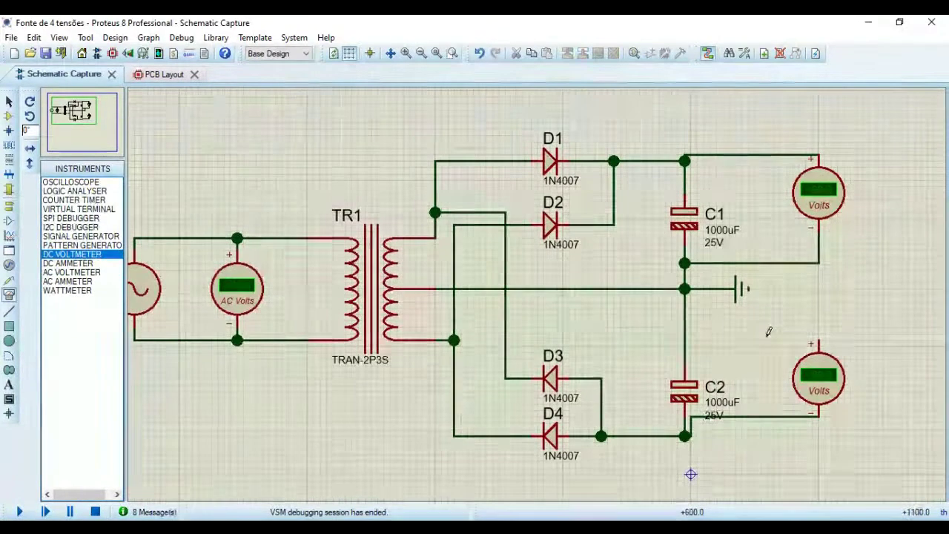
right_click(766, 414)
right_click(766, 414)
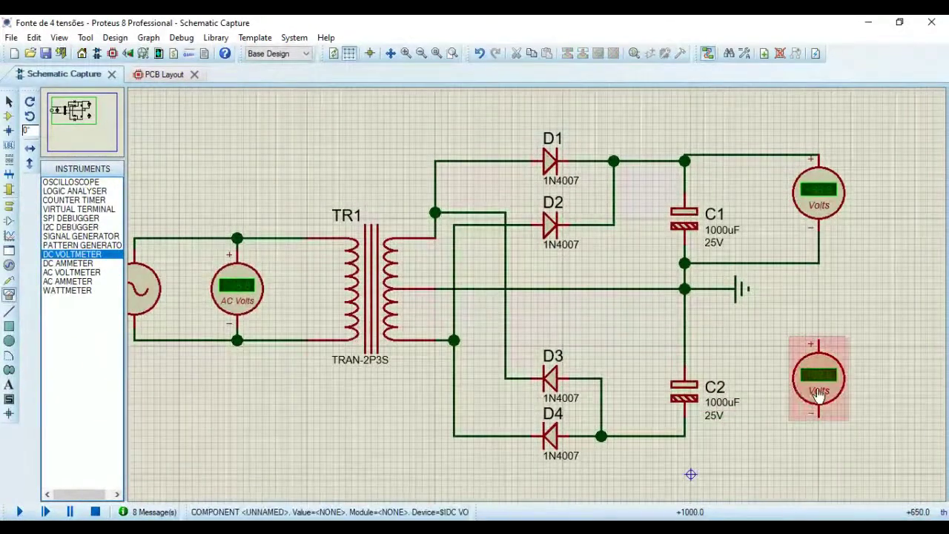
Flip the second DC voltmeter with Y-Mirror so its negative terminal faces the ground line.
right_click(816, 382)
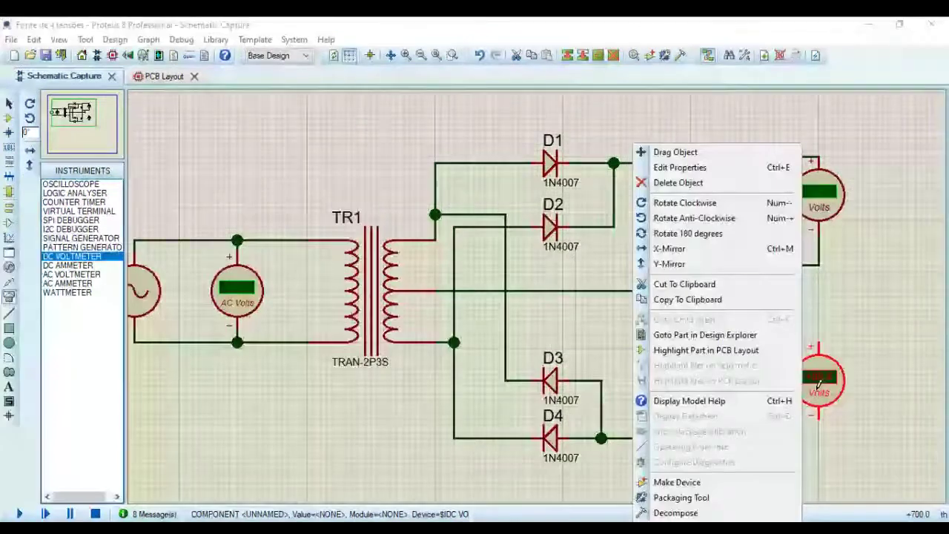
left_click(669, 264)
left_click(916, 310)
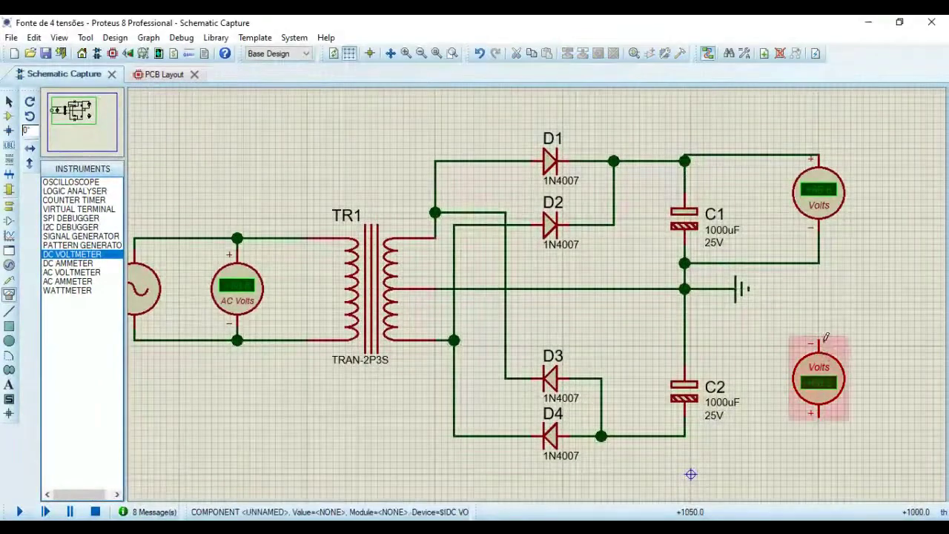
Wire the flipped voltmeter's negative terminal to the ground side of C2 and its positive terminal to the D3–D4 output.
left_click(816, 318)
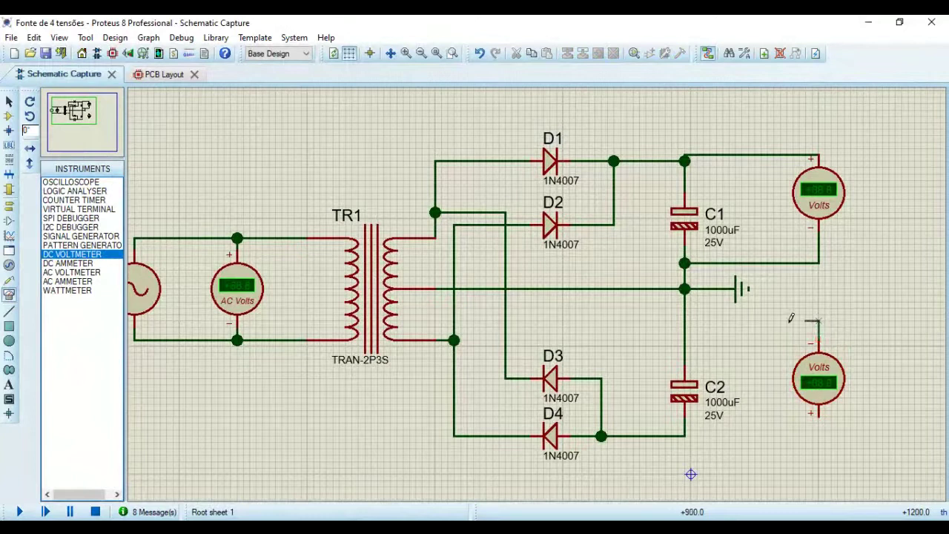
left_click(684, 320)
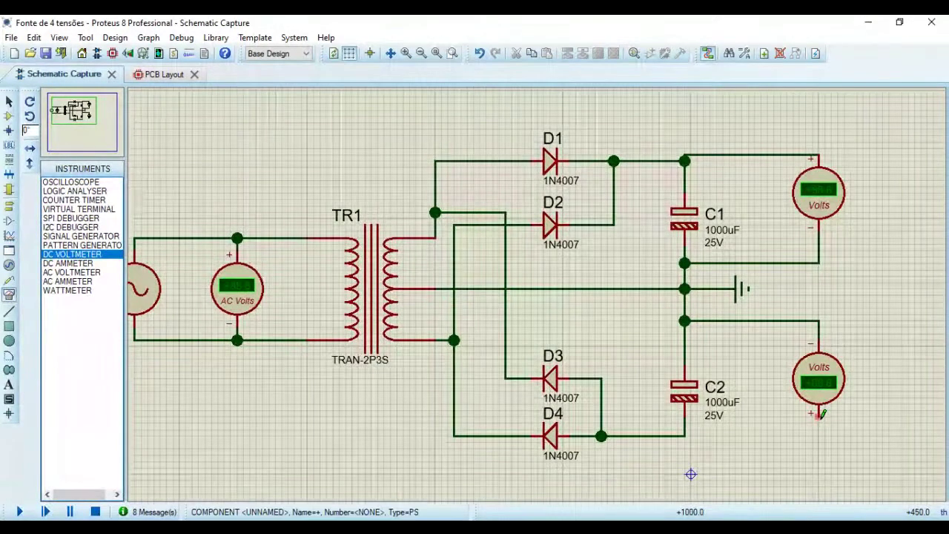
left_click(820, 414)
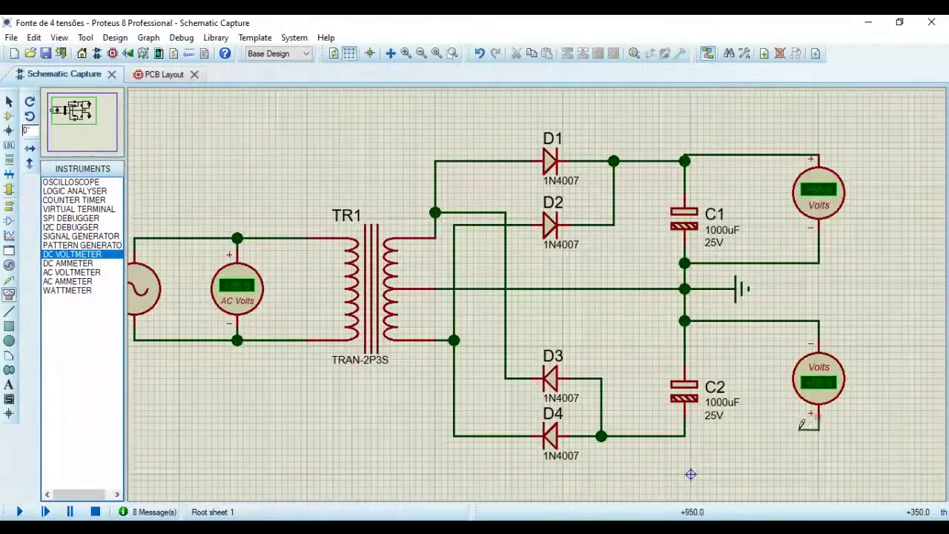
left_click(684, 435)
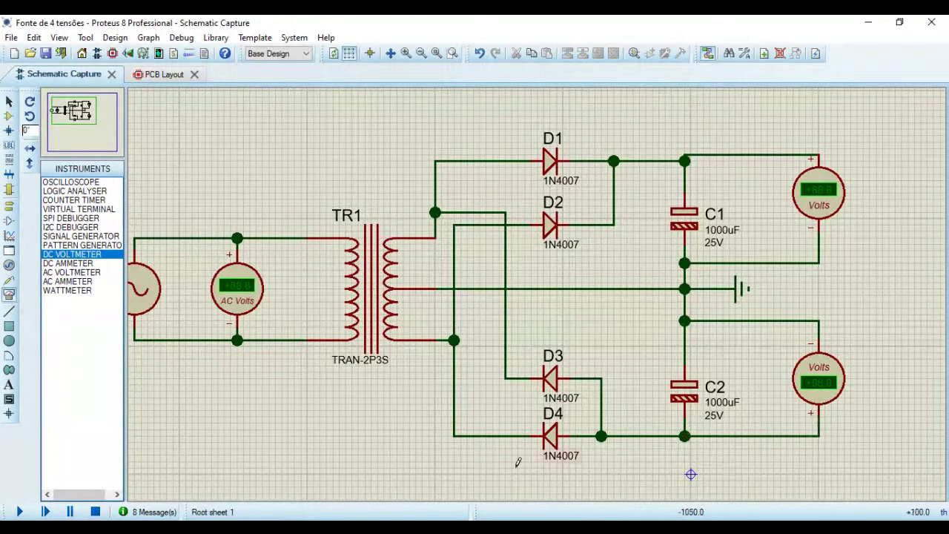
Run the simulation again to check the voltage polarity on the positive and negative rails.
left_click(20, 511)
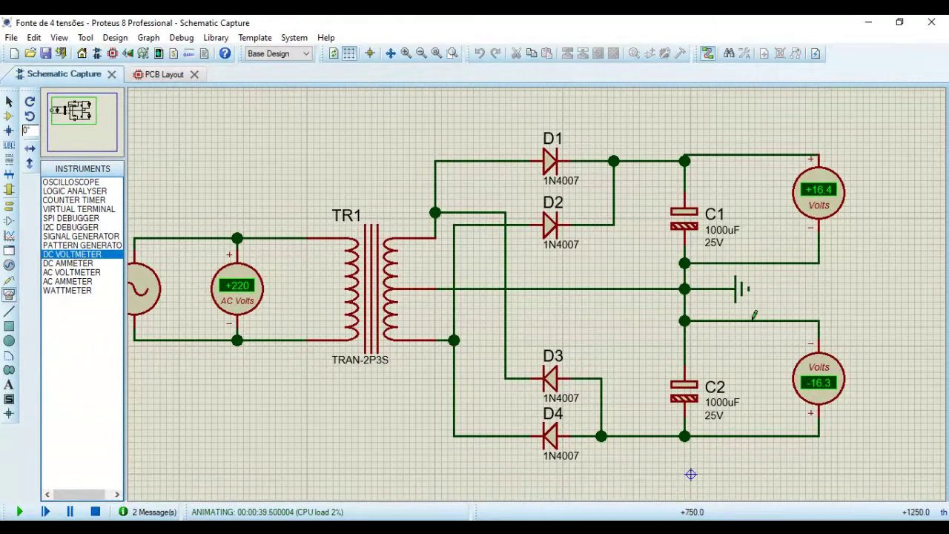
Stop the running simulation and place an oscilloscope beside the two DC voltmeters.
left_click(95, 511)
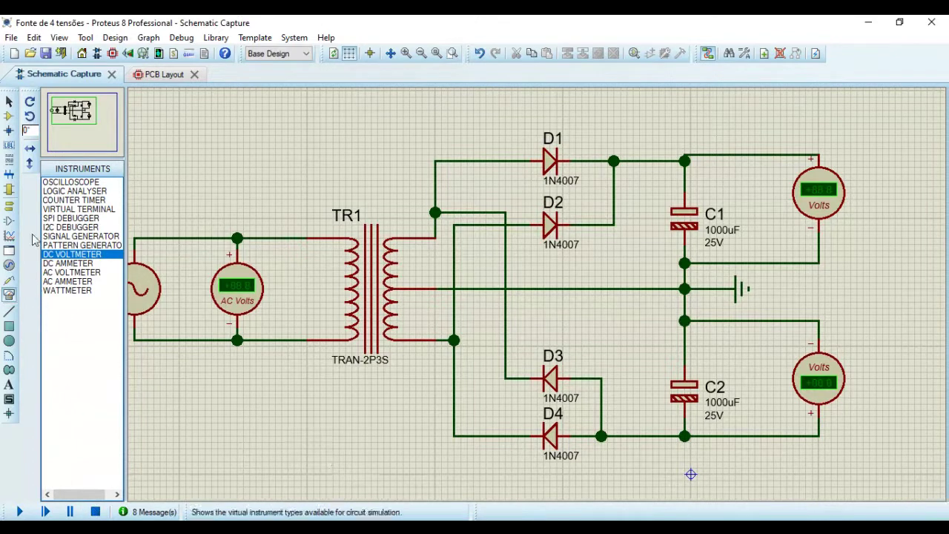
left_click(72, 182)
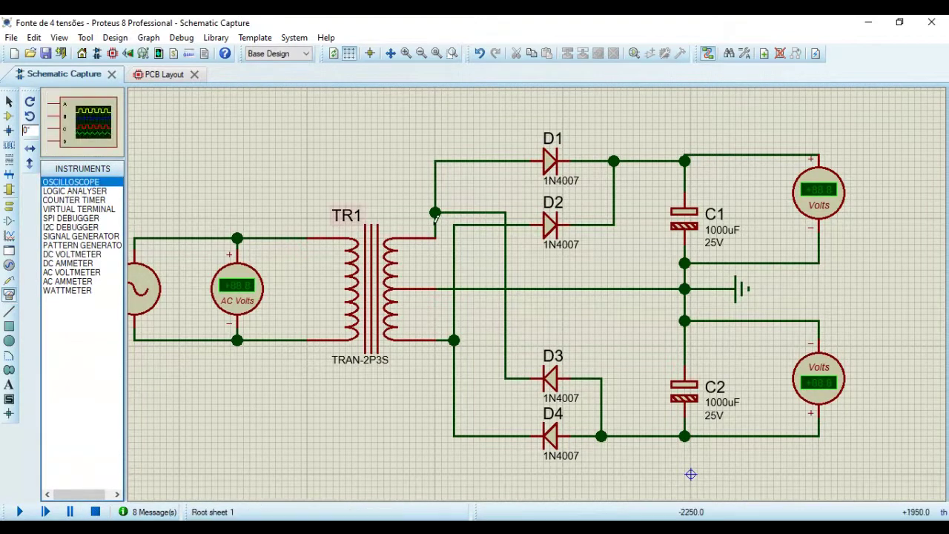
left_click(879, 270)
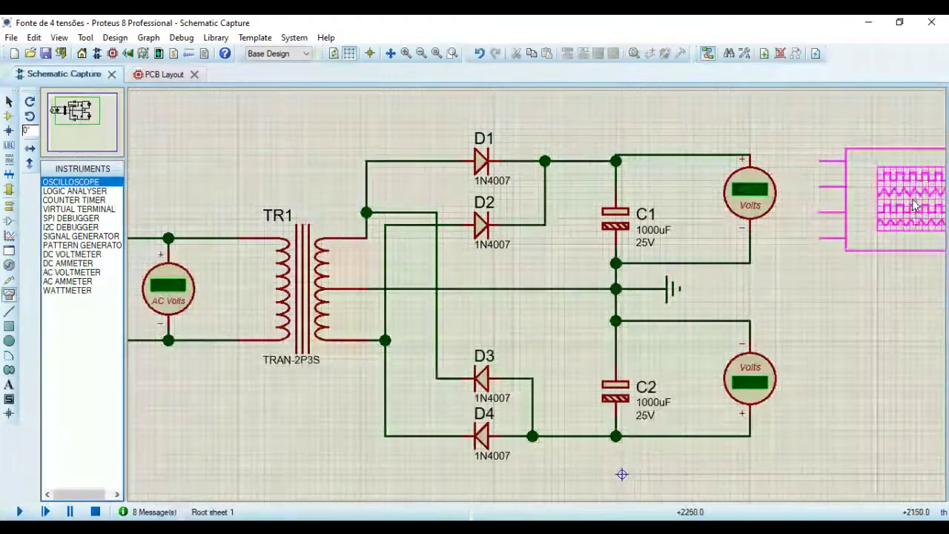
left_click(934, 205)
Wire oscilloscope channel A to the upper end of TR1's secondary and channel B to its lower end.
left_click(820, 158)
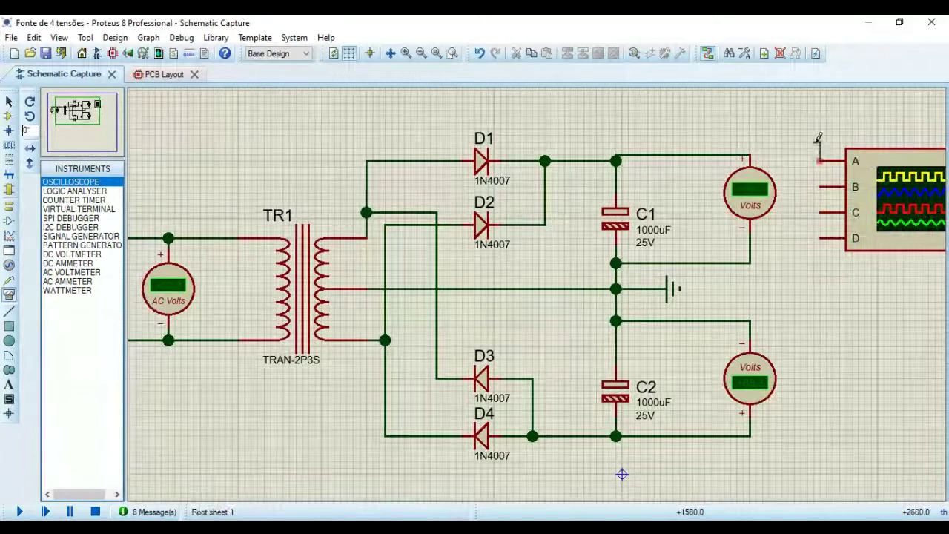
left_click(367, 159)
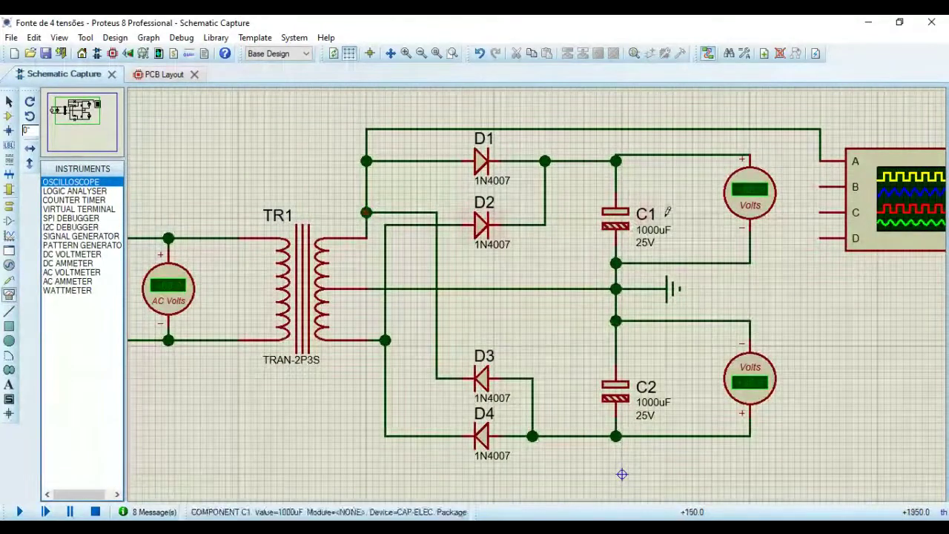
left_click(821, 186)
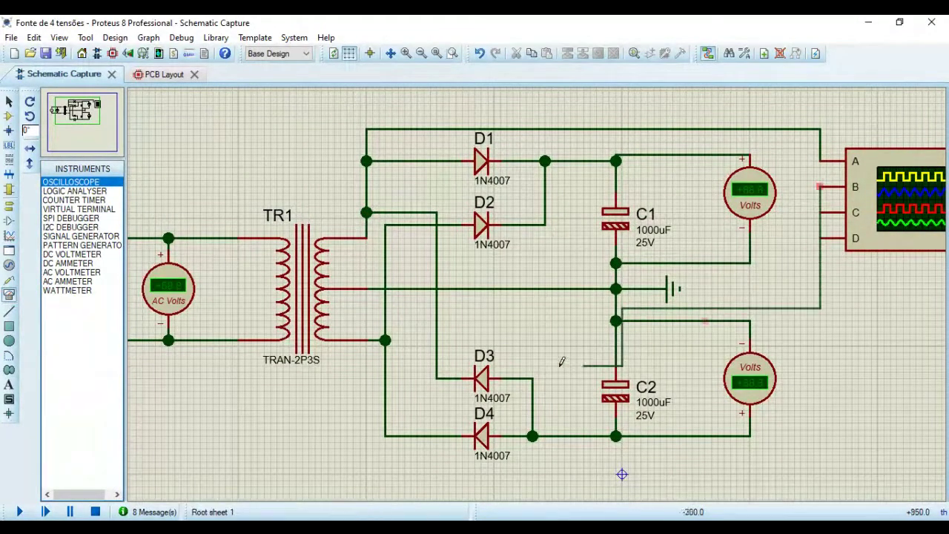
left_click(386, 339)
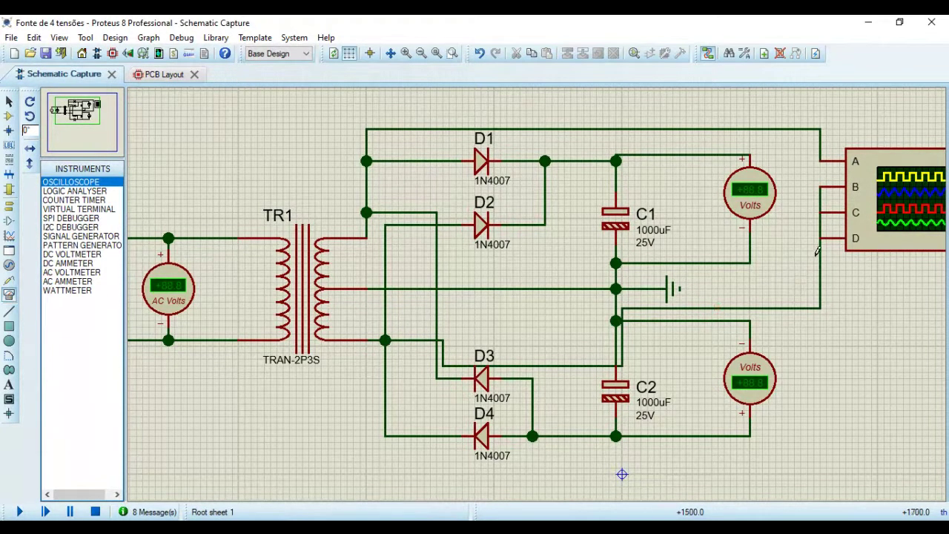
Shift the vertical segment of the channel B wire away from the oscilloscope's C and D pins.
left_click(9, 100)
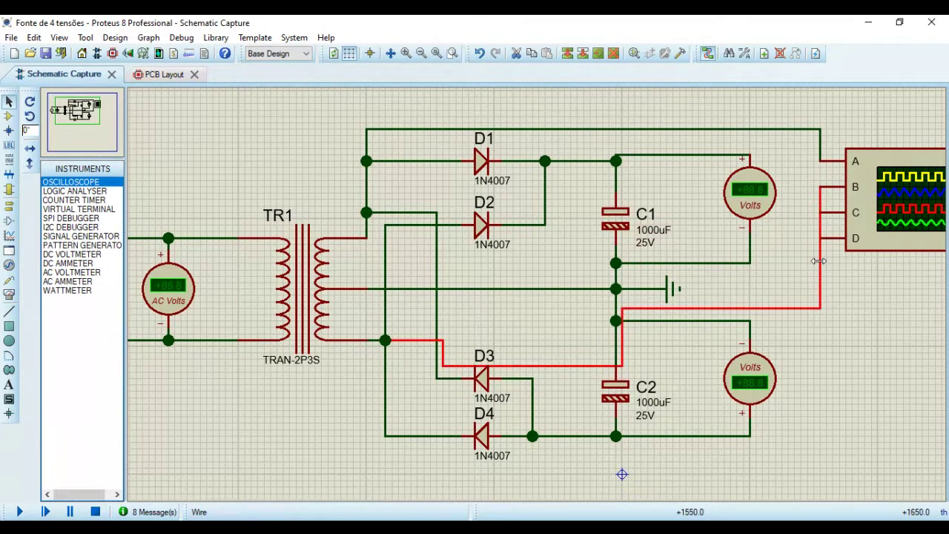
left_click_drag(819, 261, 800, 266)
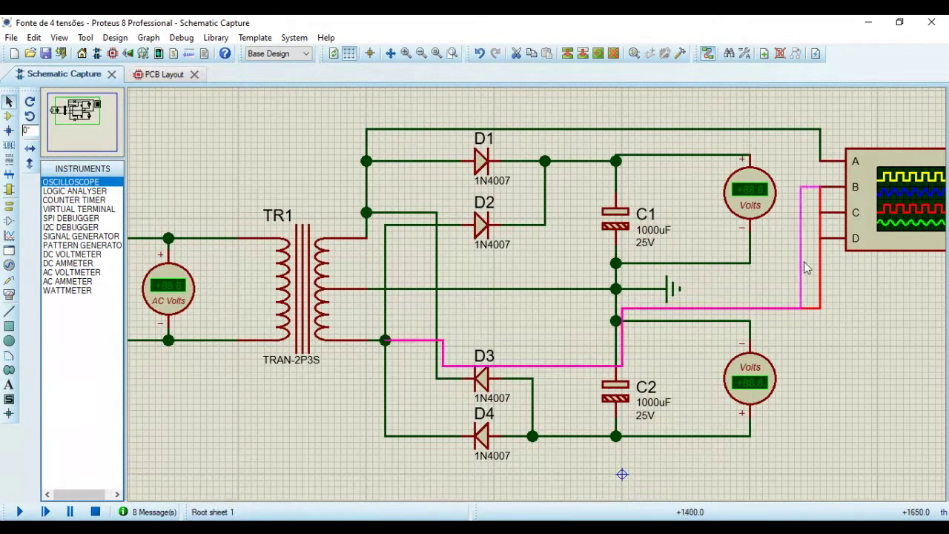
left_click(836, 301)
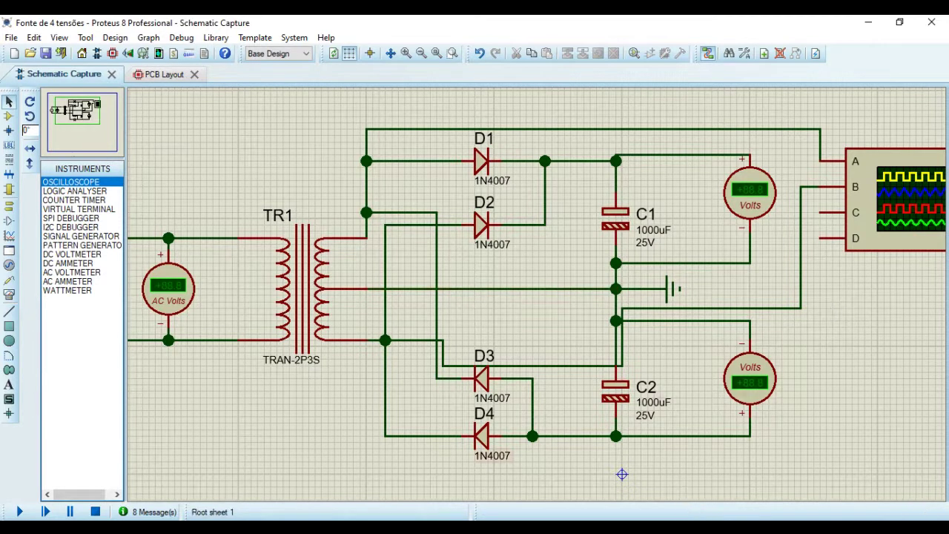
Run the simulation and view both waveforms with channel A and B positions at 0 and a 2 ms timebase.
left_click(19, 512)
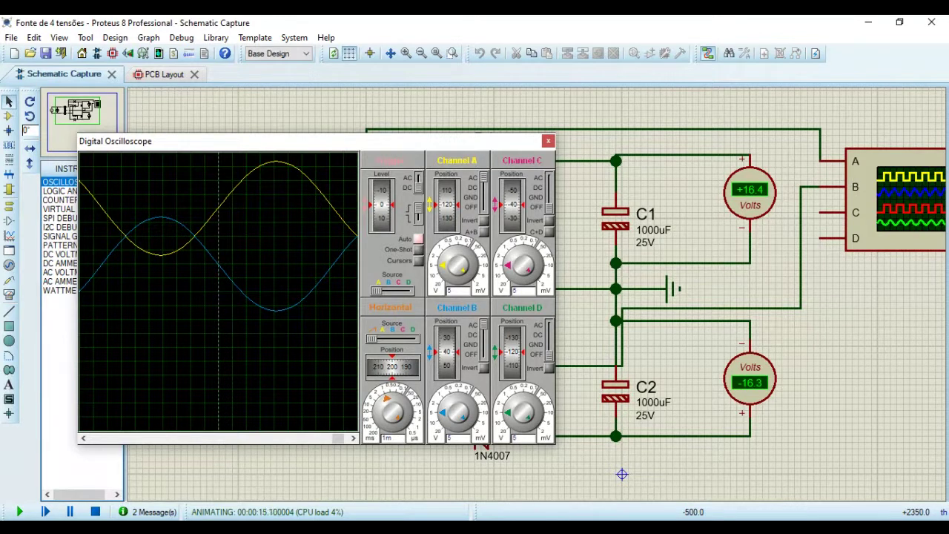
left_click_drag(447, 205, 447, 337)
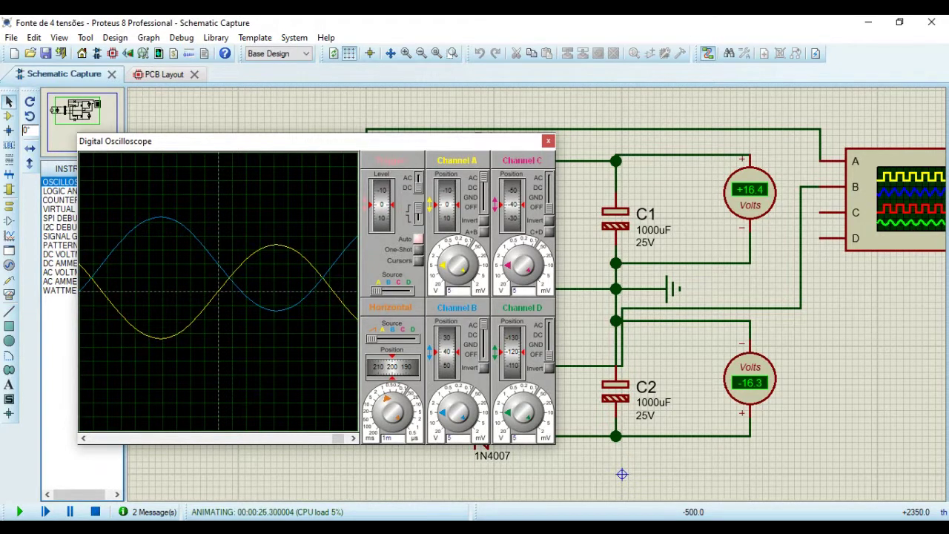
left_click_drag(447, 340, 447, 368)
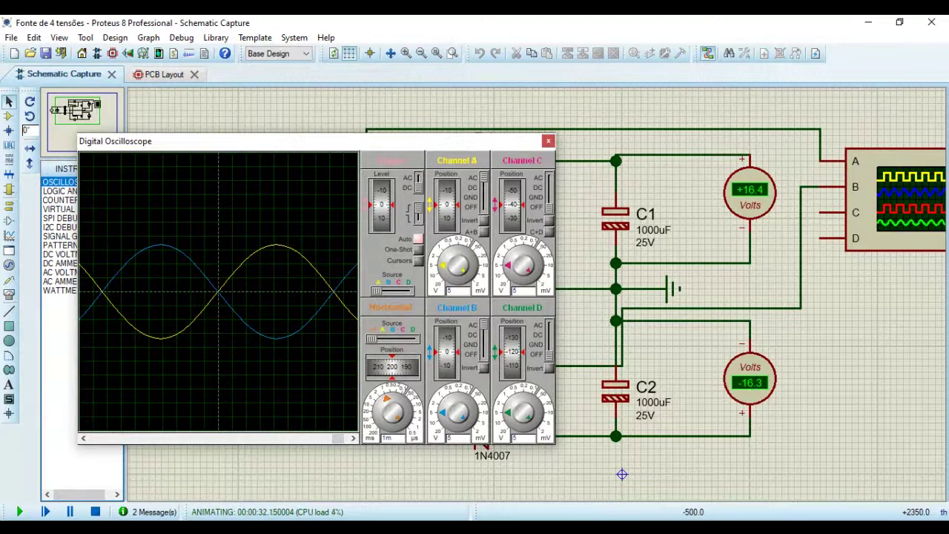
left_click(392, 410)
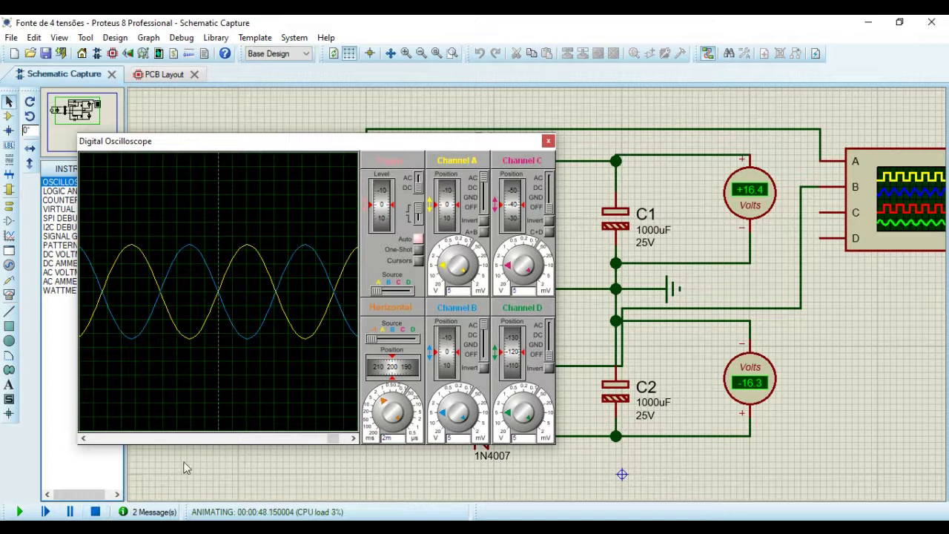
Stop the simulation and delete the oscilloscope together with its channel wires.
left_click(95, 511)
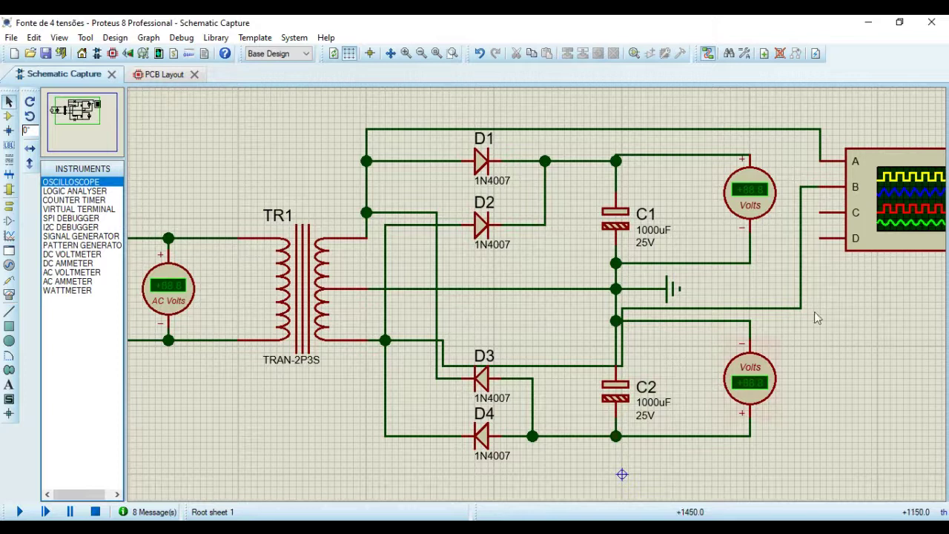
right_click(877, 226)
right_click(878, 225)
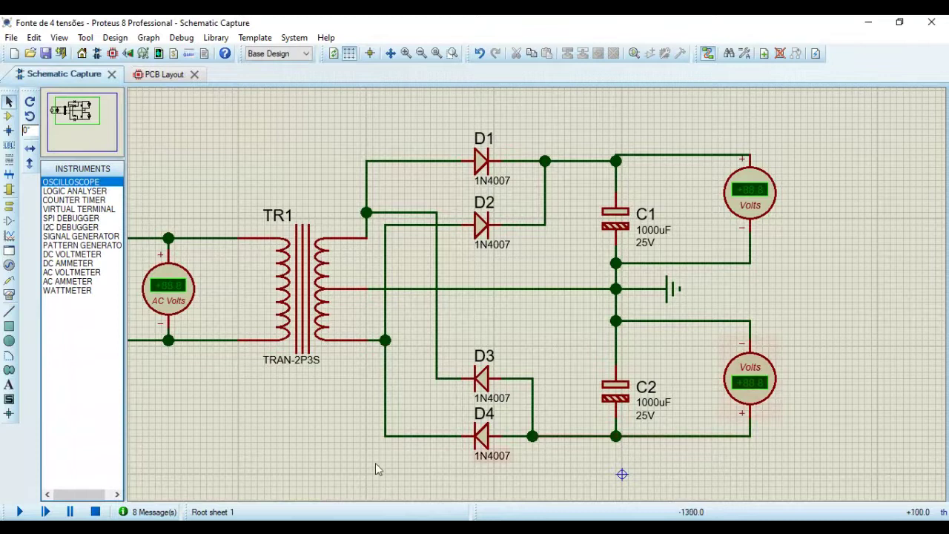
Simulate the circuit without the oscilloscope to read the voltmeters, and stop the simulation.
left_click(19, 511)
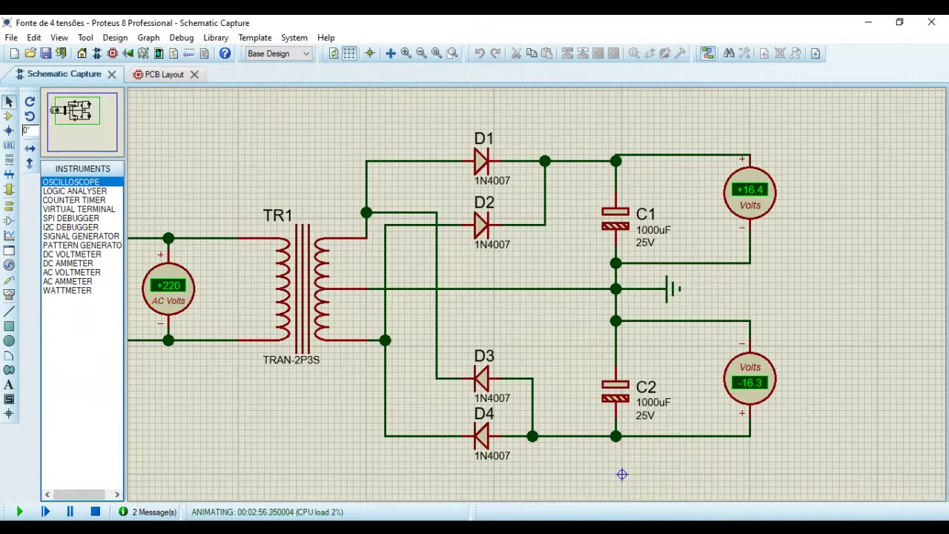
left_click(96, 511)
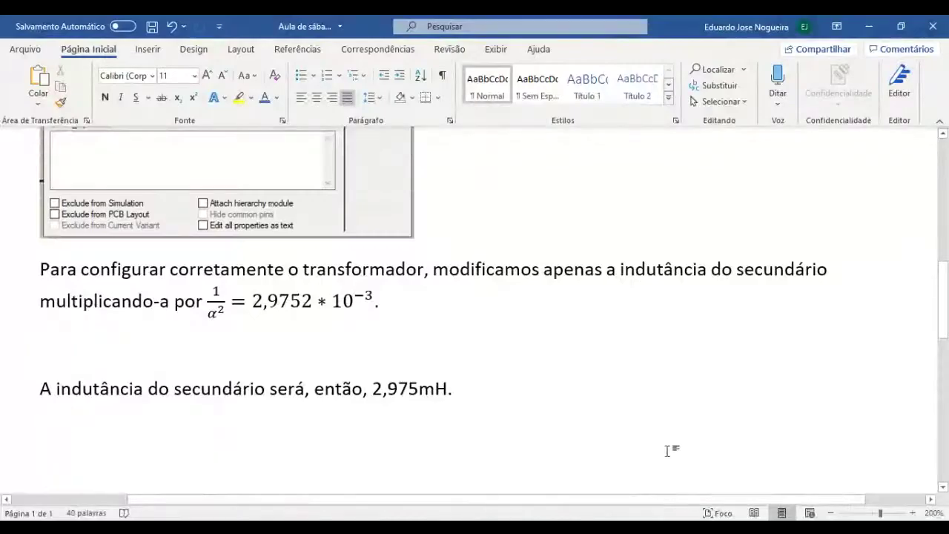
In the Word document, add the line "A figura 1 mostra nossa fonte sem os reguladores de tensão." below the secondary inductance sentence.
scroll(669, 451, "down", 1)
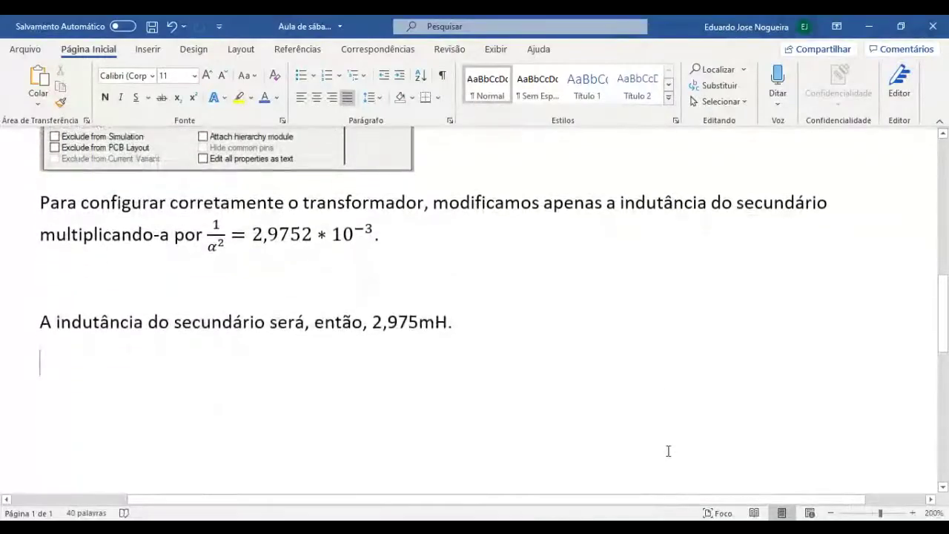
key("BackSpace")
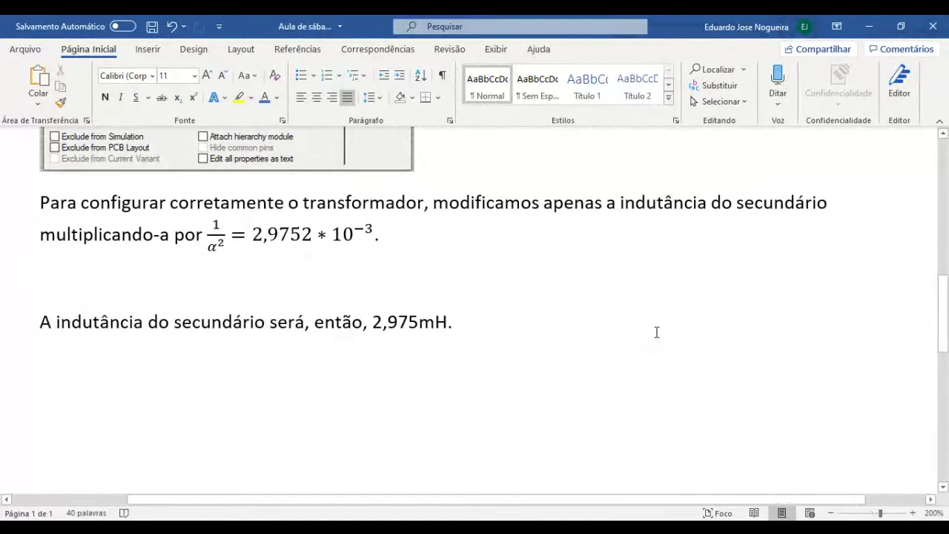
scroll(656, 332, "down", 1)
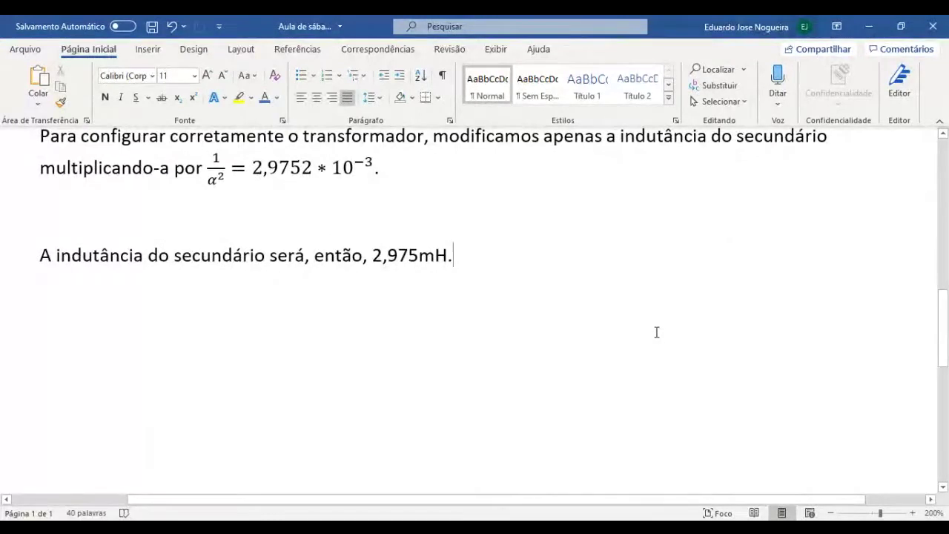
key("Return")
key("Return")
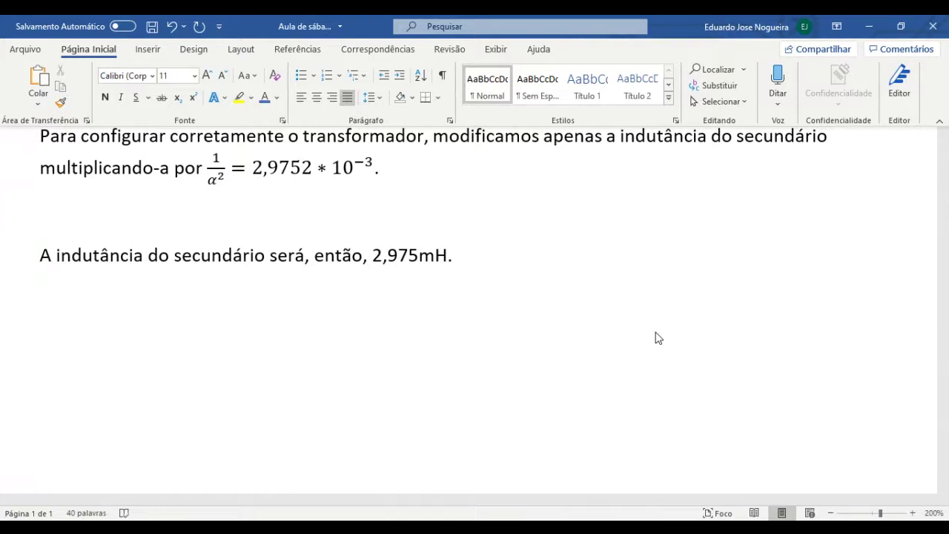
key("BackSpace")
type("A figur")
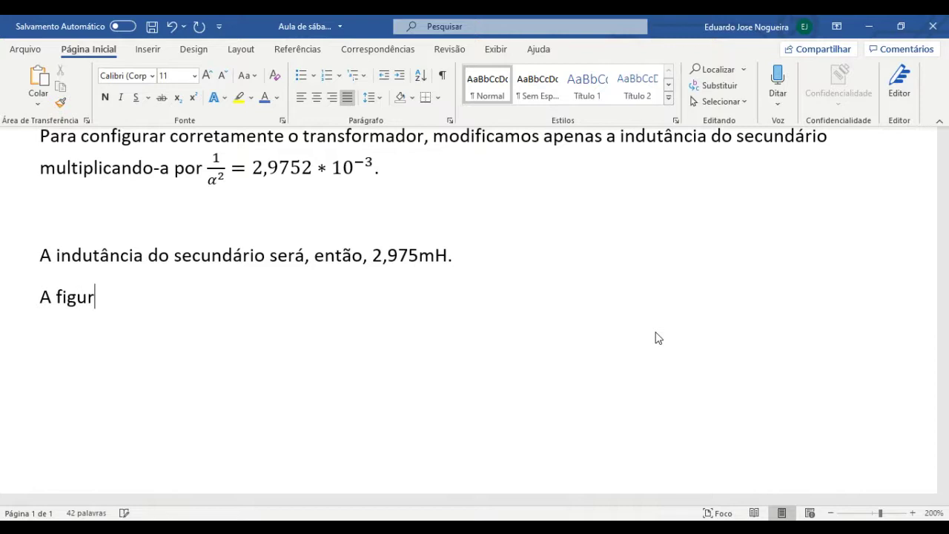
type("a 1 mostra")
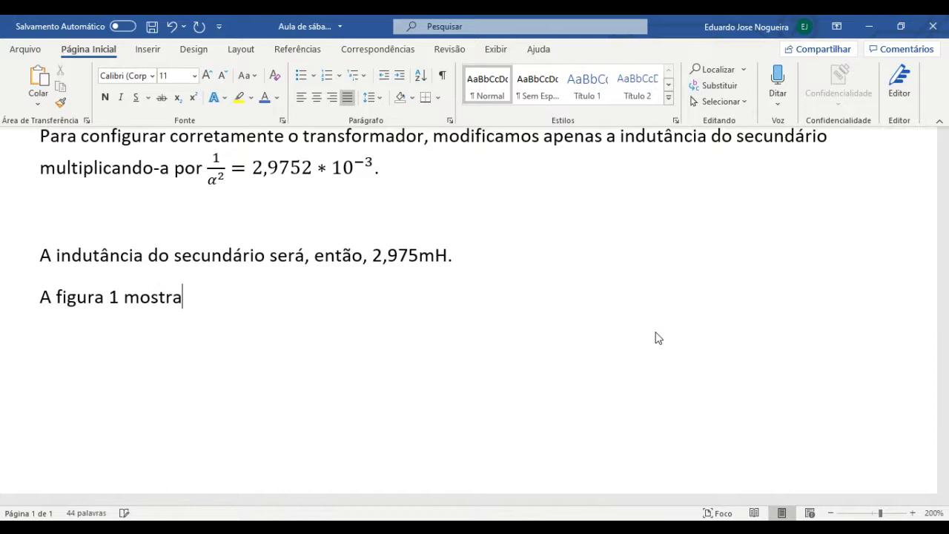
type(" nossa ")
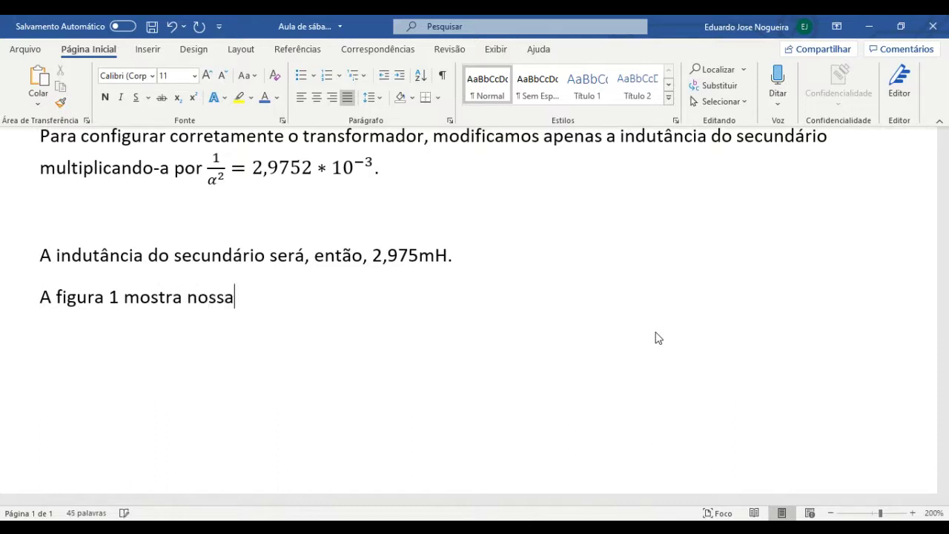
type("fon")
type("te sem")
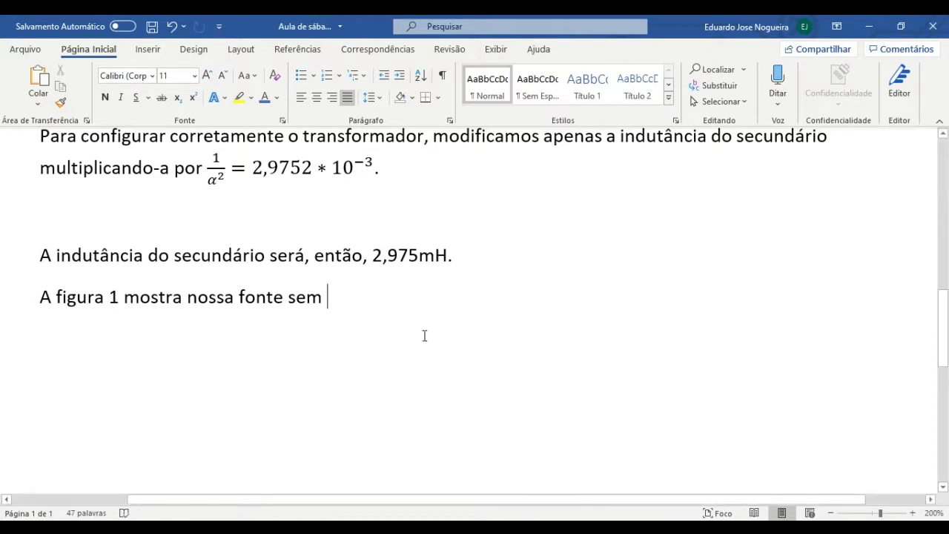
type("os r")
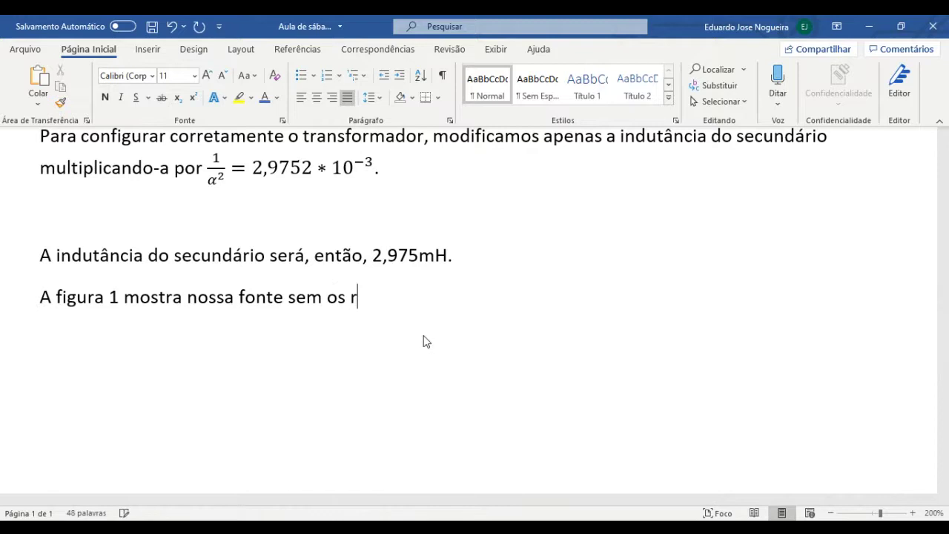
type("egulad")
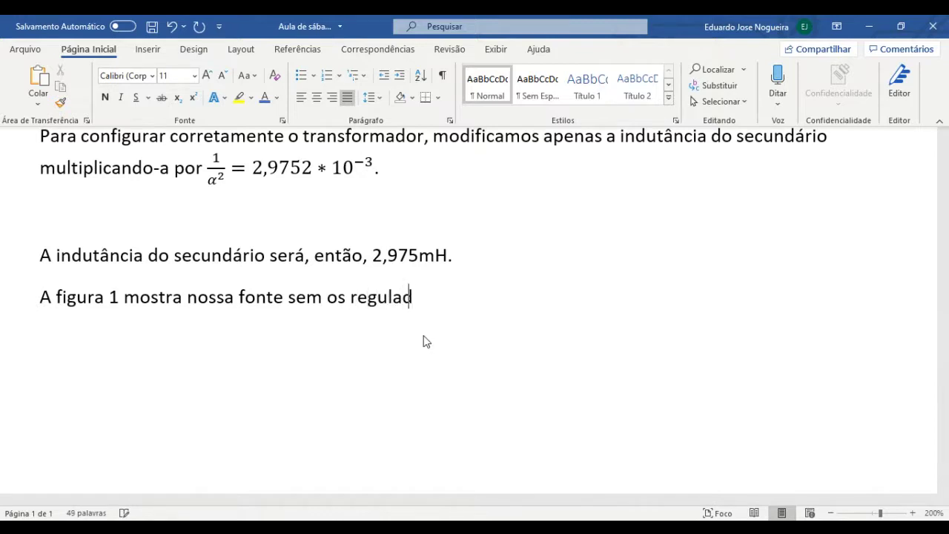
type("ores de ")
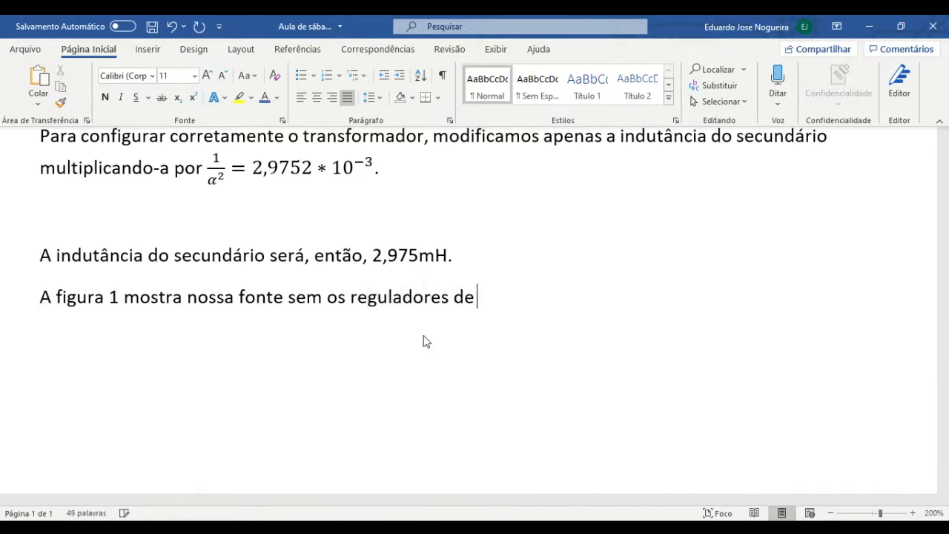
type("tensão")
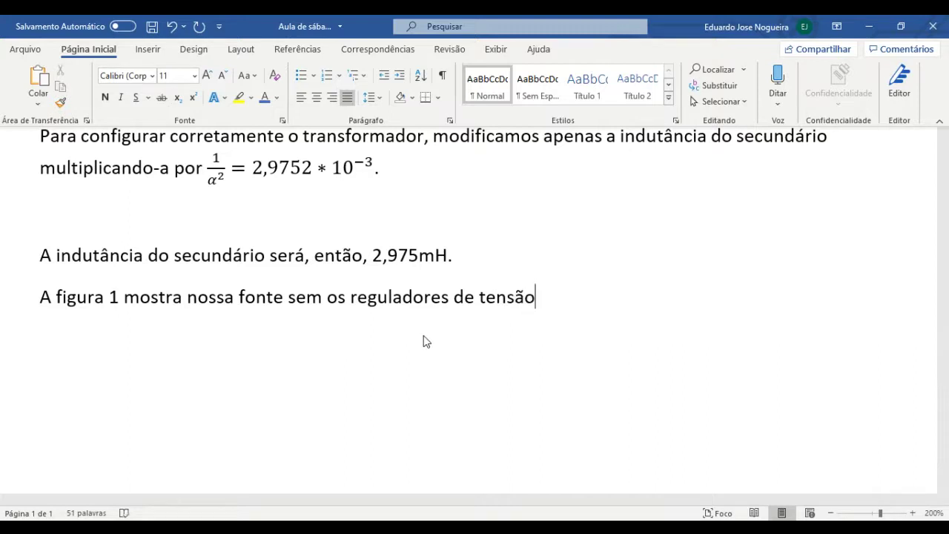
type(".")
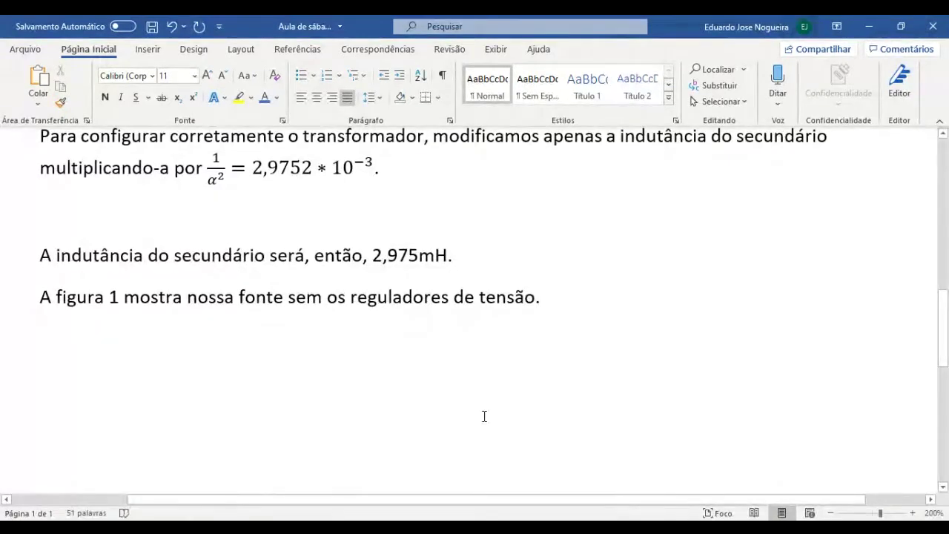
Paste the copied power supply schematic image below the new sentence, leaving an empty line between them.
key("Return")
key("Return")
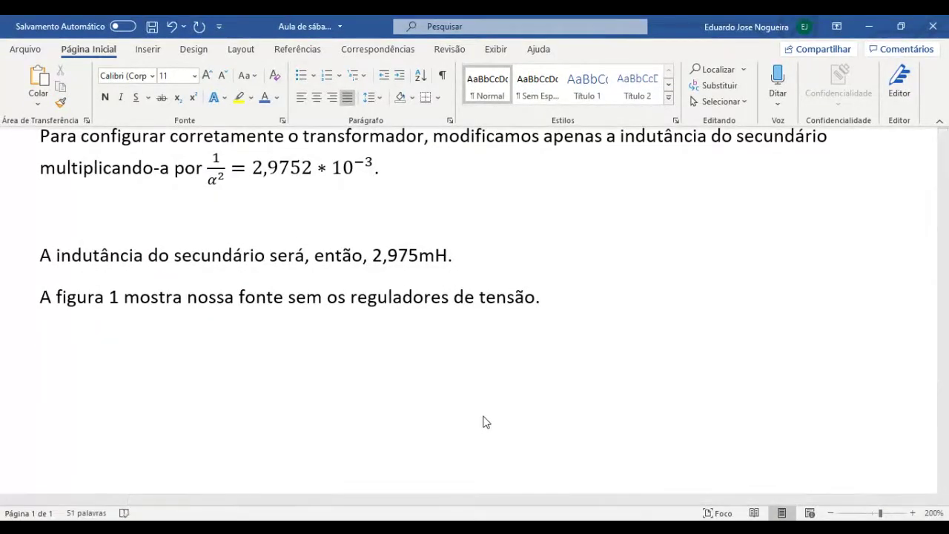
key("ctrl+v")
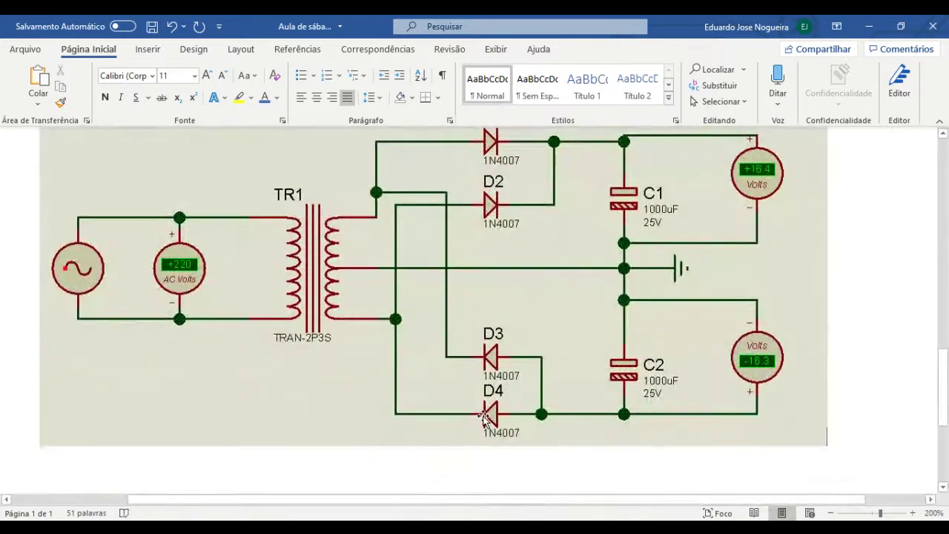
Add the caption "Figura 1: Esquema da fonte sem regulação." on the empty line above the schematic image.
scroll(483, 417, "up", 3)
left_click(228, 340)
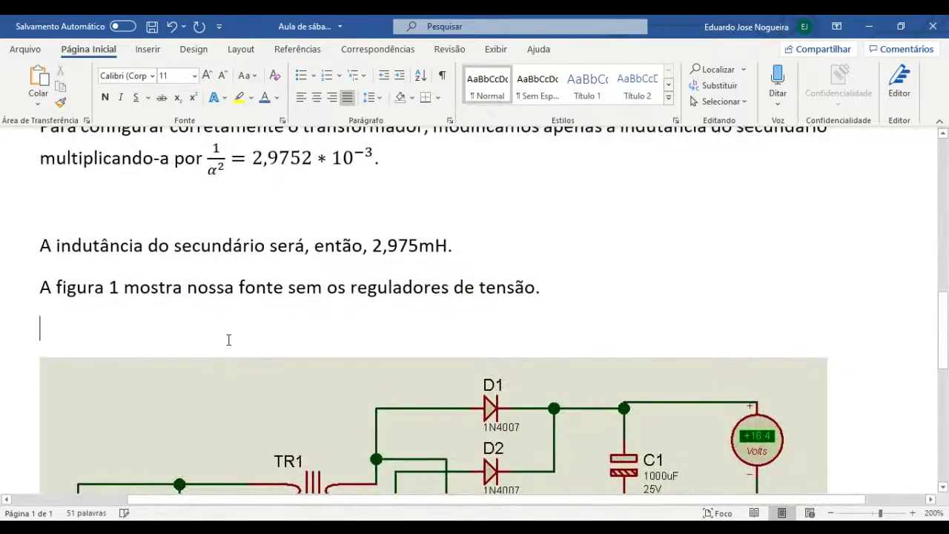
type("F")
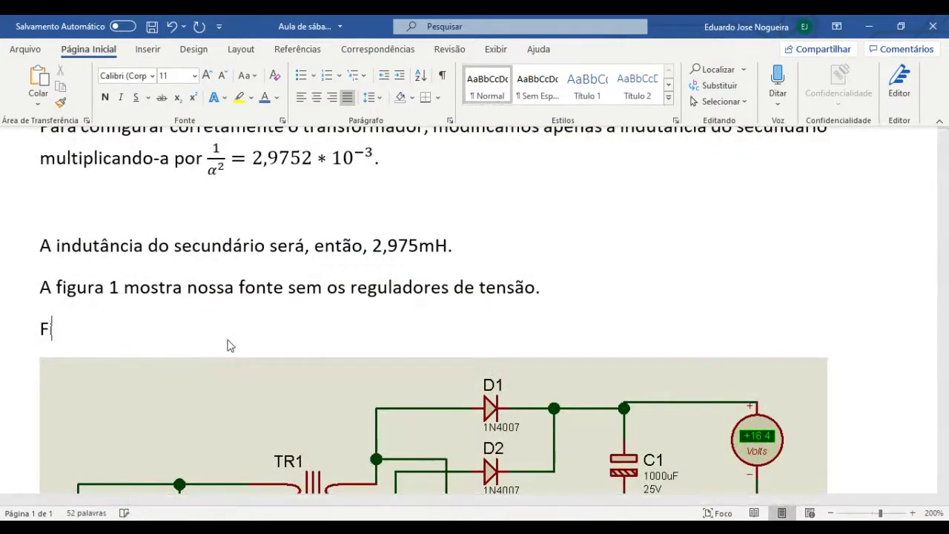
type("igura 1")
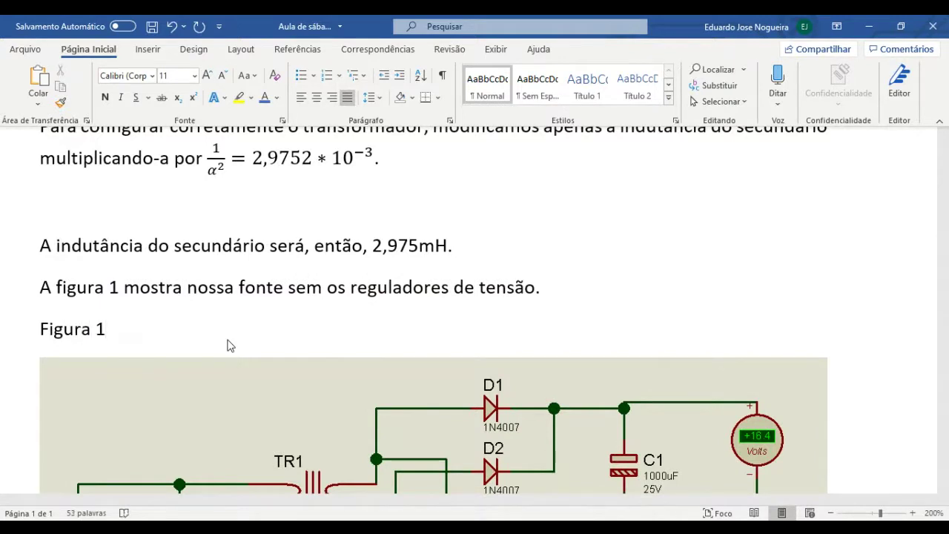
type(": Esquema")
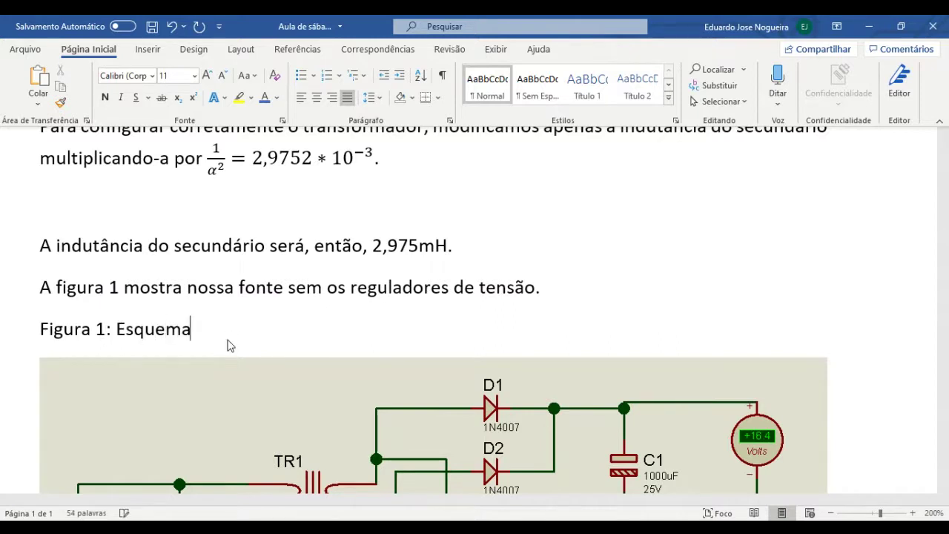
type(" da fo")
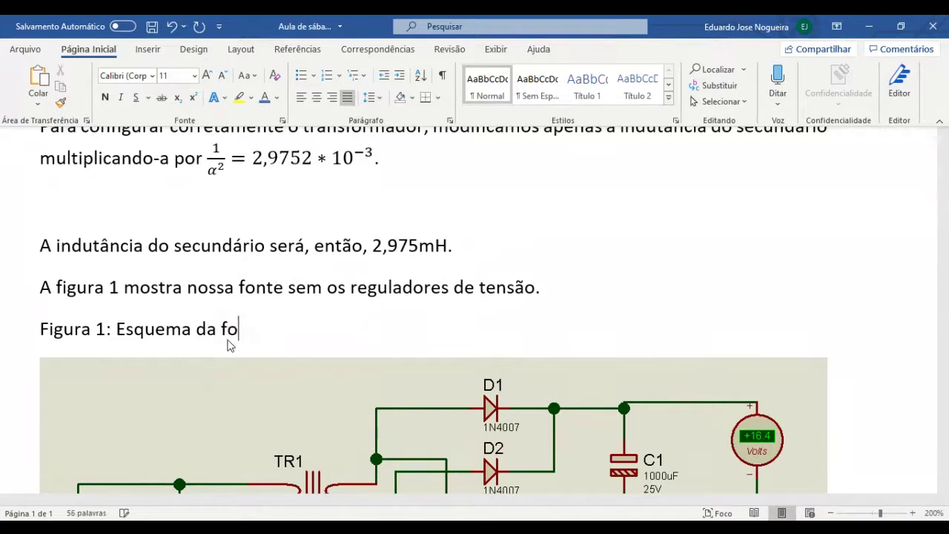
type("nte se")
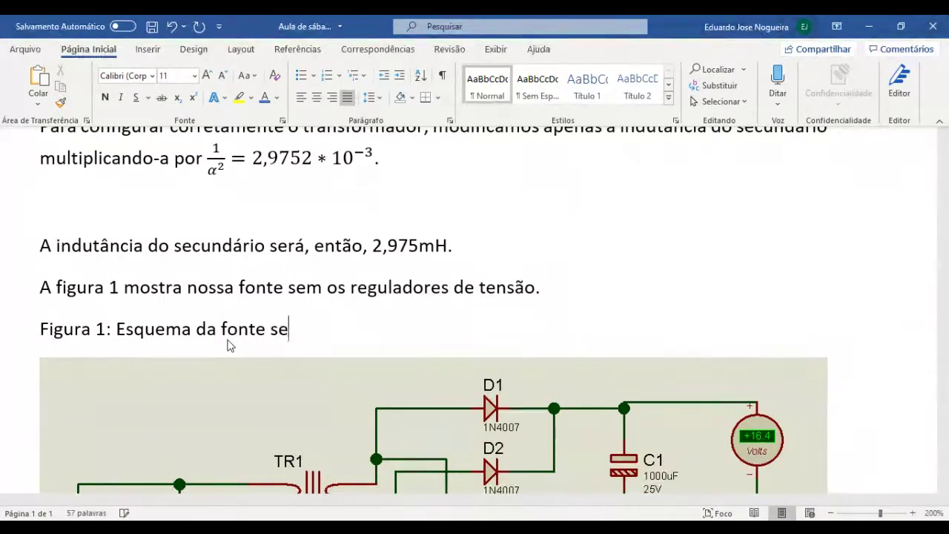
type("m regu")
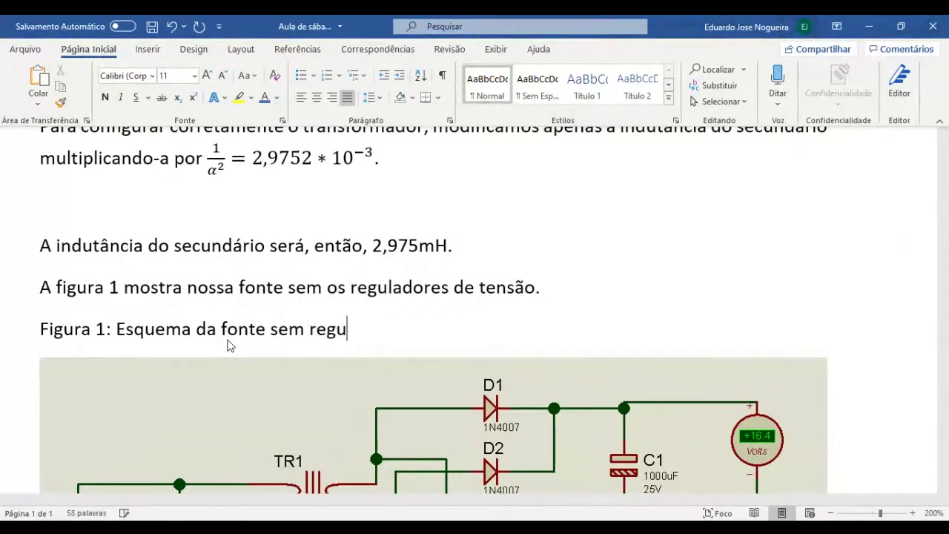
type("lação")
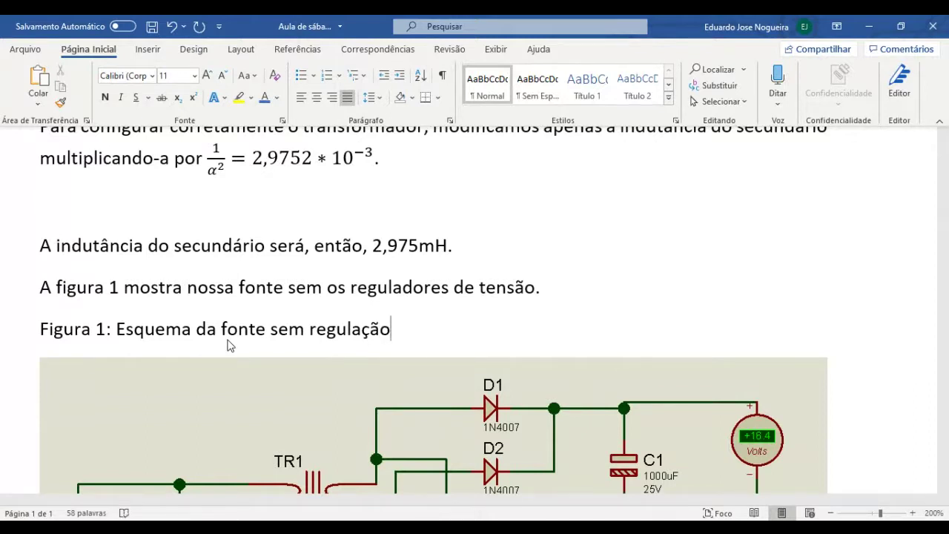
type(".")
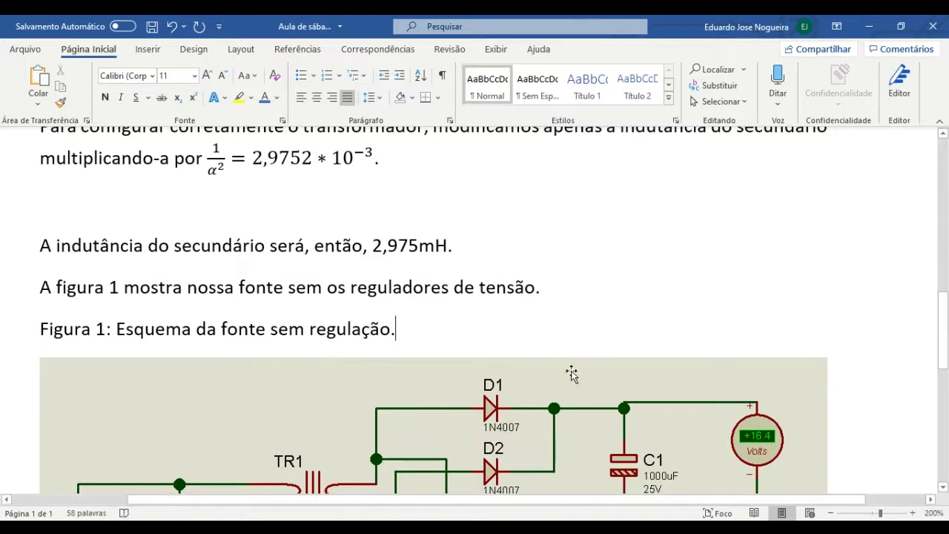
Review the captioned schematic from the AC source and transformer through the diodes and capacitors to the output voltmeters.
scroll(571, 373, "down", 1)
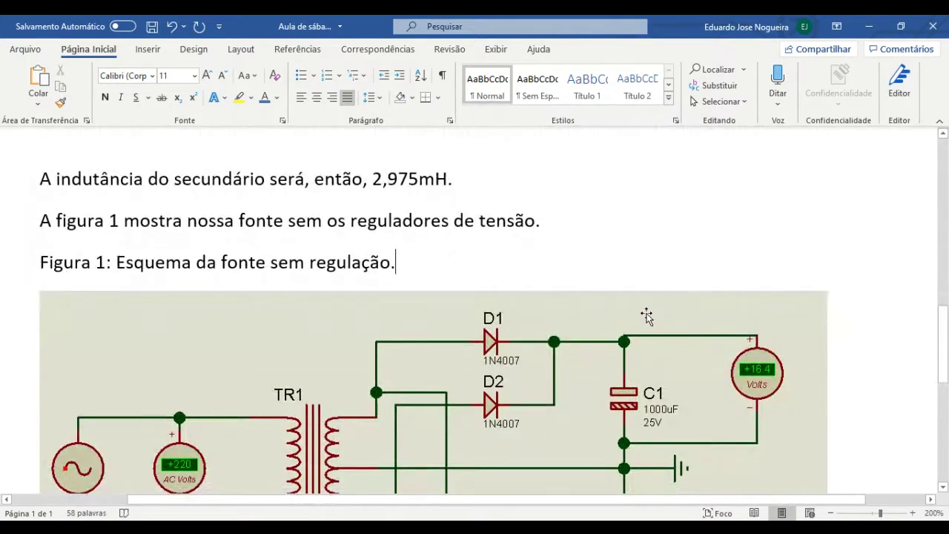
scroll(172, 272, "down", 1)
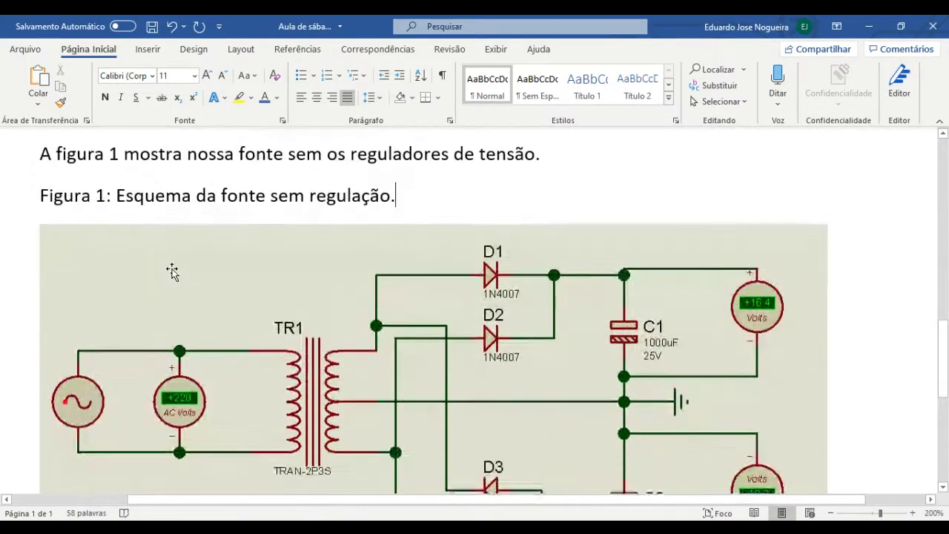
scroll(178, 270, "down", 3)
scroll(179, 268, "up", 1)
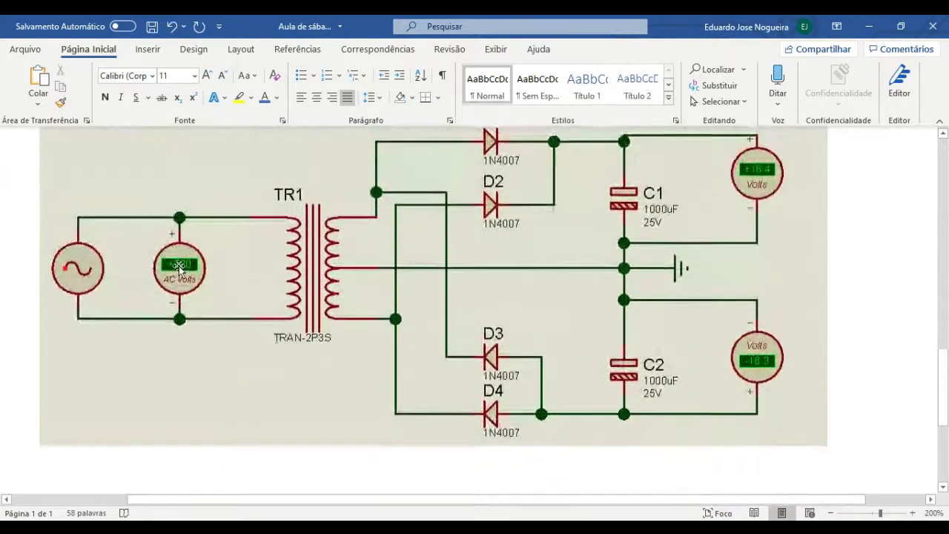
scroll(179, 268, "up", 1)
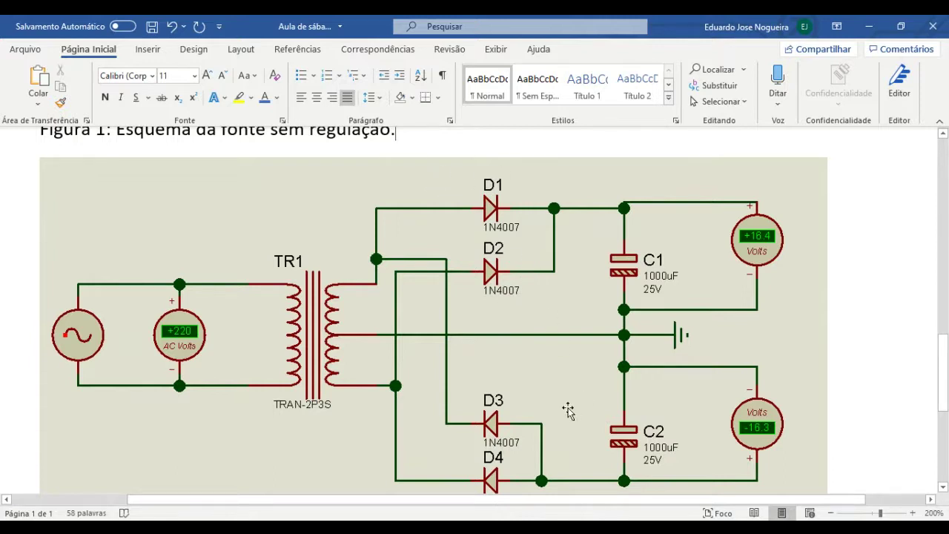
scroll(452, 470, "down", 2)
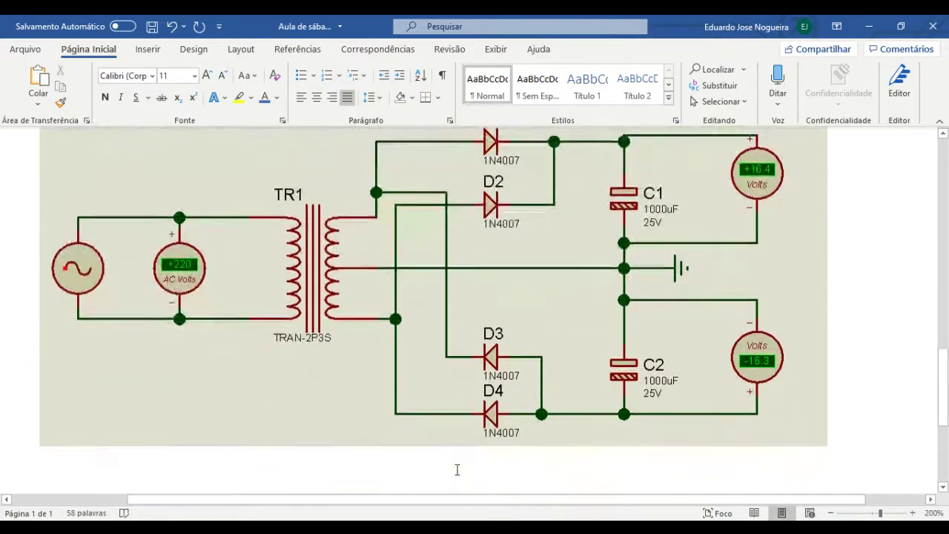
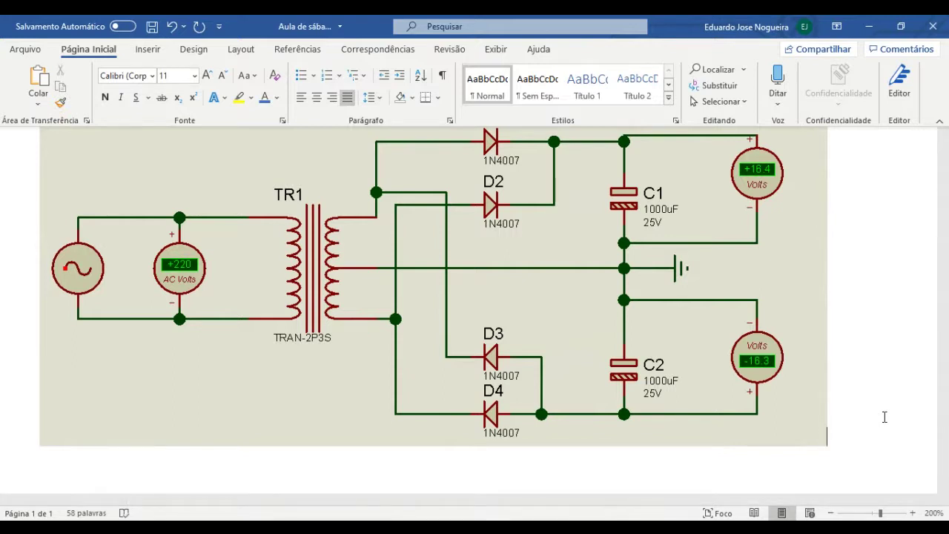
Below the schematic, add the sentence "Para fazer a regulação positiva e negativa de 12V, vamos usar reguladores série a transistor.".
scroll(884, 416, "down", 3)
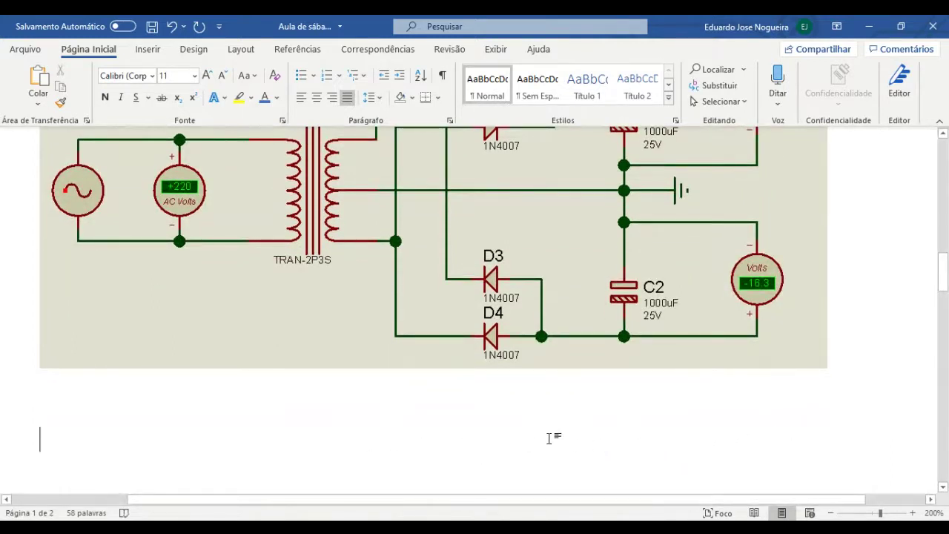
scroll(578, 437, "down", 3)
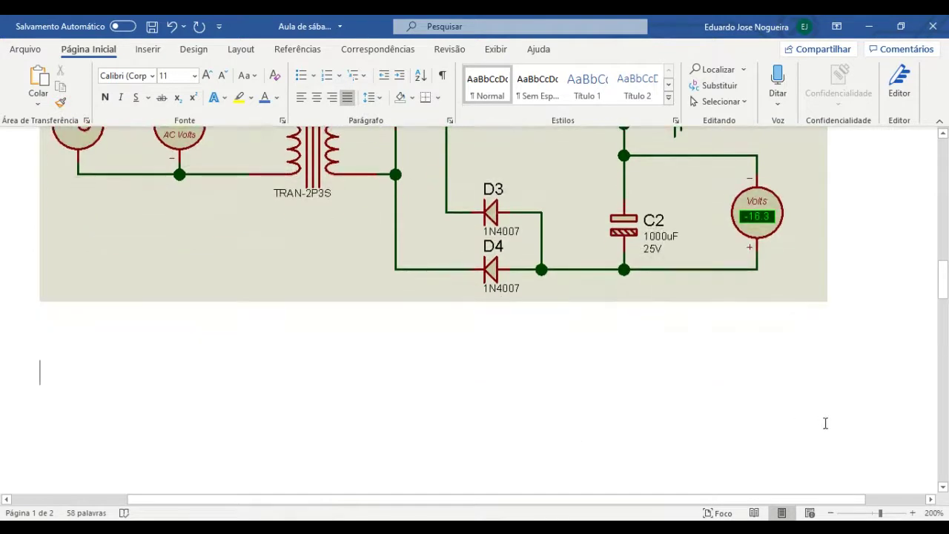
type("Pa")
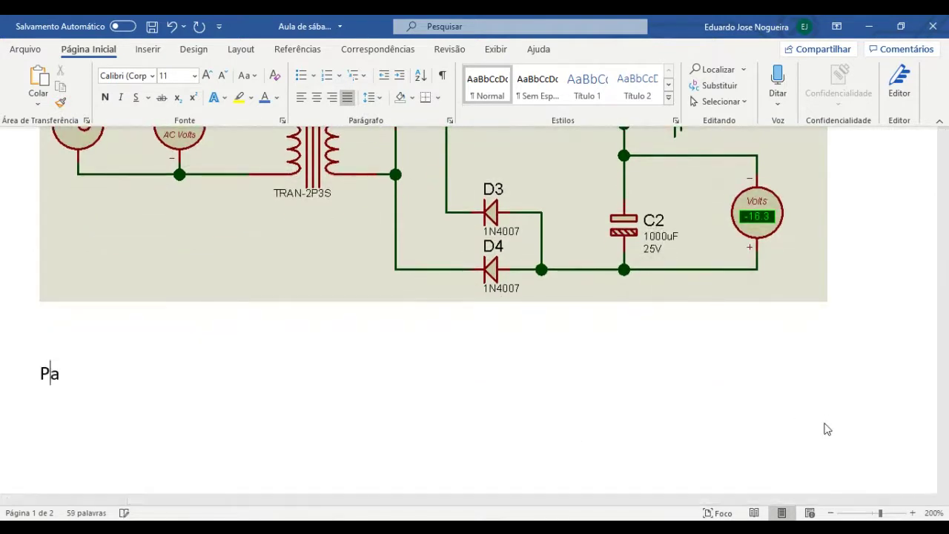
type("ra faze")
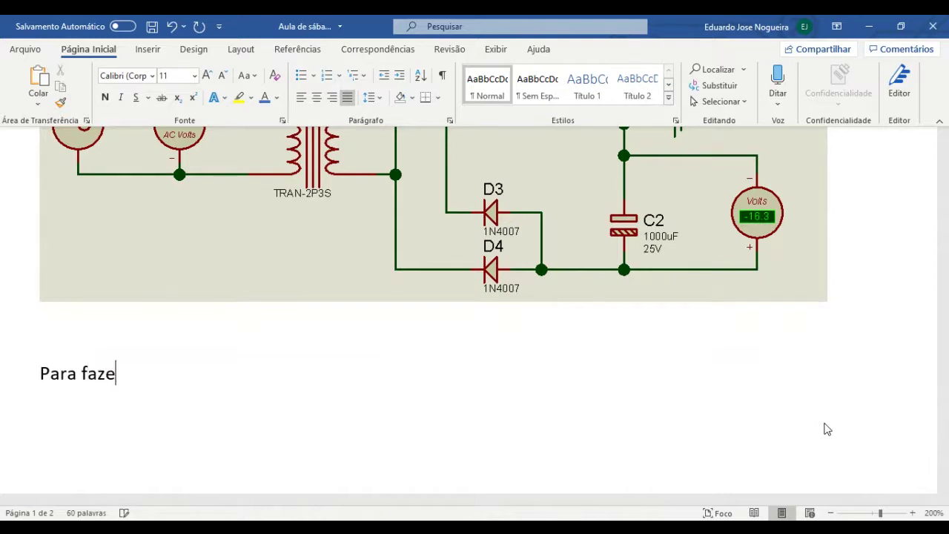
type("r a regu")
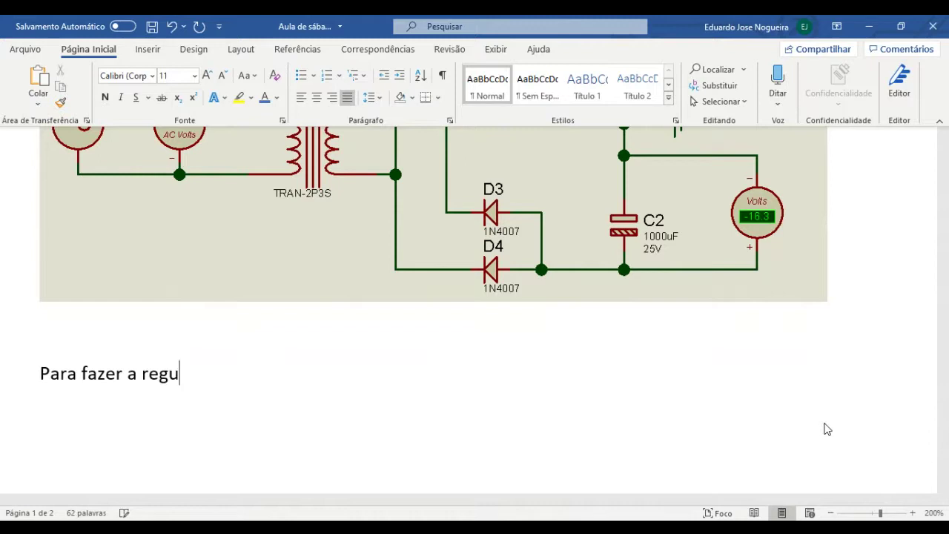
type("lação positi")
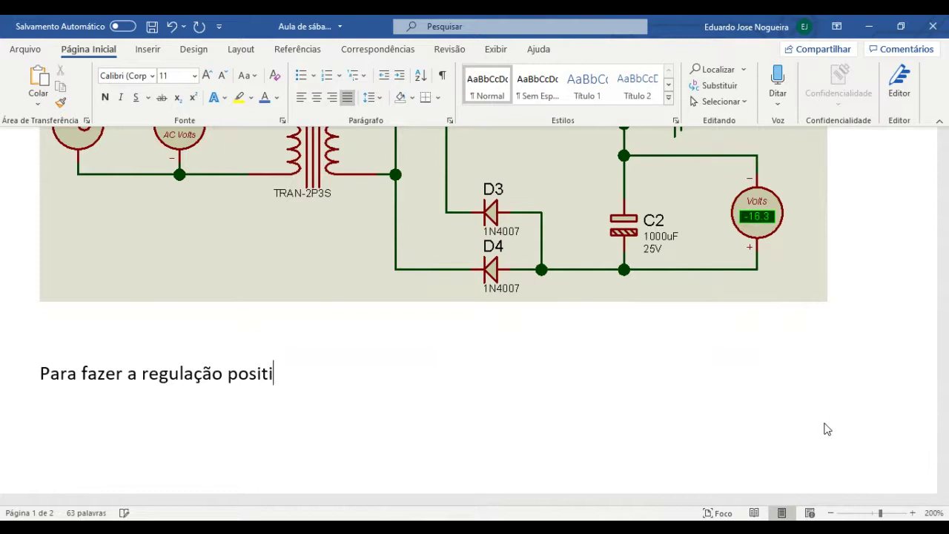
type("va e nega")
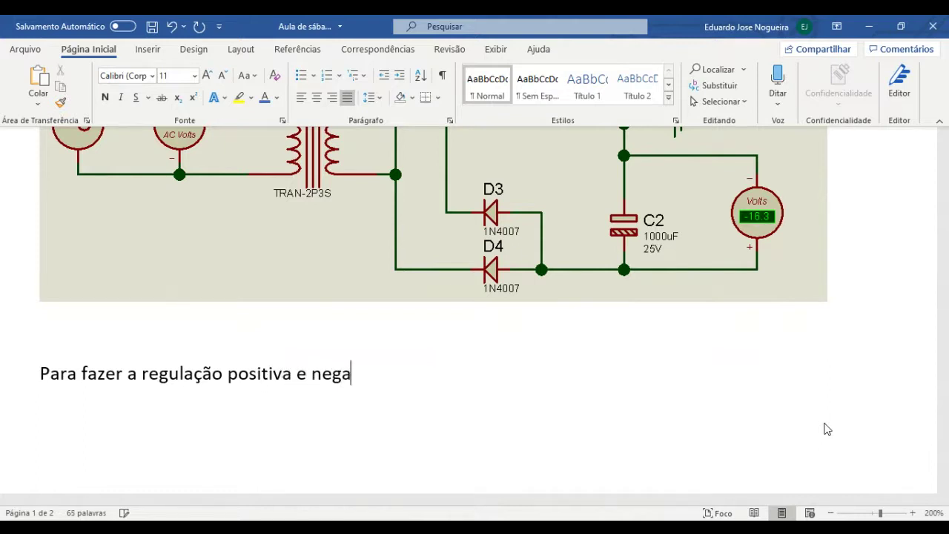
type("tiva de")
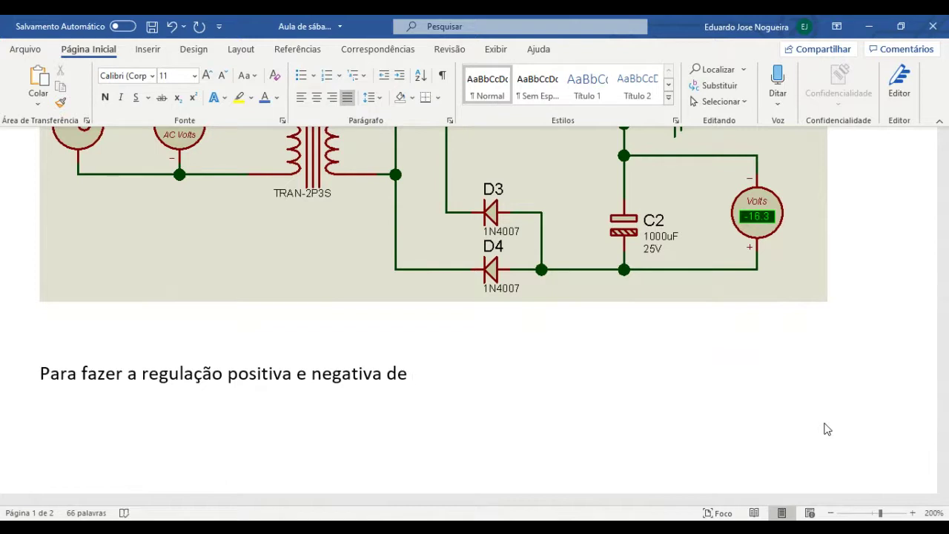
type("12")
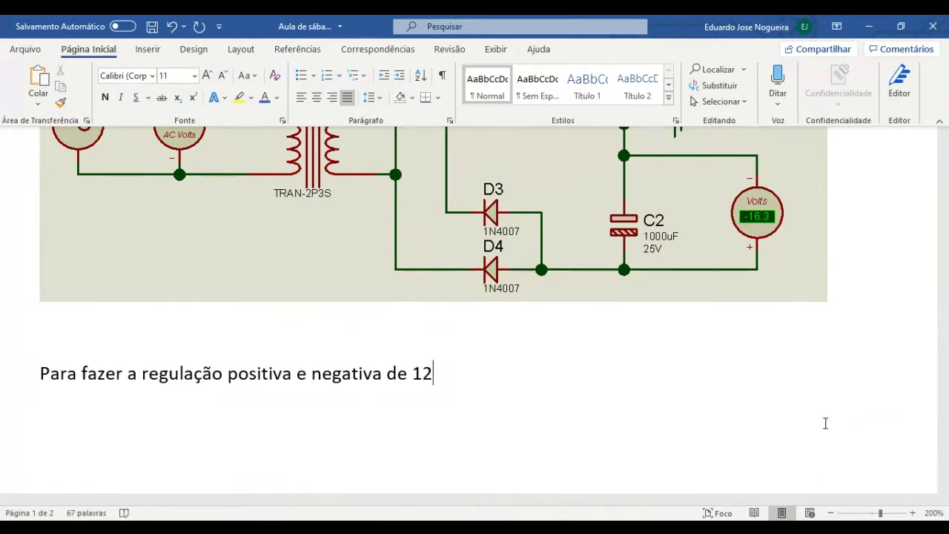
type("V,")
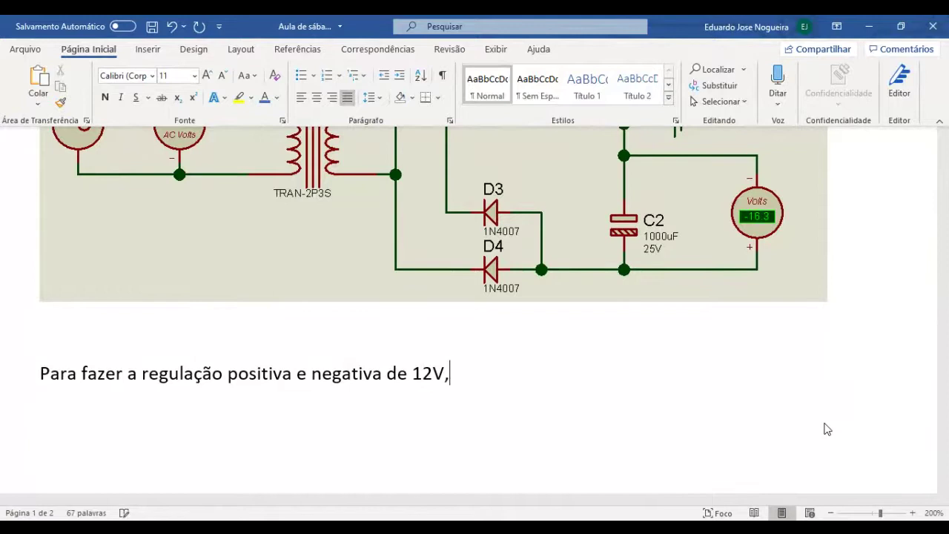
type(" vamos usar")
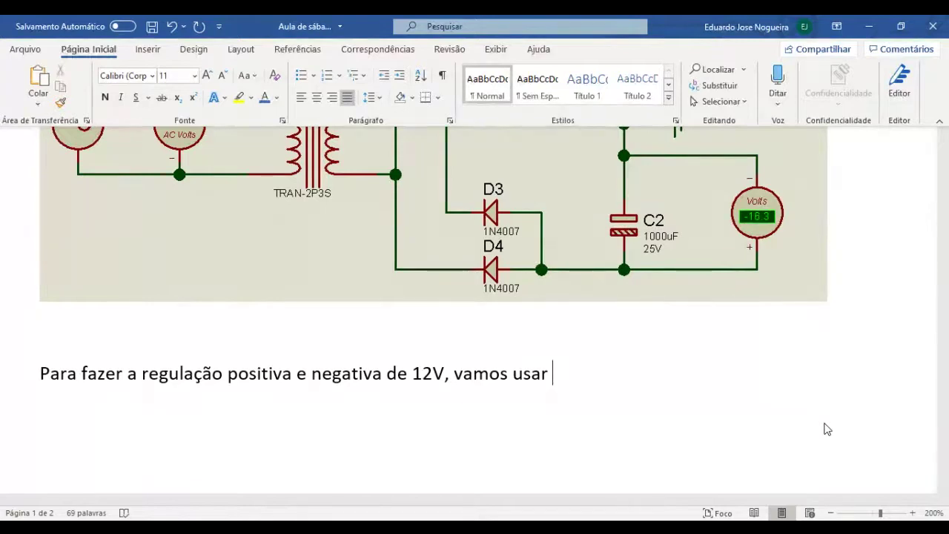
type("regu")
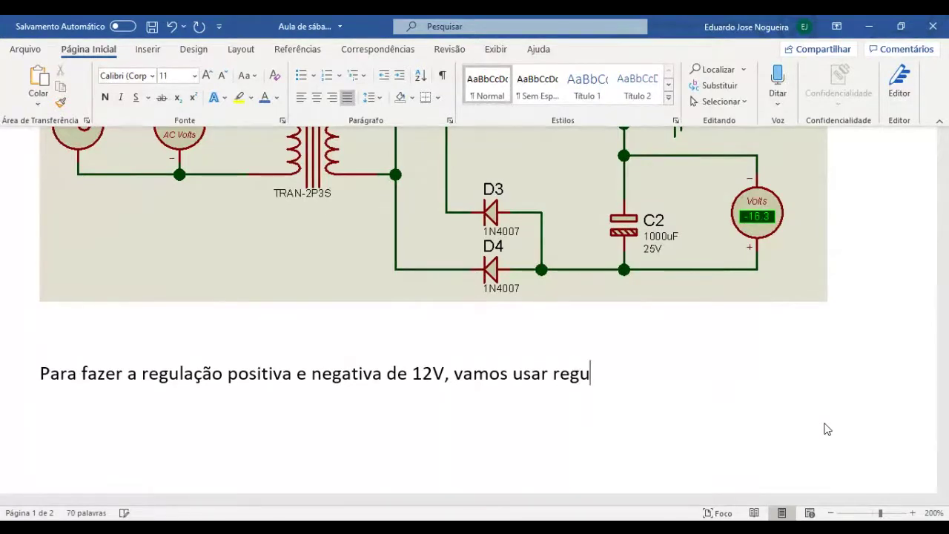
type("ladores s")
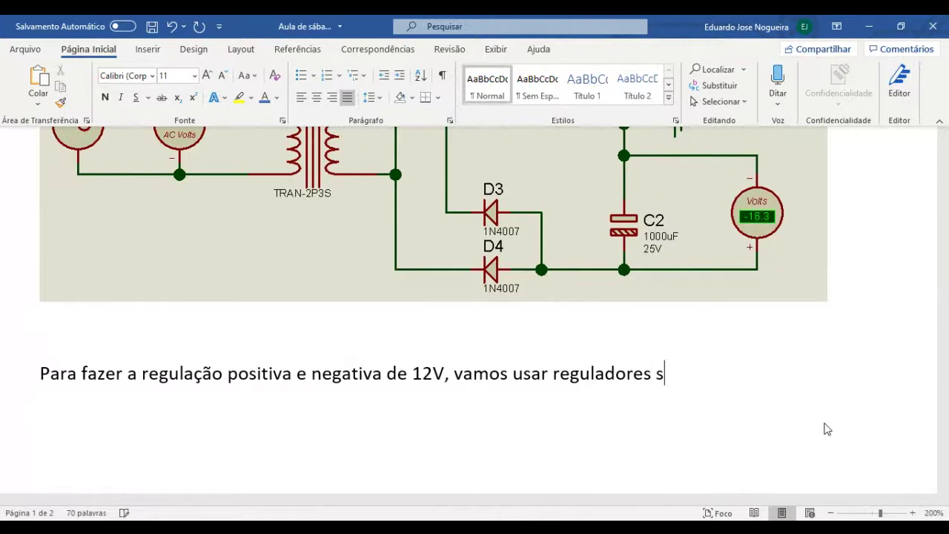
type("érie ")
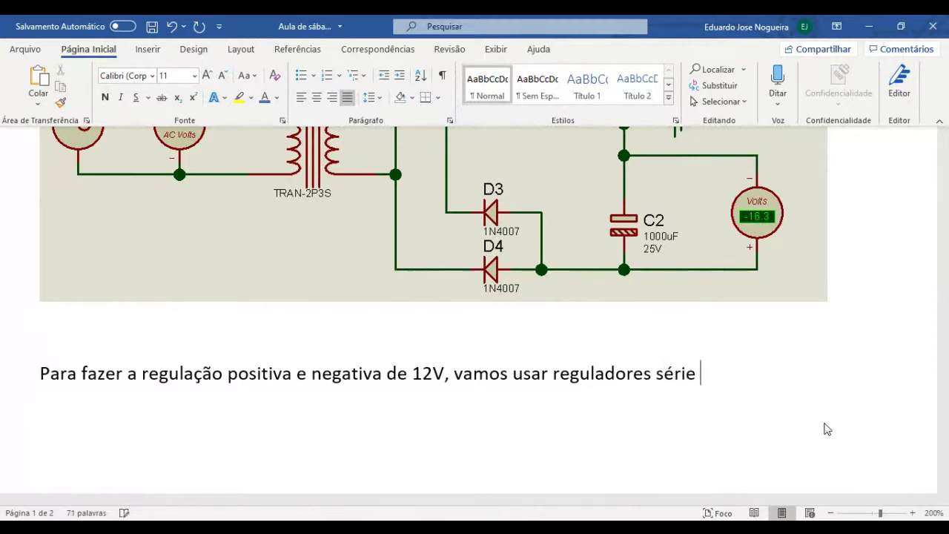
type("a transistor")
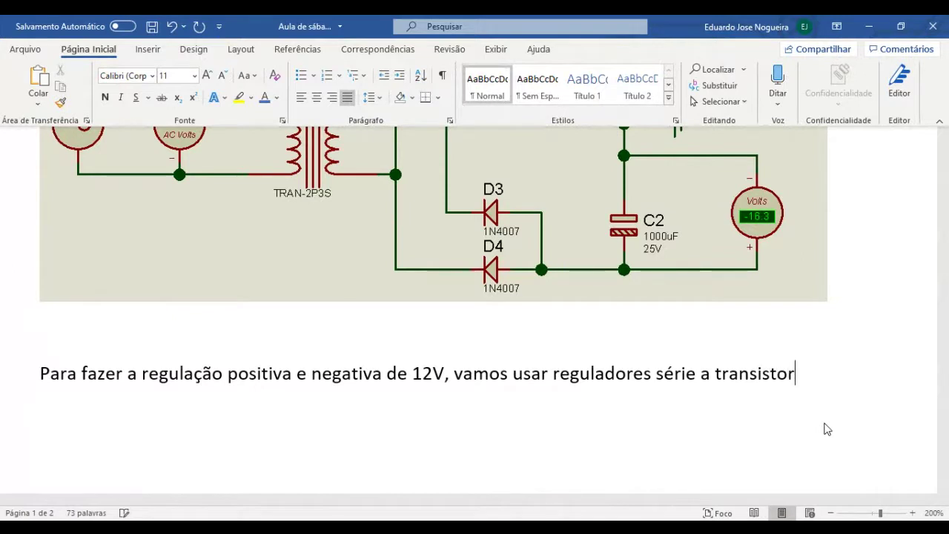
type(".")
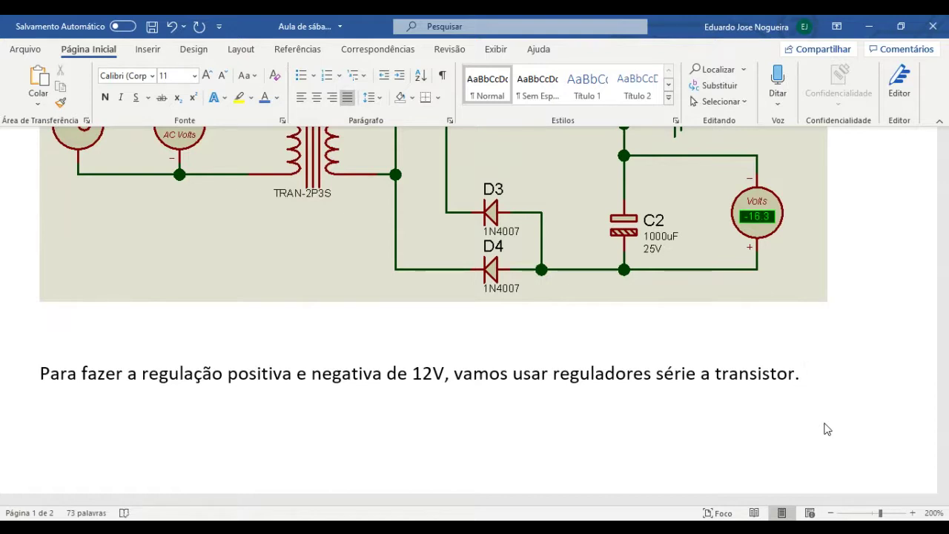
On a new page after the transistor regulator sentence, begin the text "Para regulação da tensão positiva de 5V vamos usar o CI".
key("ctrl+Return")
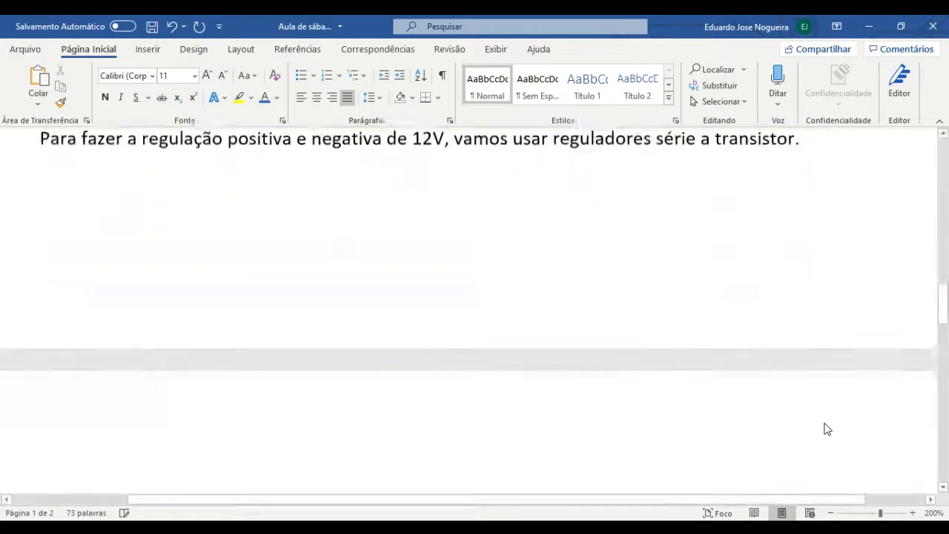
type("P")
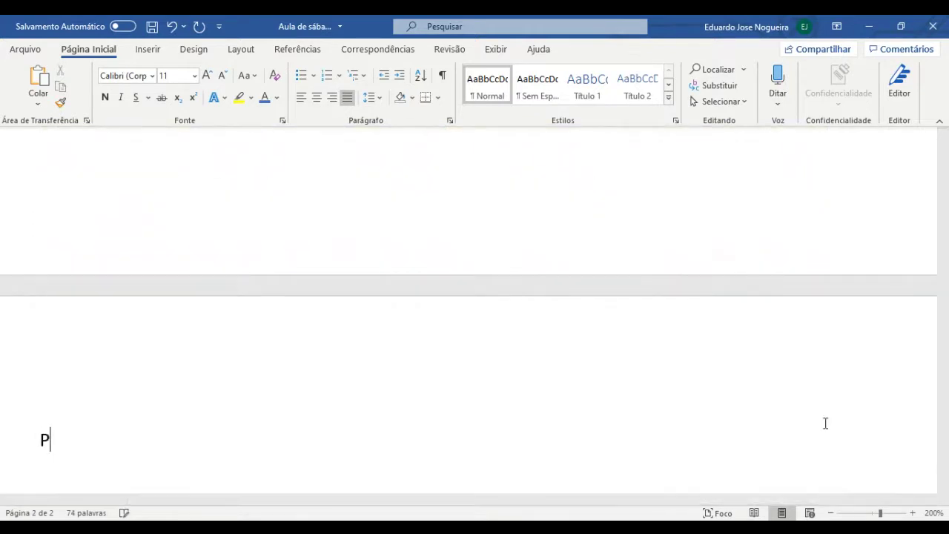
type("ara")
scroll(827, 429, "down", 1)
scroll(827, 426, "up", 3)
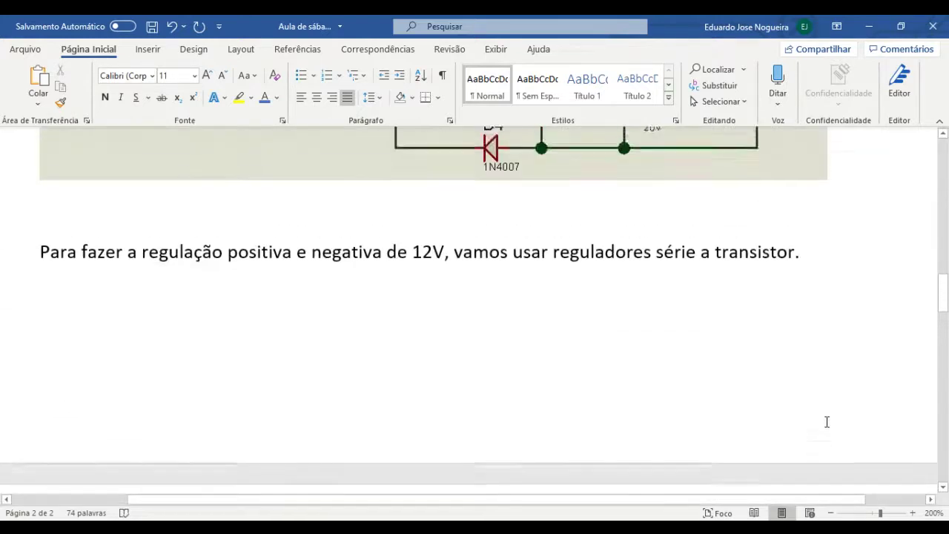
scroll(828, 421, "down", 3)
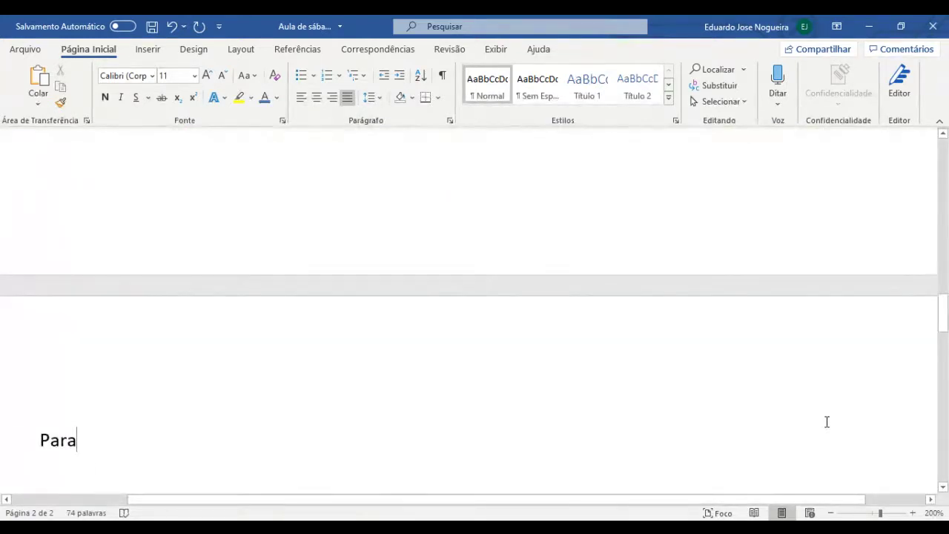
type("regu")
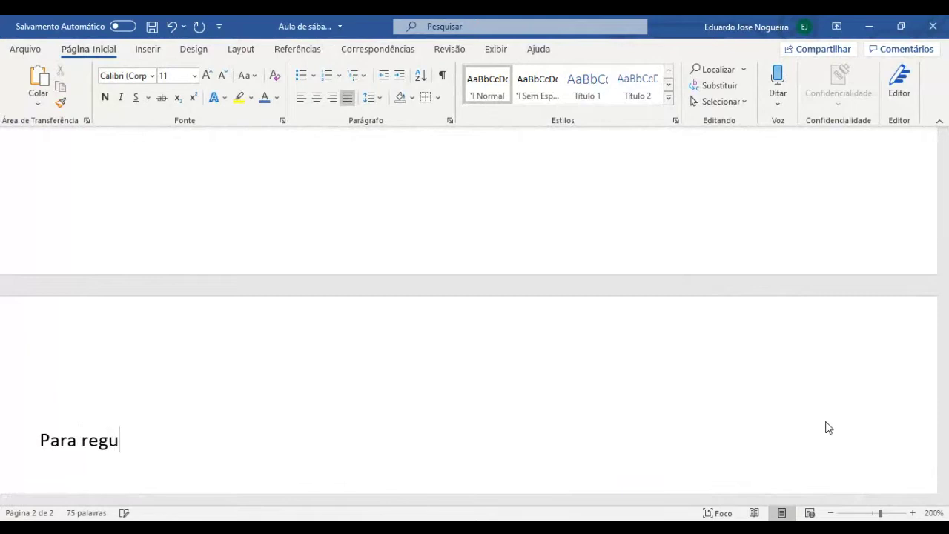
type("la ção da ")
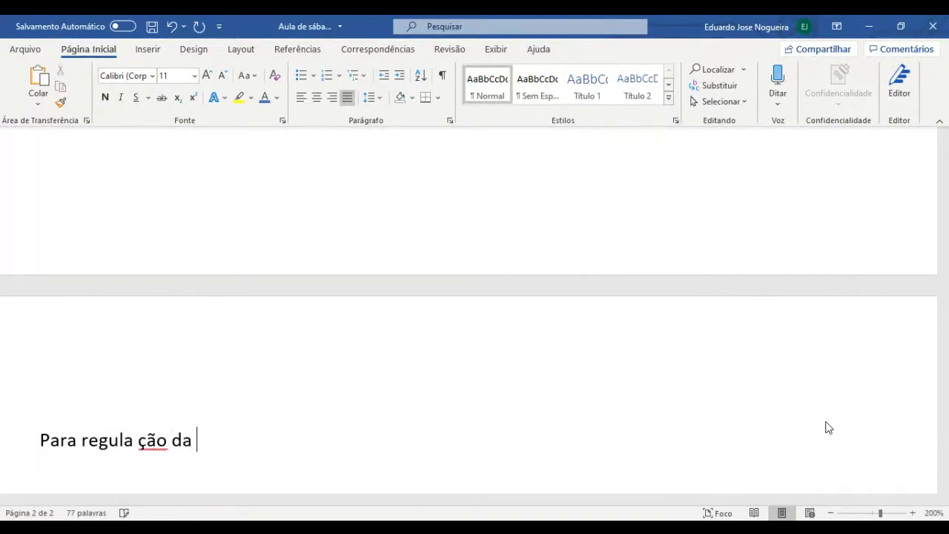
type("tensão")
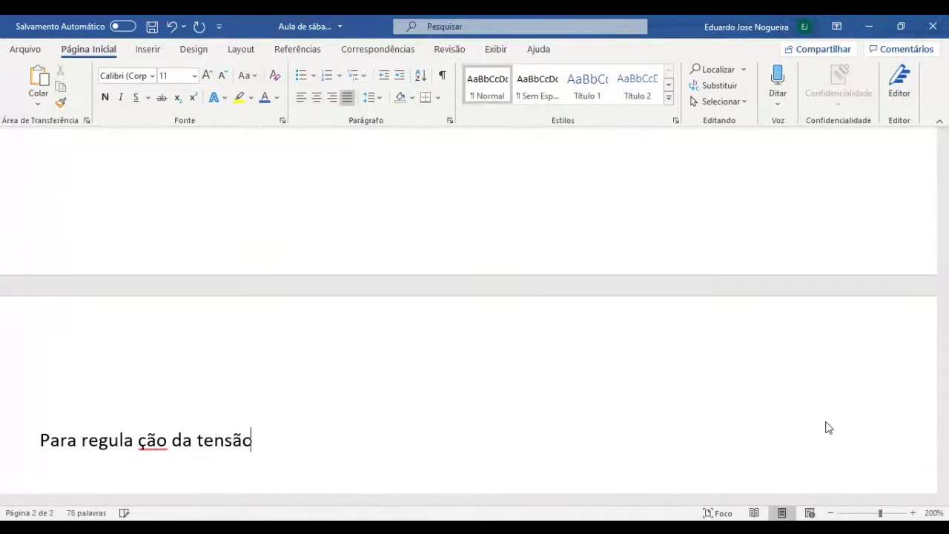
type(" positiva de 5")
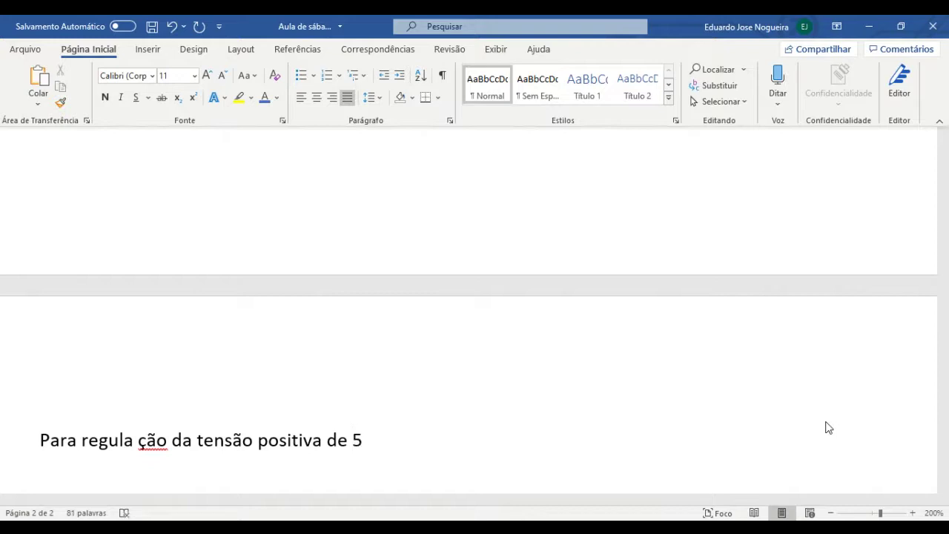
type("V vamos us")
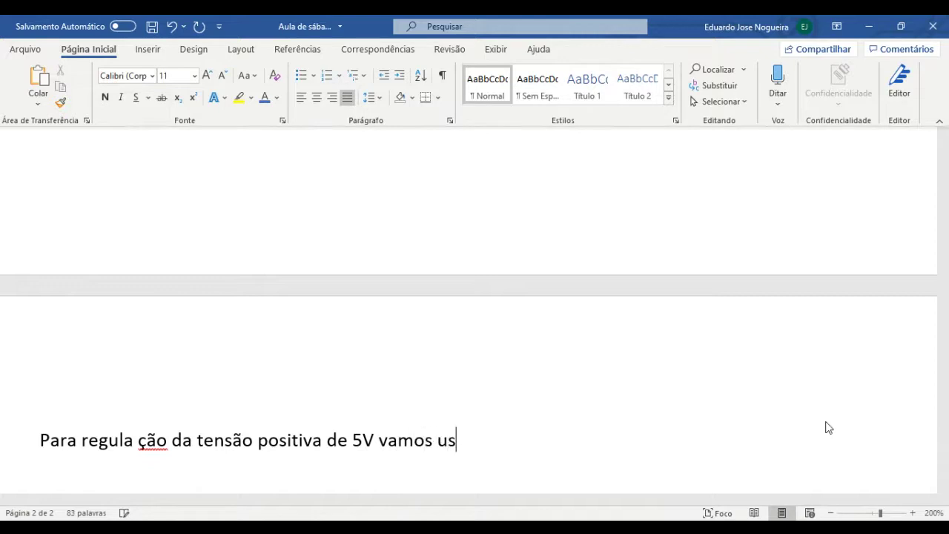
type("ra o CI")
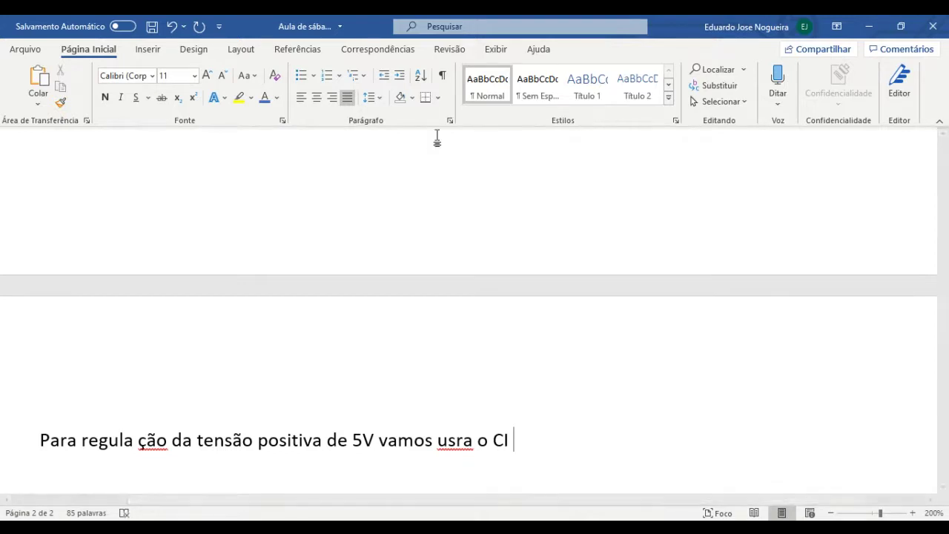
Correct the spelling of "usar" and "regulação" in the new sentence and end it with "78L05.".
right_click(457, 440)
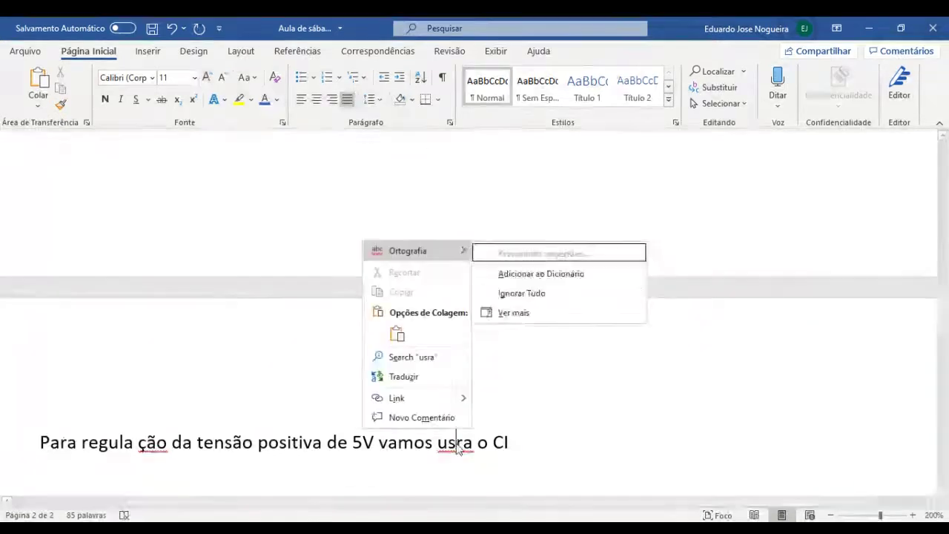
left_click(561, 252)
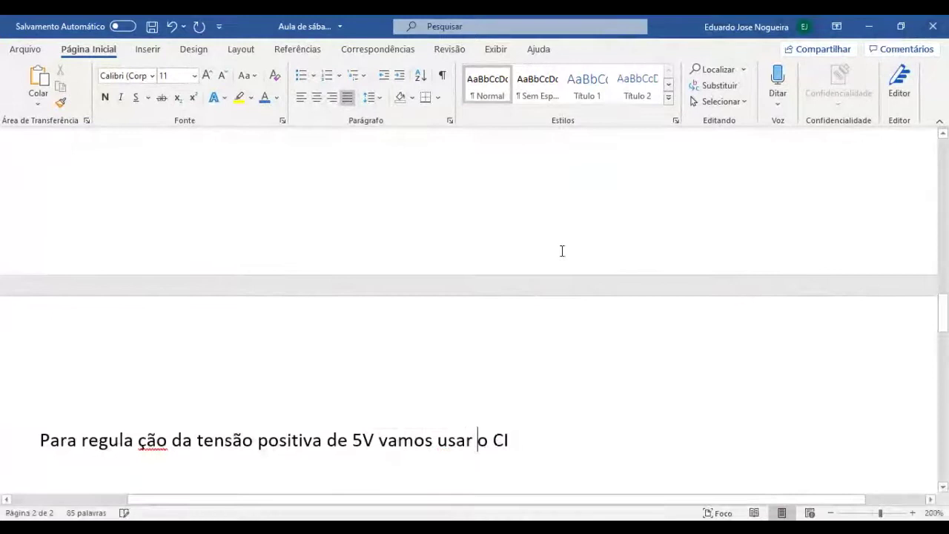
left_click(557, 438)
type("78")
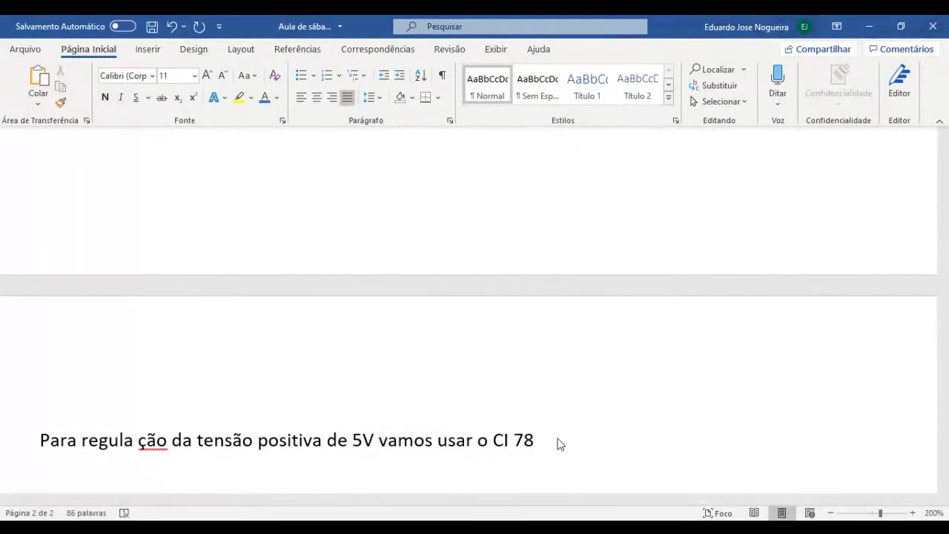
type("L05 .")
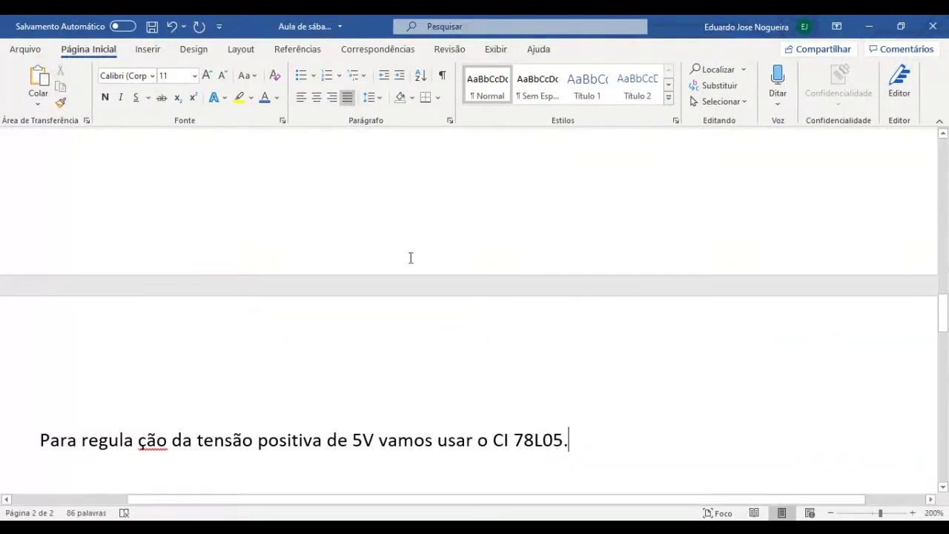
left_click(138, 442)
key("BackSpace")
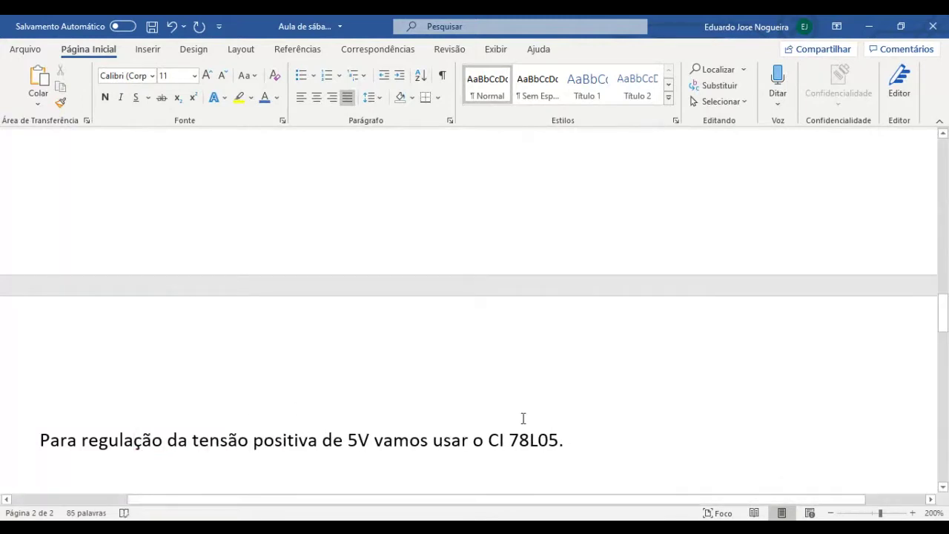
Continue the paragraph with "Para regulação da tensão negativa de 5V, vamos usar o CI 79L05.", start a new line, and save the document.
left_click(591, 435)
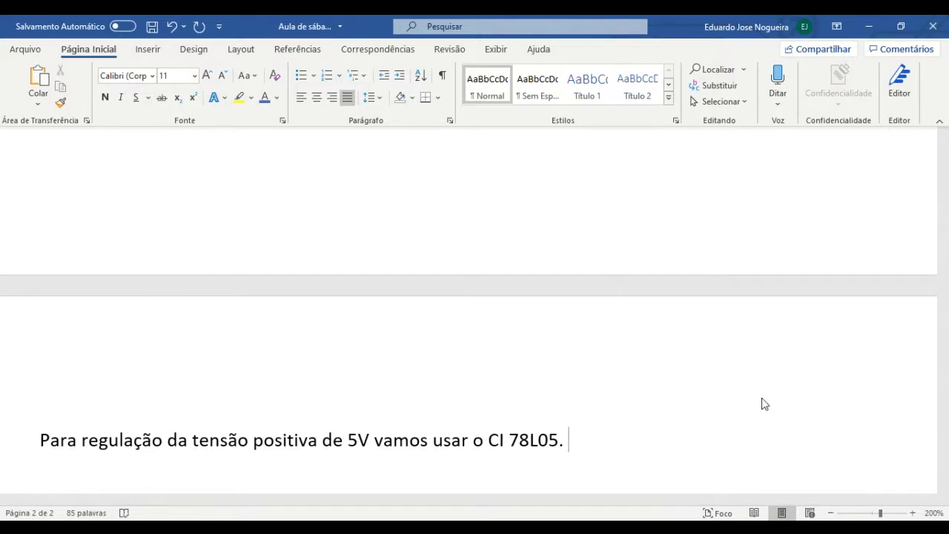
type("Para regula")
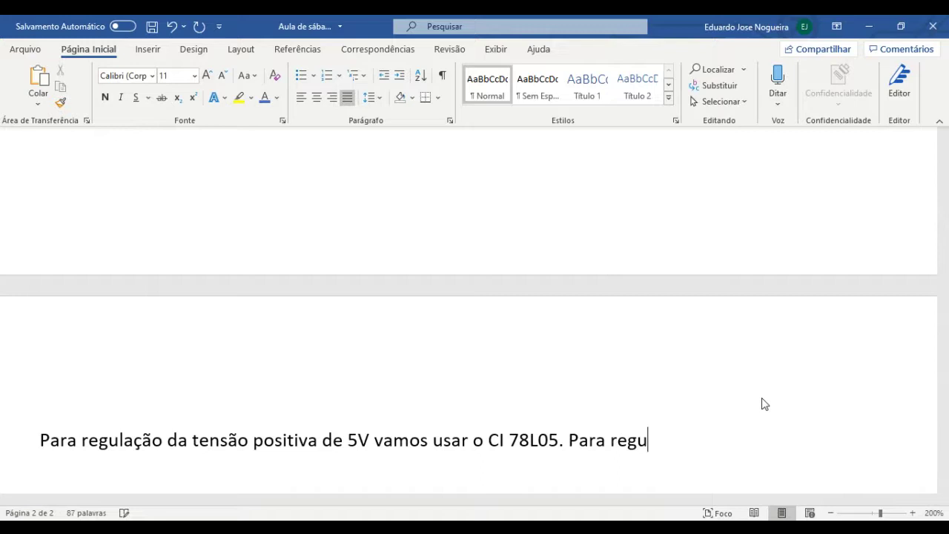
type("ção da t")
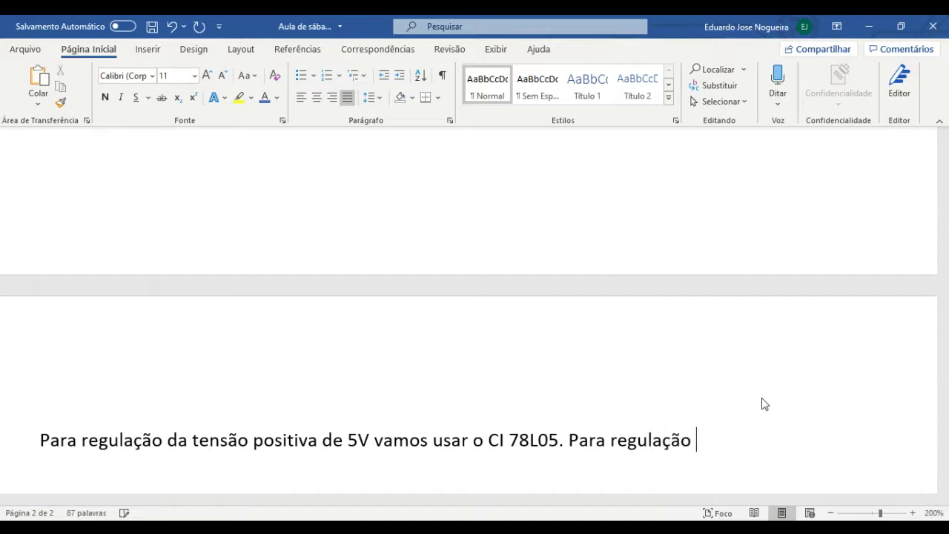
type("ensão")
type(" ne")
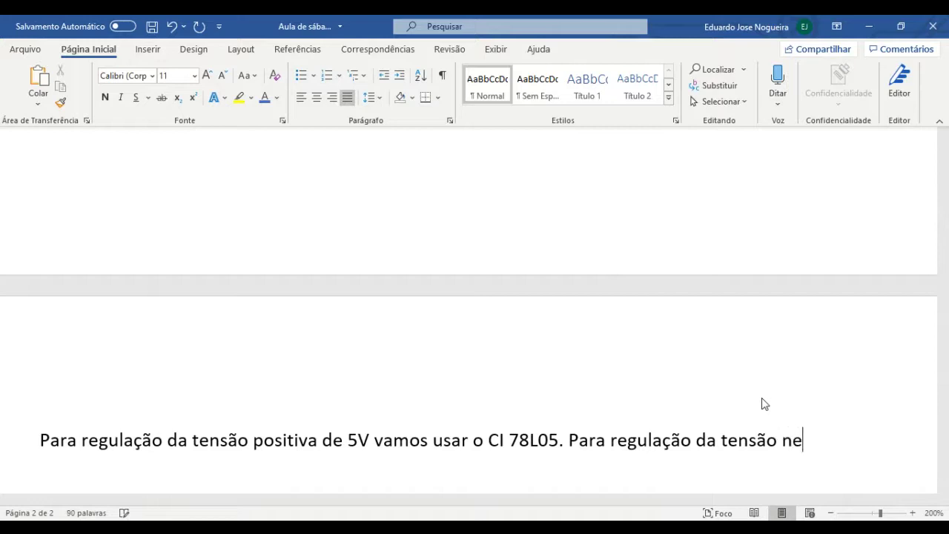
type("gativa")
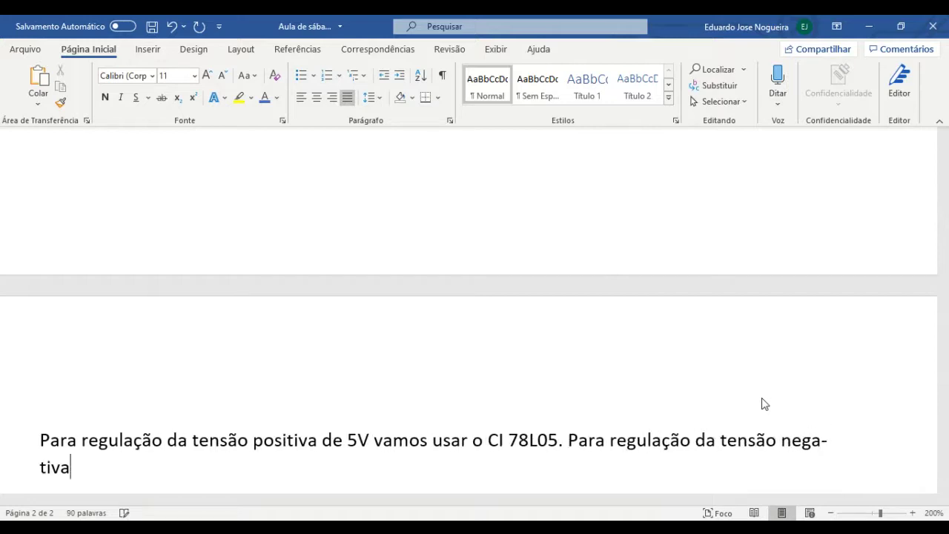
type(" de 5V,")
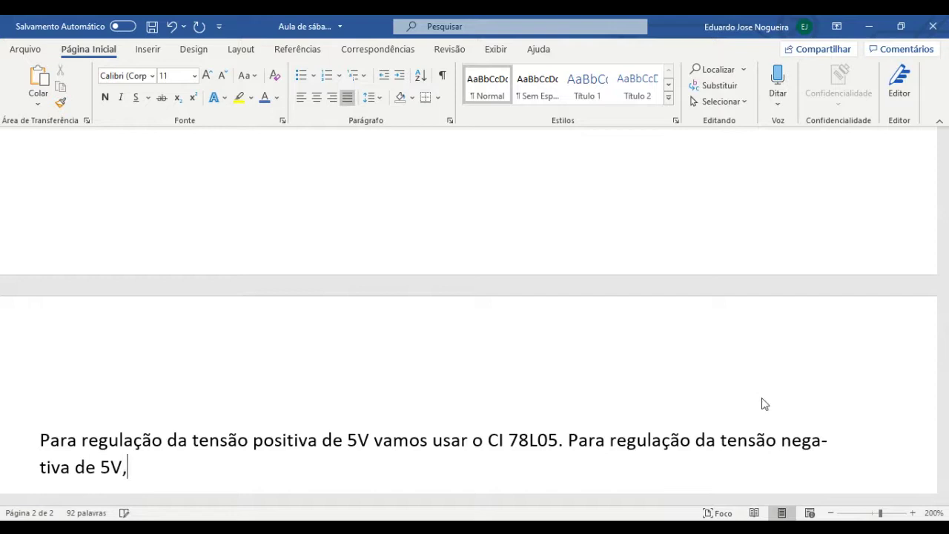
type(" vamos us")
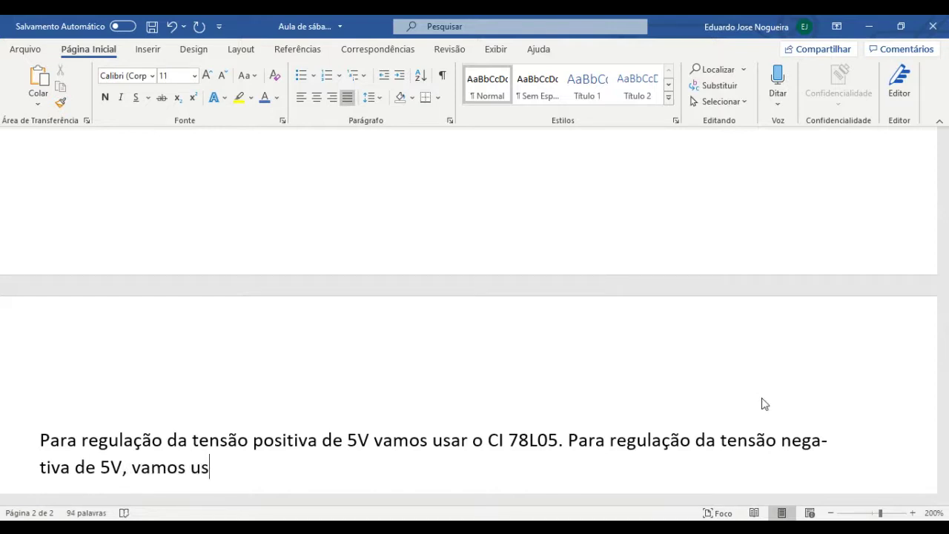
type("ar o CI 79")
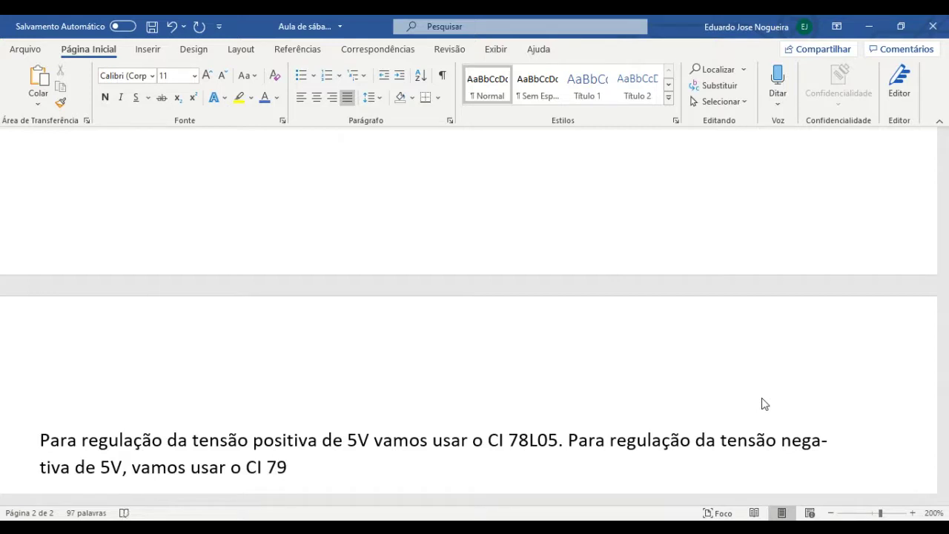
type("L05.")
key("Return")
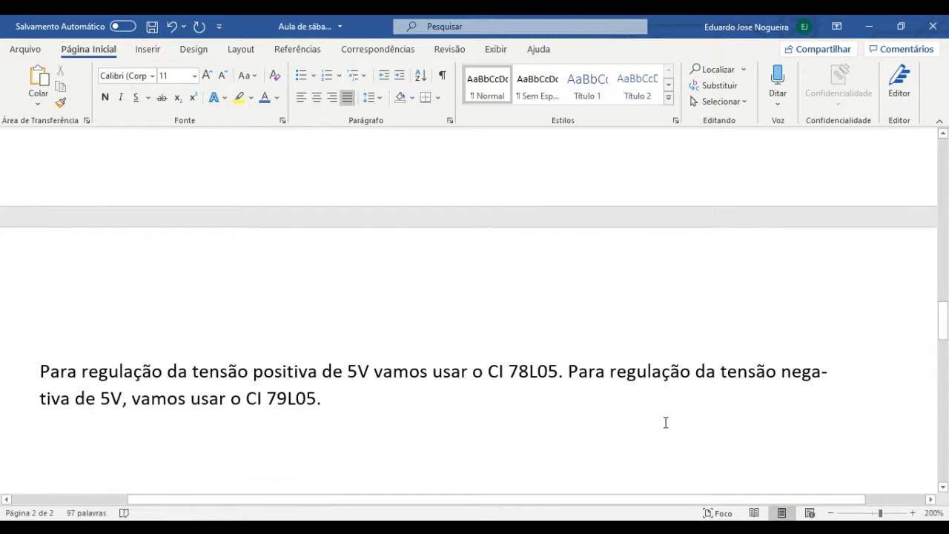
left_click(152, 27)
Switch to the Proteus schematic and add the TIP41 NPN power transistor from the component library to the device list.
scroll(317, 239, "down", 3)
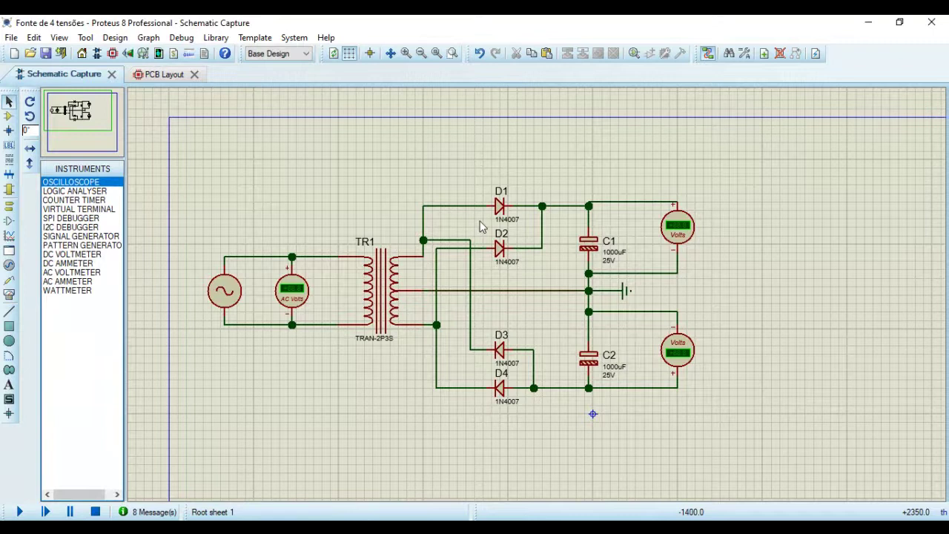
scroll(662, 322, "down", 1)
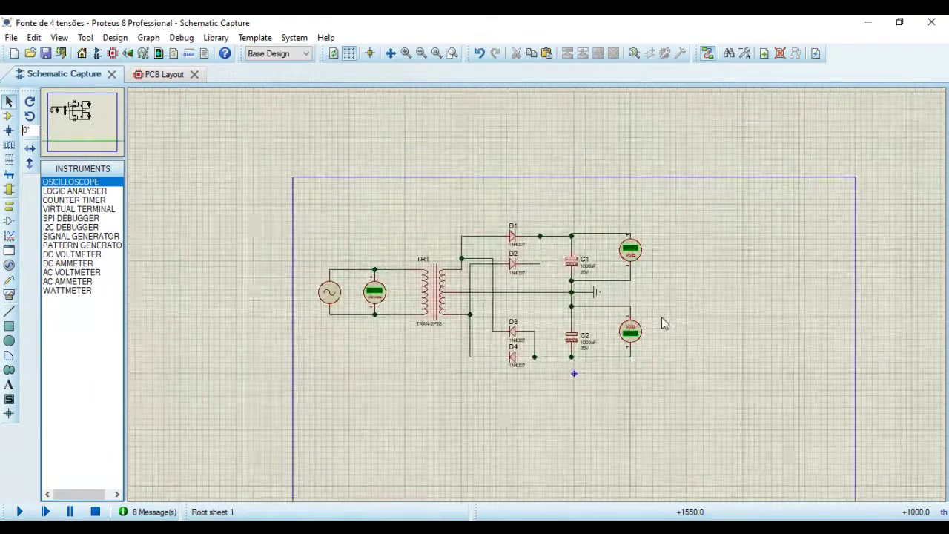
scroll(662, 317, "down", 1)
scroll(620, 315, "up", 1)
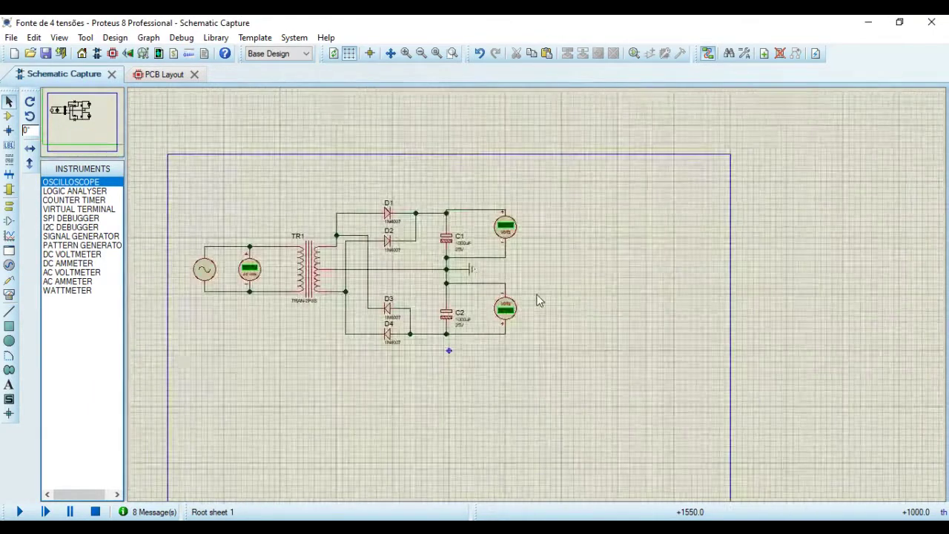
scroll(540, 298, "up", 1)
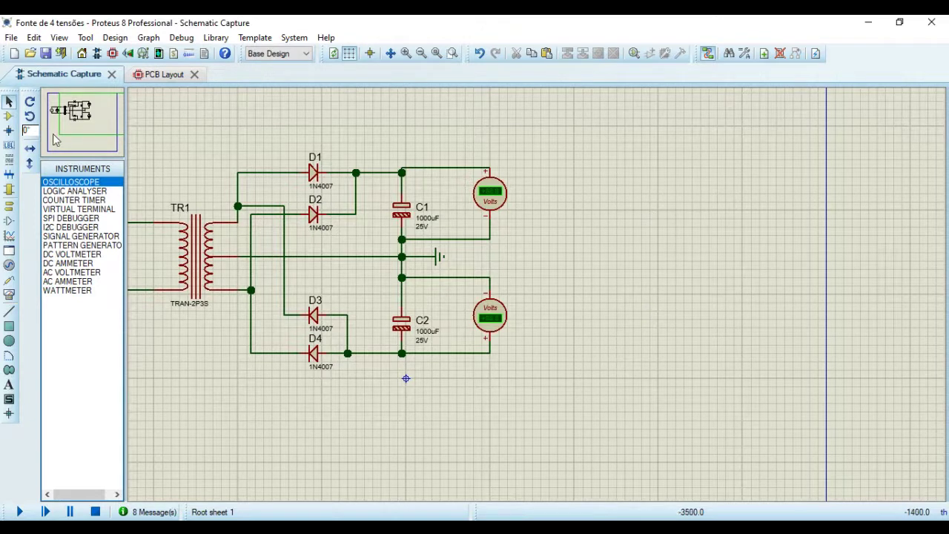
left_click(9, 119)
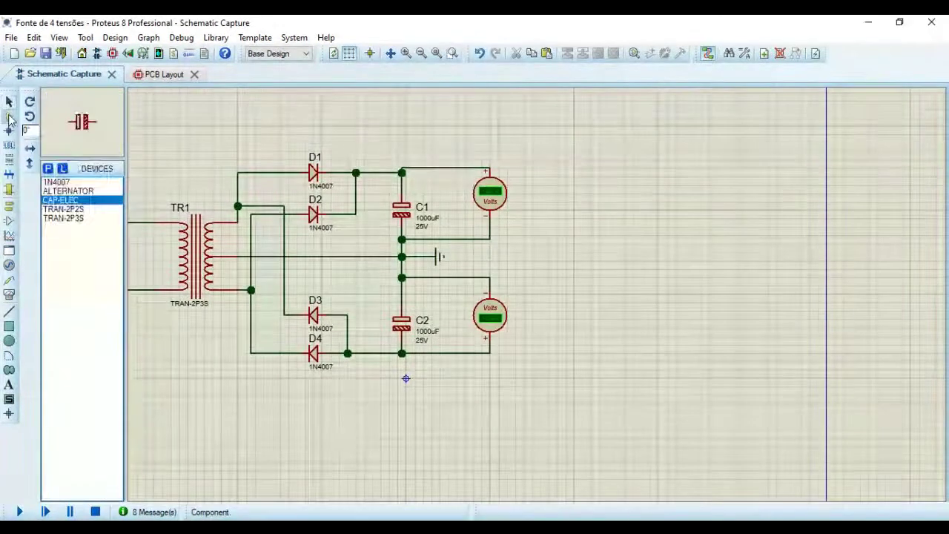
left_click(48, 169)
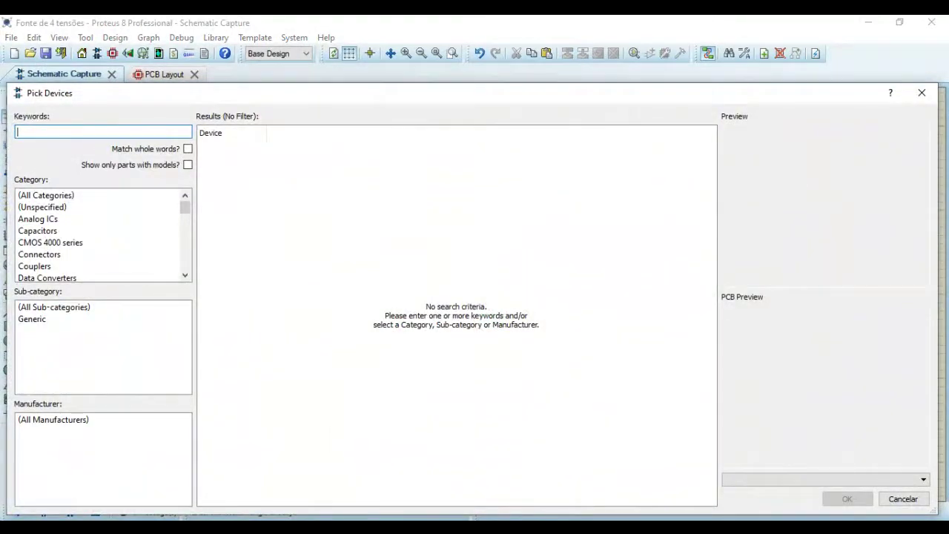
type("tip4")
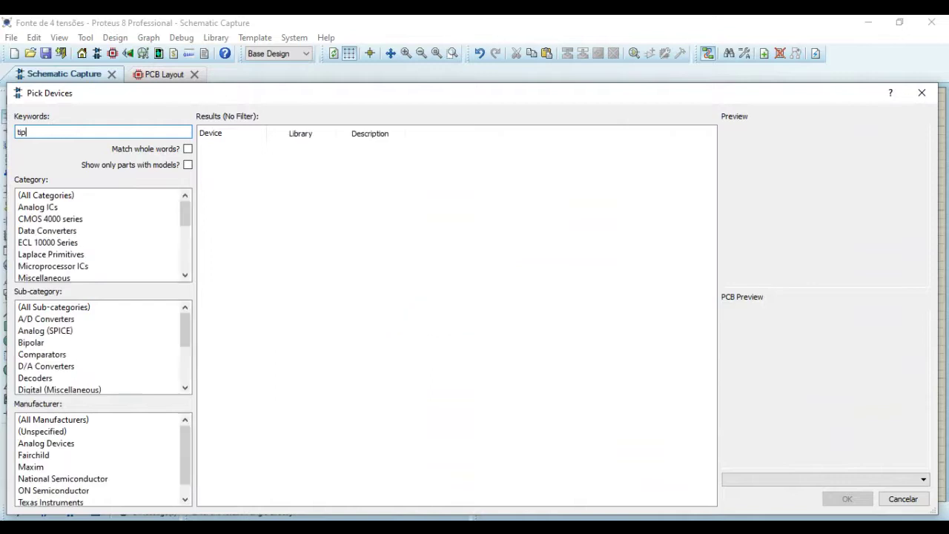
type("1")
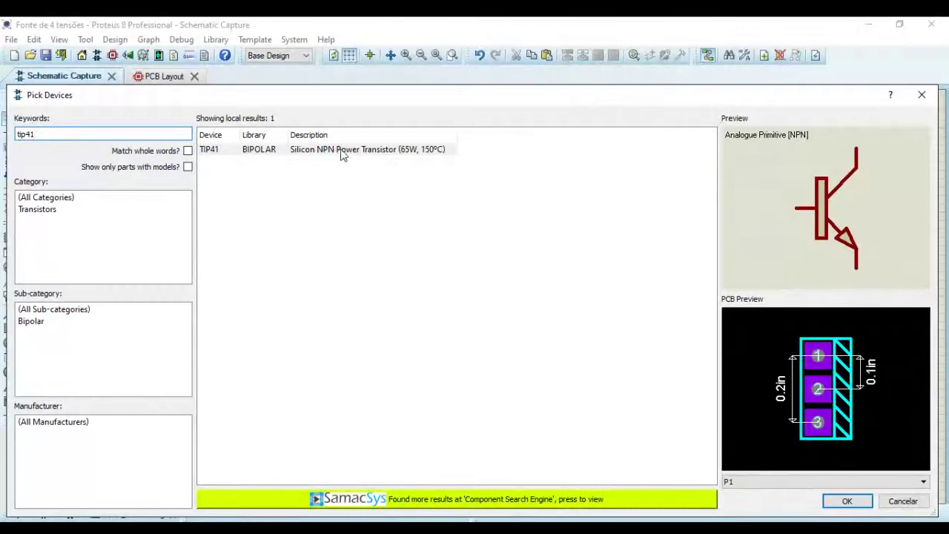
left_click(400, 152)
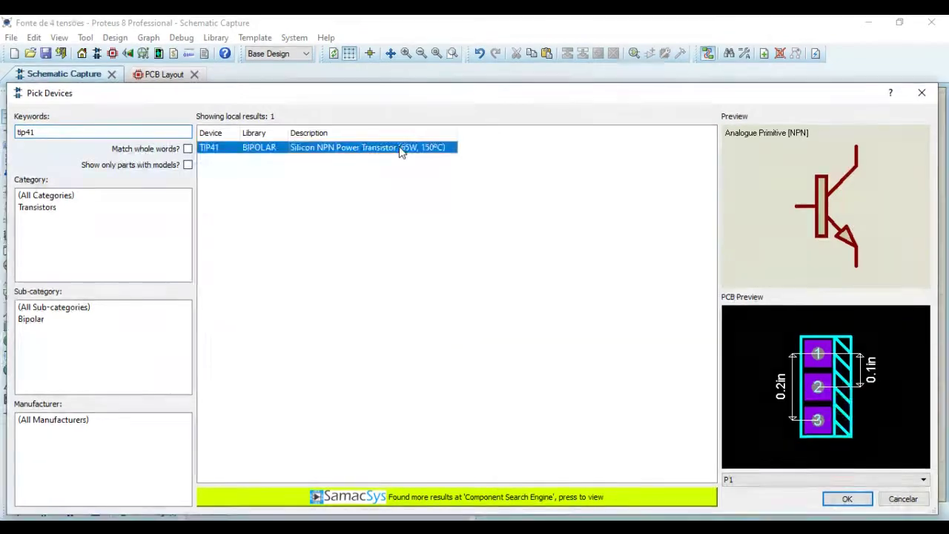
left_click(862, 502)
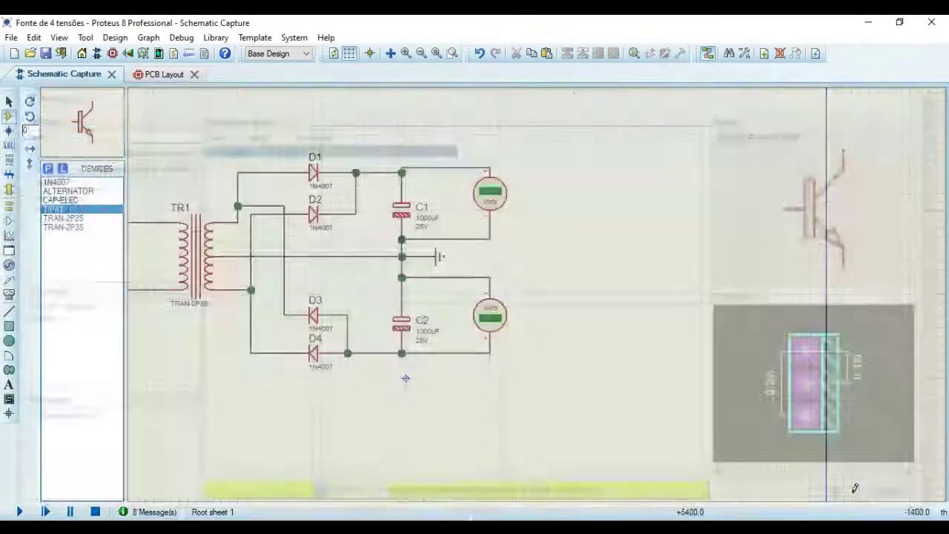
Place the TIP41 transistor on the schematic to the right of the upper voltmeter.
left_click(610, 180)
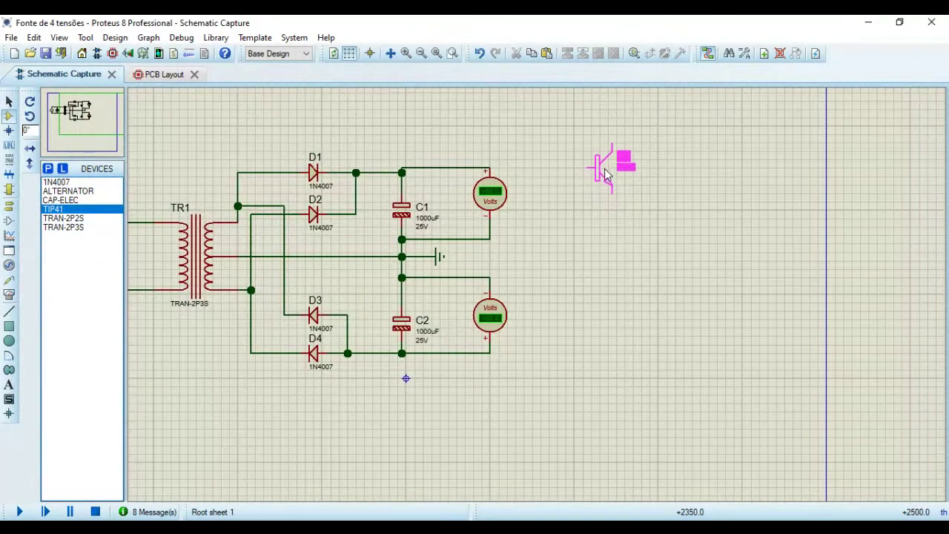
left_click(604, 175)
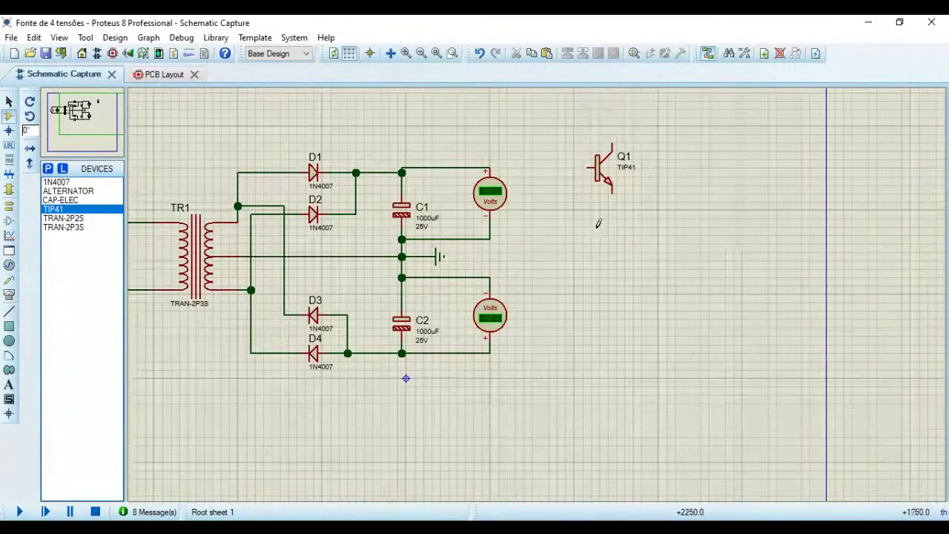
left_click(611, 134)
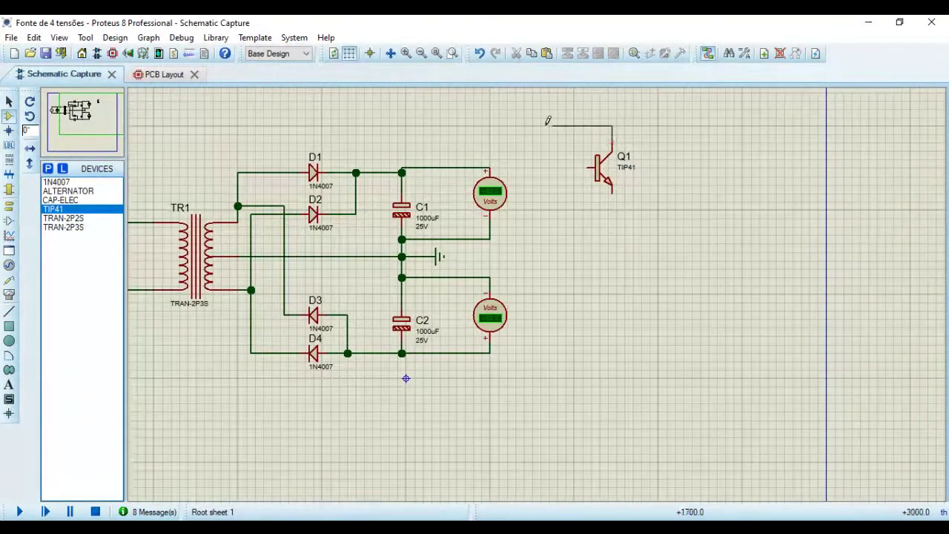
right_click(403, 151)
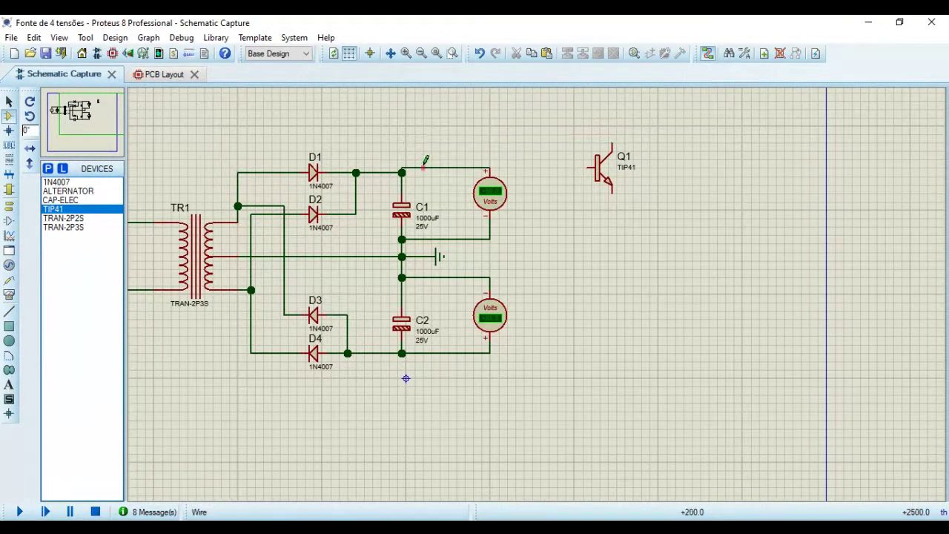
Delete the wire between C1 and the upper voltmeter's positive terminal, and wire Q1's collector to the positive node of C1.
right_click(425, 160)
right_click(425, 160)
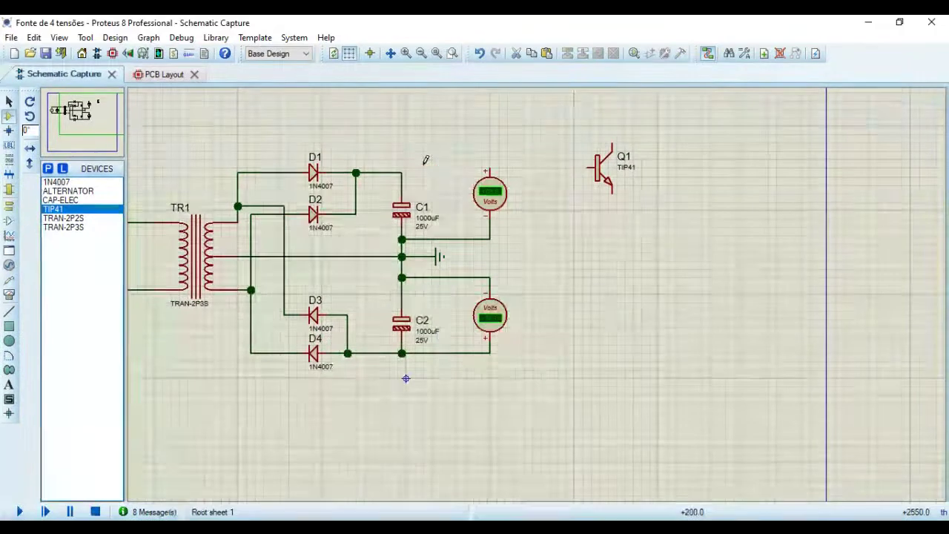
left_click(611, 144)
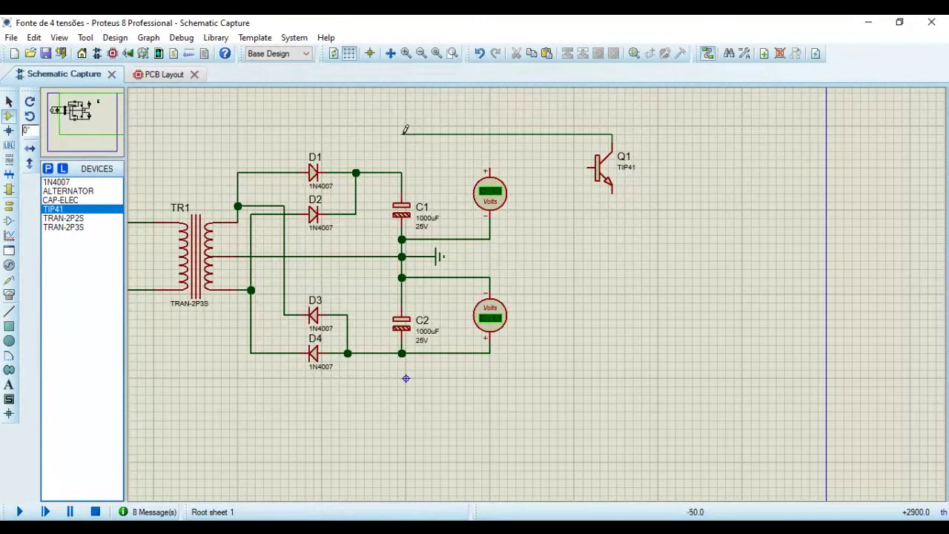
left_click(402, 171)
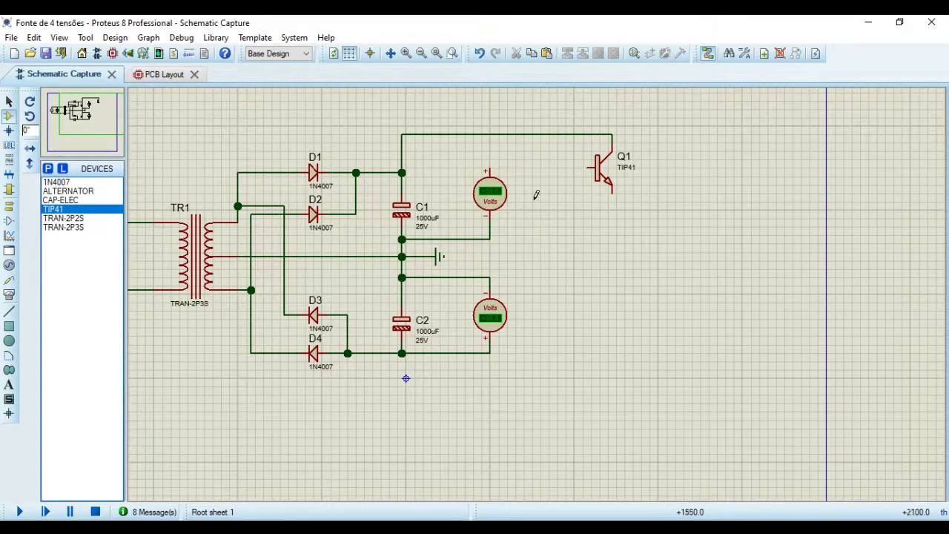
Reconnect the upper voltmeter's positive terminal to the positive rail above C1 and move both voltmeters closer to C1 and C2.
left_click(490, 169)
left_click(401, 150)
left_click_drag(494, 202, 454, 201)
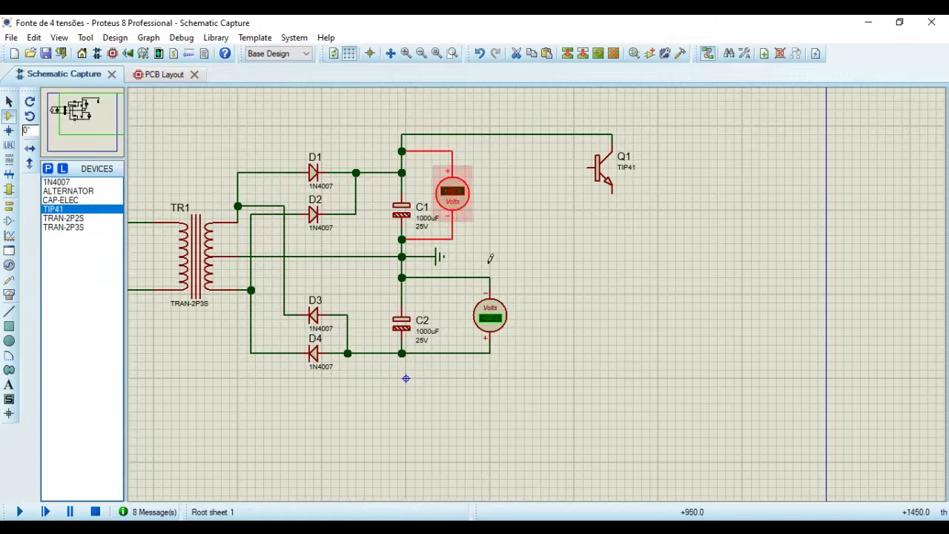
left_click(491, 317)
left_click_drag(491, 316, 452, 315)
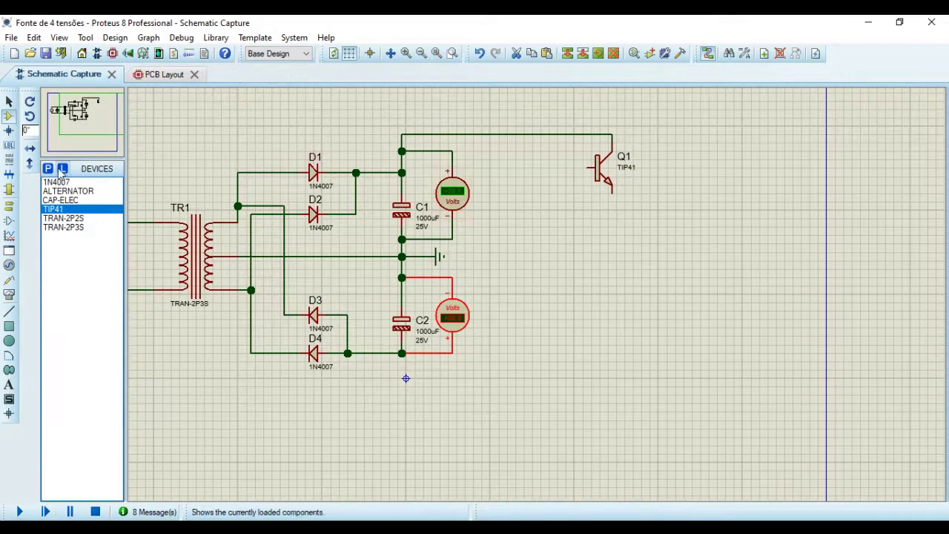
Search the component library for "zener 5v6" and add the 1N4734A 5.6 V zener diode from the ZENERF library to the device list.
left_click(47, 169)
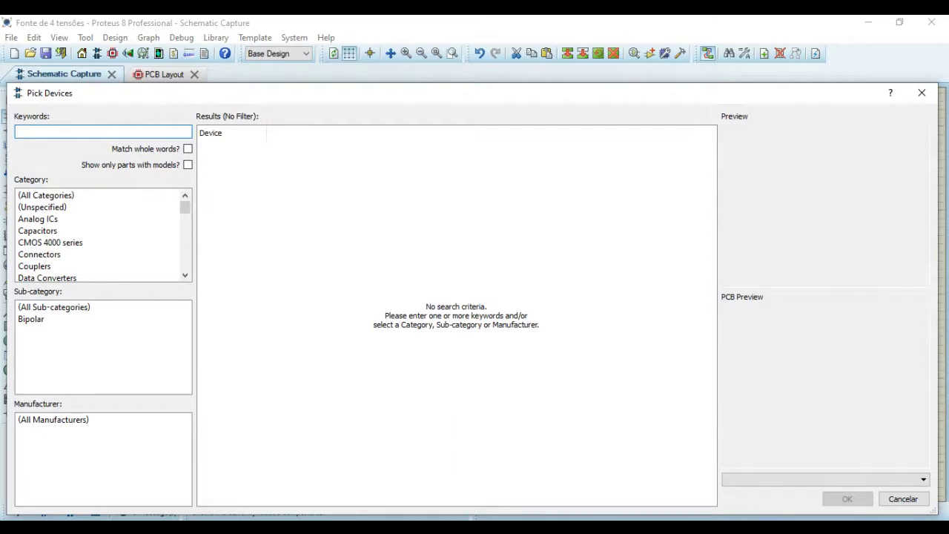
type("e")
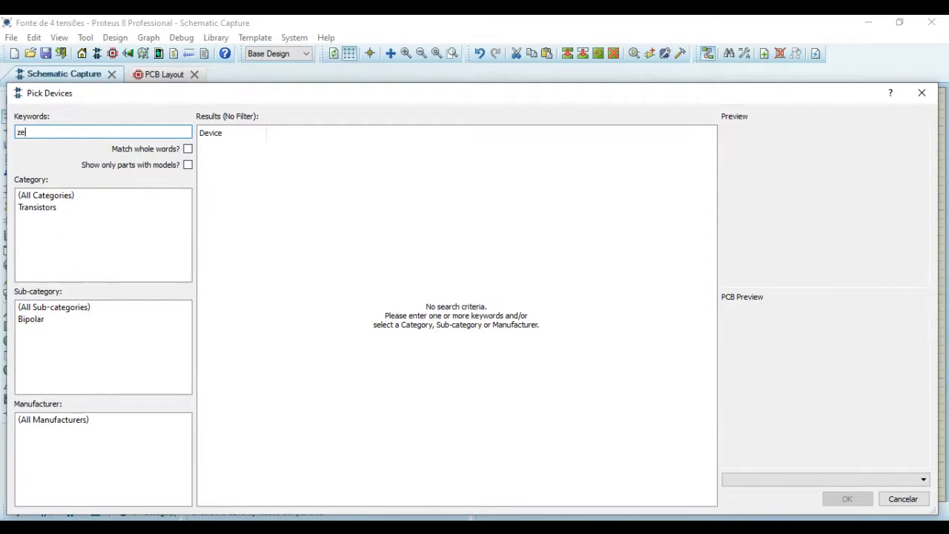
type("ner")
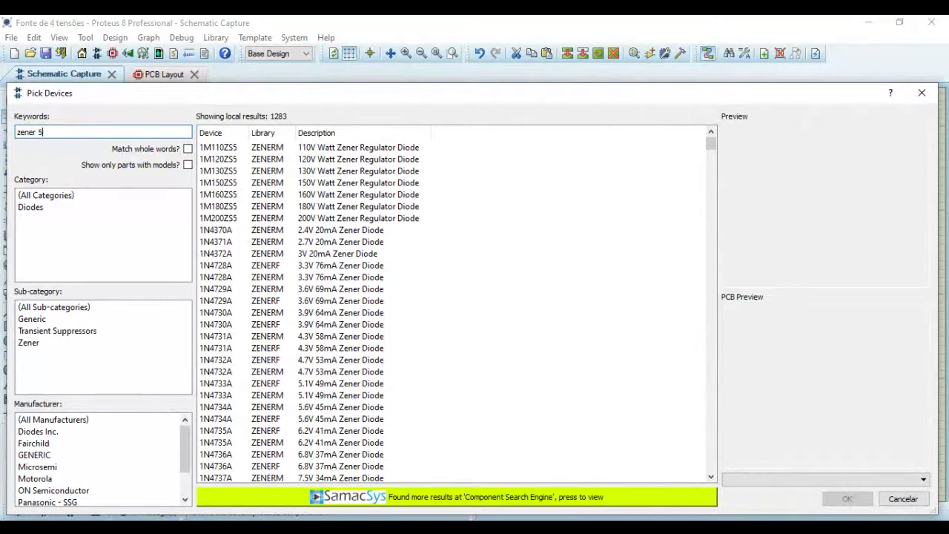
type("5v6")
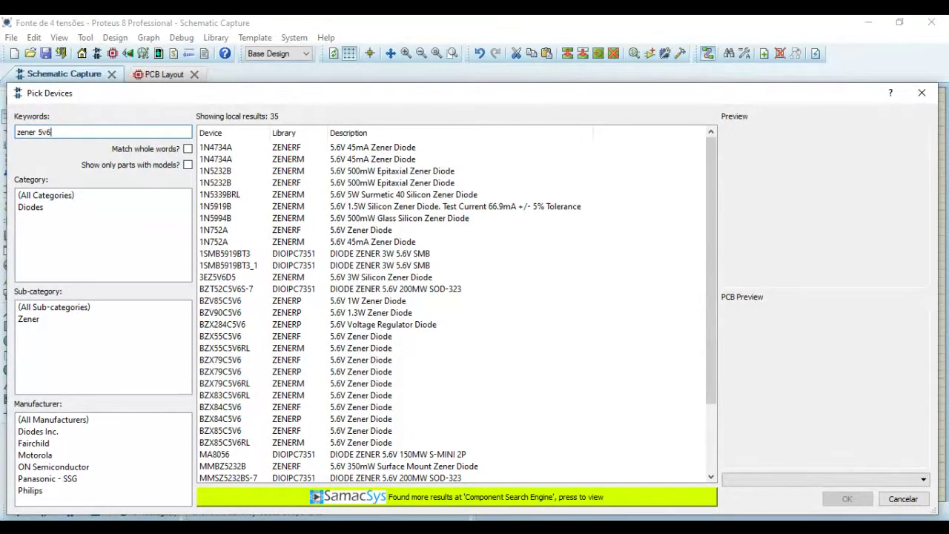
scroll(452, 304, "down", 1)
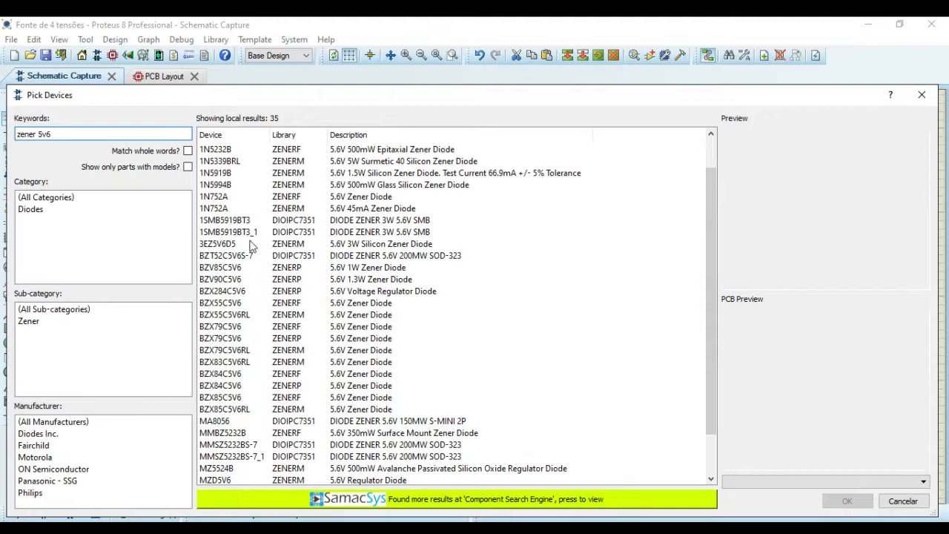
scroll(250, 244, "down", 1)
scroll(250, 244, "up", 2)
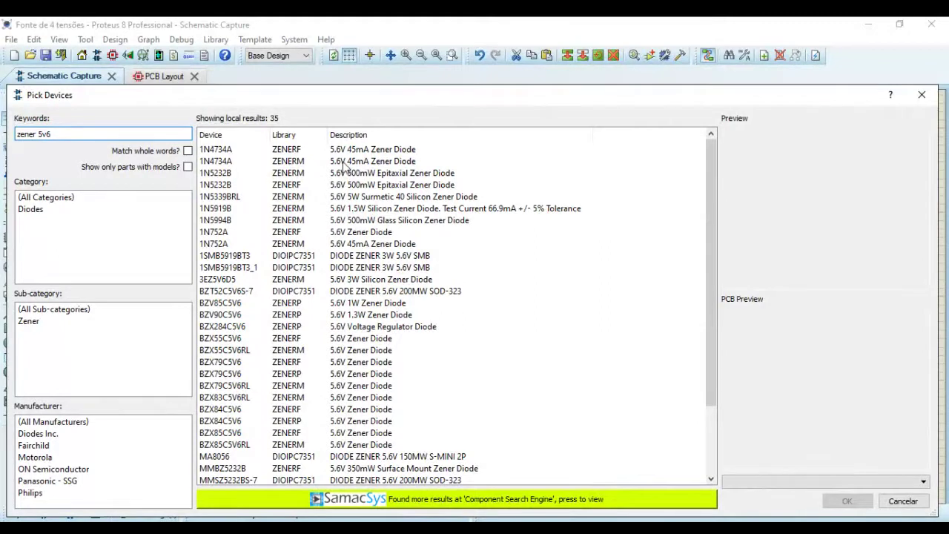
left_click(224, 154)
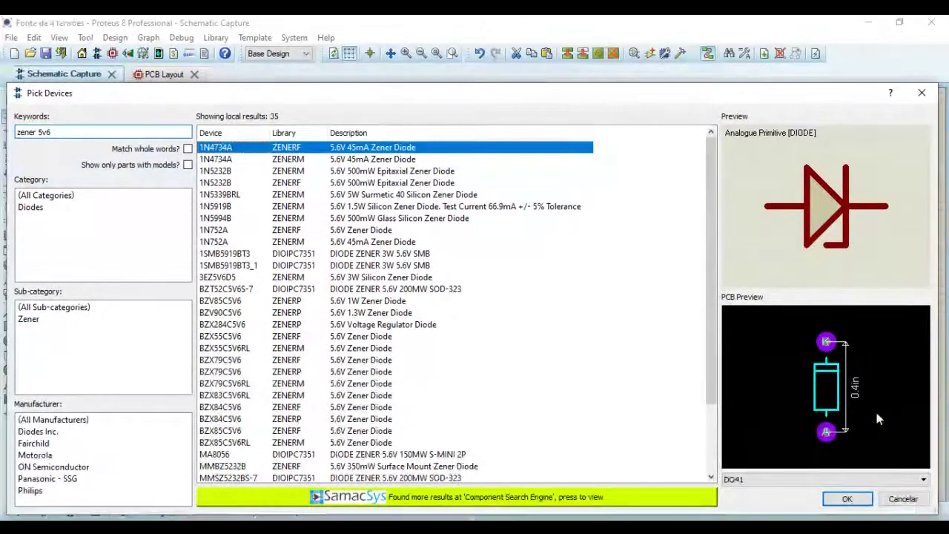
left_click(846, 499)
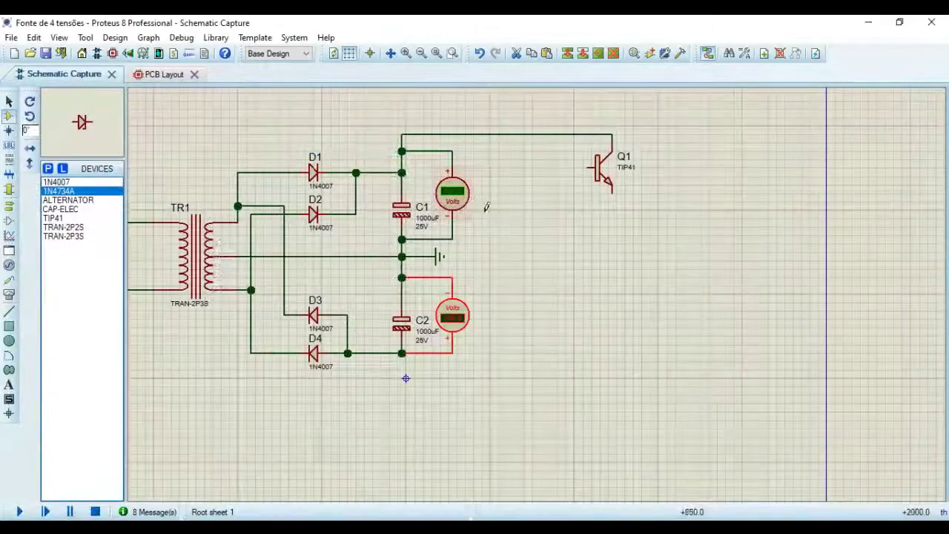
Place the 1N4734A zener below and to the left of Q1's base, rotated anti-clockwise so that it stands vertically.
left_click(548, 217)
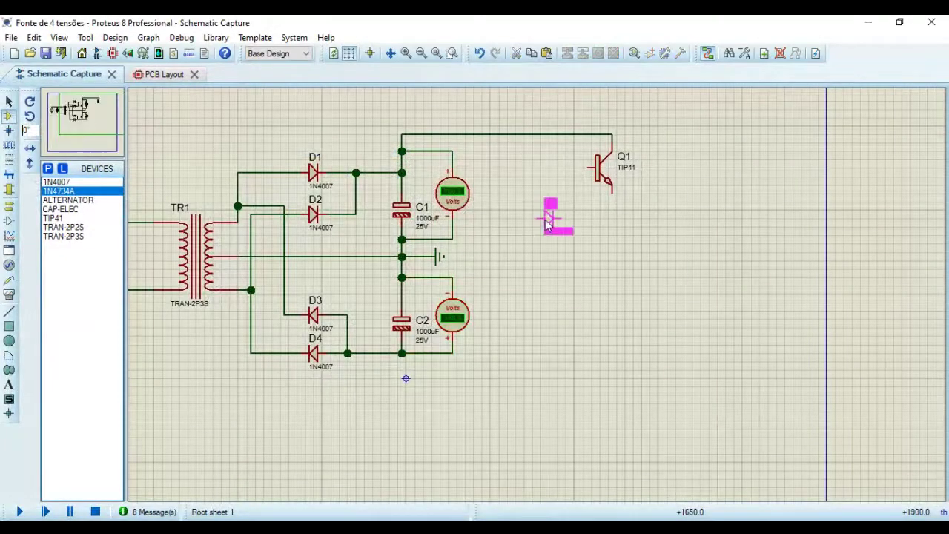
left_click(548, 218)
right_click(548, 221)
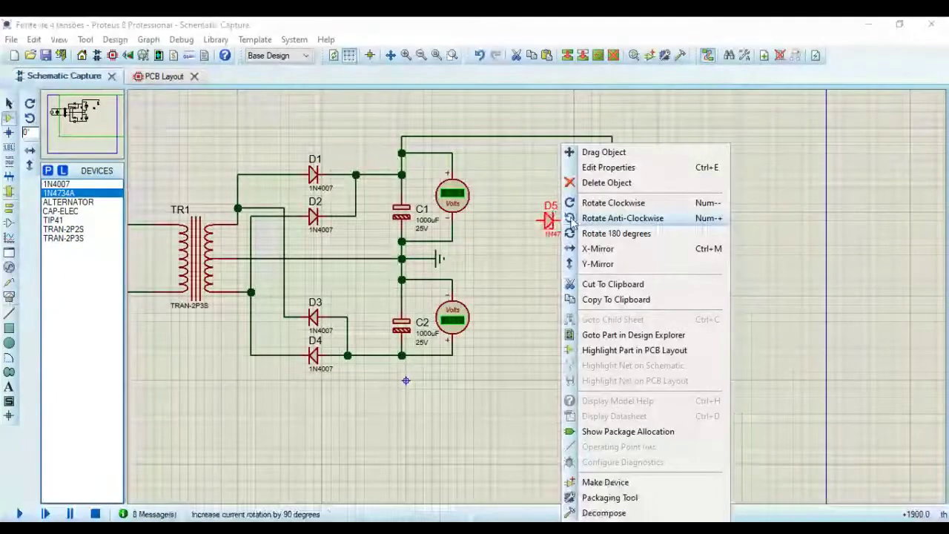
left_click(603, 218)
left_click_drag(549, 221, 545, 208)
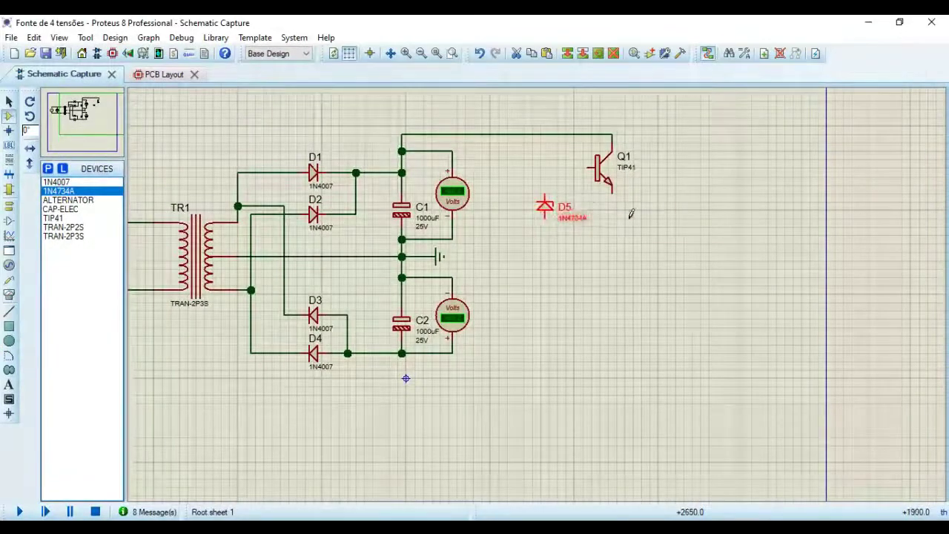
Wire Q1's base to the cathode of zener D5, and connect D5's anode to a new ground terminal placed below it.
left_click(586, 167)
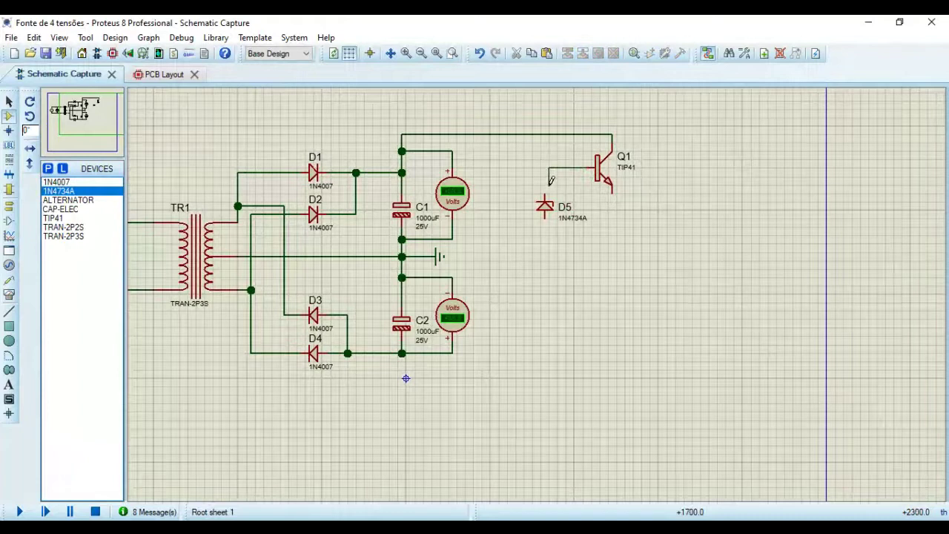
left_click(545, 196)
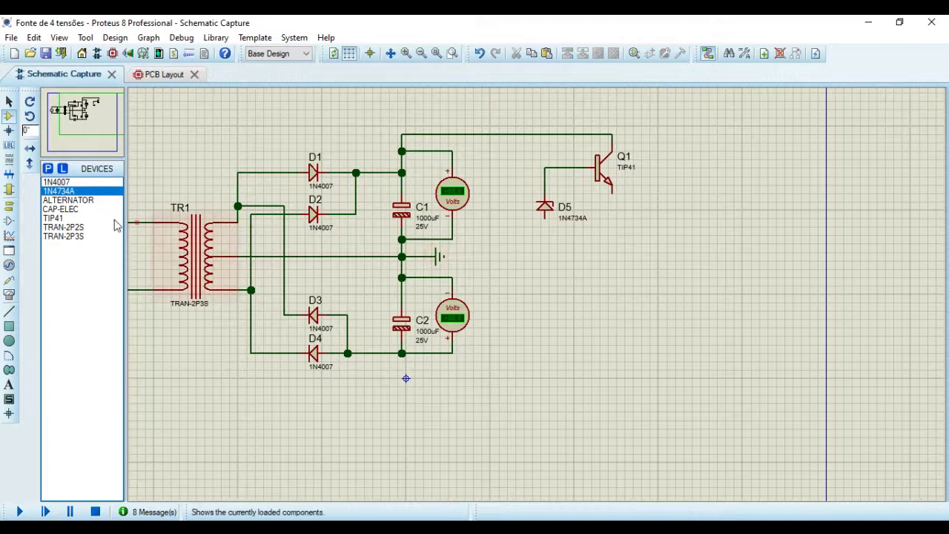
left_click(9, 205)
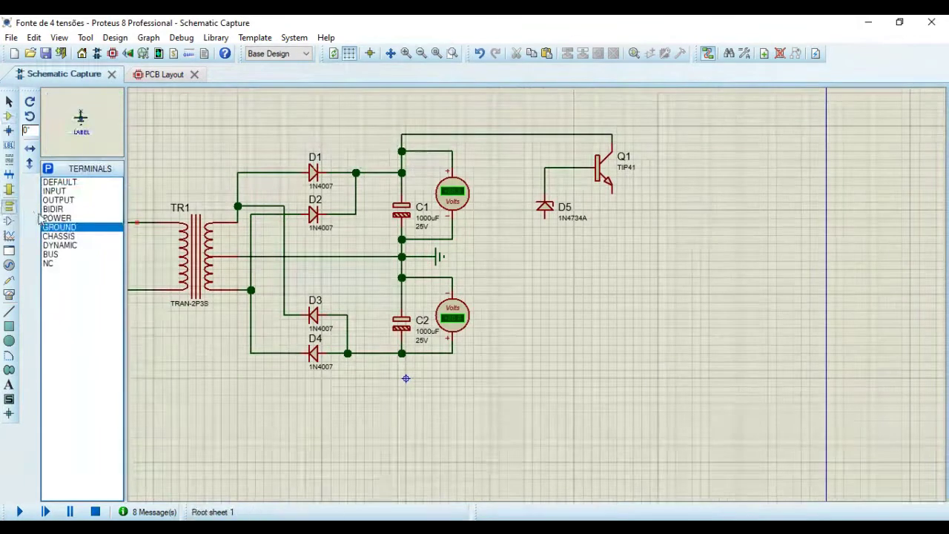
left_click(510, 271)
left_click(511, 260)
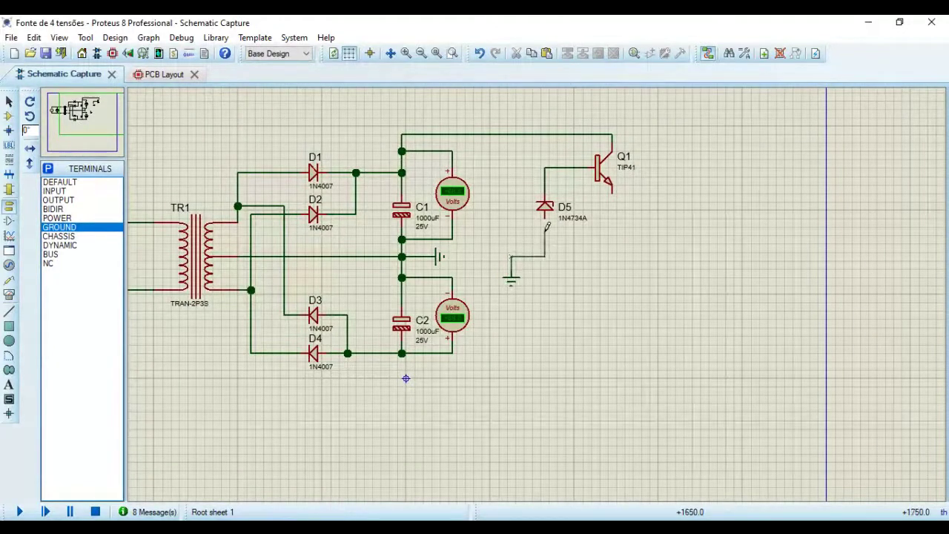
left_click(541, 249)
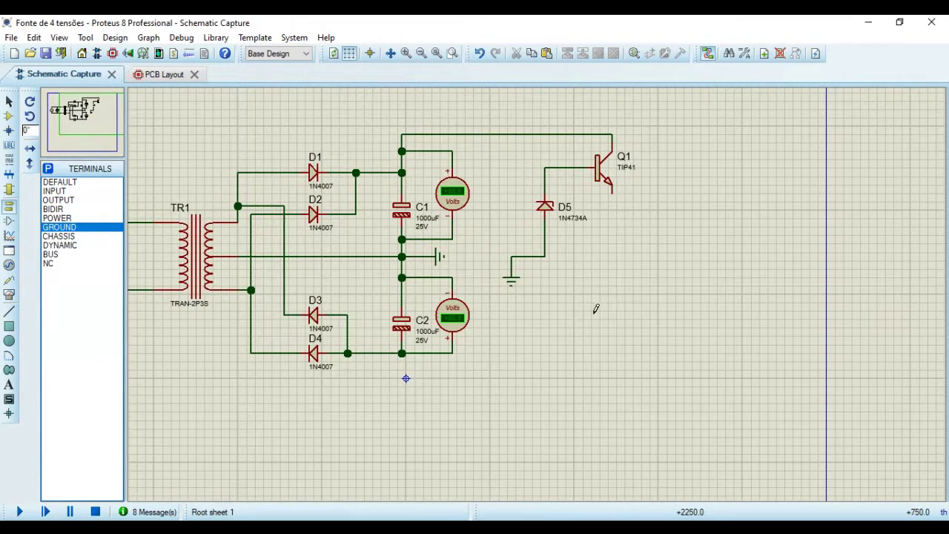
Search the component library for "minres100r" and add the MINRES100R 100R 0.6W resistor to the device list.
left_click(9, 121)
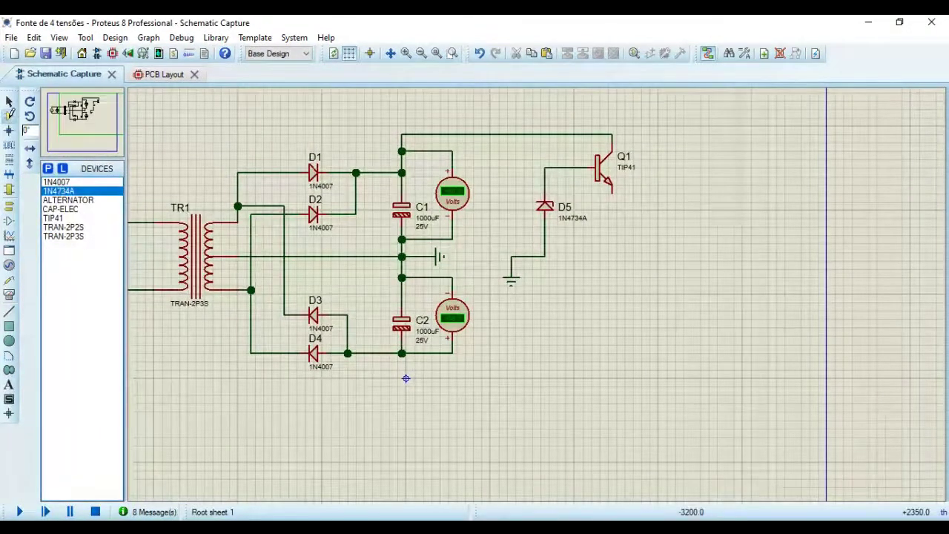
type("eS")
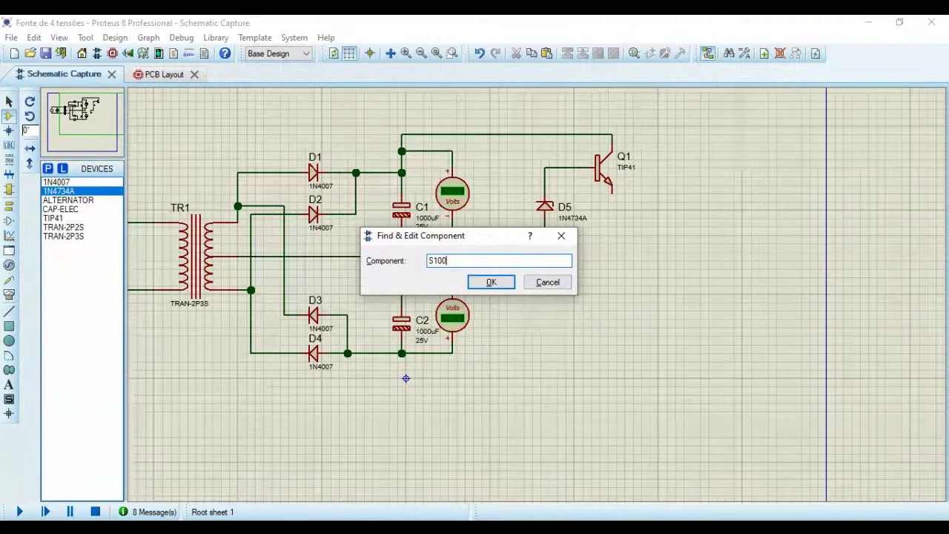
left_click(547, 282)
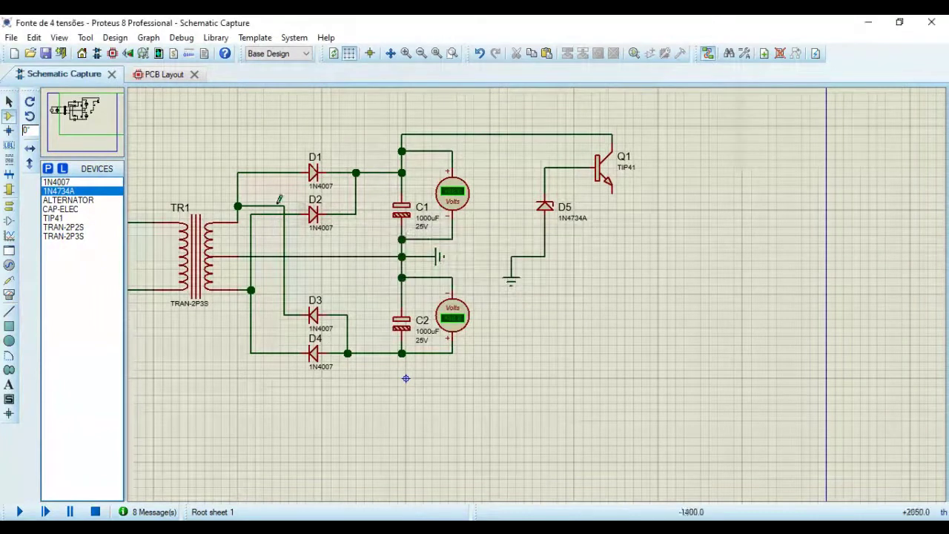
left_click(47, 169)
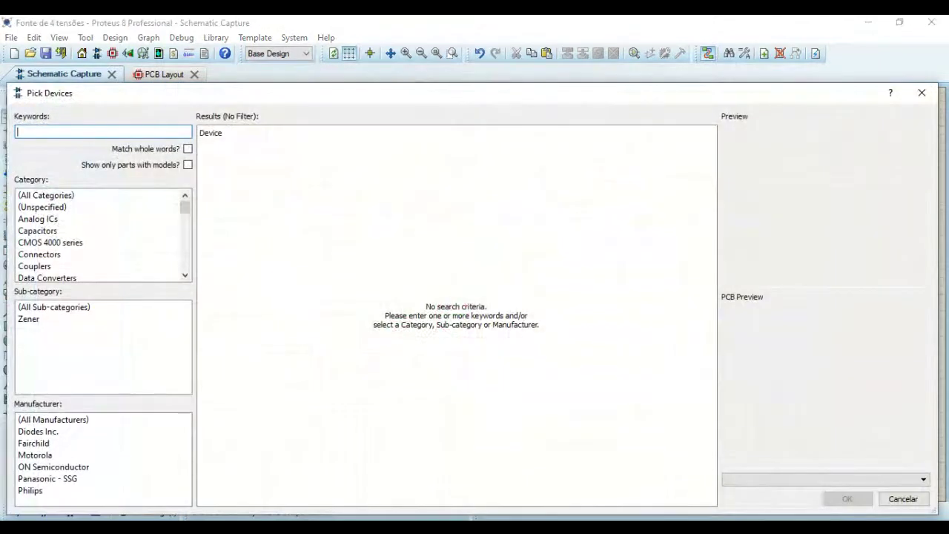
type("minres100")
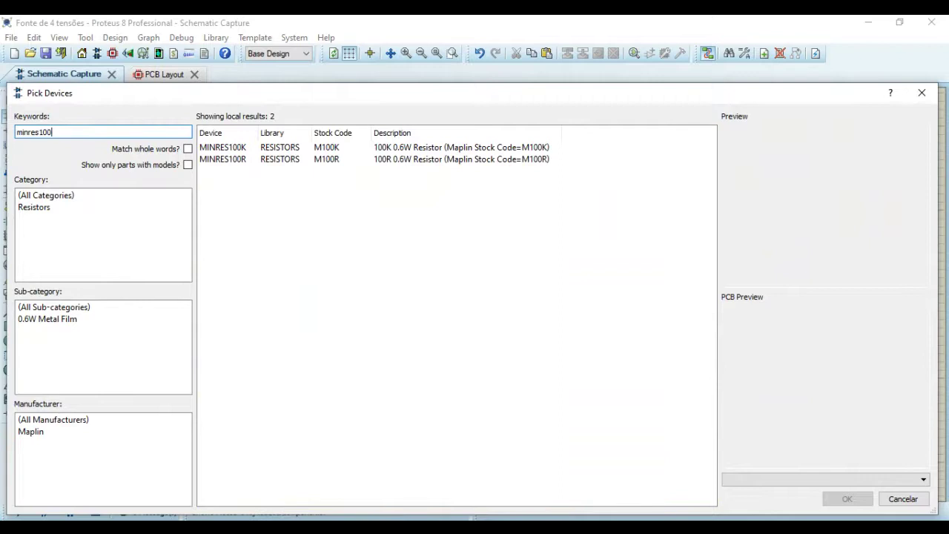
type("r")
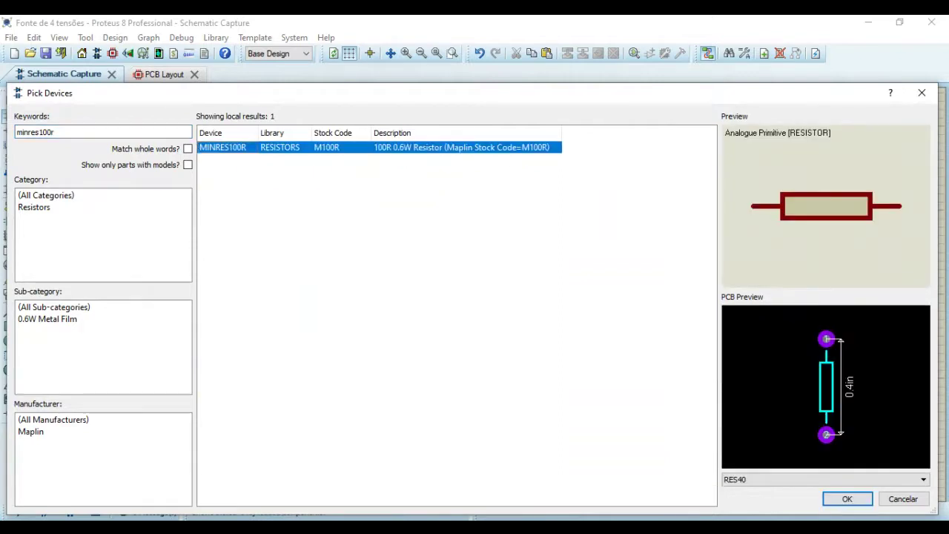
left_click(846, 498)
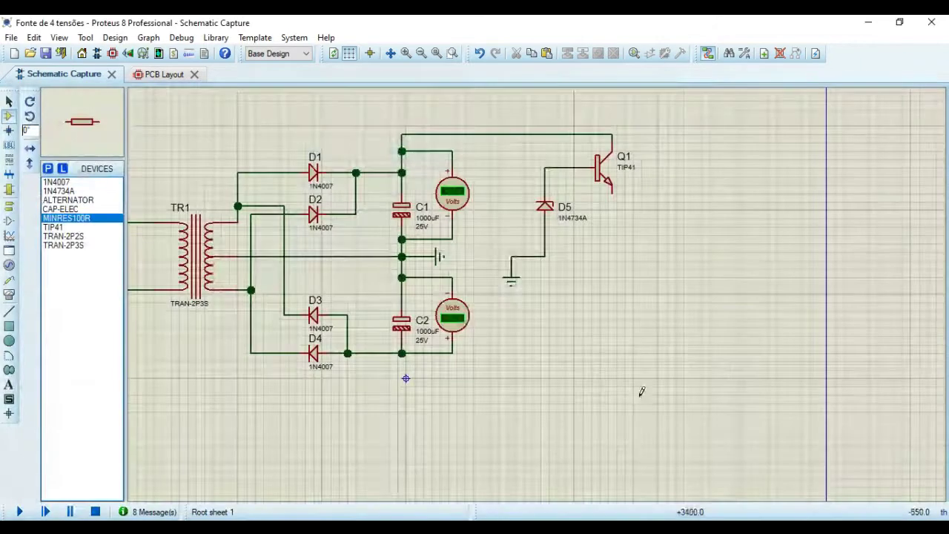
Place the MINRES100R resistor left of Q1 and wire it between the upper supply rail and the base node above D5.
left_click(494, 165)
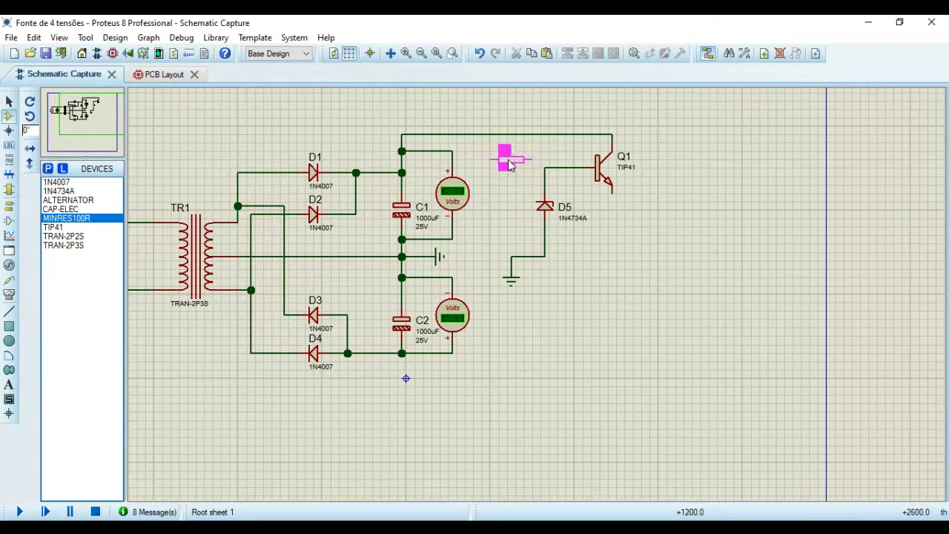
left_click(514, 163)
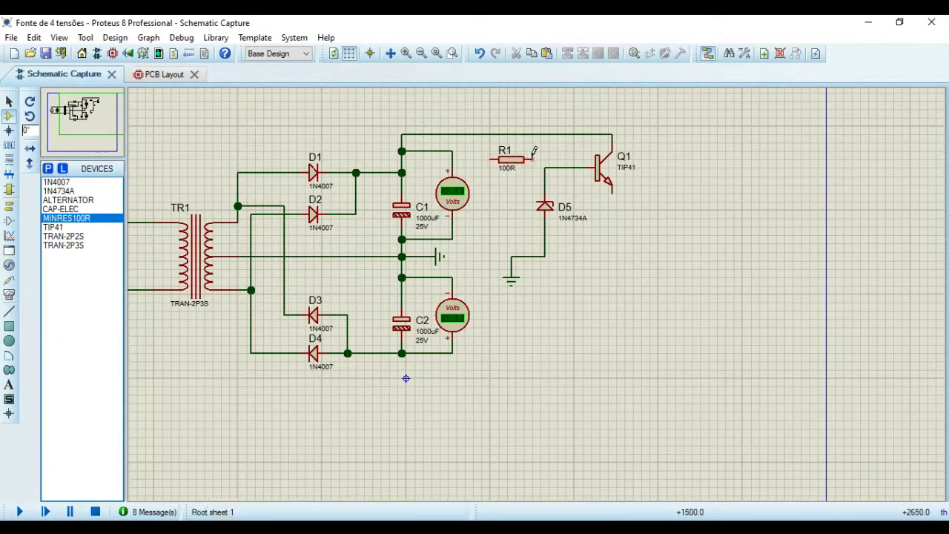
left_click(546, 163)
left_click(481, 158)
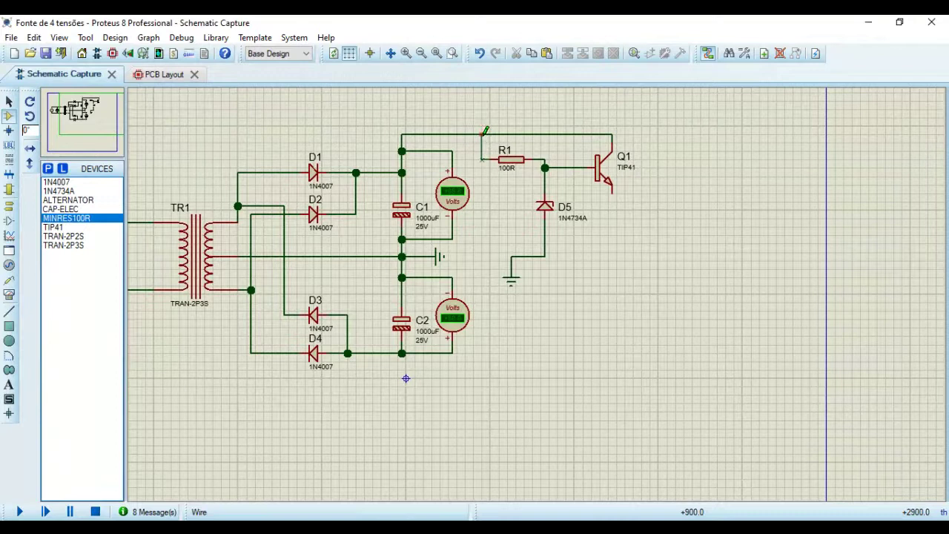
left_click(482, 135)
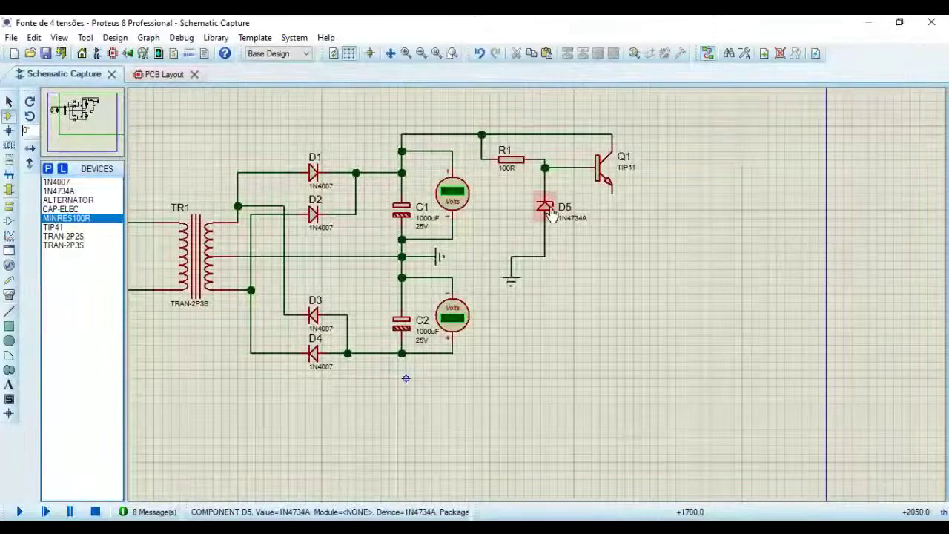
Delete zener D5 and add the 1N4742A 12 V zener diode from the ZENERM library to the device list.
right_click(550, 215)
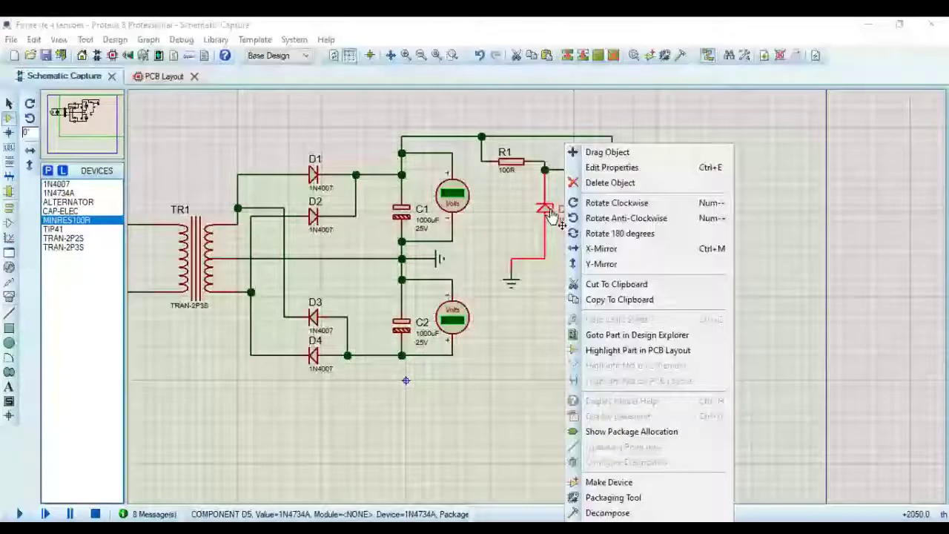
right_click(551, 215)
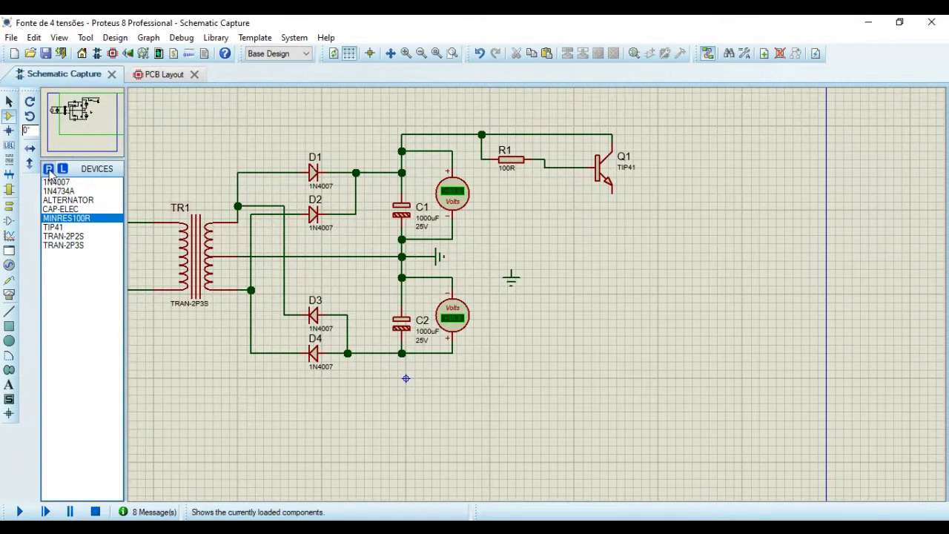
left_click(49, 169)
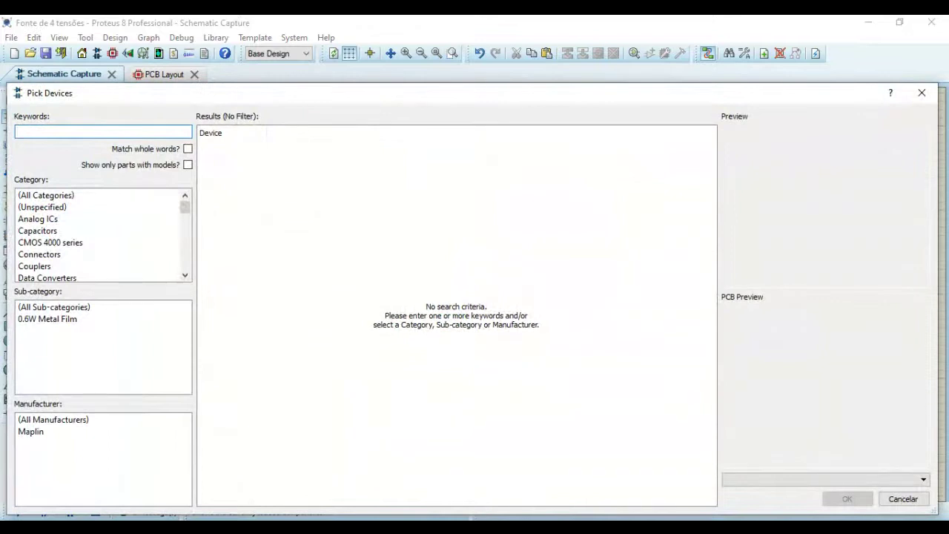
type("1n")
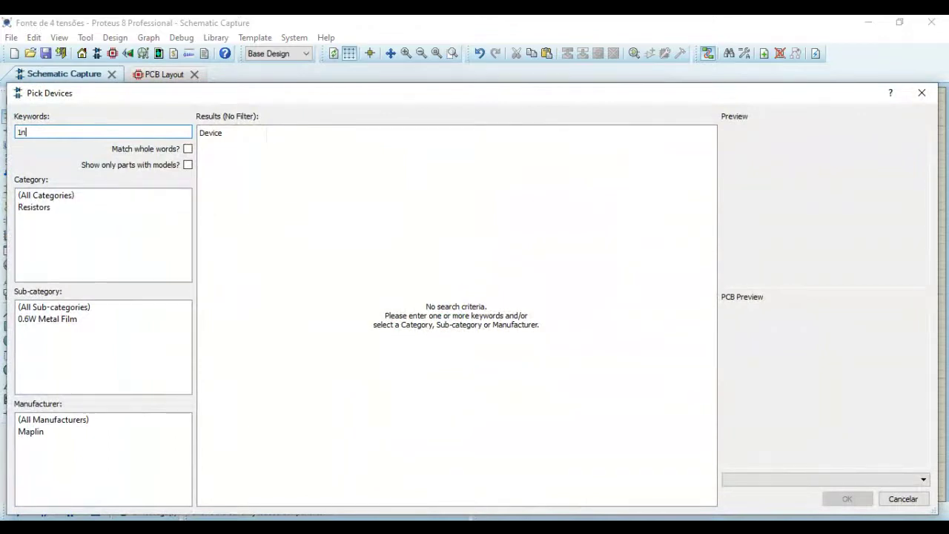
type("47")
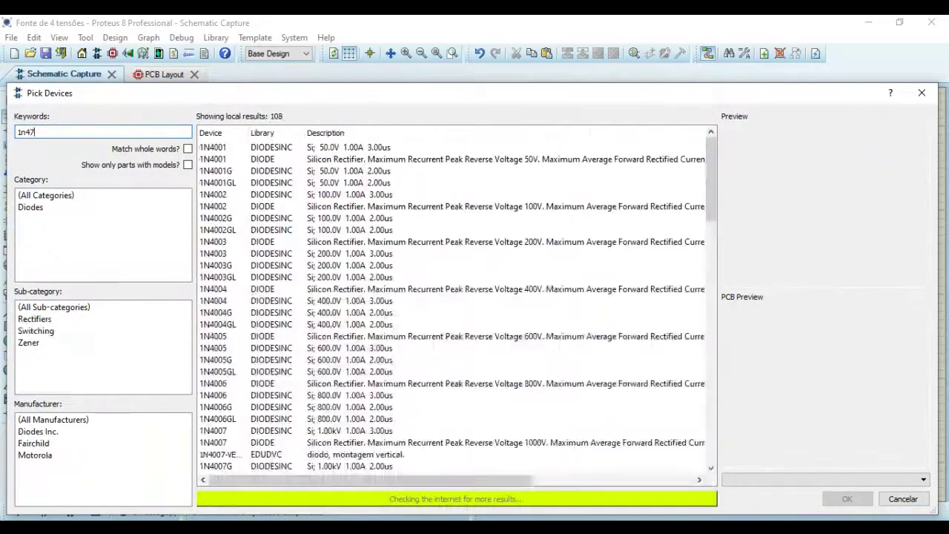
type("42")
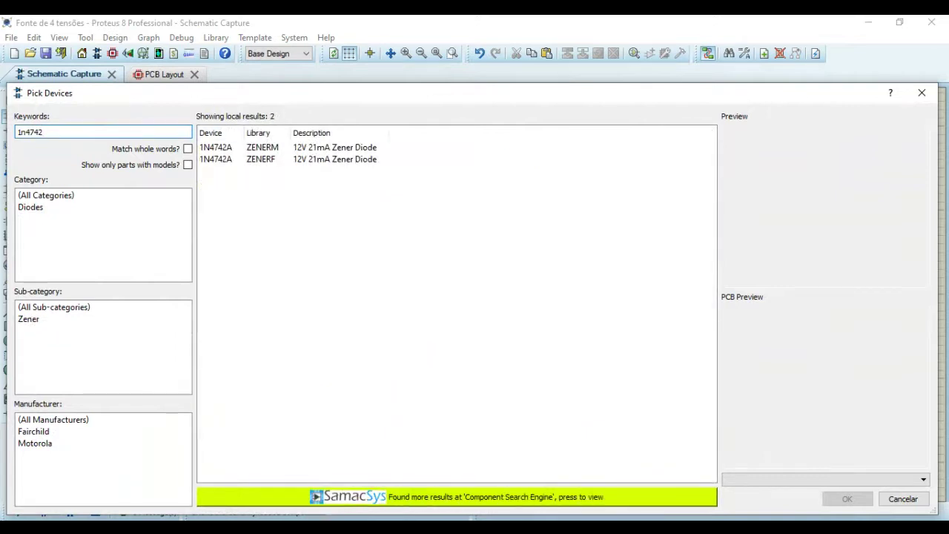
key("Down")
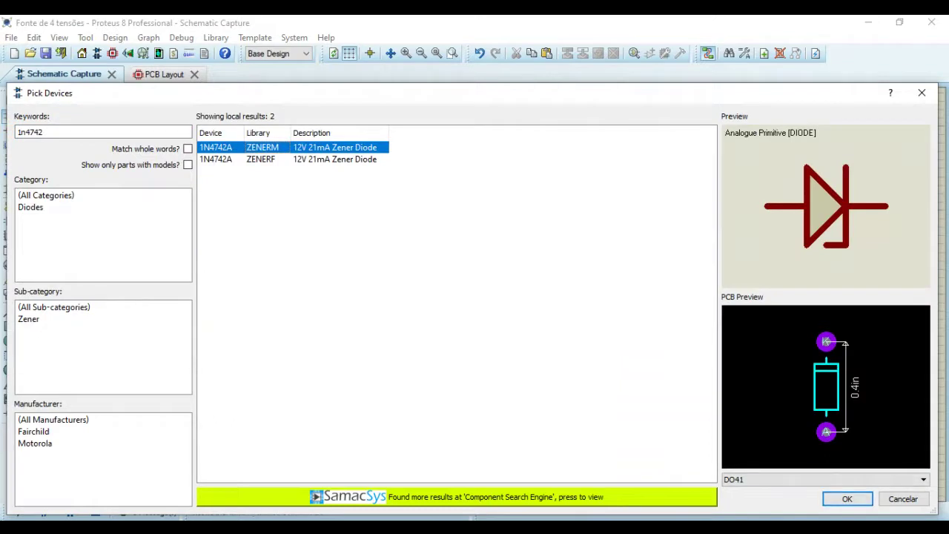
left_click(846, 499)
Place the 1N4742A zener vertically below the junction of R1 and Q1's base, and wire its cathode to that junction.
left_click(529, 220)
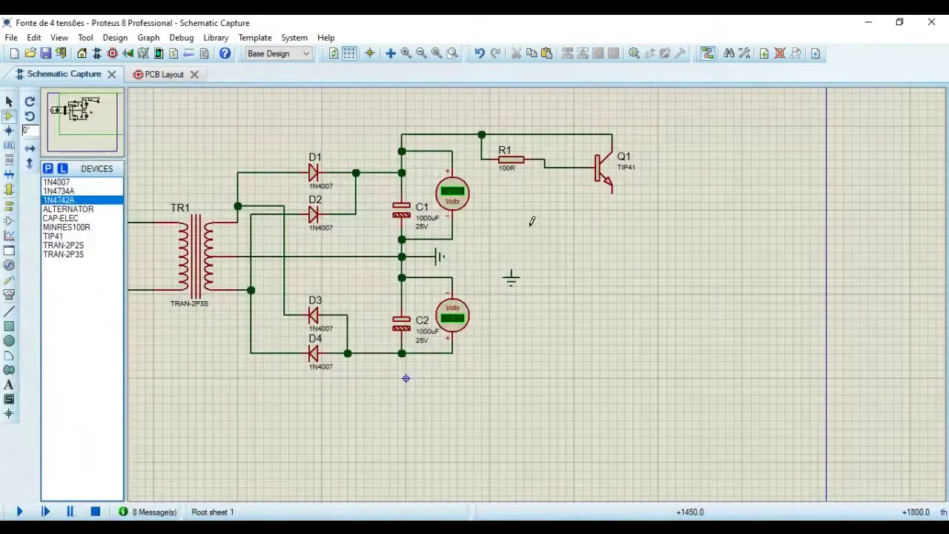
left_click(524, 225)
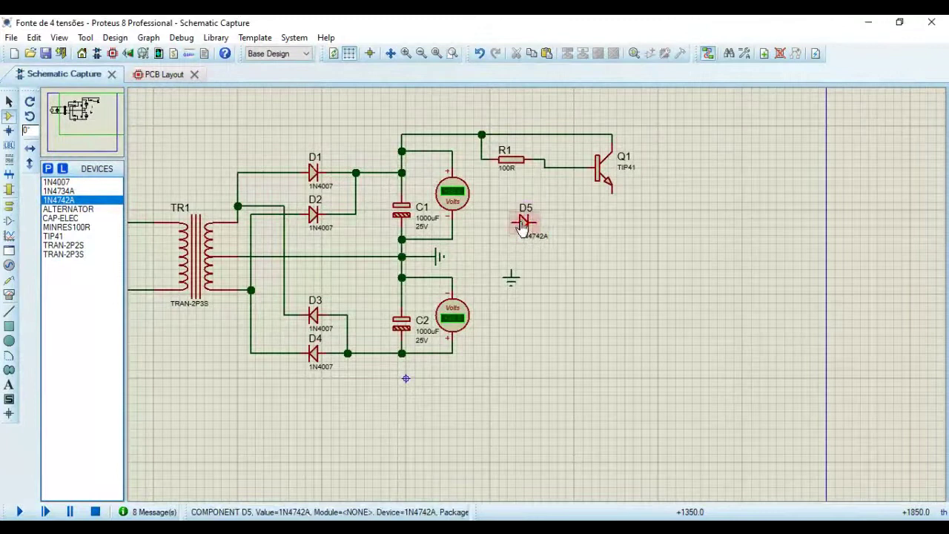
right_click(524, 223)
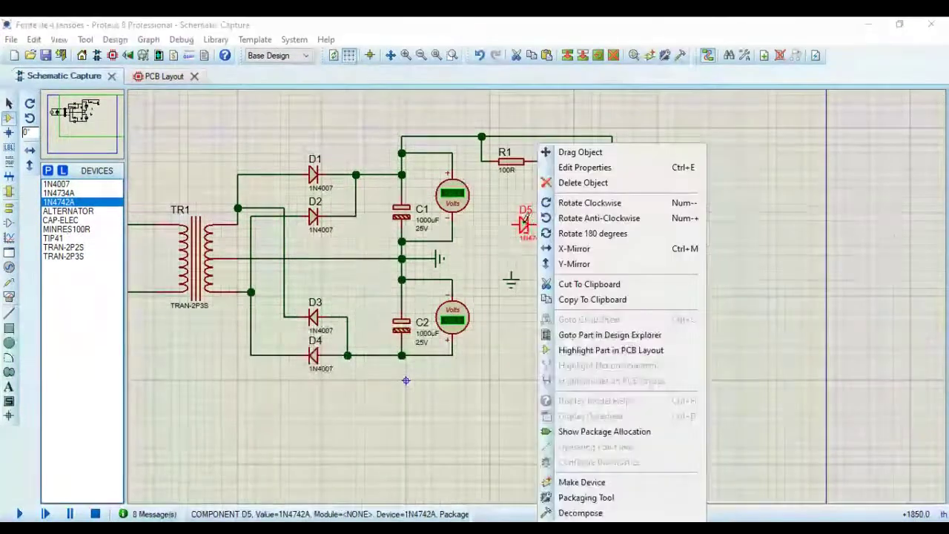
left_click(553, 236)
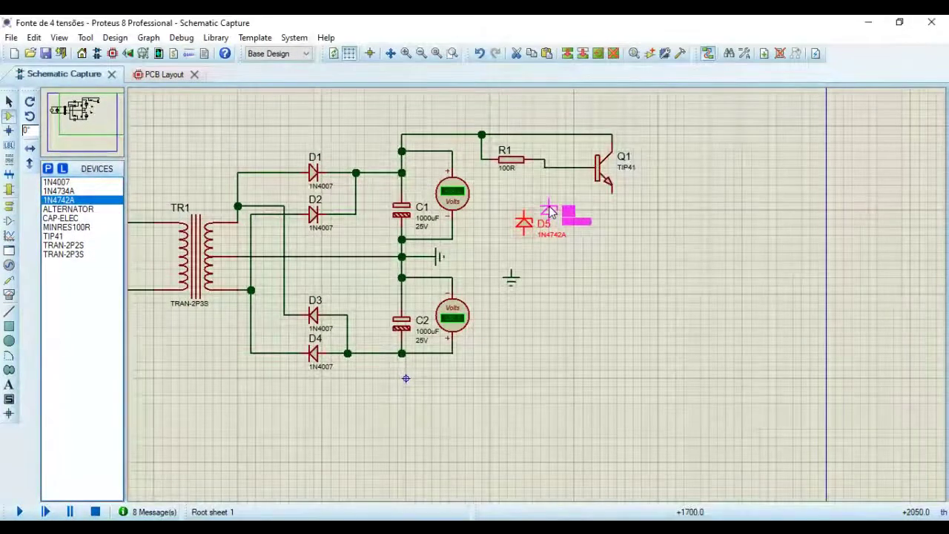
left_click(604, 233)
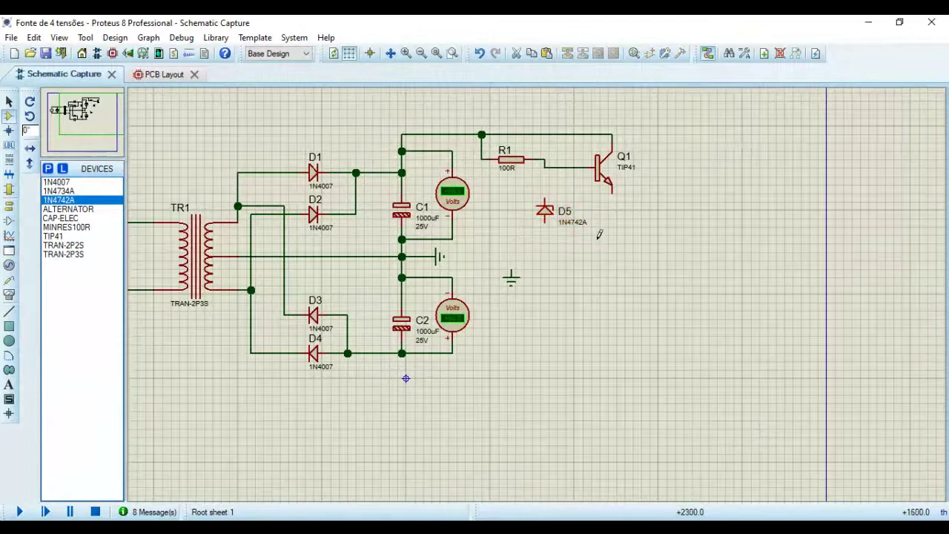
left_click(546, 168)
Move the loose ground terminal down out of the way, and place a 1N4007 diode below D5 with its cathode wired to D5's anode.
left_click(511, 282)
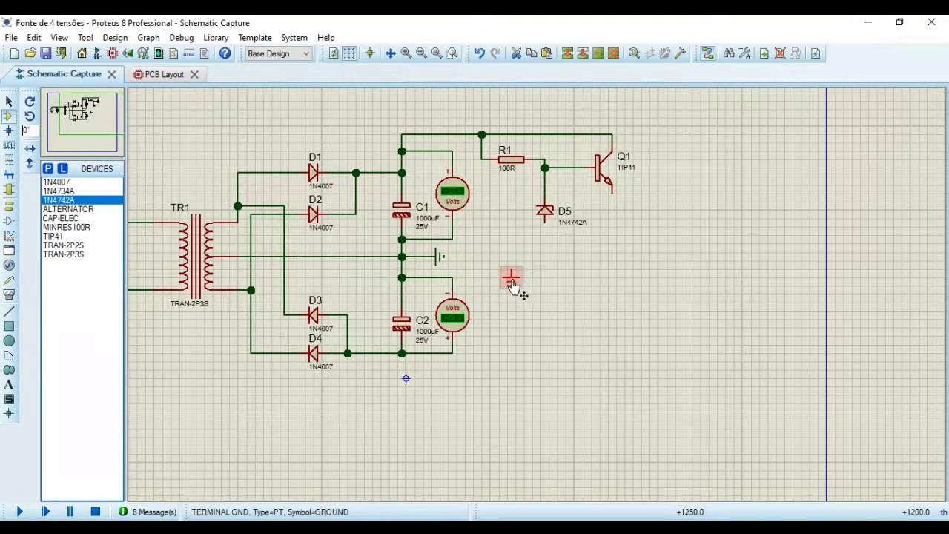
left_click_drag(512, 282, 494, 374)
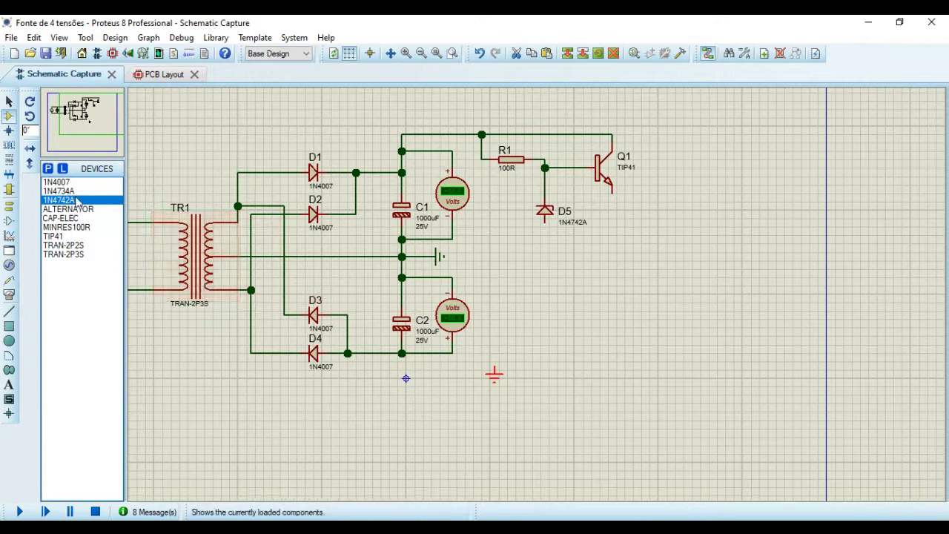
left_click(74, 182)
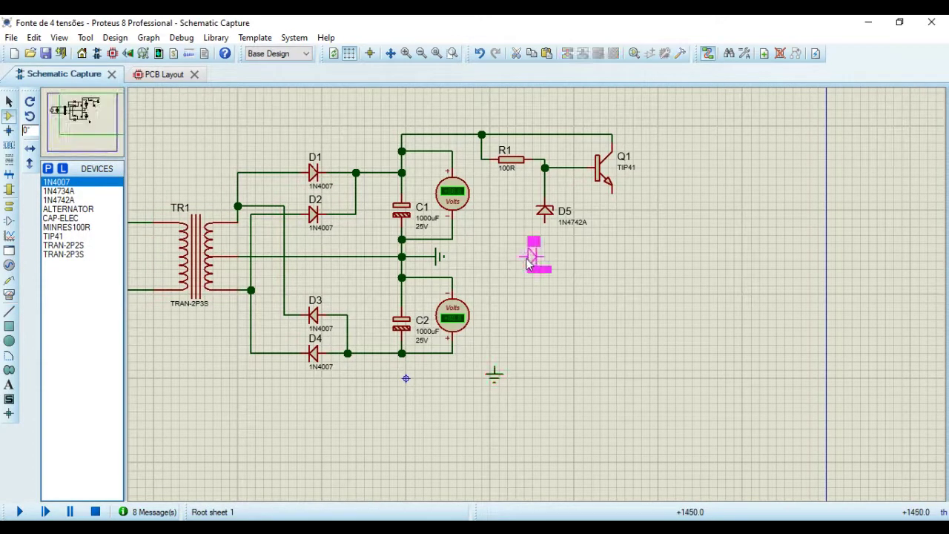
left_click(524, 263)
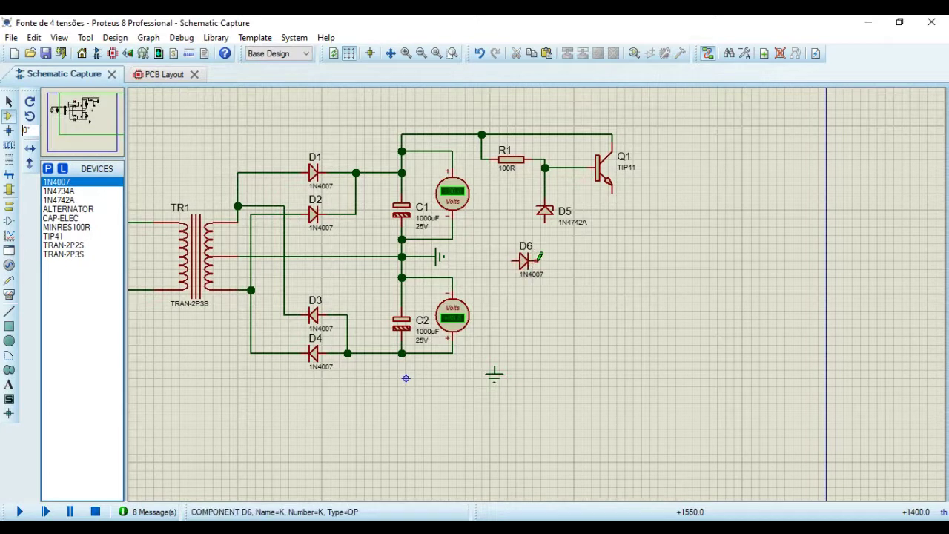
left_click(540, 259)
left_click(545, 219)
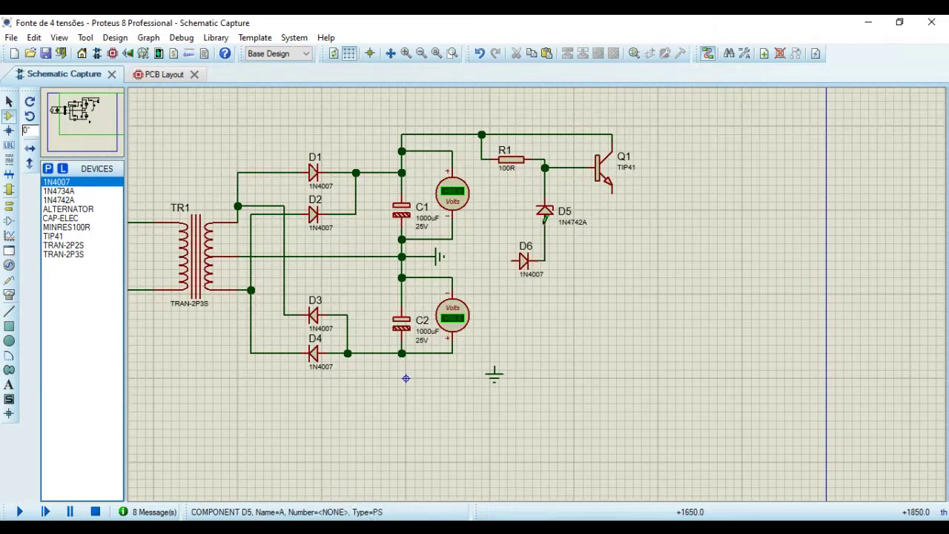
Delete the unconnected ground terminal to the right of C2's voltmeter.
right_click(495, 376)
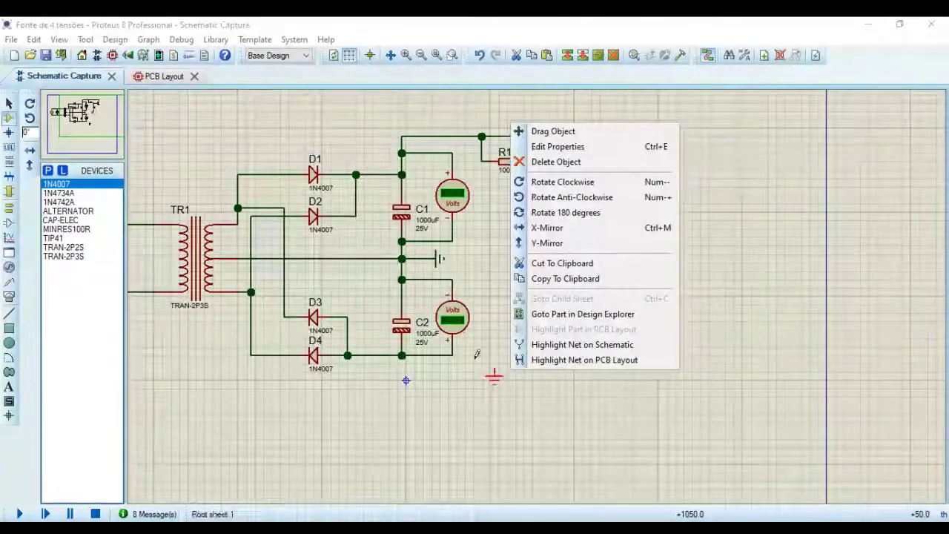
right_click(493, 368)
right_click(493, 364)
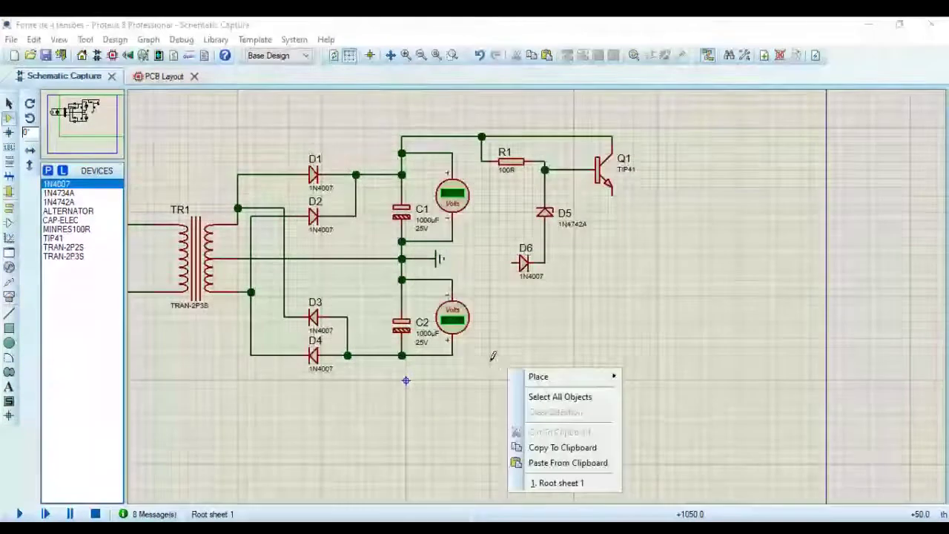
Move the centre-tap ground terminal right and below the middle line, rotated clockwise to point down, beside the lower voltmeter.
right_click(442, 261)
right_click(442, 261)
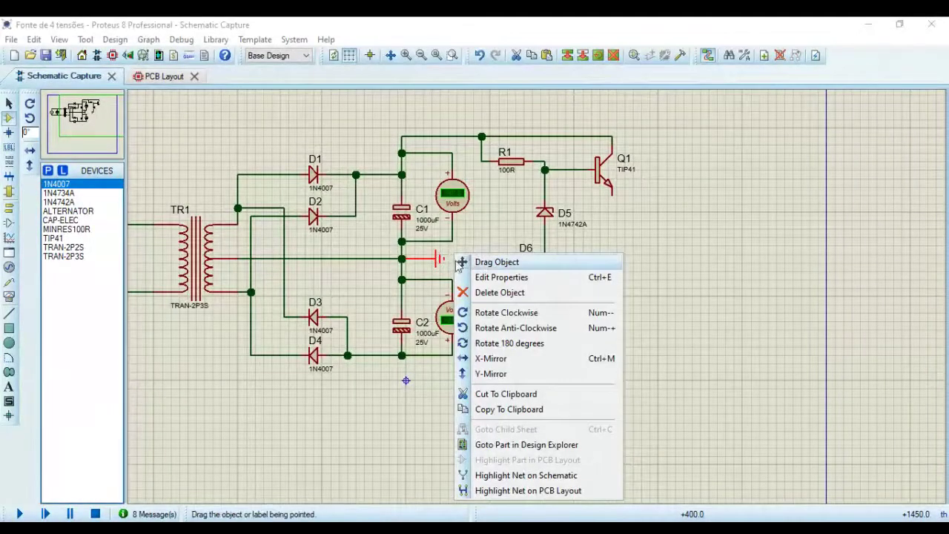
left_click(482, 262)
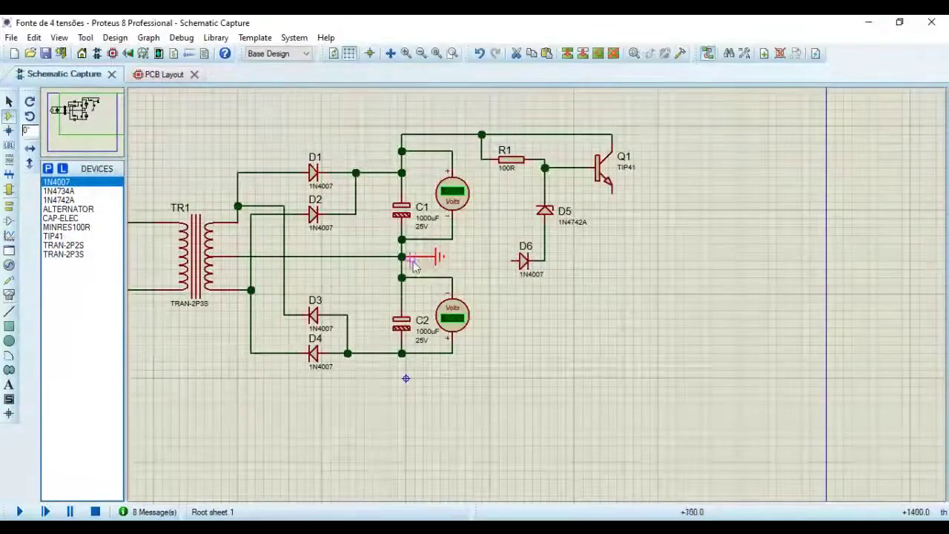
left_click(497, 305)
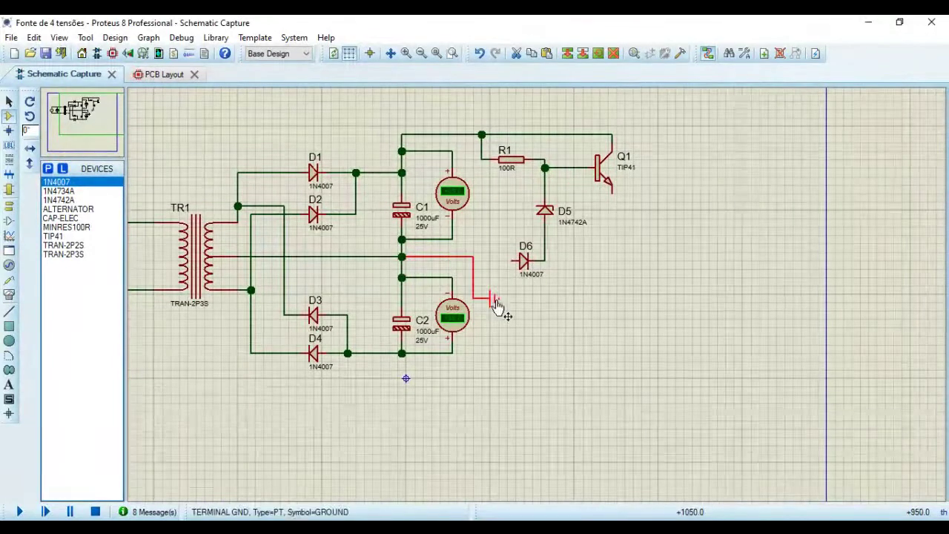
right_click(496, 300)
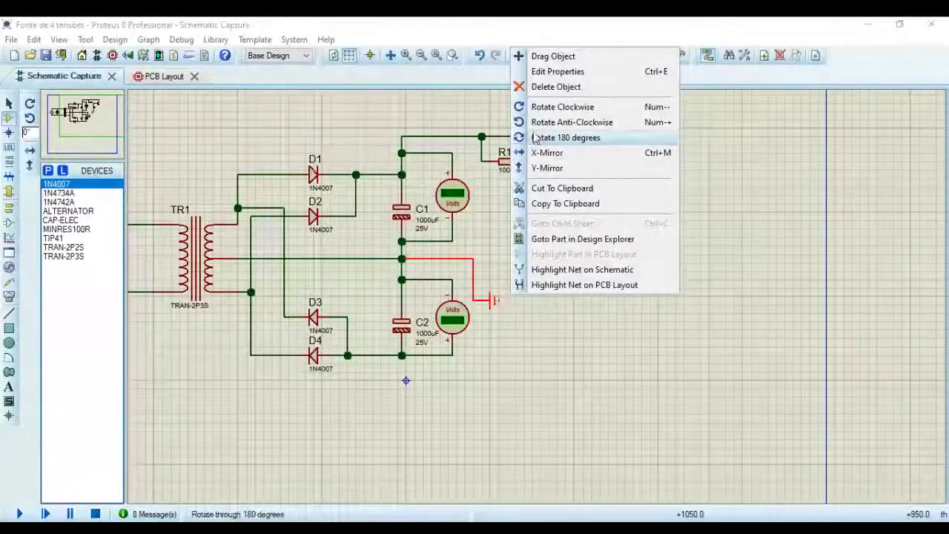
left_click(552, 107)
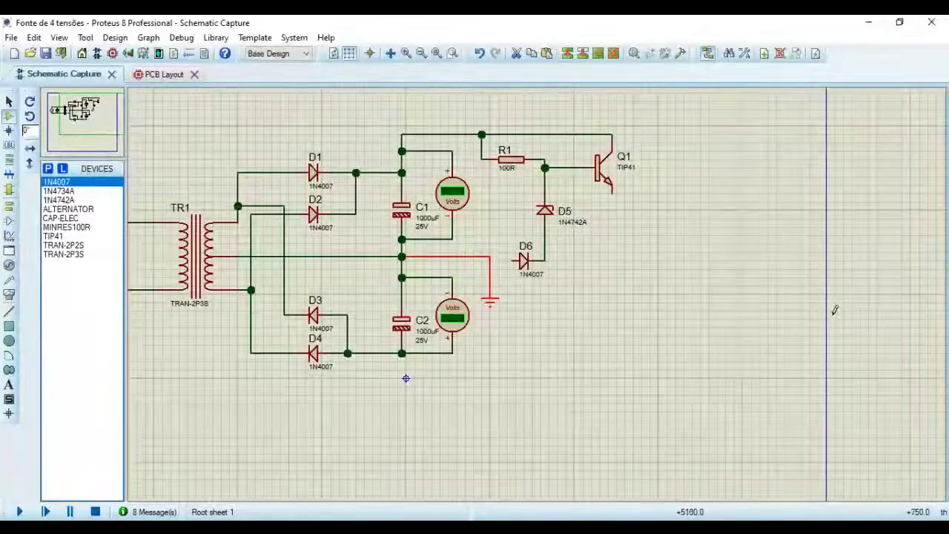
left_click(736, 306)
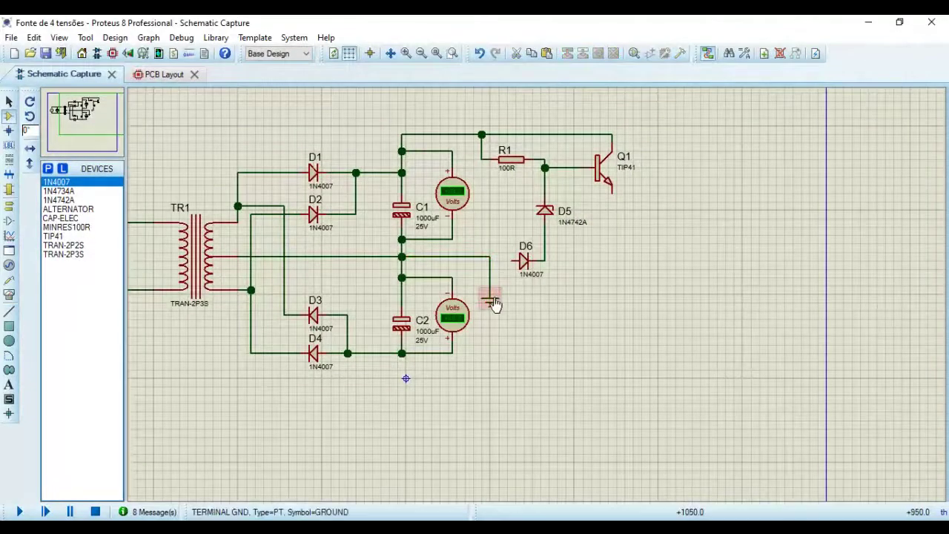
left_click_drag(495, 300, 495, 336)
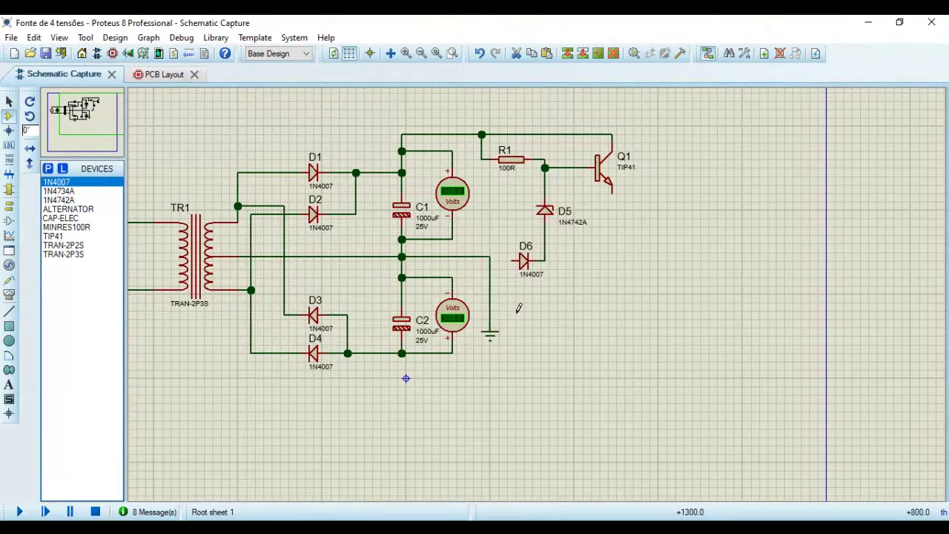
left_click(511, 260)
left_click(489, 261)
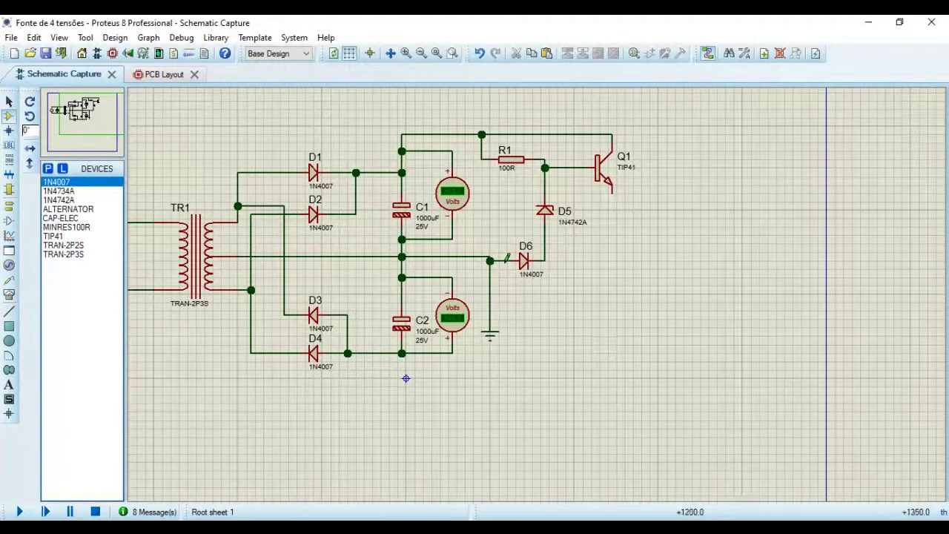
key("ctrl+z")
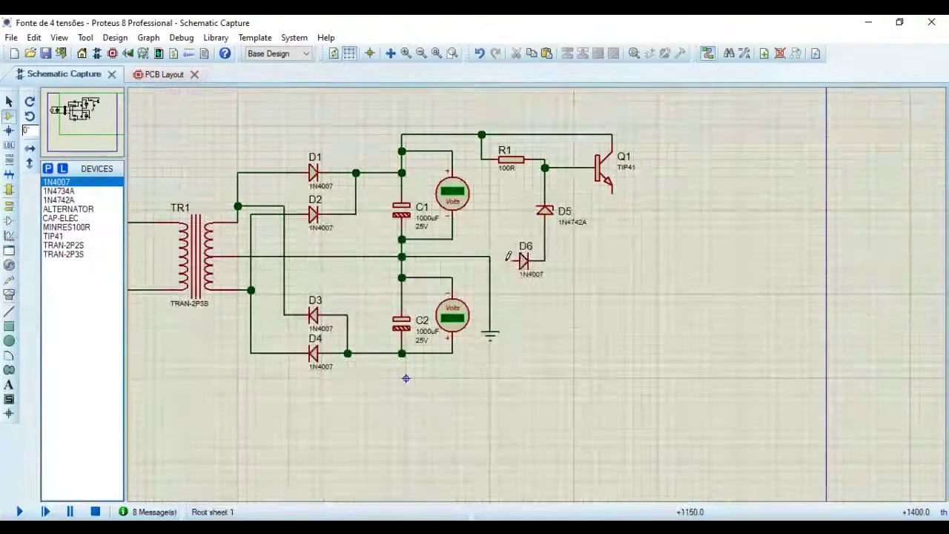
Delete the wire between D5 and D6, and flip diode D6 horizontally so its cathode faces the transformer side.
right_click(544, 250)
left_click(589, 288)
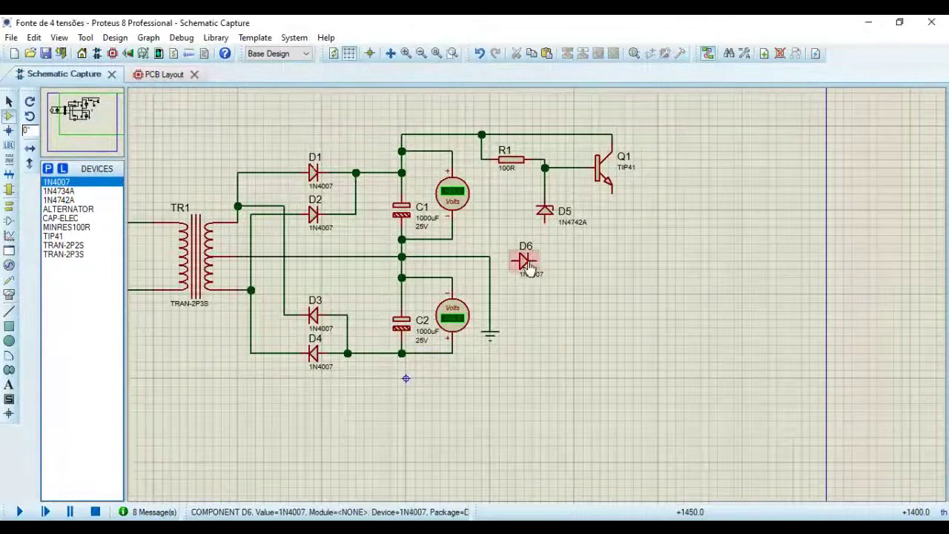
right_click(529, 267)
left_click(558, 249)
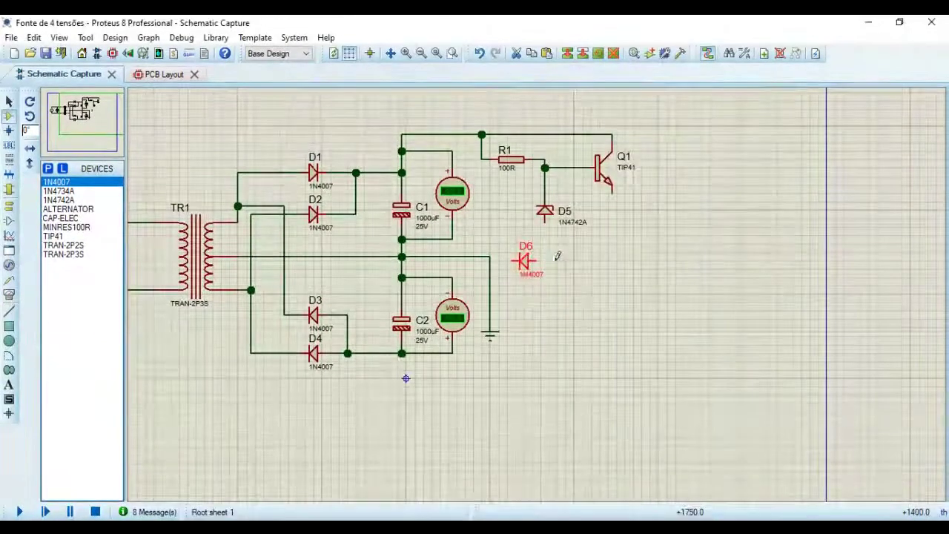
left_click(558, 255)
Wire D6's anode to D5's anode and its cathode to the centre-tap ground line.
left_click(536, 261)
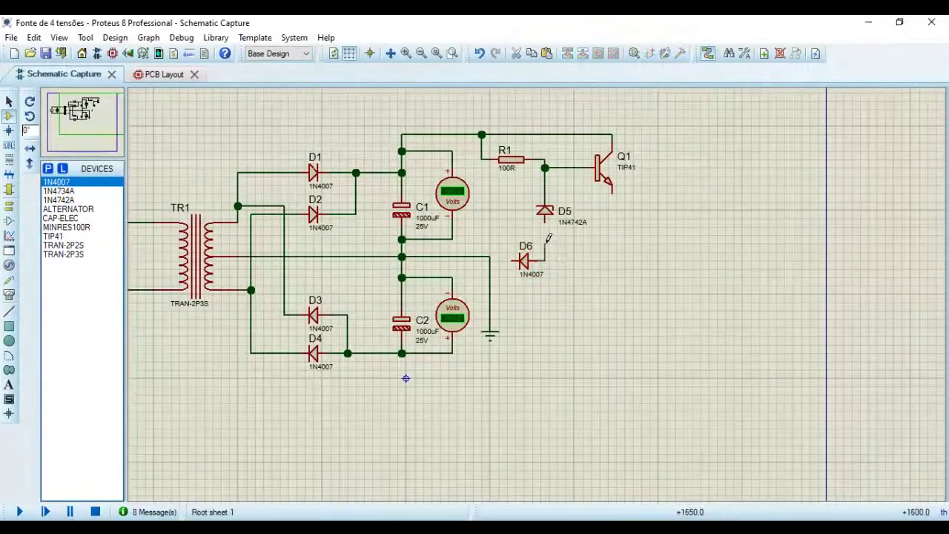
left_click(545, 217)
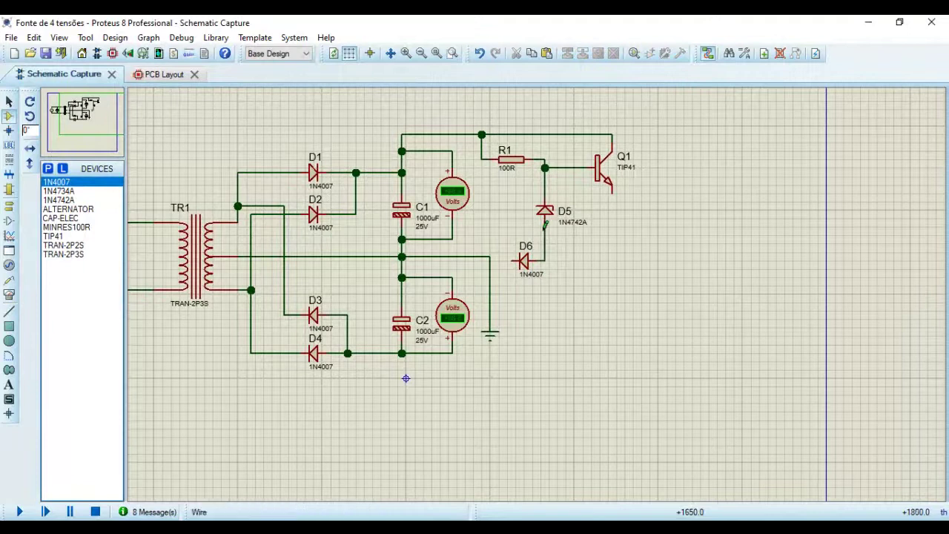
left_click(512, 260)
left_click(489, 260)
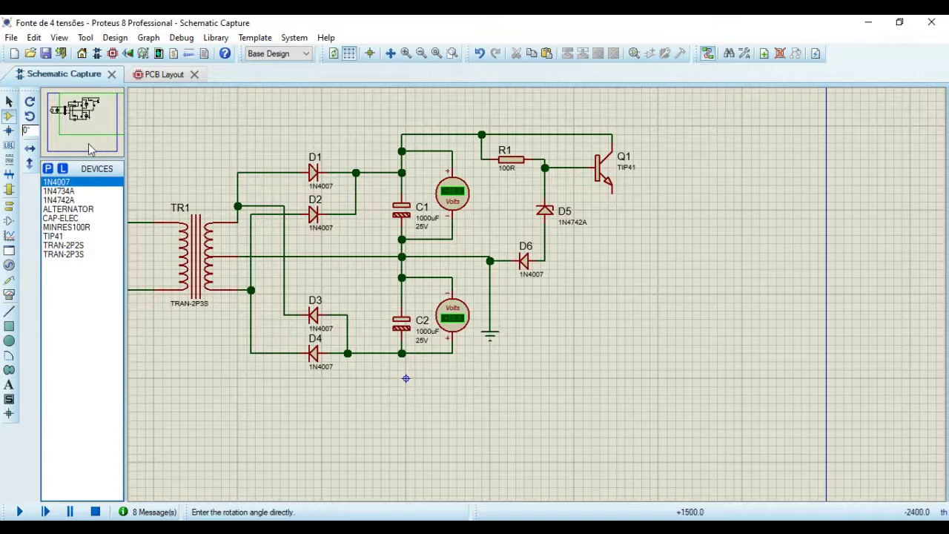
Add the generic RES resistor with the RES40 PCB package to the device list.
left_click(45, 172)
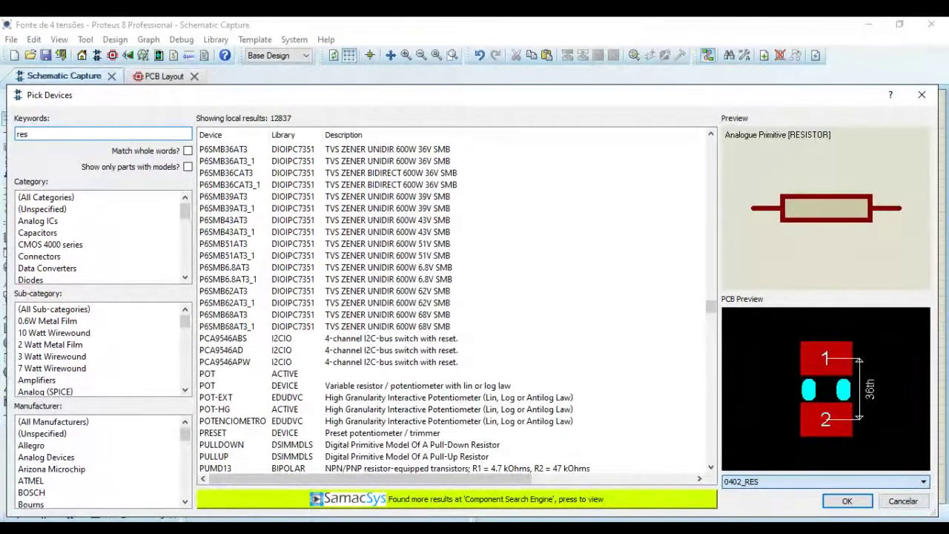
left_click(923, 481)
left_click(904, 455)
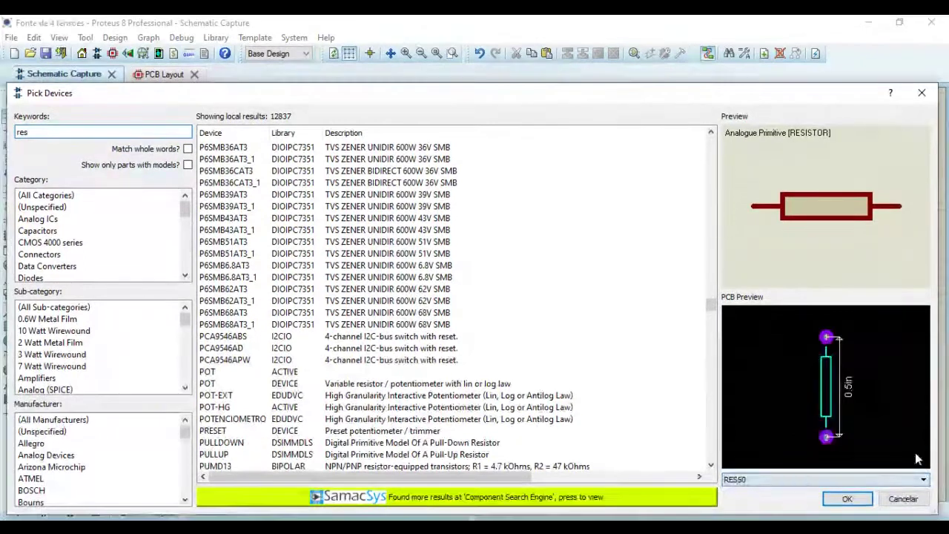
left_click(847, 500)
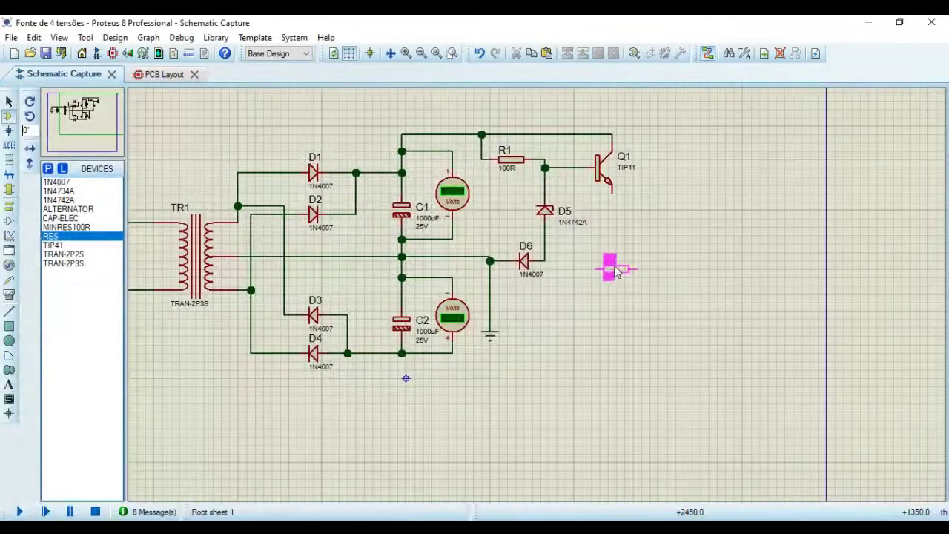
Place the RES resistor vertically, below and to the right of Q1, and wire its upper end to Q1's emitter.
left_click(648, 252)
right_click(648, 252)
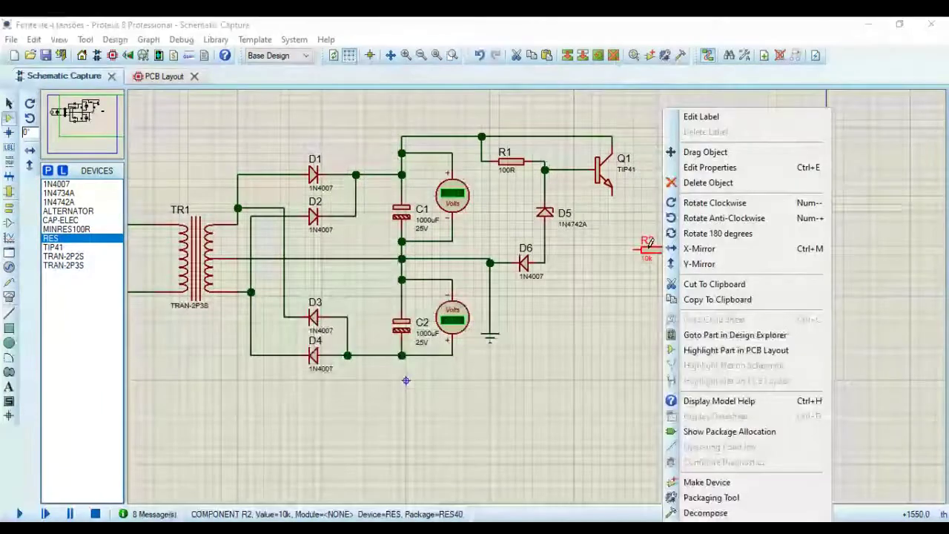
left_click(695, 209)
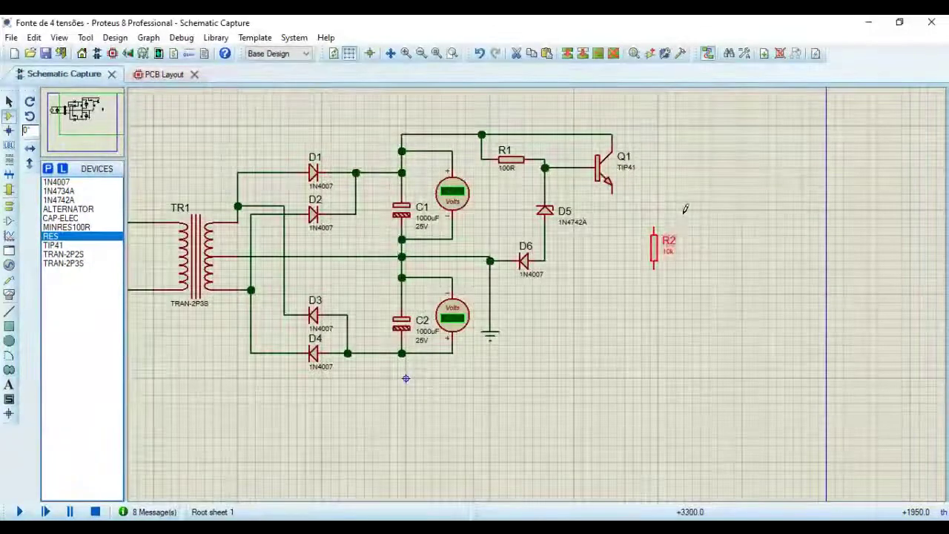
left_click(653, 227)
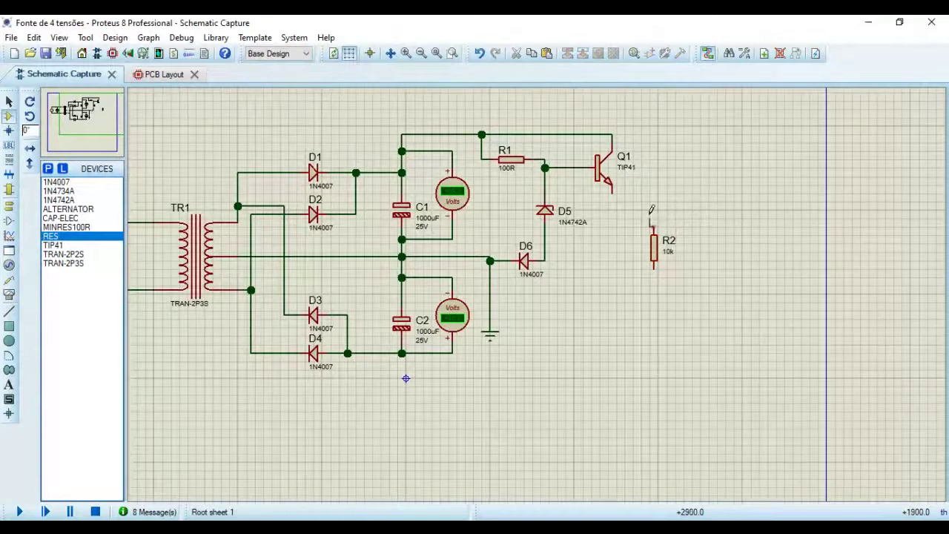
left_click(612, 194)
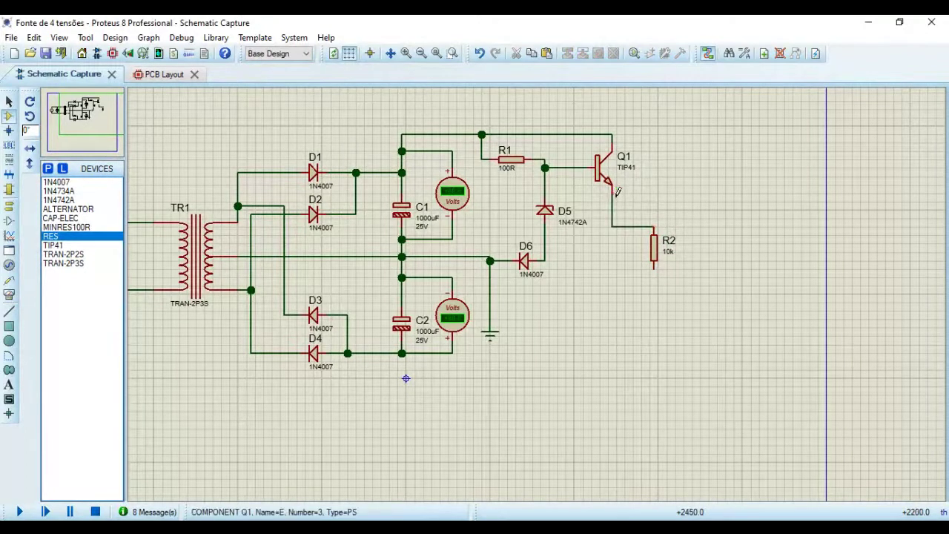
Set the resistance of load resistor R2 to 24.
right_click(654, 252)
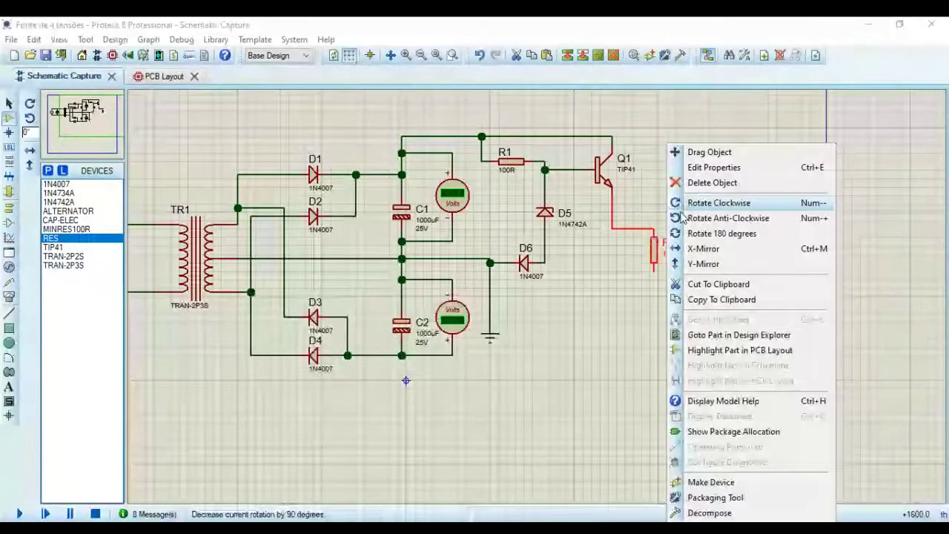
left_click(693, 165)
key("Tab")
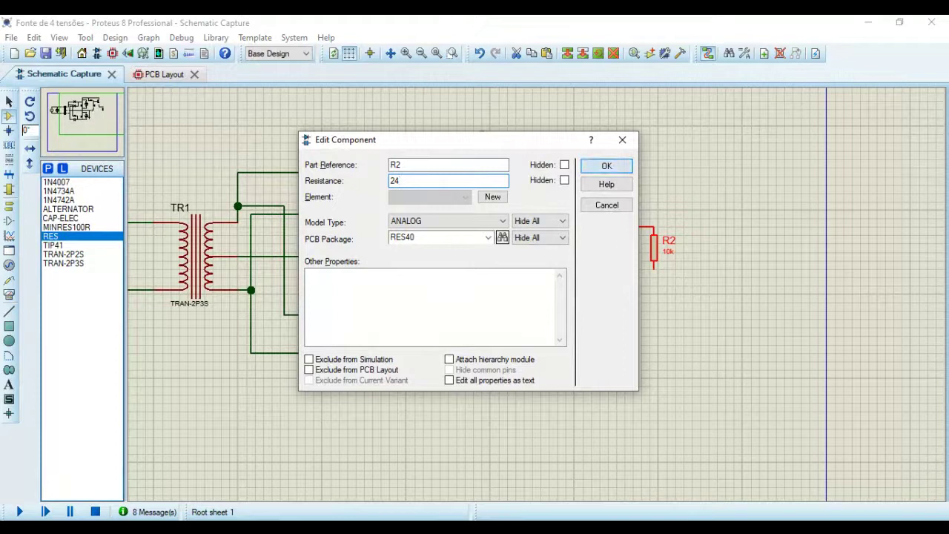
left_click(606, 166)
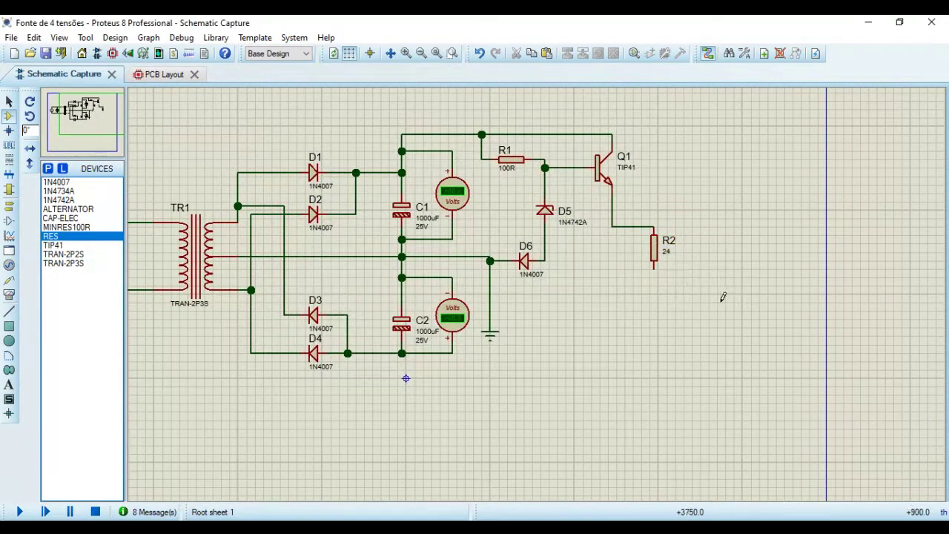
Wire R2's lower end to the ground line above the ground terminal, and run the simulation briefly before stopping it.
left_click(654, 267)
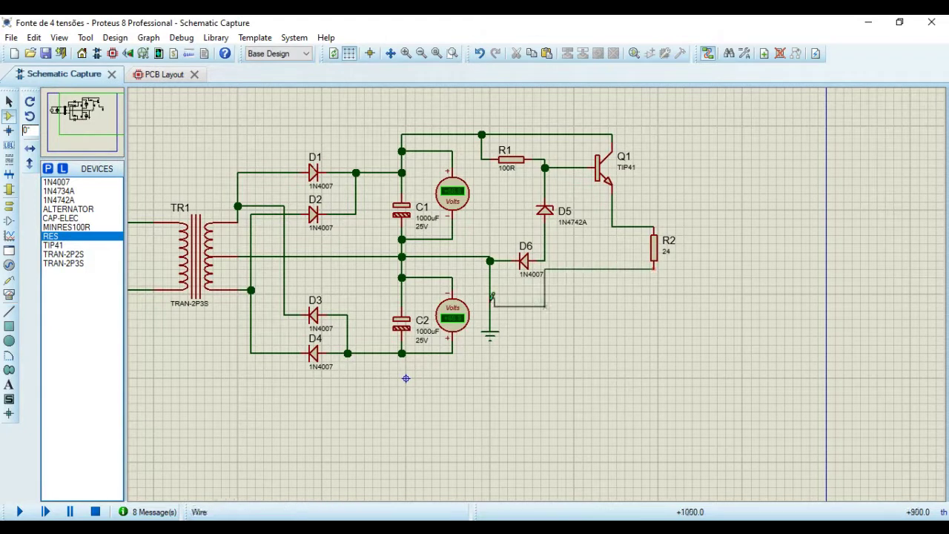
left_click(490, 302)
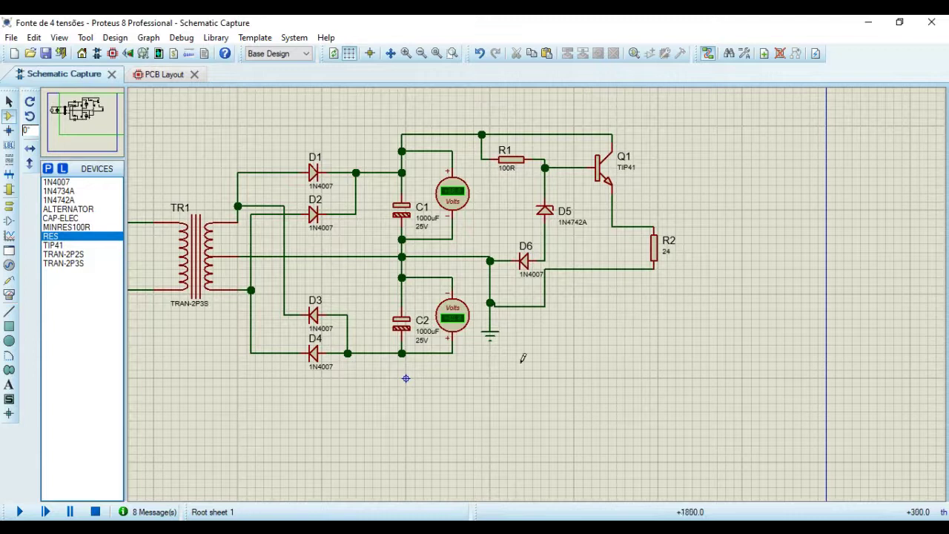
left_click(18, 511)
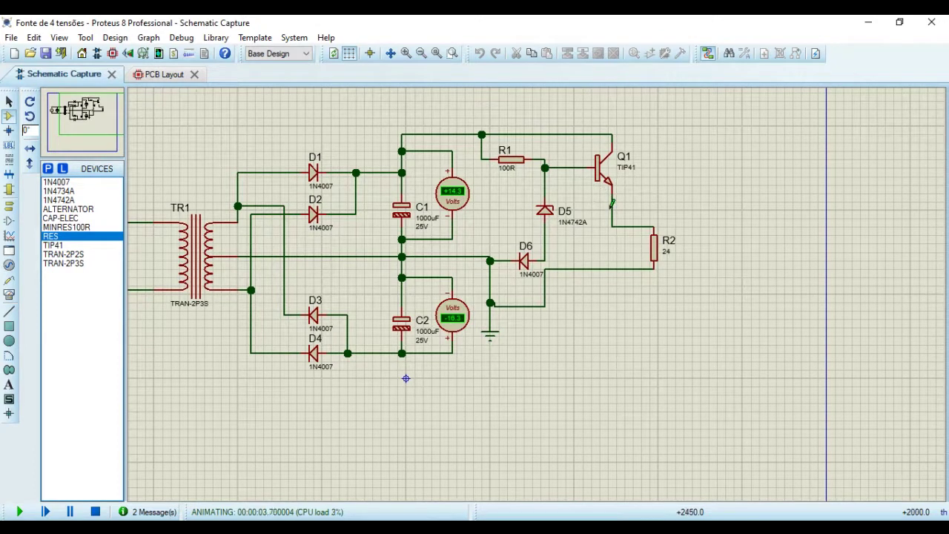
left_click(95, 512)
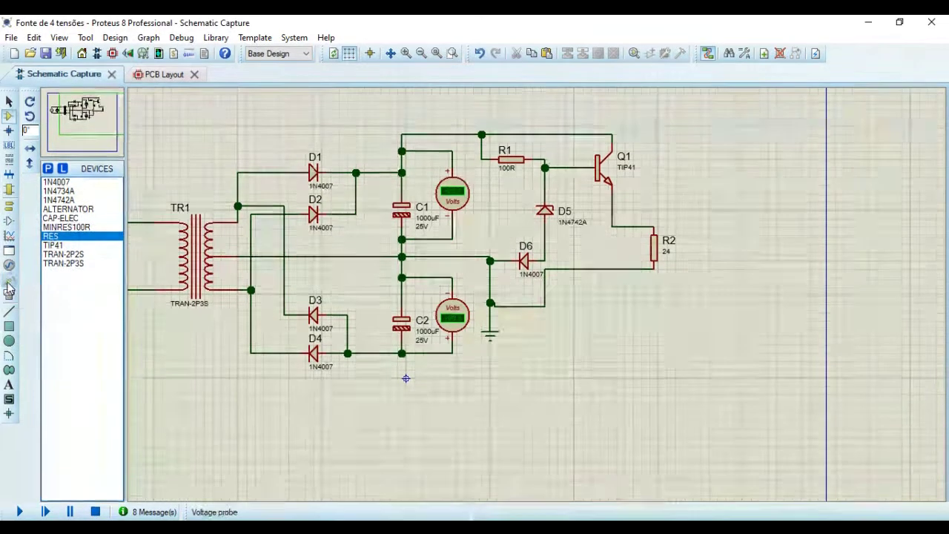
Attach a voltage probe to the wire between Q1's emitter and R2, and simulate the circuit to read the output voltage.
left_click(9, 280)
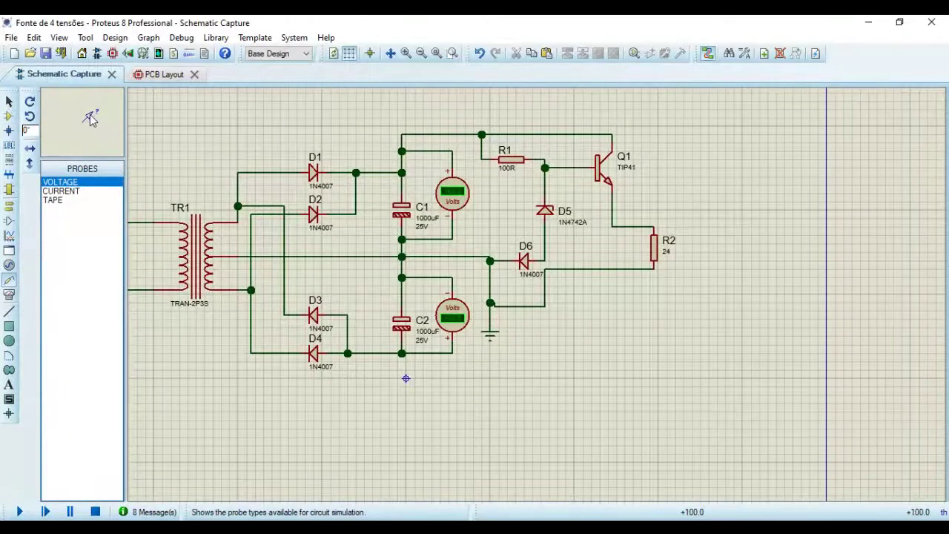
left_click(665, 197)
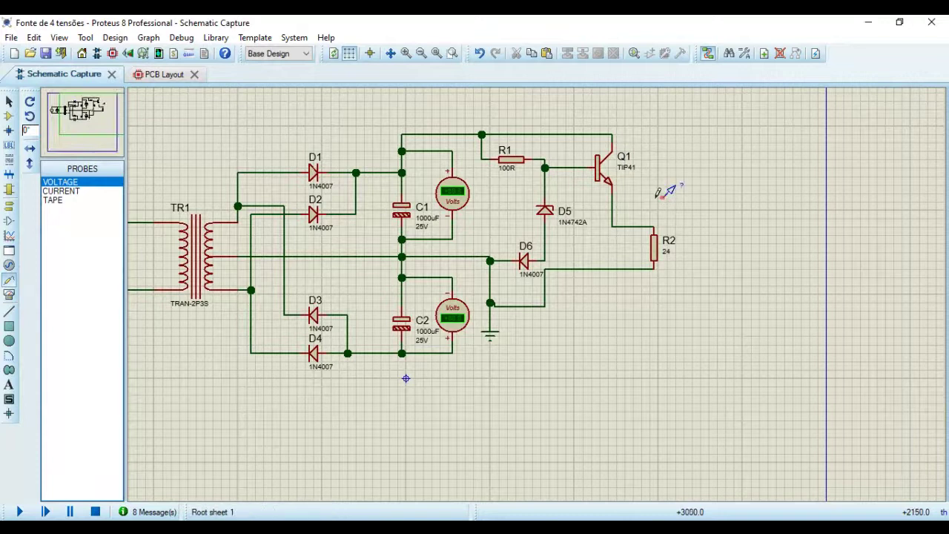
left_click(665, 196)
left_click(638, 226)
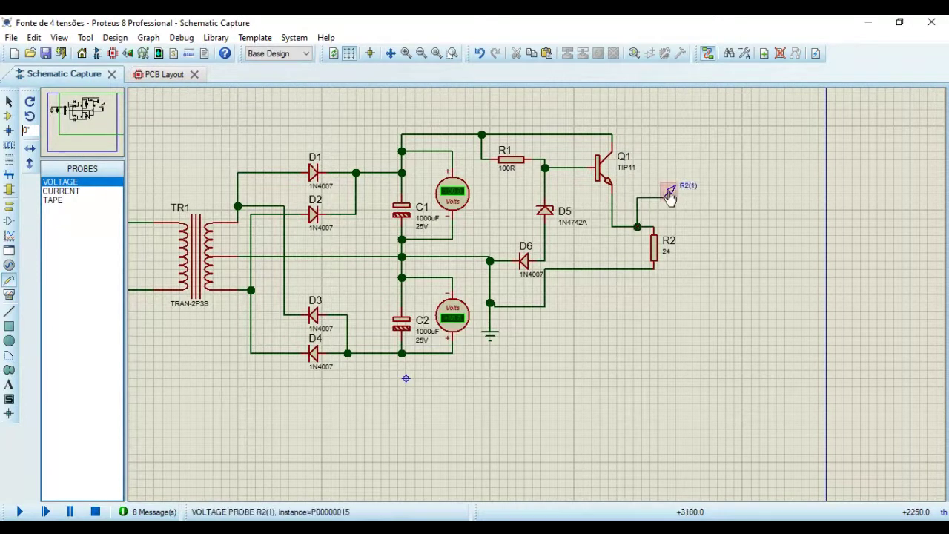
left_click(21, 511)
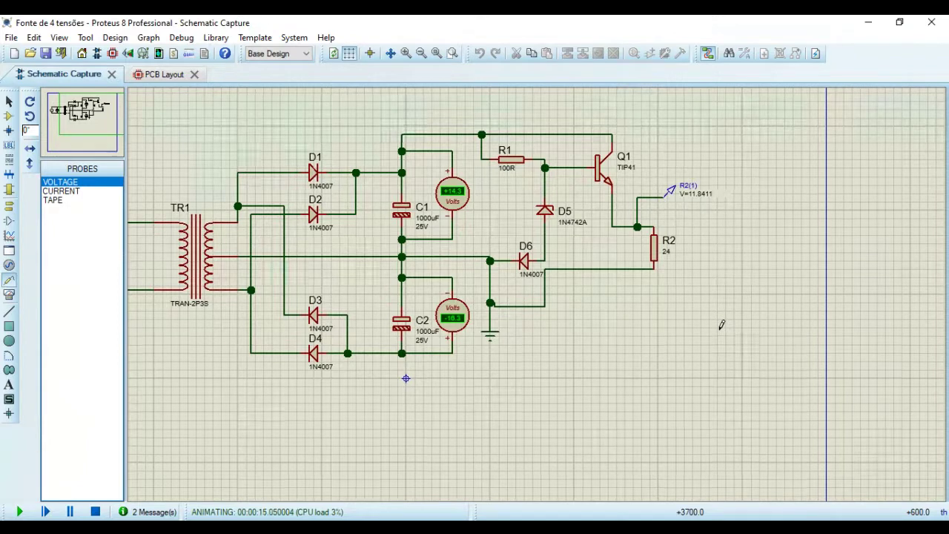
left_click(94, 512)
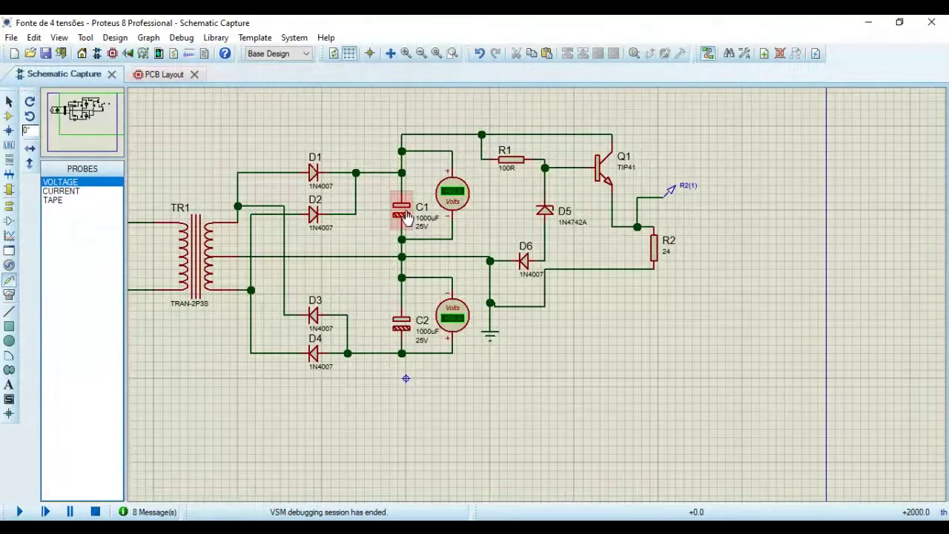
Set C1's capacitance to 1200uF, and run the simulation to recheck the output voltage before stopping it.
right_click(406, 215)
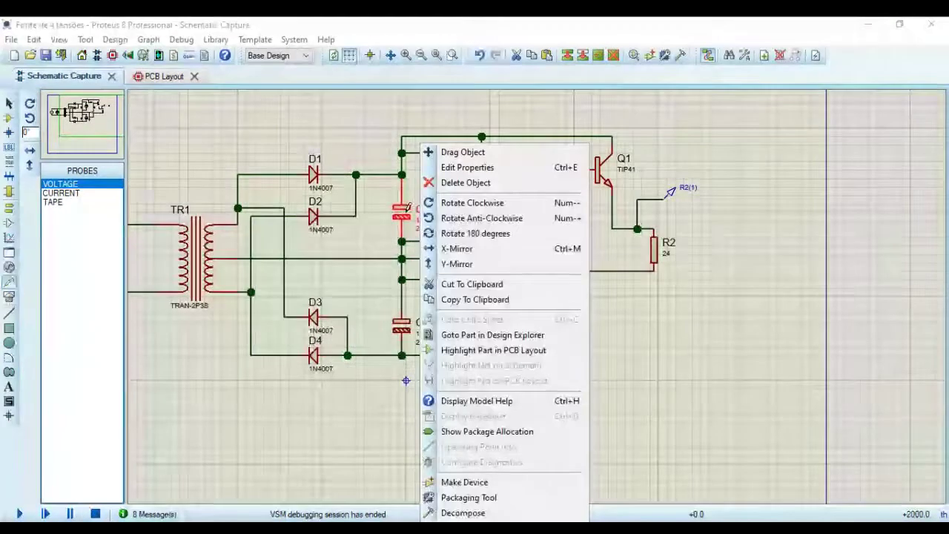
left_click(467, 167)
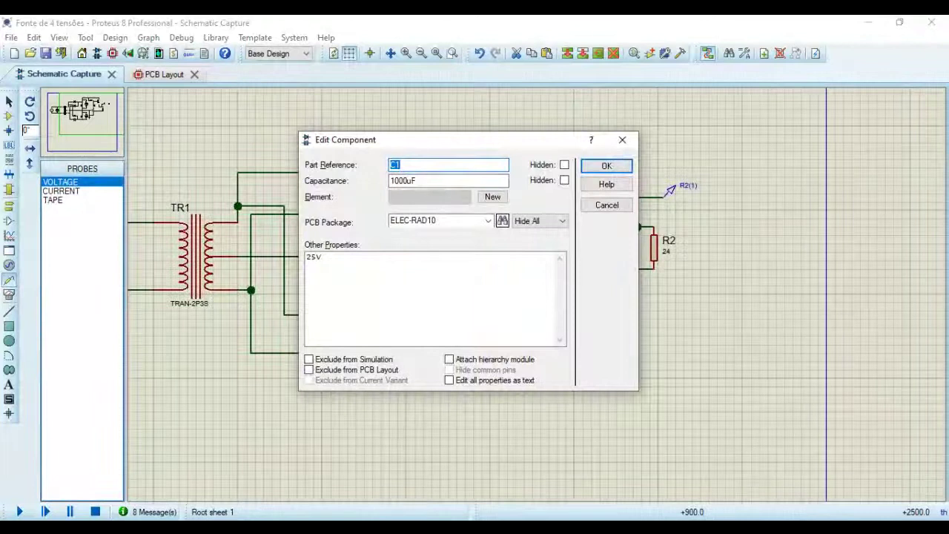
key("Tab")
left_click(393, 180)
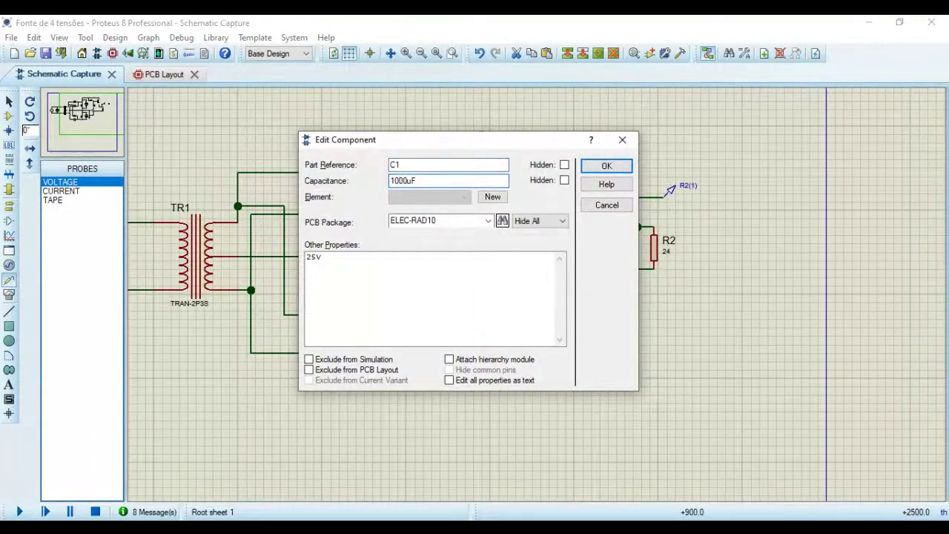
type("2")
left_click(607, 166)
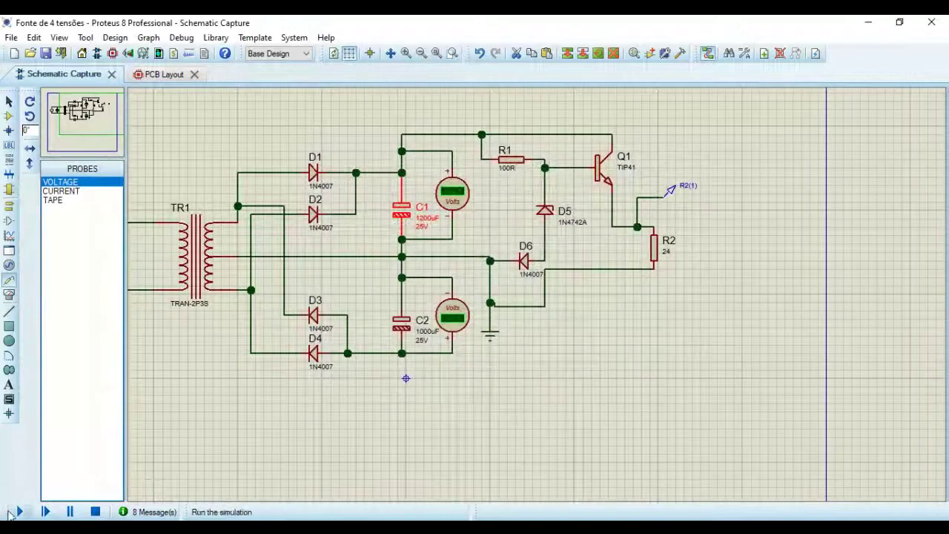
left_click(19, 511)
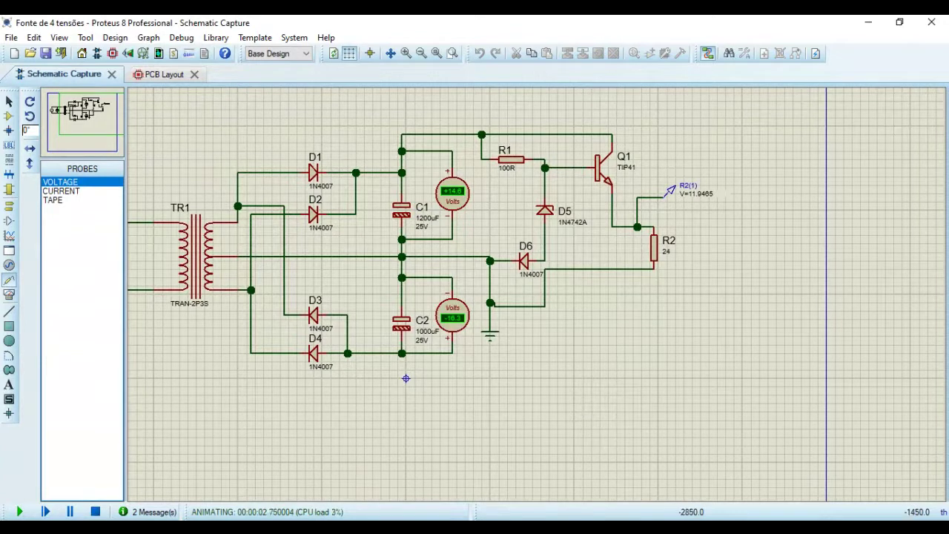
left_click(95, 511)
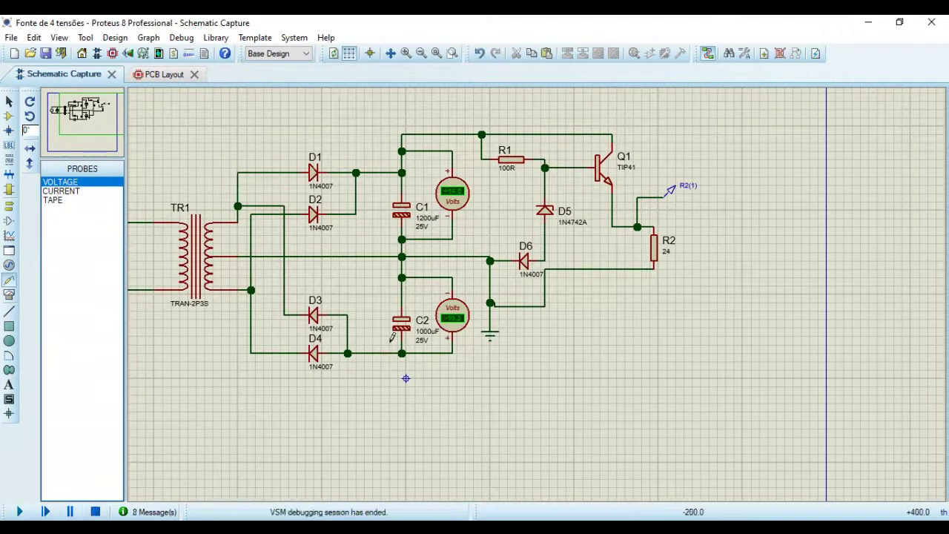
Set C2's capacitance to 1200uF.
right_click(412, 329)
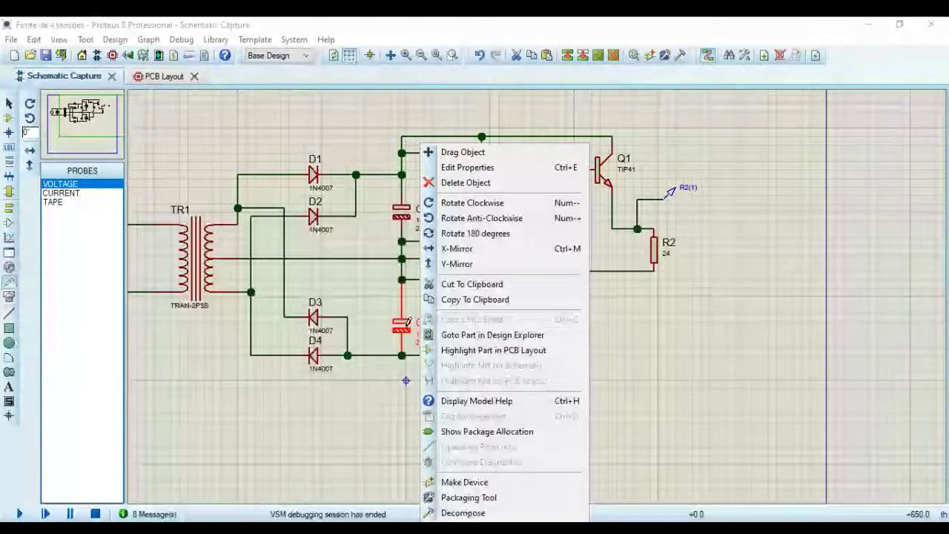
left_click(467, 167)
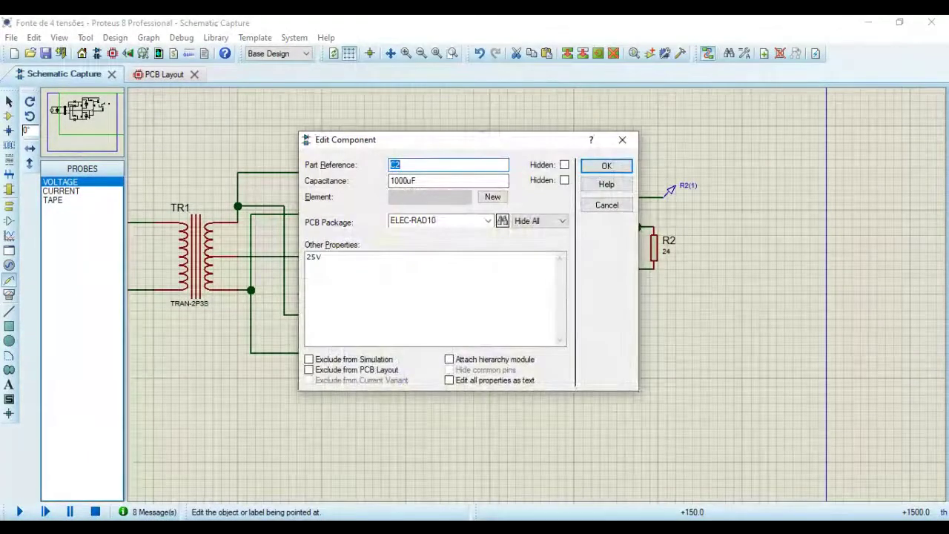
left_click(399, 180)
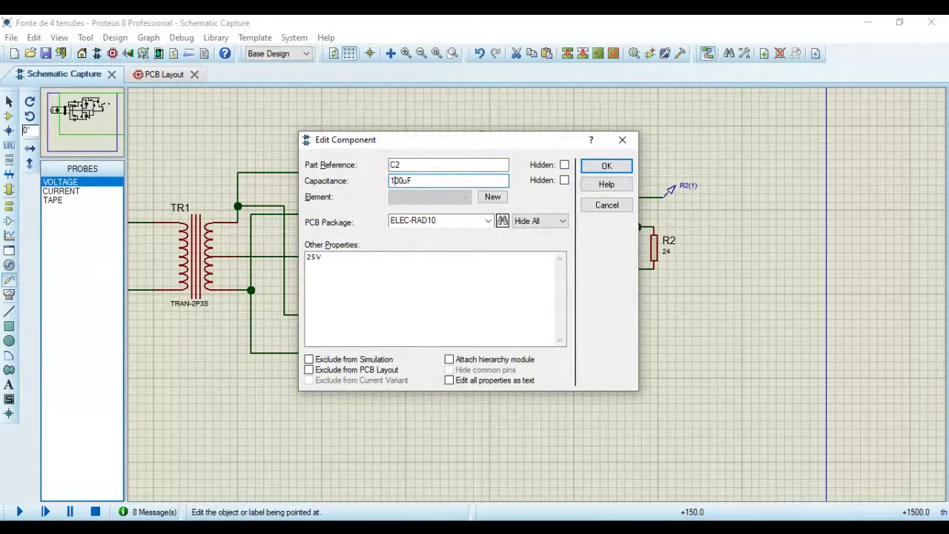
type("2")
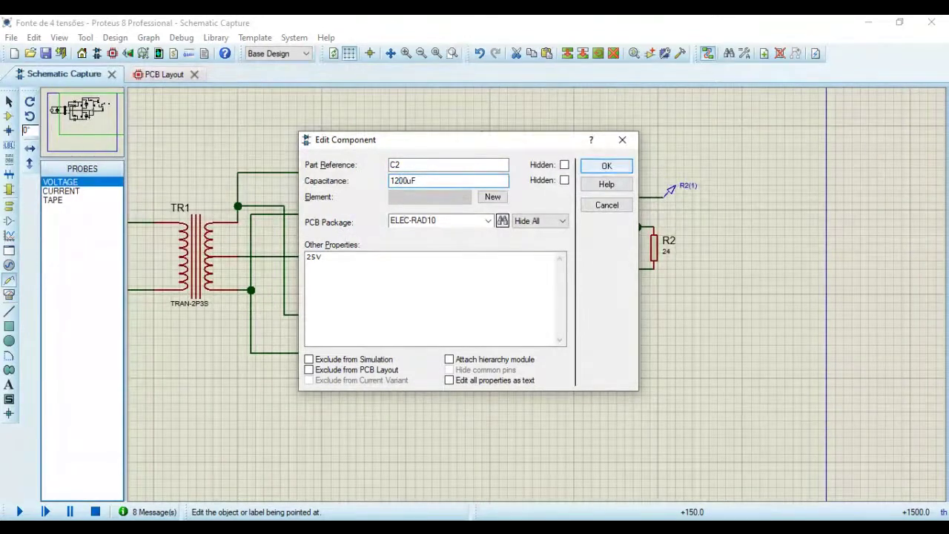
key("Return")
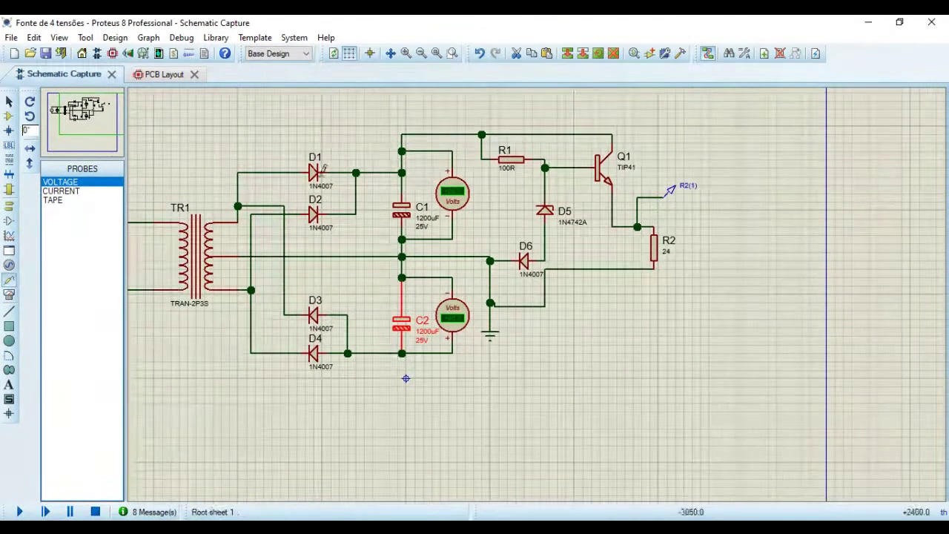
Attach a voltage probe to the wire at Q1's base, and run the simulation to read the base voltage before stopping it.
left_click(587, 105)
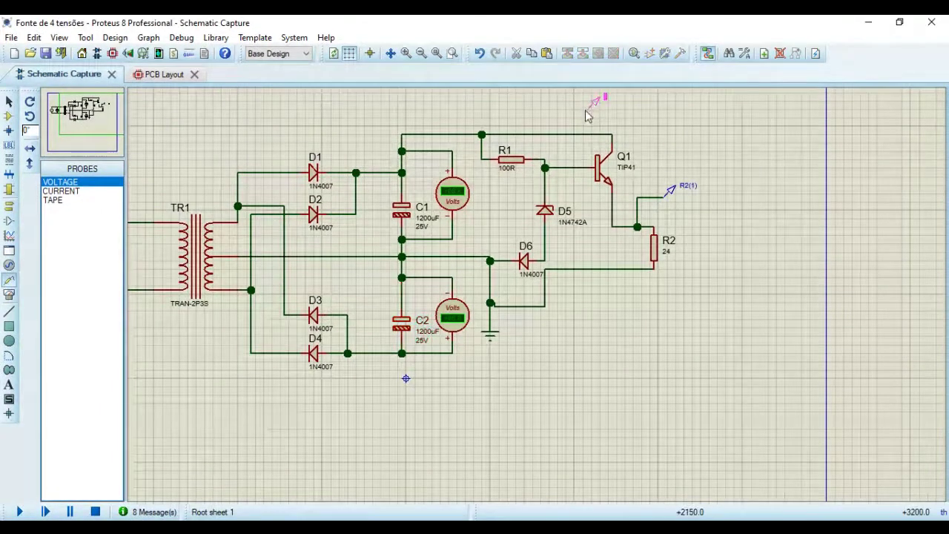
left_click(585, 109)
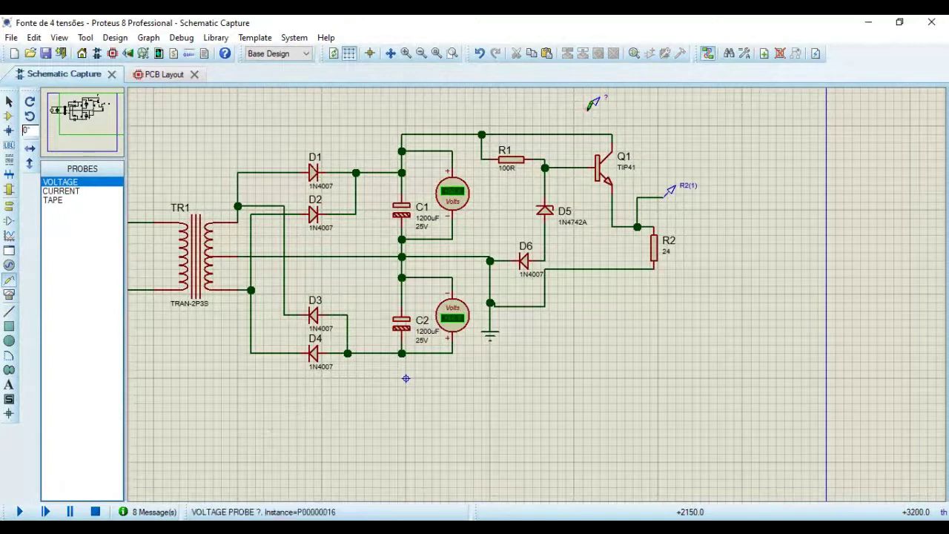
left_click(586, 109)
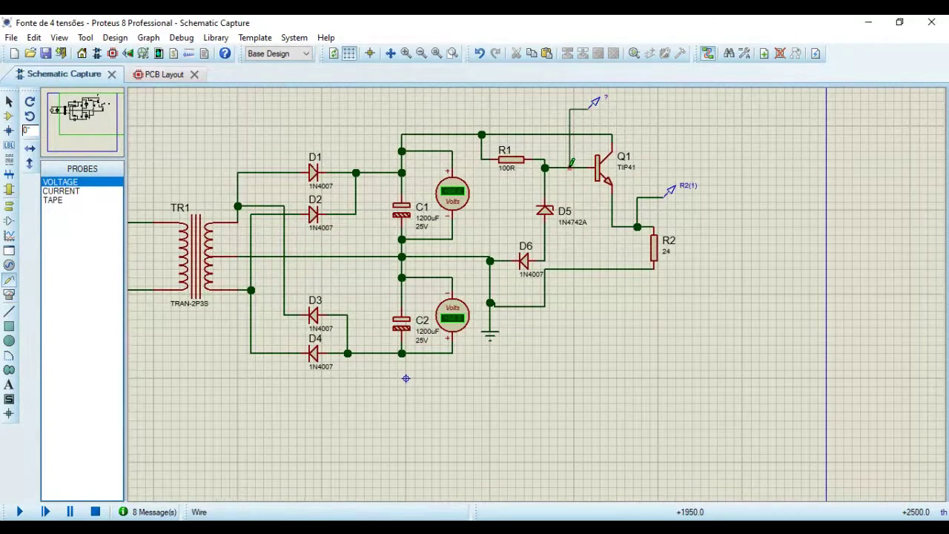
left_click(570, 167)
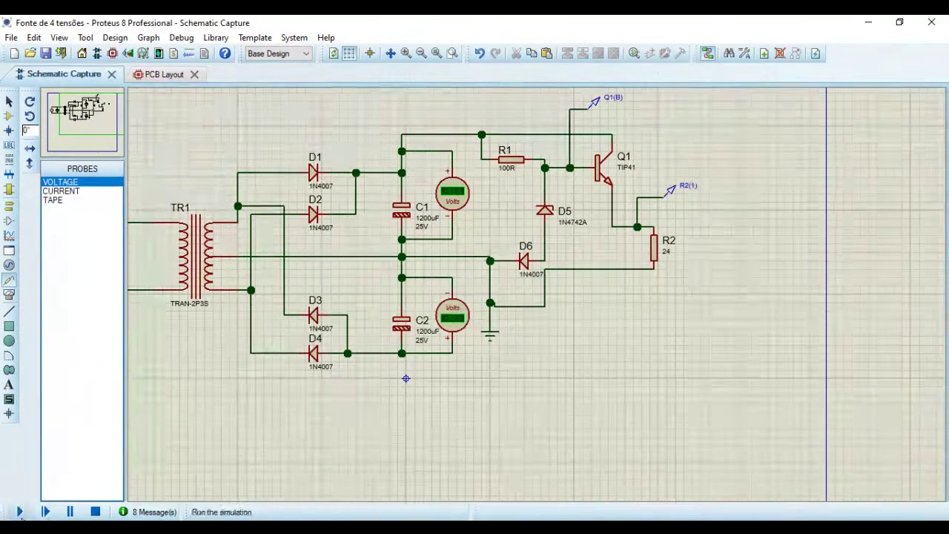
left_click(19, 512)
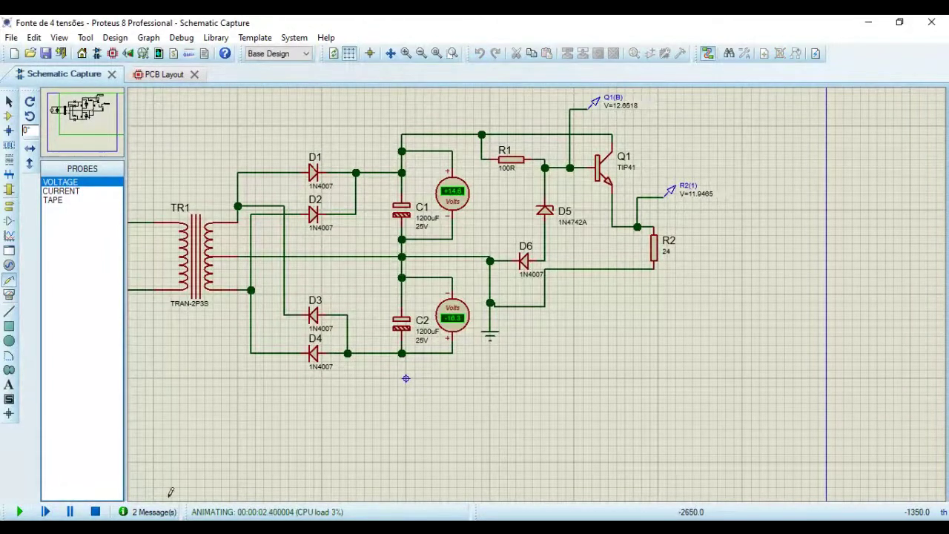
left_click(98, 514)
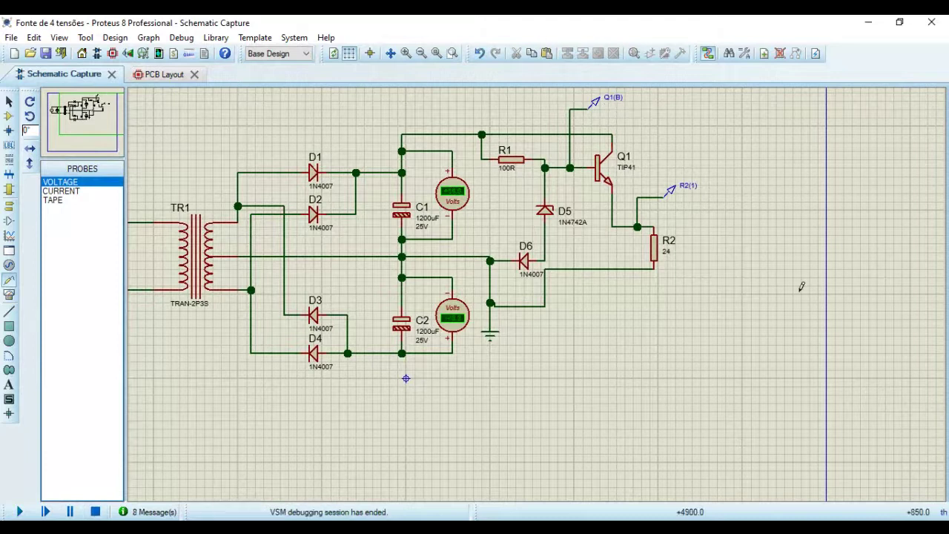
Delete the probe at Q1's base and load resistor R2, and simulate the circuit to read the unloaded output voltage.
right_click(597, 109)
right_click(598, 103)
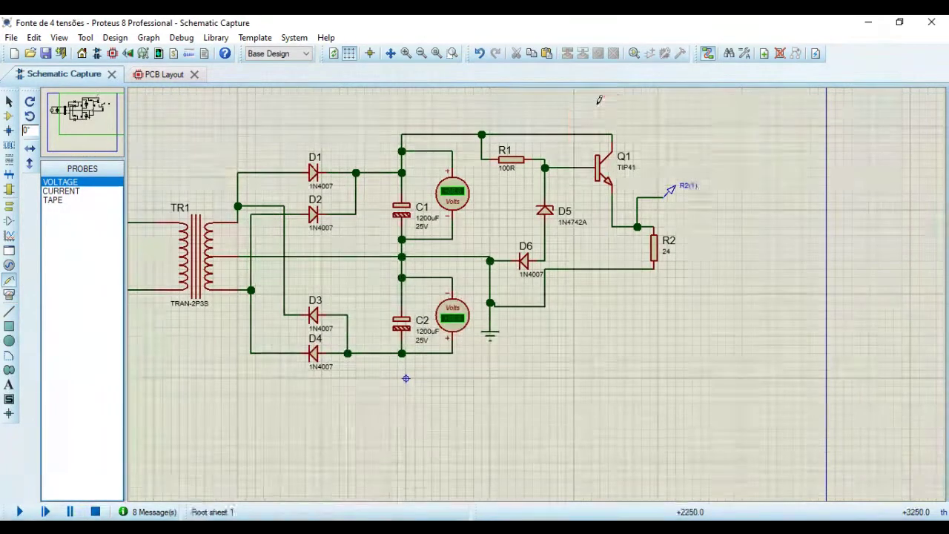
right_click(656, 258)
right_click(657, 257)
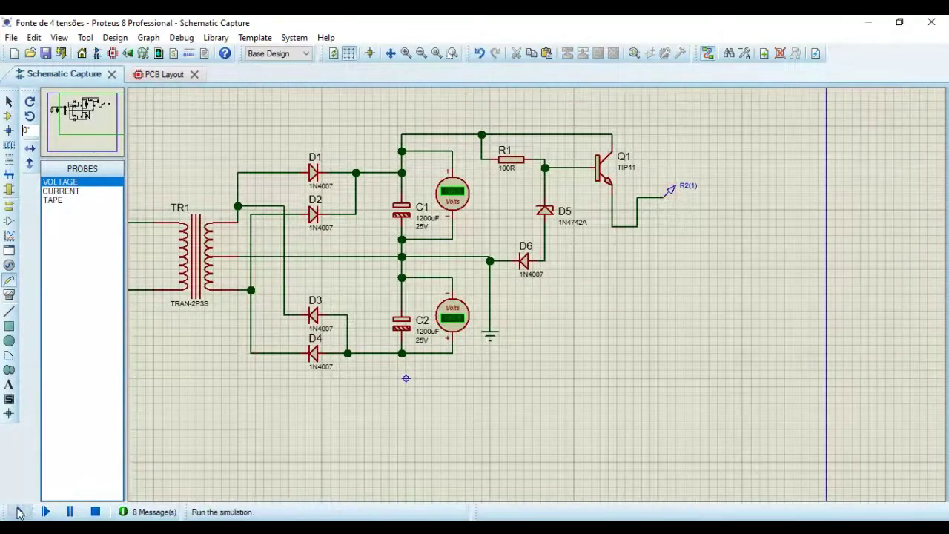
left_click(20, 512)
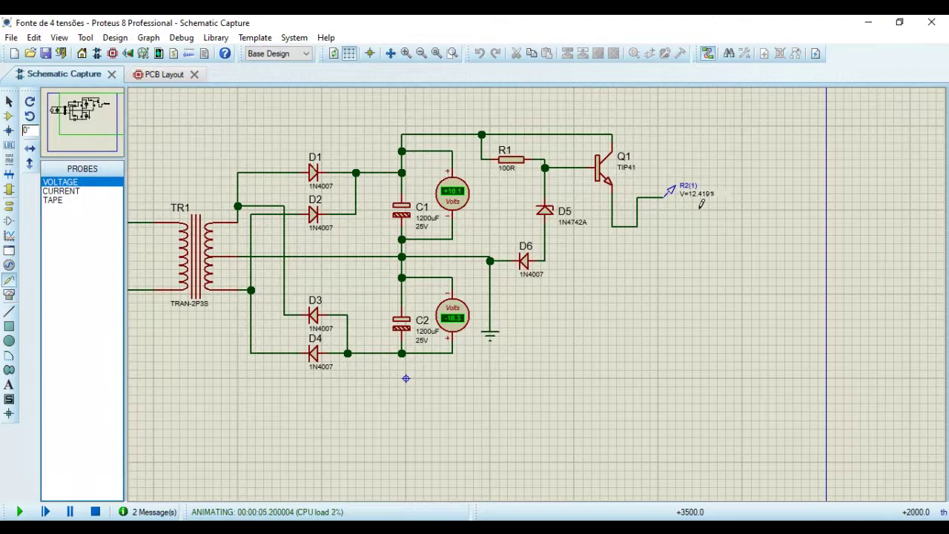
left_click(95, 512)
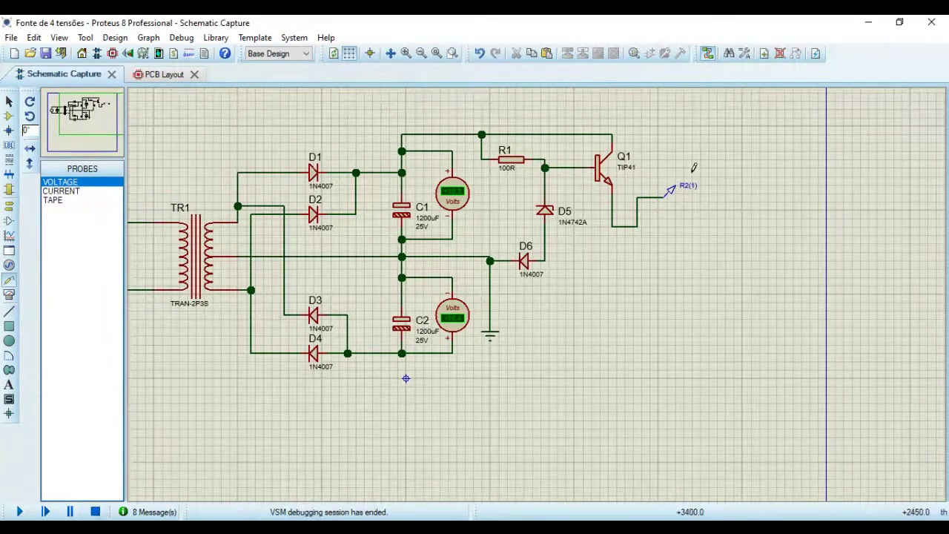
Replace the output voltage probe with a horizontally mirrored default terminal wired to Q1's emitter.
right_click(671, 194)
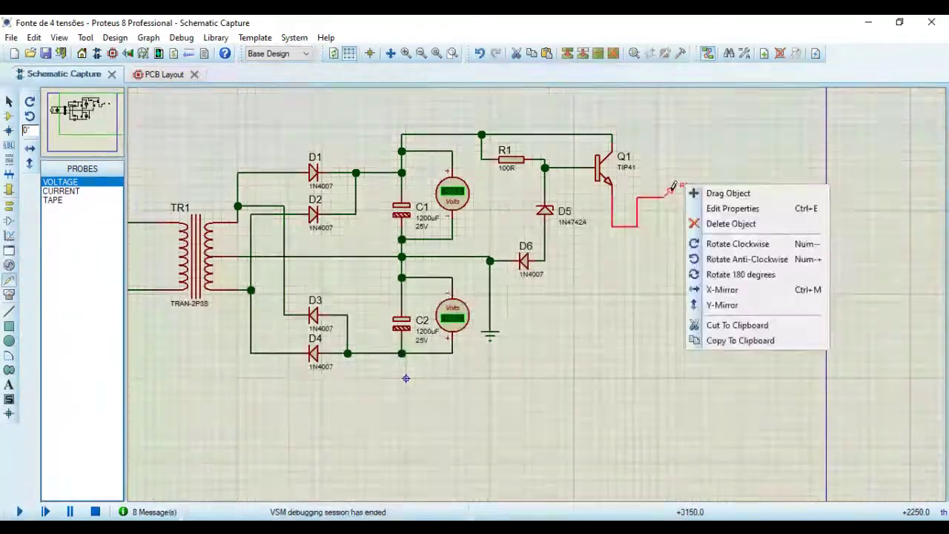
left_click(711, 224)
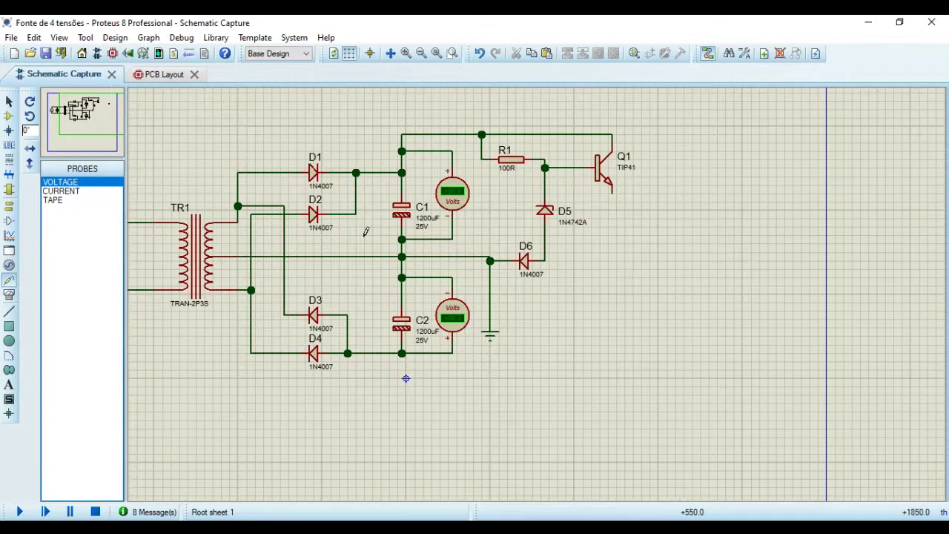
left_click(11, 207)
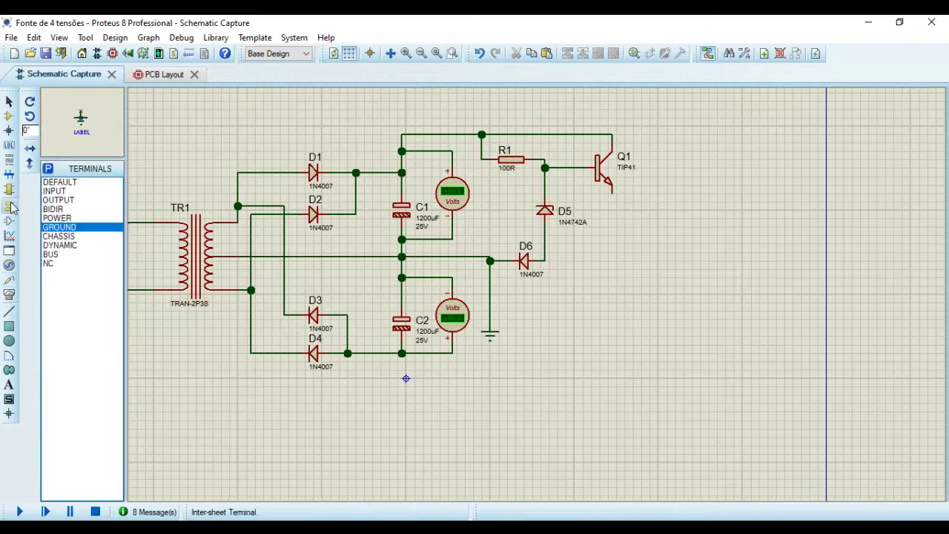
left_click(66, 202)
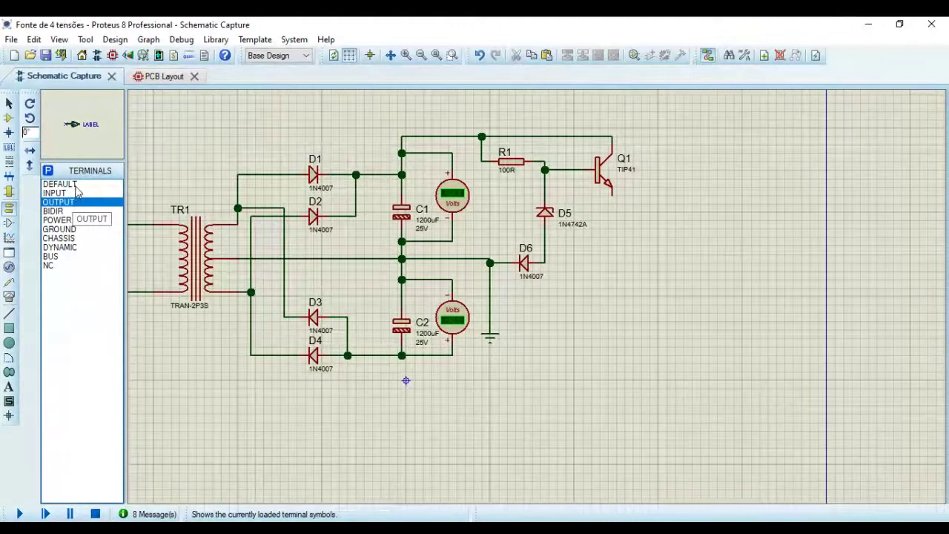
left_click(77, 185)
left_click(30, 150)
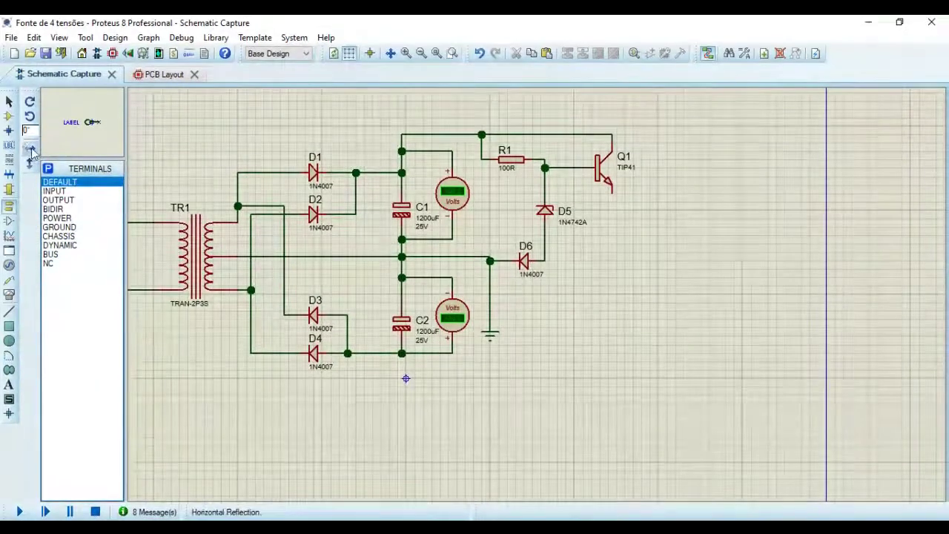
left_click(672, 211)
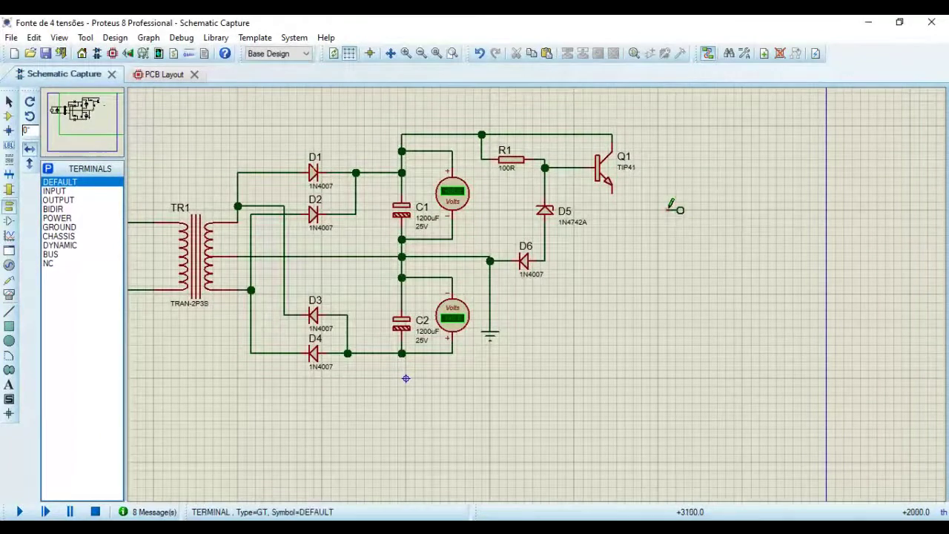
left_click(668, 210)
left_click(611, 192)
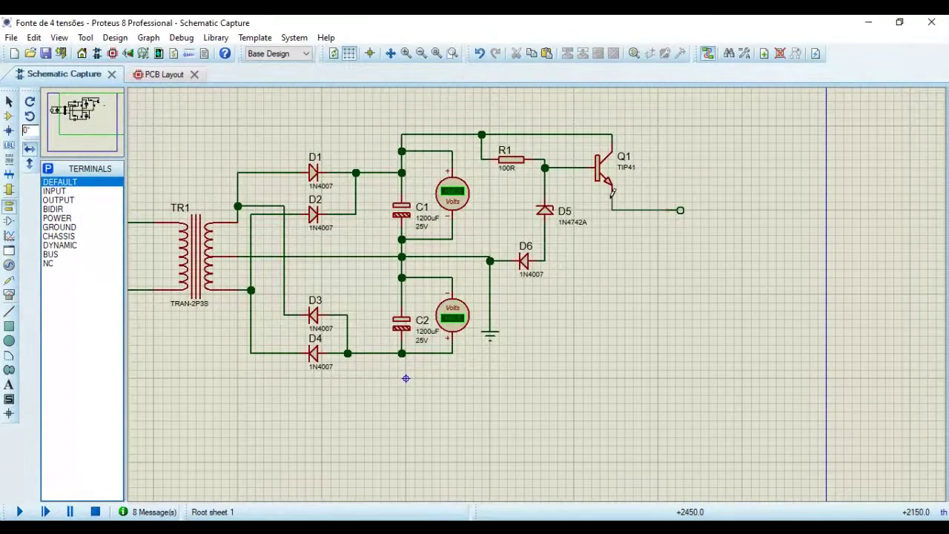
Label the output terminal wired to Q1's emitter as +12V.
right_click(681, 206)
left_click(741, 228)
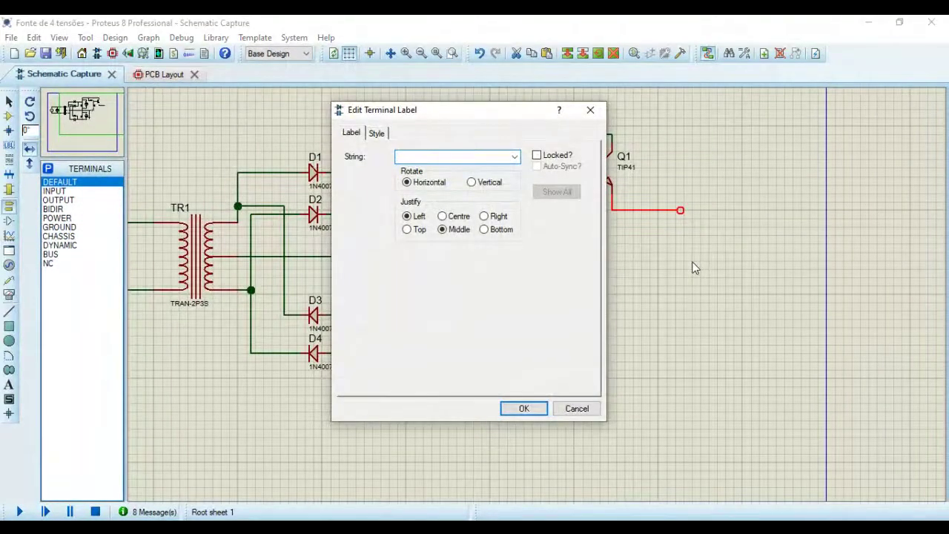
type("+12V")
left_click(523, 408)
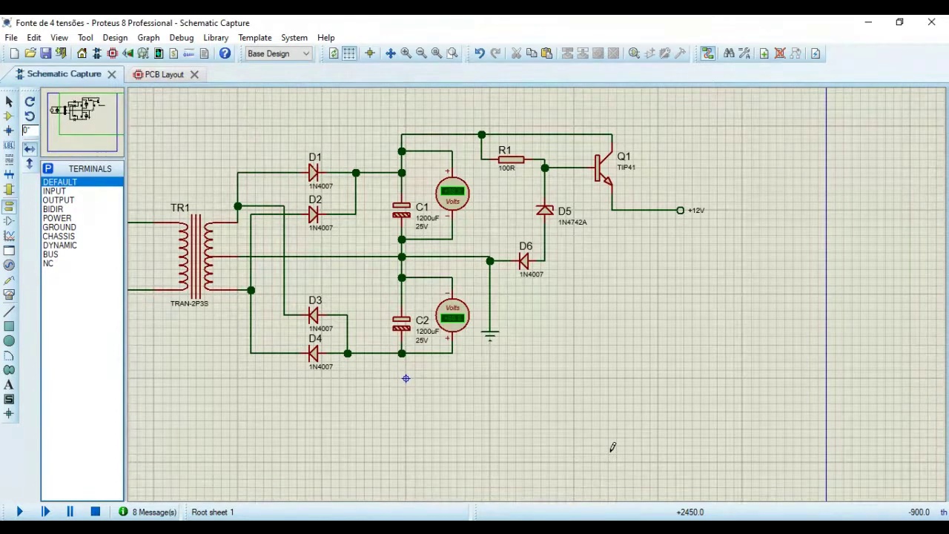
Add the 78L05 regulator from the device library and place it below the +12V output line.
left_click(9, 116)
left_click(48, 168)
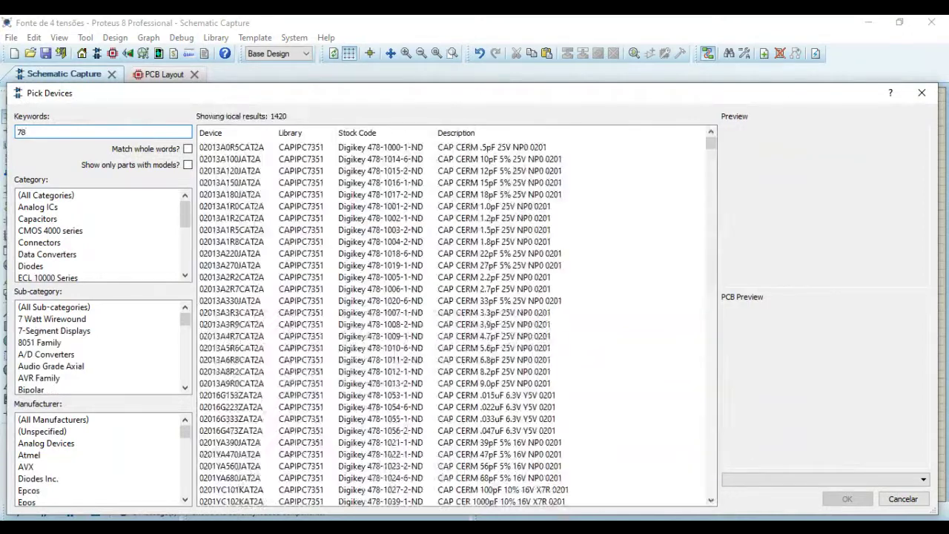
type("78")
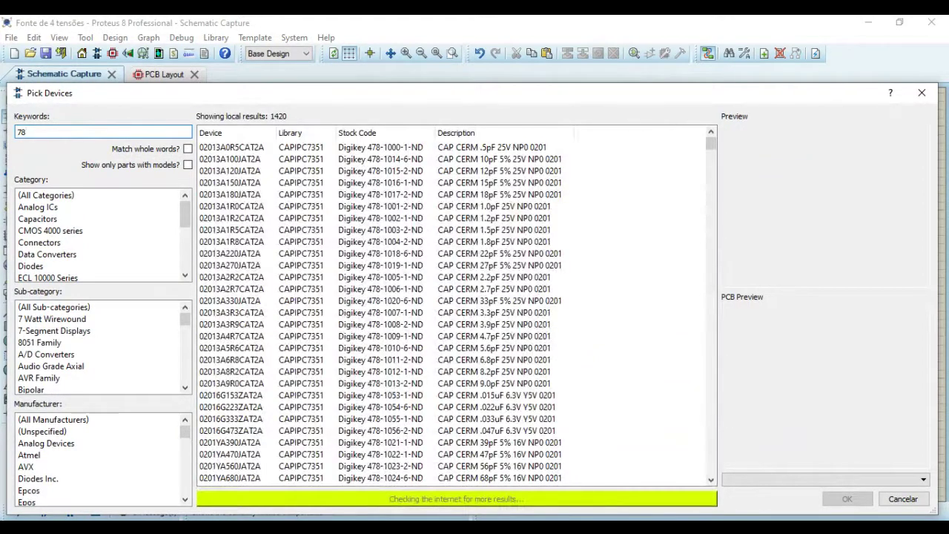
type("L0")
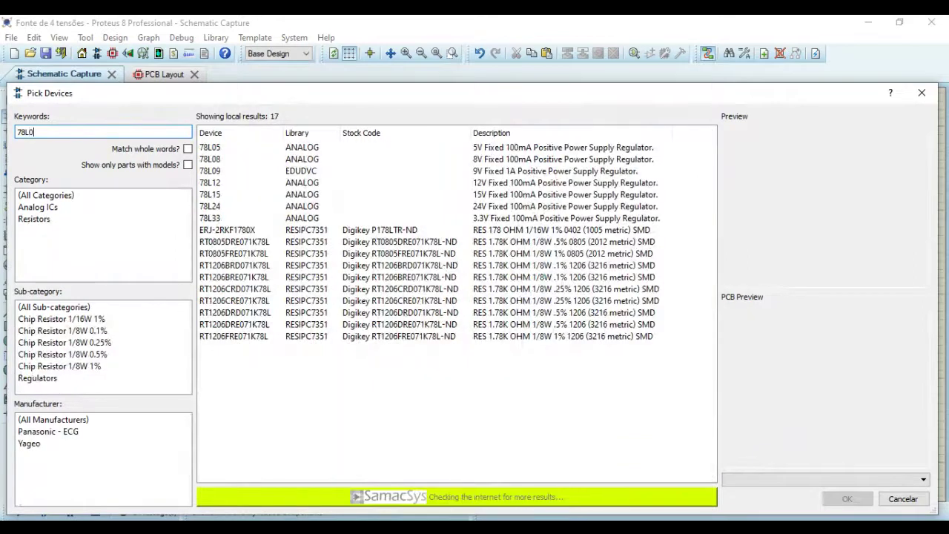
type("5")
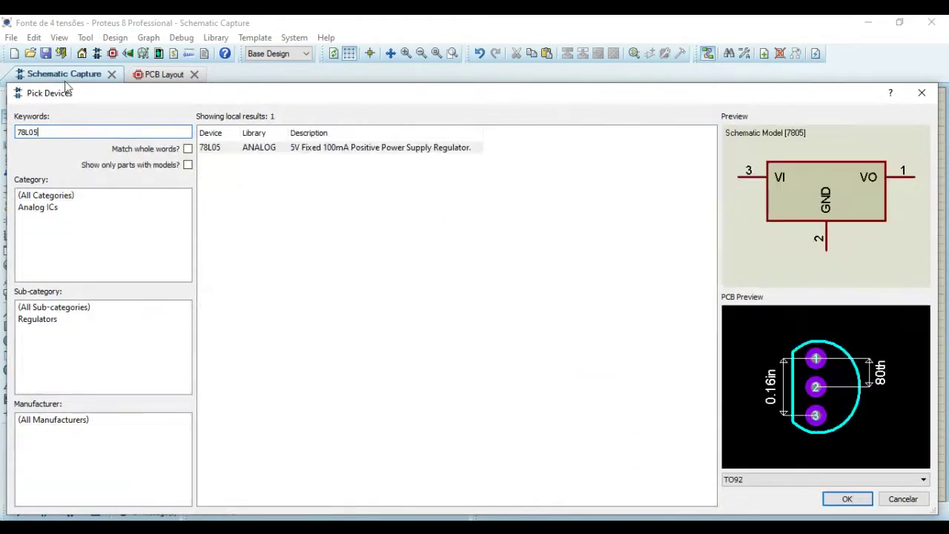
key("Down")
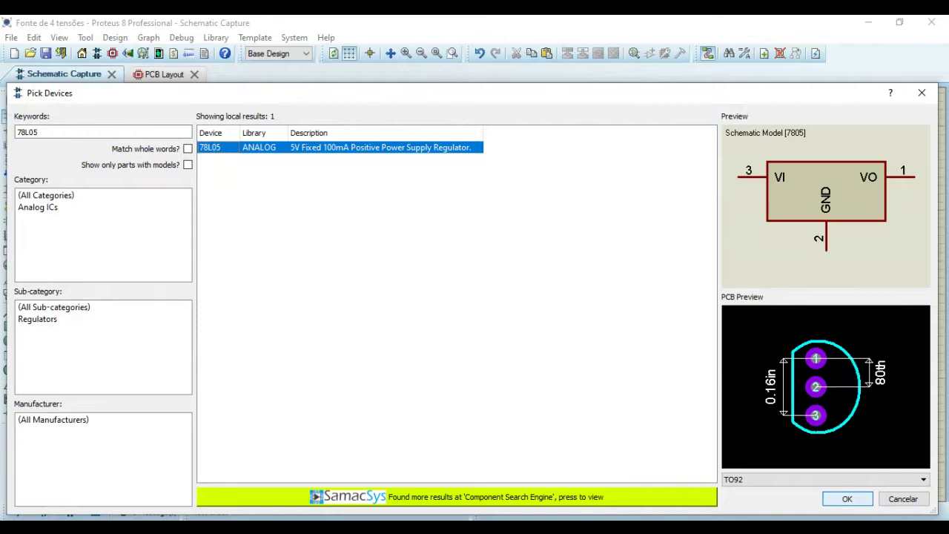
left_click(847, 498)
left_click(631, 265)
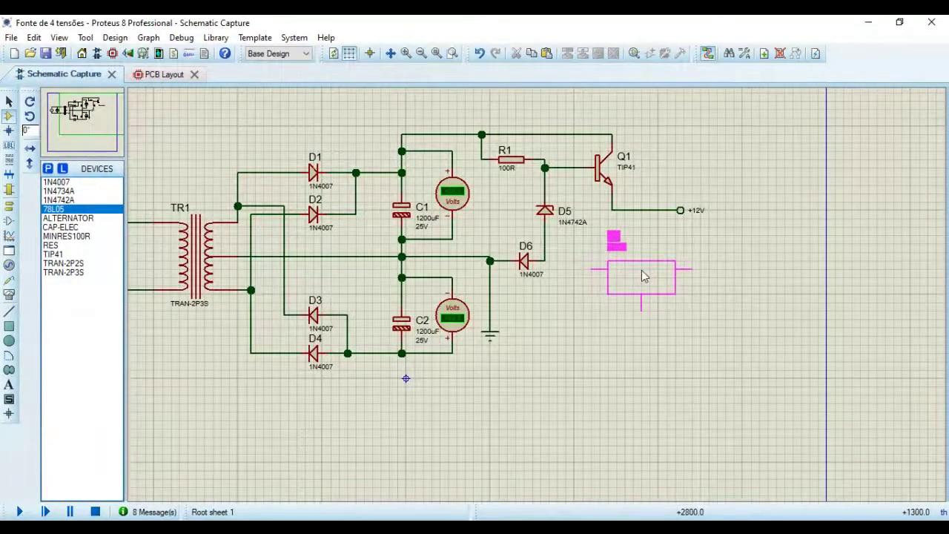
left_click(642, 272)
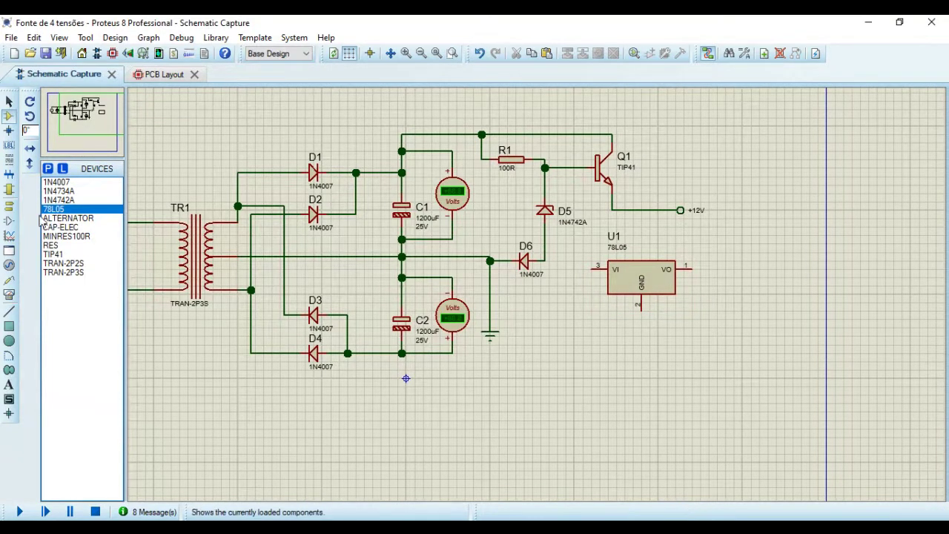
Place a ground terminal beneath the 78L05 and wire it to the regulator's GND pin.
left_click(10, 208)
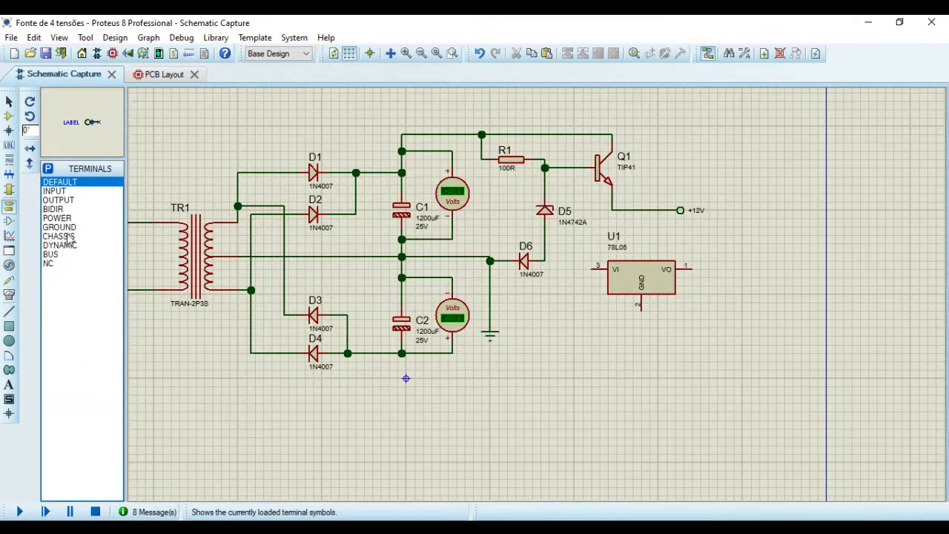
left_click(65, 228)
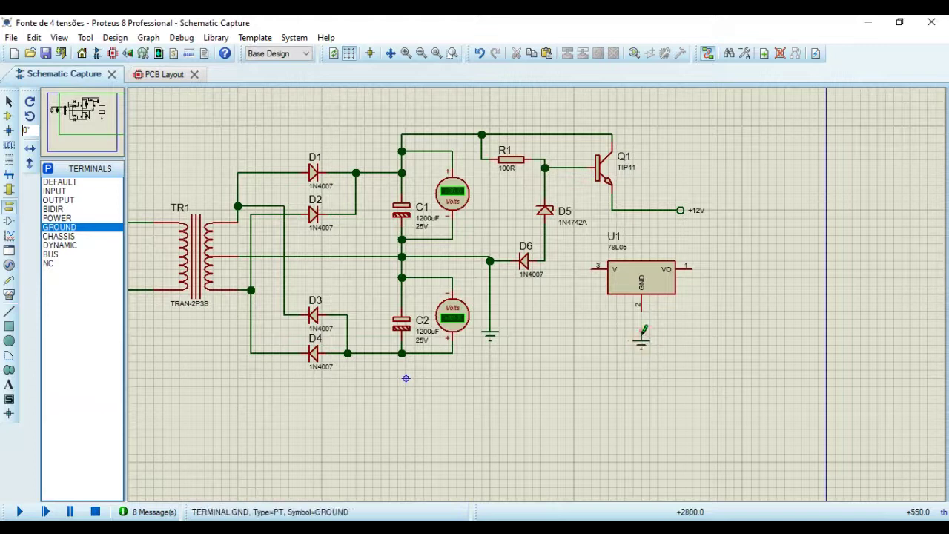
left_click(641, 335)
left_click(641, 334)
left_click(640, 310)
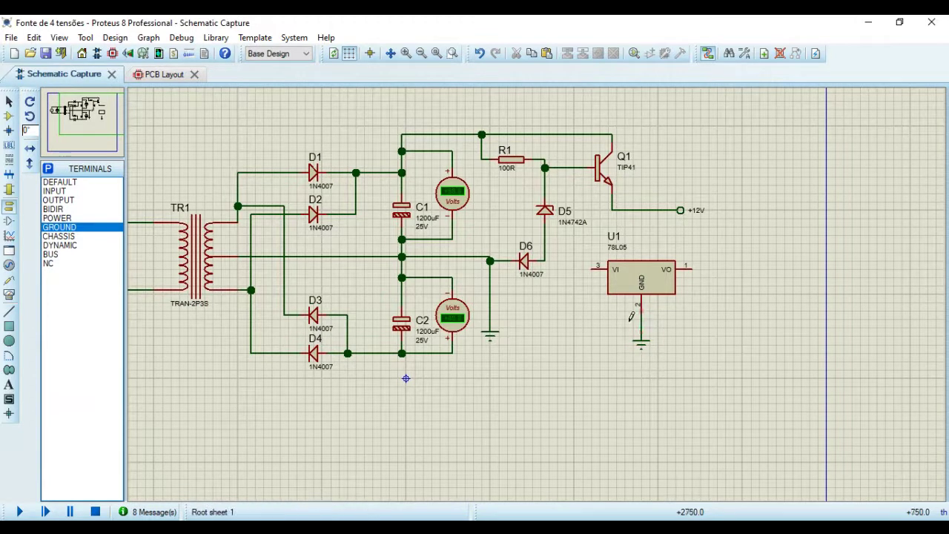
Wire the 78L05's VI pin up to the positive supply rail between R1 and Q1's collector.
left_click(593, 267)
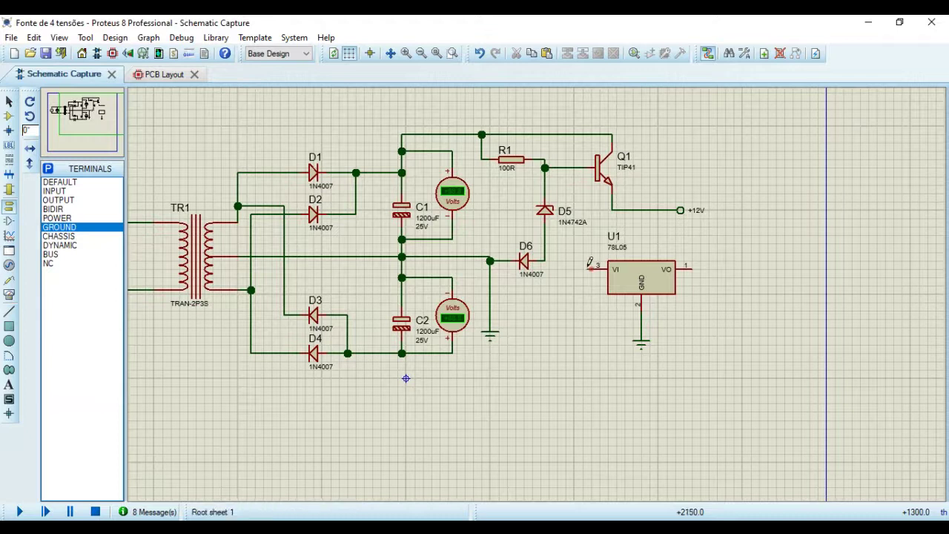
left_click(570, 191)
left_click(569, 135)
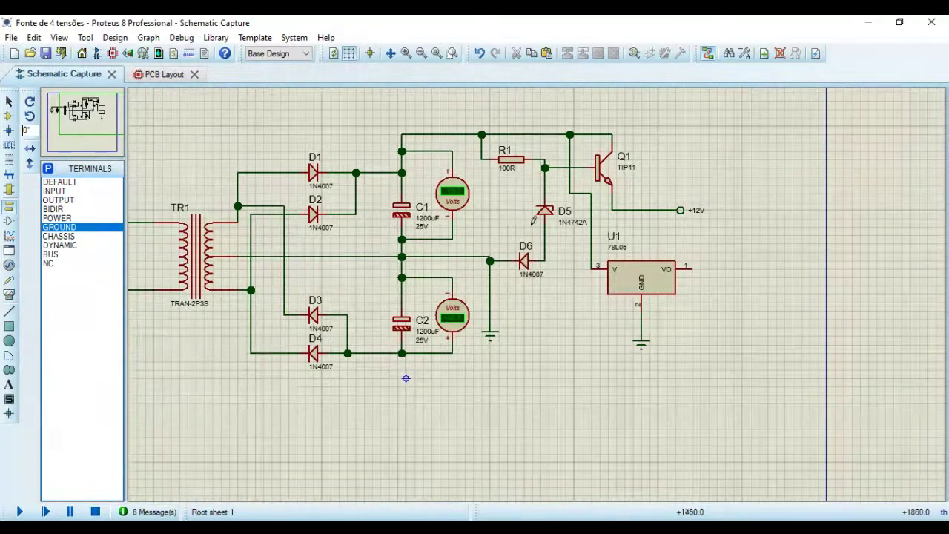
Move the +12V terminal further out from Q1, and wire a horizontally mirrored default terminal to the 78L05's VO pin.
left_click(676, 210)
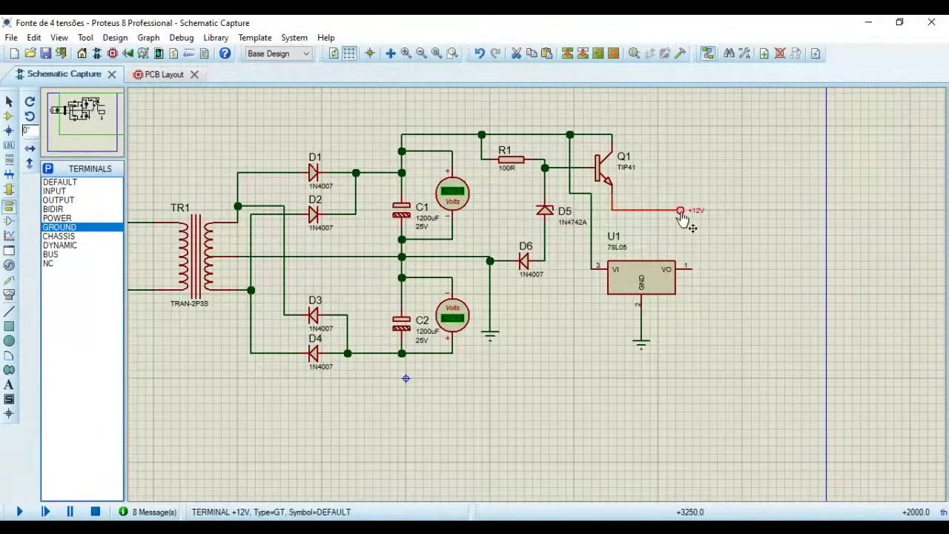
left_click_drag(676, 209, 759, 213)
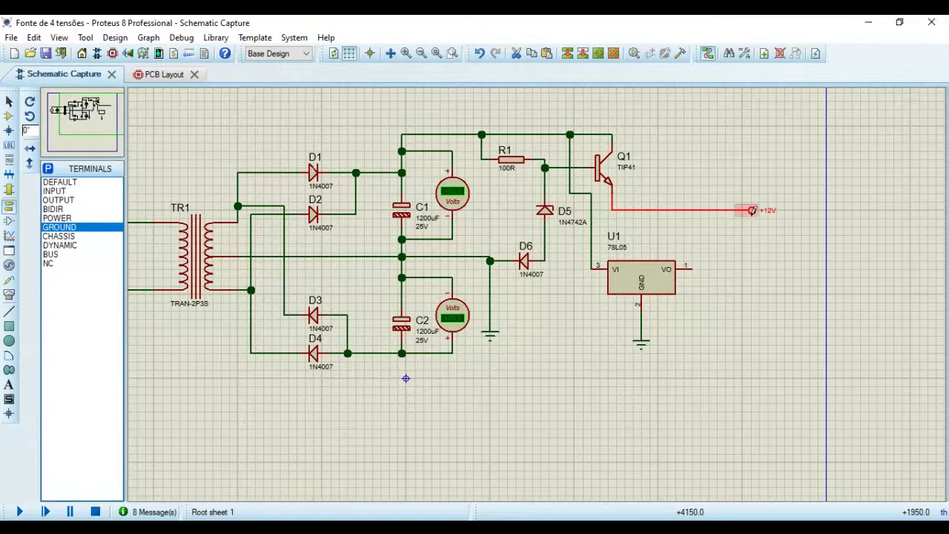
left_click(70, 183)
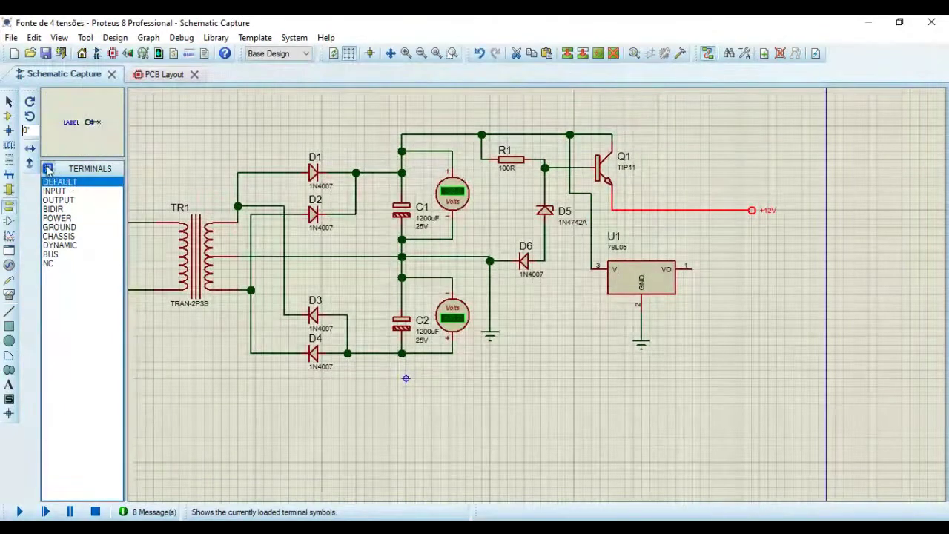
left_click(29, 148)
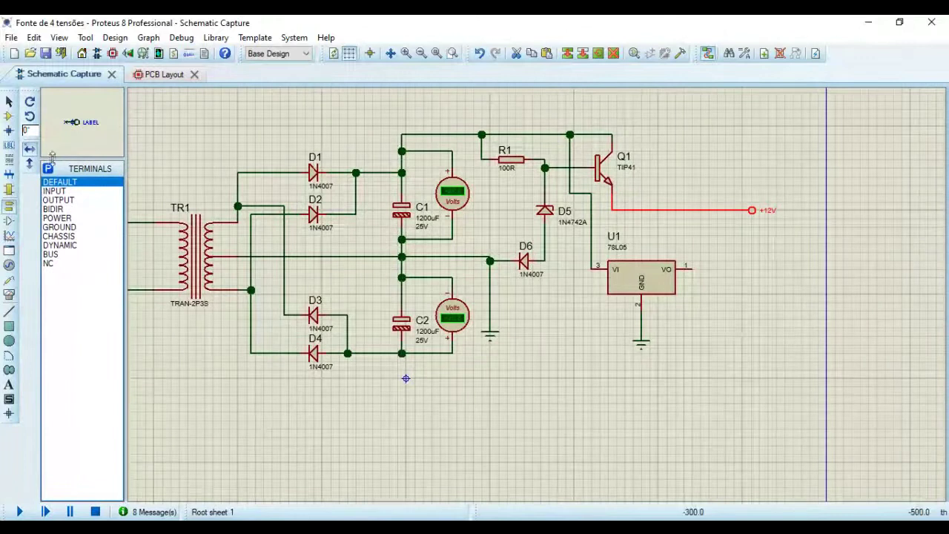
left_click(734, 257)
left_click(737, 259)
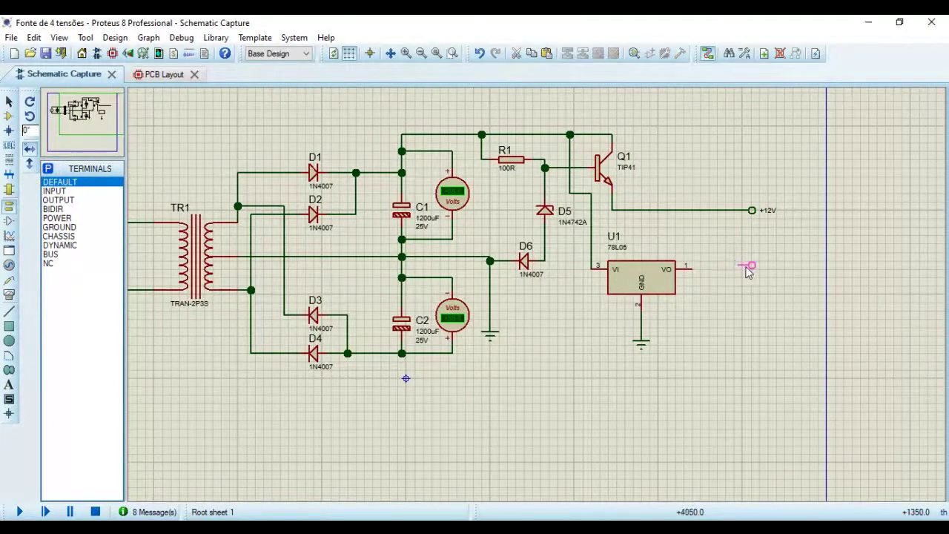
left_click(750, 269)
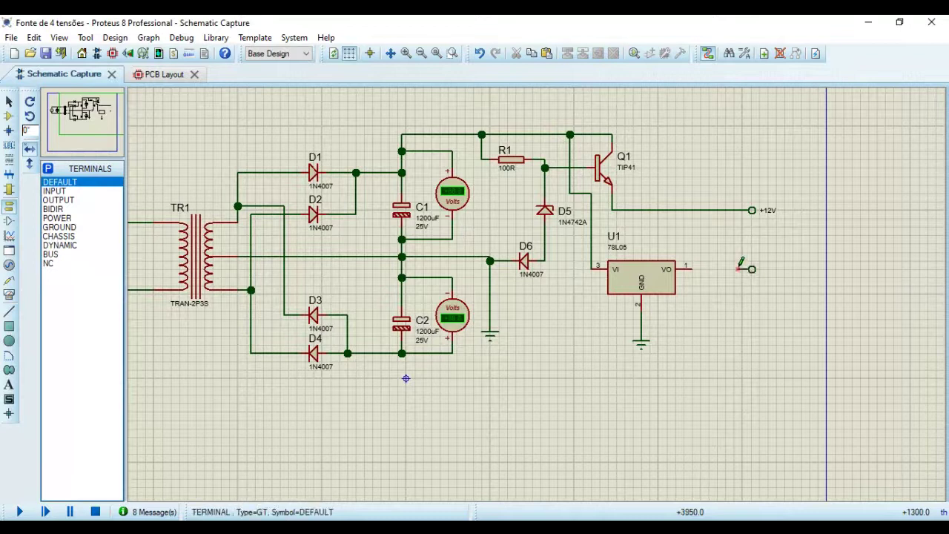
left_click(718, 265)
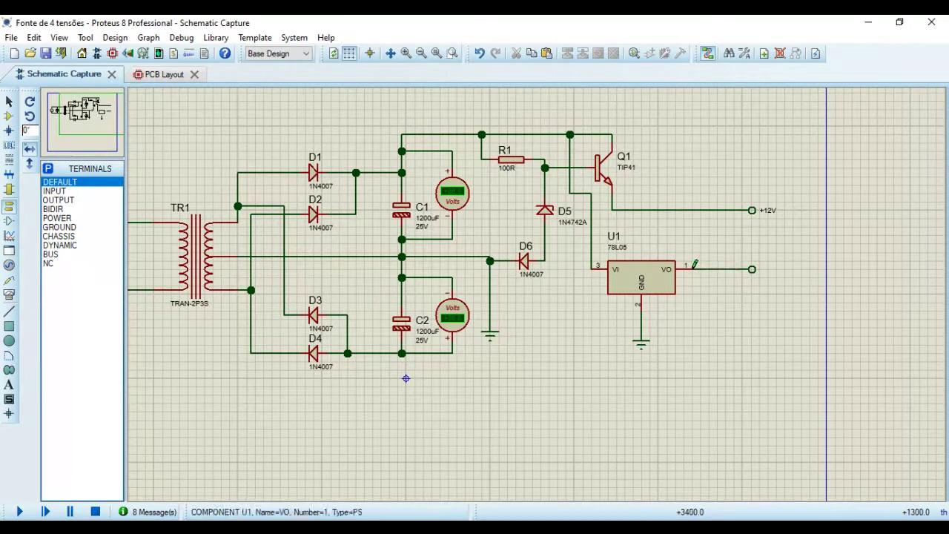
Label the output terminal wired to the 78L05's VO pin as +5V.
right_click(753, 268)
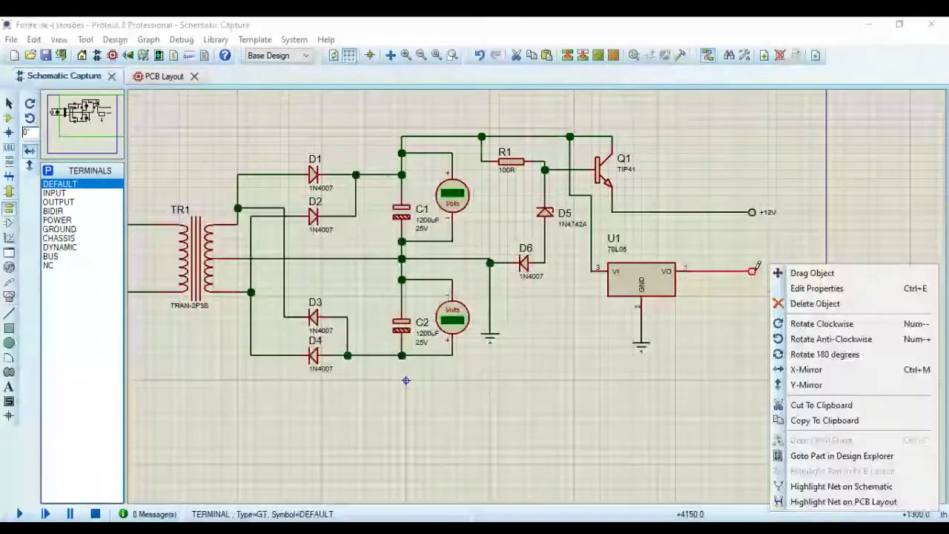
left_click(797, 287)
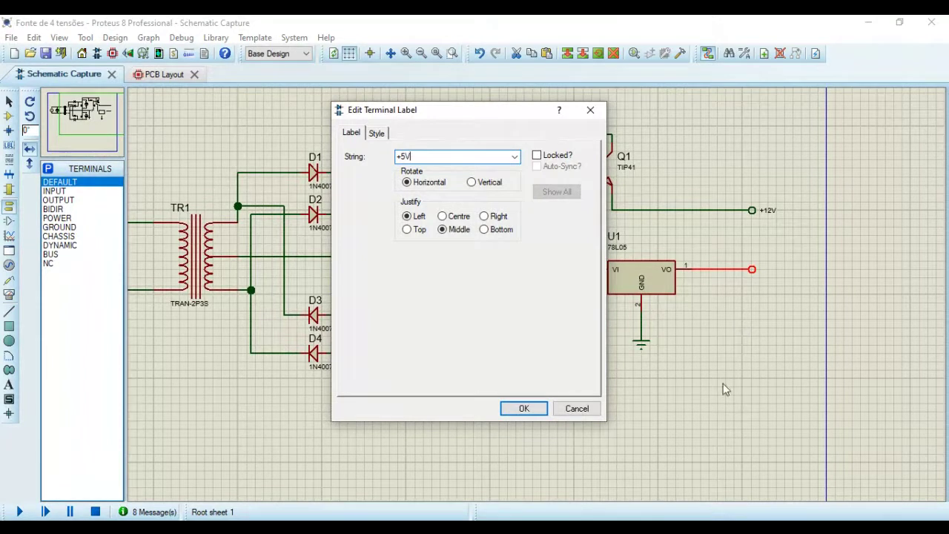
left_click(523, 408)
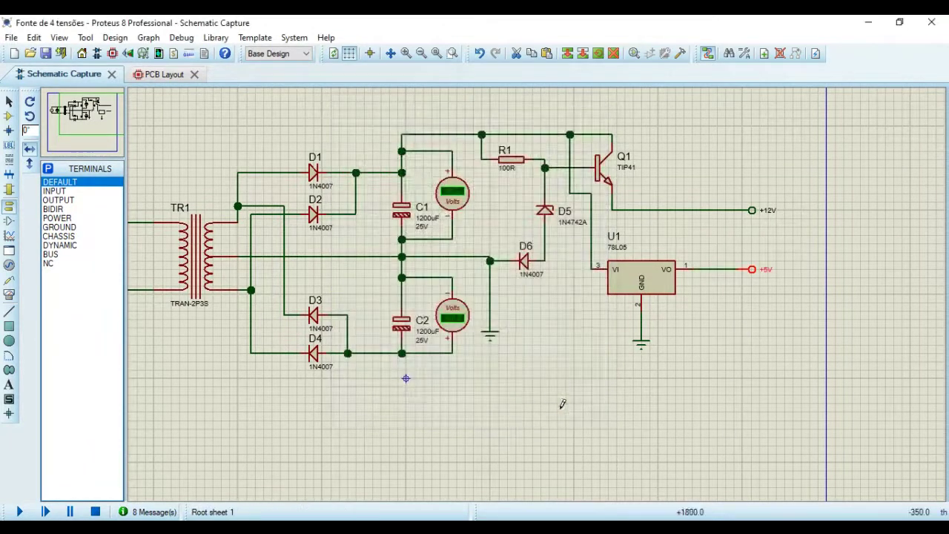
left_click(758, 405)
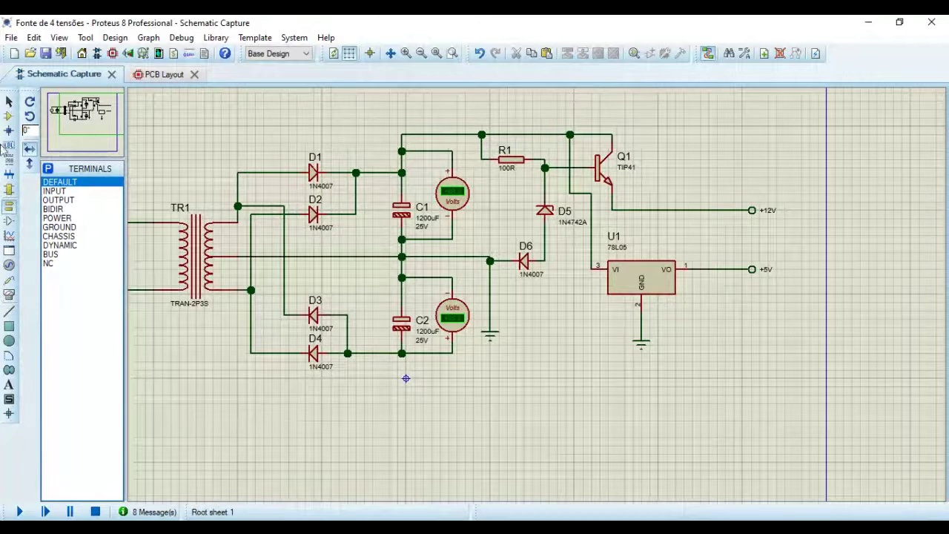
Attach a voltage probe to the 78L05's output wire, and run and stop the simulation to check the output voltage.
left_click(9, 281)
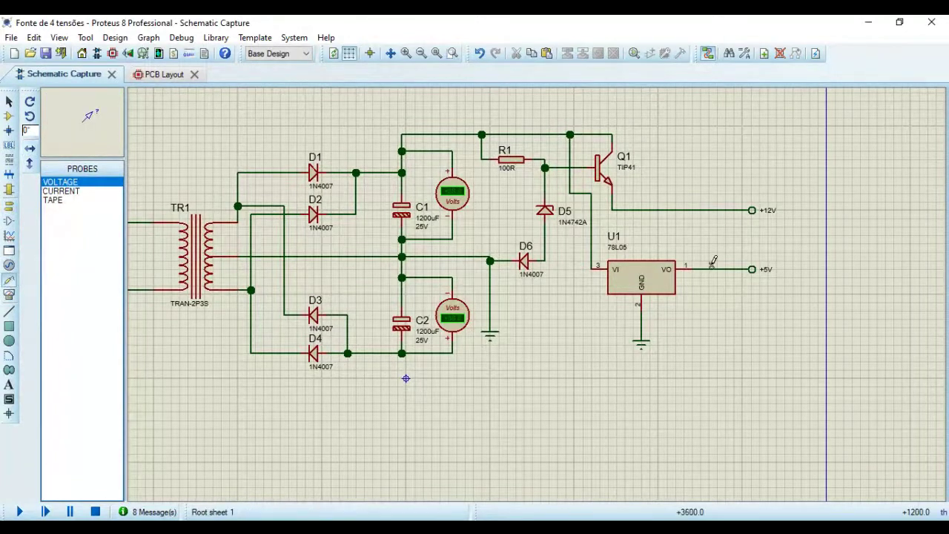
left_click(746, 237)
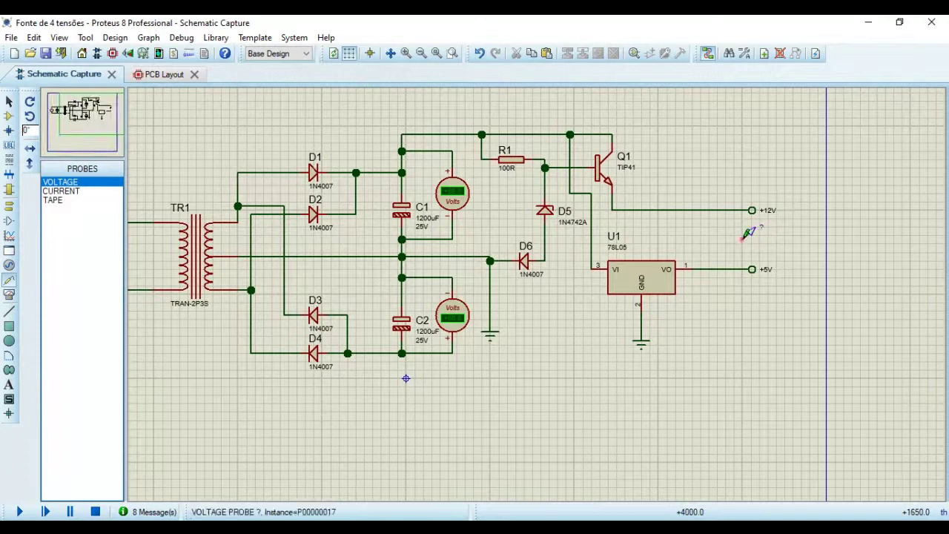
left_click(745, 237)
left_click(717, 269)
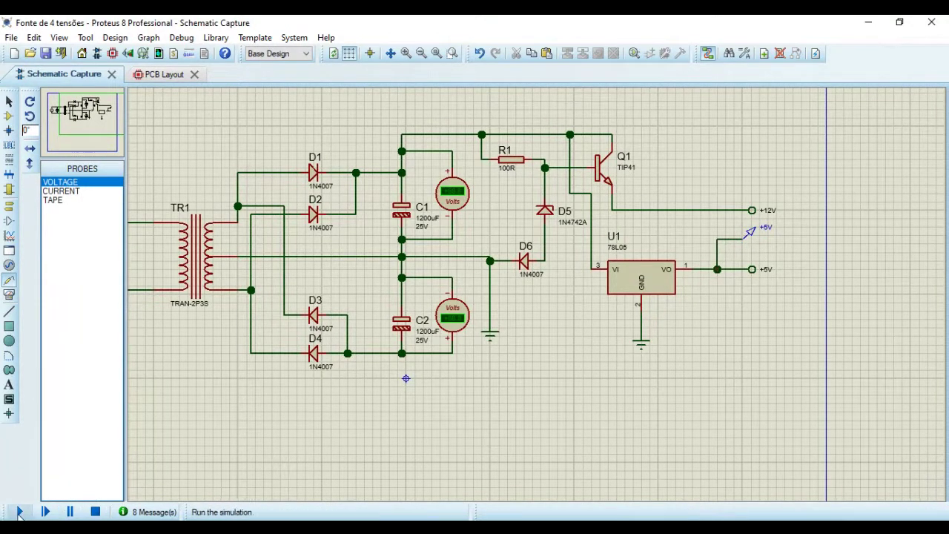
left_click(19, 511)
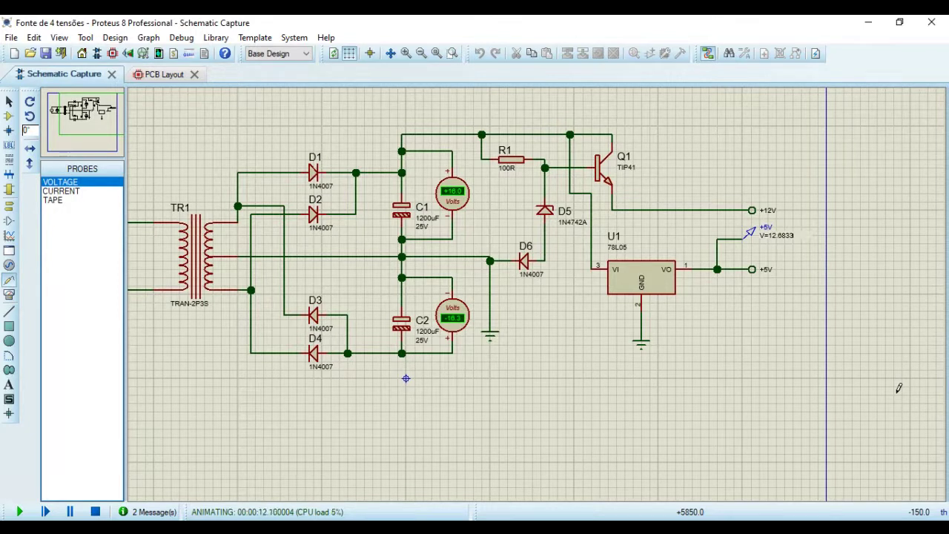
left_click(95, 512)
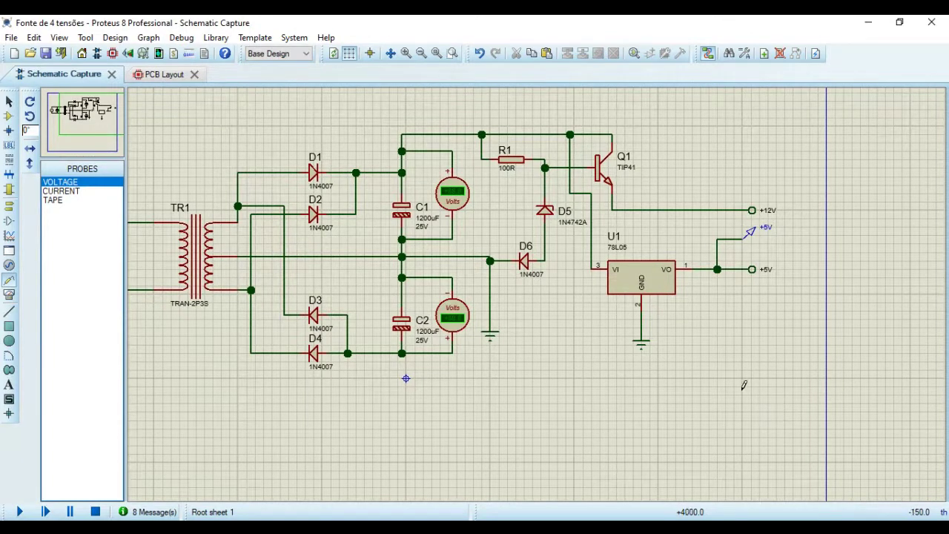
Delete the wire between the 78L05's VI pin and the positive rail, and simulate the circuit briefly without it.
right_click(592, 234)
right_click(591, 234)
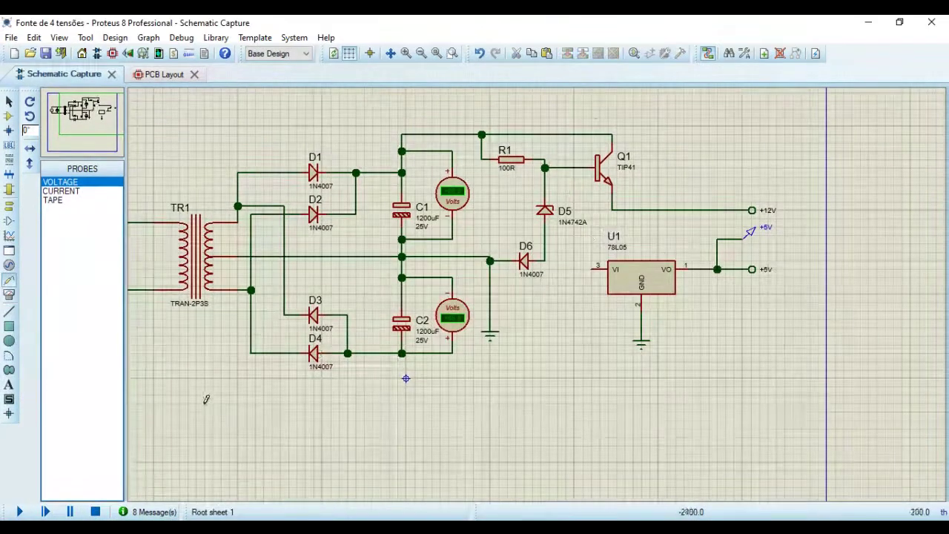
left_click(21, 511)
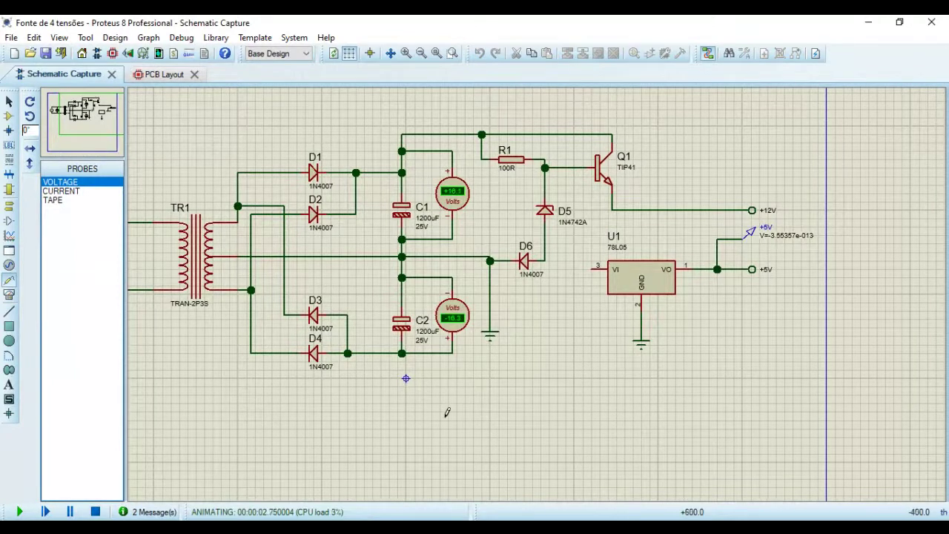
left_click(95, 511)
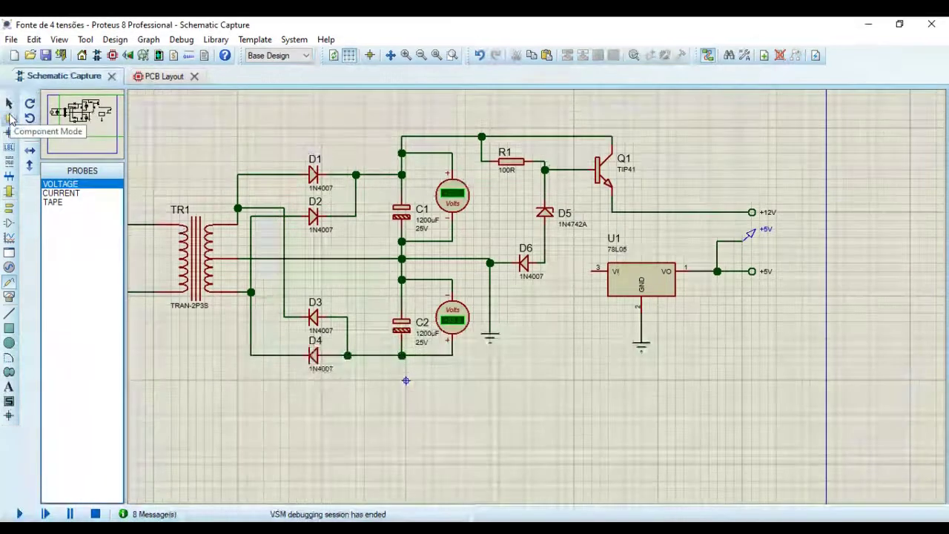
Add a VSOURCE DC voltage source from the device library, place it below D6, and wire its positive pin to the 78L05's VI pin.
left_click(9, 119)
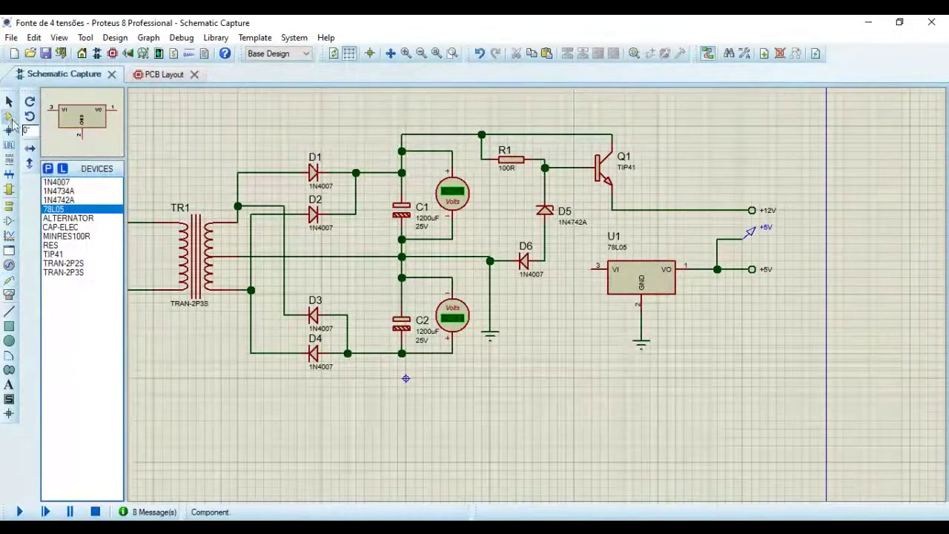
left_click(48, 169)
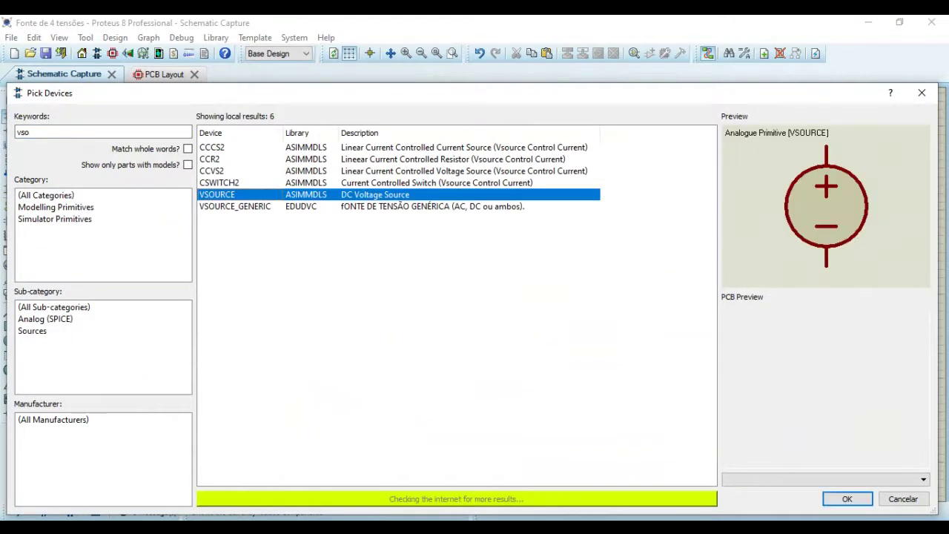
left_click(846, 499)
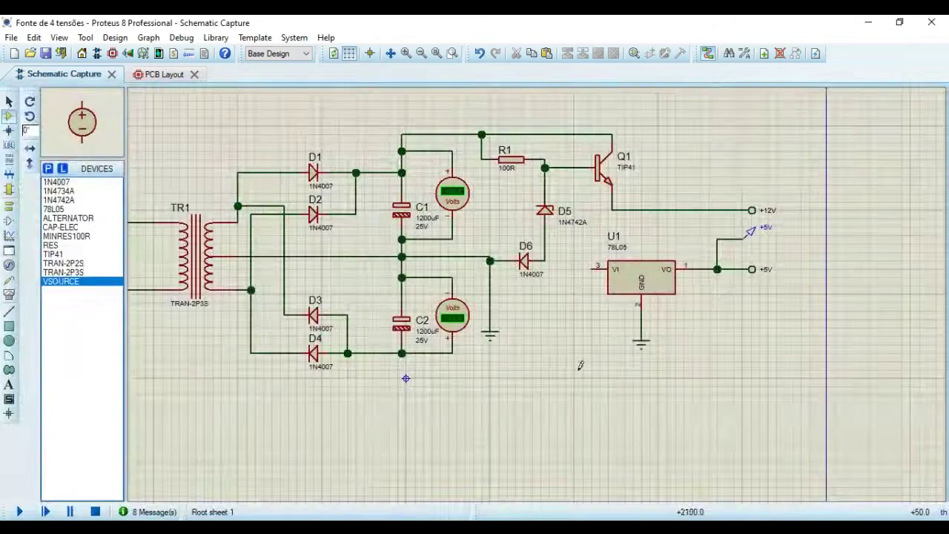
left_click(537, 328)
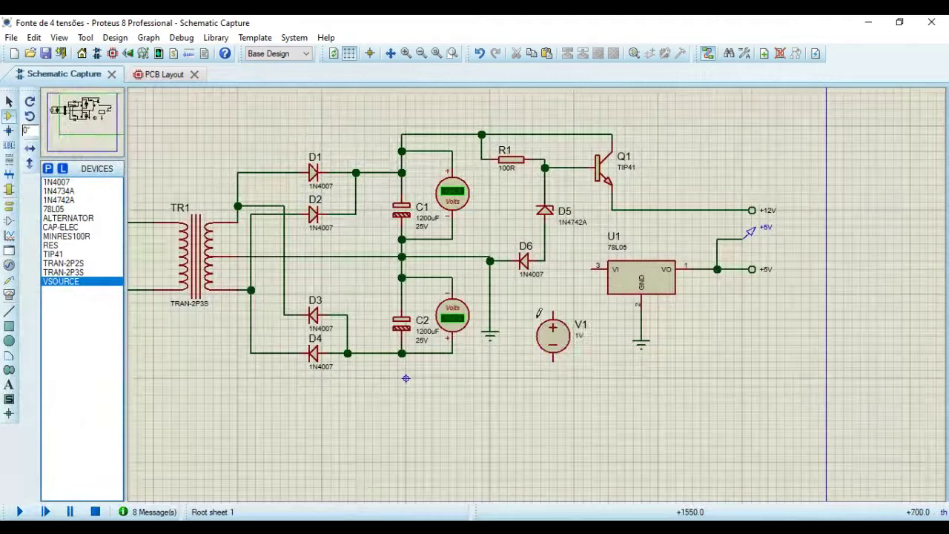
left_click(554, 306)
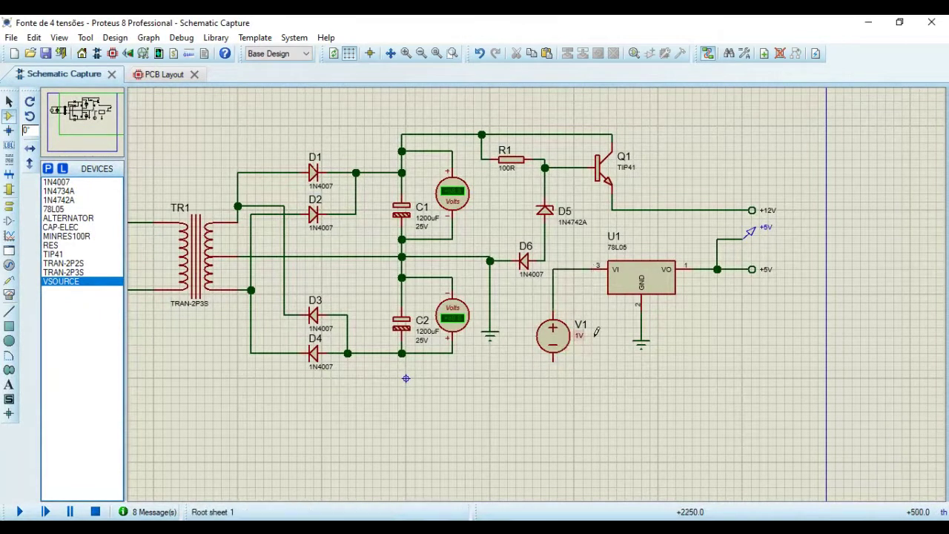
Set the voltage of the DC source V1 to 16V.
right_click(562, 334)
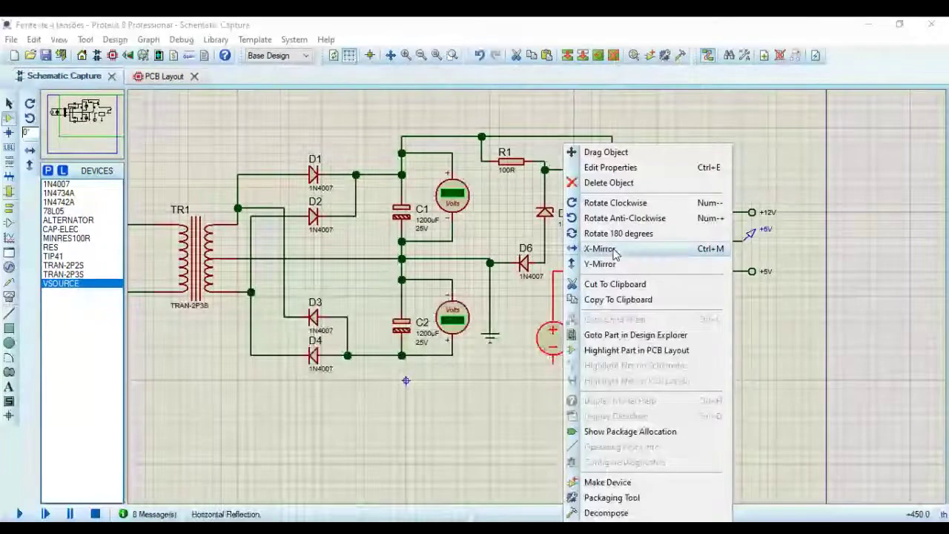
left_click(626, 168)
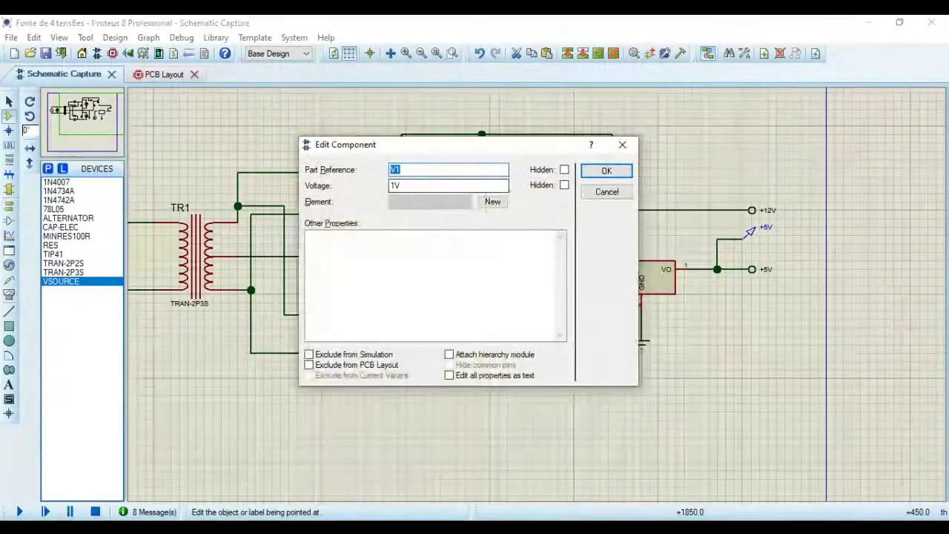
key("Tab")
key("End")
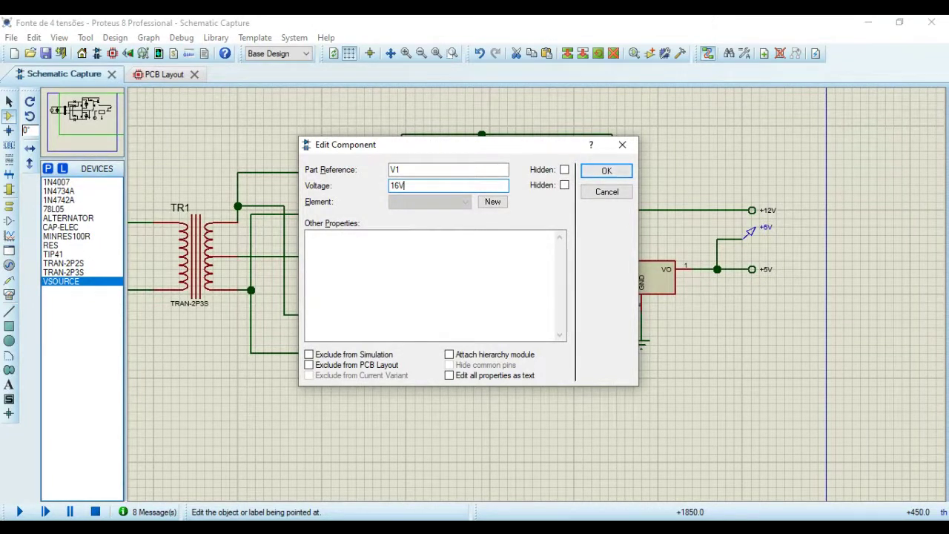
left_click(606, 170)
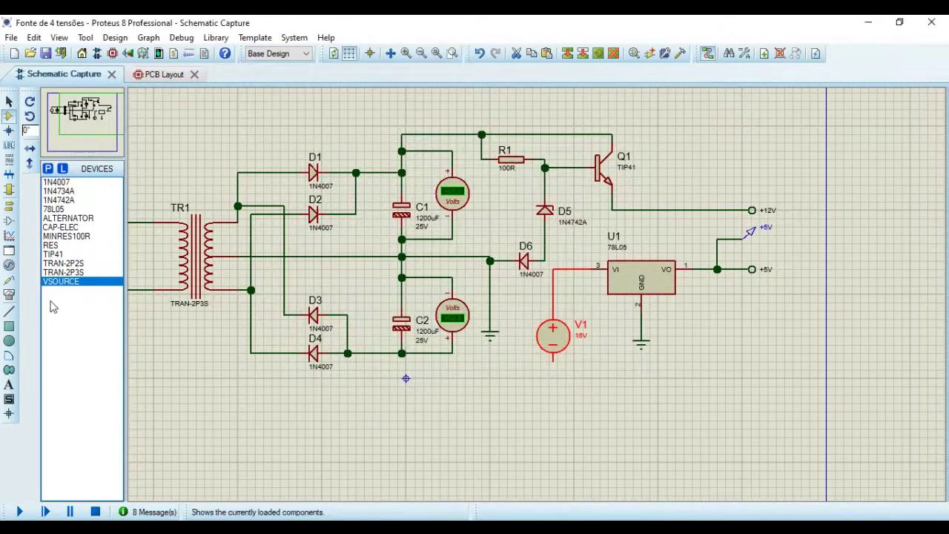
Place a ground terminal beneath V1 and wire it to the source's negative pin.
left_click(10, 208)
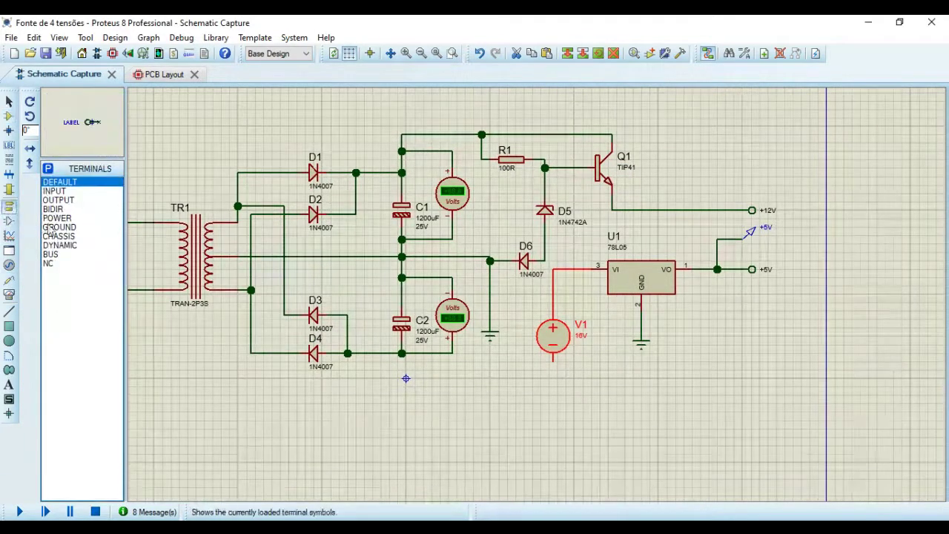
left_click(56, 227)
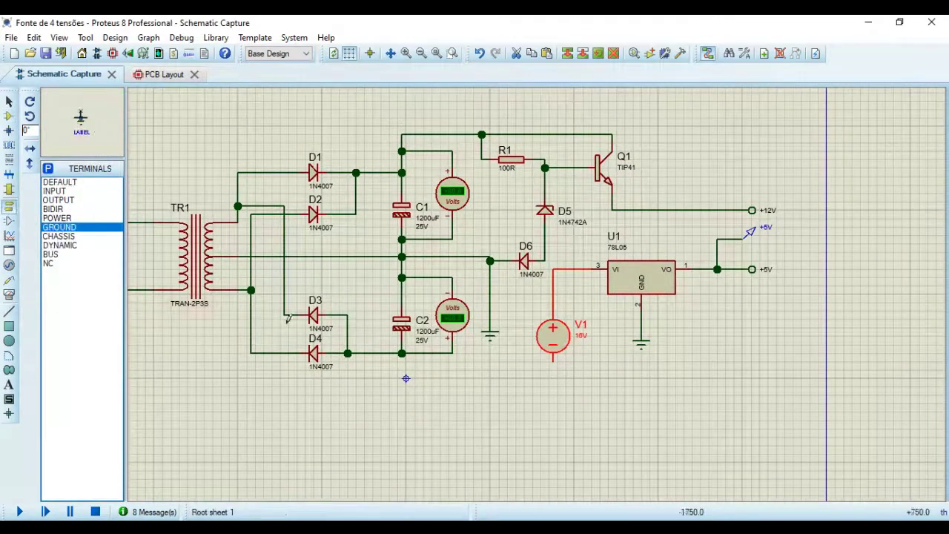
left_click(554, 397)
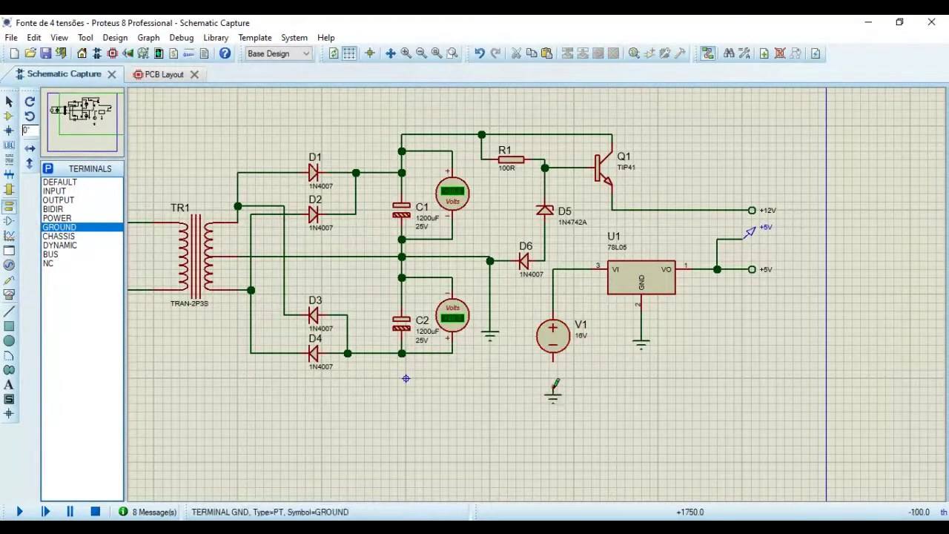
left_click(553, 384)
left_click(553, 353)
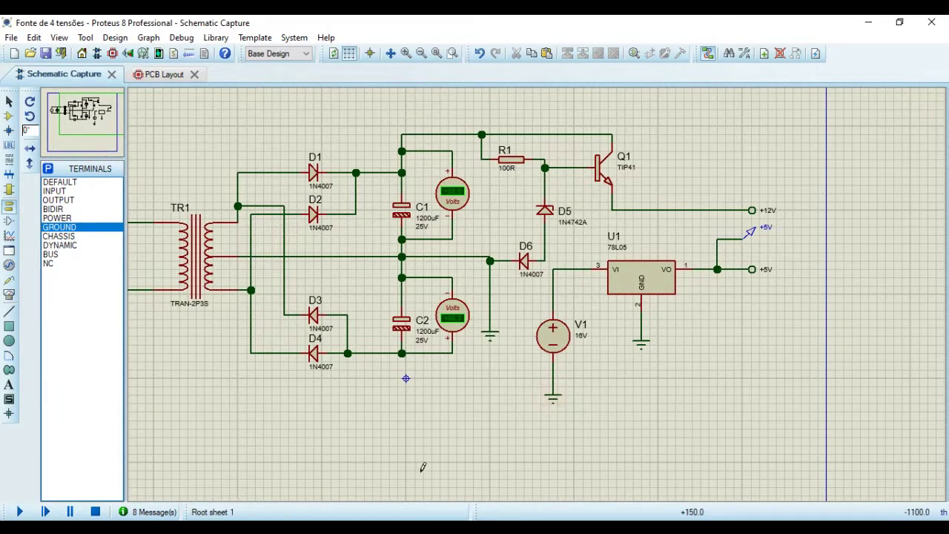
Run and stop the simulation to check the 78L05's output voltage when fed by V1.
left_click(21, 513)
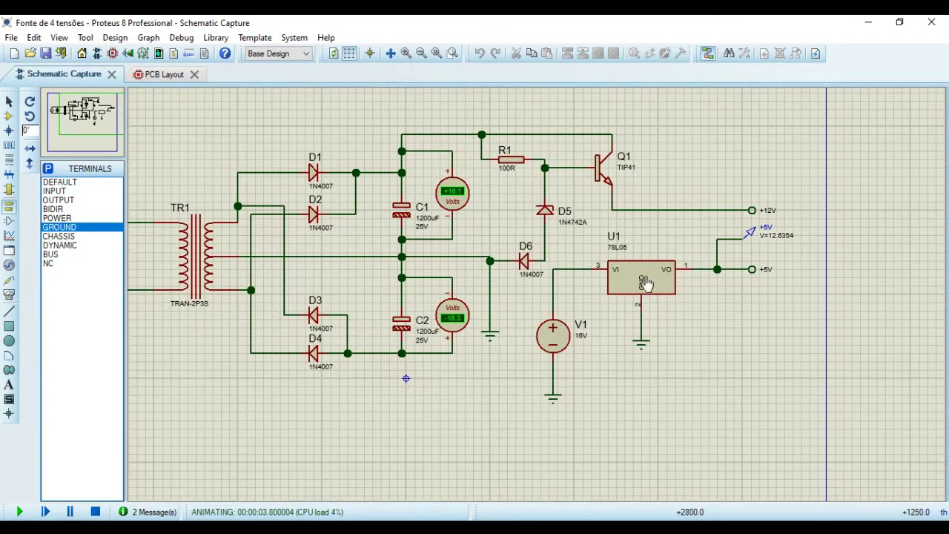
left_click(95, 512)
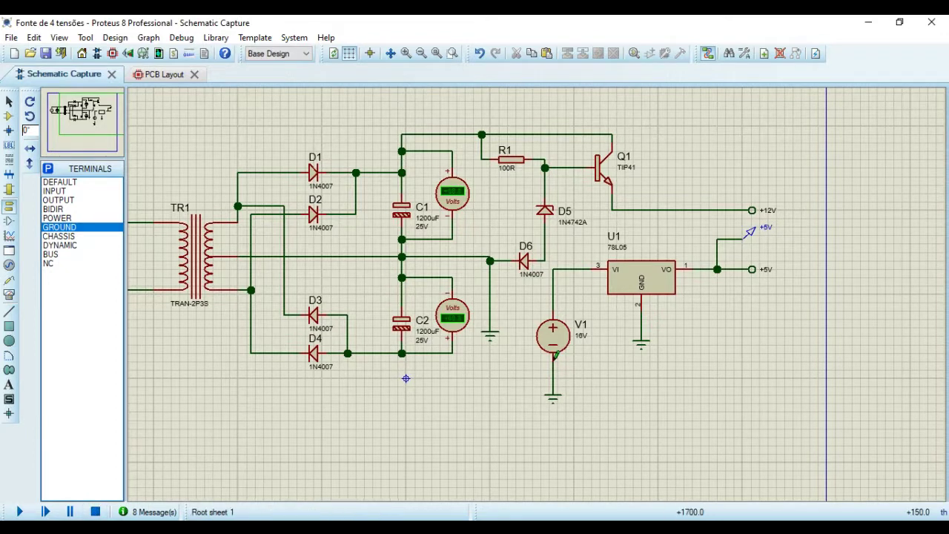
Delete the V1 voltage source with its ground terminal, and the 78L05 regulator U1.
right_click(564, 338)
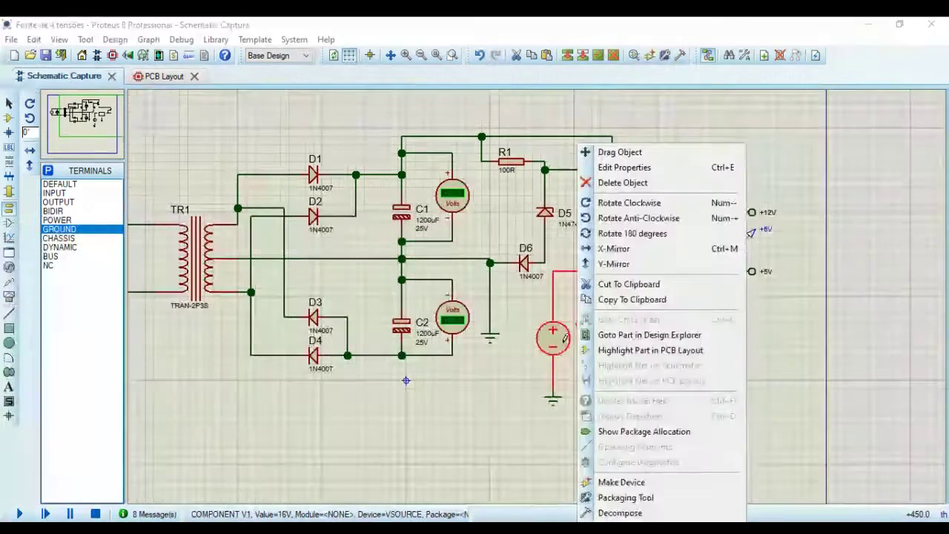
right_click(564, 338)
right_click(552, 393)
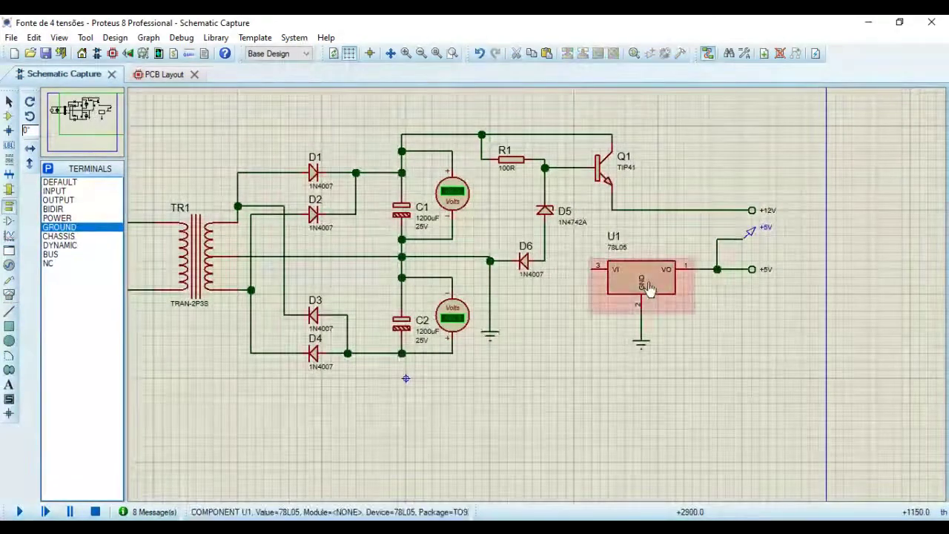
right_click(648, 289)
left_click(700, 179)
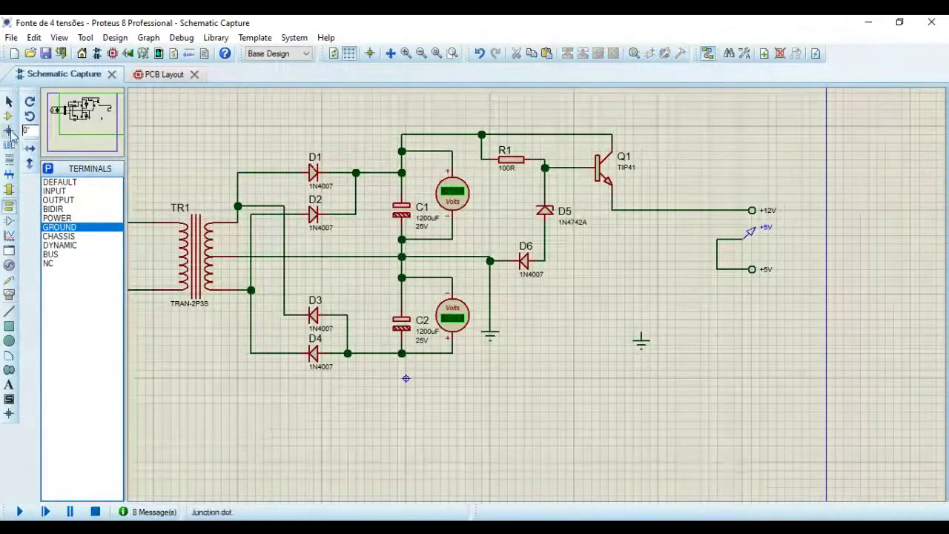
Place a new 78L05 from the device list above the loose ground terminal, beside the +5V output terminal.
left_click(8, 116)
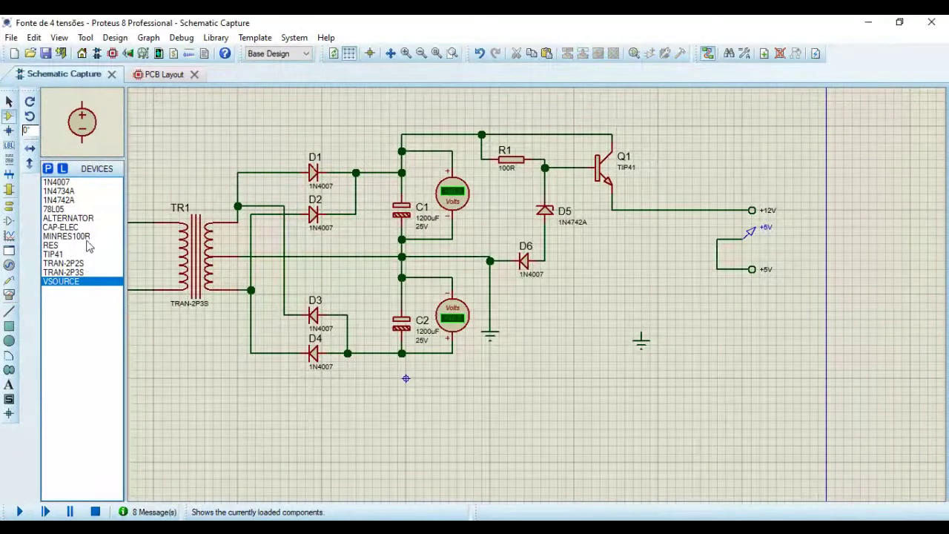
left_click(65, 209)
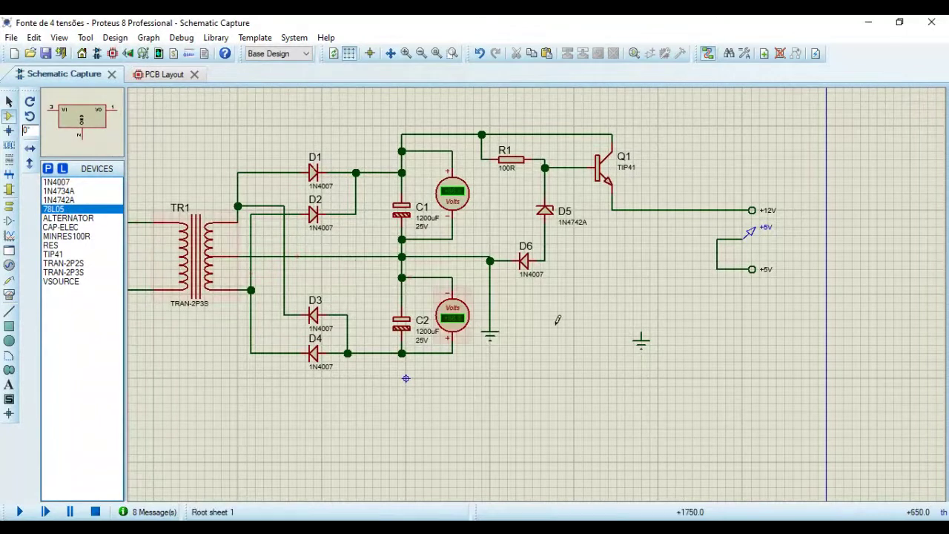
left_click(635, 276)
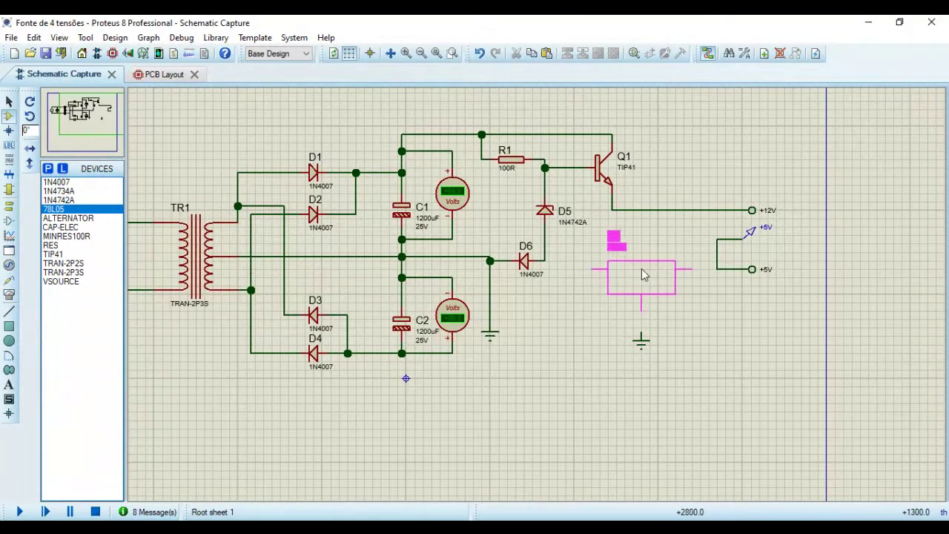
left_click(643, 276)
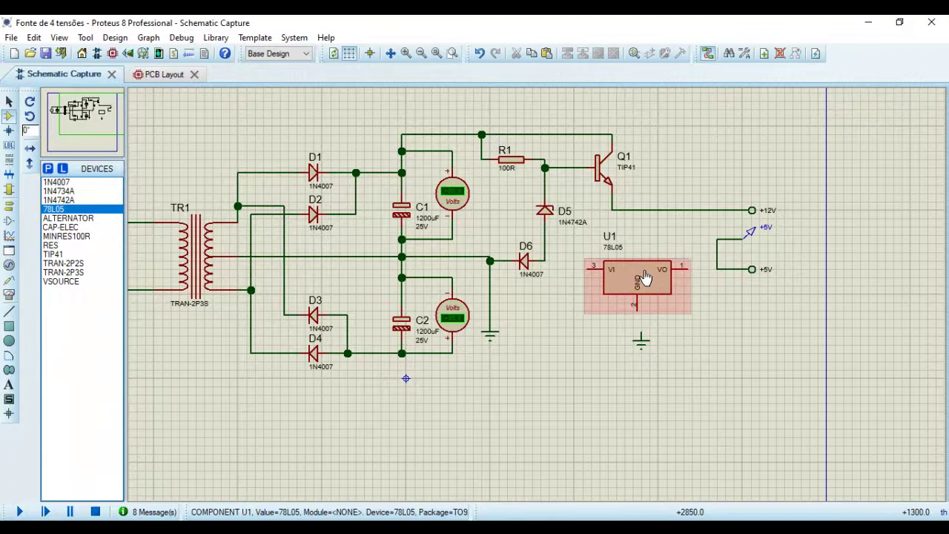
Examine the new 78L05's component properties, including the visibility options of its LISA model file.
right_click(644, 276)
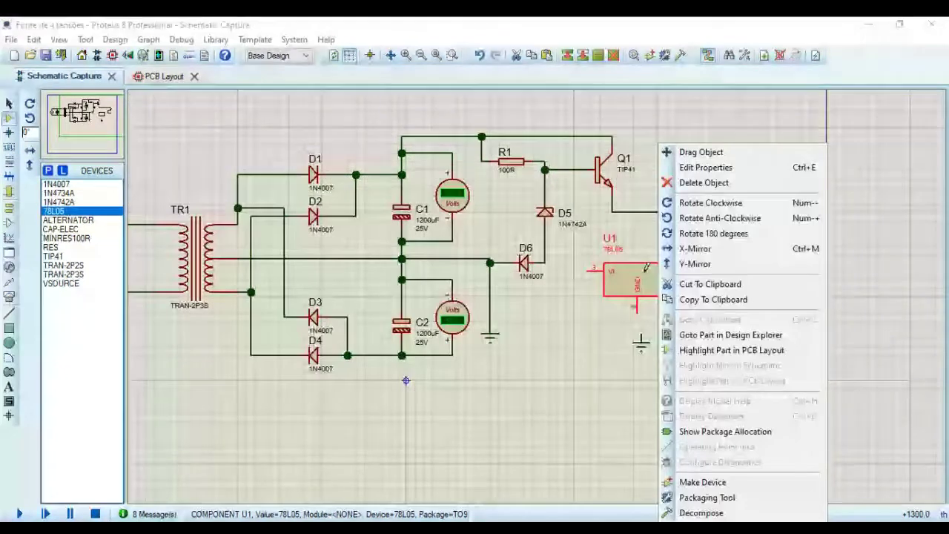
left_click(703, 168)
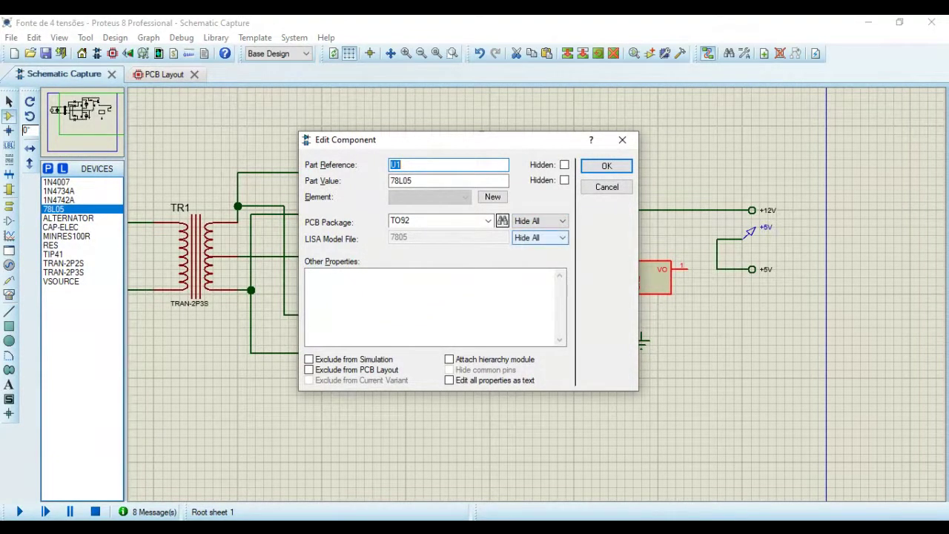
left_click(562, 237)
left_click(557, 252)
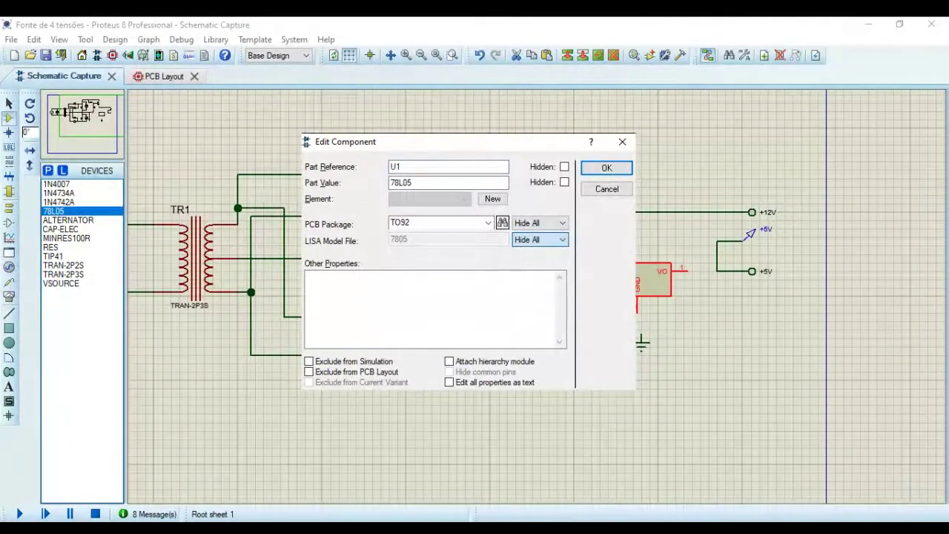
scroll(555, 246, "down", 1)
left_click(622, 141)
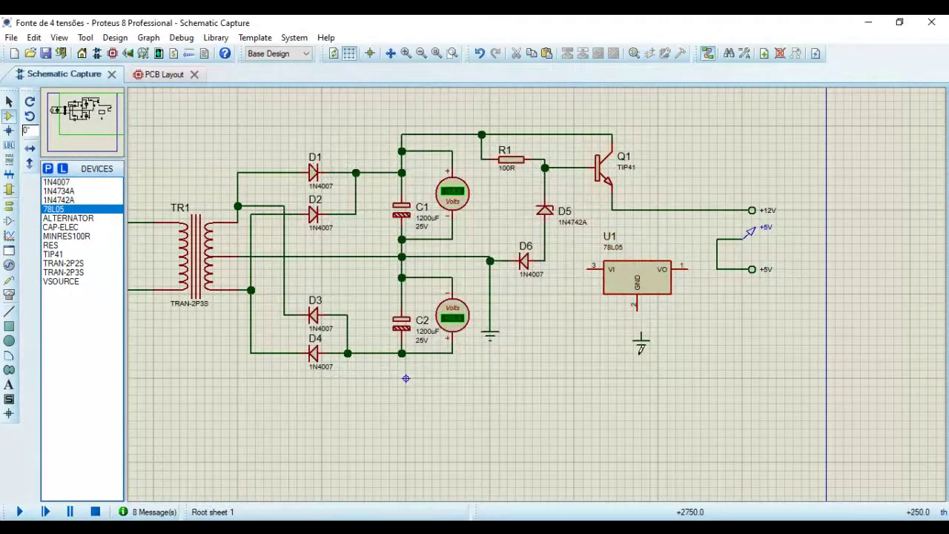
Move the loose ground terminal directly beneath the 78L05's GND pin, and check the regulator's component properties again.
left_click(637, 345)
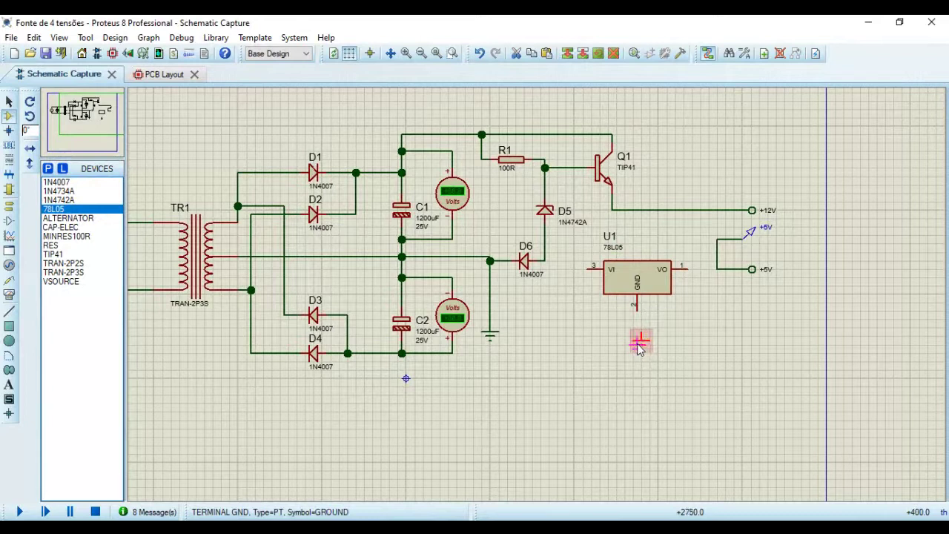
left_click(635, 355)
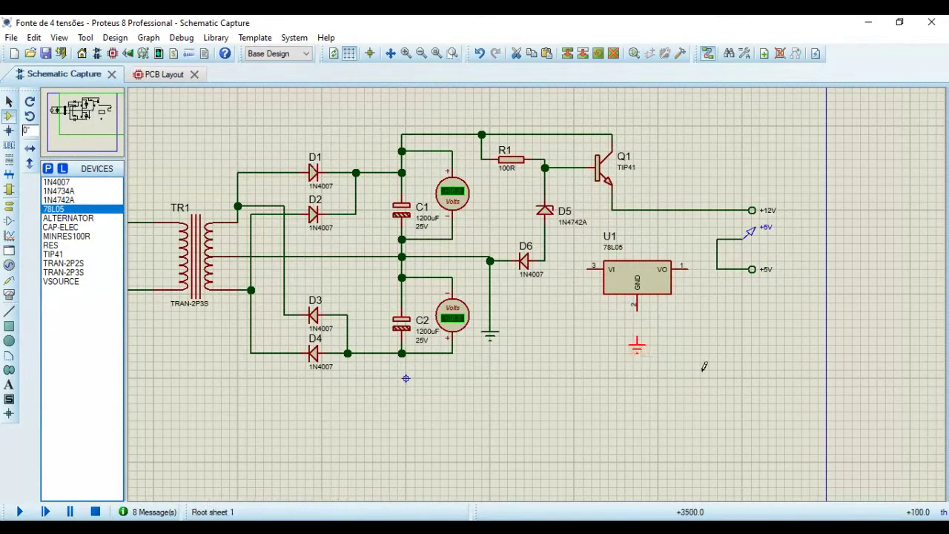
right_click(654, 292)
left_click(713, 168)
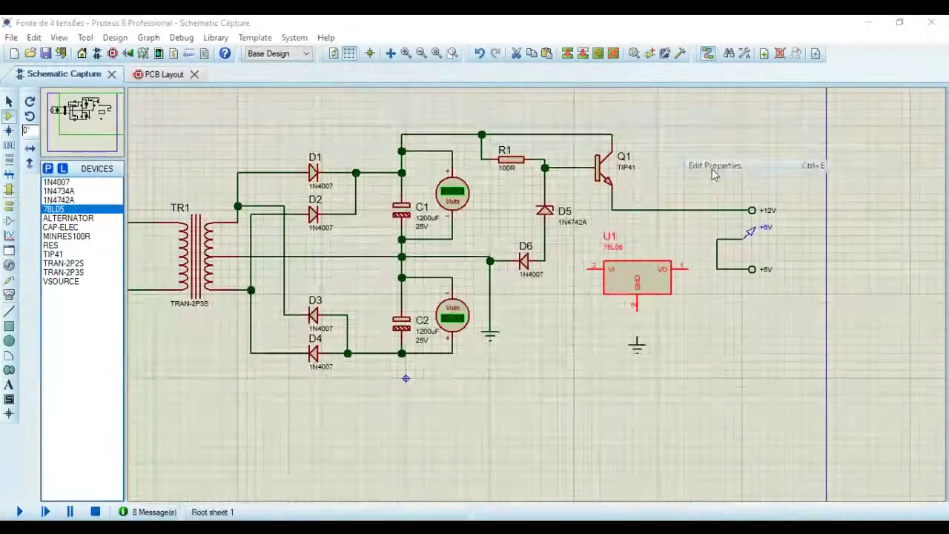
left_click(606, 186)
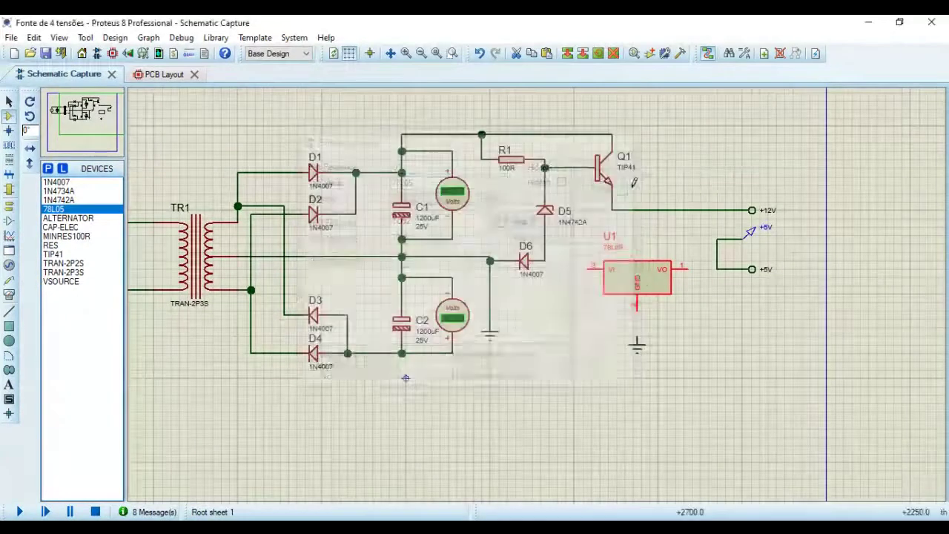
Remake the 78L05 device with its TO92 package and existing definitions, save it to the EDUDVC library, and update all instances.
right_click(642, 286)
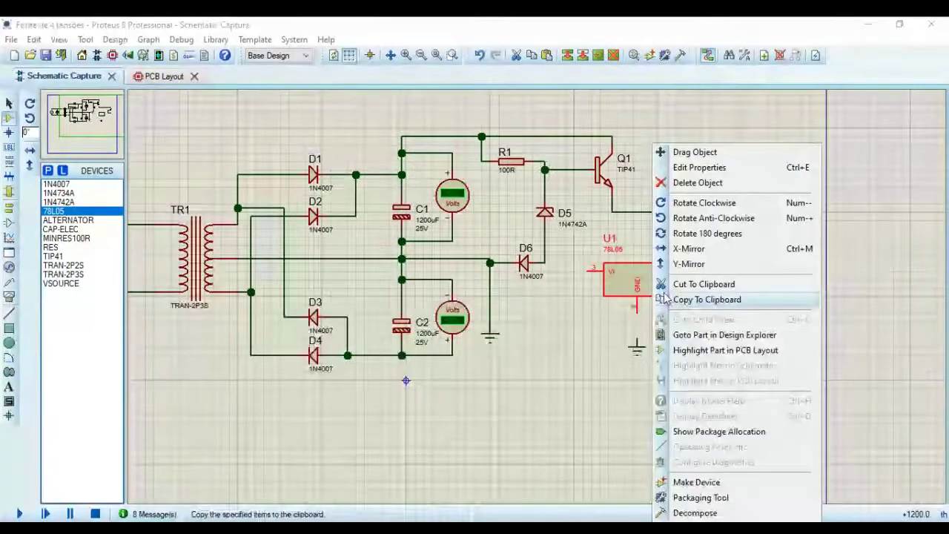
left_click(747, 482)
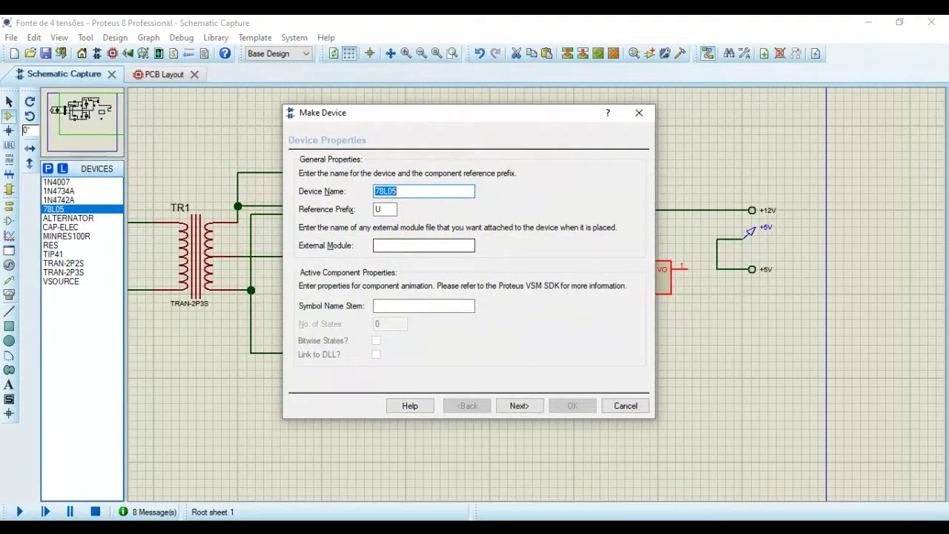
left_click(518, 405)
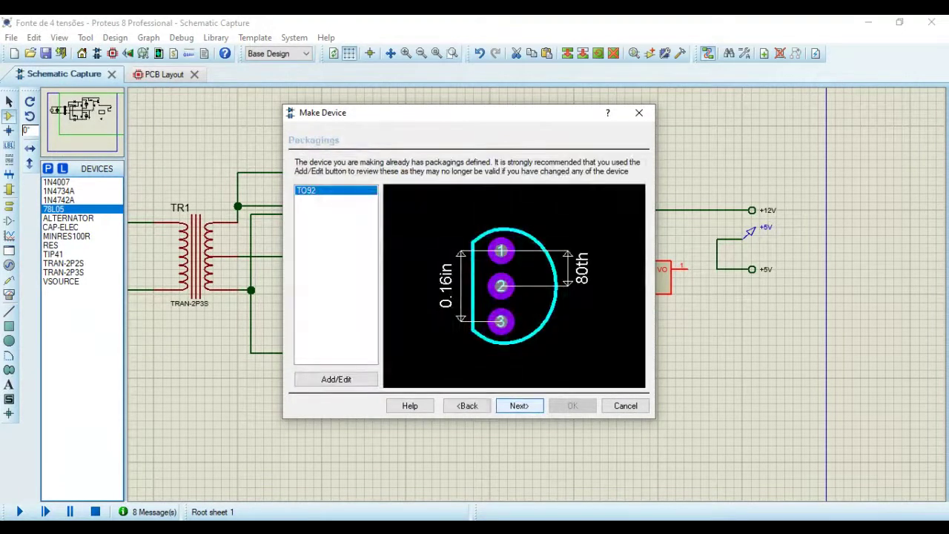
left_click(519, 405)
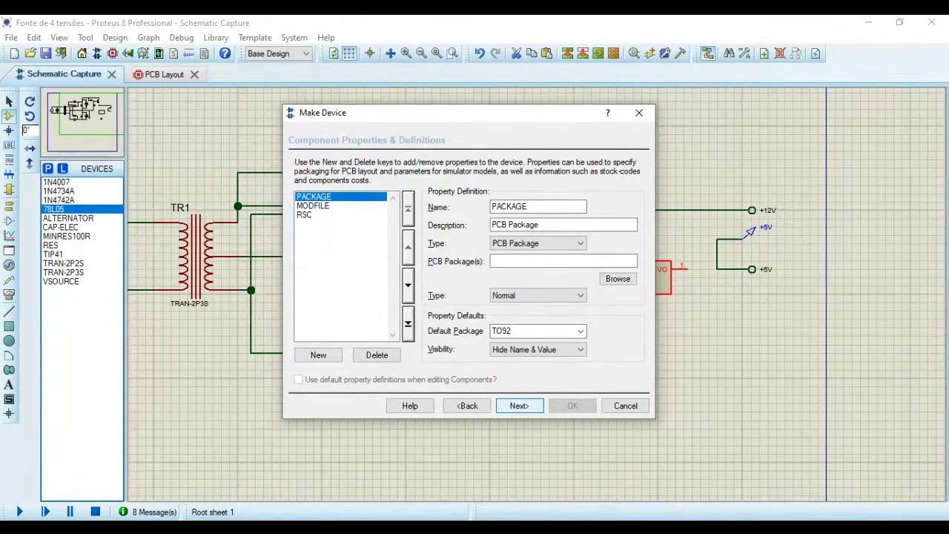
key("Return")
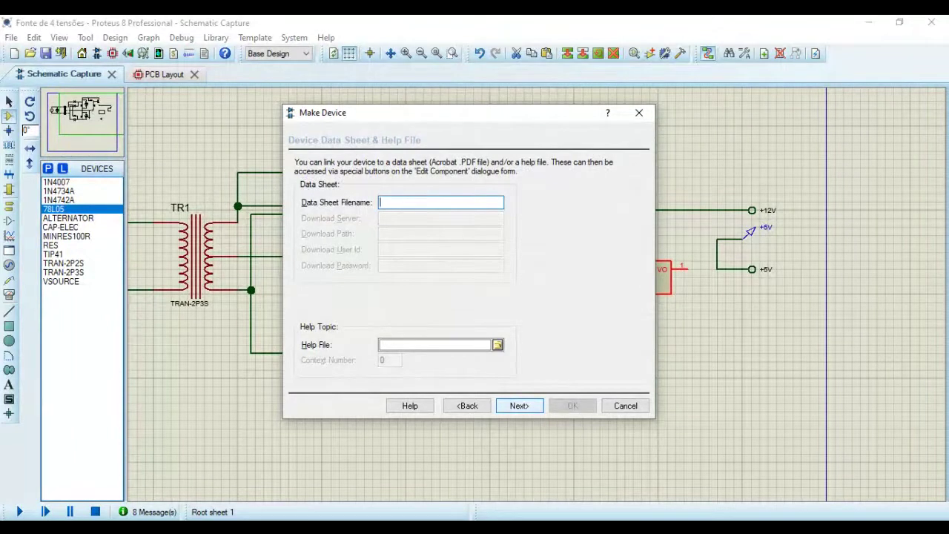
key("Return")
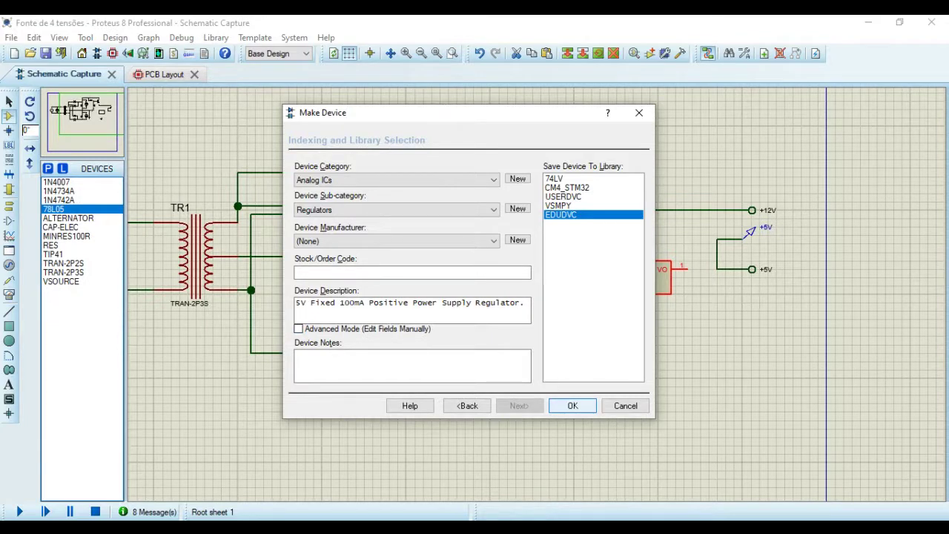
left_click(575, 406)
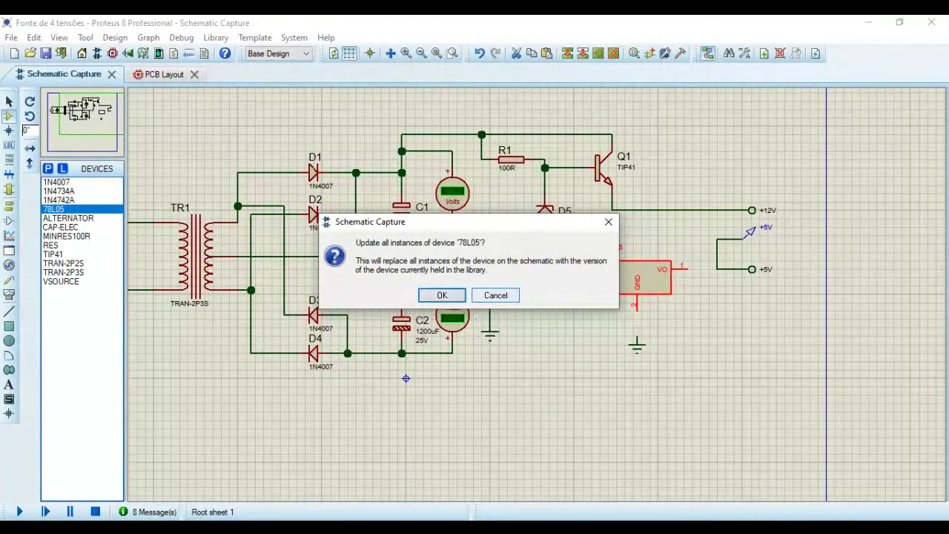
key("Return")
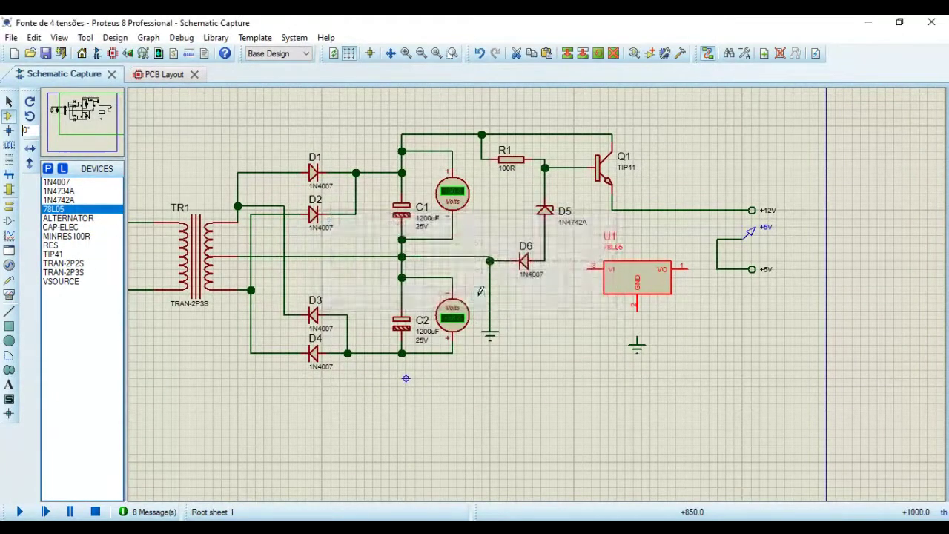
Check the component properties of the 78L05 after updating its instances.
right_click(650, 293)
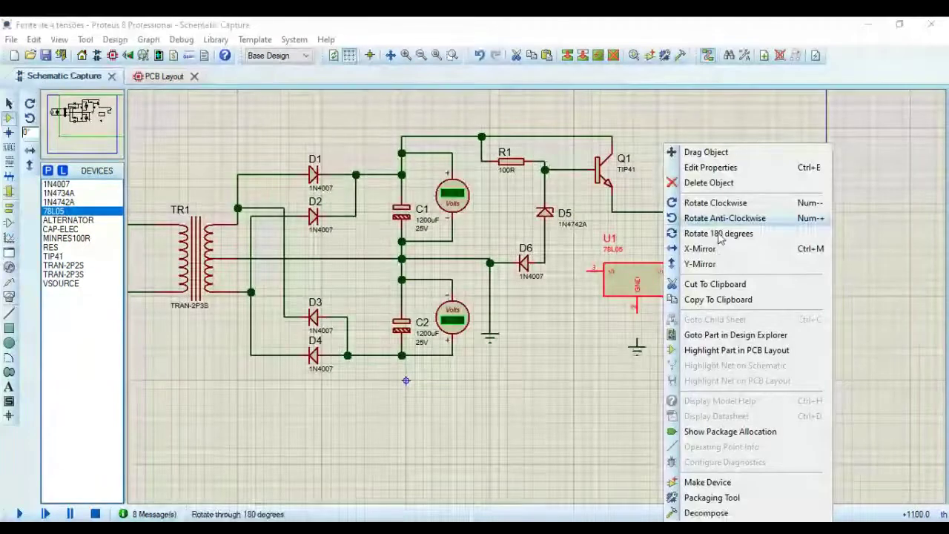
left_click(726, 174)
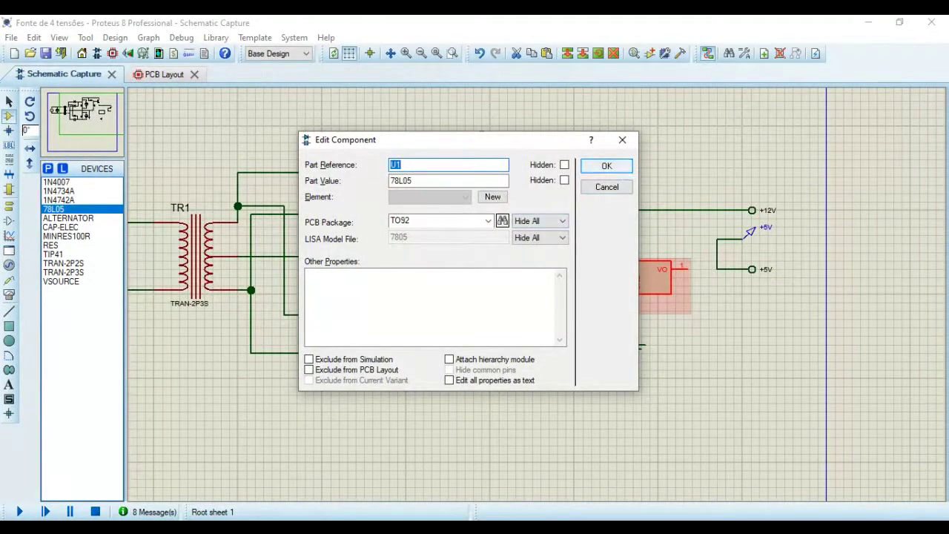
left_click(606, 165)
Remake the 78L05 device with 7805 as its external module, keeping the TO92 package and the remaining definitions.
right_click(636, 286)
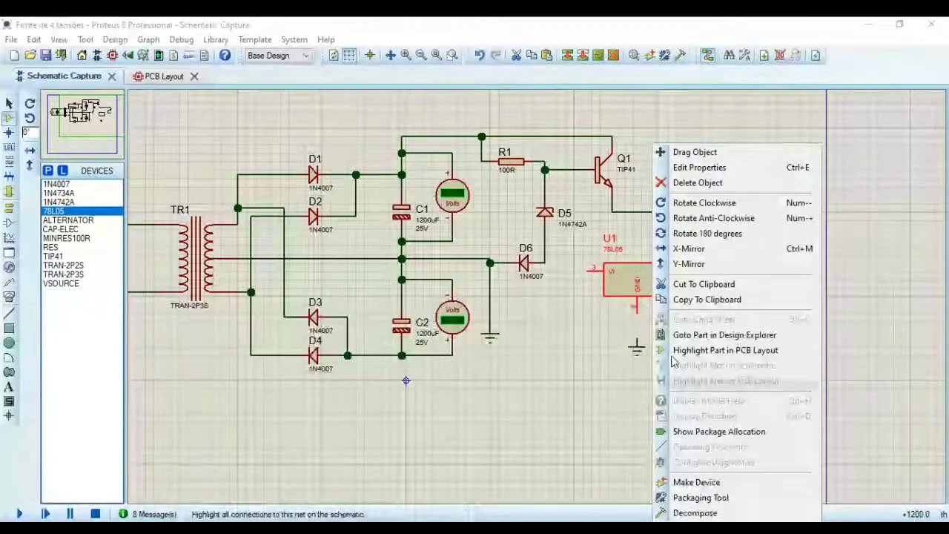
left_click(696, 482)
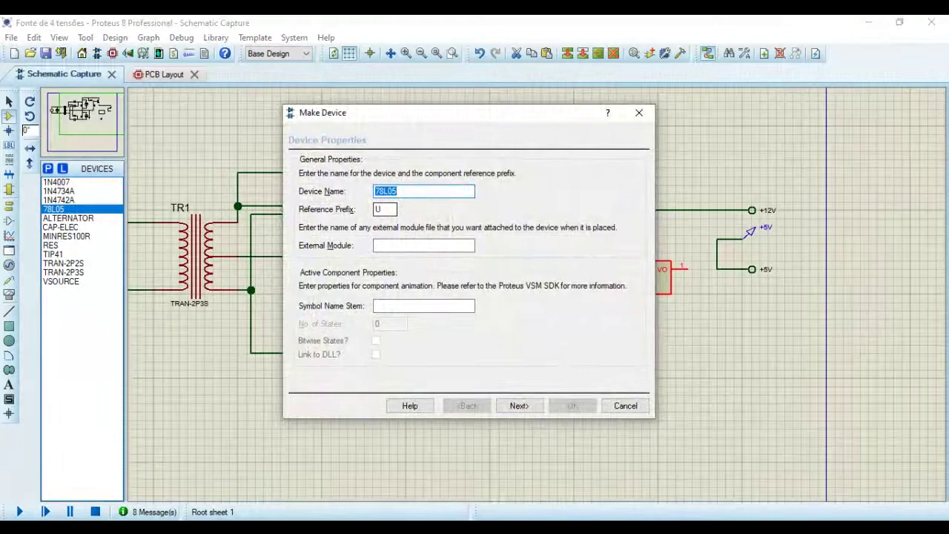
left_click(423, 245)
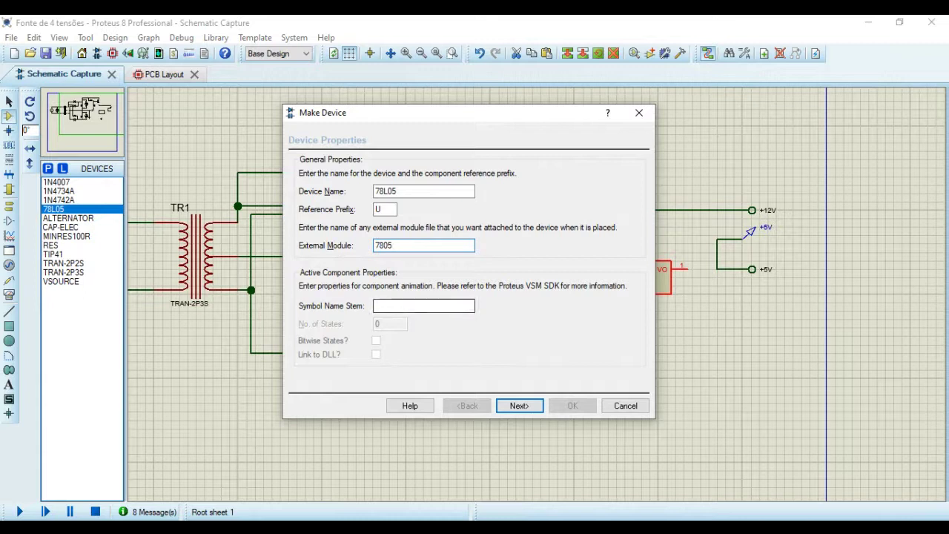
key("Return")
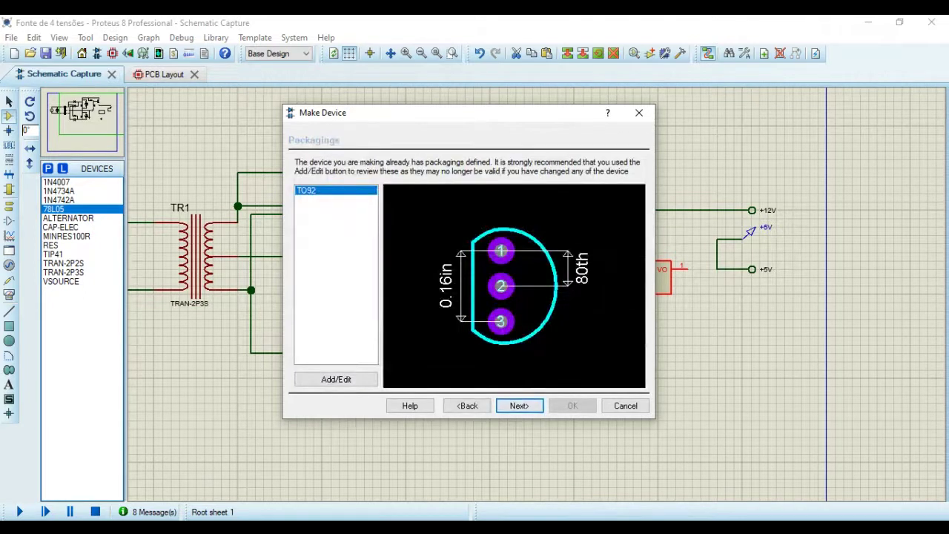
key("Return")
key("Return")
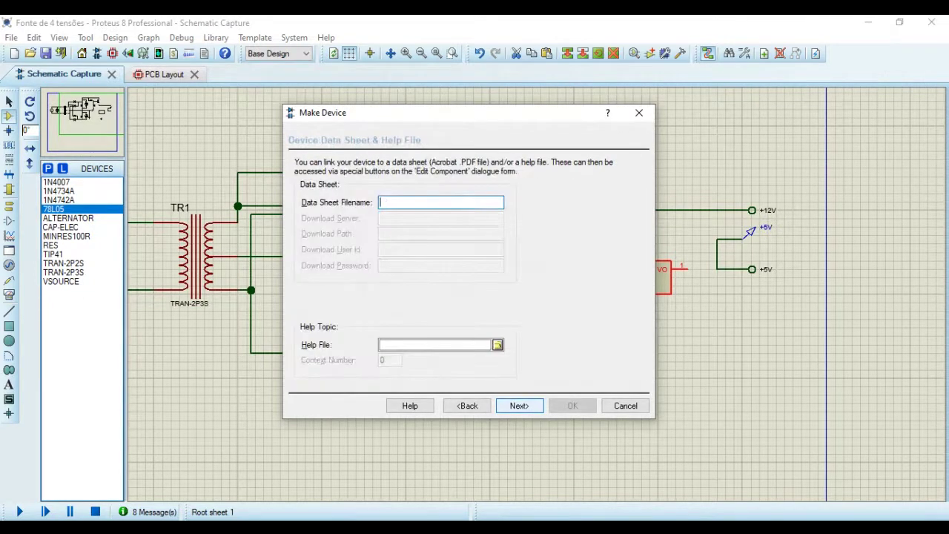
key("Return")
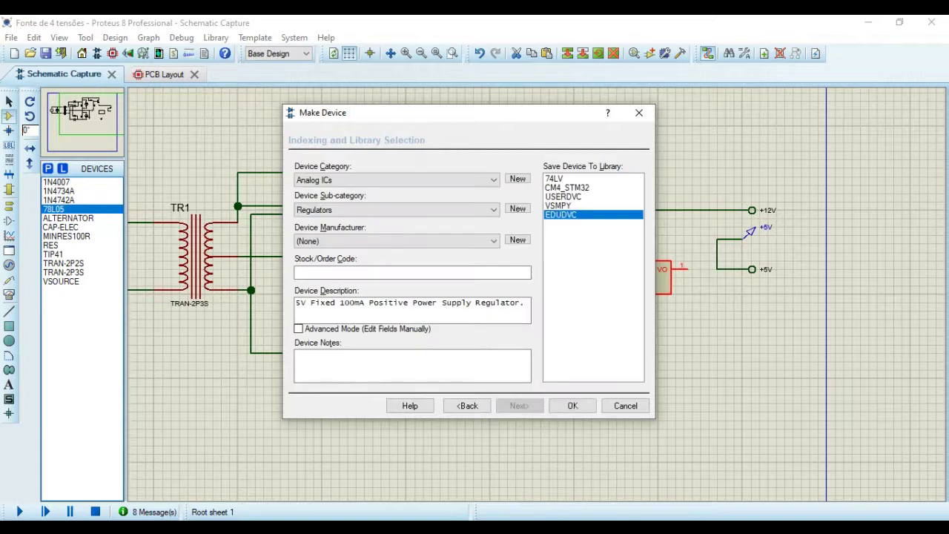
Save the remade 78L05 to the EDUDVC library, replacing the existing device and updating all its instances.
left_click(566, 407)
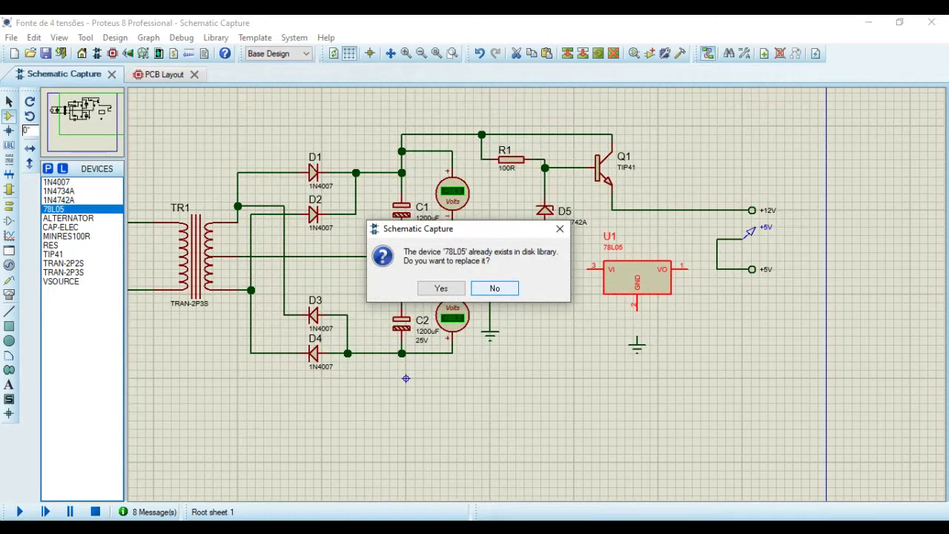
key("Tab")
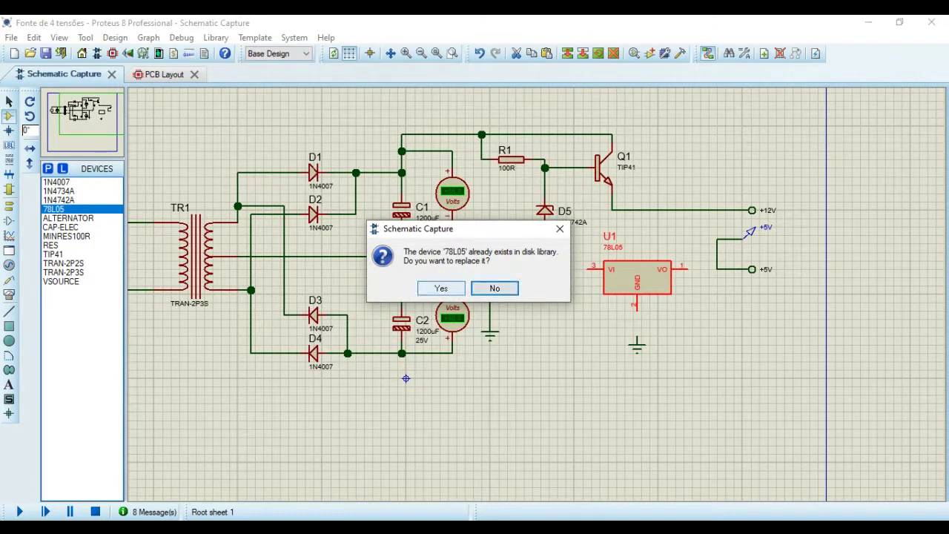
key("Tab")
key("Return")
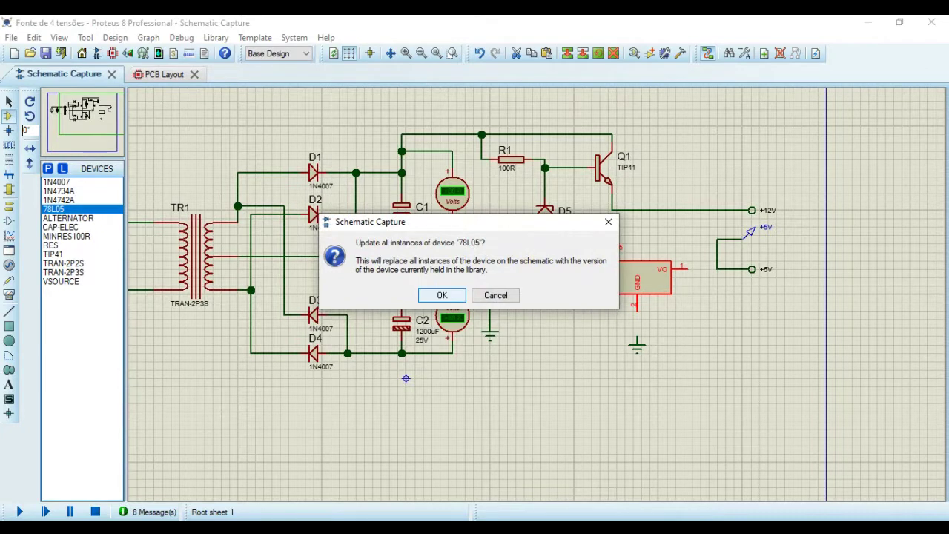
key("Return")
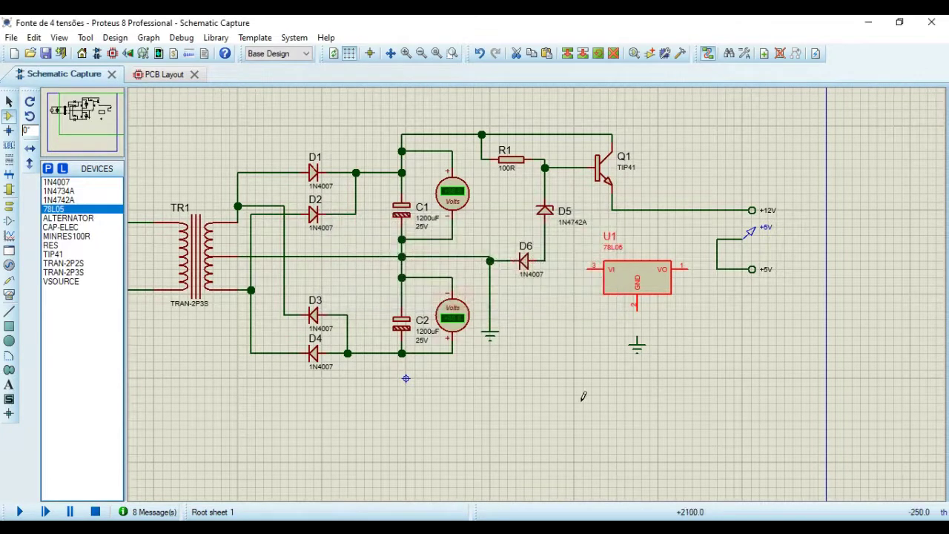
left_click(583, 396)
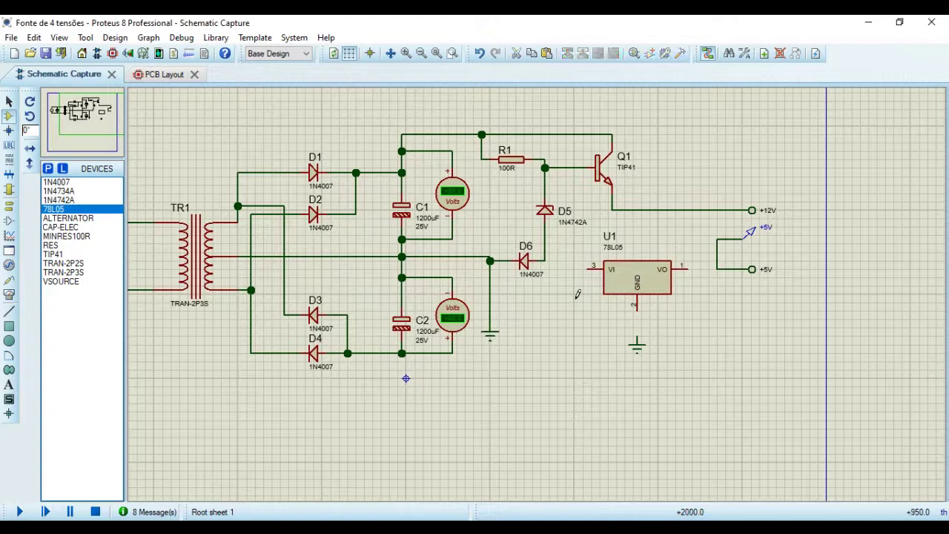
Wire the 78L05's GND pin to the ground terminal and its VI pin to the positive rail above Q1.
left_click(637, 306)
left_click(637, 335)
left_click(588, 265)
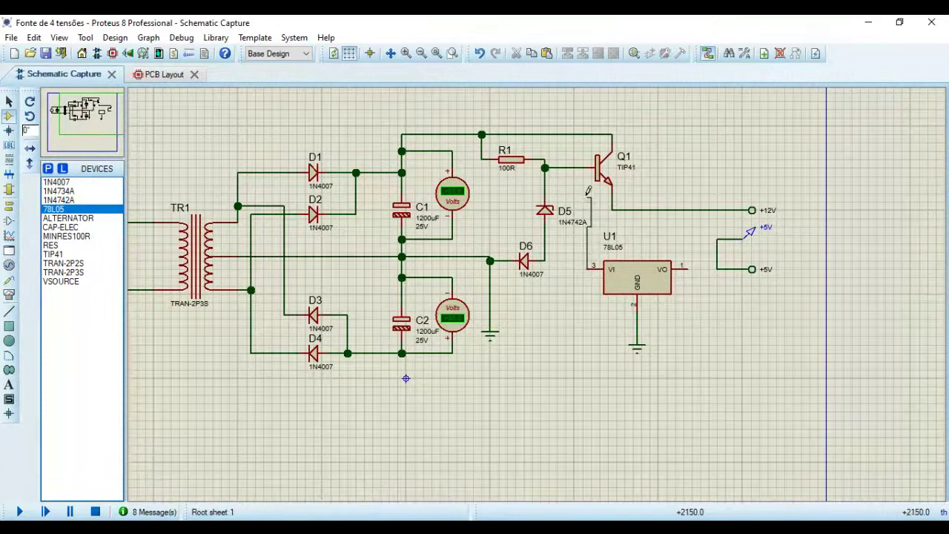
left_click(578, 134)
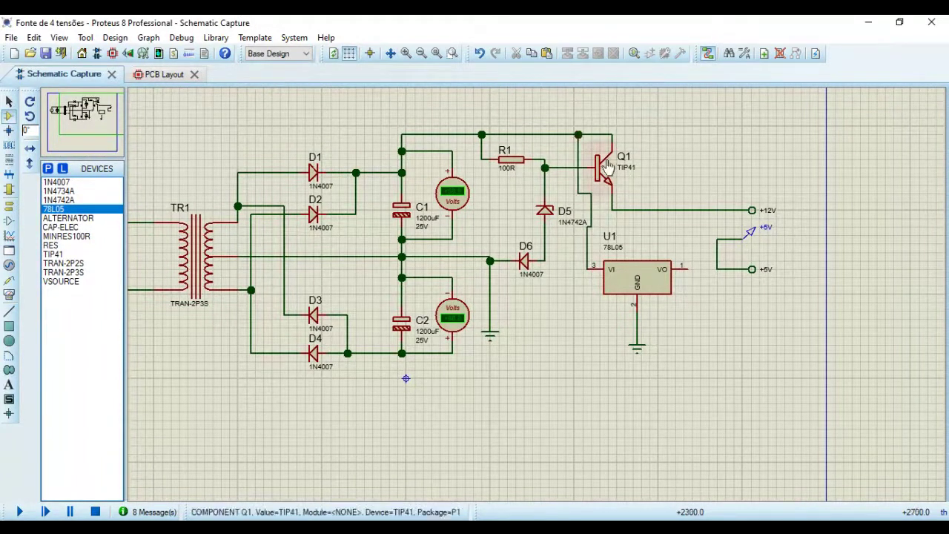
Wire the VO output of regulator U1 to the +5V output line, and run and stop a simulation of the circuit.
left_click(688, 265)
left_click(716, 268)
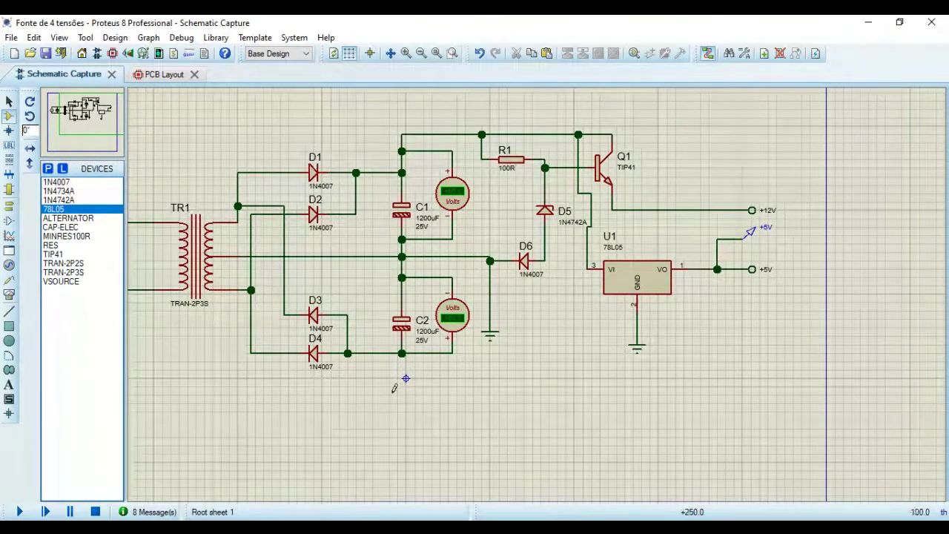
left_click(19, 511)
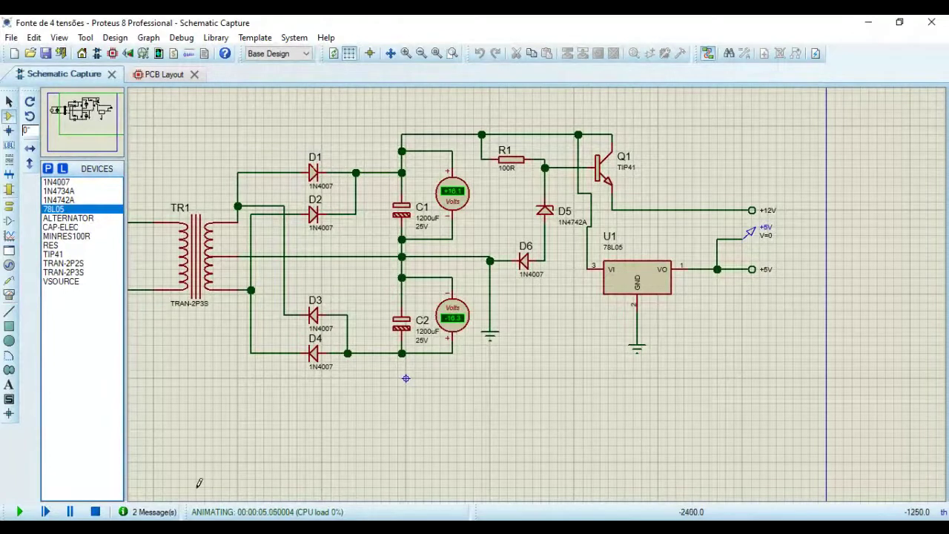
left_click(96, 512)
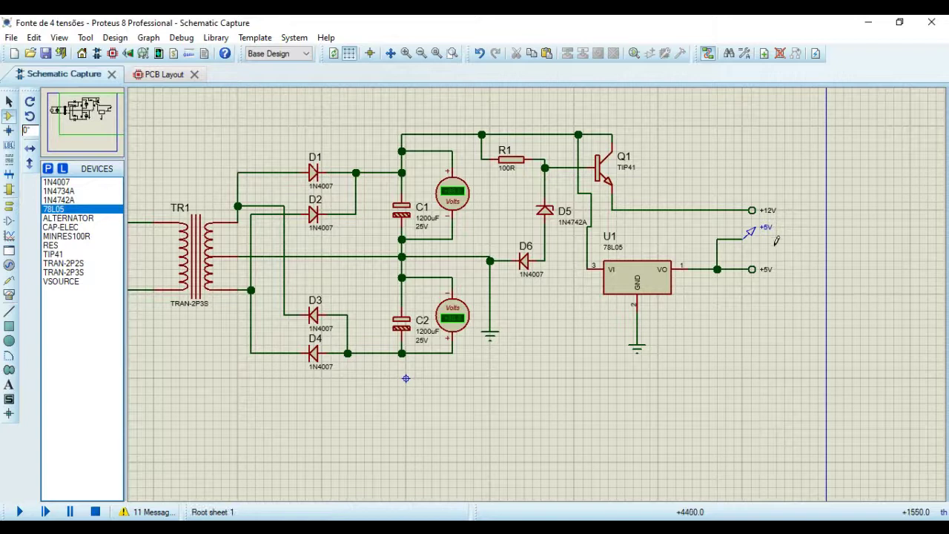
Delete the +5V voltage probe together with its wire from the regulator's output line.
right_click(753, 239)
left_click(797, 286)
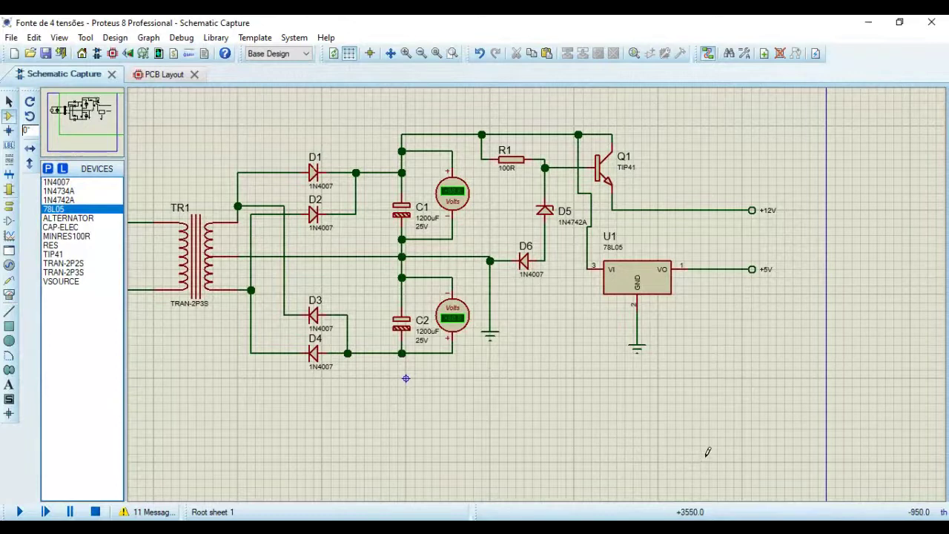
key("F7")
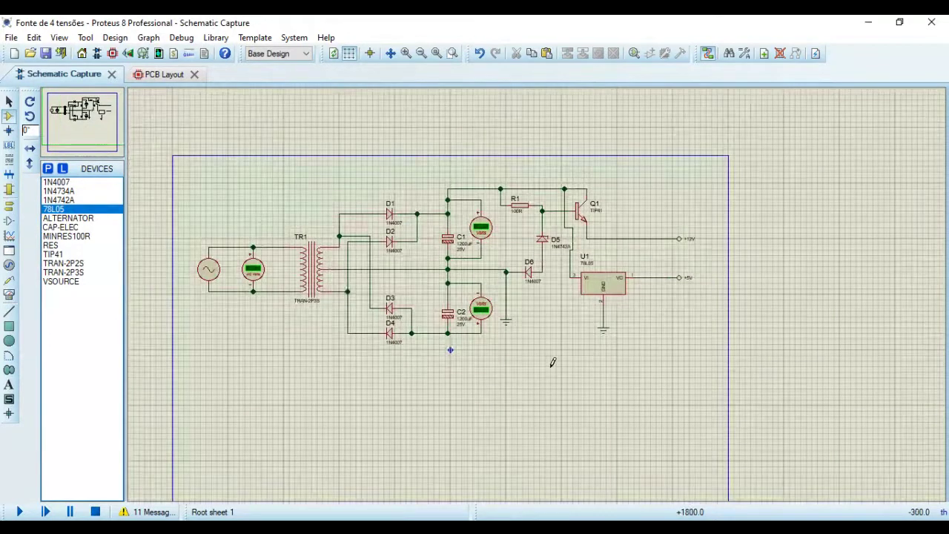
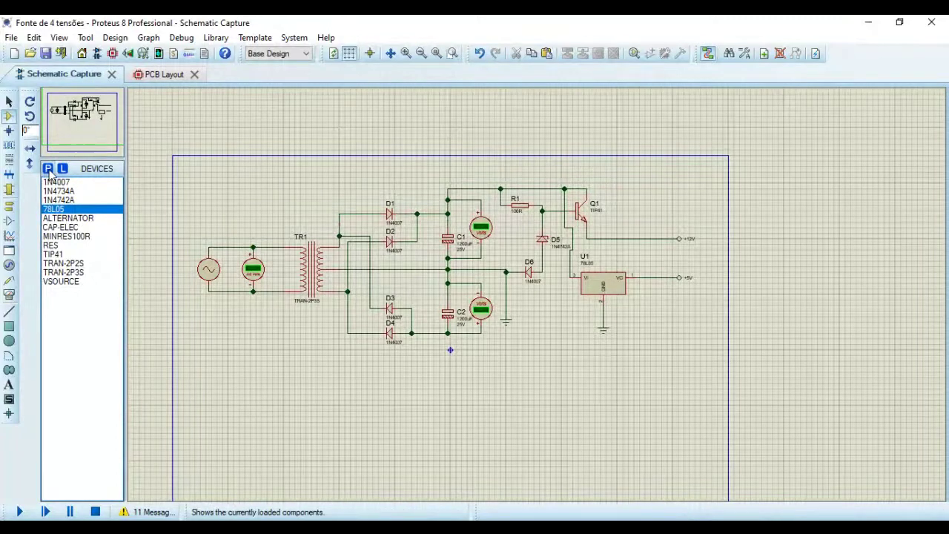
Add the TIP42 PNP transistor from the device library and place one in the empty area below regulator U1.
left_click(49, 172)
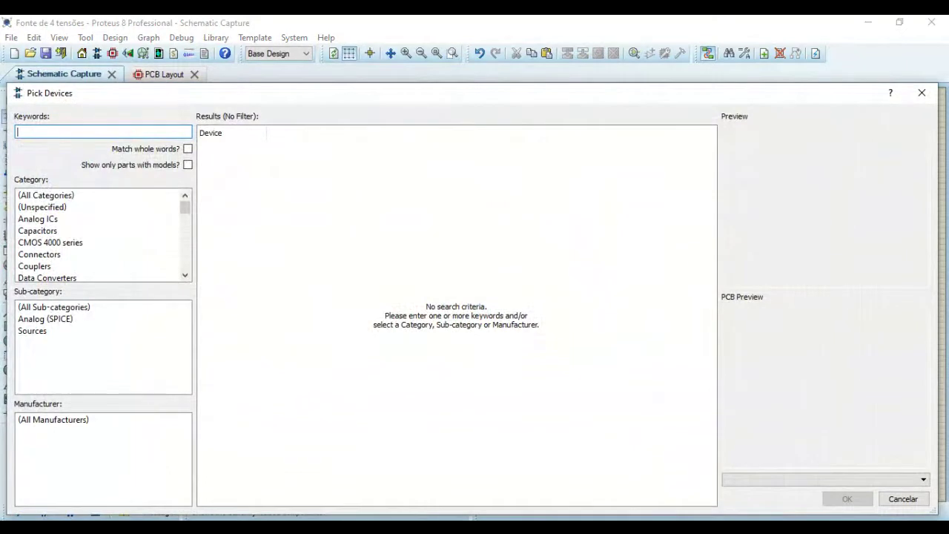
type("tip")
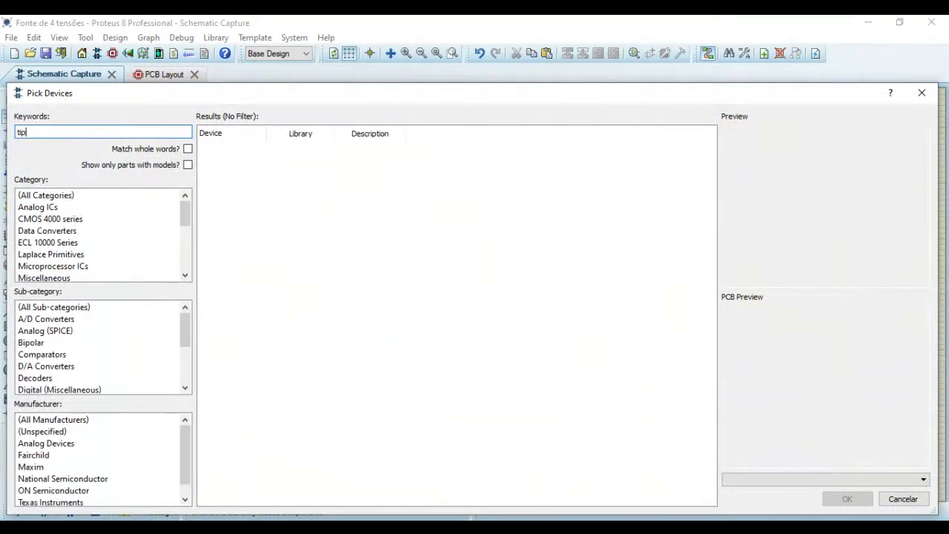
type("42")
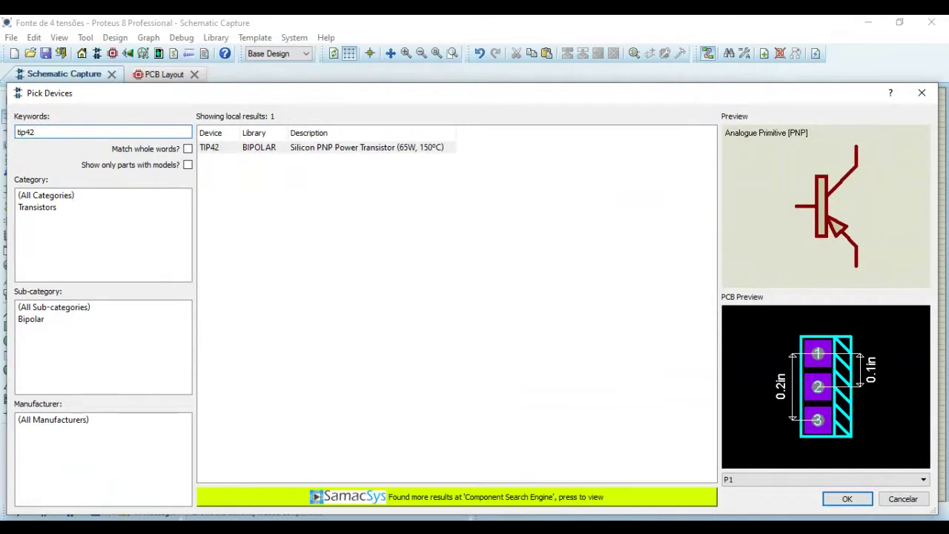
left_click(326, 147)
left_click(846, 498)
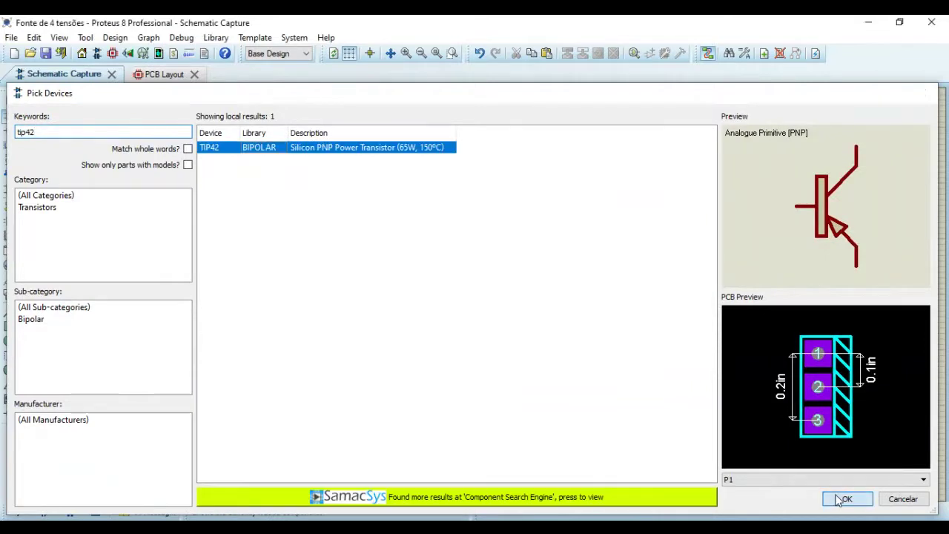
left_click(468, 406)
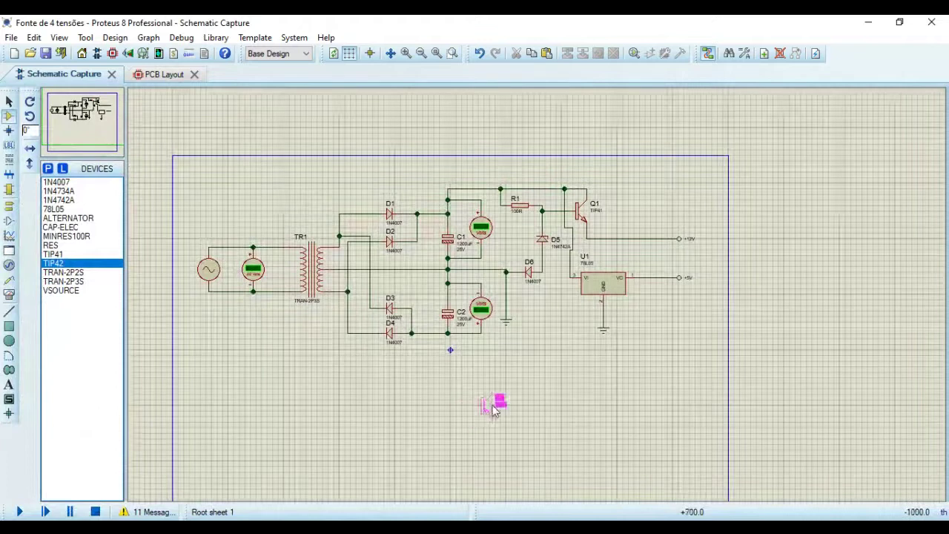
left_click(549, 393)
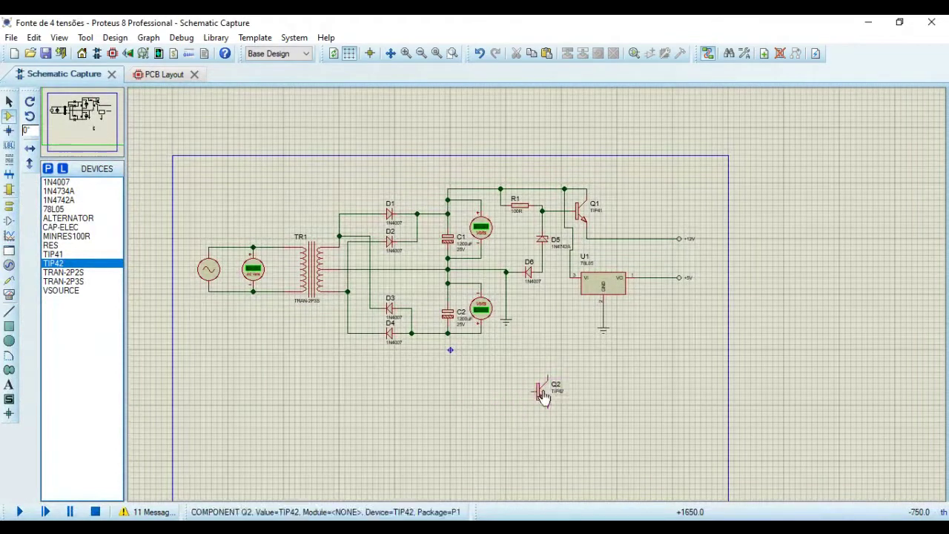
Rotate the TIP42 anti-clockwise and wire its collector to the negative rail junction below capacitor C2.
right_click(553, 378)
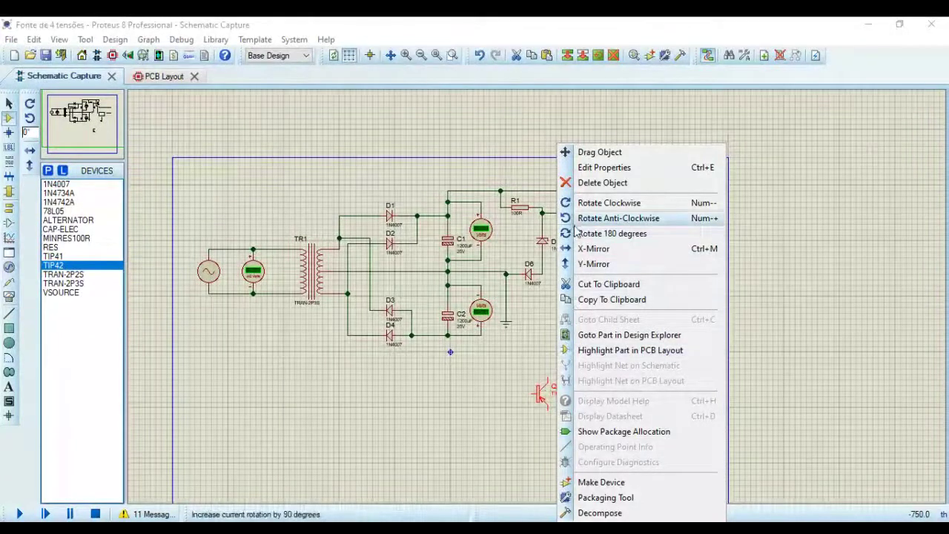
left_click(608, 218)
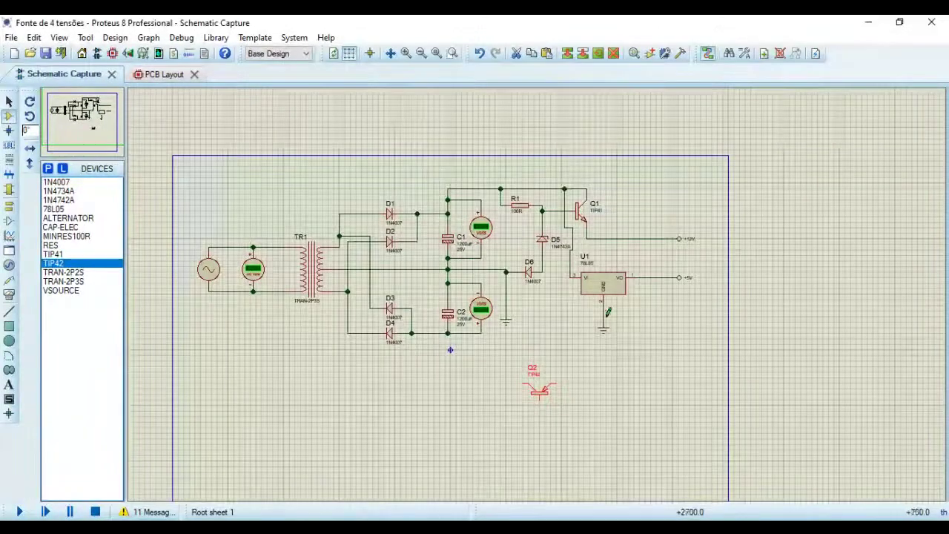
left_click(618, 366)
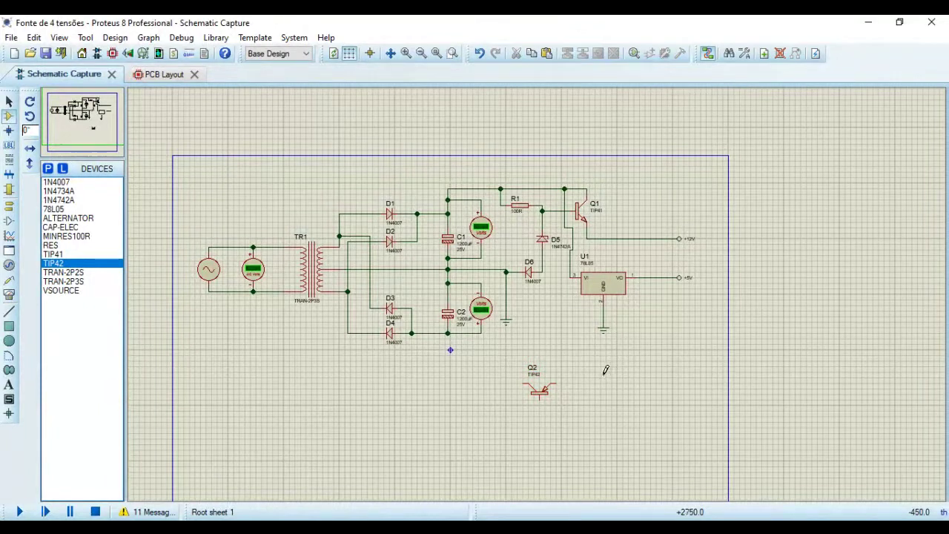
left_click(524, 379)
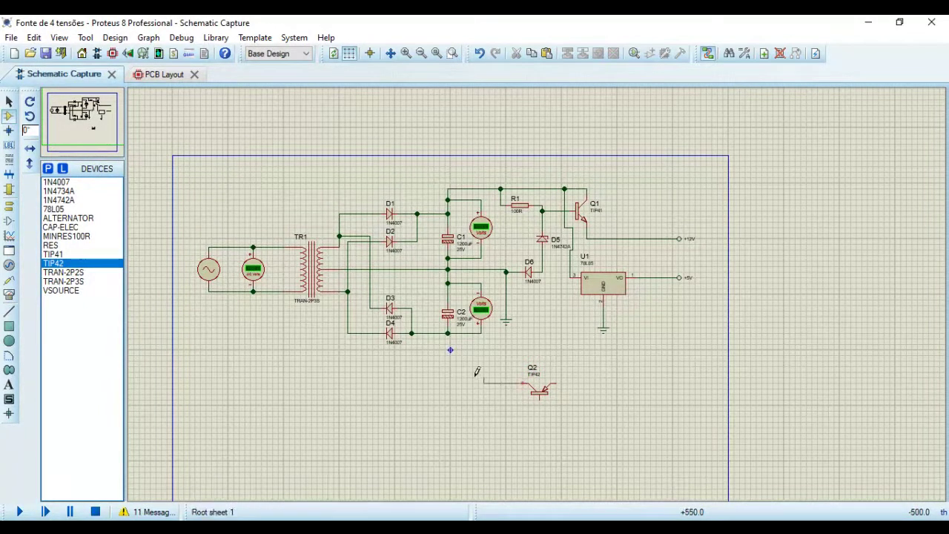
left_click(448, 333)
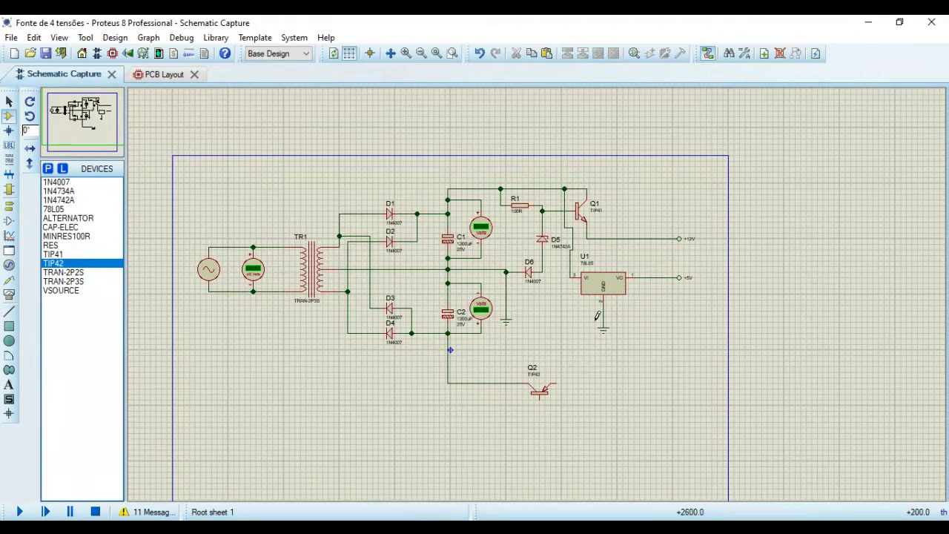
Copy the 1N4742A zener diode D5 and place the duplicate directly below the TIP42's base.
left_click(544, 250)
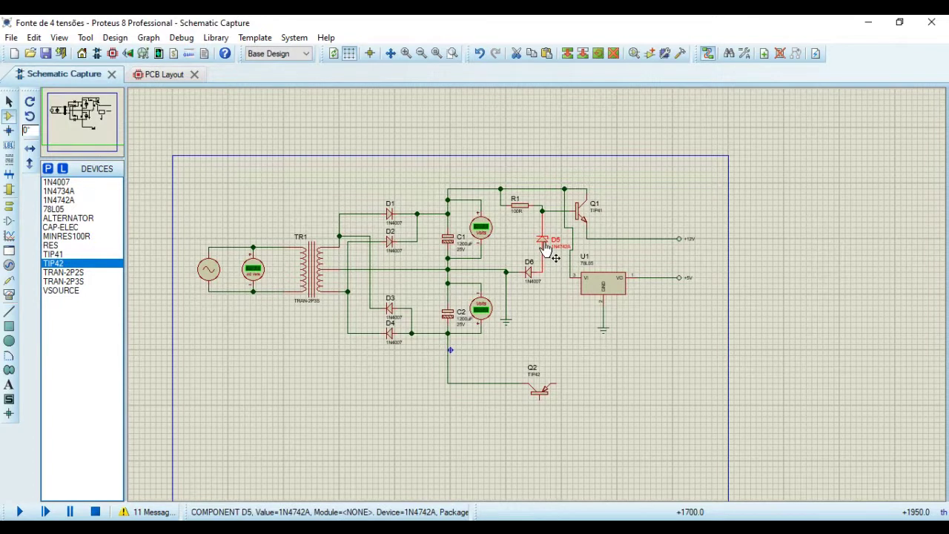
scroll(544, 250, "up", 1)
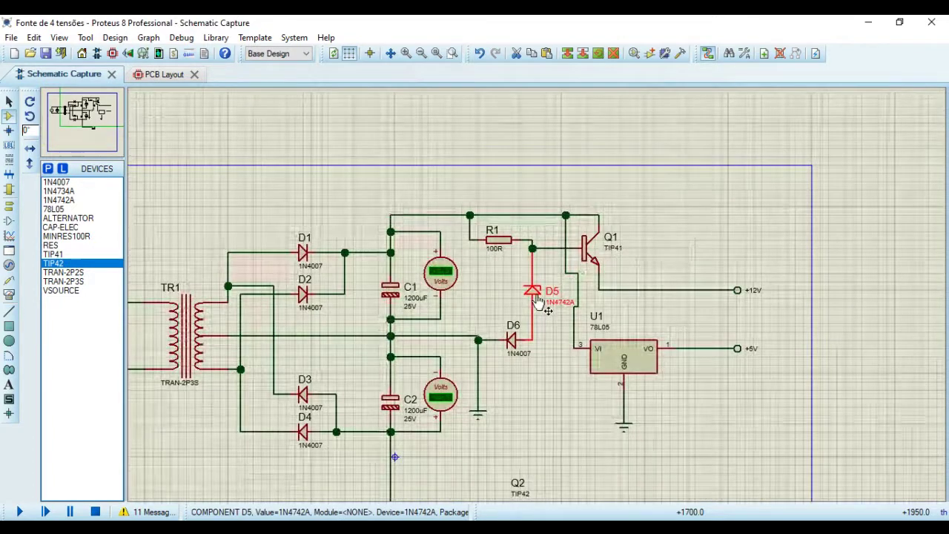
left_click(575, 344)
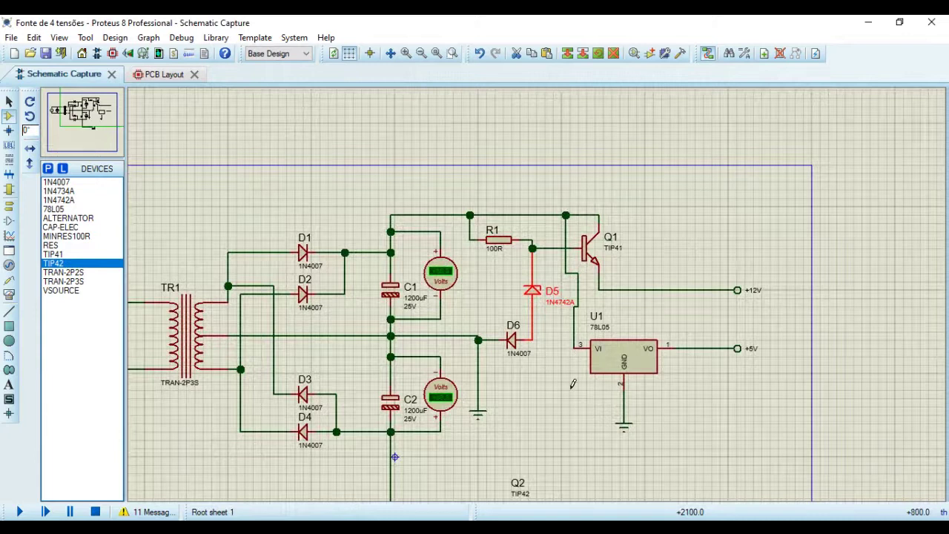
left_click_drag(574, 384, 562, 301)
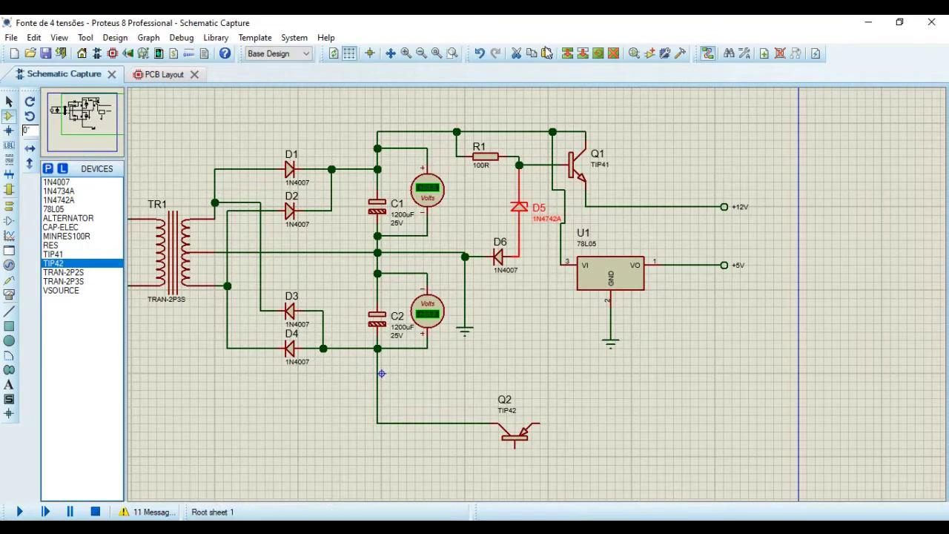
left_click(566, 52)
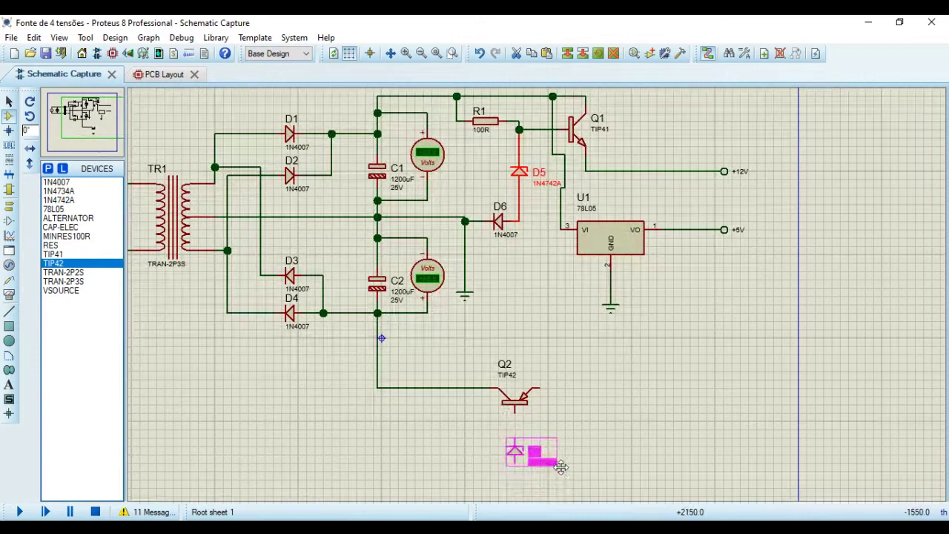
left_click(561, 467)
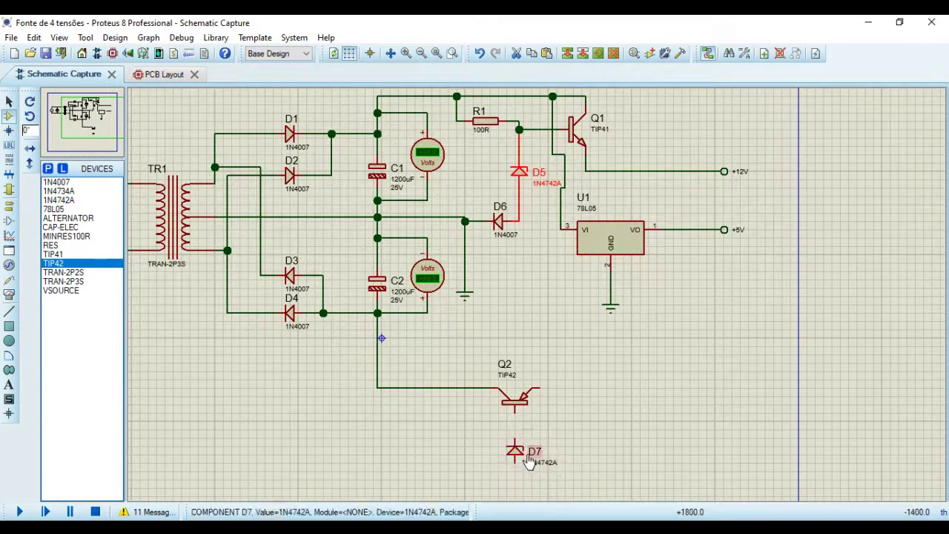
Flip the copied 1N4742A zener vertically and wire its upper pin to the TIP42's base.
right_click(530, 459)
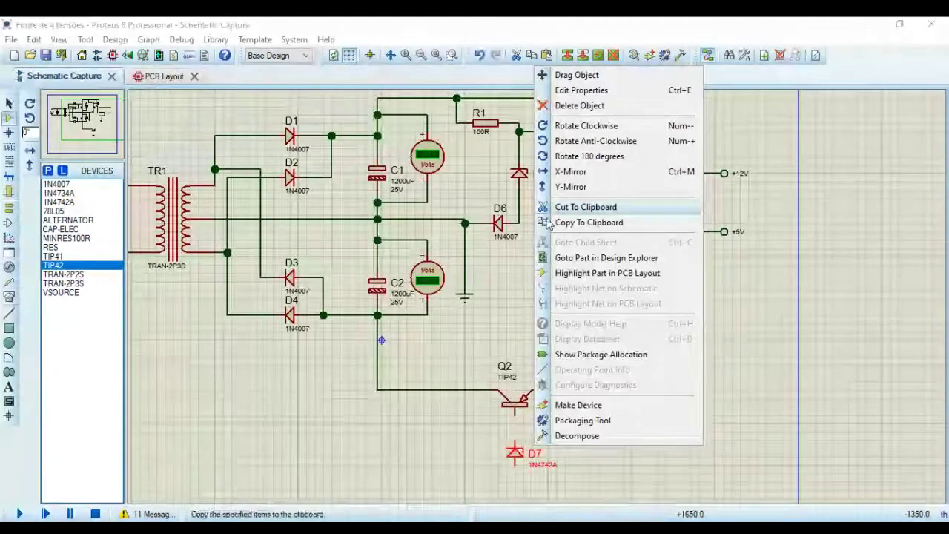
key("Escape")
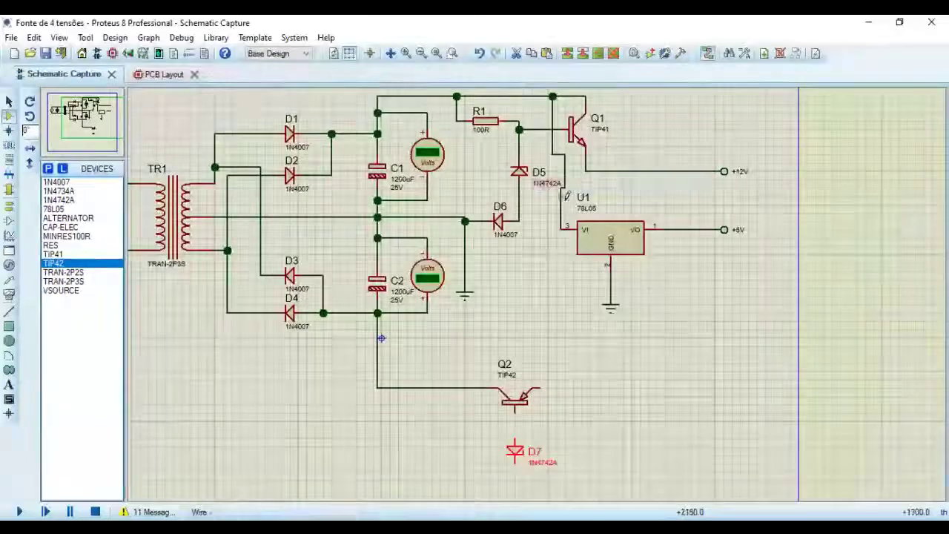
left_click(606, 368)
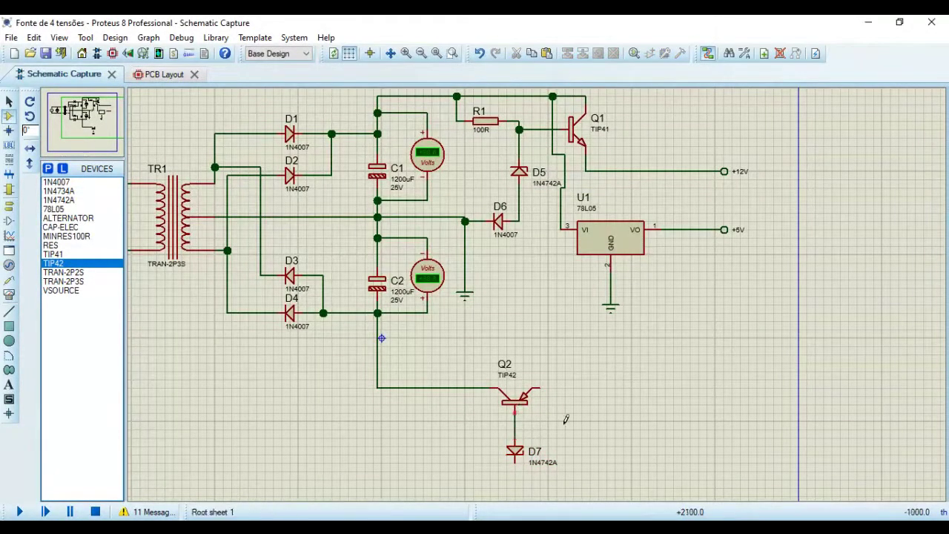
Place a 1N4007 diode beside the copied zener's lower end and wire its cathode to the zener's lower pin.
scroll(598, 425, "down", 1)
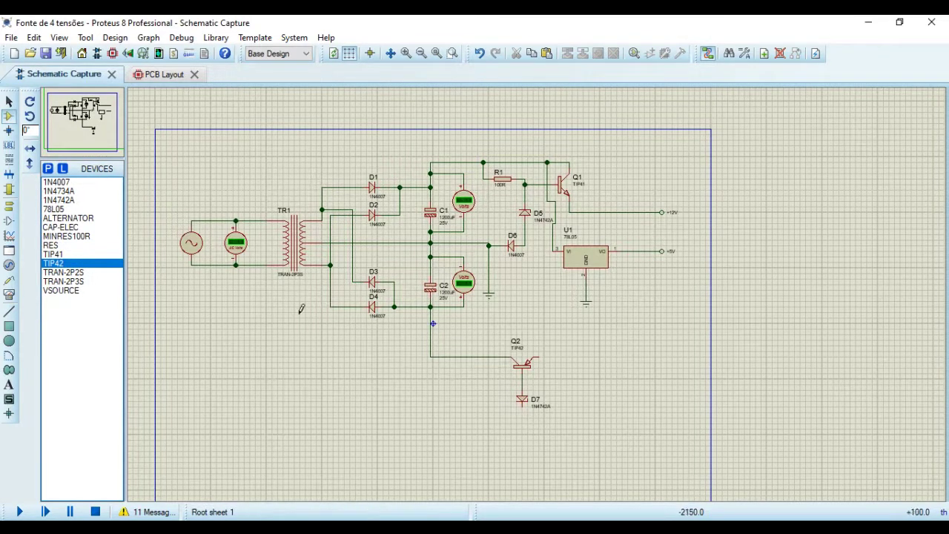
left_click(55, 183)
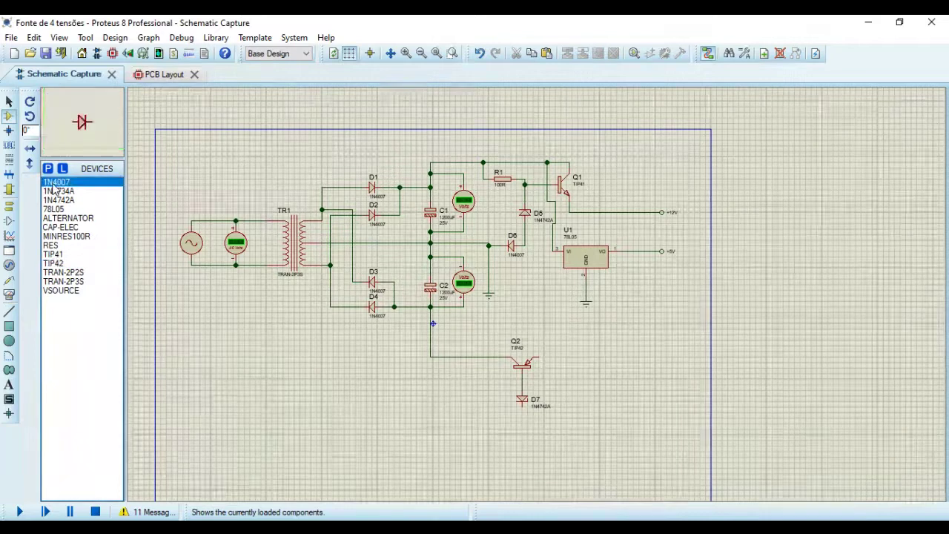
left_click(495, 421)
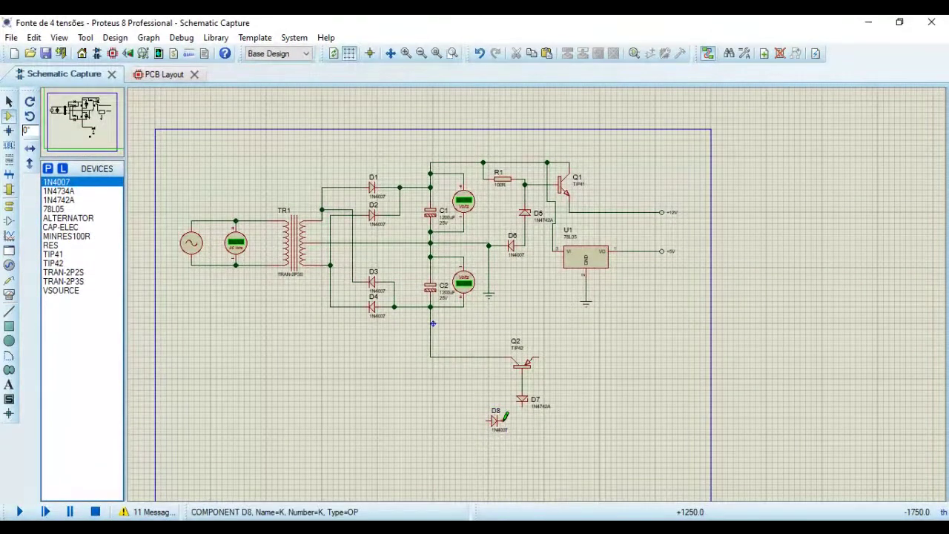
left_click(505, 420)
left_click(522, 408)
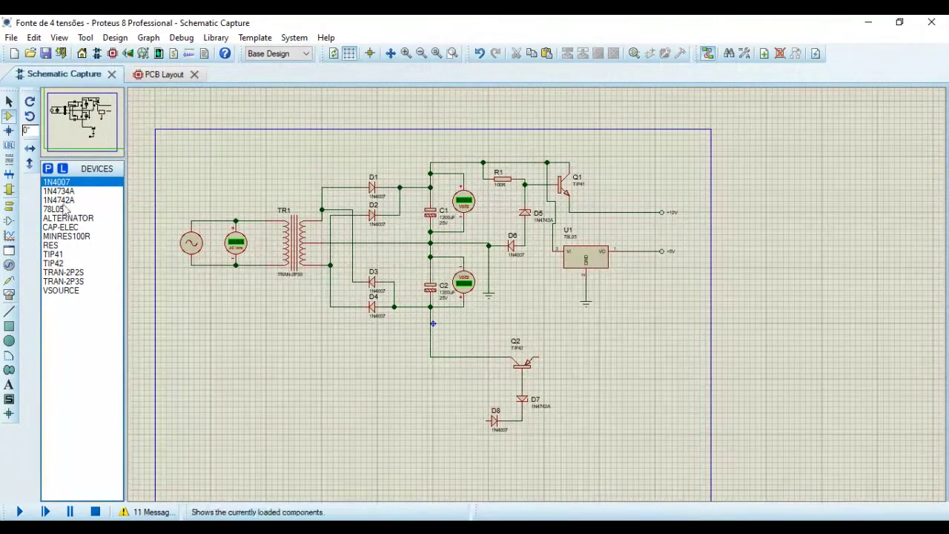
Place a ground terminal beside the new 1N4007 diode and wire it to the diode's anode.
left_click(9, 205)
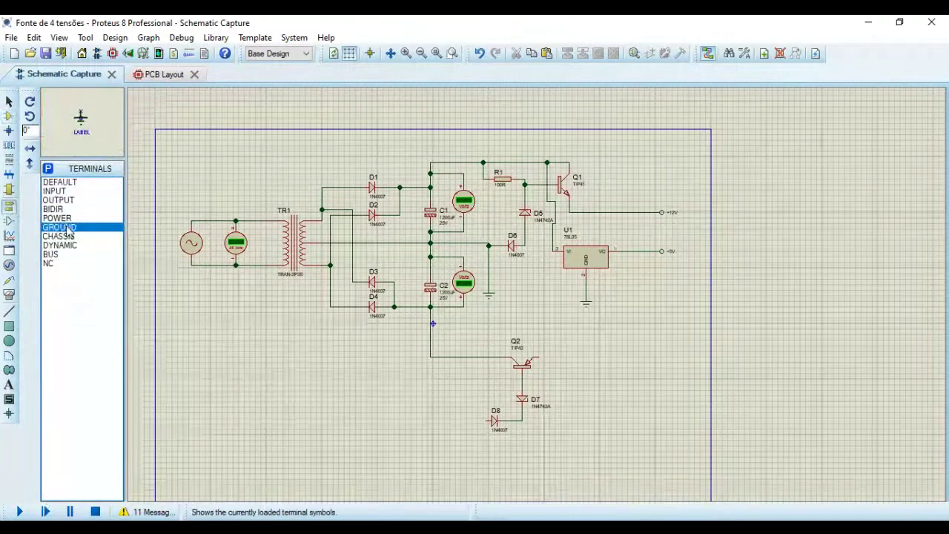
left_click(466, 435)
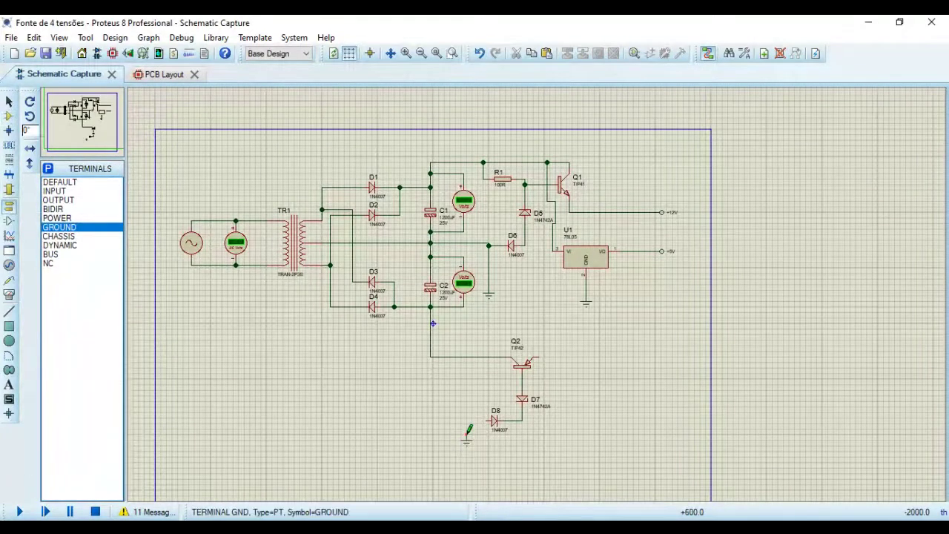
left_click(466, 434)
left_click(488, 421)
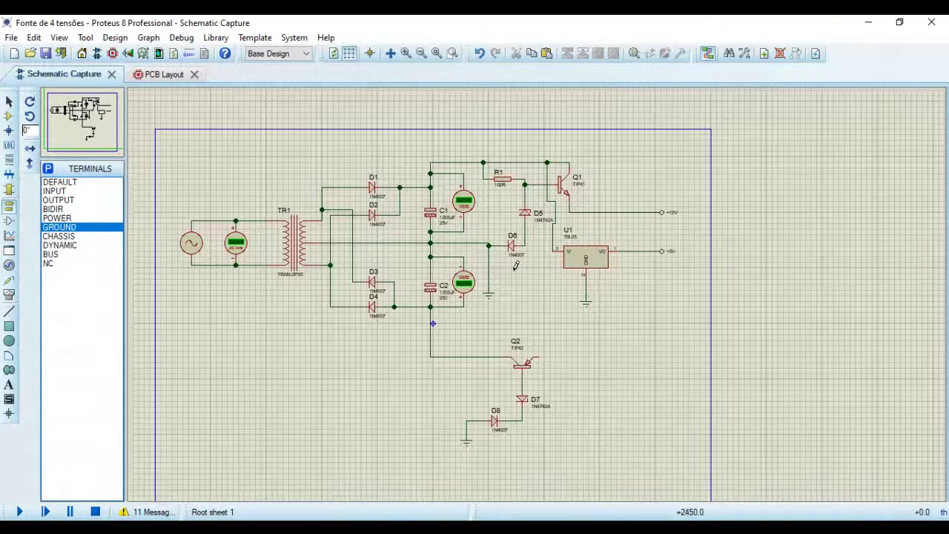
Copy the 100R resistor R1 beside the TIP42's base and wire it between the base and the negative supply line.
left_click(506, 186)
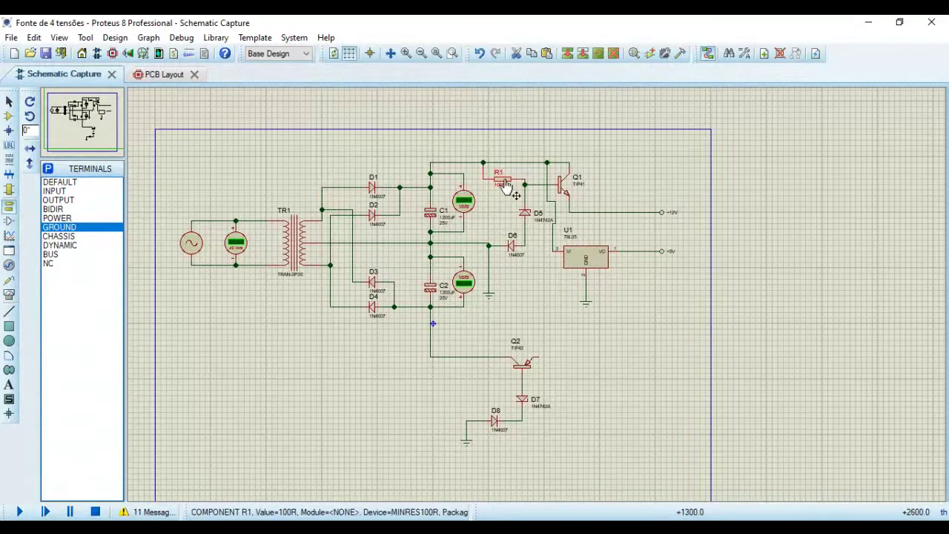
left_click(567, 53)
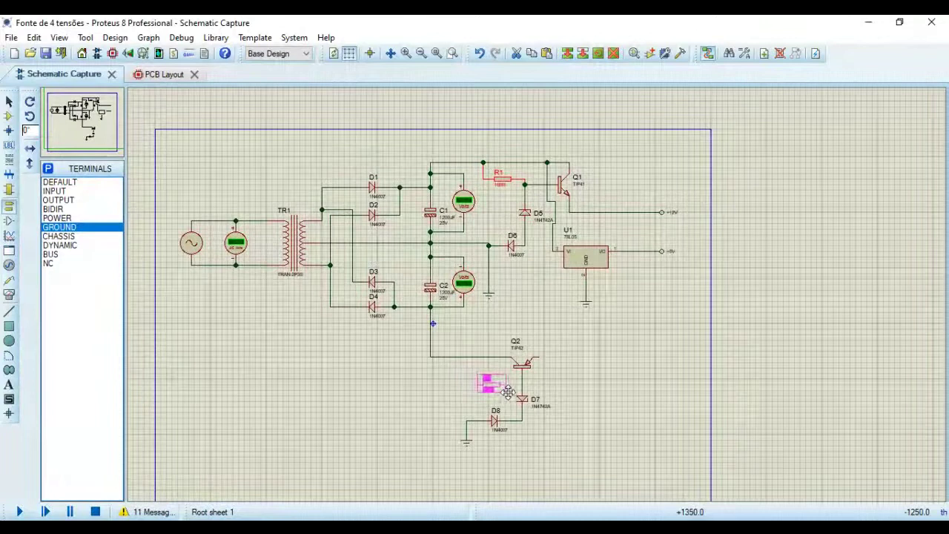
left_click(508, 391)
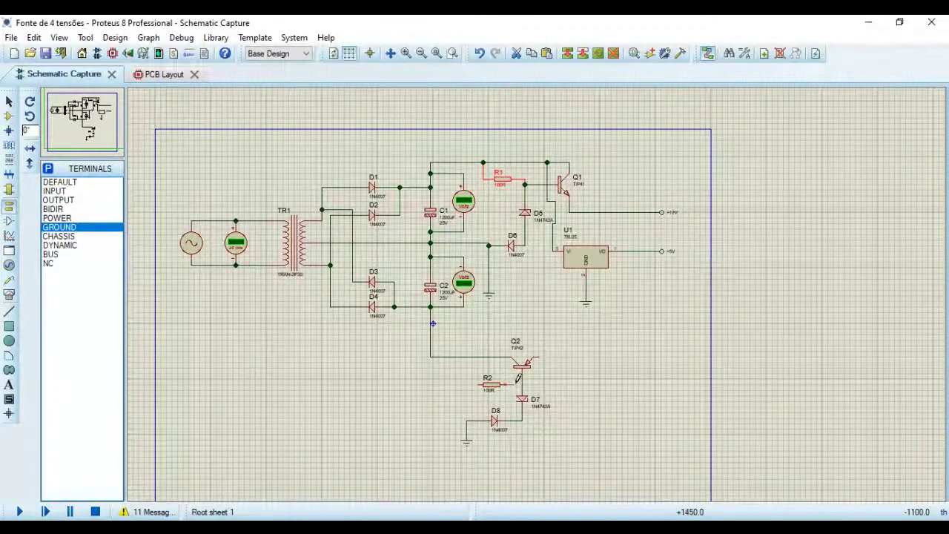
left_click(478, 383)
left_click(449, 357)
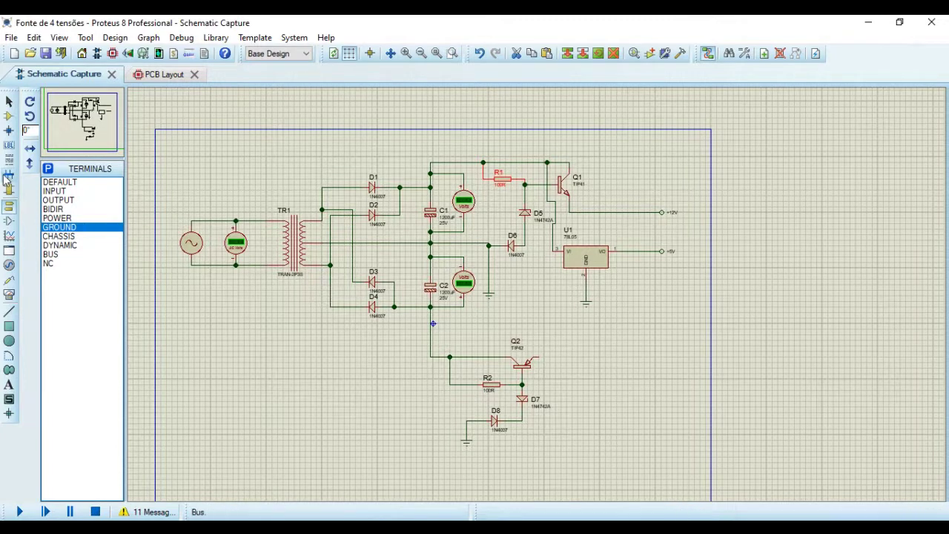
Place a horizontally mirrored default terminal level with the TIP42's emitter and wire it to the emitter.
left_click(68, 183)
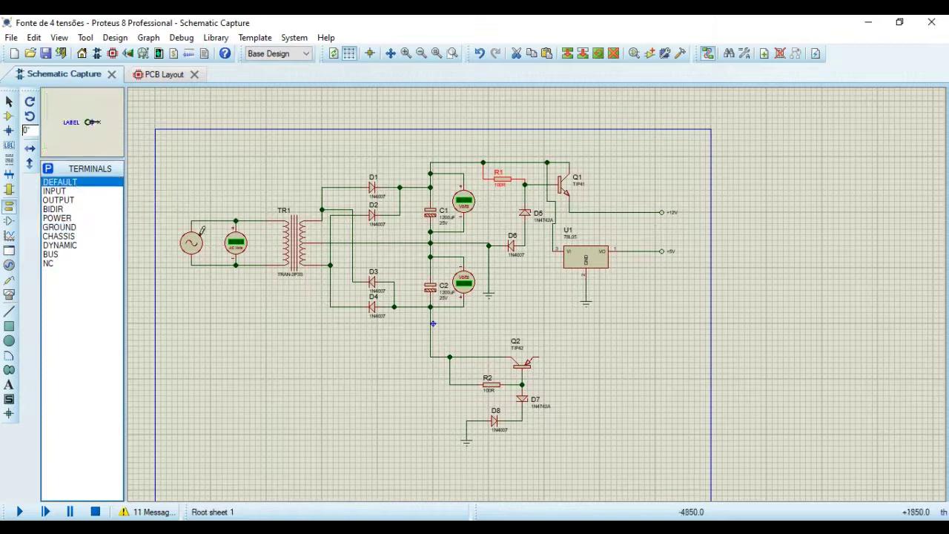
left_click(29, 148)
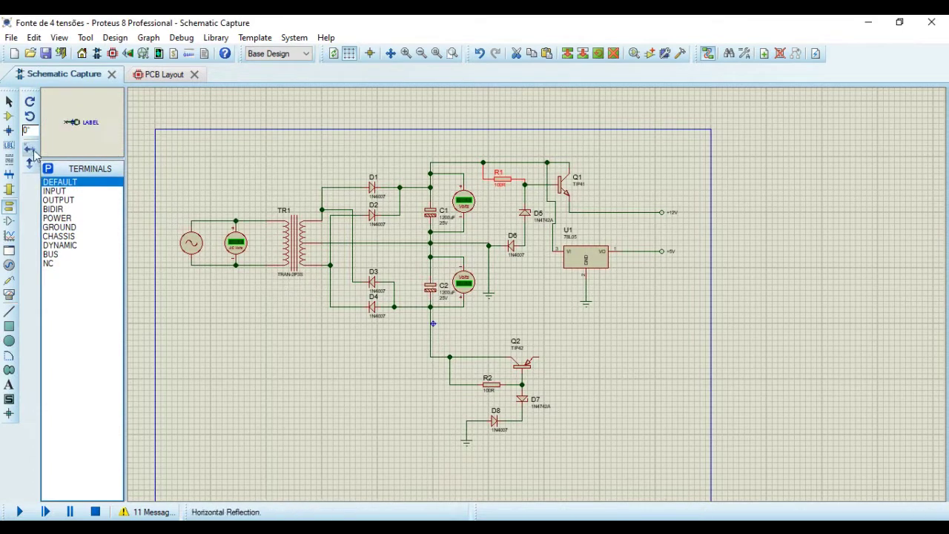
left_click(667, 350)
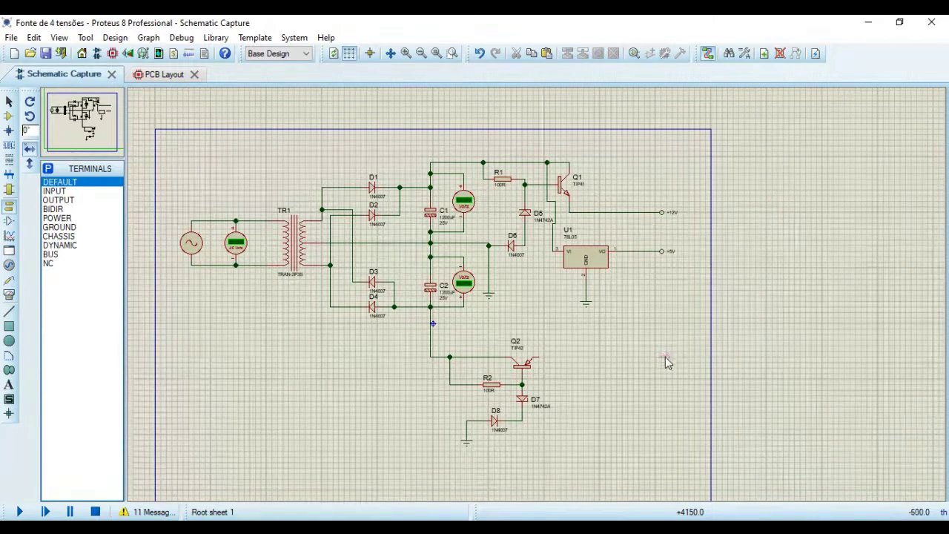
left_click(665, 357)
left_click(539, 356)
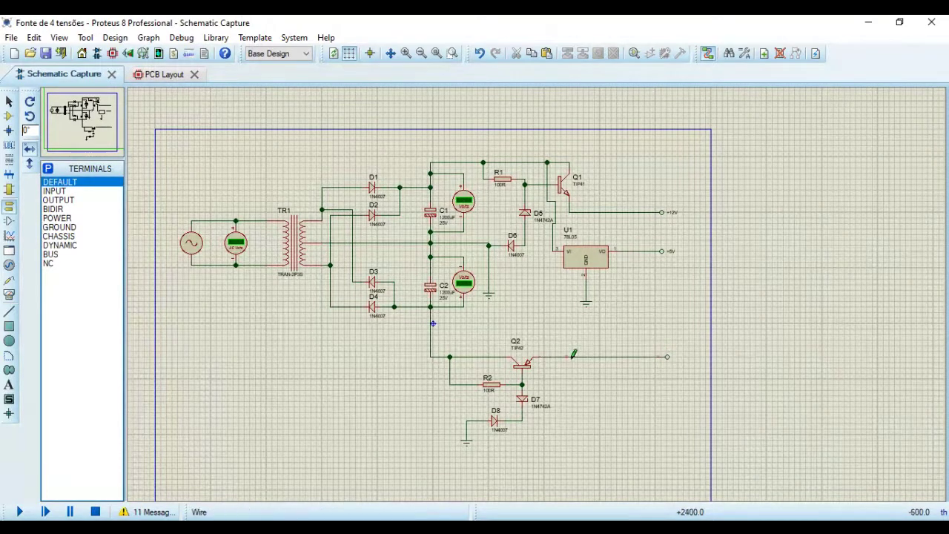
Label the new output terminal on the TIP42's emitter line -12V.
right_click(669, 358)
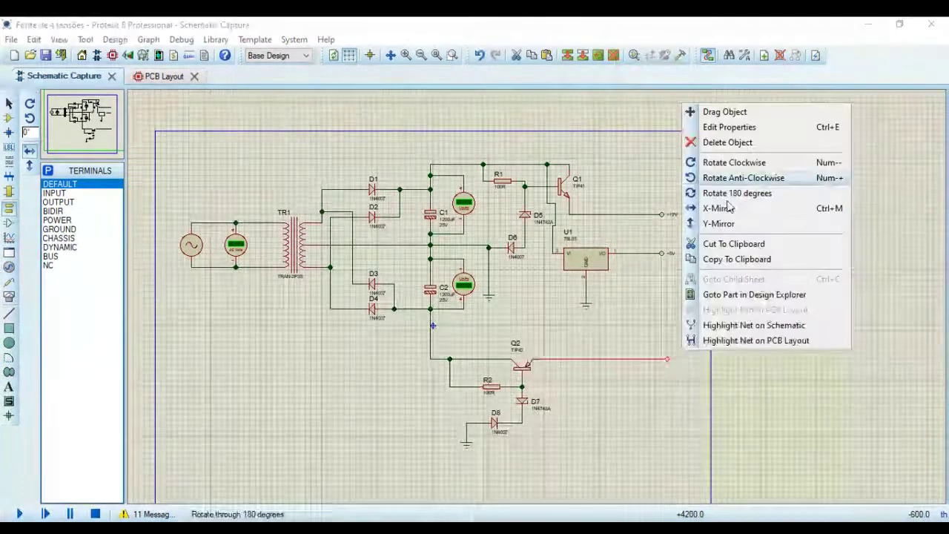
left_click(761, 128)
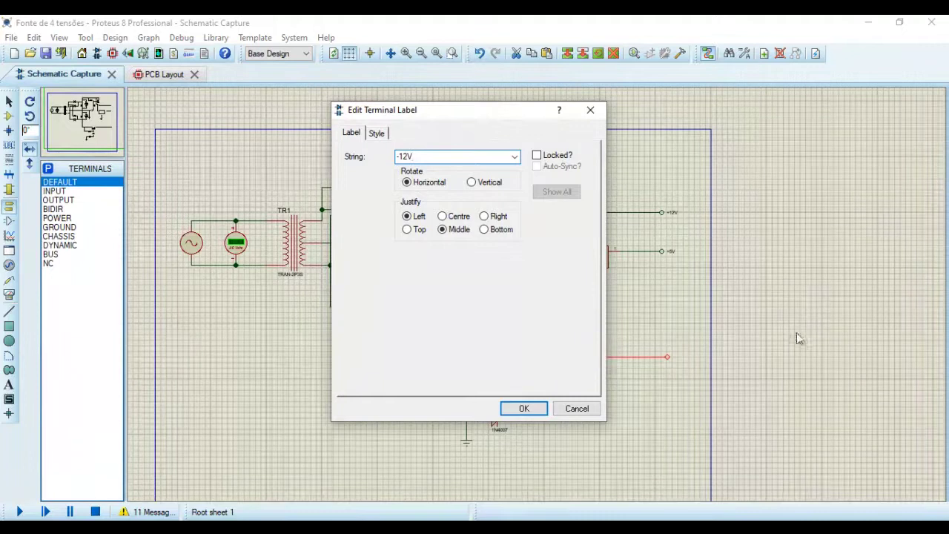
left_click(523, 409)
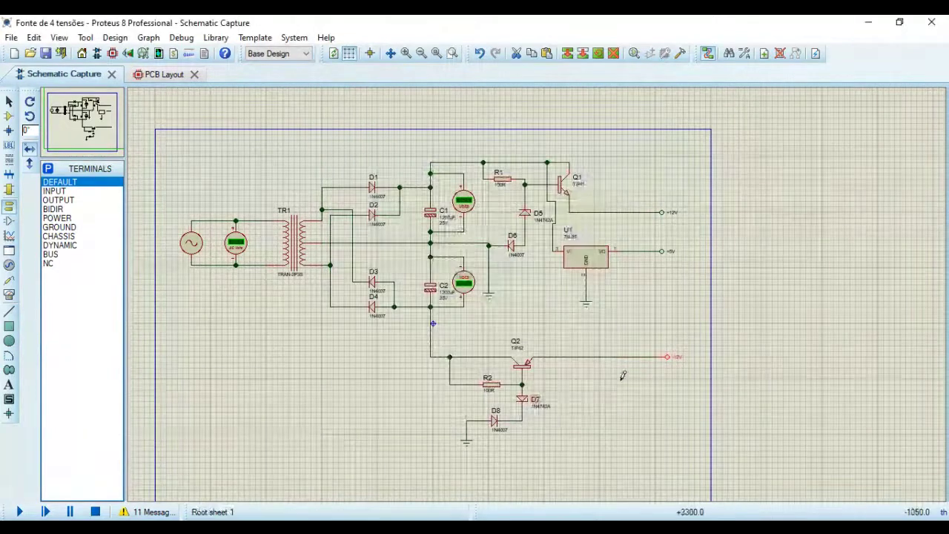
Place a voltage probe above the -12V terminal and wire it to the TIP42's output line.
left_click(10, 283)
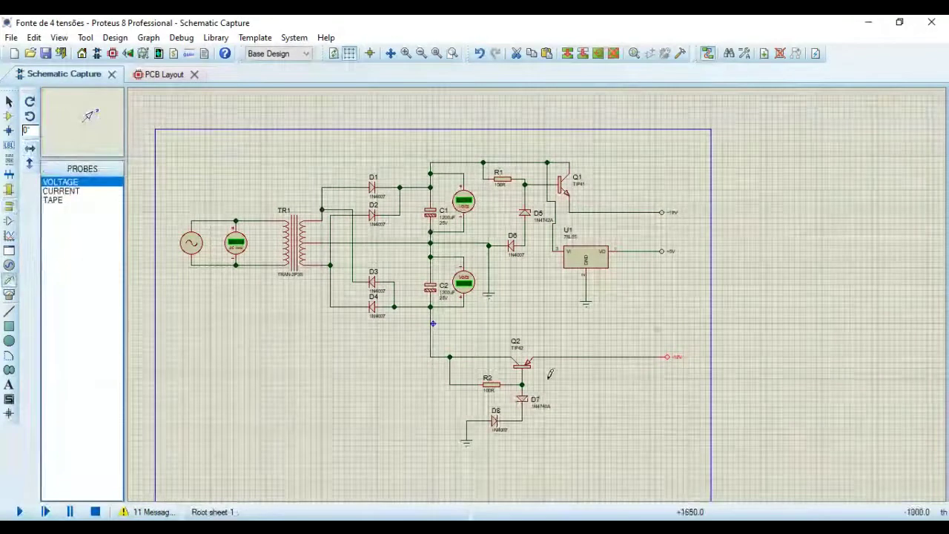
left_click(660, 334)
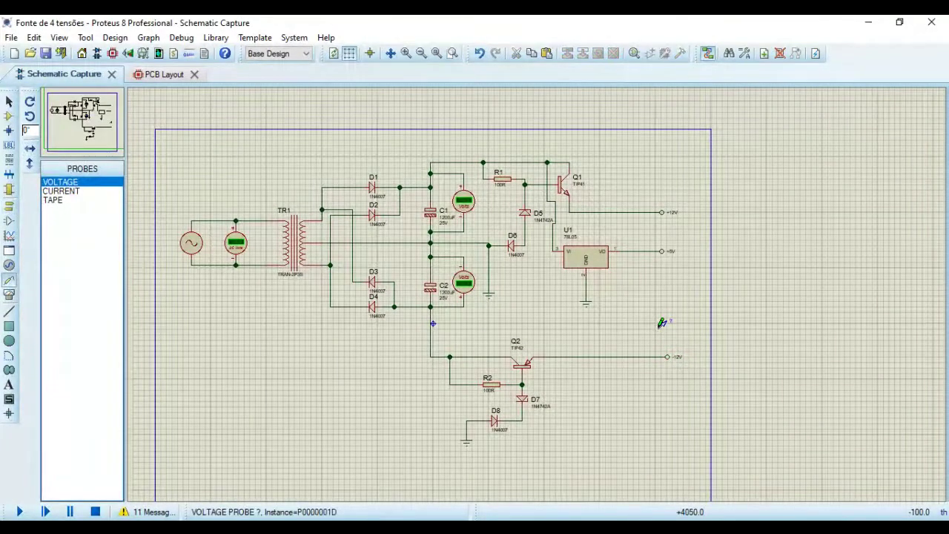
left_click(660, 328)
left_click(633, 356)
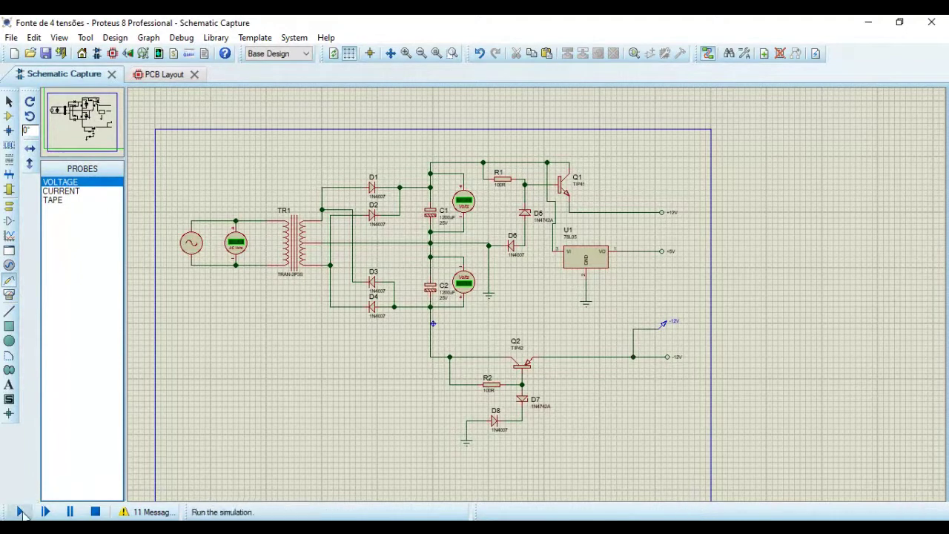
Run the simulation, check the probe voltage on the unloaded -12V output, and stop it.
left_click(20, 512)
scroll(711, 362, "up", 1)
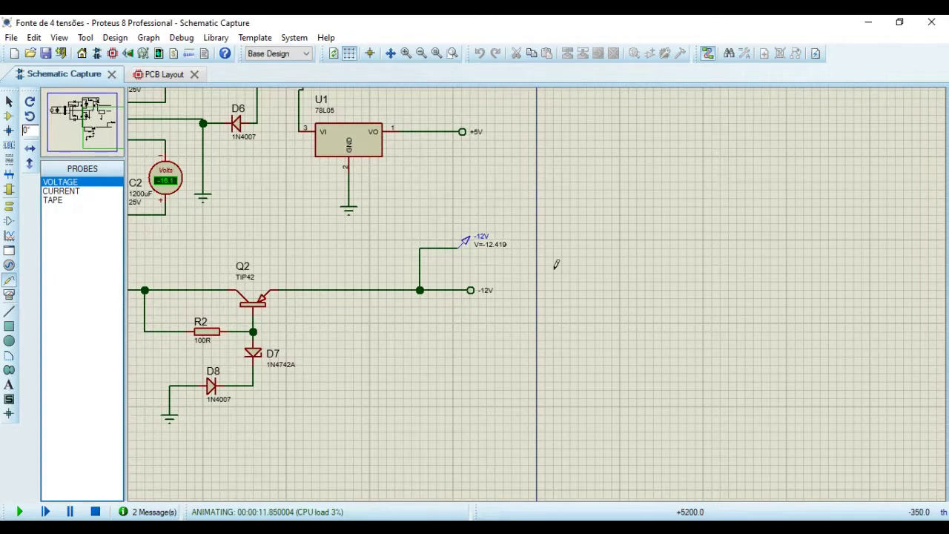
scroll(556, 265, "down", 2)
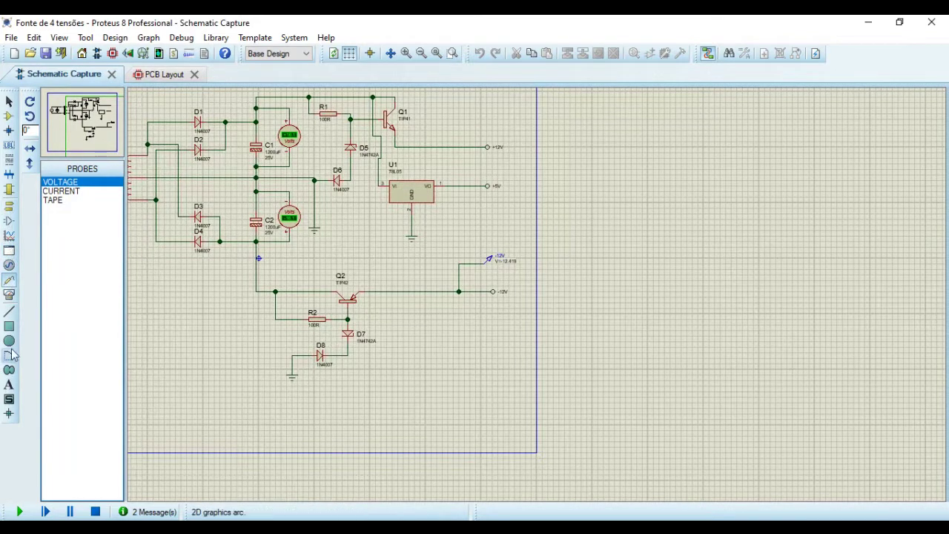
left_click(94, 512)
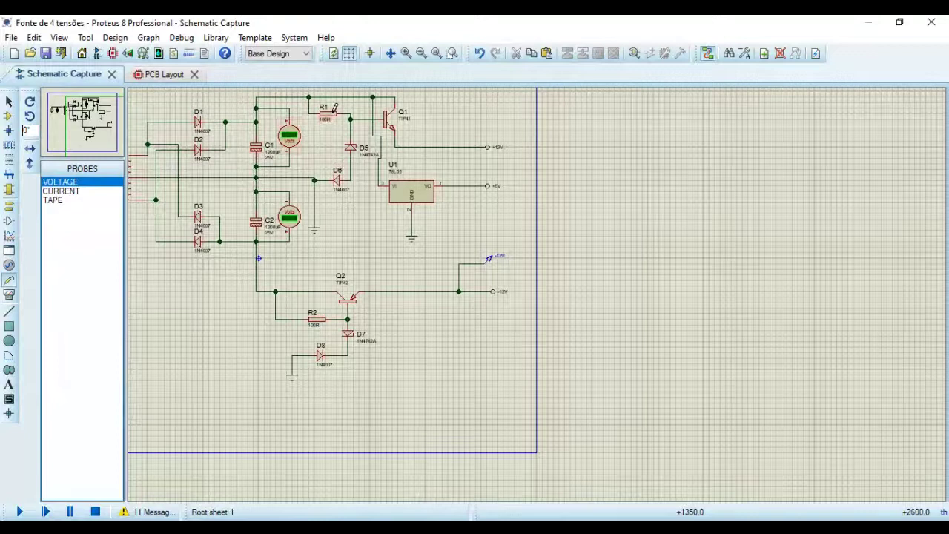
Copy resistor R1 to the free area below the -12V output line and rotate the copy clockwise to stand vertically.
left_click(10, 102)
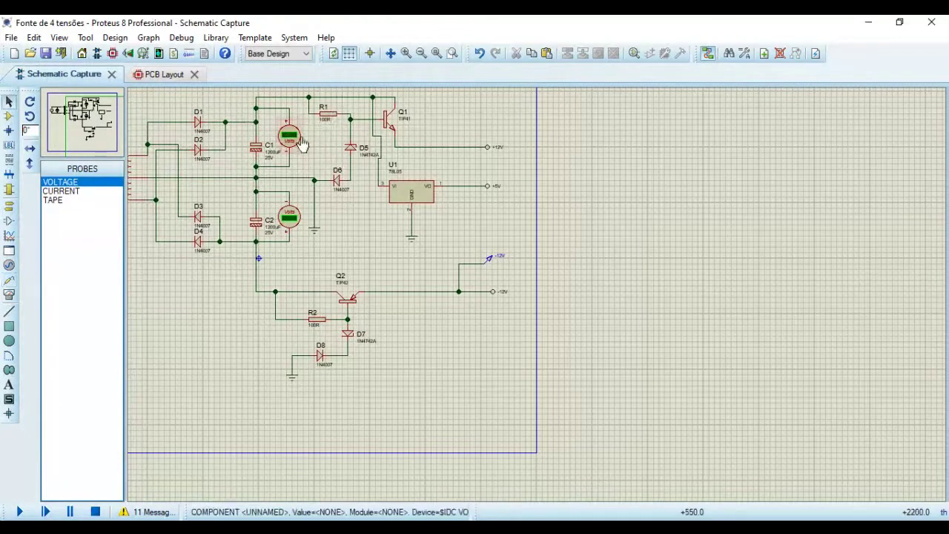
left_click(329, 124)
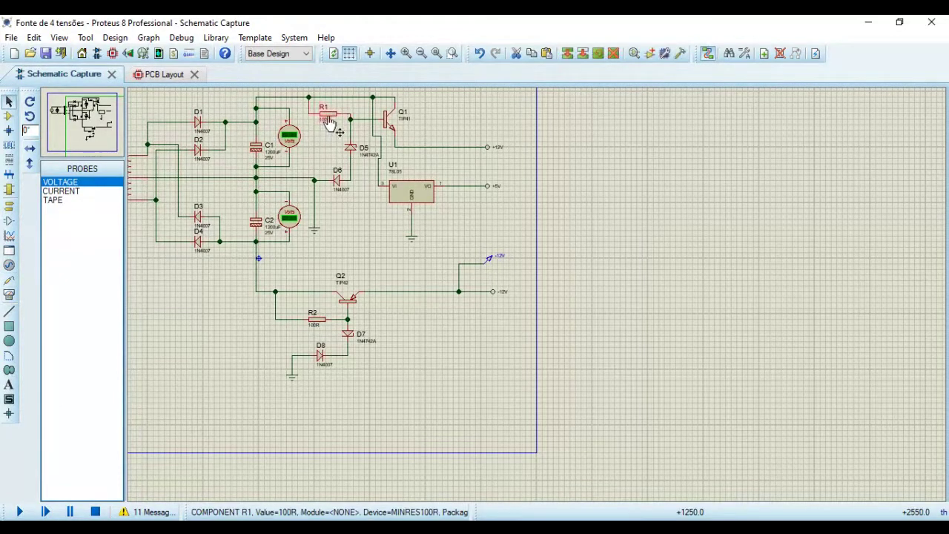
left_click(570, 56)
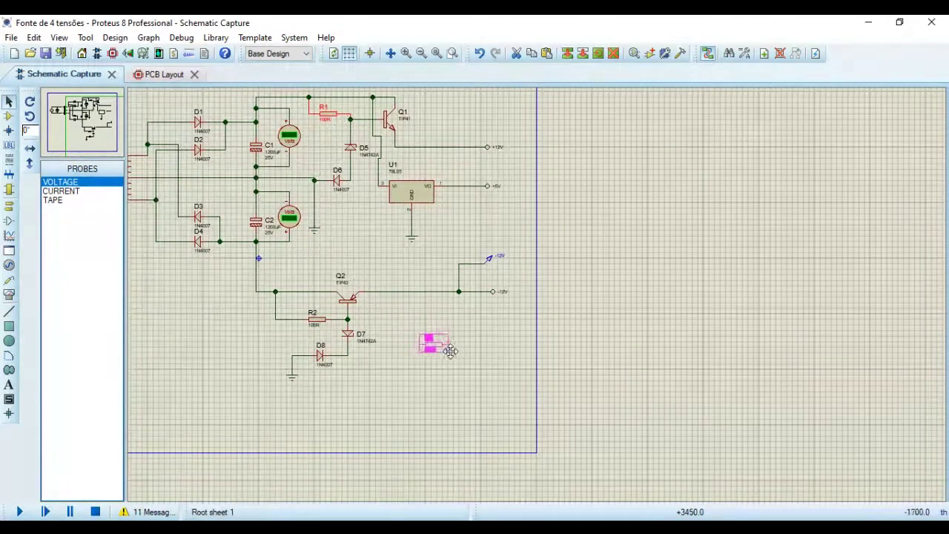
left_click(448, 351)
right_click(435, 353)
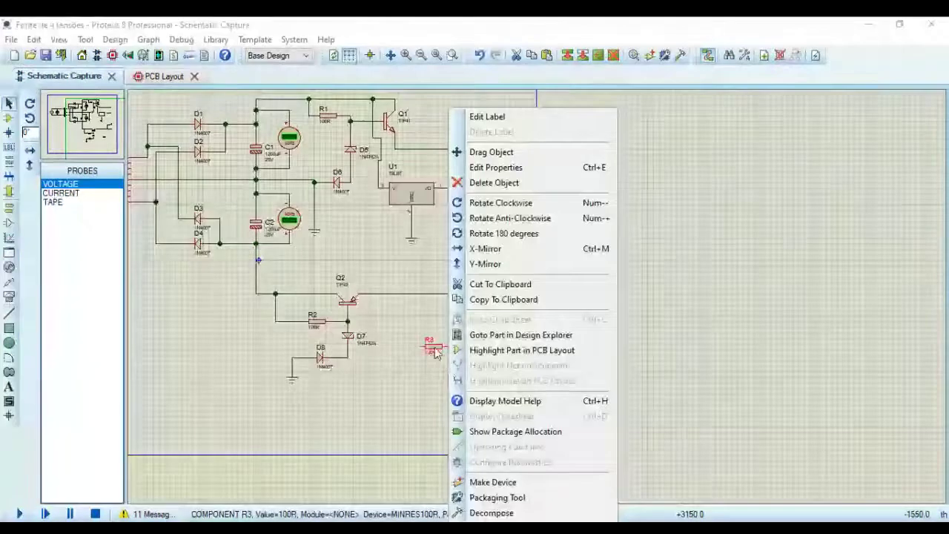
left_click(464, 200)
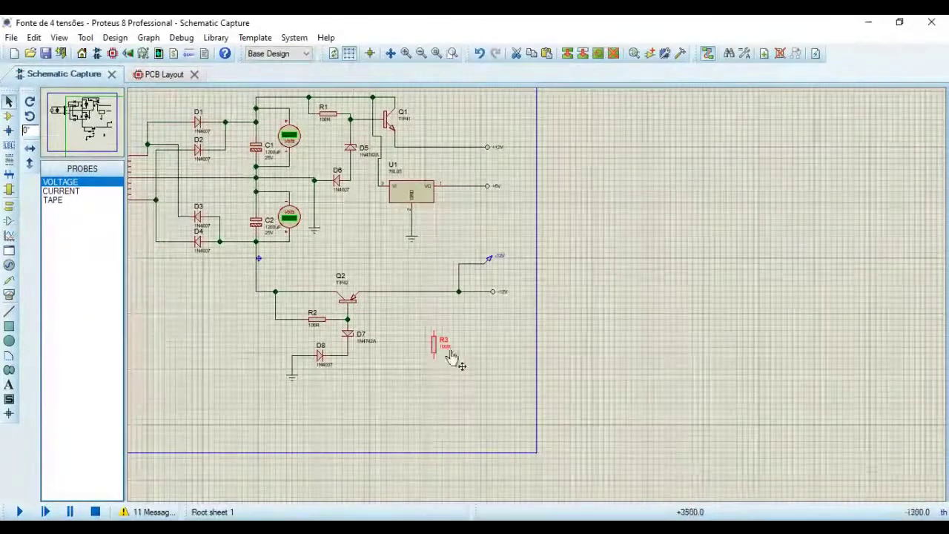
Set the resistance of the copied resistor R3 to 24.
right_click(436, 345)
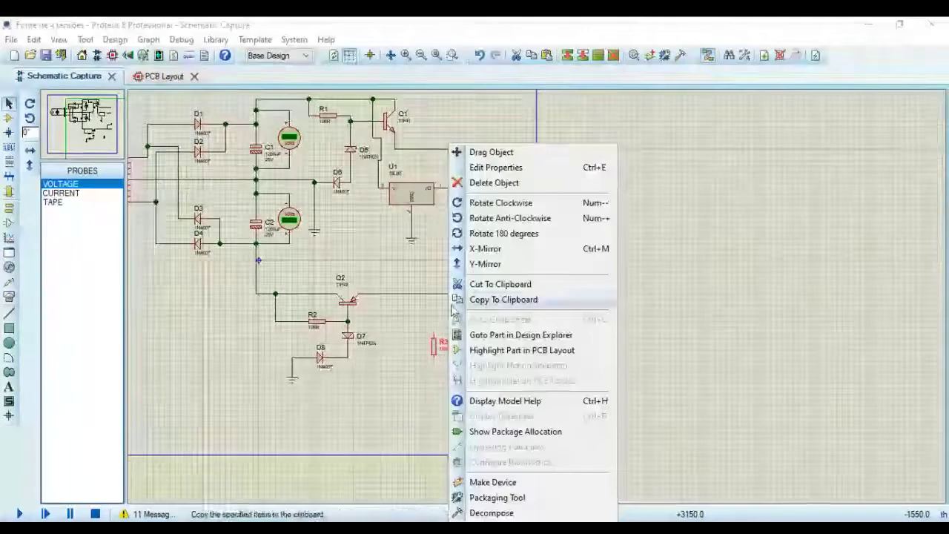
left_click(474, 167)
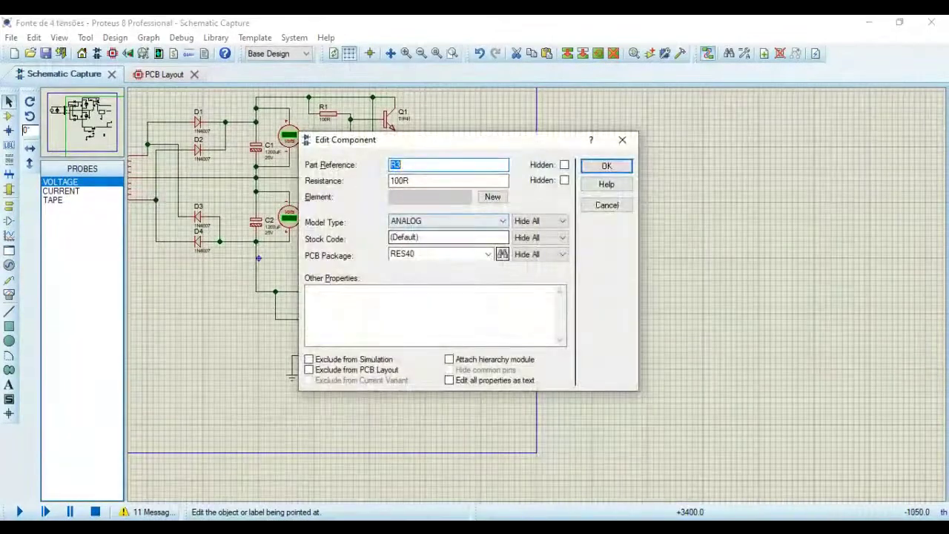
key("Tab")
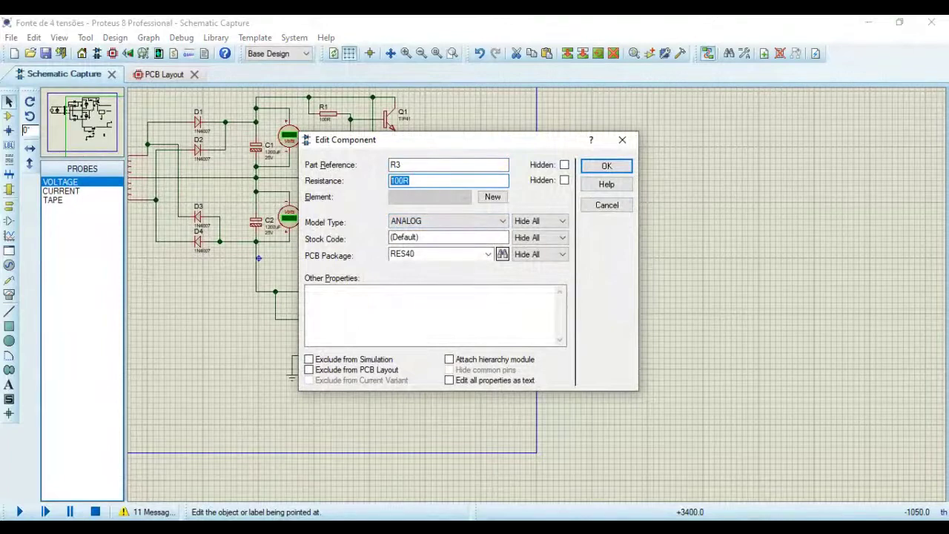
type("24")
left_click(606, 166)
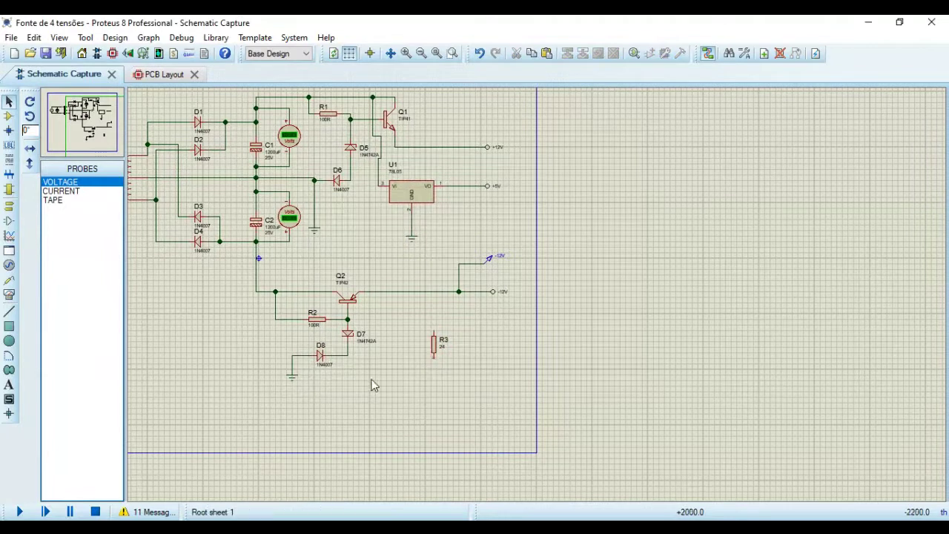
Wire R3's upper pin to the -12V output line and attach a ground terminal to its lower pin.
left_click(433, 333)
left_click(436, 291)
left_click(10, 206)
left_click(63, 227)
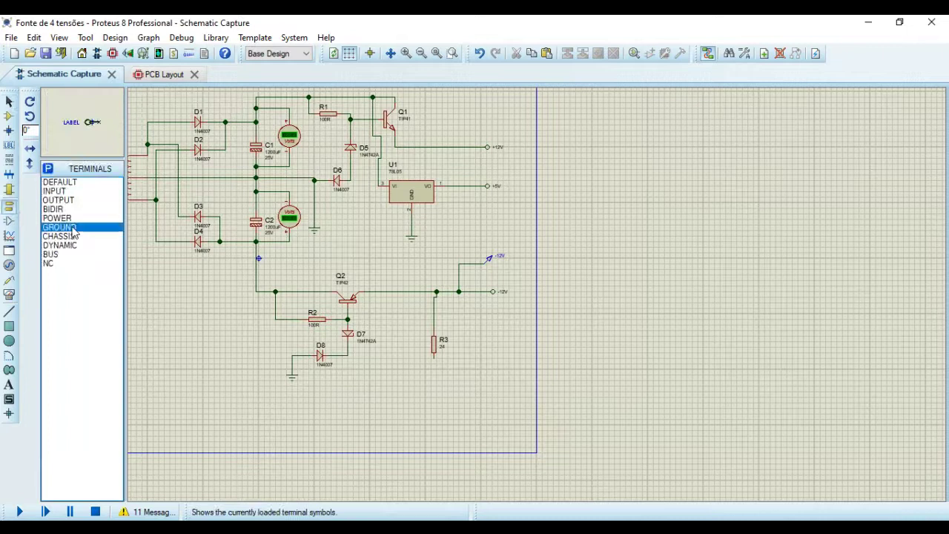
left_click(433, 378)
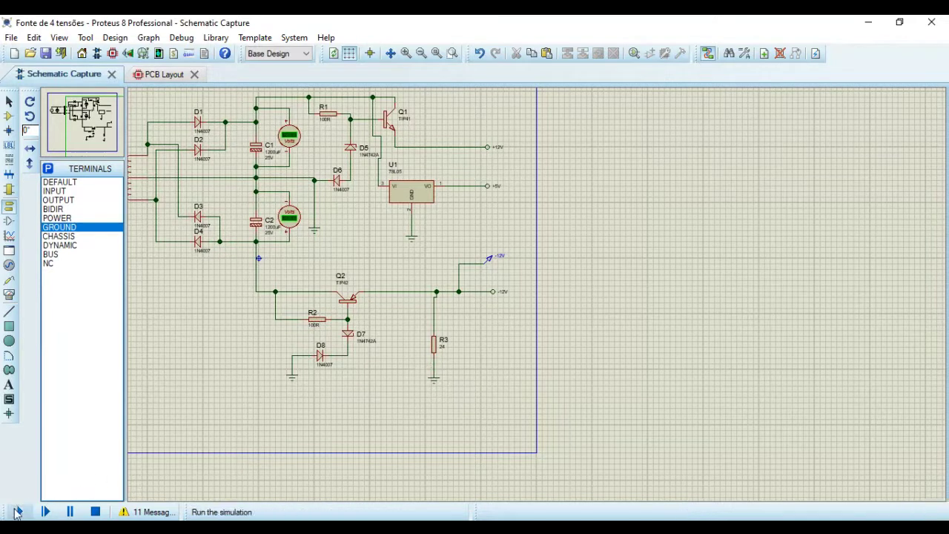
Run the simulation, check the -12V output's probe voltage with the R3 load connected, and stop it.
left_click(16, 512)
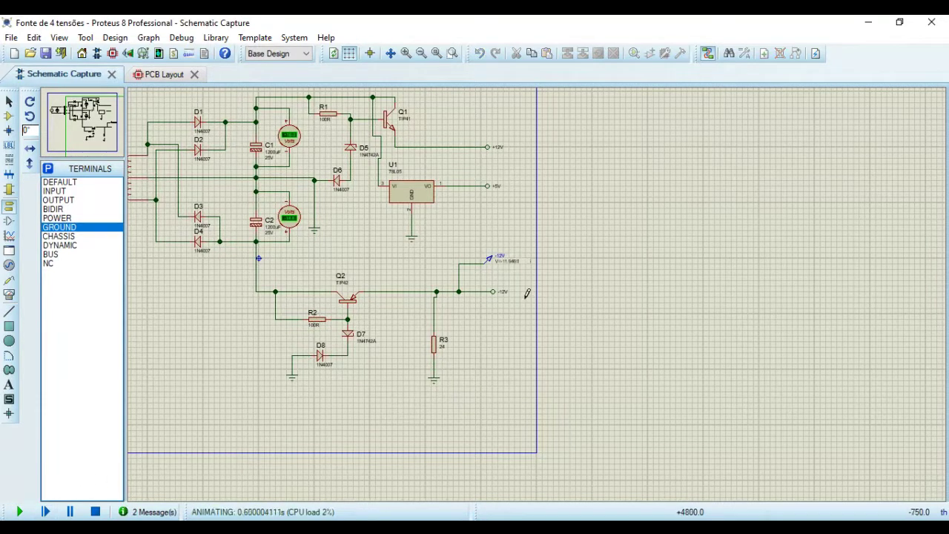
scroll(527, 293, "up", 2)
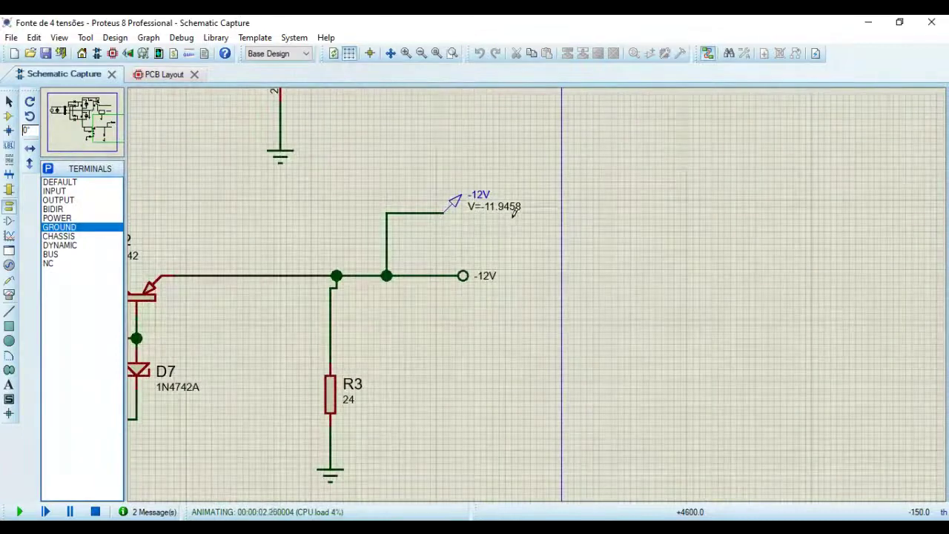
scroll(515, 212, "down", 2)
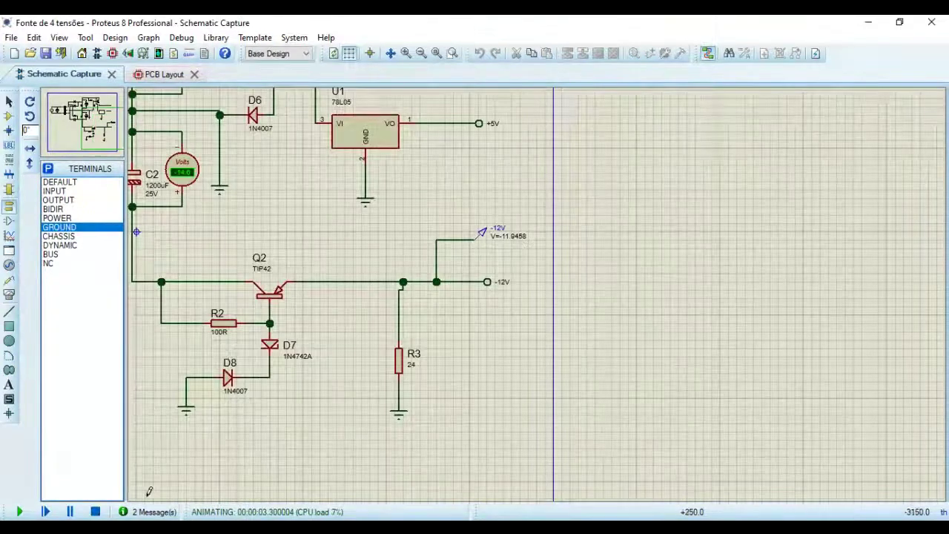
left_click(95, 511)
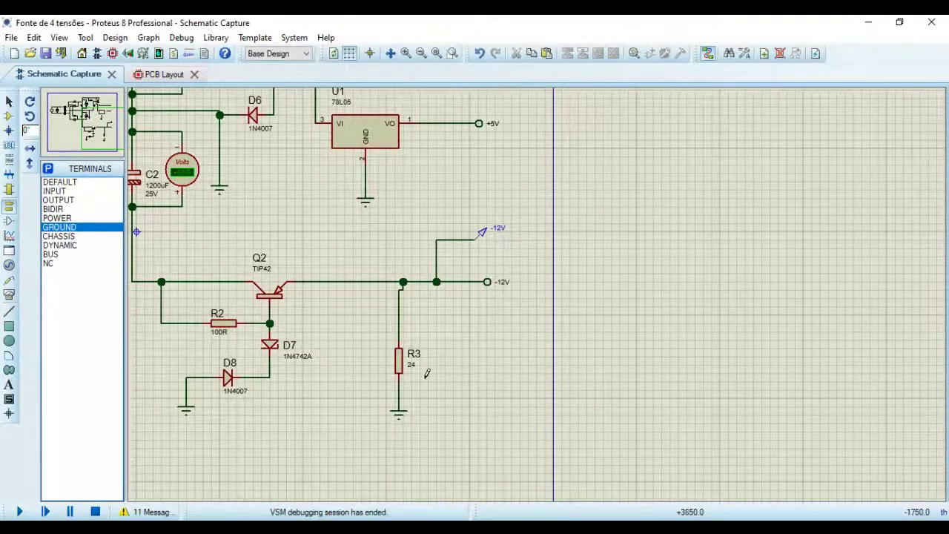
Delete the load resistor R3 and its ground terminal from the -12V output.
right_click(400, 363)
right_click(400, 363)
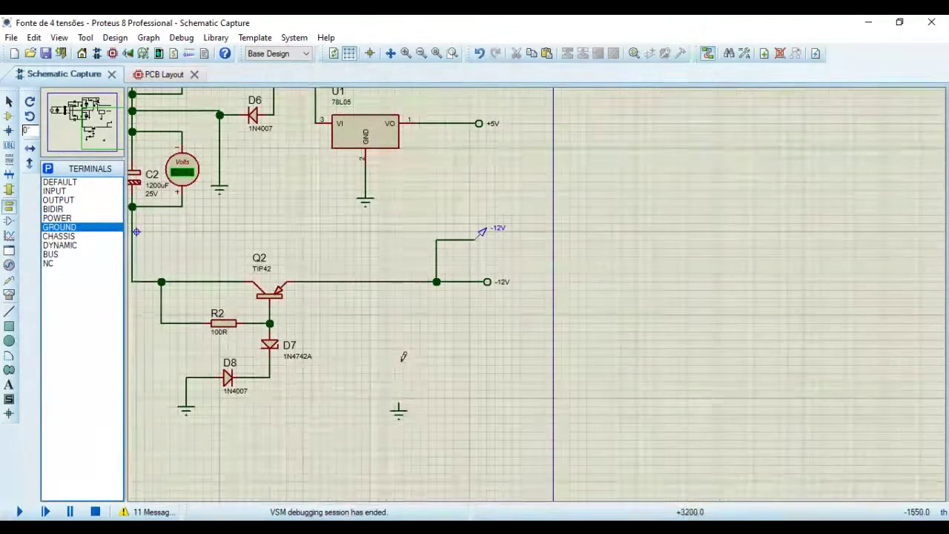
right_click(398, 410)
right_click(398, 410)
Delete the voltage probe and its wire from the -12V output line.
scroll(426, 388, "down", 2)
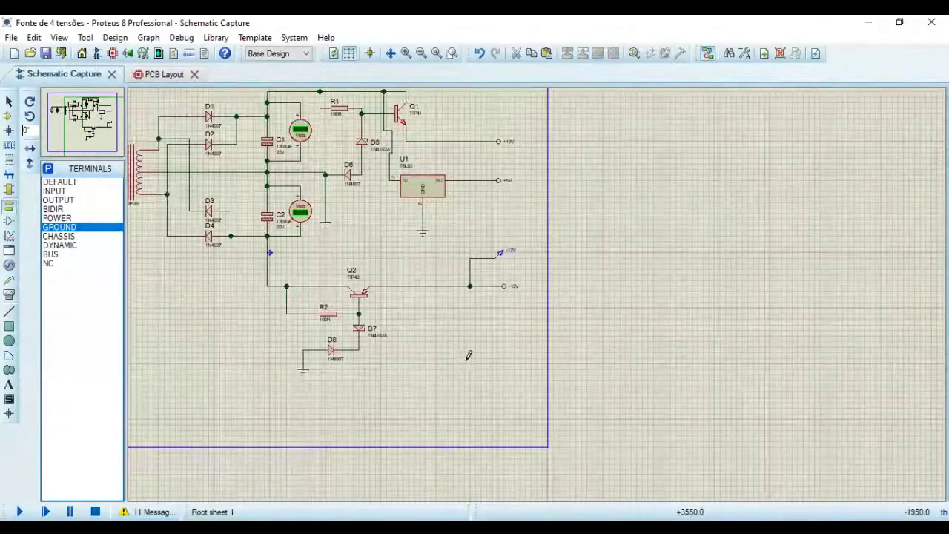
right_click(501, 256)
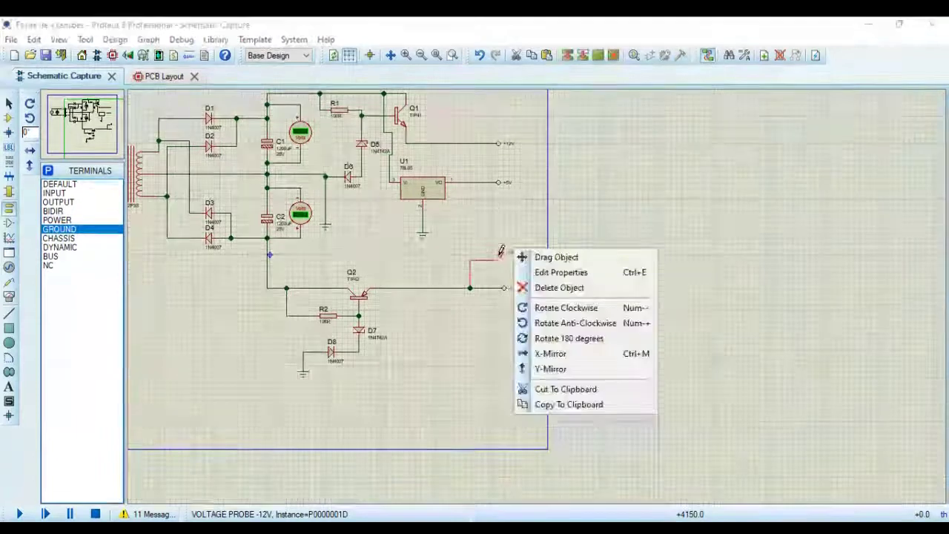
right_click(501, 257)
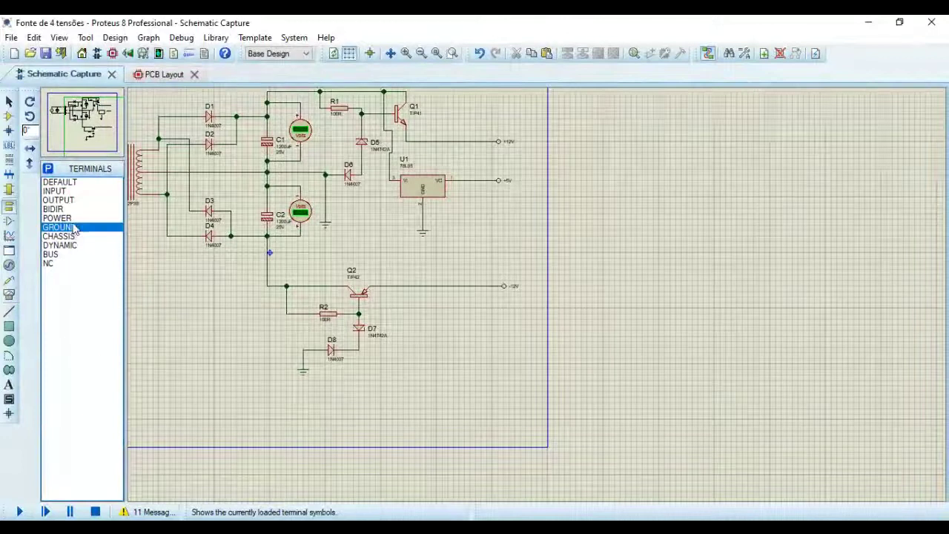
Pick the 79L05 negative regulator from the device library and place it below the -12V output line.
left_click(8, 116)
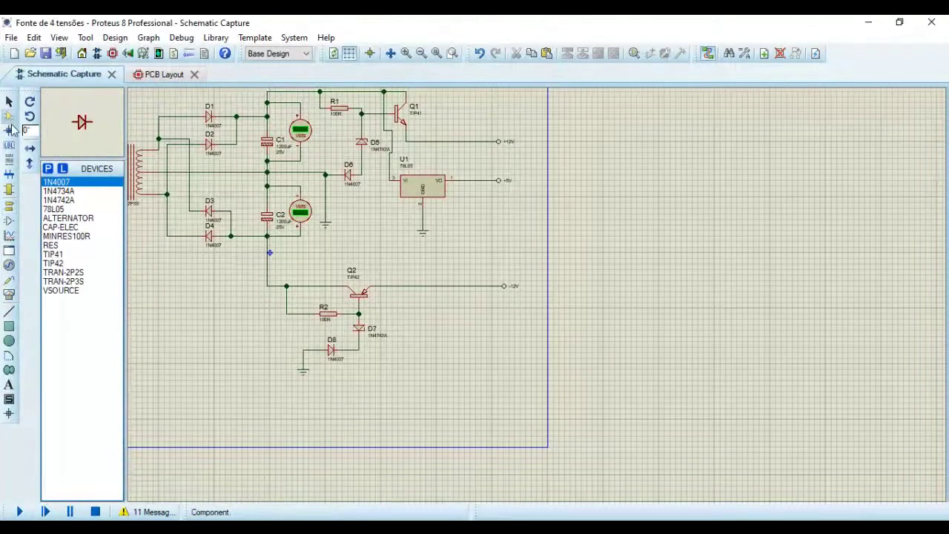
left_click(47, 168)
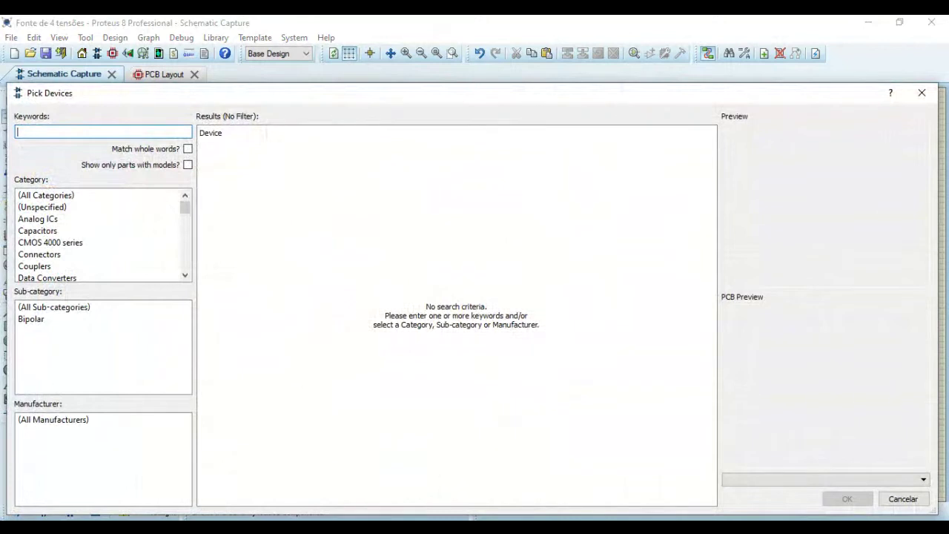
type("79")
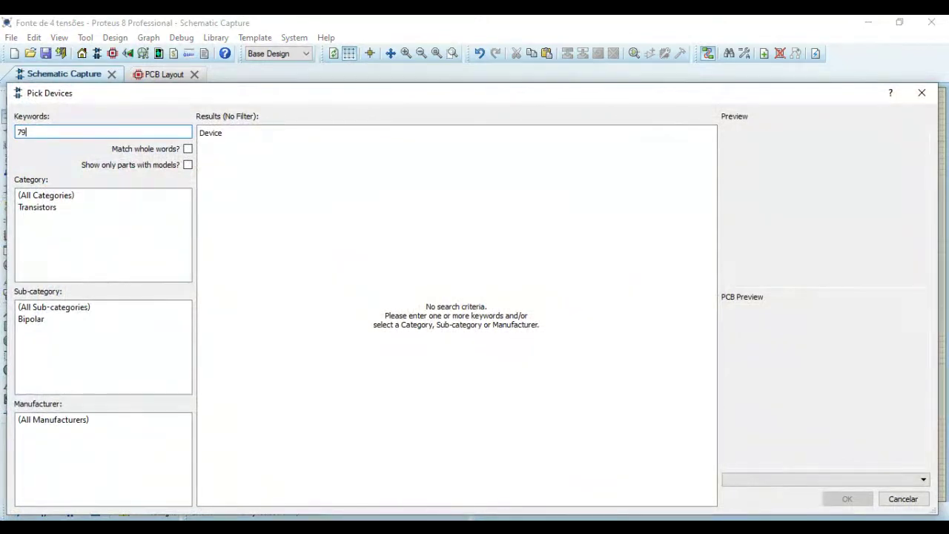
type("l05")
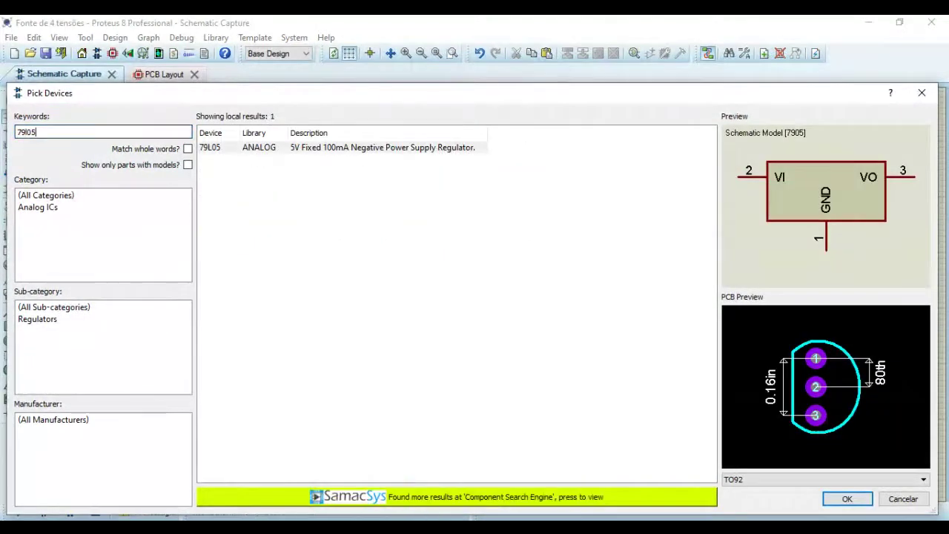
left_click(334, 147)
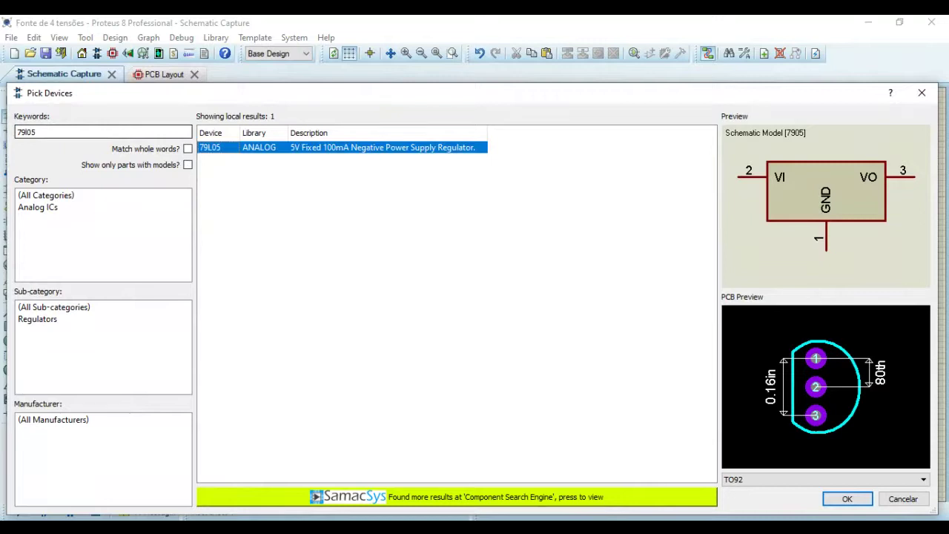
left_click(846, 499)
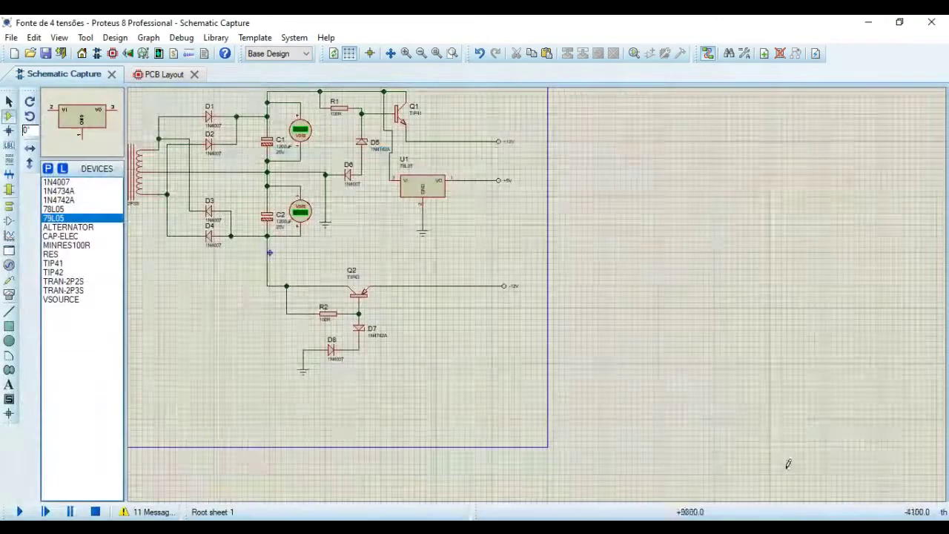
left_click(426, 371)
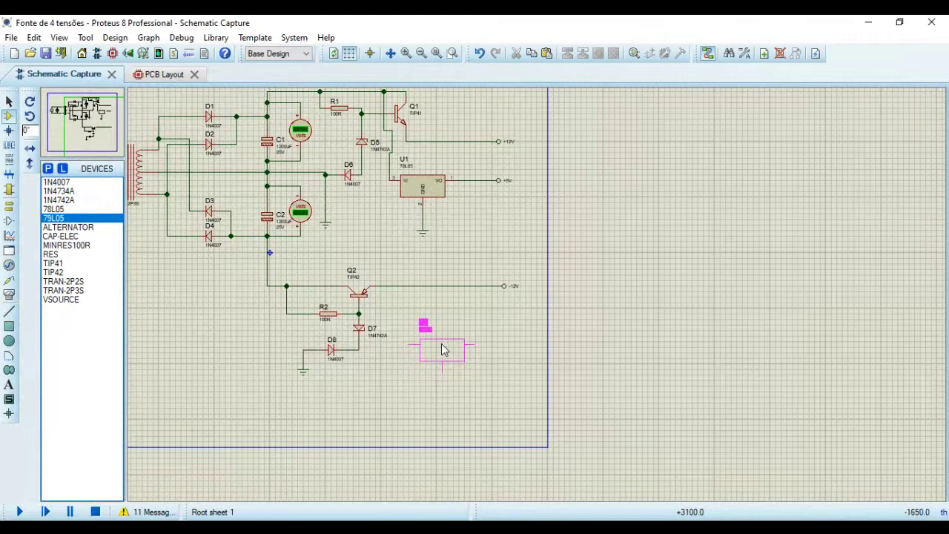
left_click(443, 350)
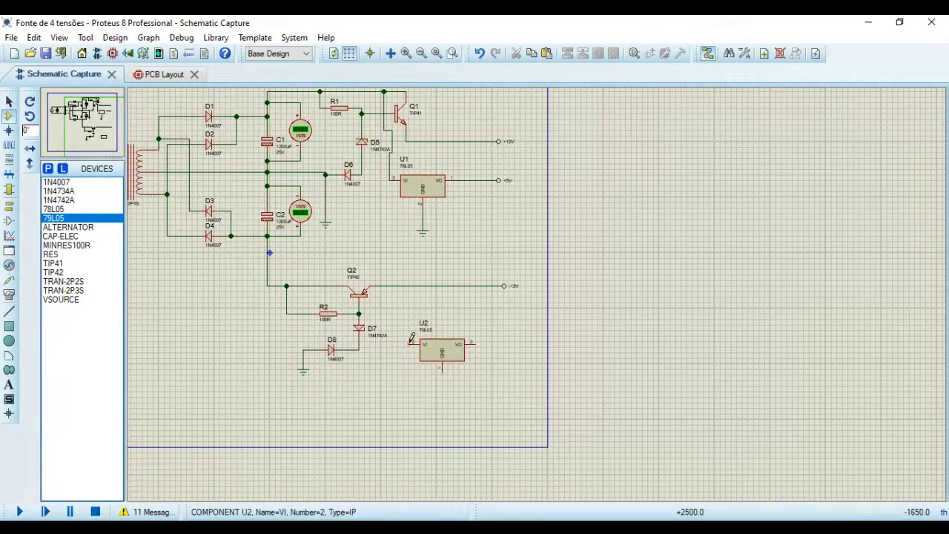
Wire the 79L05's VI pin to the junction at Q2's unregulated input and attach a ground terminal to its GND pin.
left_click(410, 341)
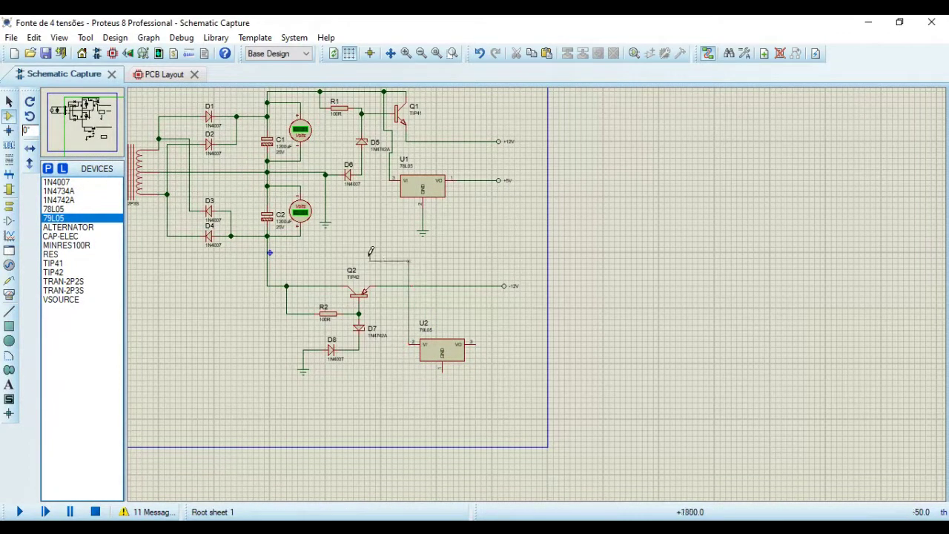
left_click(287, 285)
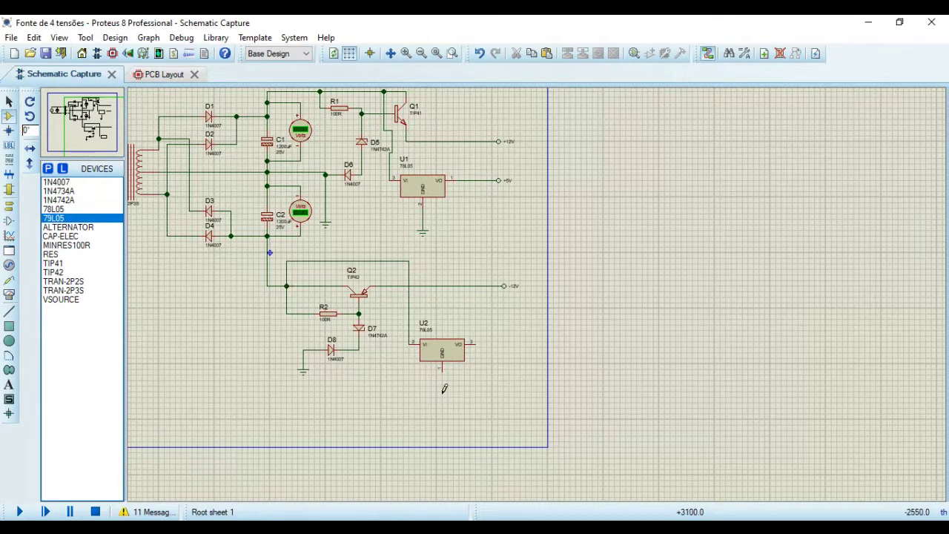
left_click(9, 207)
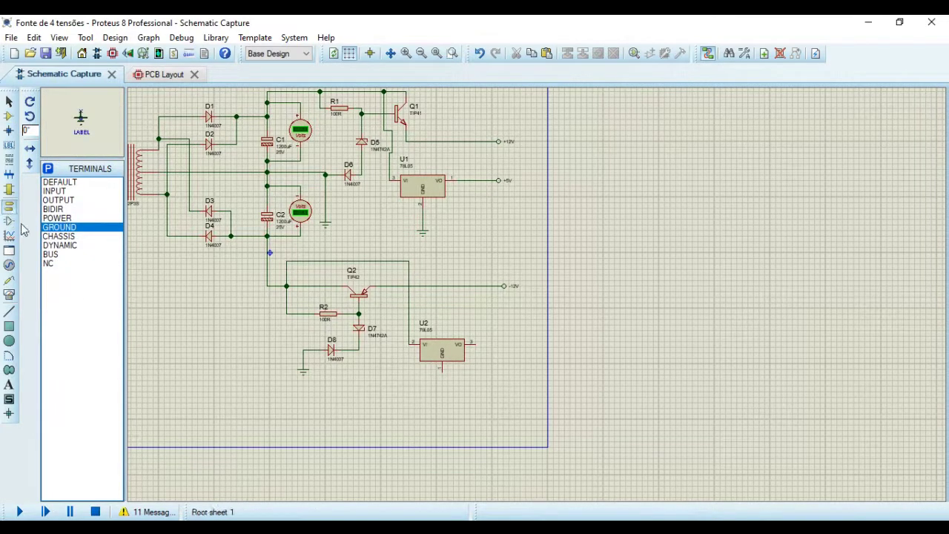
left_click(441, 389)
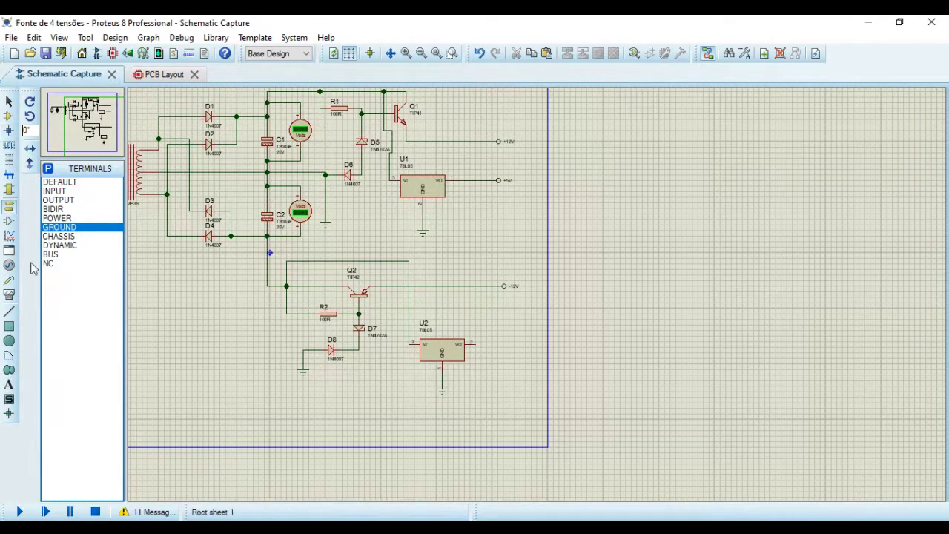
Place a voltage probe beside the 79L05 and wire it to the regulator's VO pin.
left_click(10, 283)
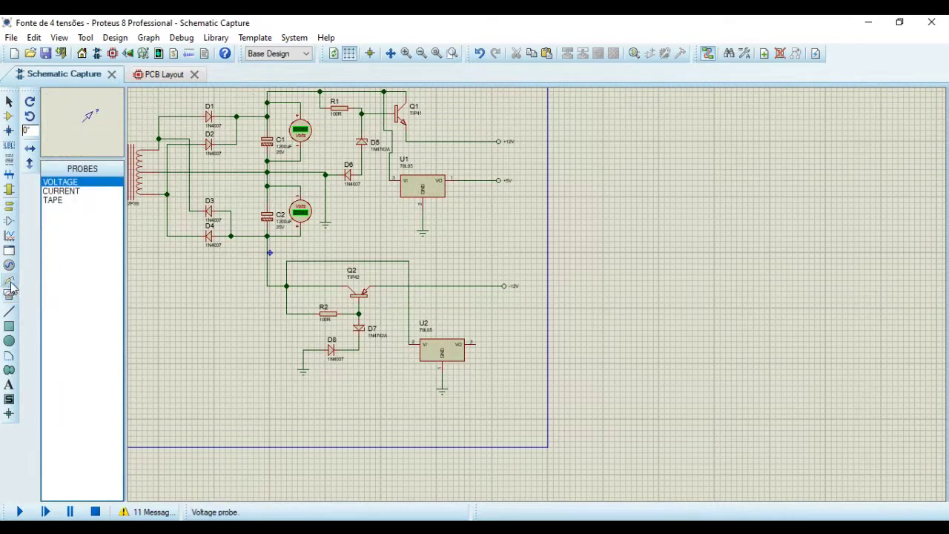
left_click(511, 327)
left_click(510, 331)
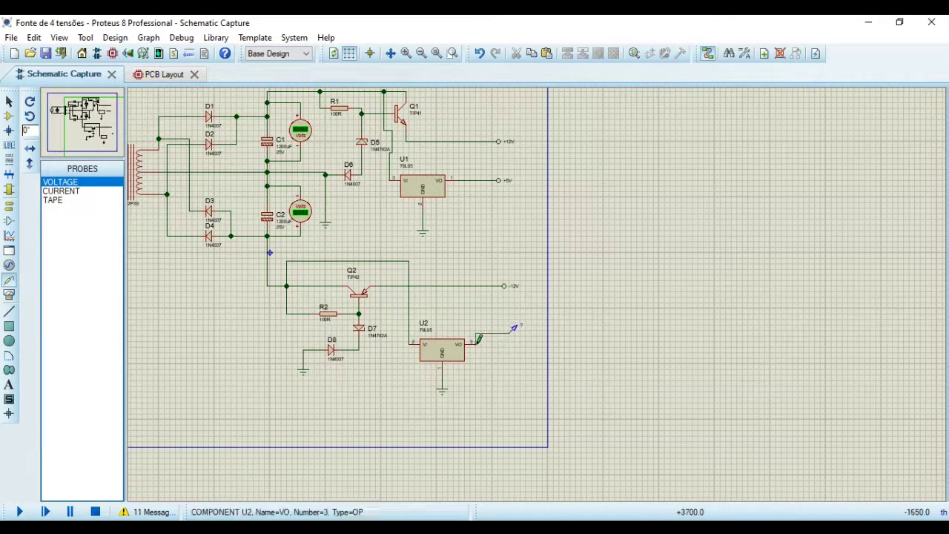
left_click(476, 341)
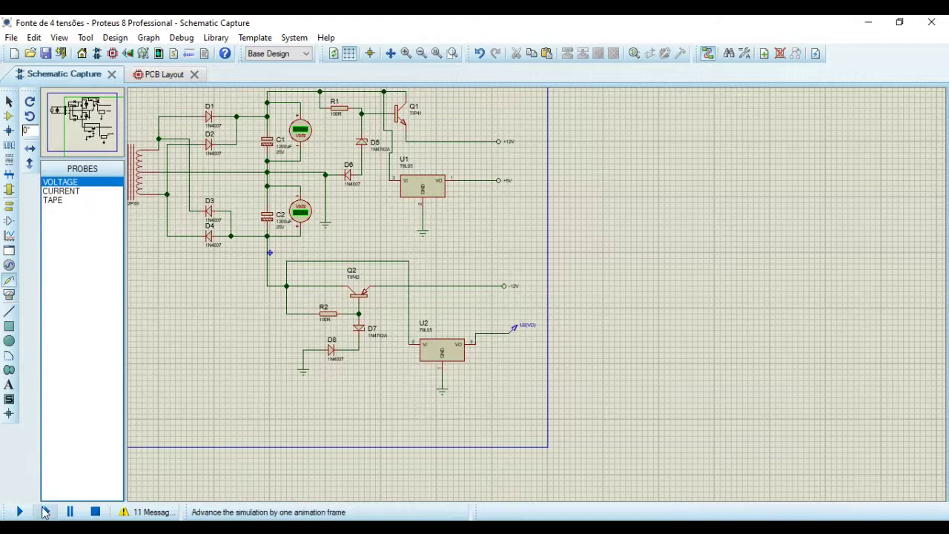
Run the simulation, examine the probe voltage at the 79L05's output, and stop it.
left_click(20, 512)
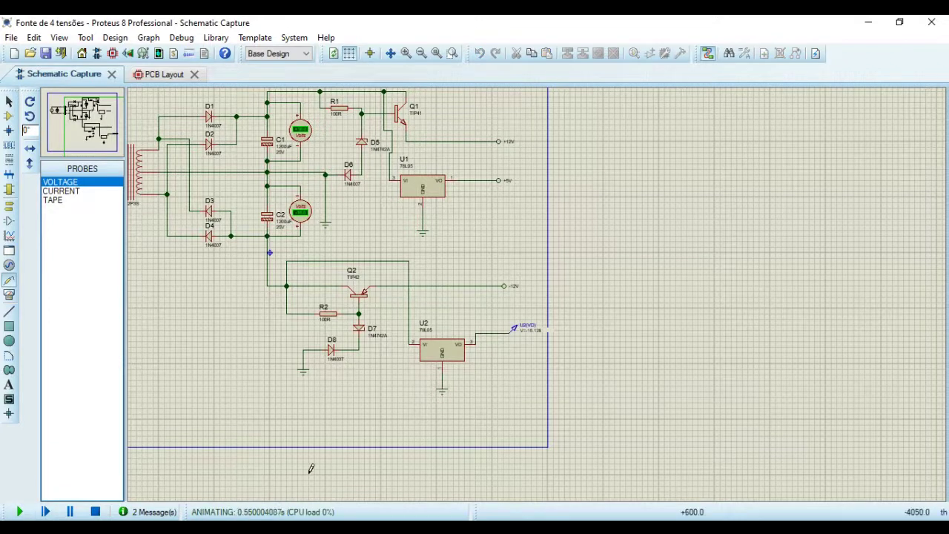
scroll(511, 342, "down", 1)
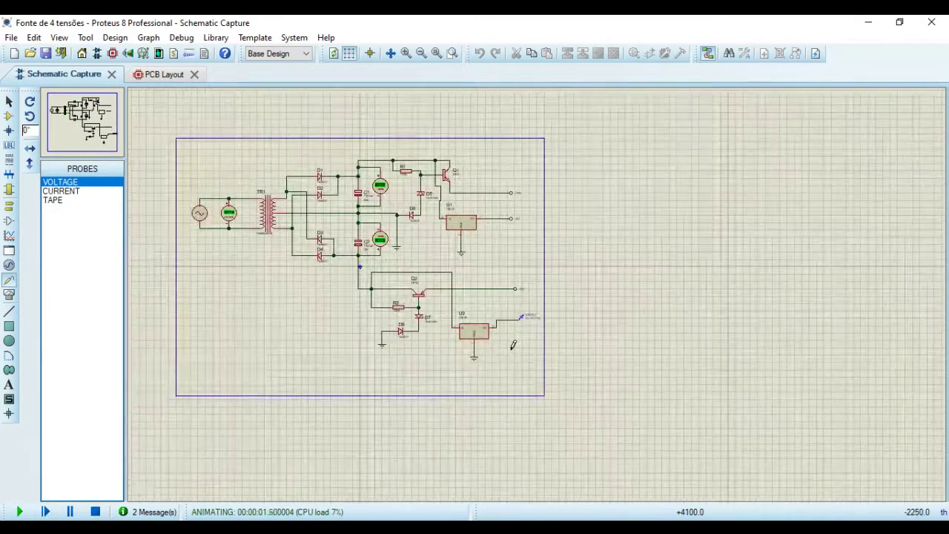
scroll(537, 295, "up", 1)
scroll(539, 289, "up", 2)
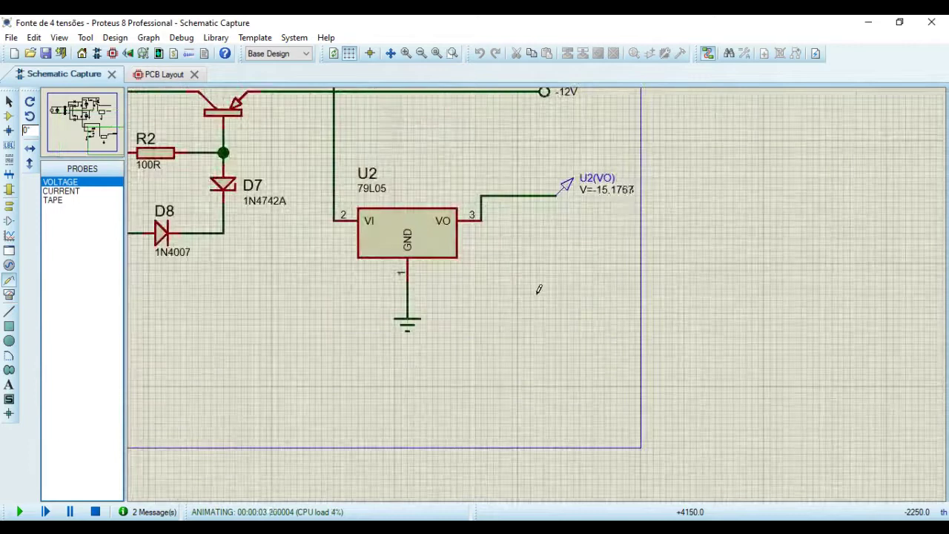
scroll(538, 289, "down", 1)
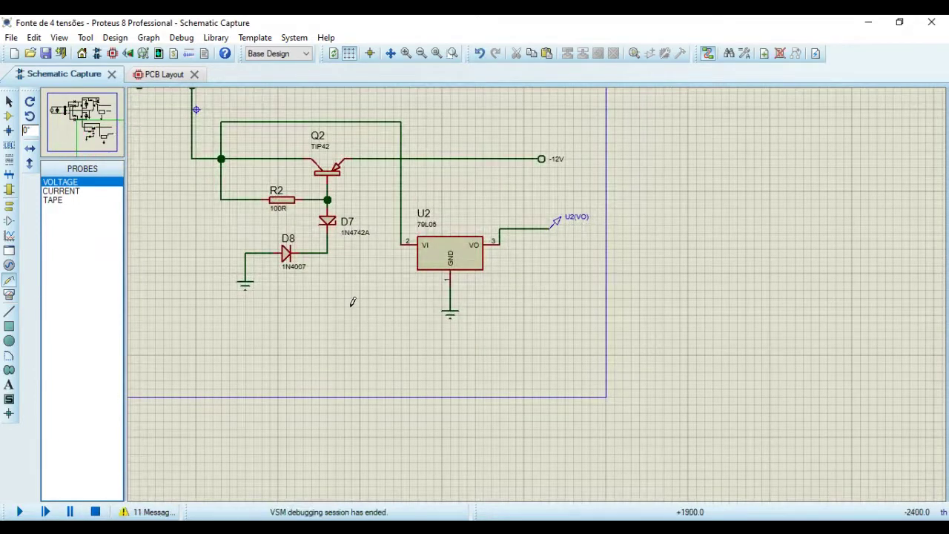
Reconnect U2's VI pin to the -12V line after Q2 instead of Q2's input, and check the output with a simulation run.
right_click(348, 121)
left_click(389, 156)
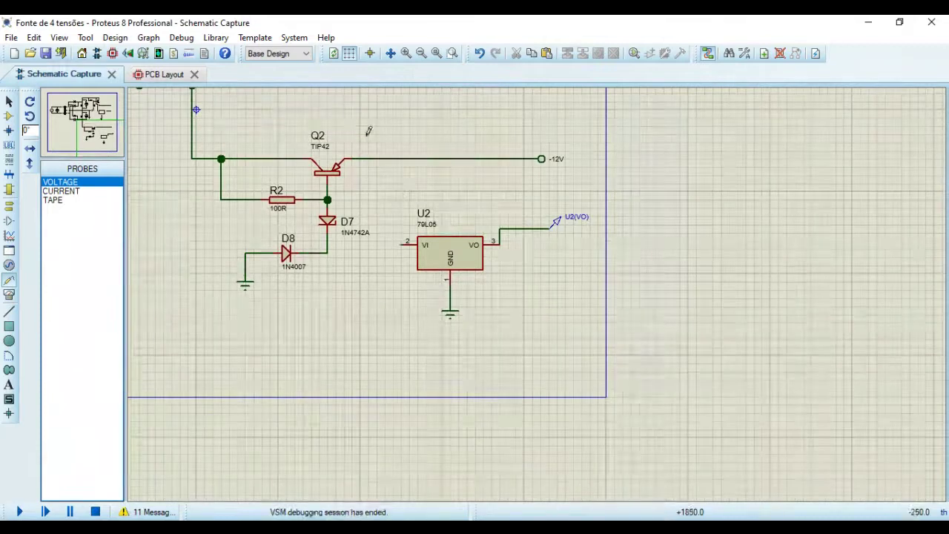
left_click(402, 244)
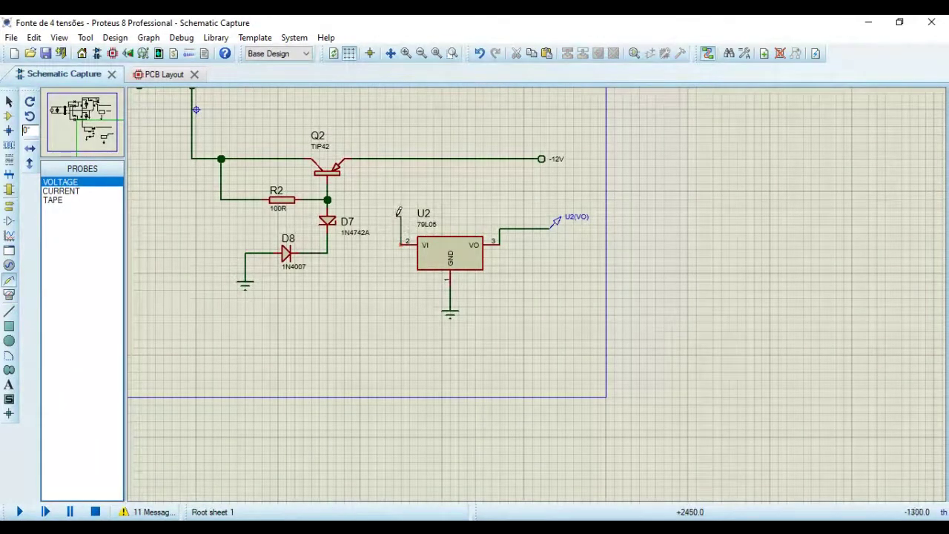
left_click(376, 158)
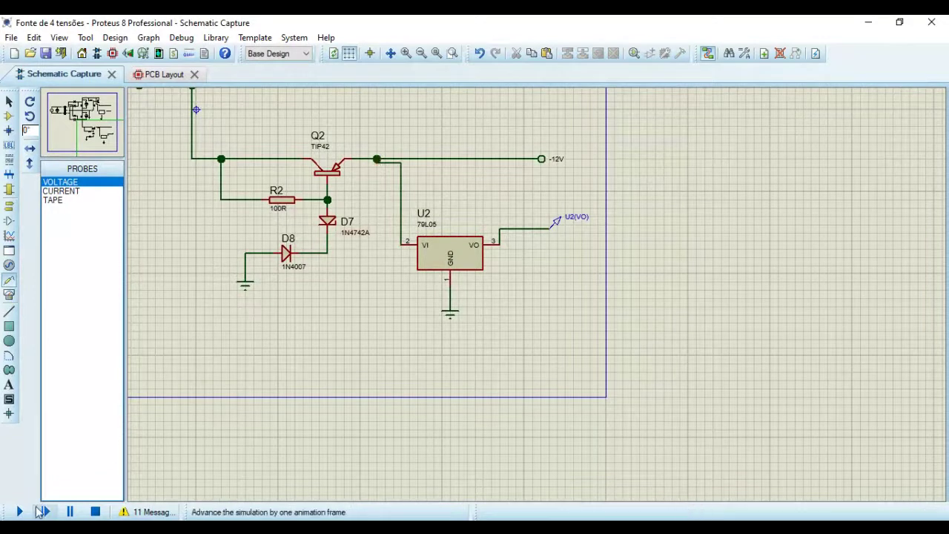
left_click(19, 512)
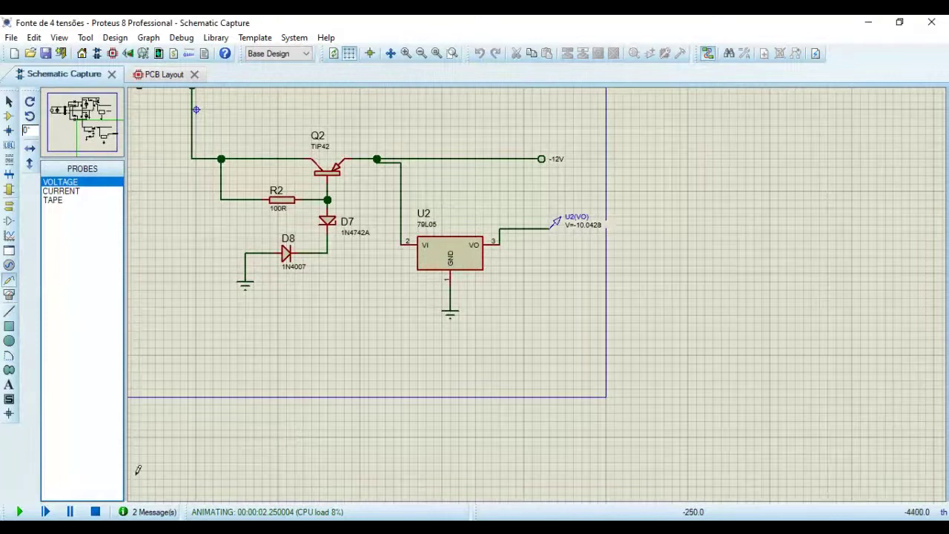
left_click(95, 512)
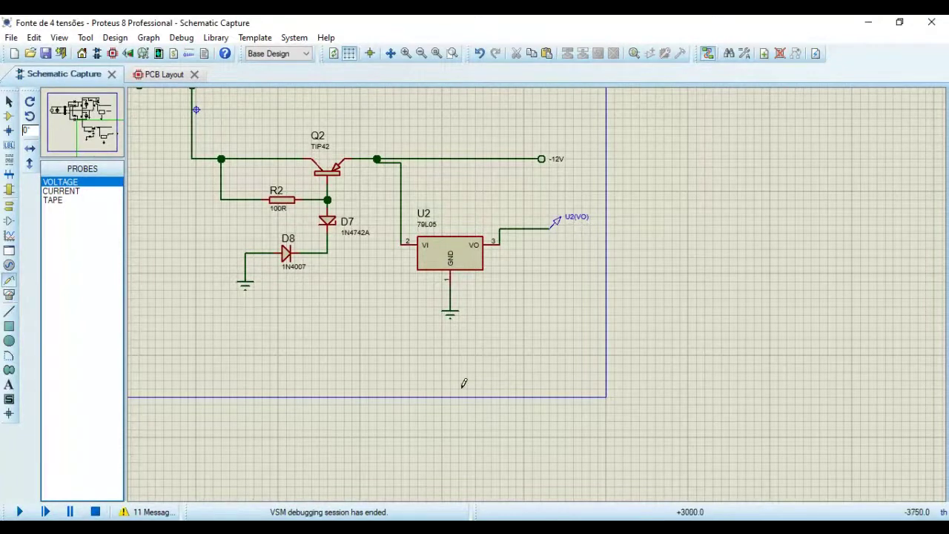
Exclude the 79L05 regulator U2 from simulation and delete the voltage probe on its output.
right_click(467, 254)
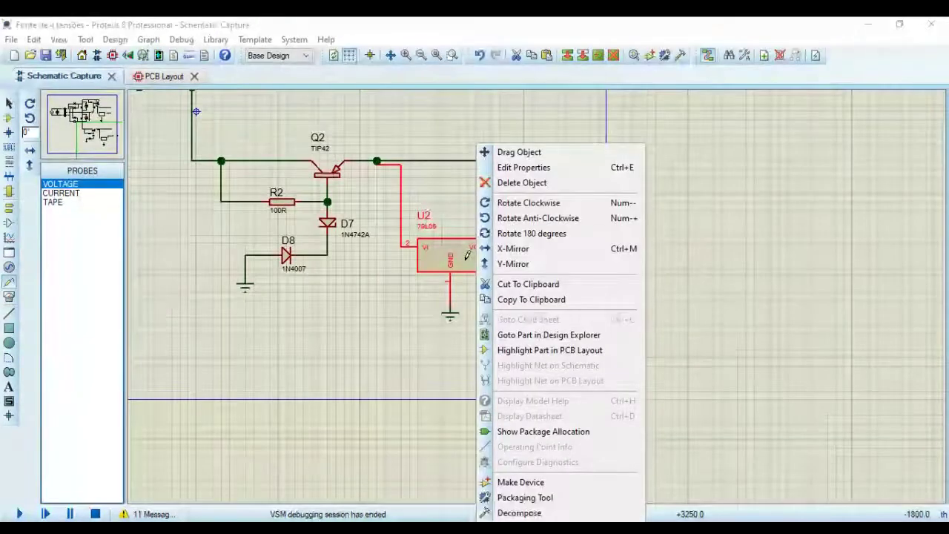
left_click(523, 168)
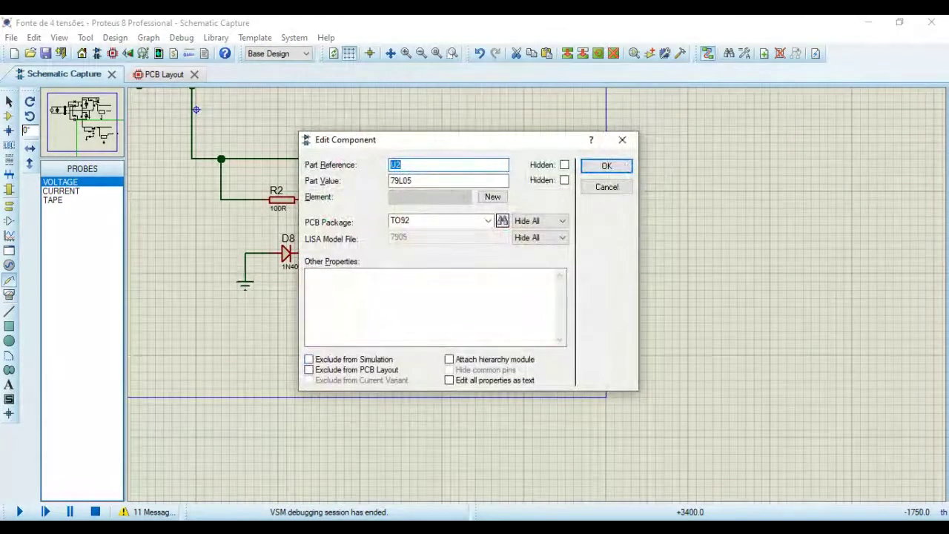
left_click(309, 359)
left_click(606, 165)
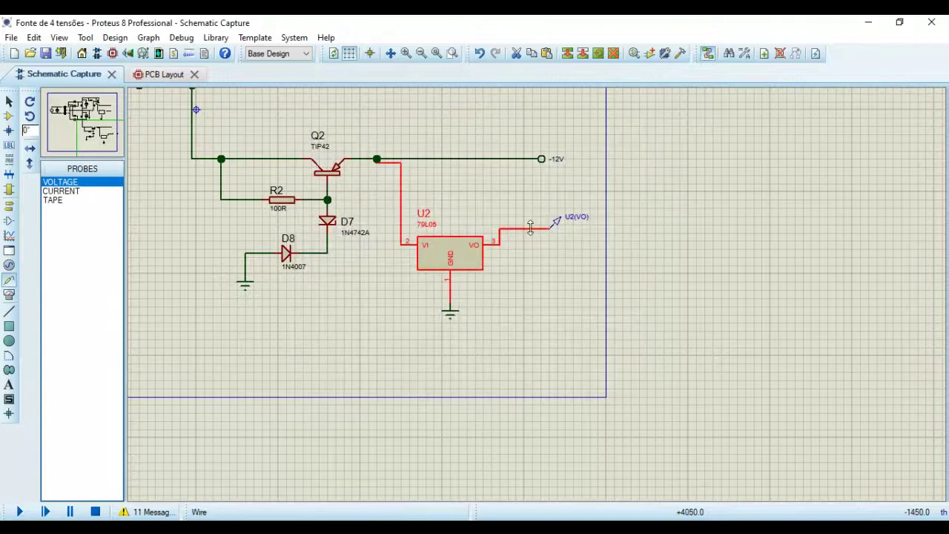
right_click(557, 223)
right_click(557, 223)
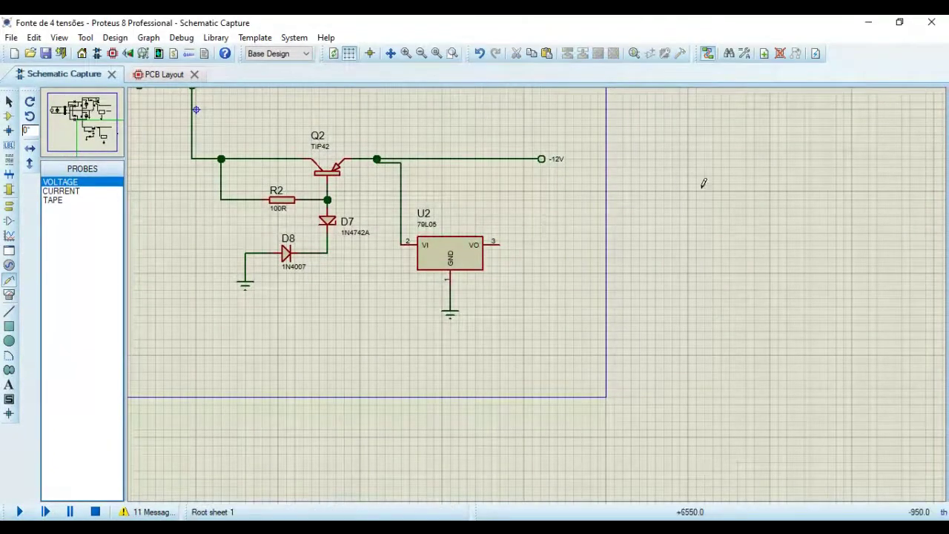
Copy the -12V terminal to a spot beside U2 and wire it to the regulator's VO pin.
left_click(542, 161)
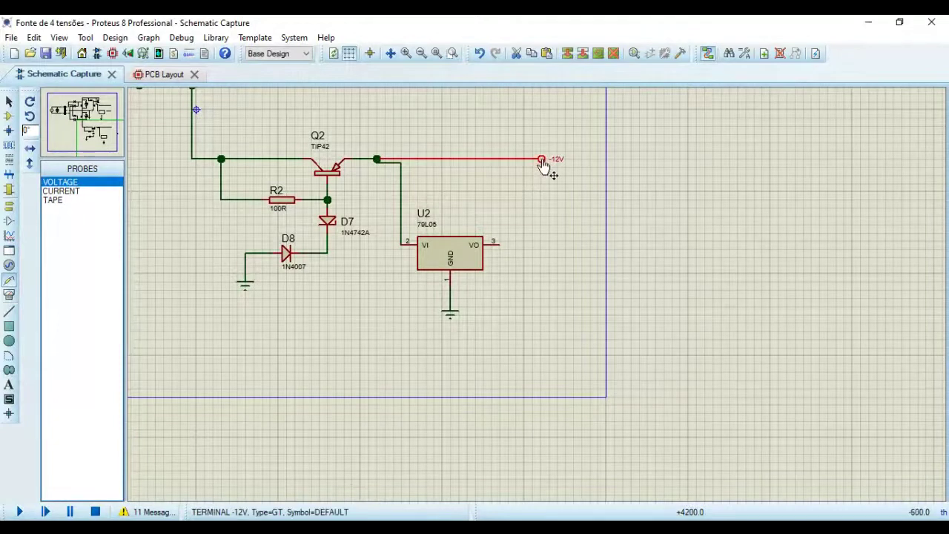
left_click(567, 55)
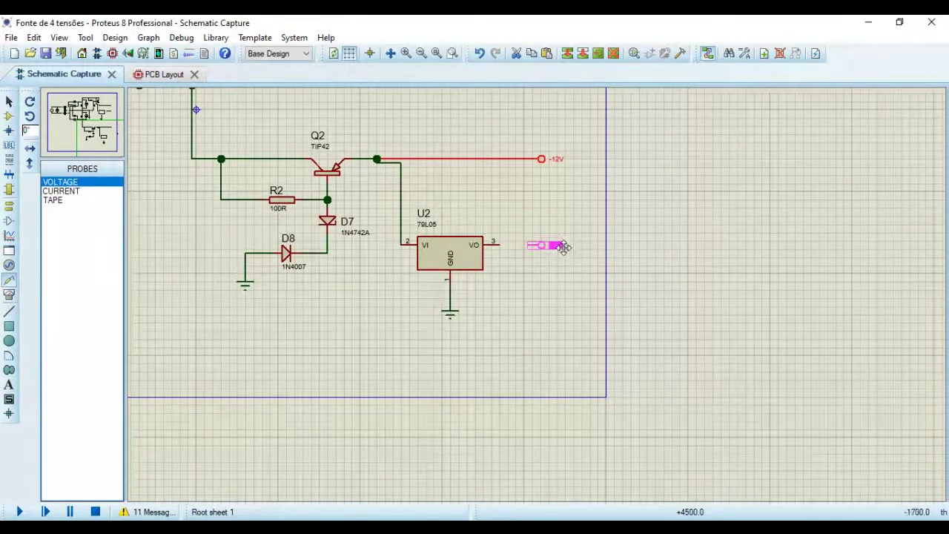
left_click(563, 246)
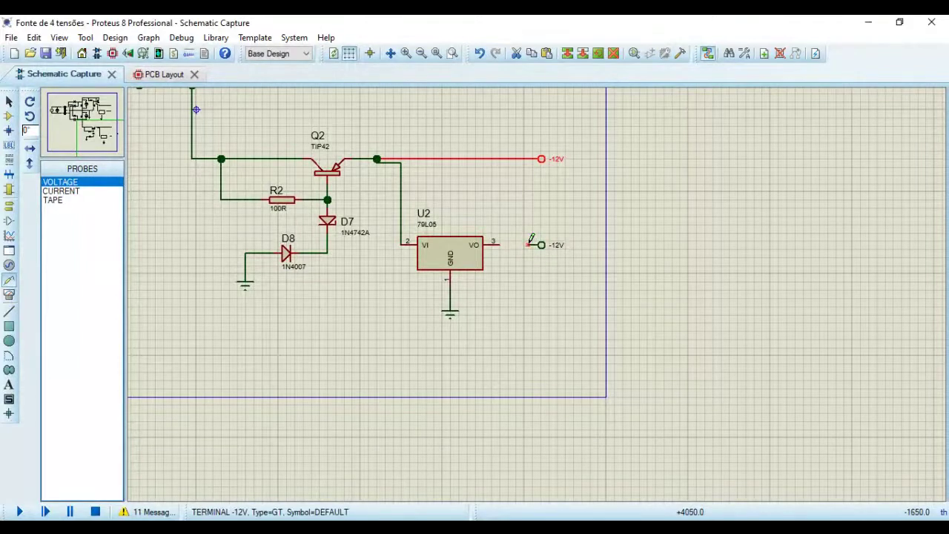
left_click(498, 244)
left_click(541, 246)
Relabel the terminal on U2's VO output as -5V.
right_click(544, 249)
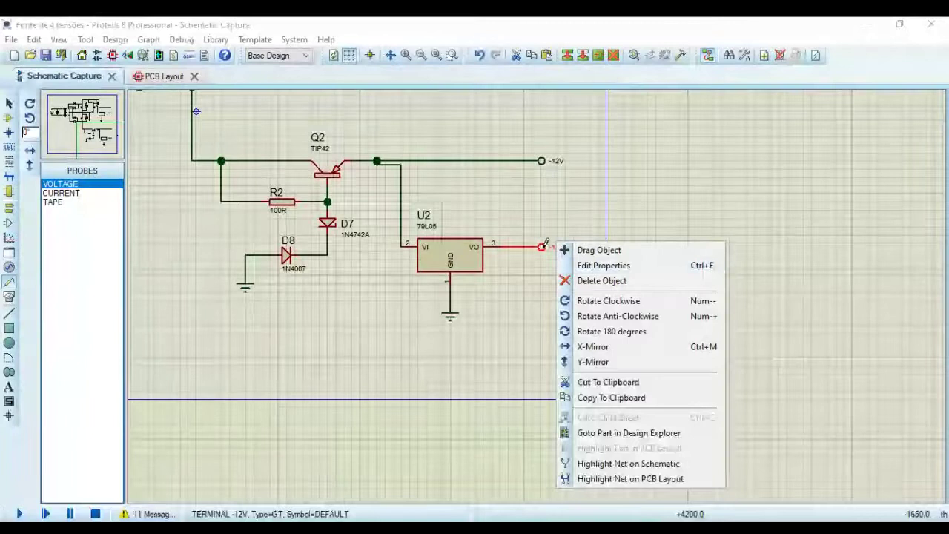
left_click(585, 264)
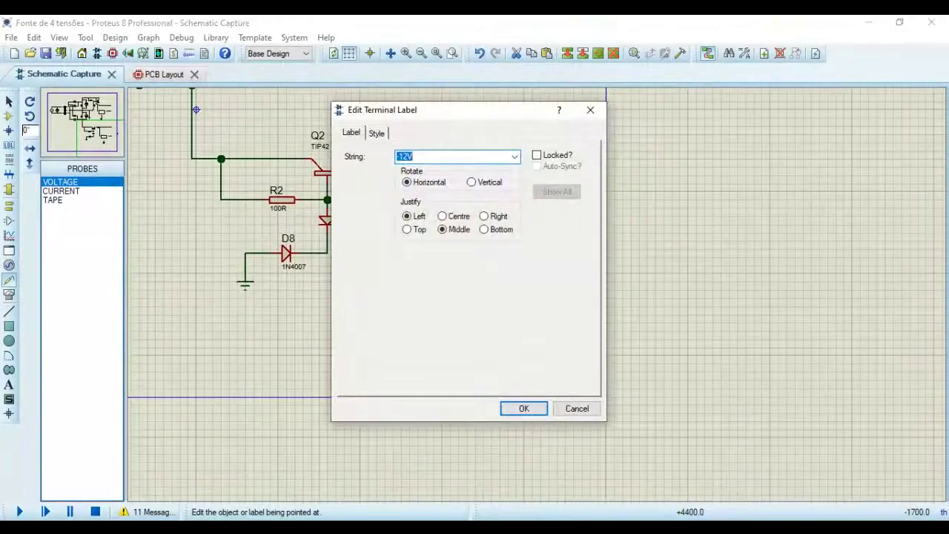
left_click(407, 157)
key("BackSpace")
type("5")
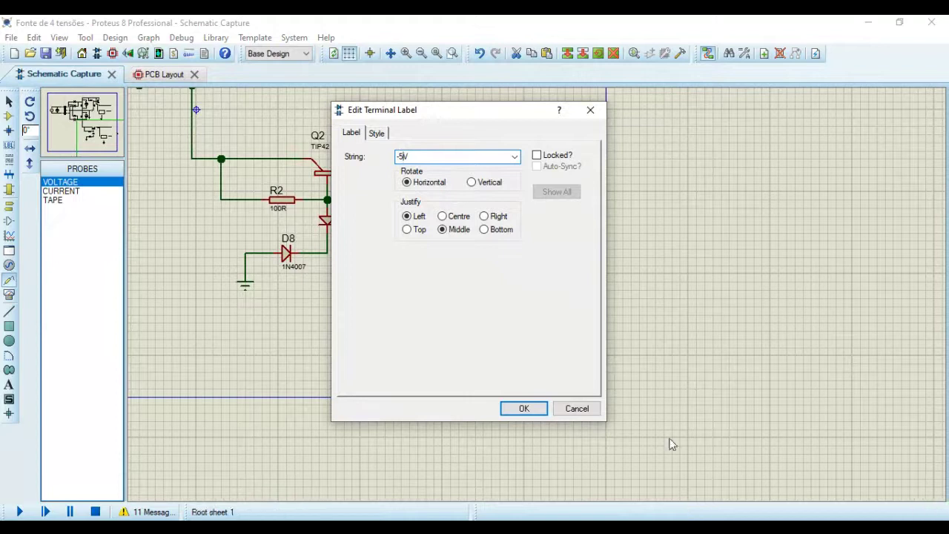
left_click(524, 409)
left_click(575, 393)
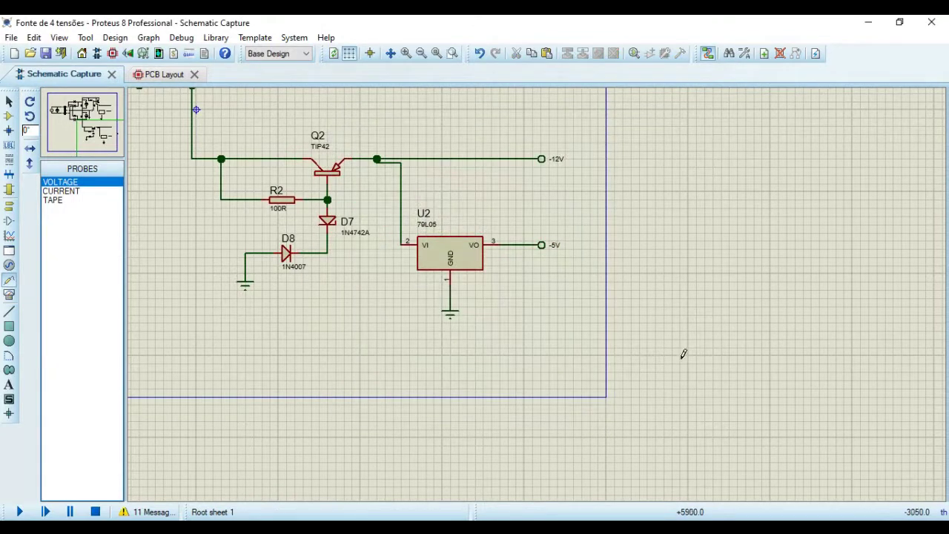
Find the generic non-electrolytic capacitor CAP in the device library, select its CAP20 footprint, and add it to the device list.
scroll(571, 254, "down", 1)
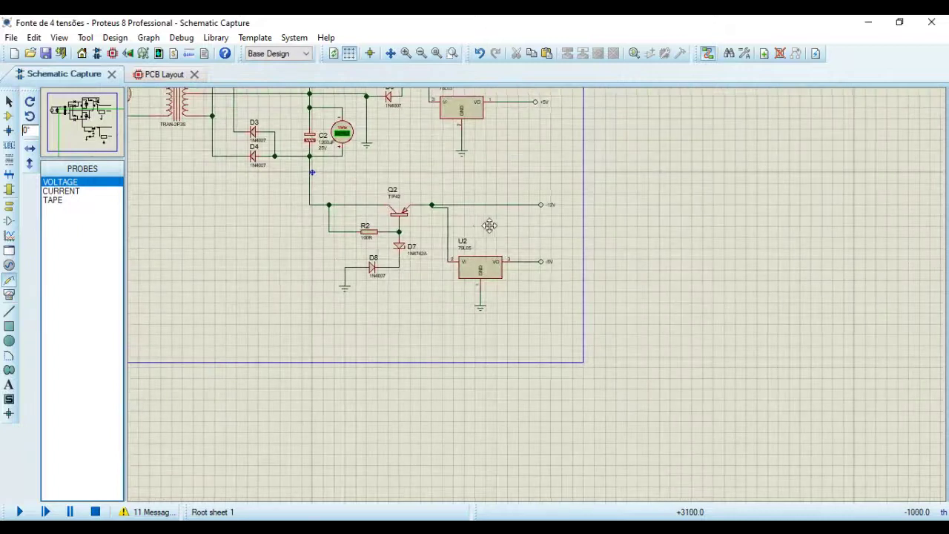
left_click_drag(482, 220, 608, 248)
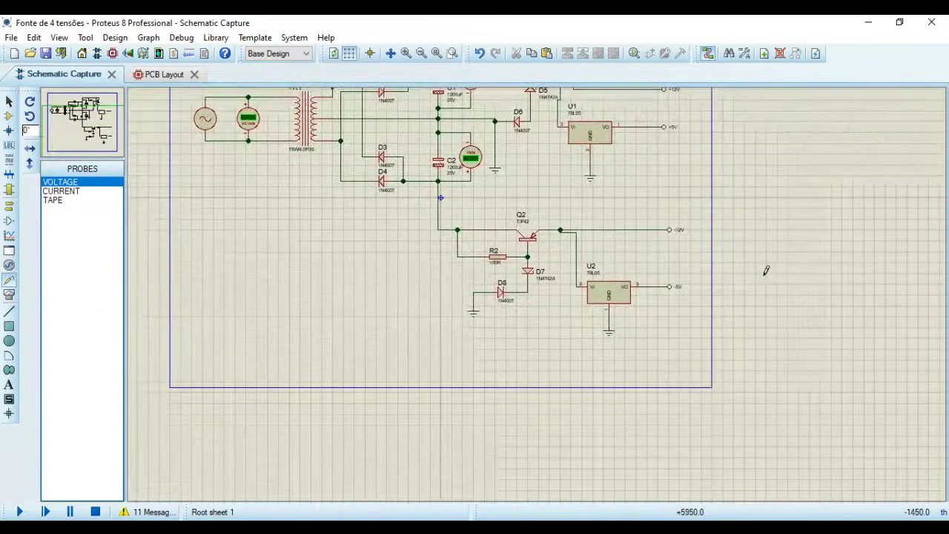
left_click_drag(766, 269, 764, 355)
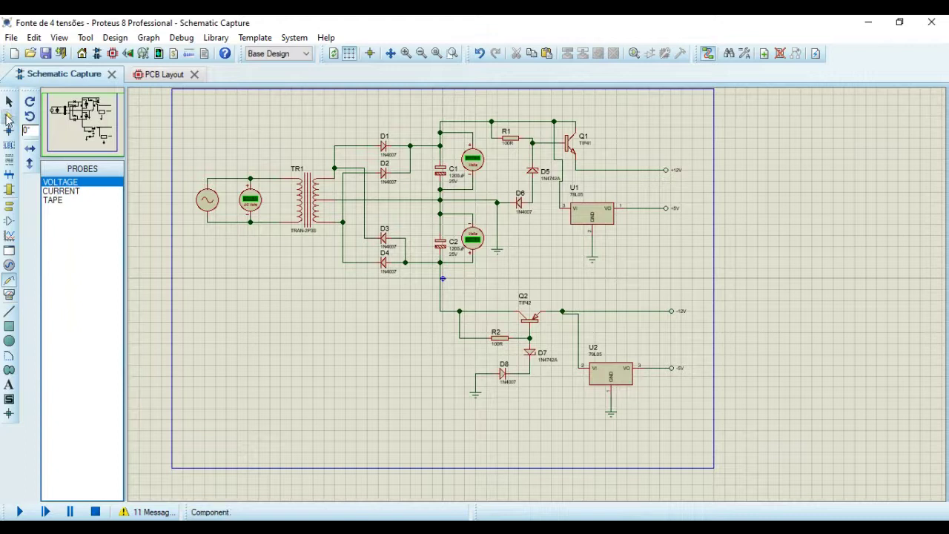
left_click(9, 117)
left_click(47, 168)
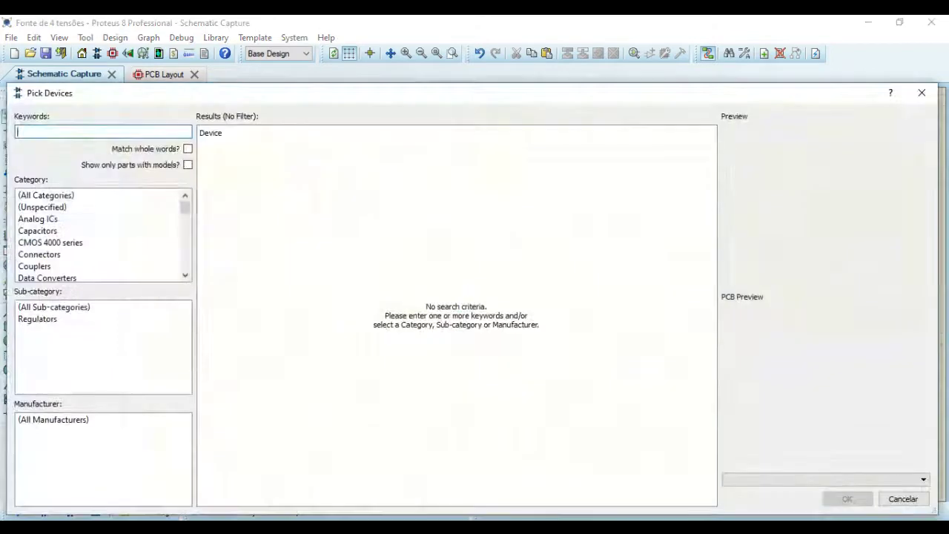
type("cap")
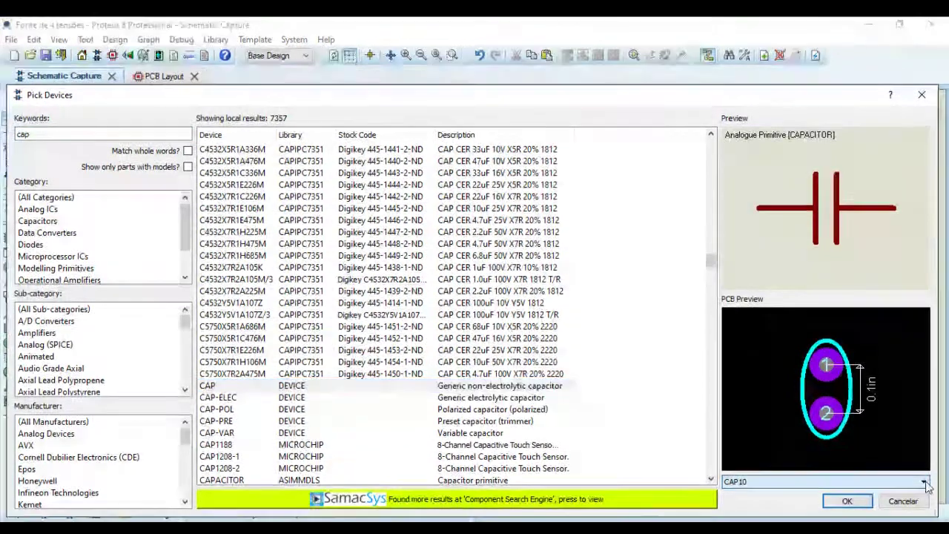
key("Down")
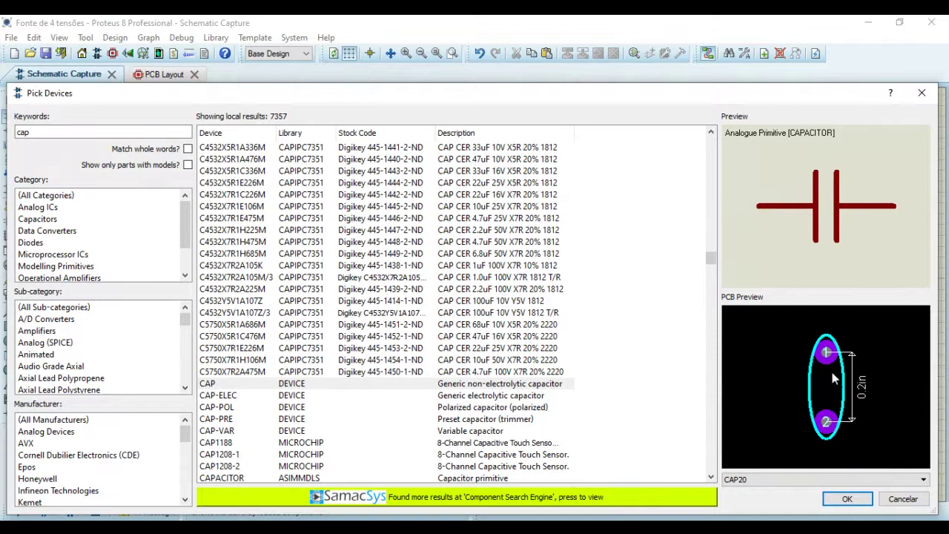
left_click(847, 499)
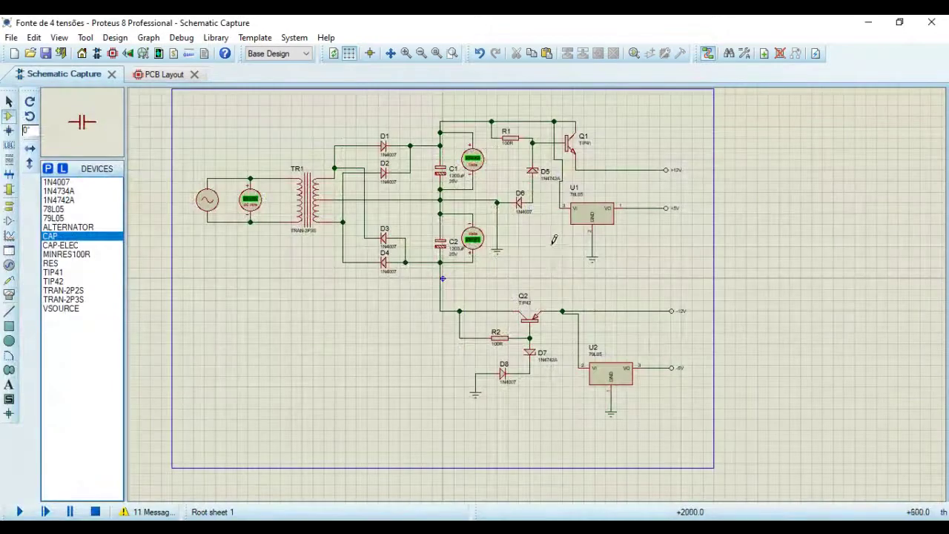
Place a CAP capacitor on the input side of U1, below the regulator, and set its capacitance to 100nF.
left_click(553, 238)
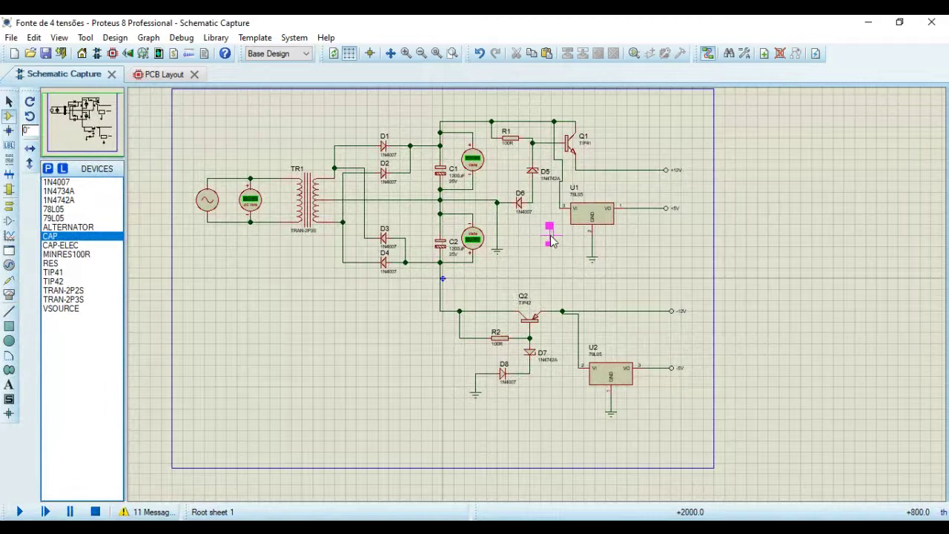
left_click(557, 243)
right_click(558, 240)
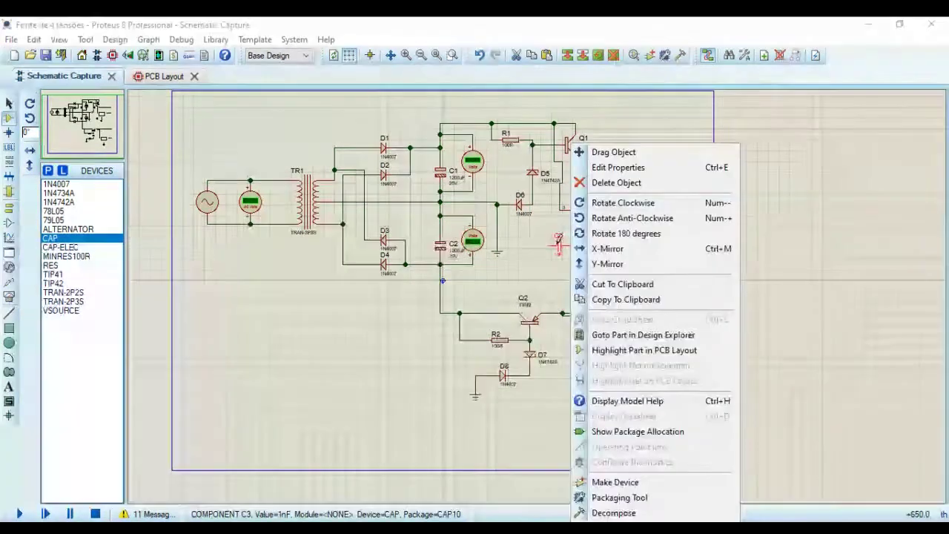
left_click(617, 167)
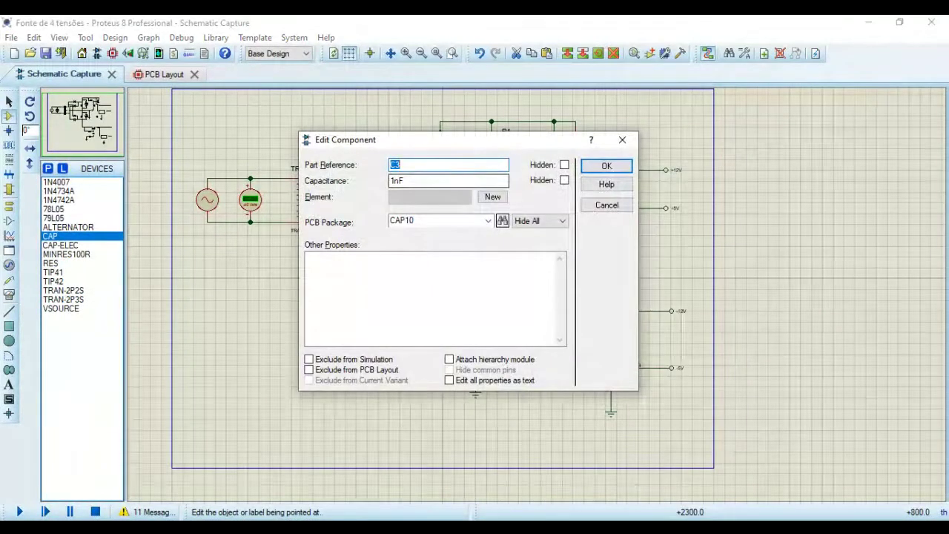
left_click(393, 180)
type("00")
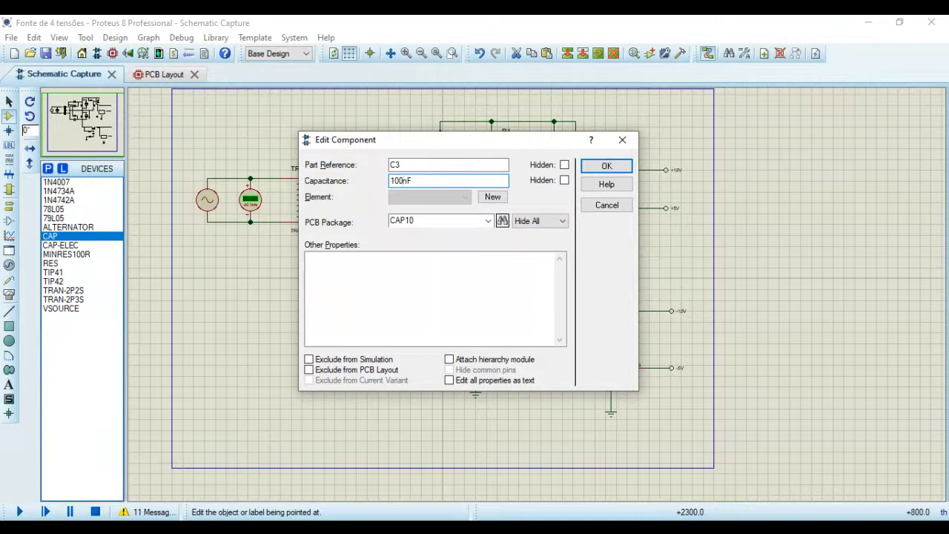
left_click(606, 166)
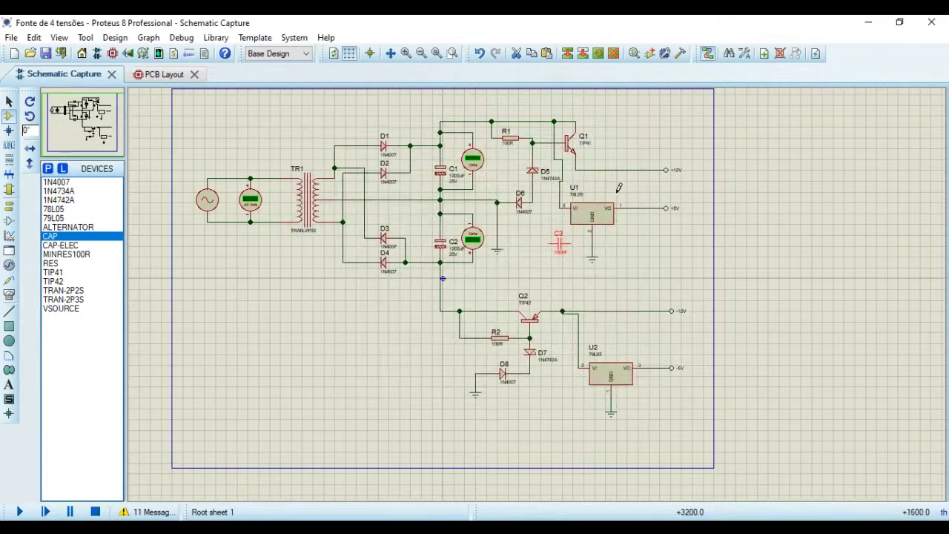
Copy the 100nF capacitor to the output side of U1 and to both sides of U2's ground pin.
left_click(568, 53)
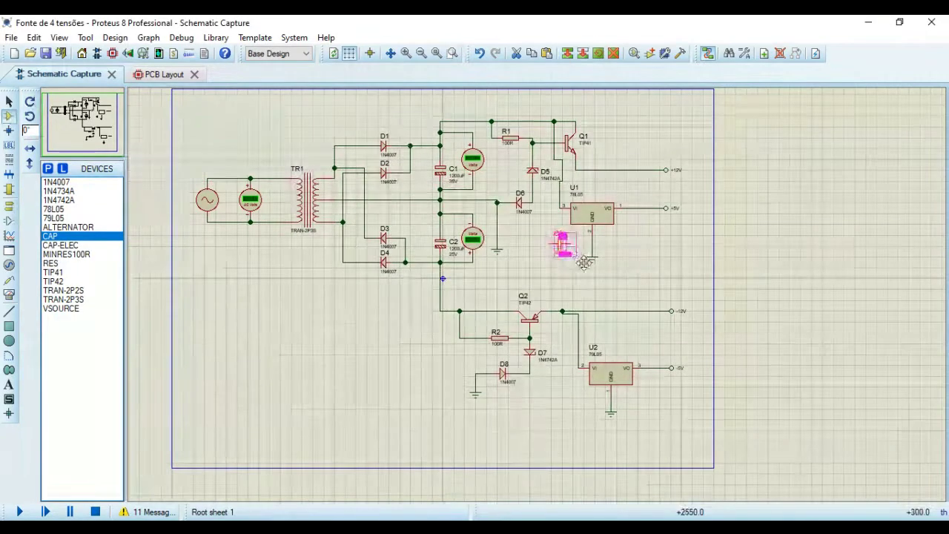
left_click(642, 258)
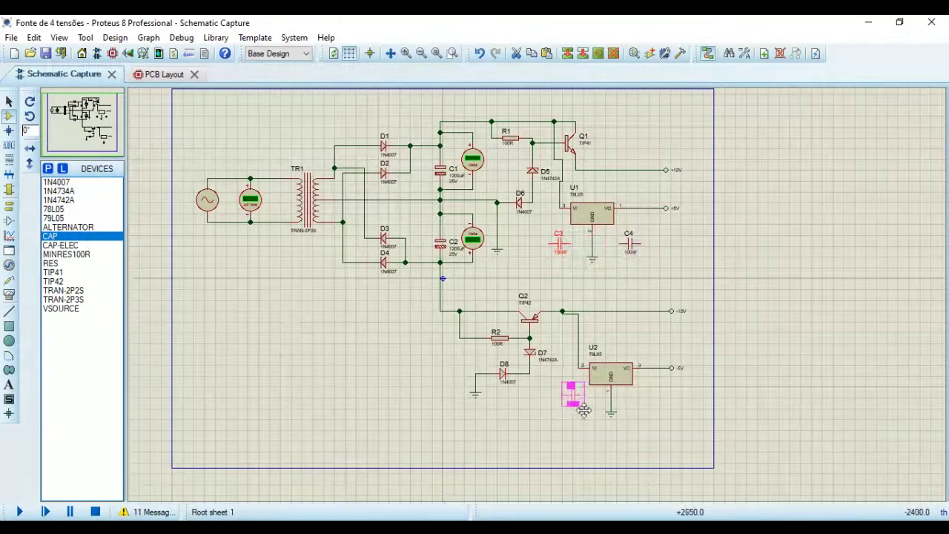
left_click(589, 415)
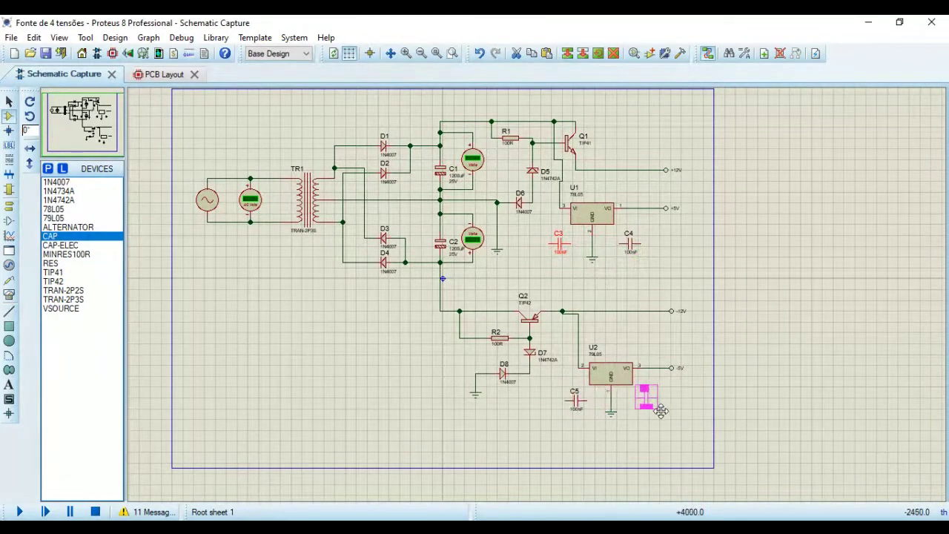
left_click(659, 407)
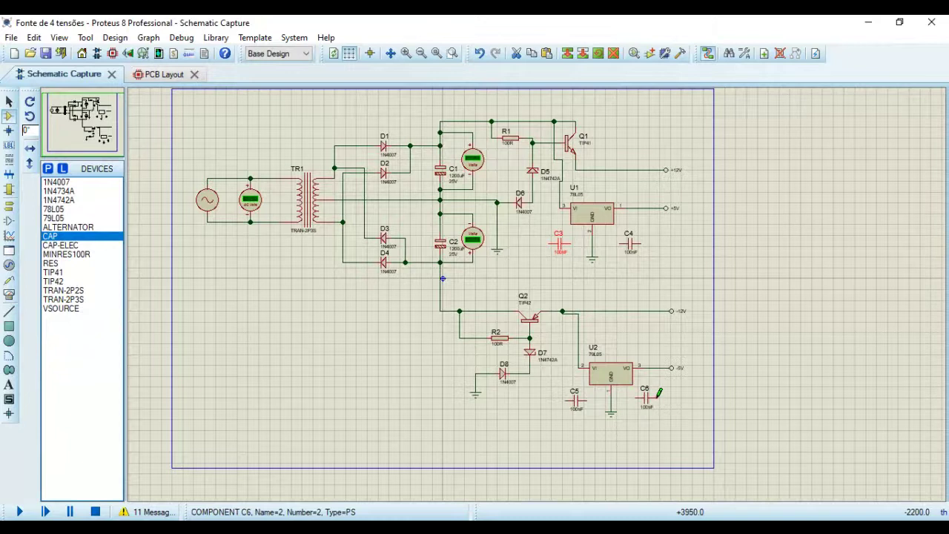
Align C5 with C6 and wire them from U2's input and output lines respectively to its ground pin.
left_click(656, 397)
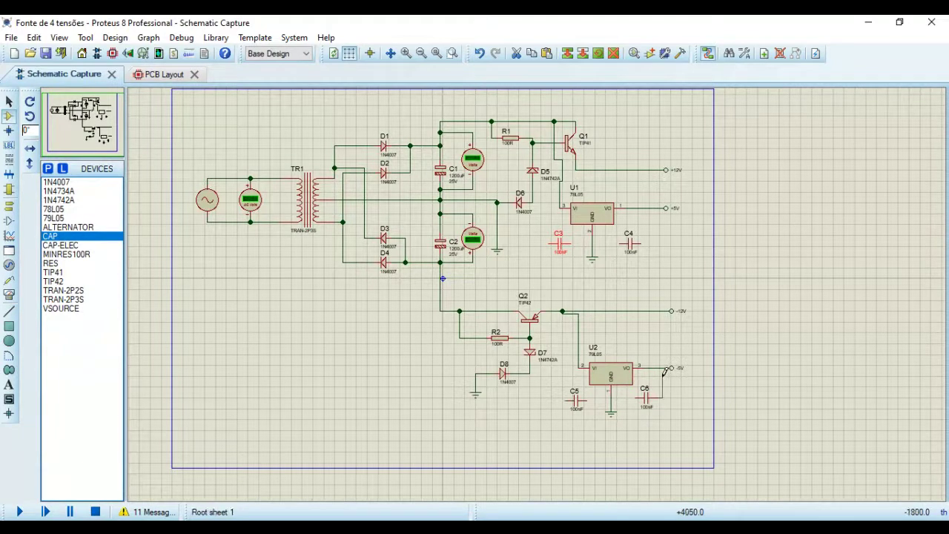
left_click(661, 367)
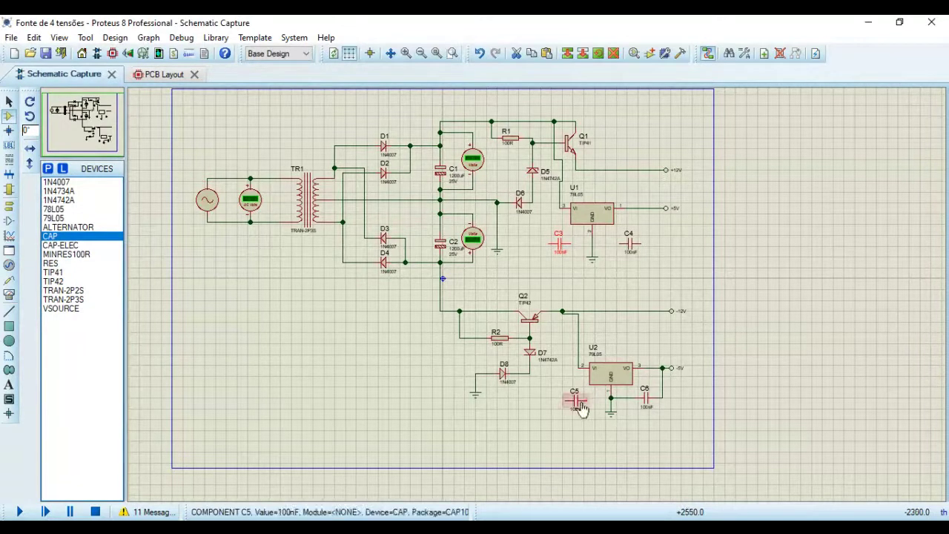
left_click(577, 403)
key("KP_Add")
mouse_move(582, 408)
left_mouse_down()
mouse_move(597, 387)
mouse_move(597, 405)
left_mouse_up()
key("KP_Subtract")
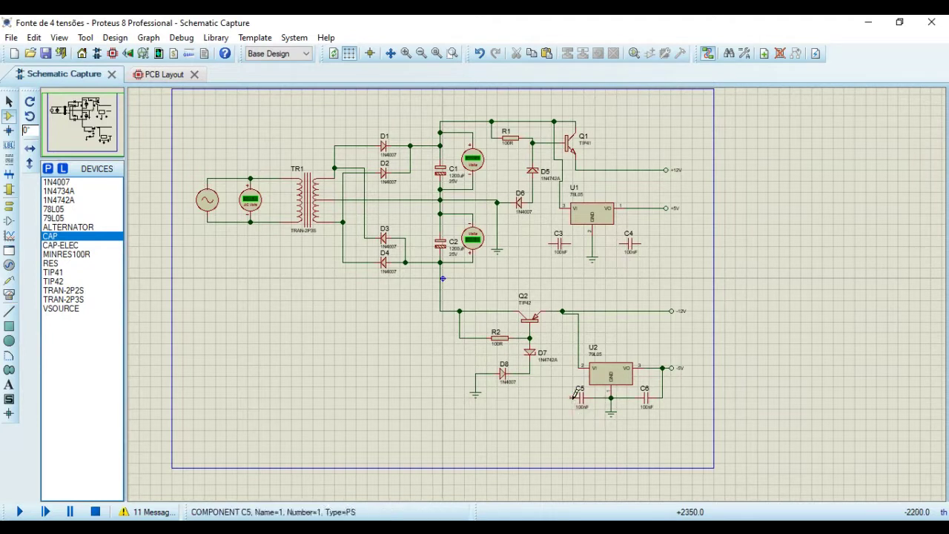
left_click(574, 397)
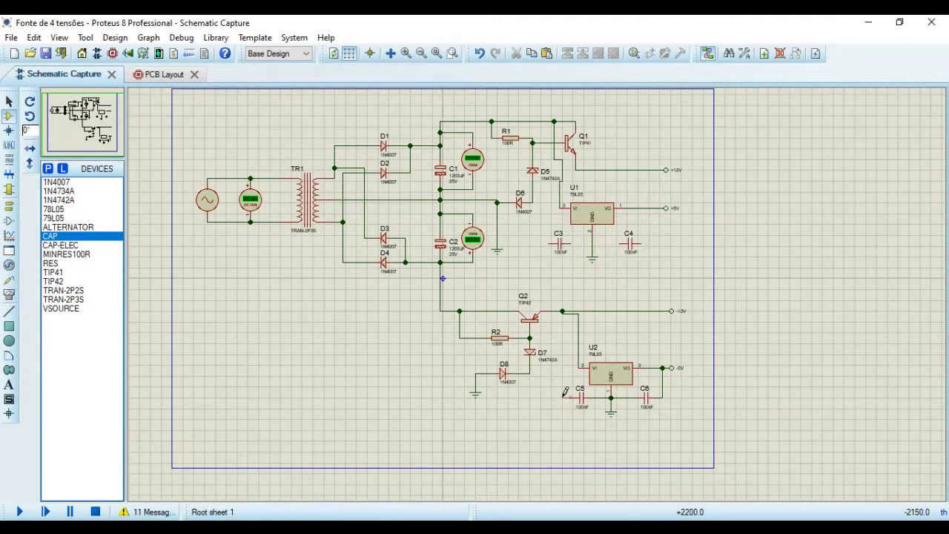
left_click(578, 359)
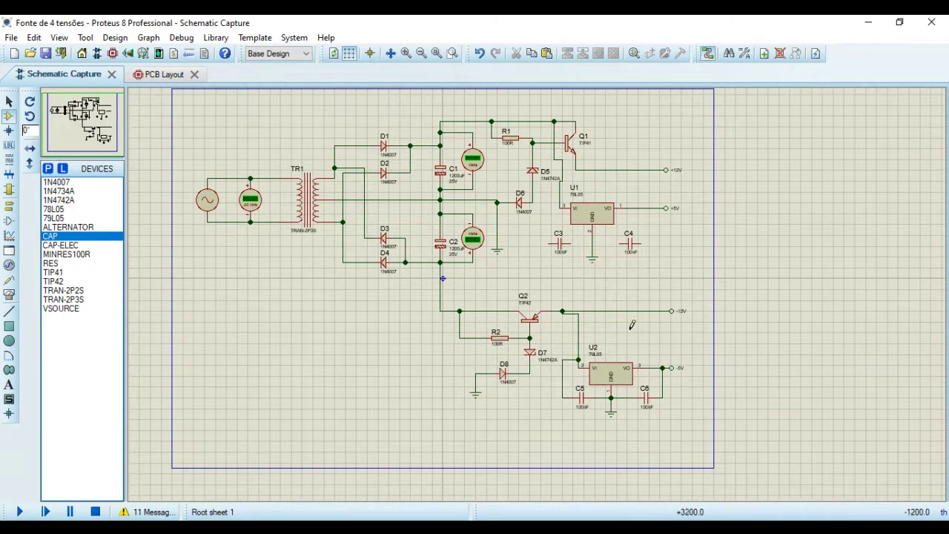
Wire C4 from U1's output line to ground and C3 from its input line to ground, and save the project.
left_click(643, 241)
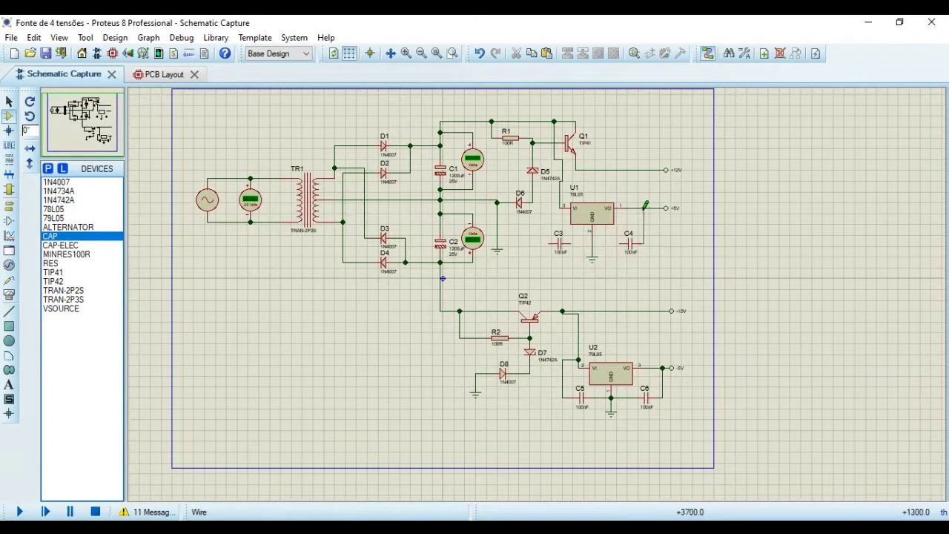
left_click(644, 208)
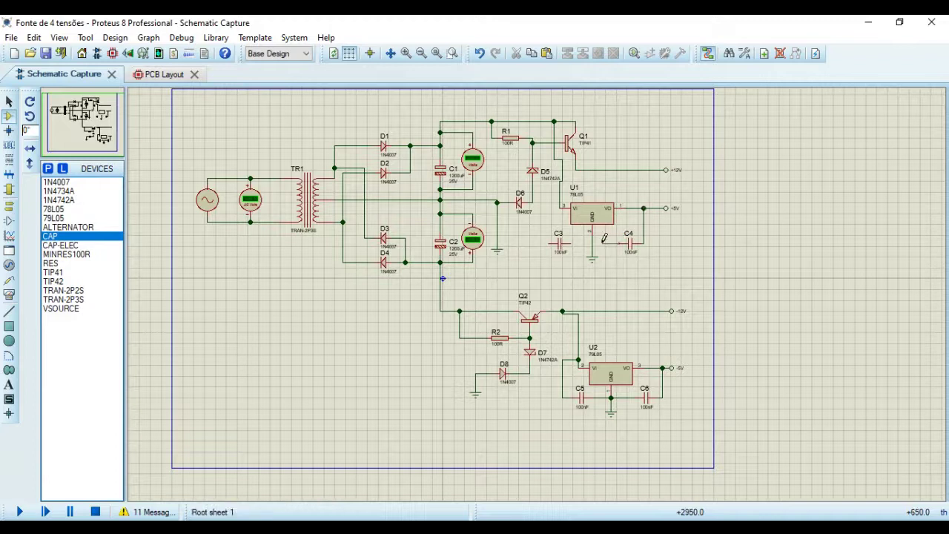
left_click(550, 240)
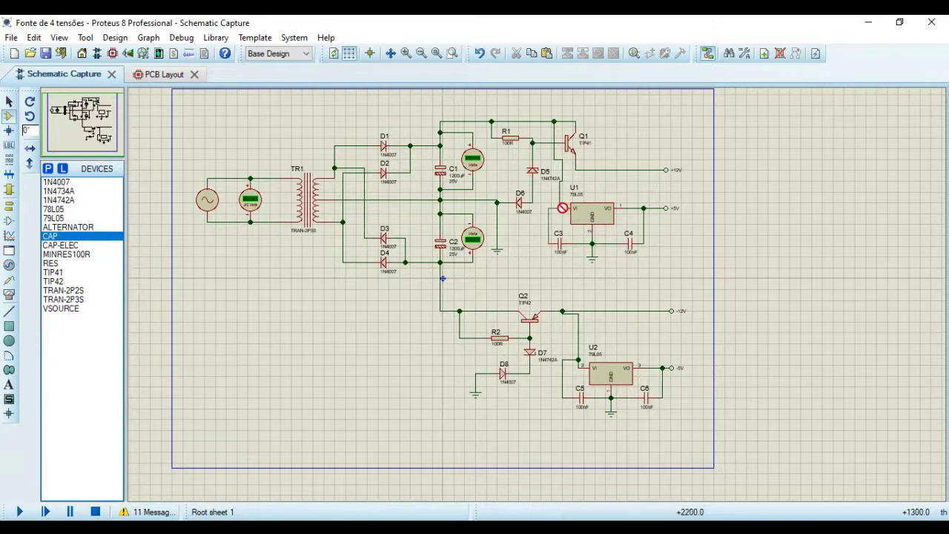
left_click(561, 194)
left_click(591, 256)
left_click(46, 54)
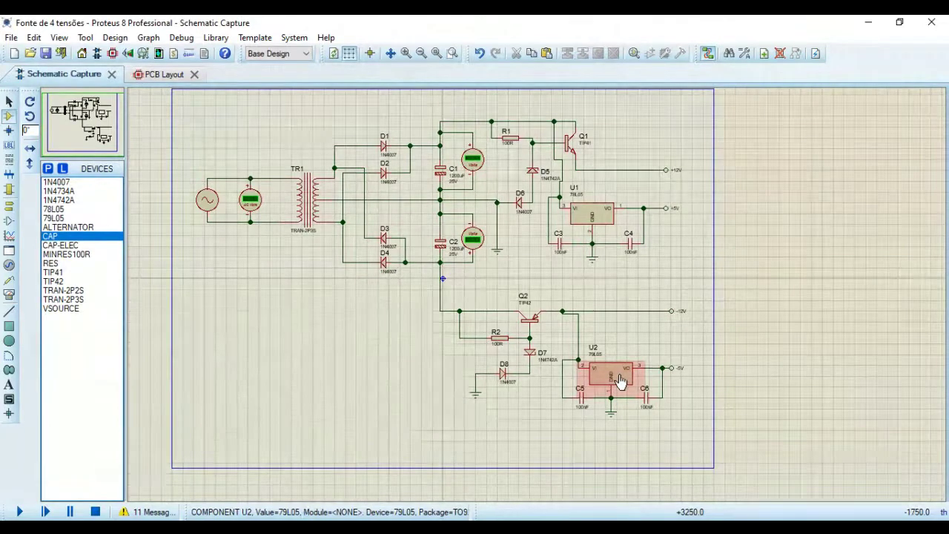
Exclude the 78L05 regulator U1 from simulation.
right_click(585, 220)
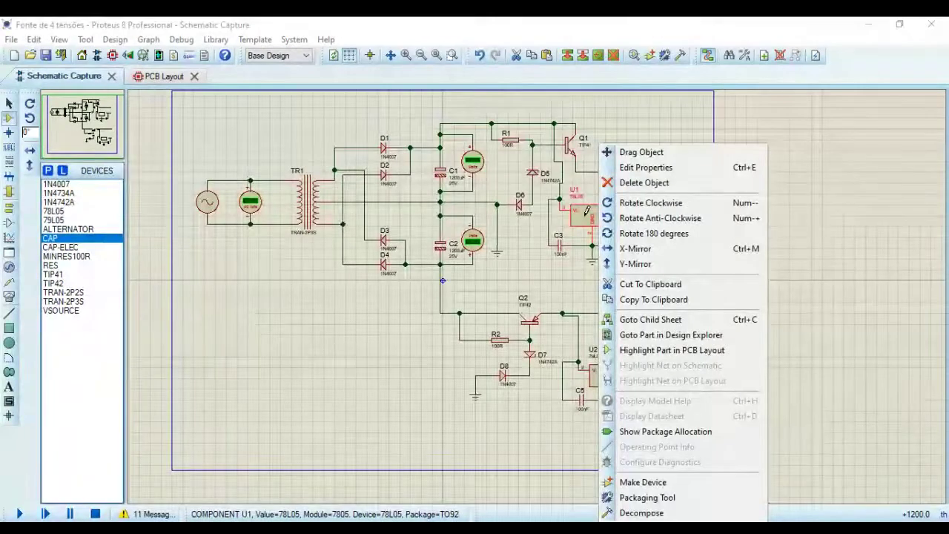
left_click(614, 167)
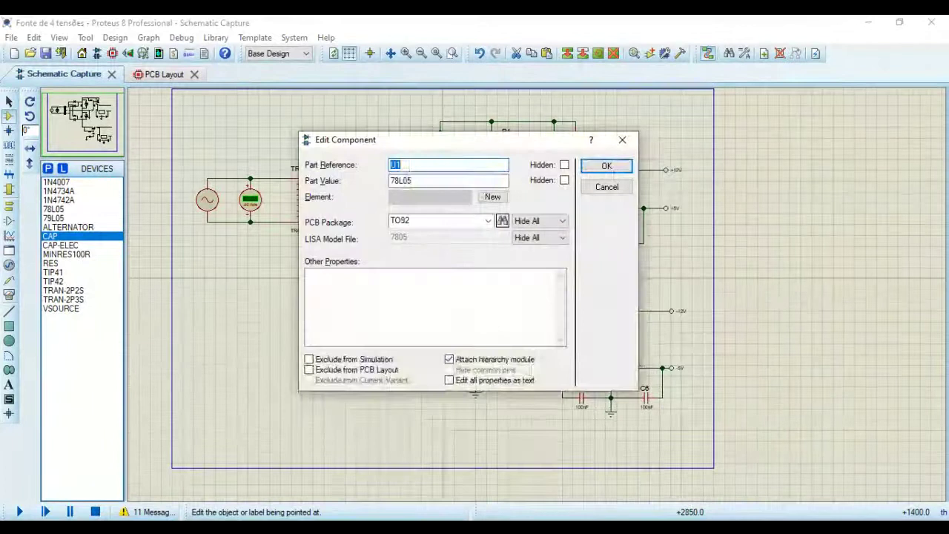
left_click(309, 359)
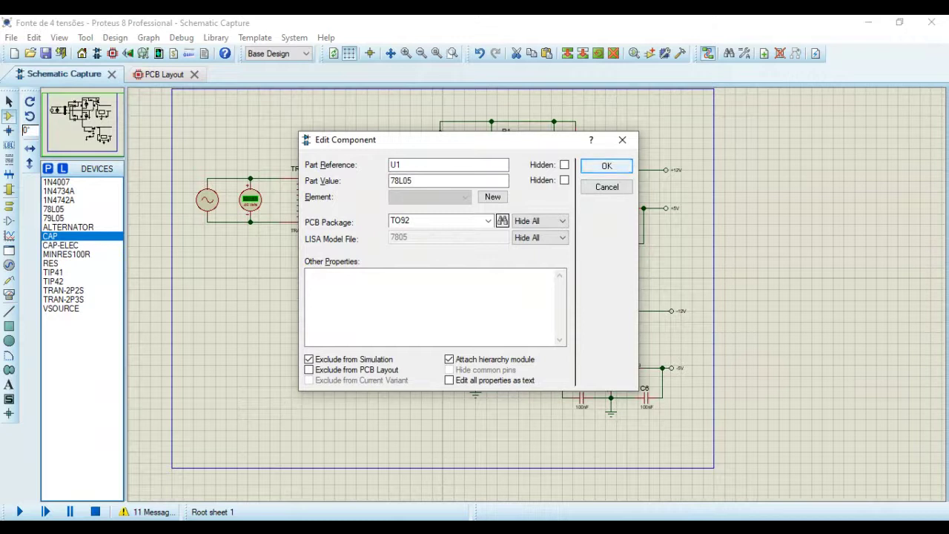
left_click(606, 165)
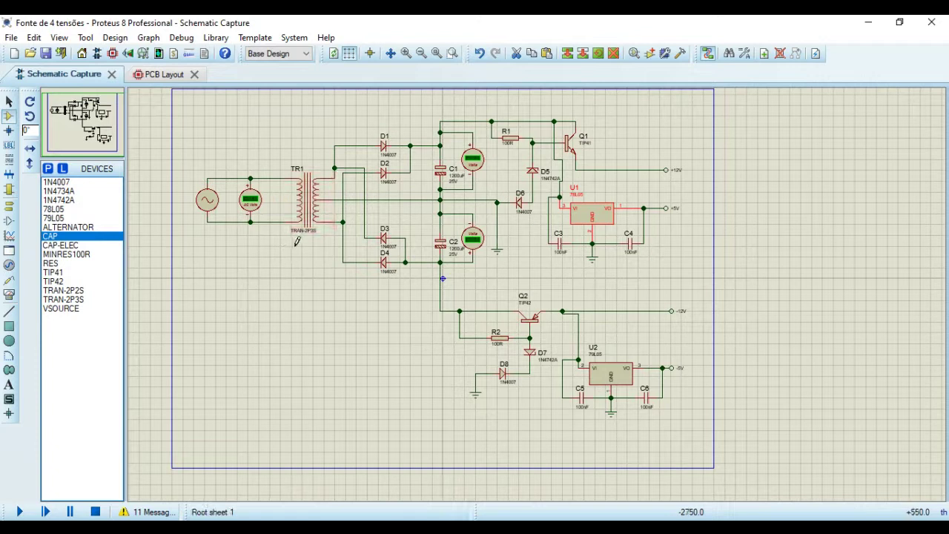
Exclude the transformer TR1 from the PCB layout.
right_click(310, 207)
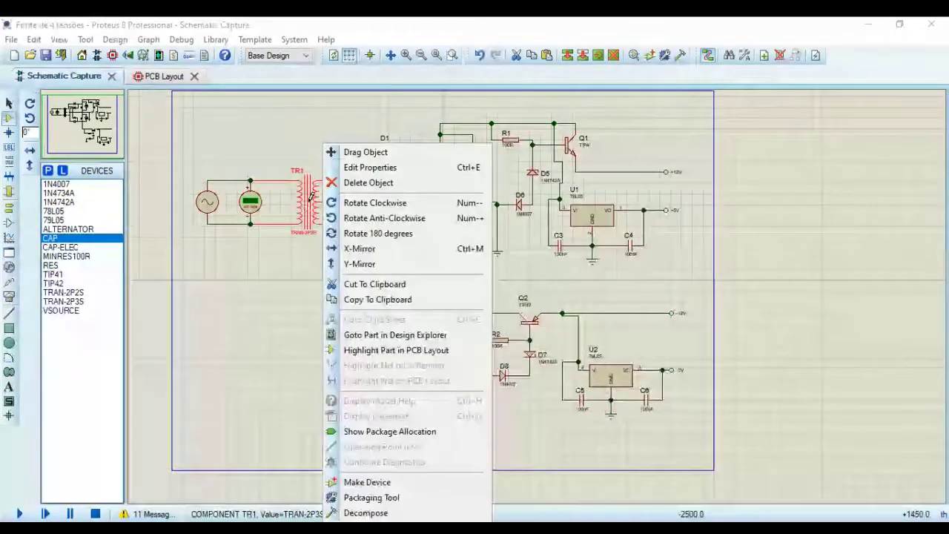
left_click(369, 167)
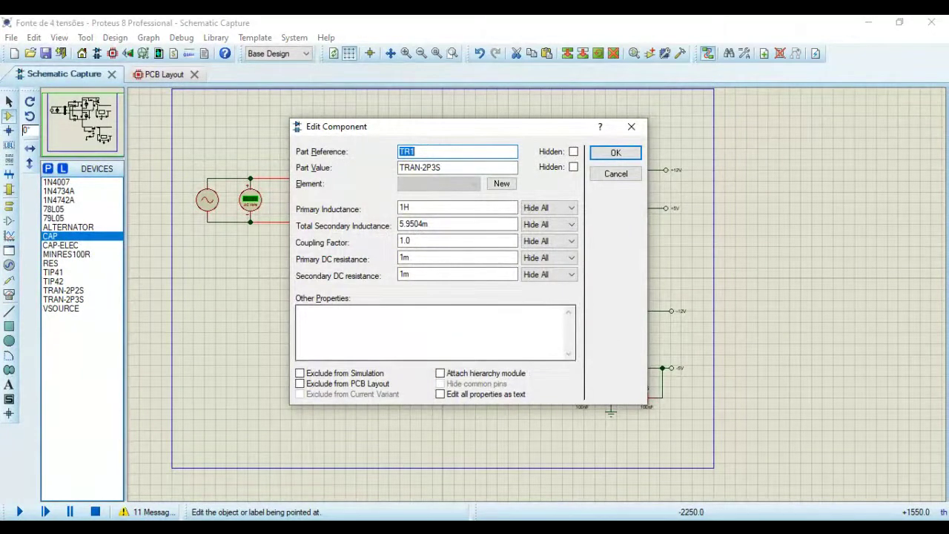
left_click(299, 383)
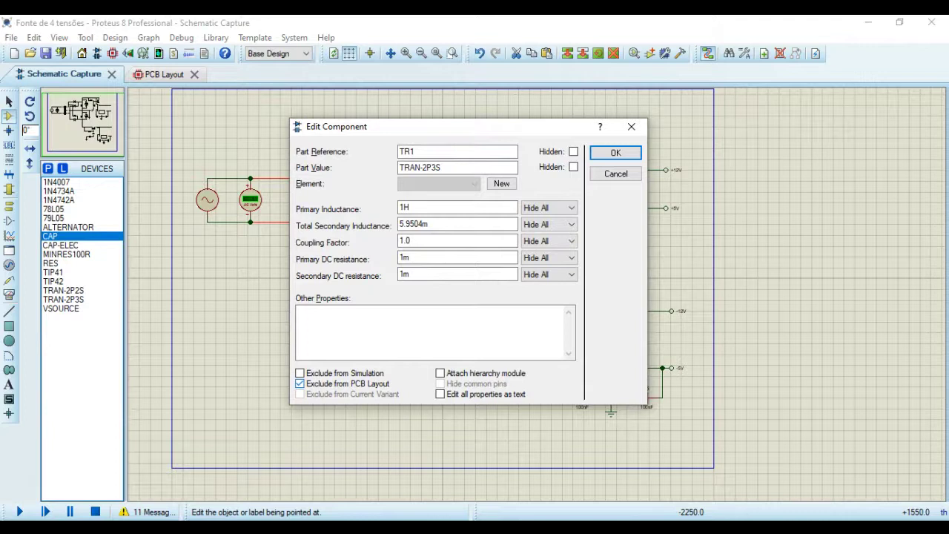
left_click(609, 151)
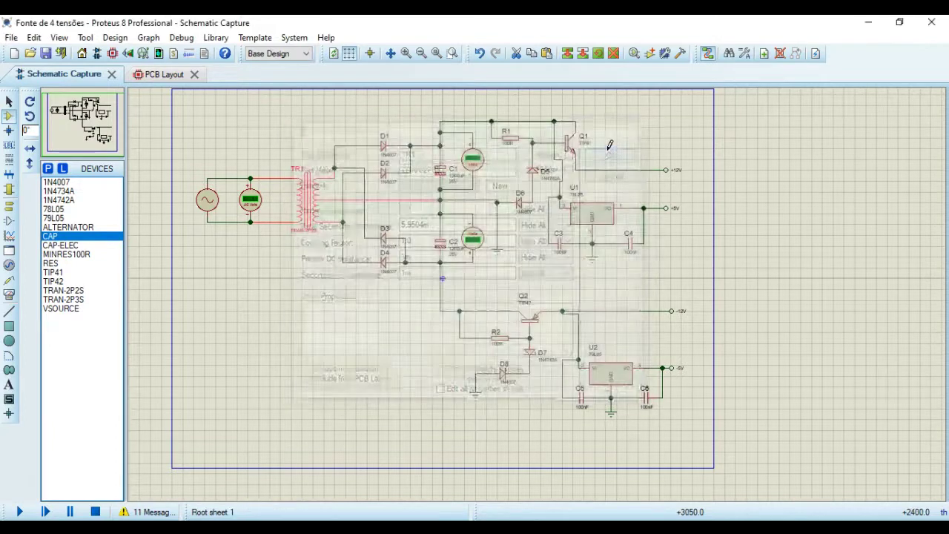
left_click(269, 306)
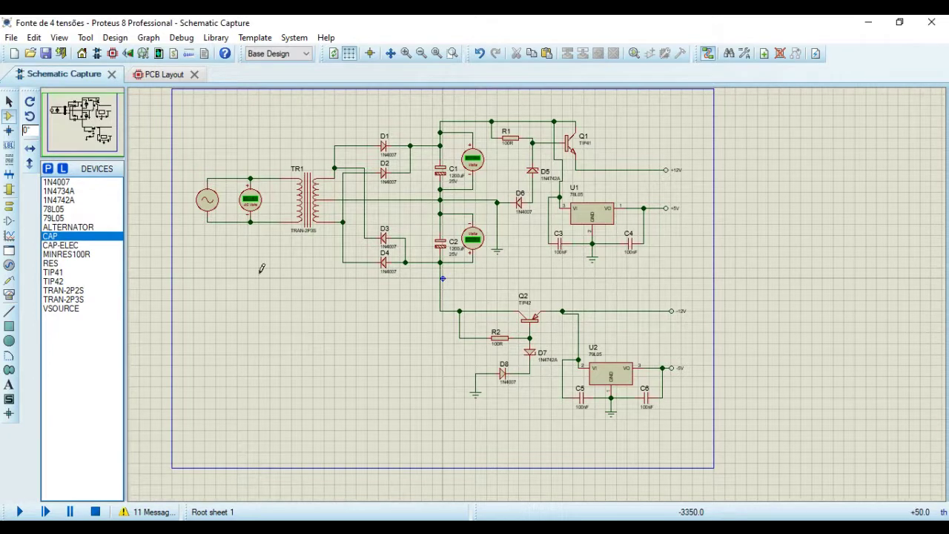
Check the AC source's simulation and PCB layout exclusion settings in its properties.
right_click(213, 208)
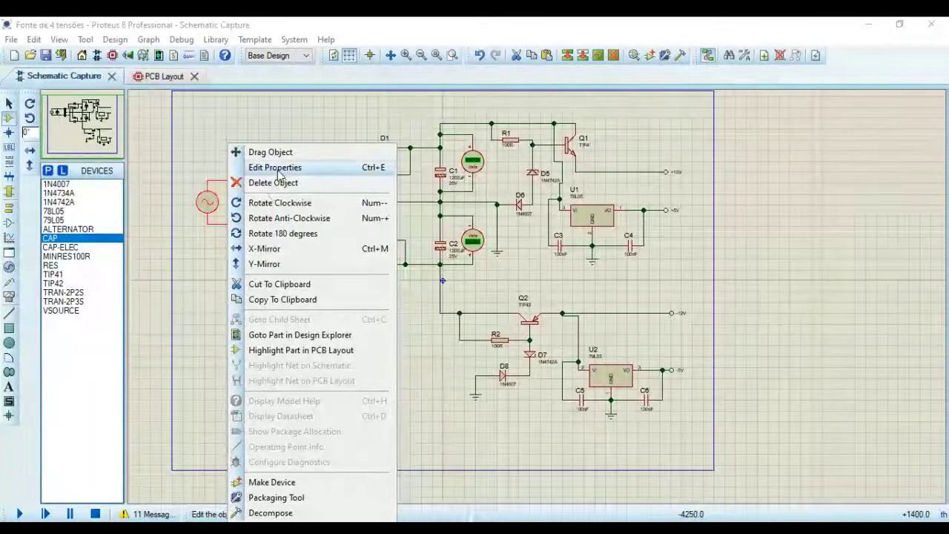
left_click(277, 169)
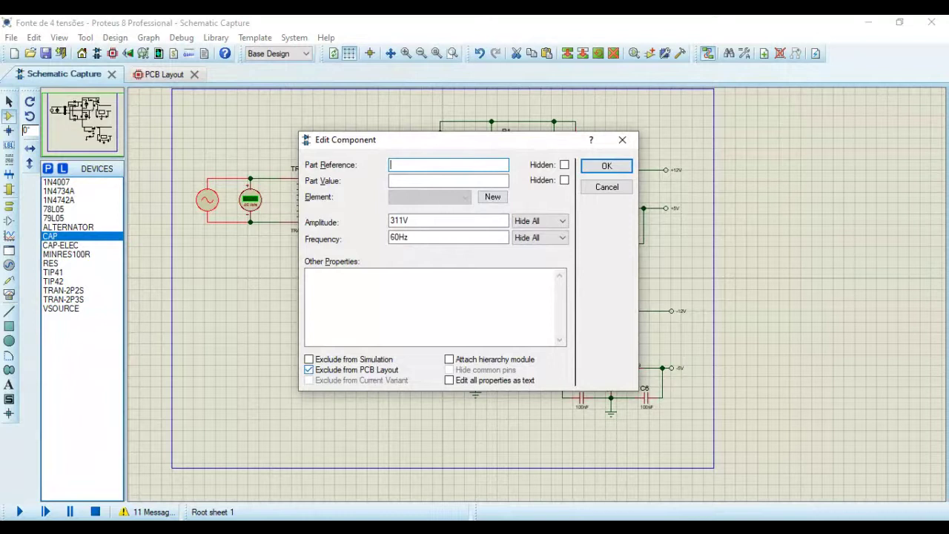
left_click(593, 160)
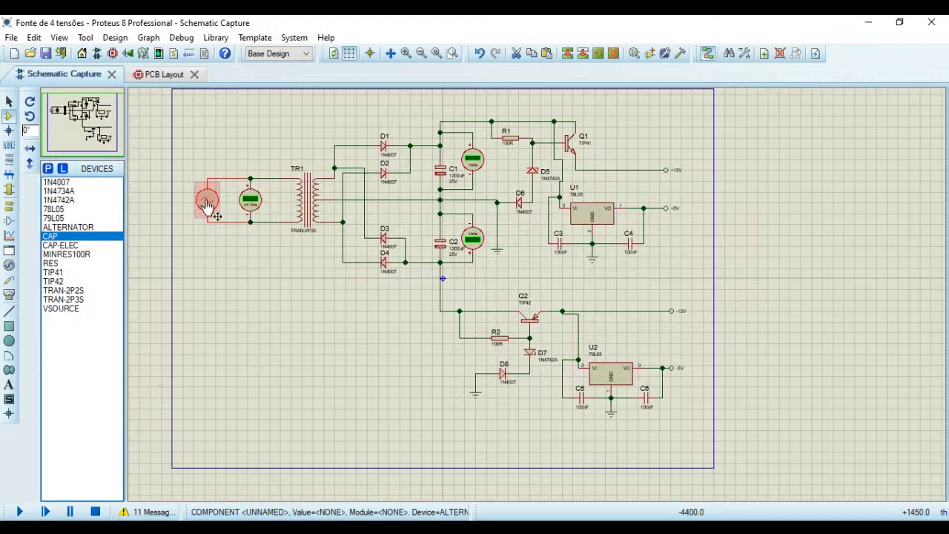
left_click(209, 241)
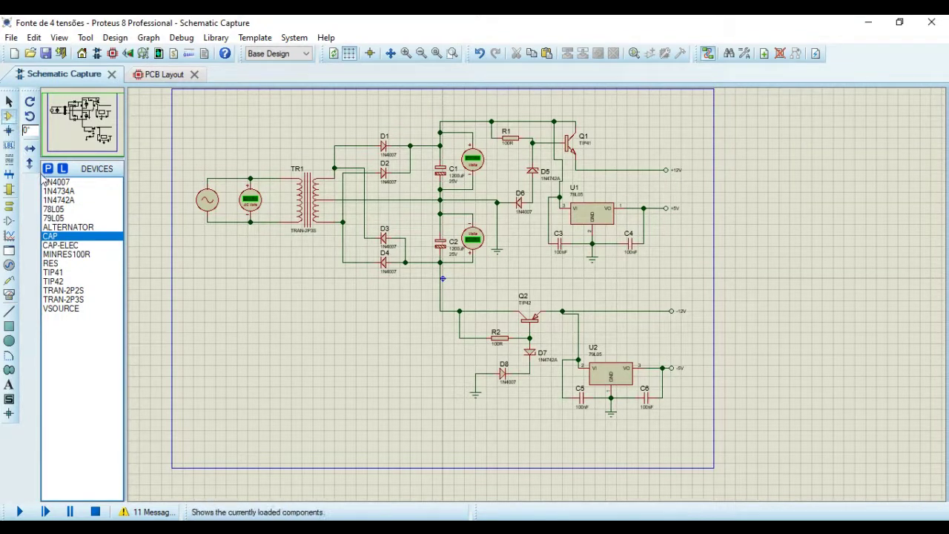
Place a default terminal above TR1 and wire it to the upper secondary line feeding D1.
left_click(10, 207)
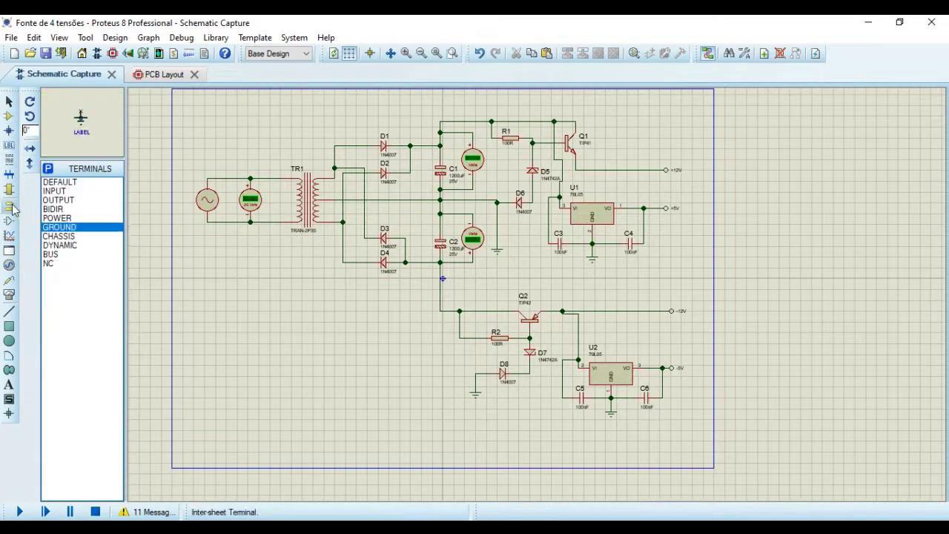
left_click(57, 183)
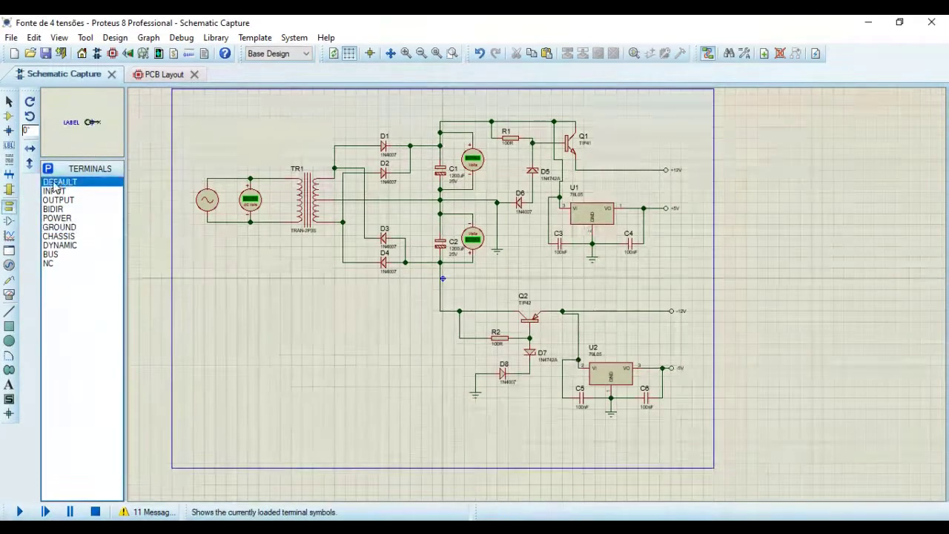
left_click(310, 133)
left_click(334, 146)
Label the terminal above TR1 as ac1.
right_click(310, 133)
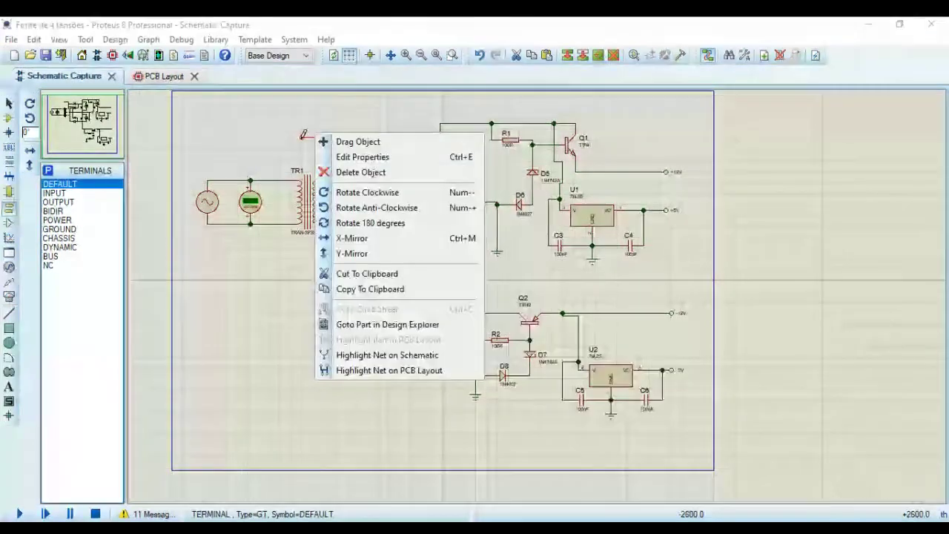
left_click(361, 158)
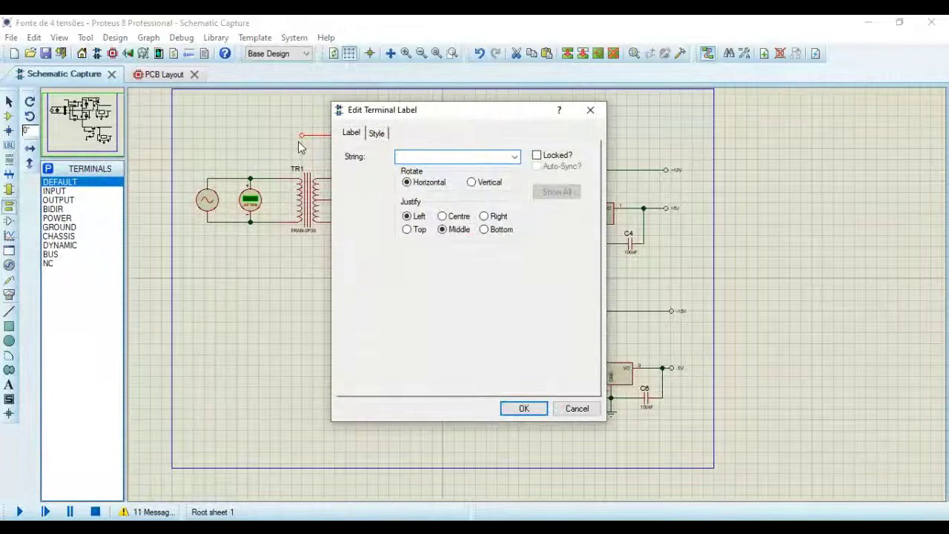
type("ac1")
left_click(523, 409)
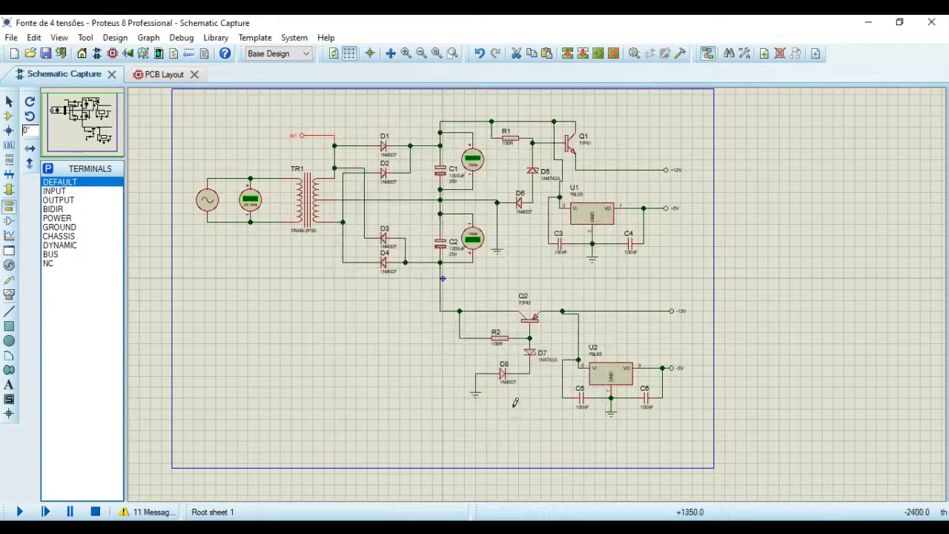
Place a second default terminal below TR1 and wire it to the lower secondary line at D4.
left_click(311, 278)
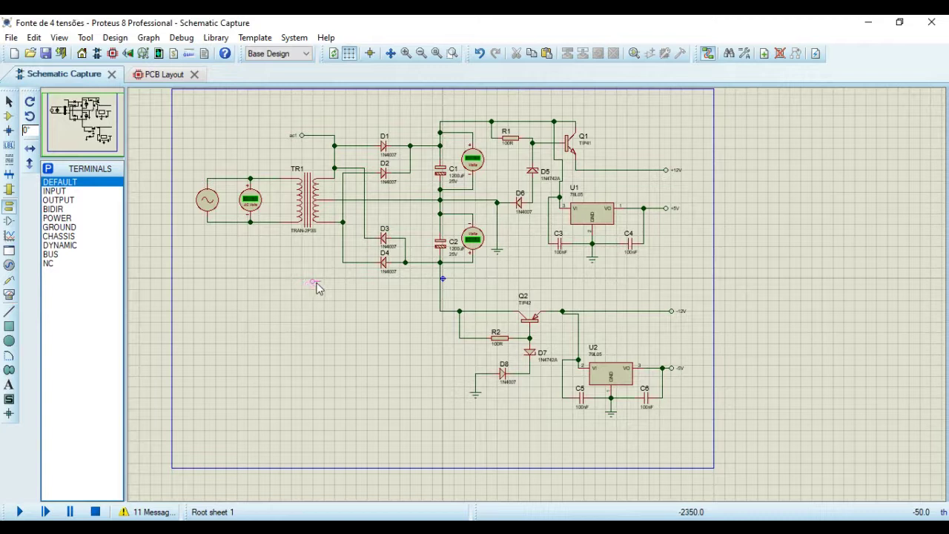
left_click(311, 284)
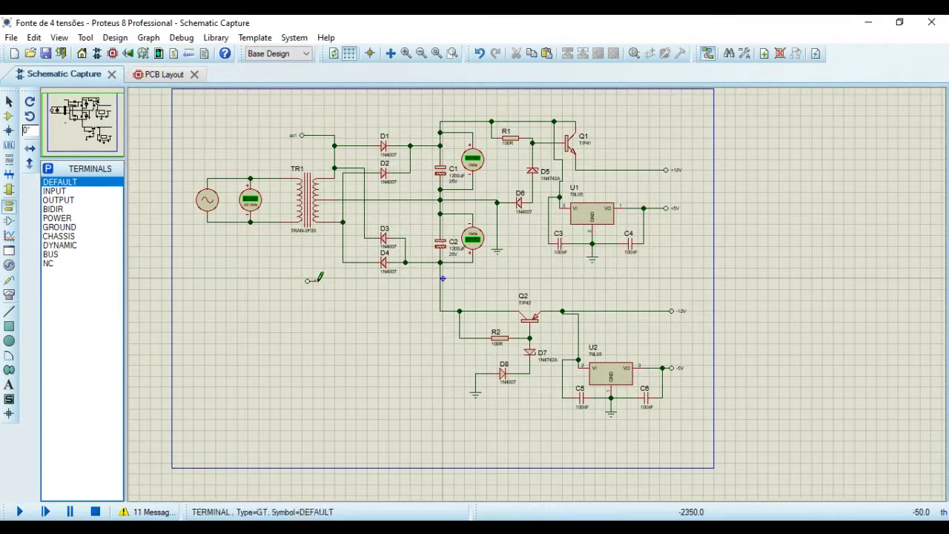
left_click(317, 281)
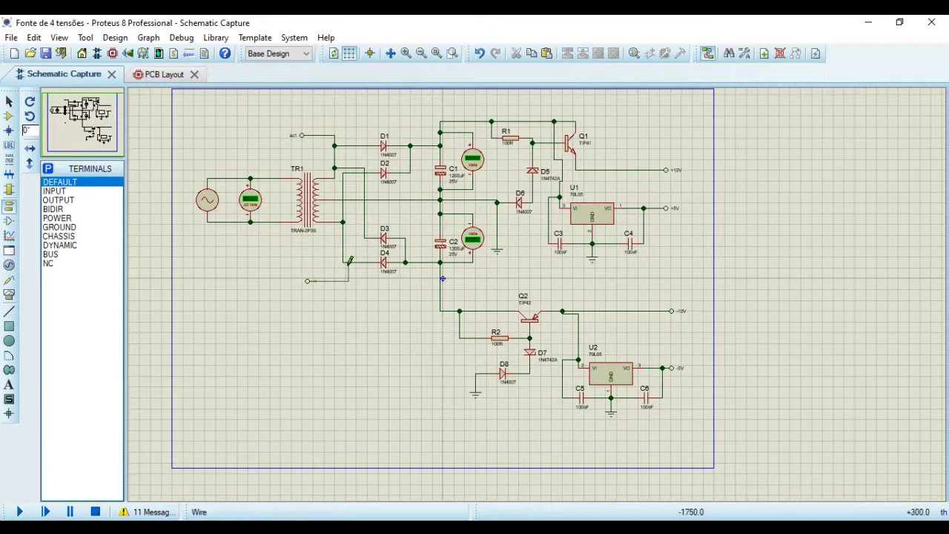
left_click(343, 262)
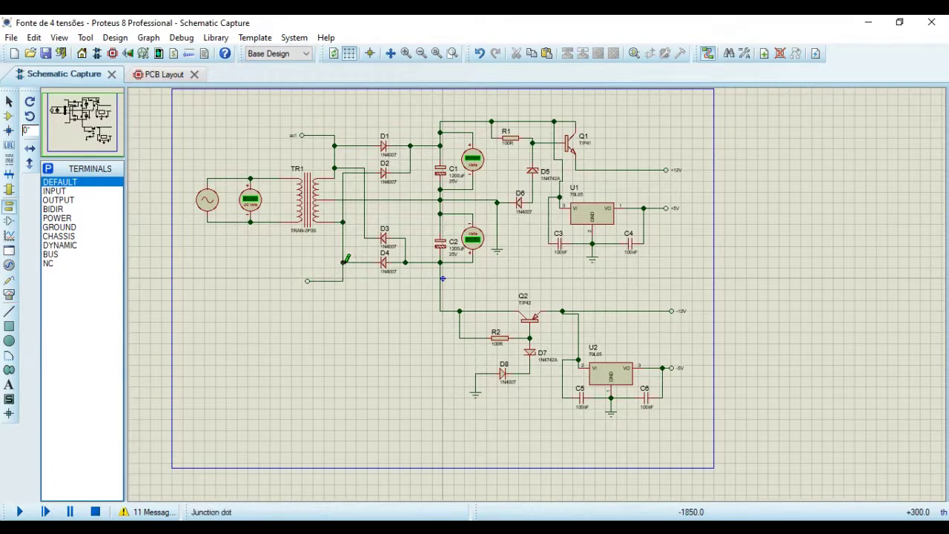
Label the terminal wired to D4's line as ac2.
right_click(310, 288)
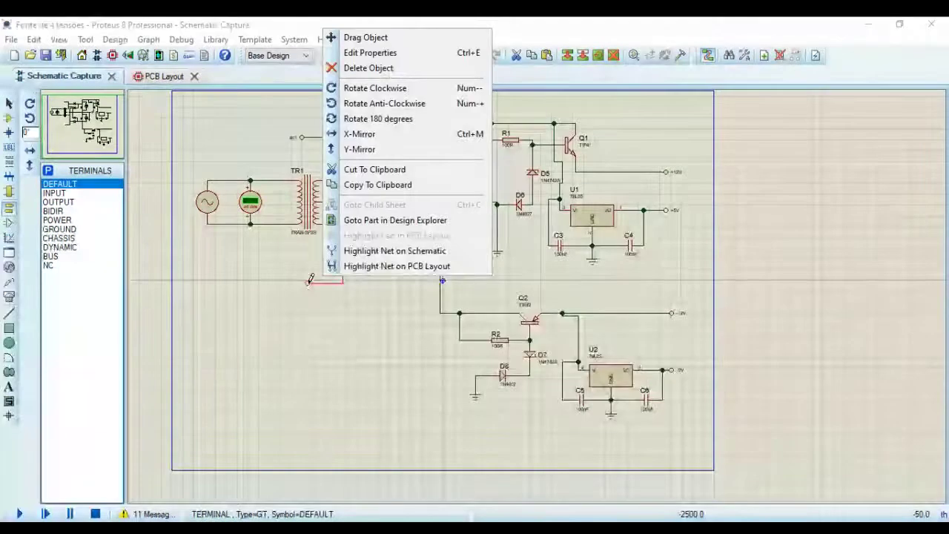
left_click(431, 56)
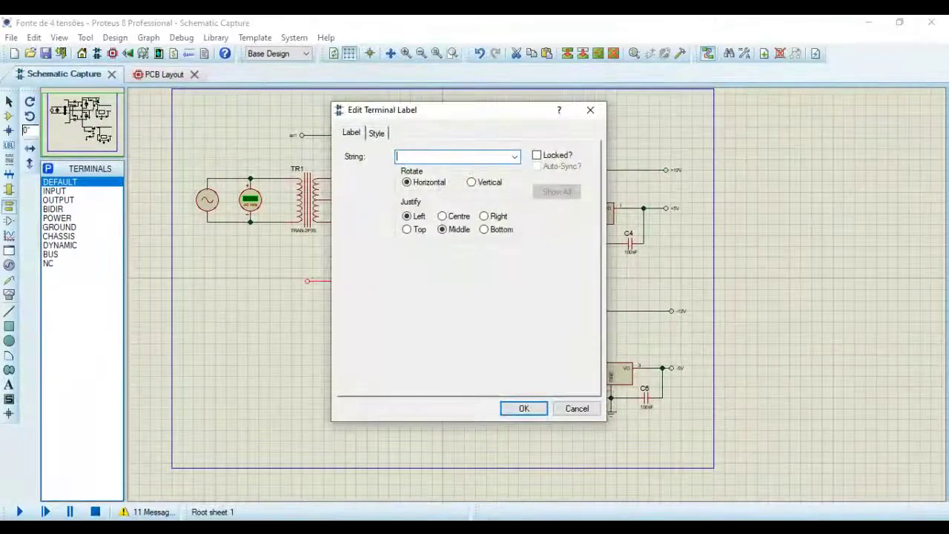
type("ac2")
left_click(523, 409)
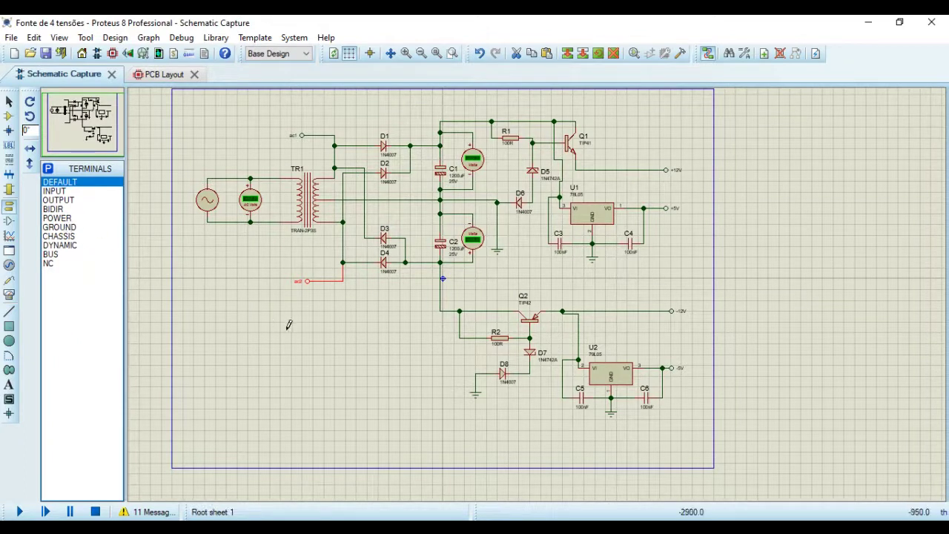
Place a third default terminal below ac2 with a ground symbol beside it, and wire the two together.
left_click(311, 324)
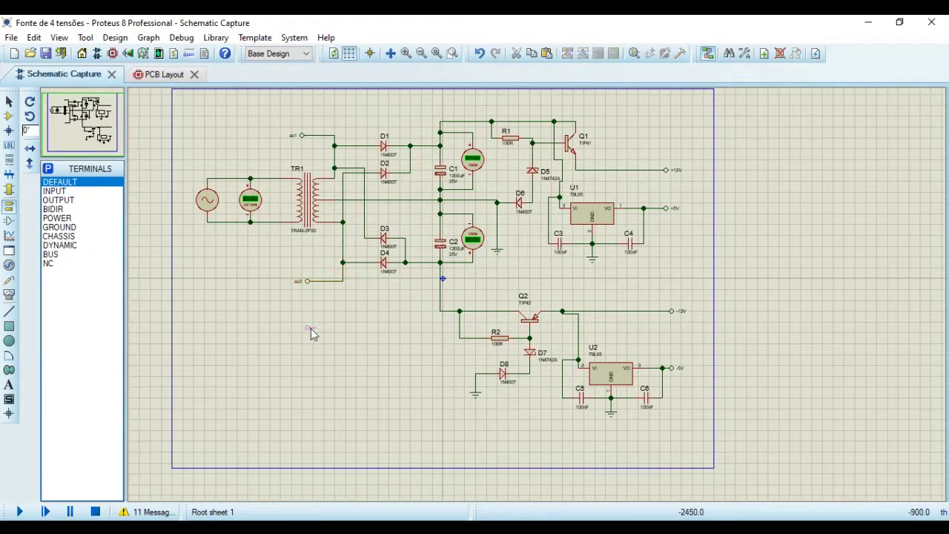
left_click(312, 332)
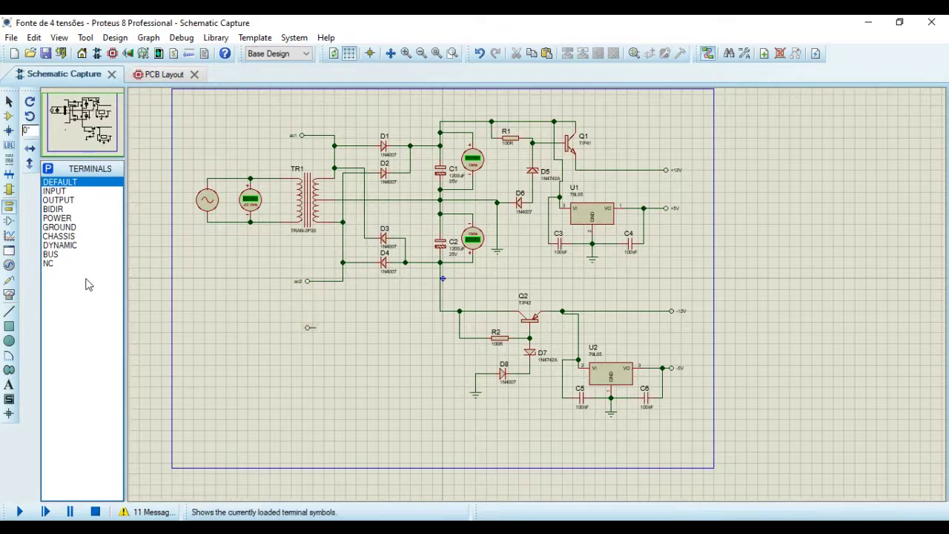
left_click(65, 228)
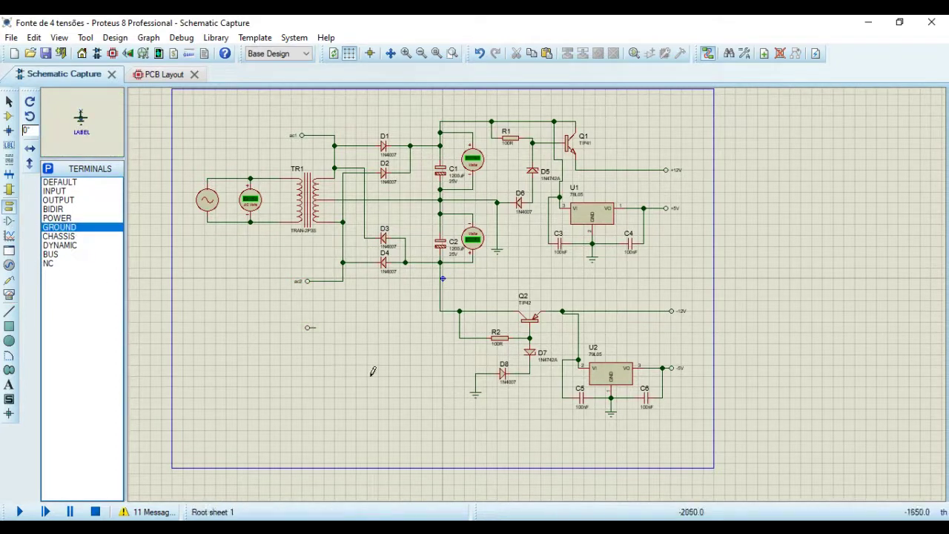
left_click(344, 347)
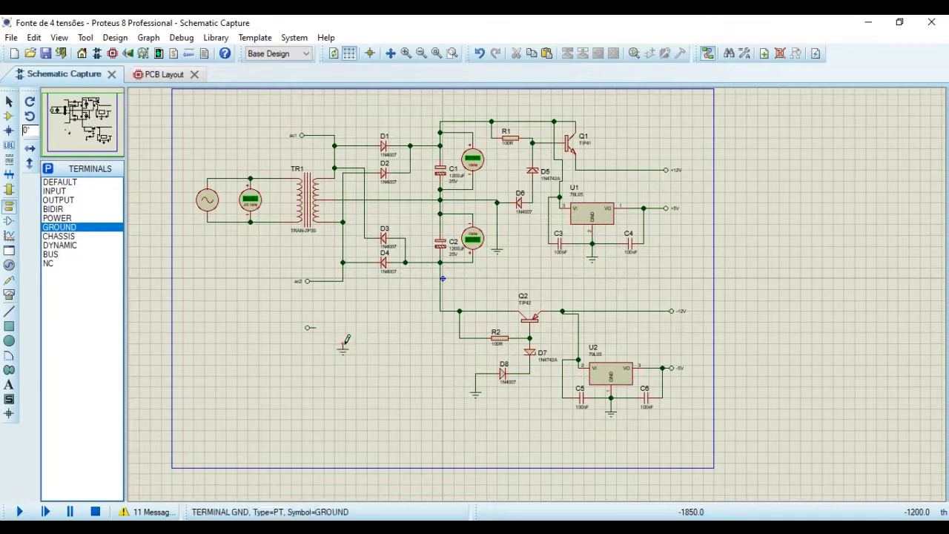
left_click(343, 344)
left_click(318, 326)
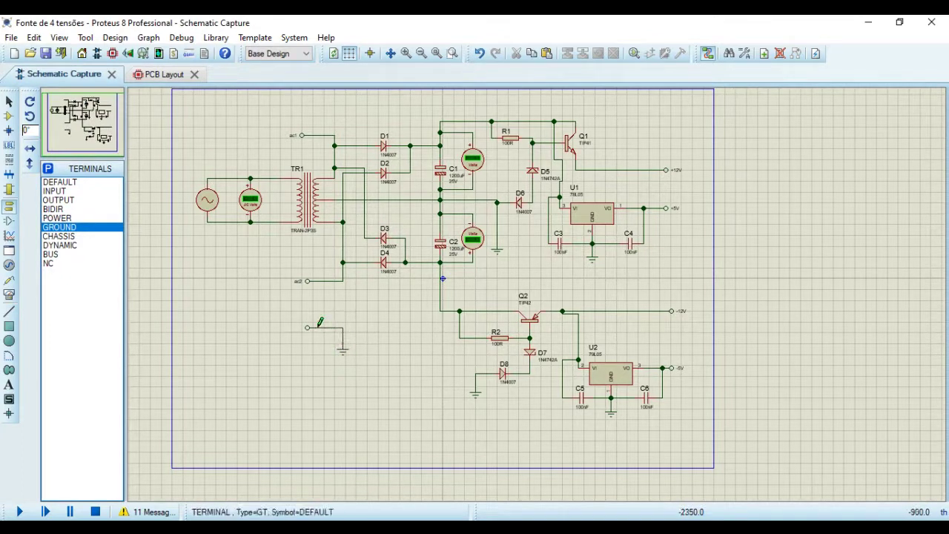
Label the grounded terminal below ac2 as ct.
left_click(307, 328)
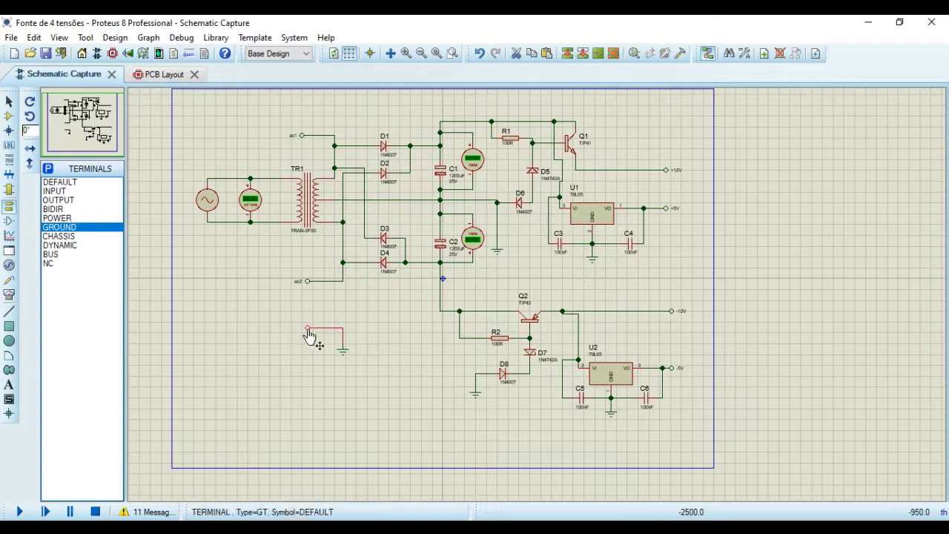
right_click(309, 330)
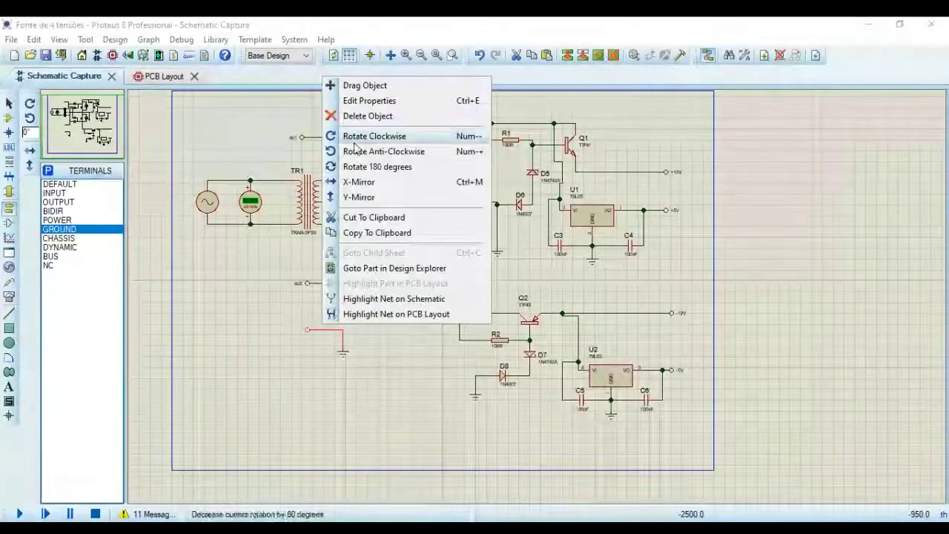
left_click(367, 100)
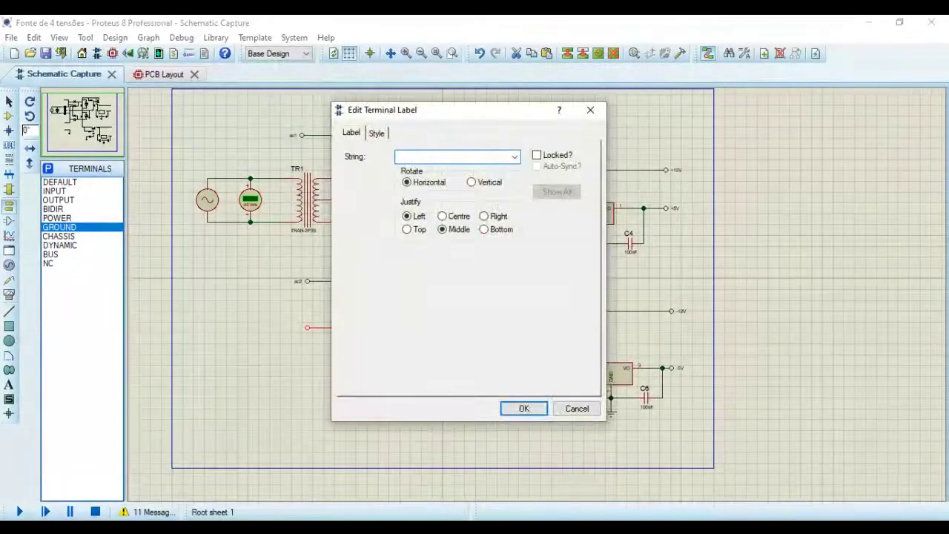
type("cf")
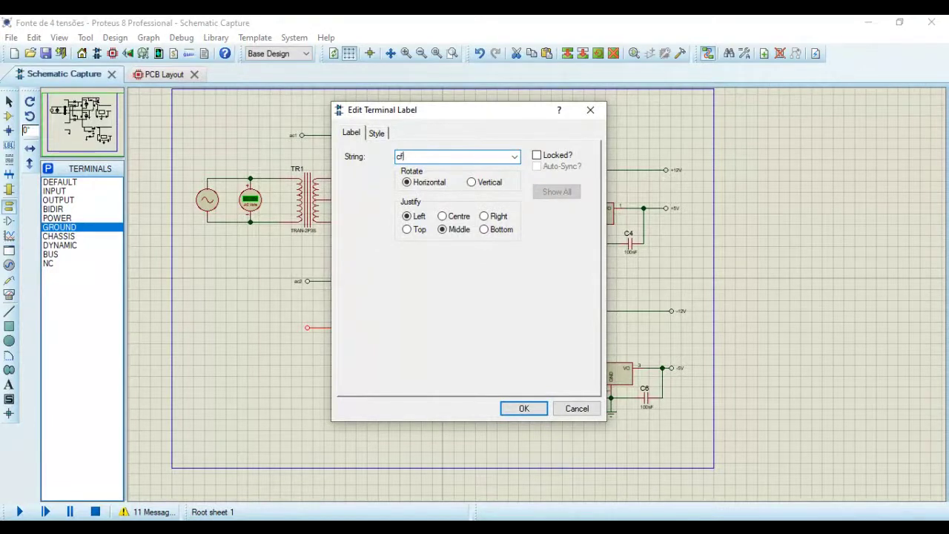
type("t")
left_click(524, 408)
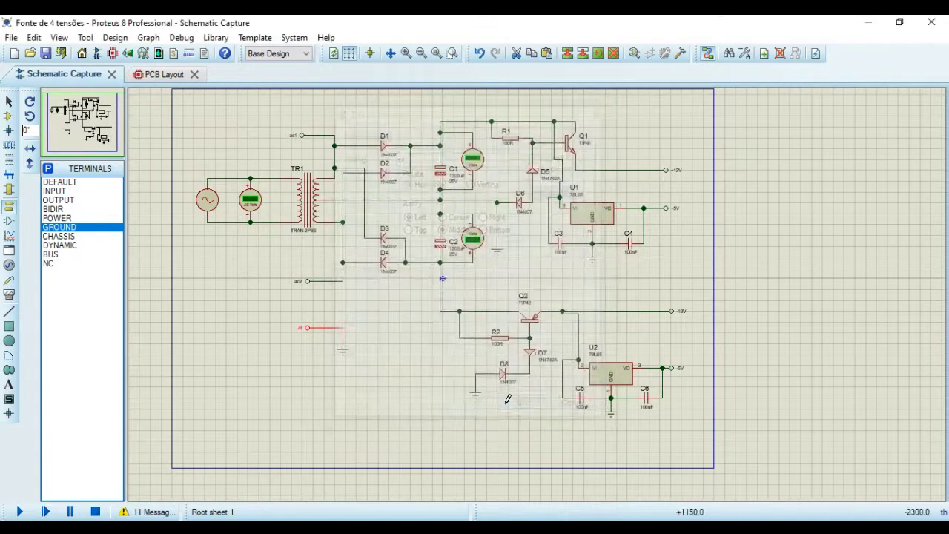
left_click(458, 387)
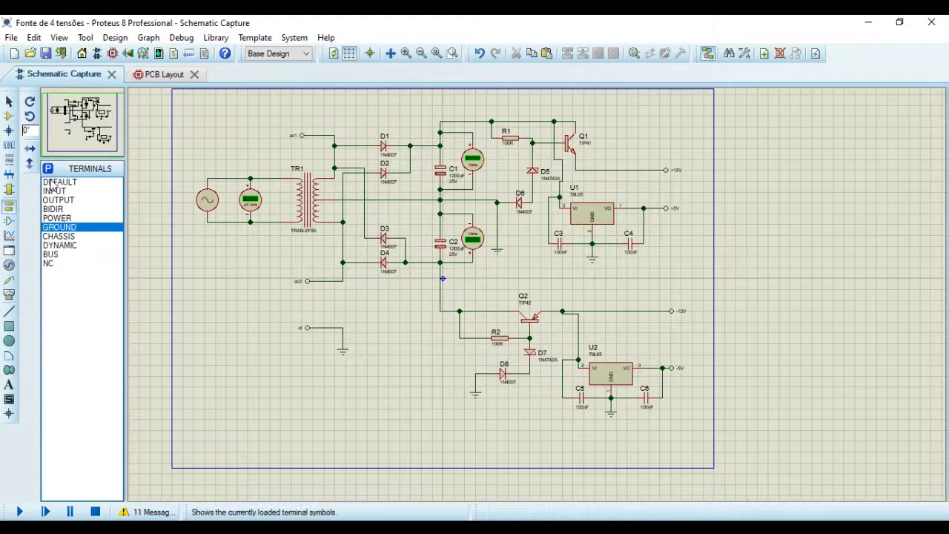
Find the CONN-SIL3 connector in the device library and pick it for placement.
left_click(9, 116)
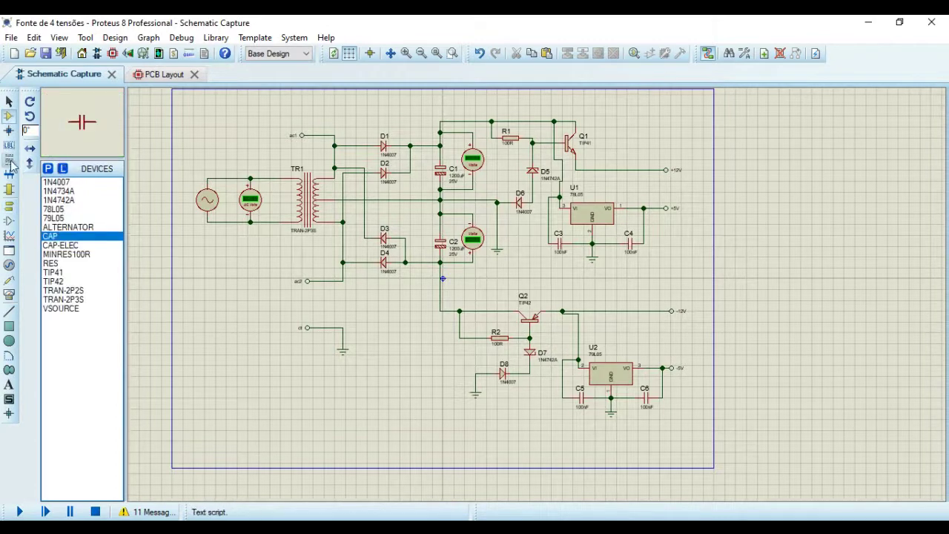
left_click(48, 169)
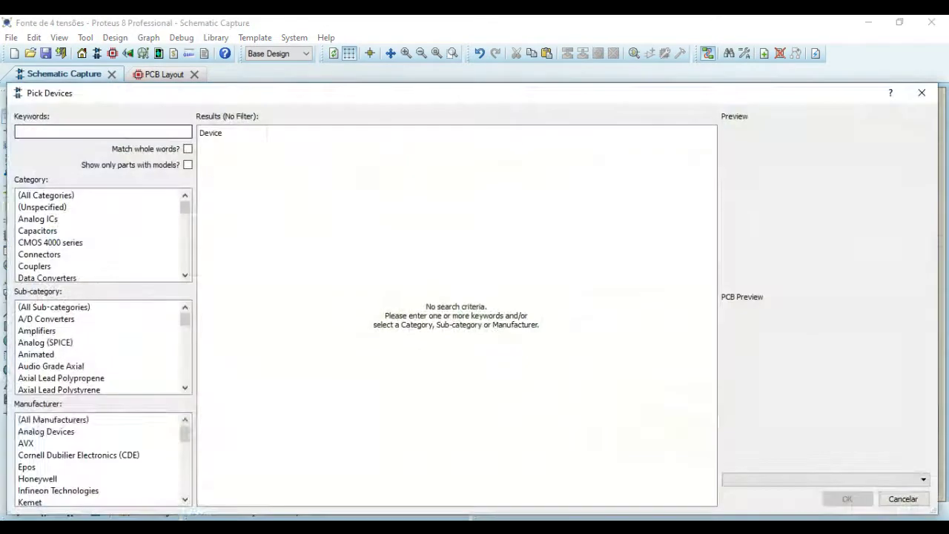
type("c")
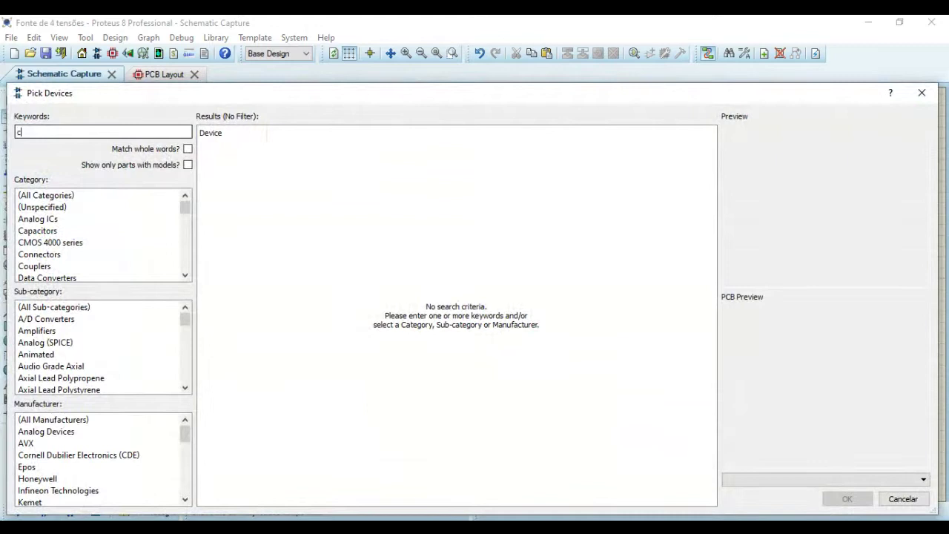
type("onn")
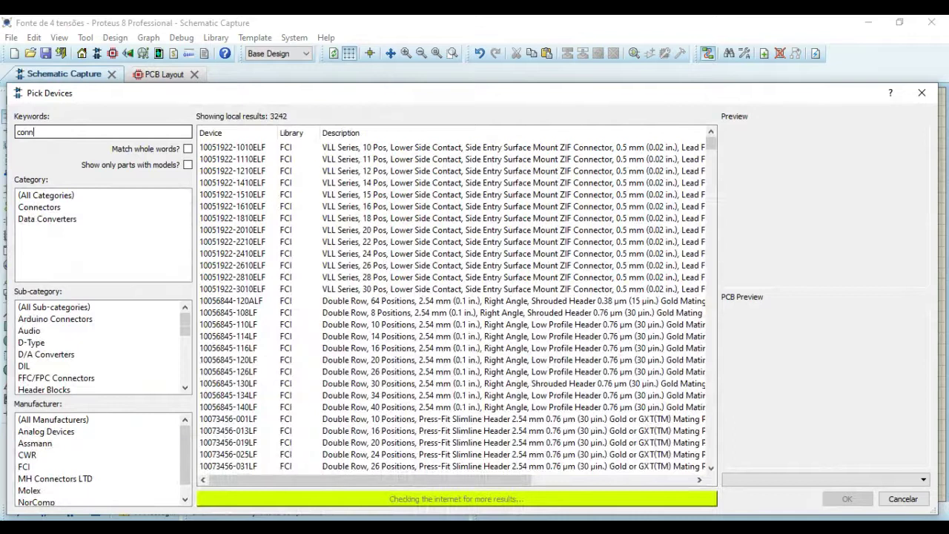
type("-")
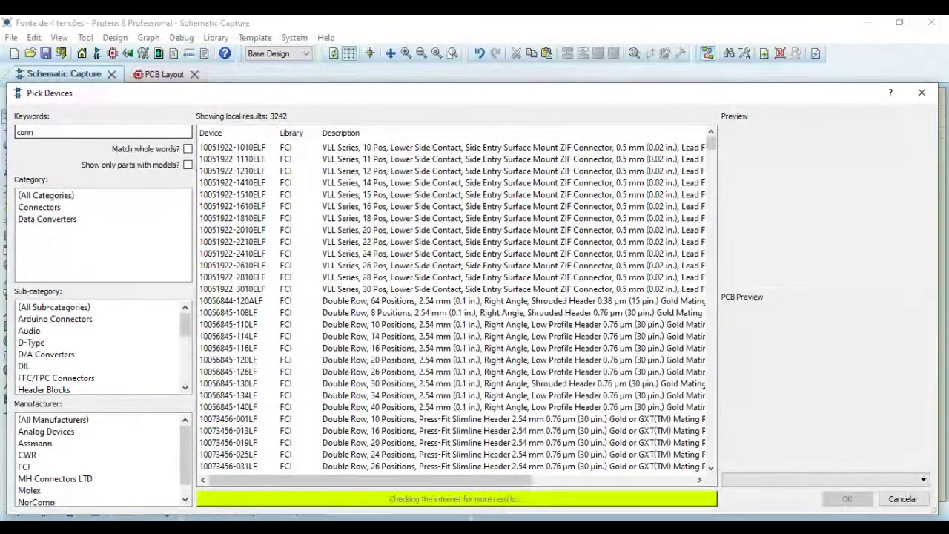
type("sil")
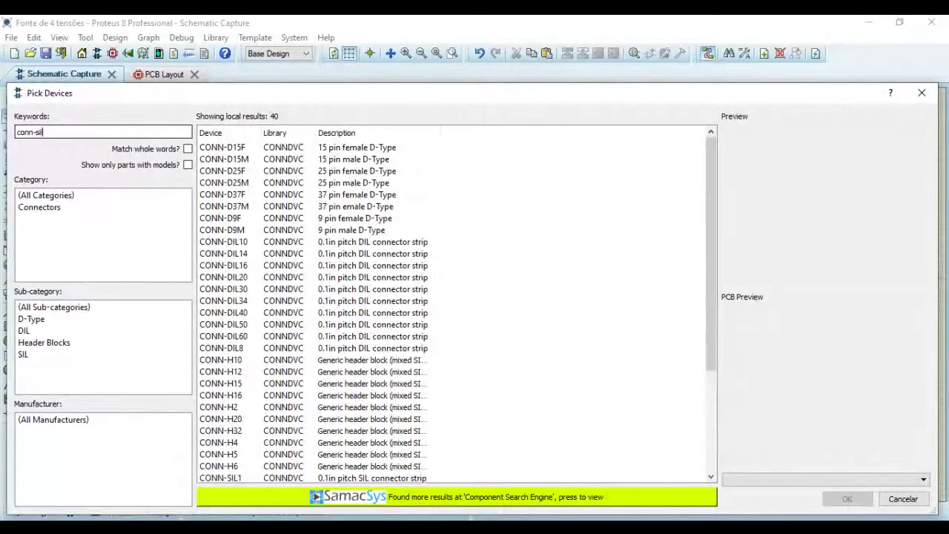
type("3")
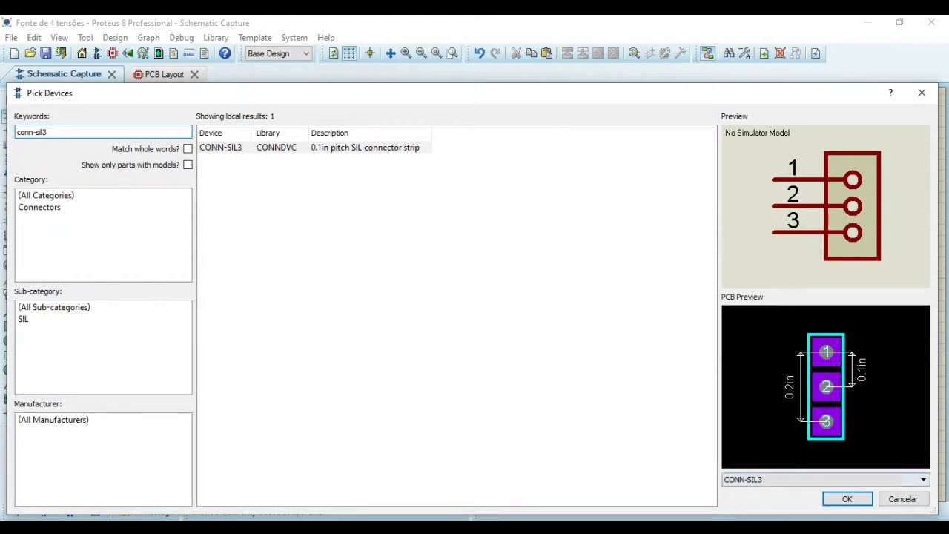
key("Return")
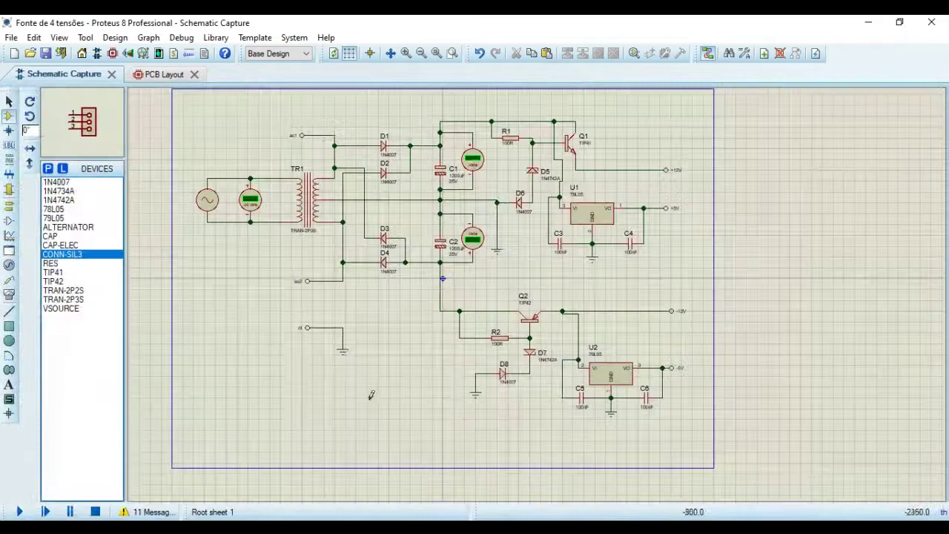
Place the CONN-SIL3 connector in the empty lower-left area of the sheet and mirror it horizontally so its pins face the circuit.
left_click(225, 331)
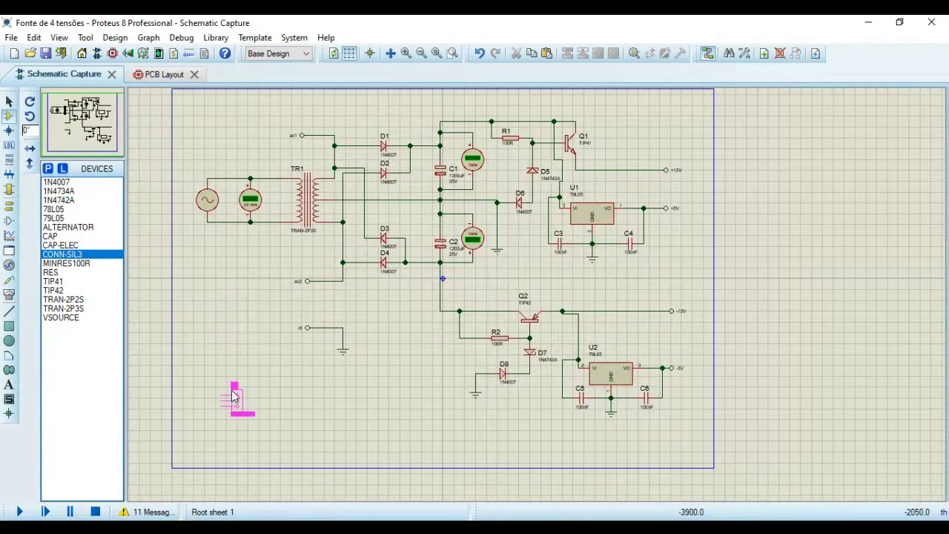
left_click(233, 399)
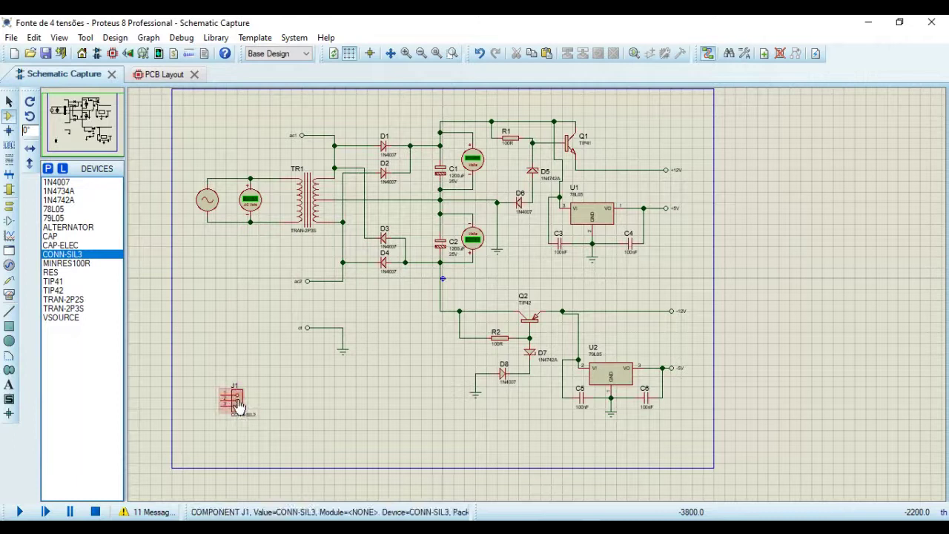
right_click(237, 406)
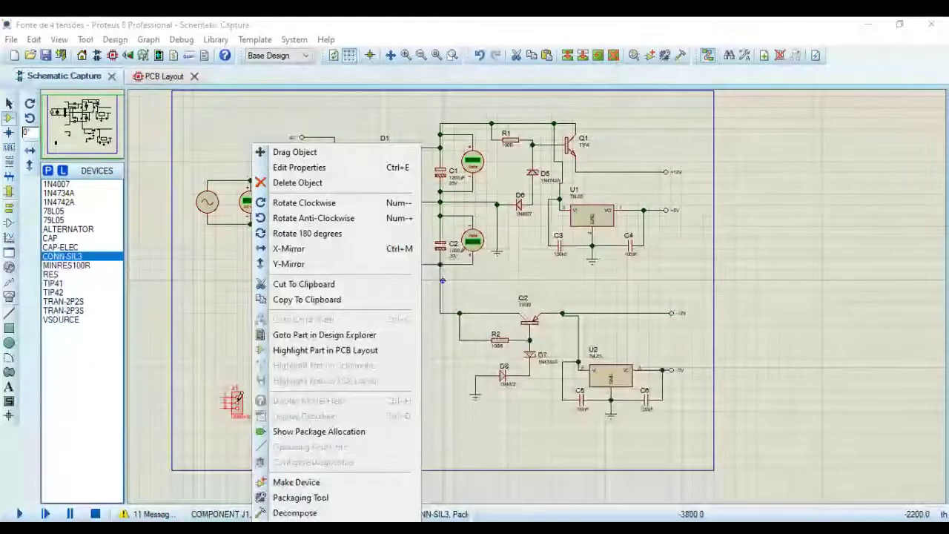
left_click(288, 249)
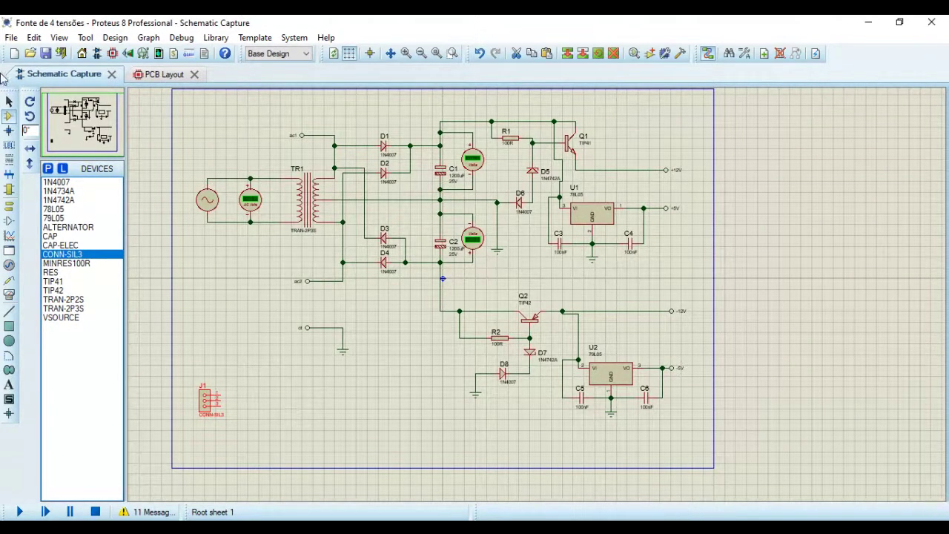
left_click(8, 100)
left_click(292, 435)
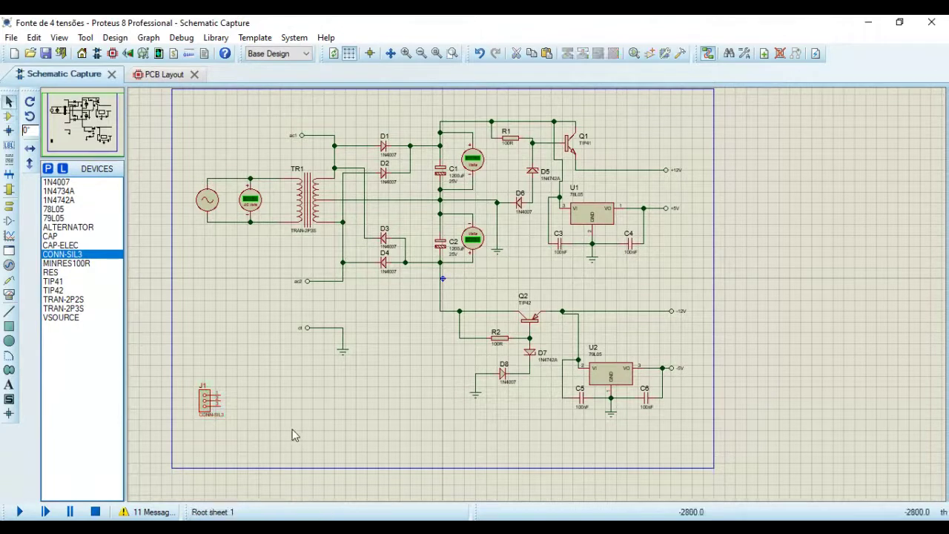
Place a horizontally mirrored copy of the ac1 terminal beside connector J1 and wire it to pin 1.
left_click(312, 143)
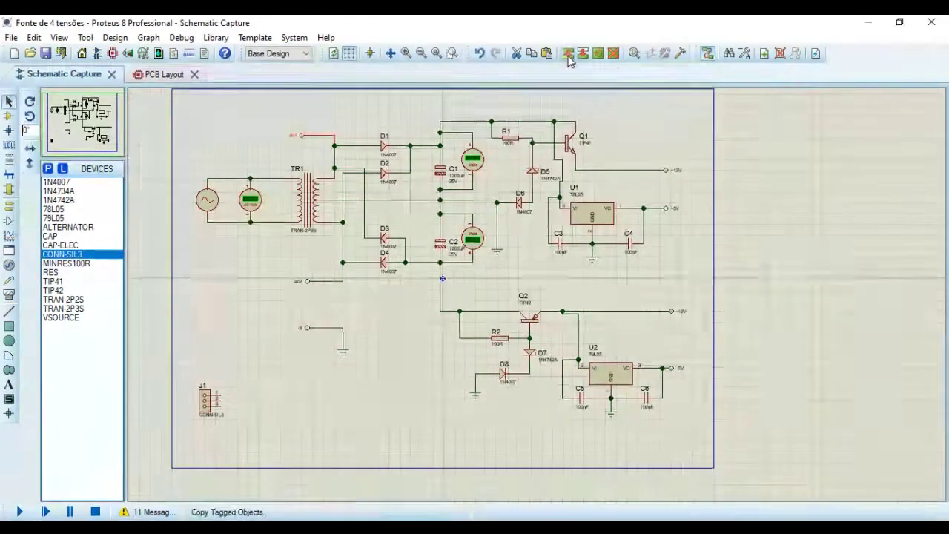
left_click(569, 56)
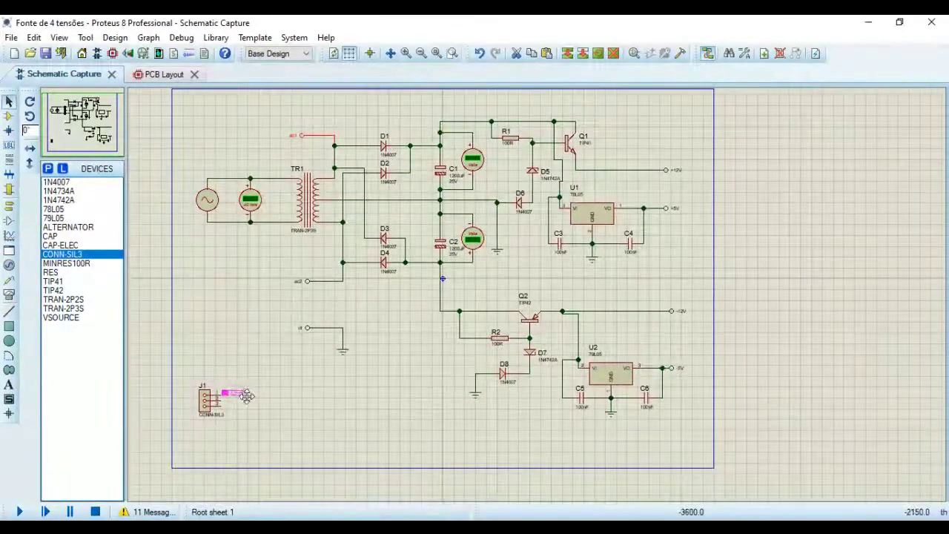
left_click(251, 398)
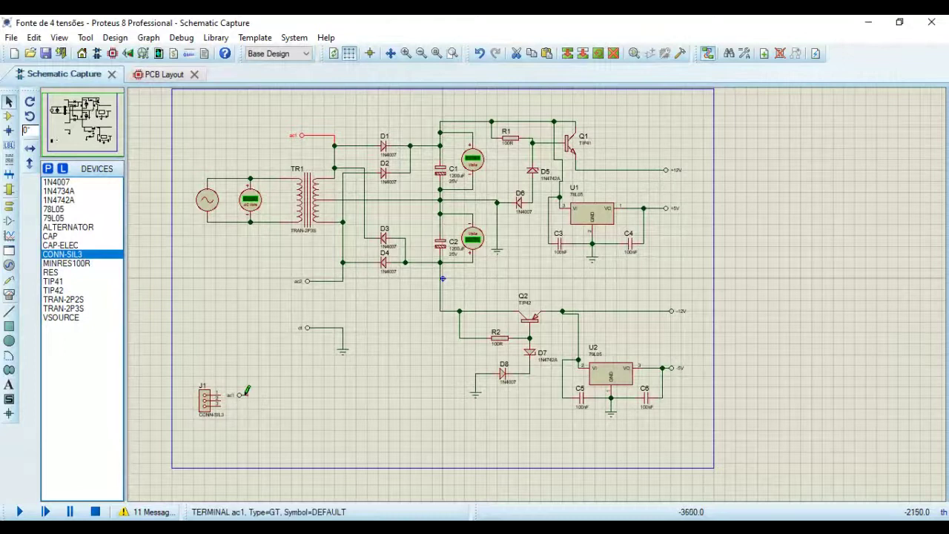
scroll(239, 400, "up", 2)
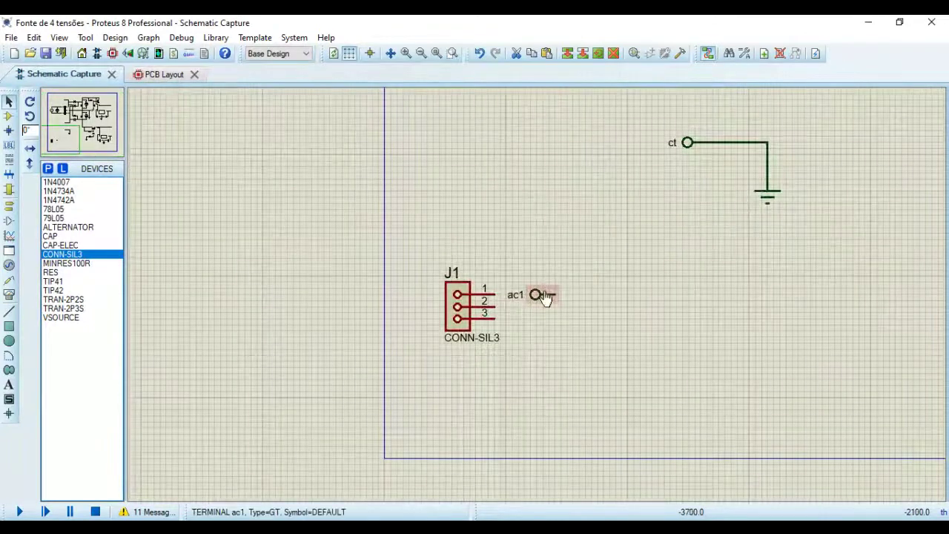
right_click(541, 296)
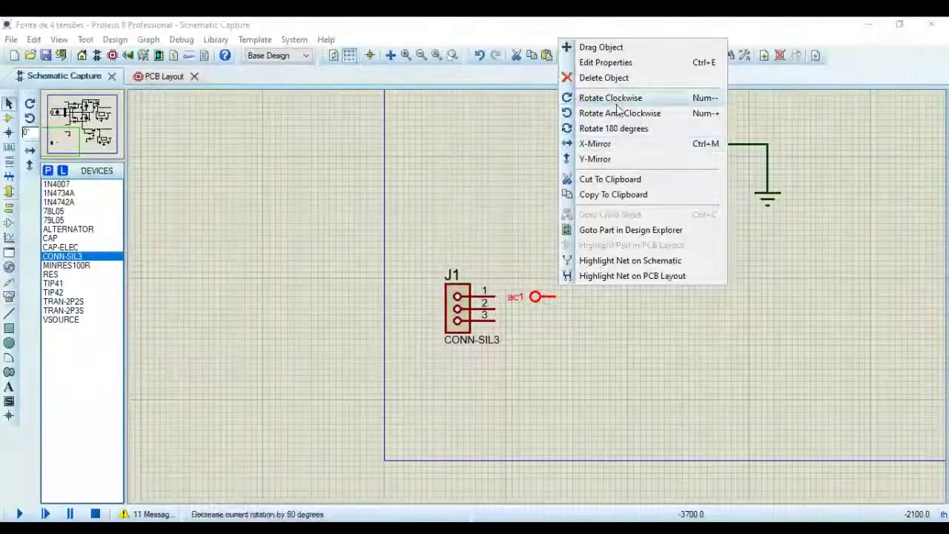
left_click(612, 144)
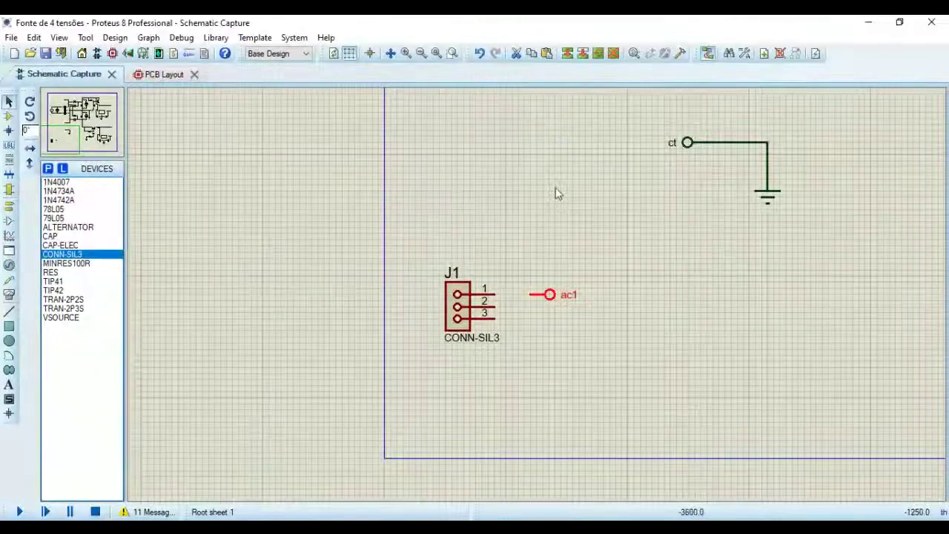
left_click(553, 215)
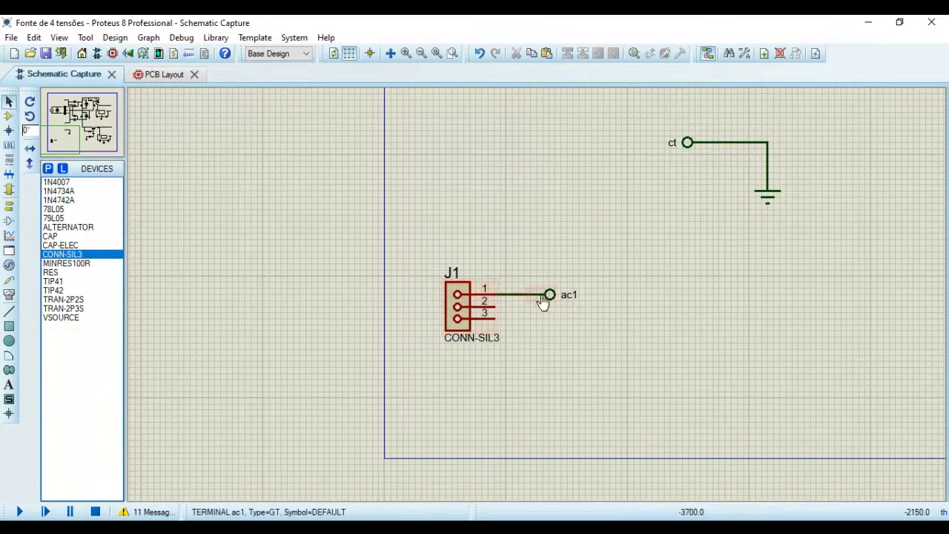
scroll(552, 298, "up", 1)
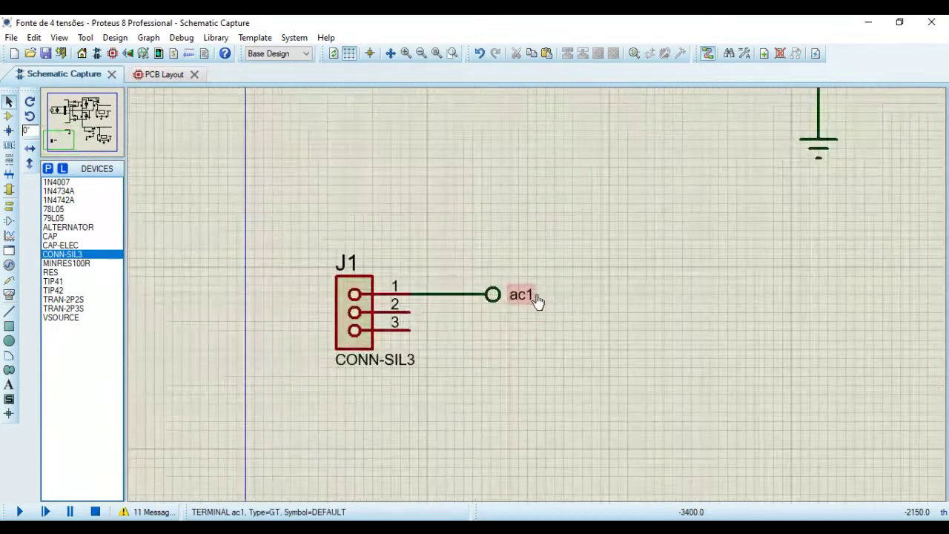
Copy the ac2 terminal to a spot below J1's ac1 terminal and mirror the copy horizontally.
scroll(536, 300, "down", 2)
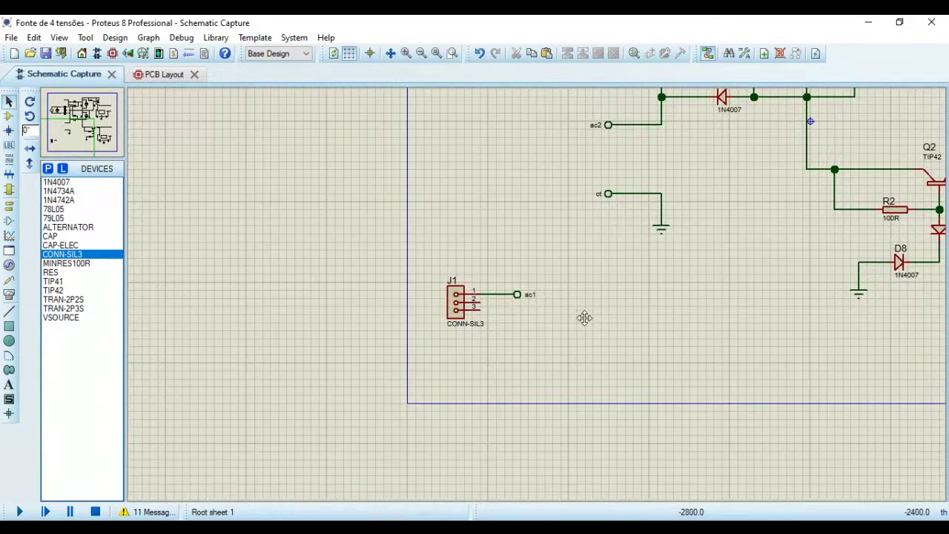
left_click_drag(585, 317, 511, 501)
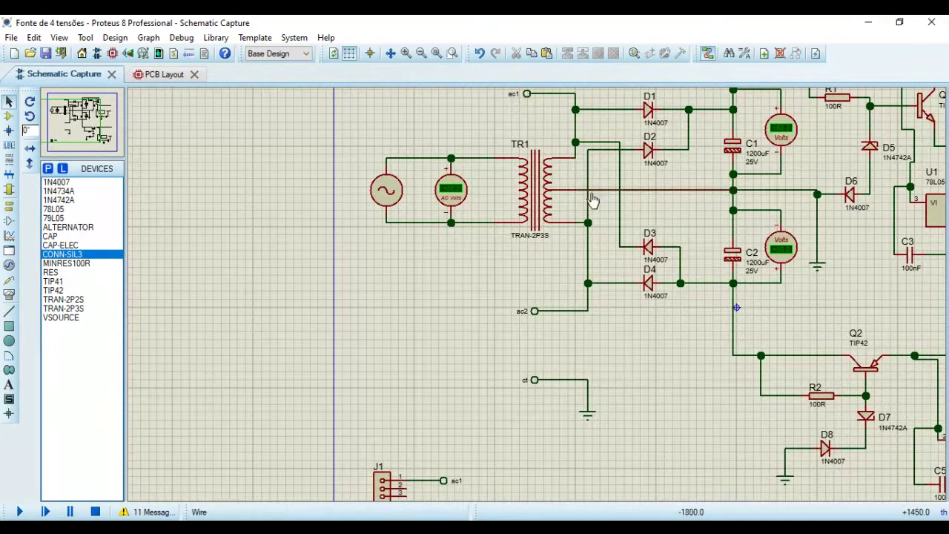
left_click(535, 314)
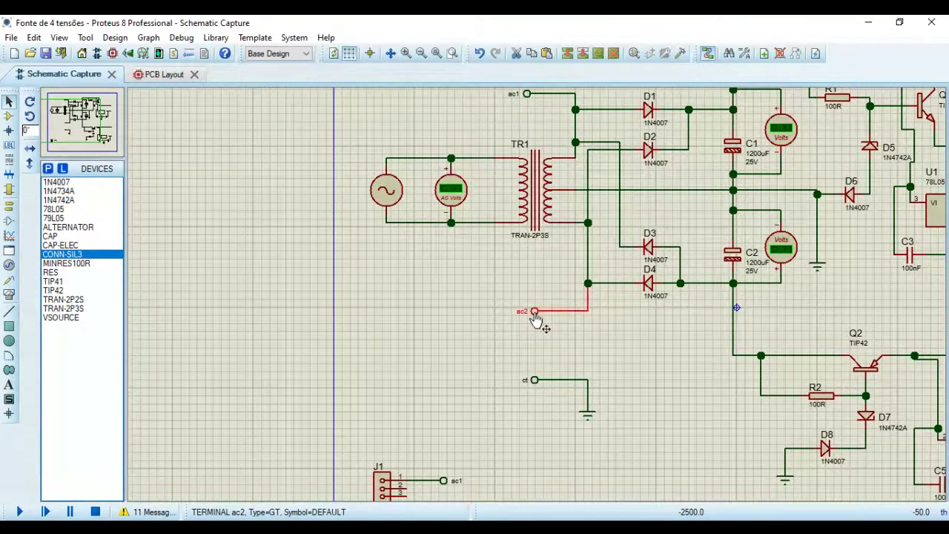
left_click(566, 53)
scroll(460, 444, "down", 3)
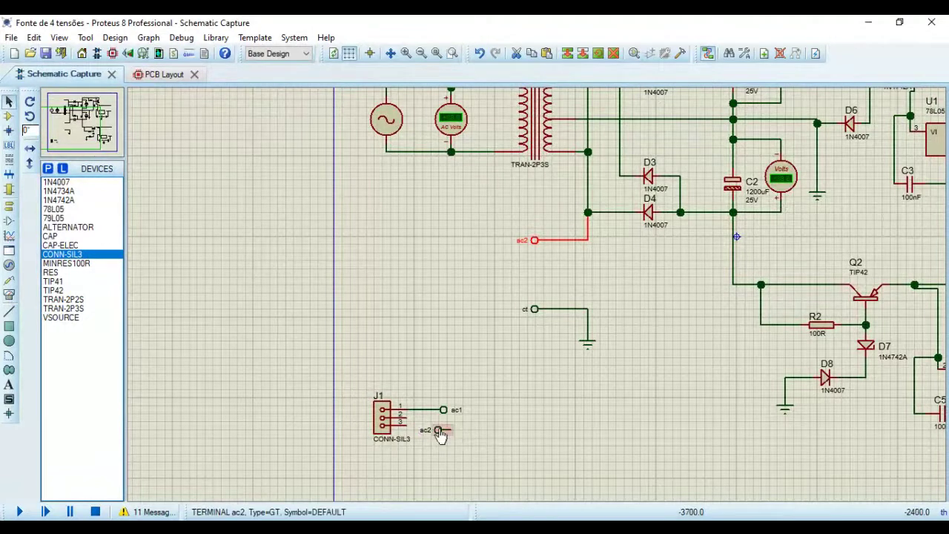
right_click(443, 431)
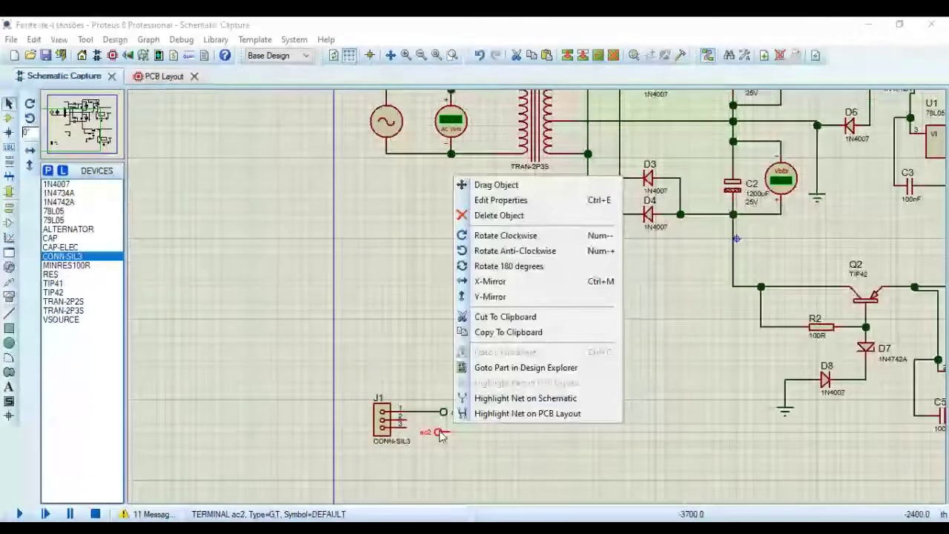
left_click(466, 281)
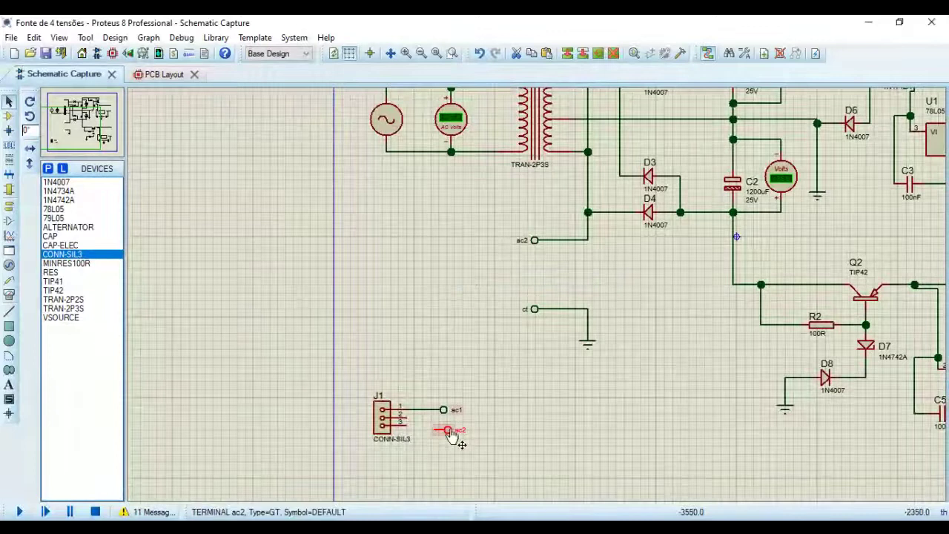
Align the copied ac2 terminal under ac1 at the height of J1's pin 3 and wire it to that pin.
left_click_drag(438, 436, 447, 427)
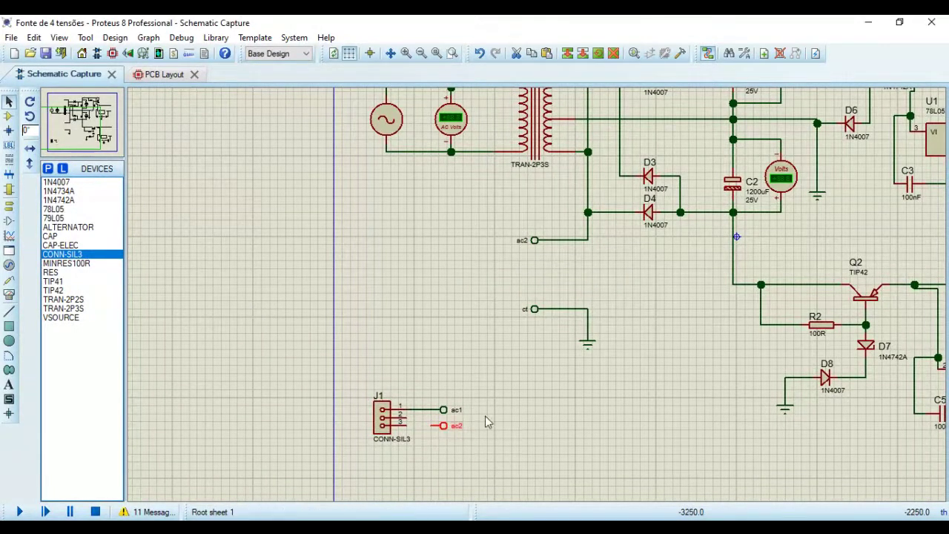
left_click(430, 426)
left_click(406, 425)
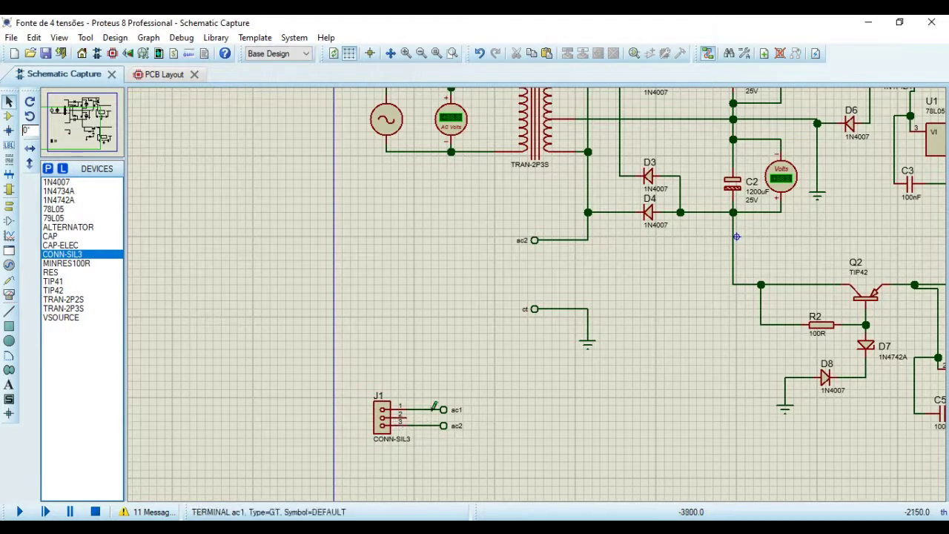
Copy the ct terminal between ac1 and ac2 in line with J1's pin 2 and mirror the copy horizontally.
left_click(534, 310)
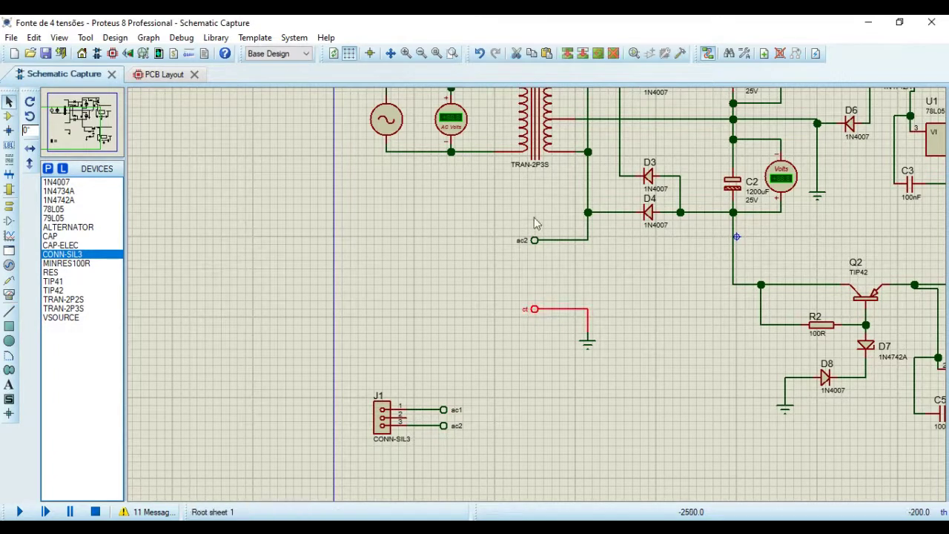
left_click(568, 57)
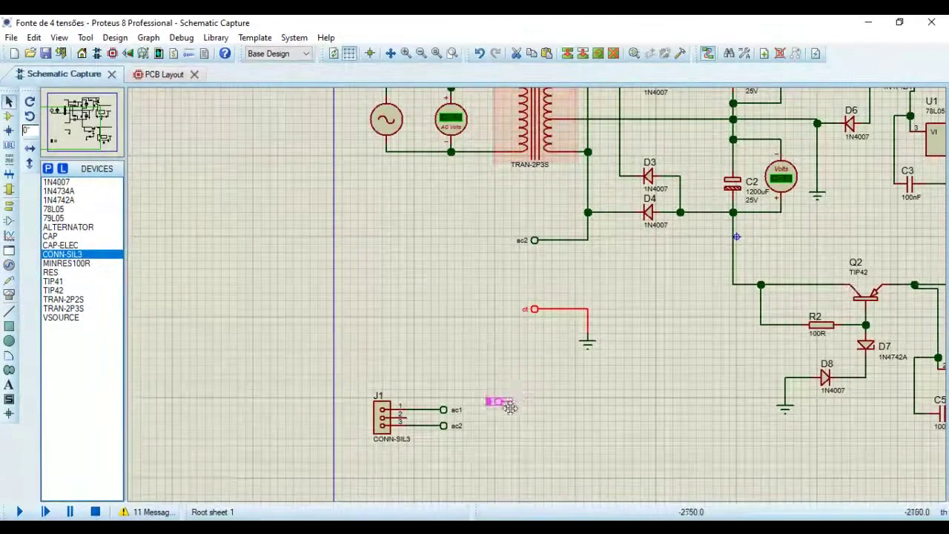
left_click(442, 422)
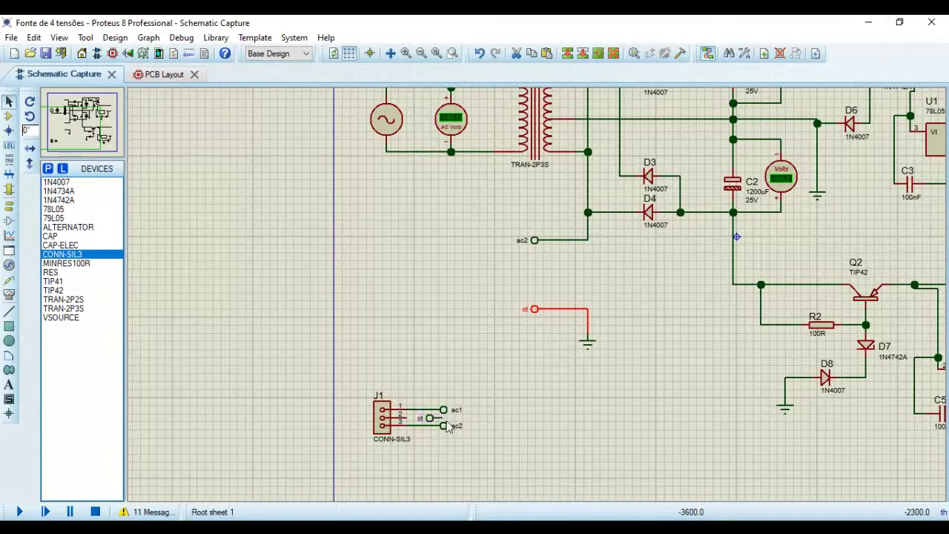
right_click(437, 430)
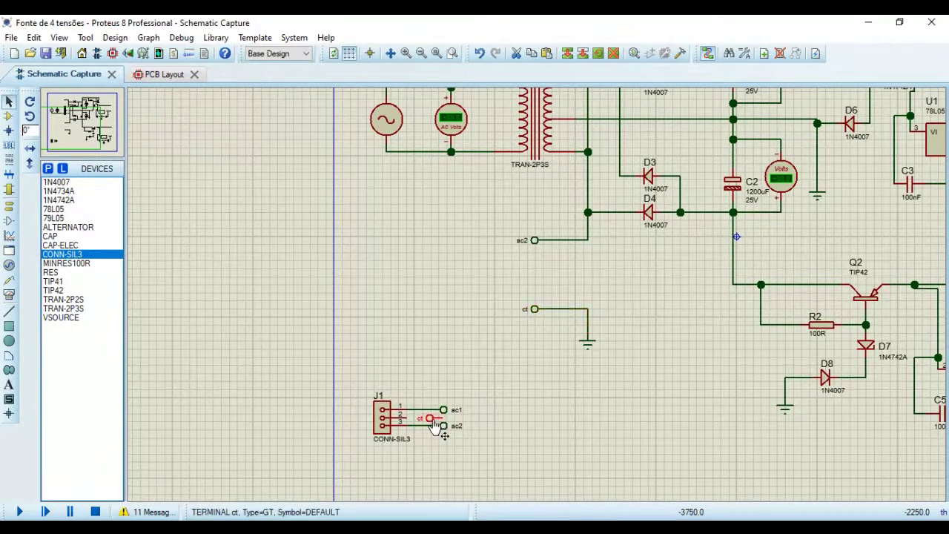
right_click(434, 421)
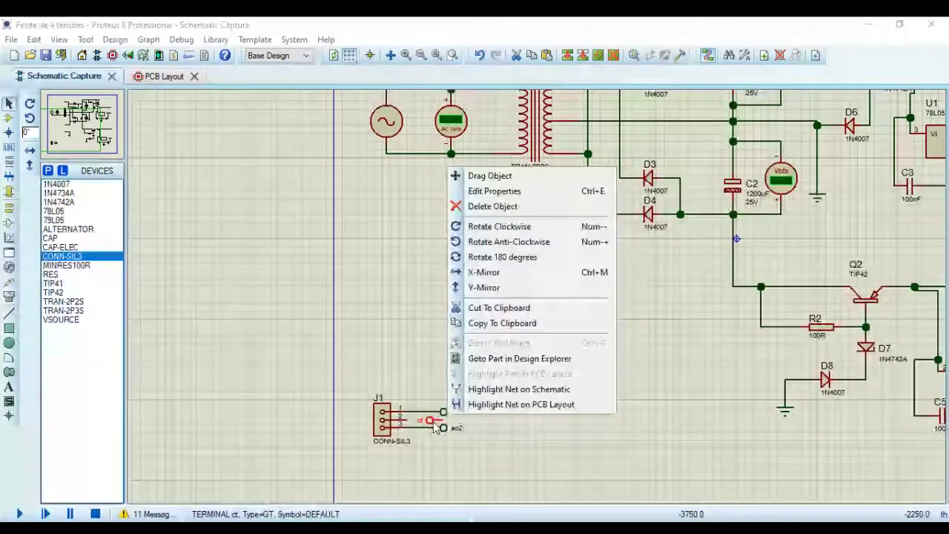
left_click(491, 274)
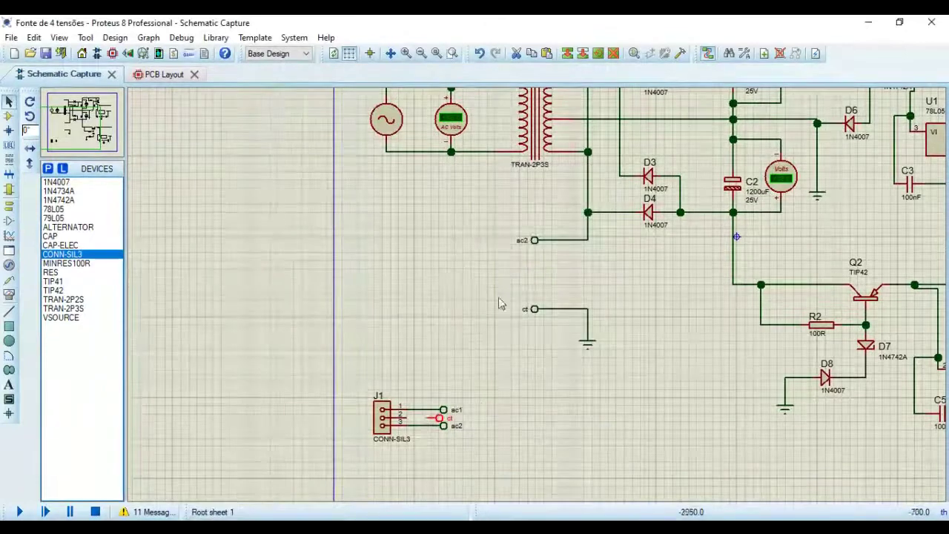
Align the copied ct terminal with the ac1 and ac2 terminals beside J1 and wire it to pin 2.
left_click_drag(442, 421, 447, 419)
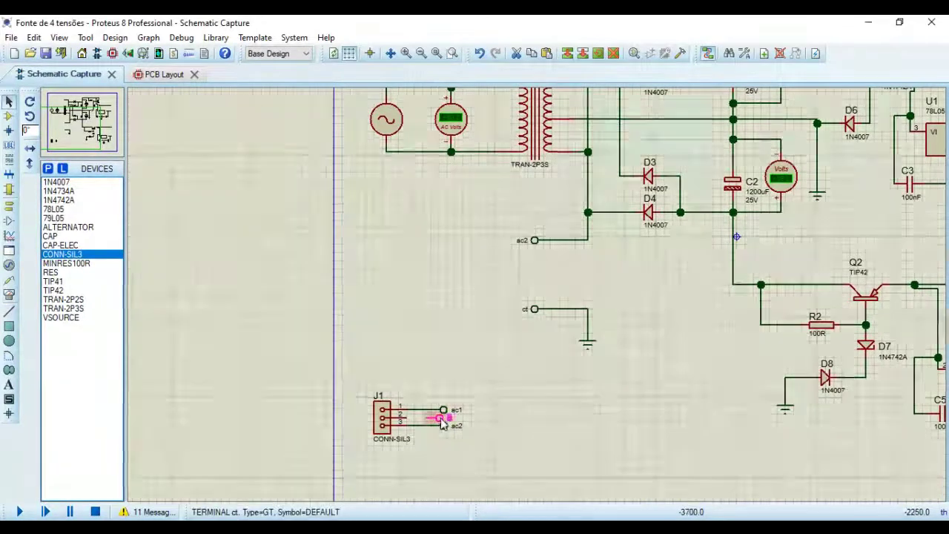
left_click(480, 418)
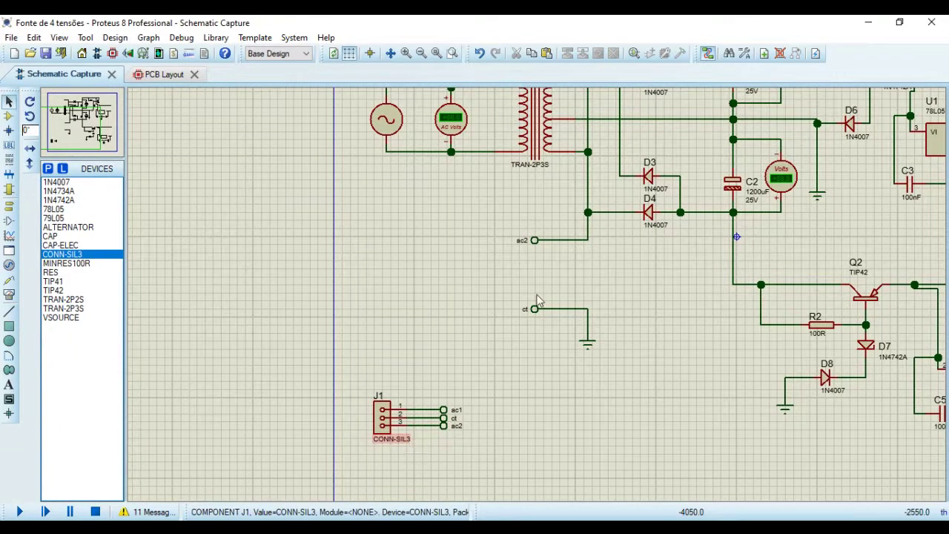
Compare connector J1's ac1, ct and ac2 terminals with the matching terminals around transformer TR1 and the rest of the schematic.
scroll(415, 438, "up", 2)
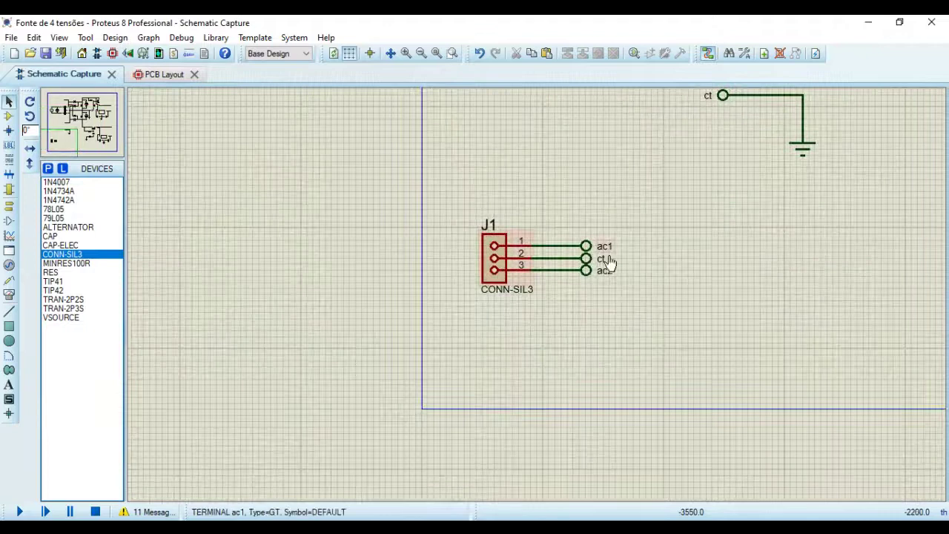
scroll(608, 315, "down", 2)
left_click_drag(608, 316, 367, 501)
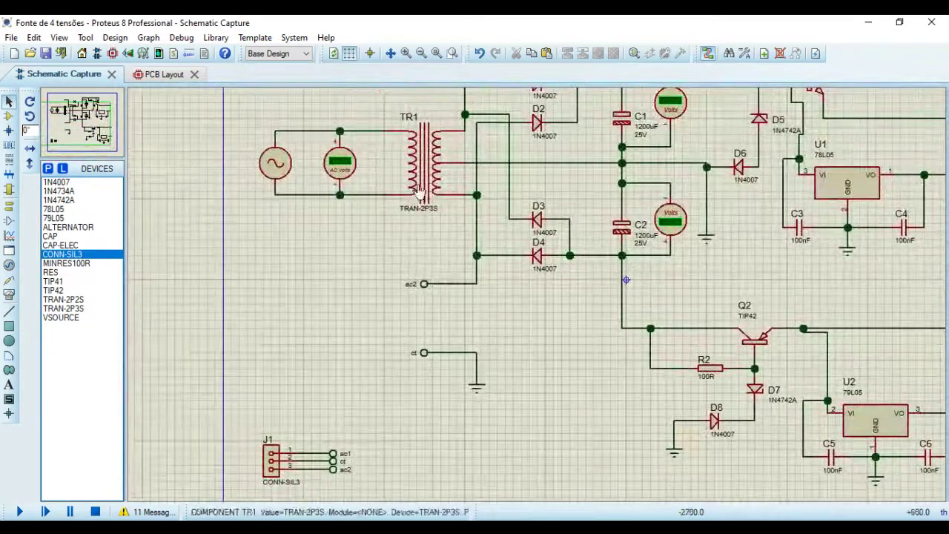
scroll(460, 197, "up", 2)
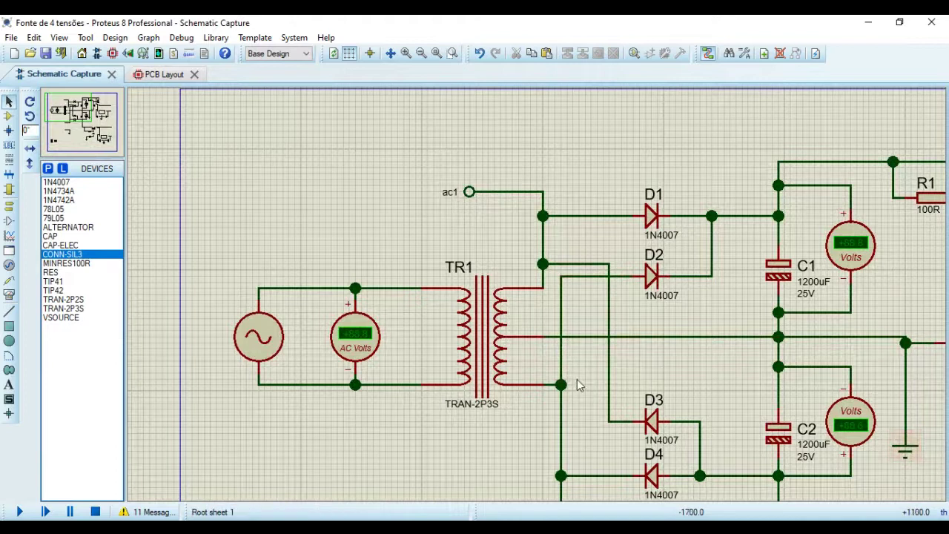
scroll(510, 428, "down", 3)
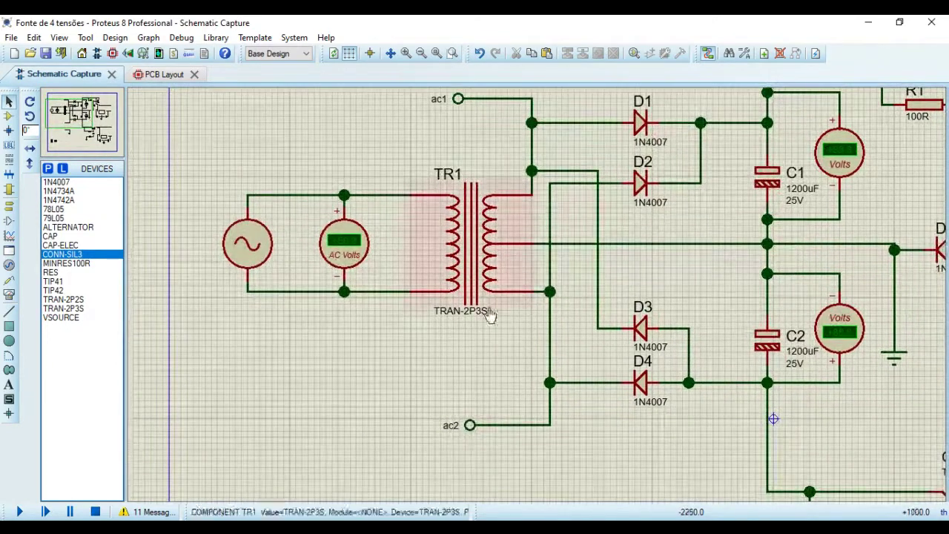
scroll(432, 406, "down", 2)
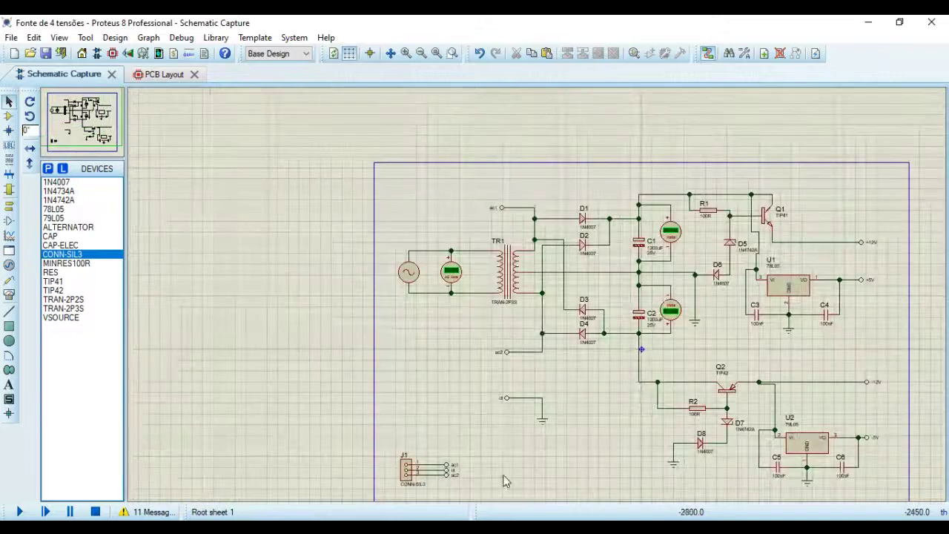
left_click_drag(491, 450, 410, 371)
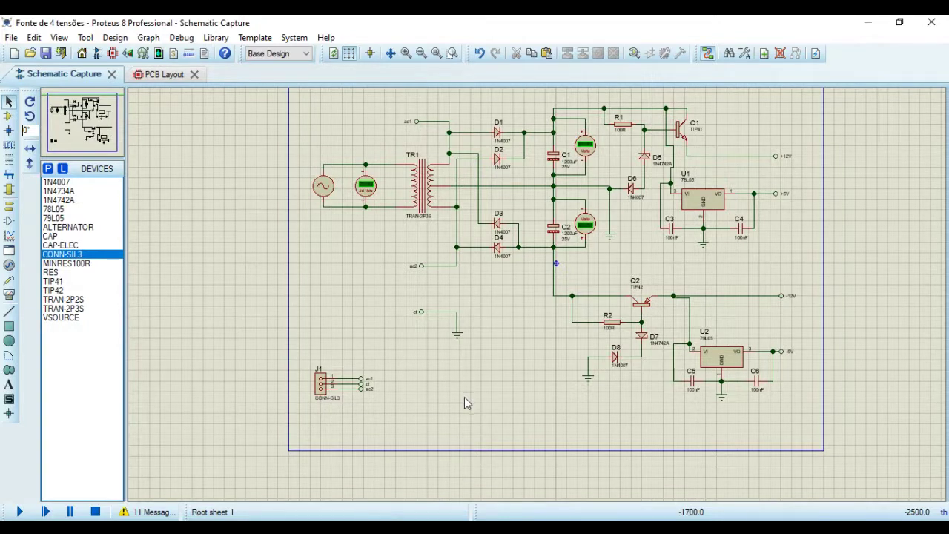
Inspect connector J1's component properties, including its PCB package and exclusion options, and deselect the connector.
right_click(320, 386)
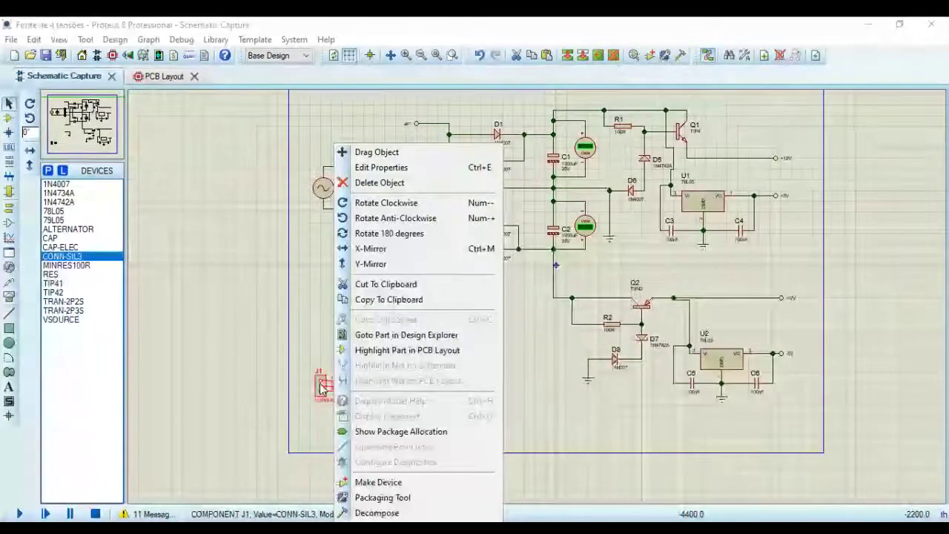
left_click(378, 164)
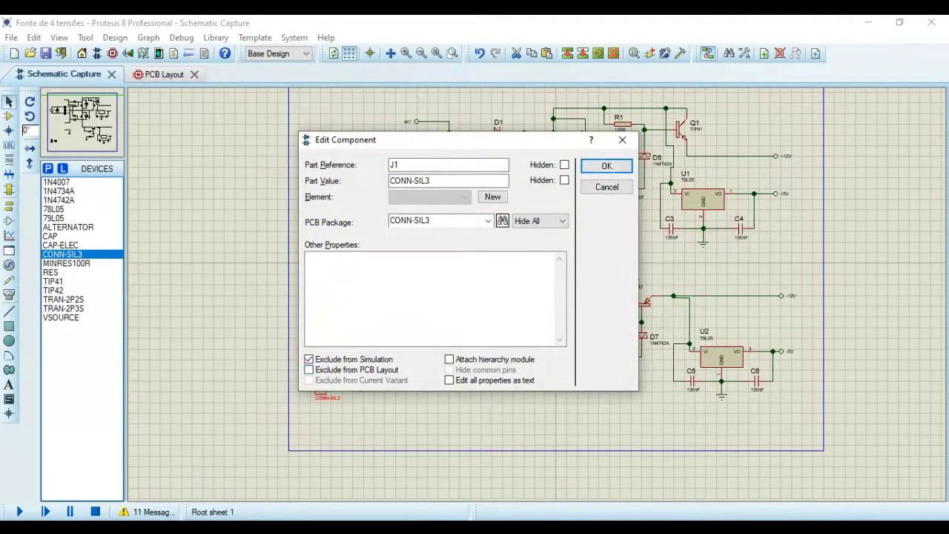
left_click(606, 166)
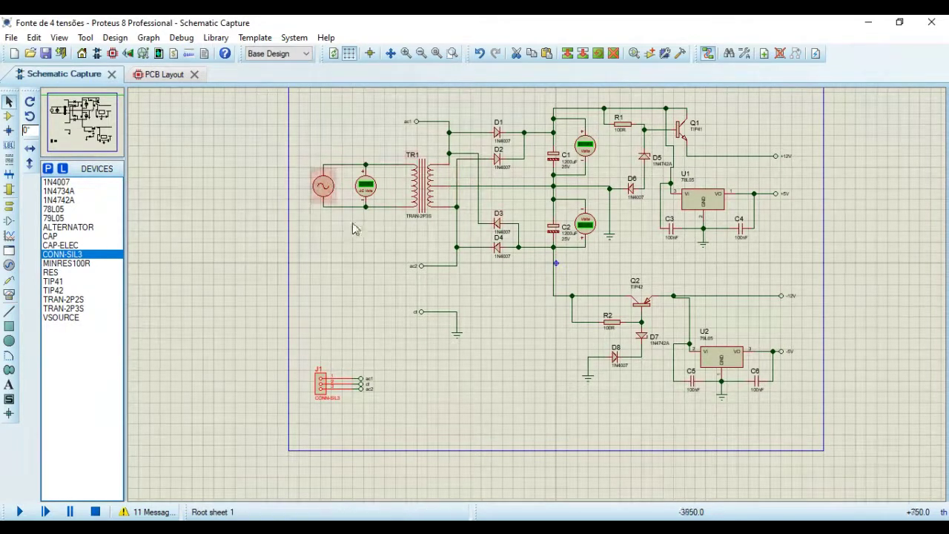
left_click(401, 196)
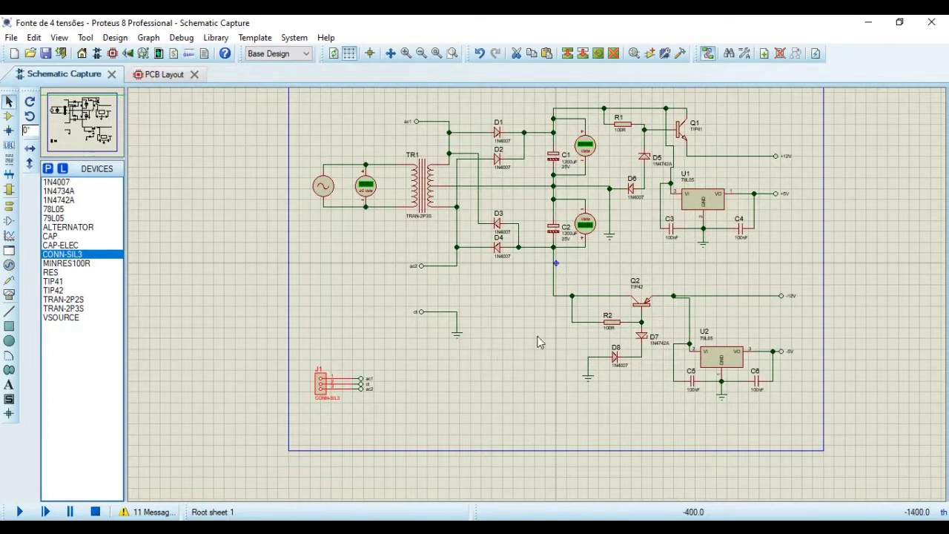
left_click(508, 395)
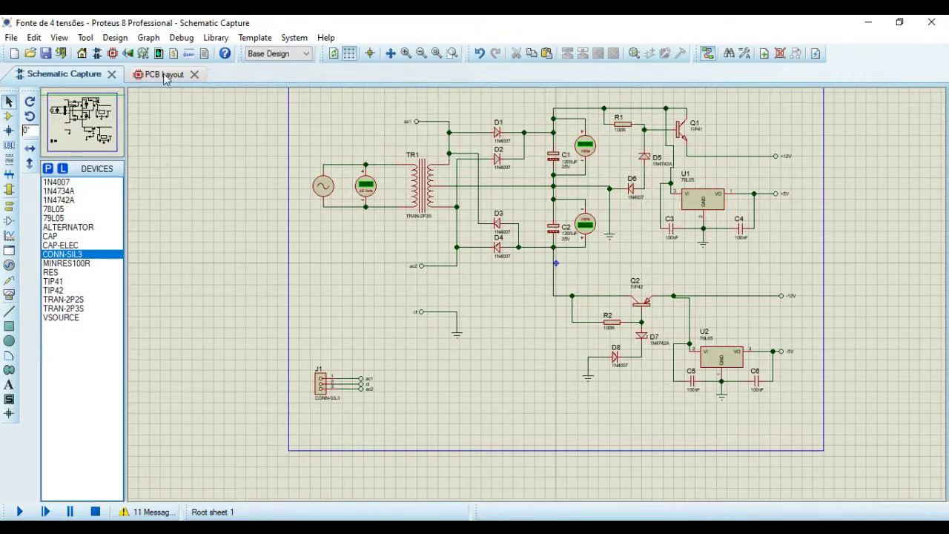
Save the project and draw a rectangular board outline about 228 × 149 mm on the Board Edge layer of the PCB layout.
left_click(43, 58)
left_click(163, 74)
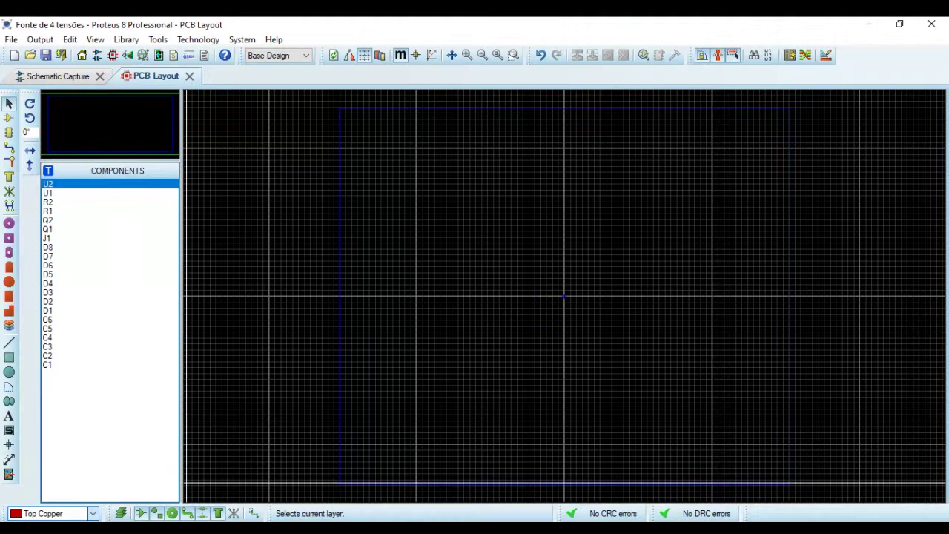
key("b")
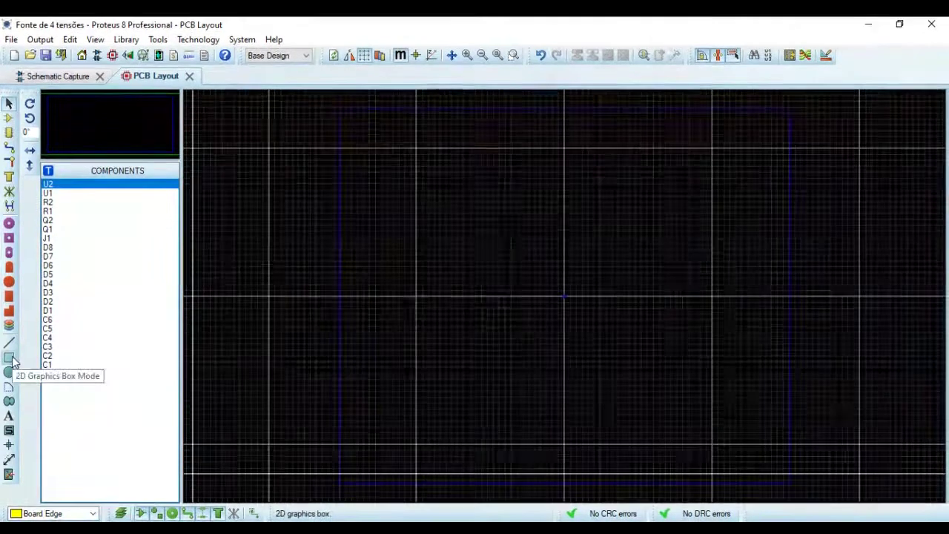
left_click(10, 359)
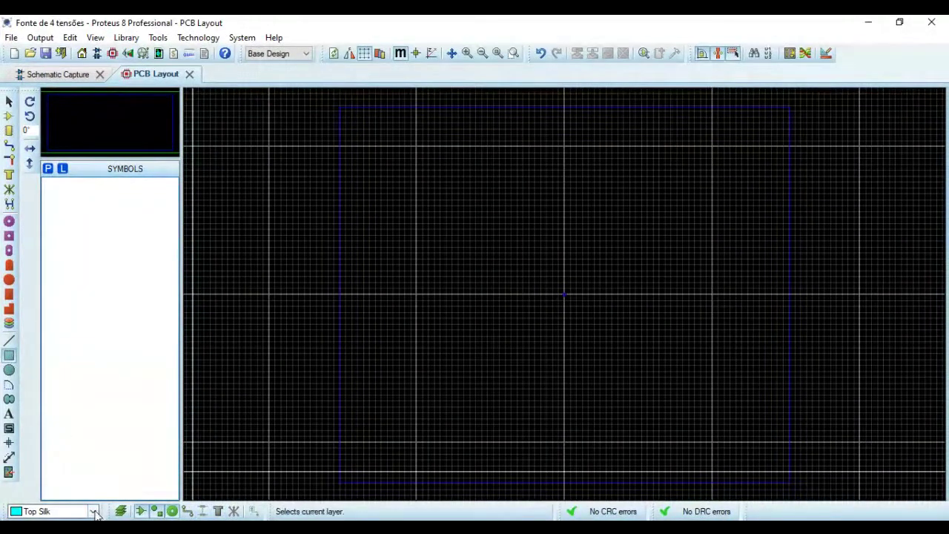
scroll(95, 513, "down", 7)
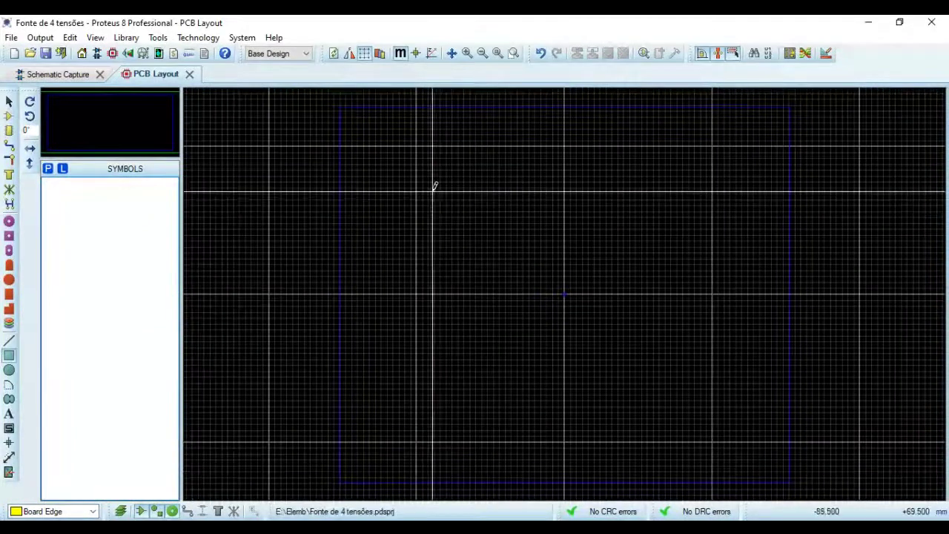
left_click_drag(417, 190, 753, 411)
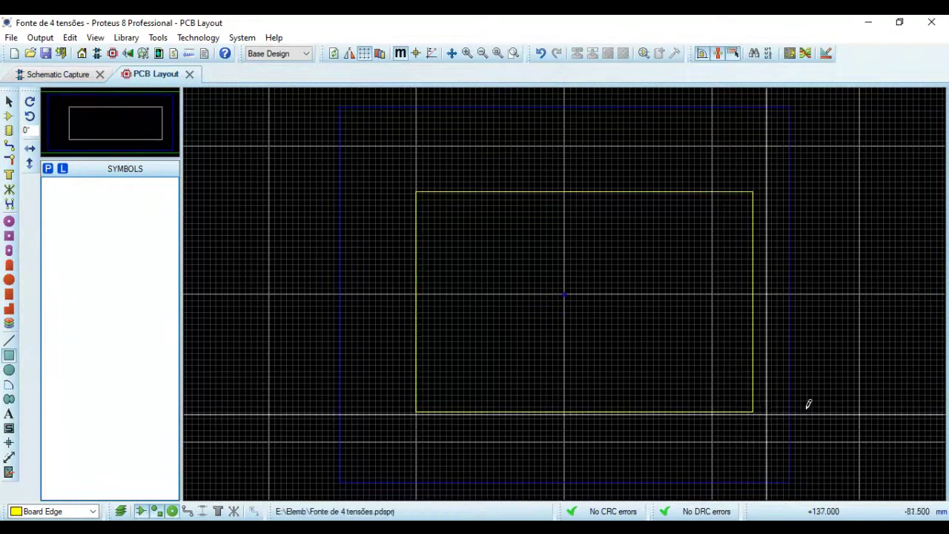
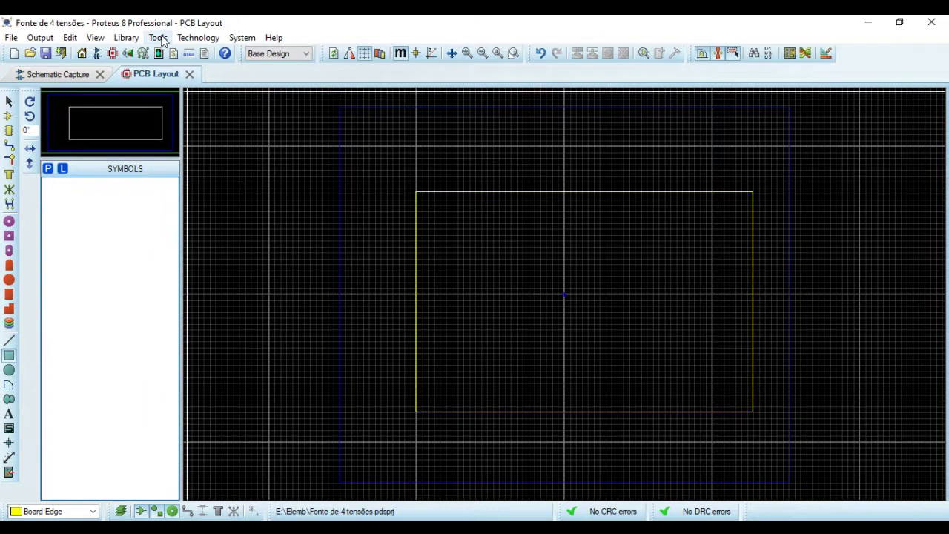
Run the Auto-placer for all listed components on the board, keeping the 50th placement grid and horizontal DIL rotation.
left_click(159, 38)
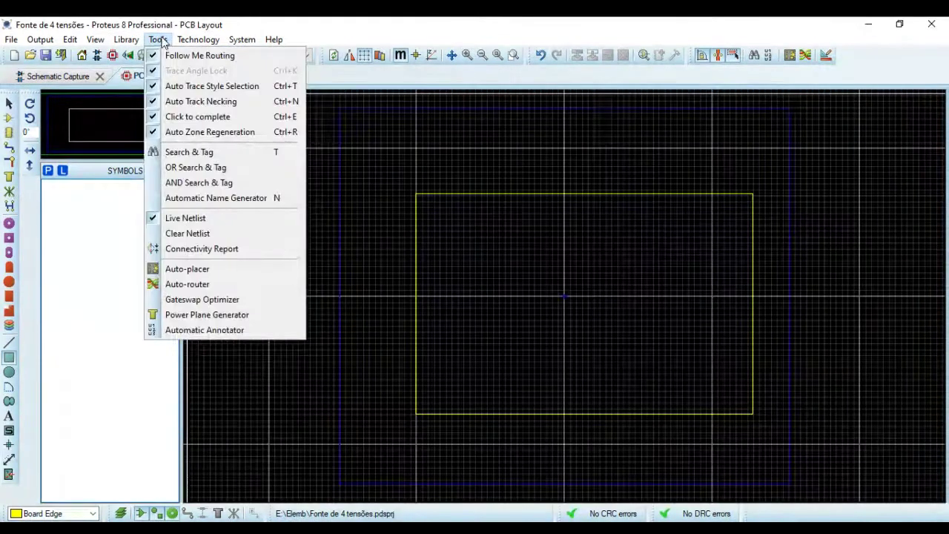
mouse_move(189, 37)
mouse_move(158, 39)
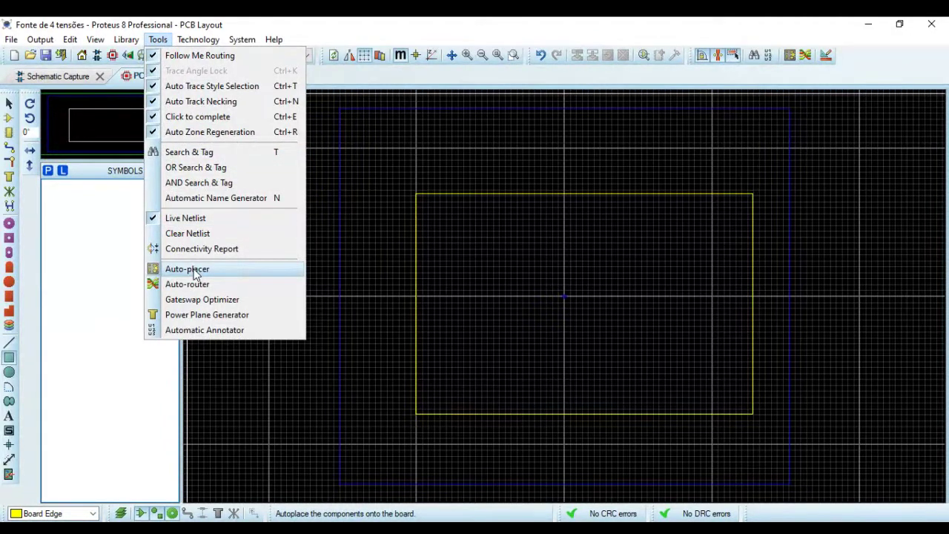
left_click(195, 273)
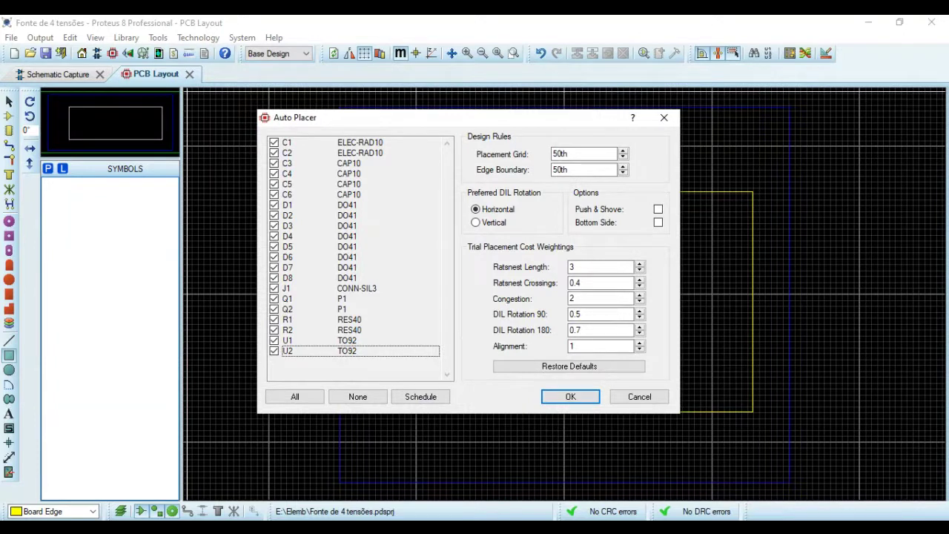
left_click(584, 396)
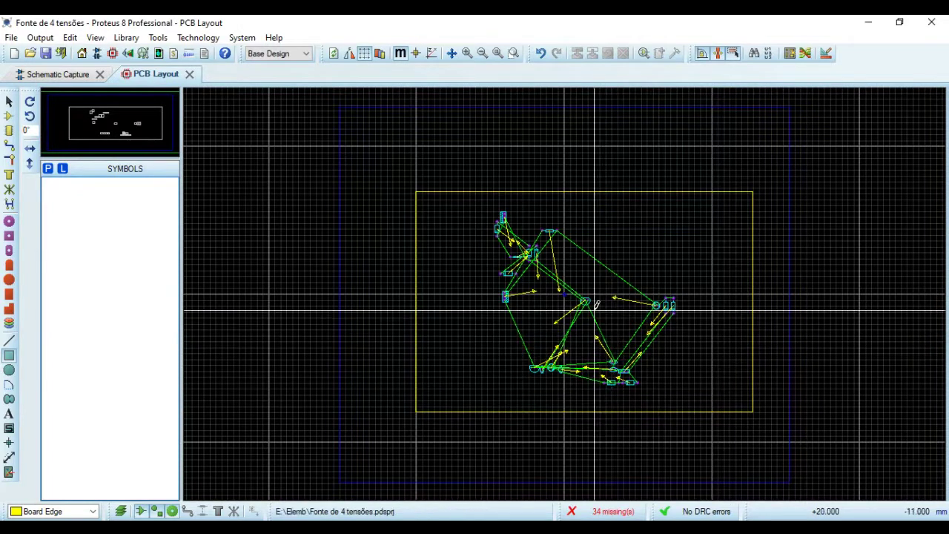
Examine the auto-placed components and their ratsnest connections across the board, including the J1 area and the Q1 and Q2 groups.
scroll(566, 289, "up", 2)
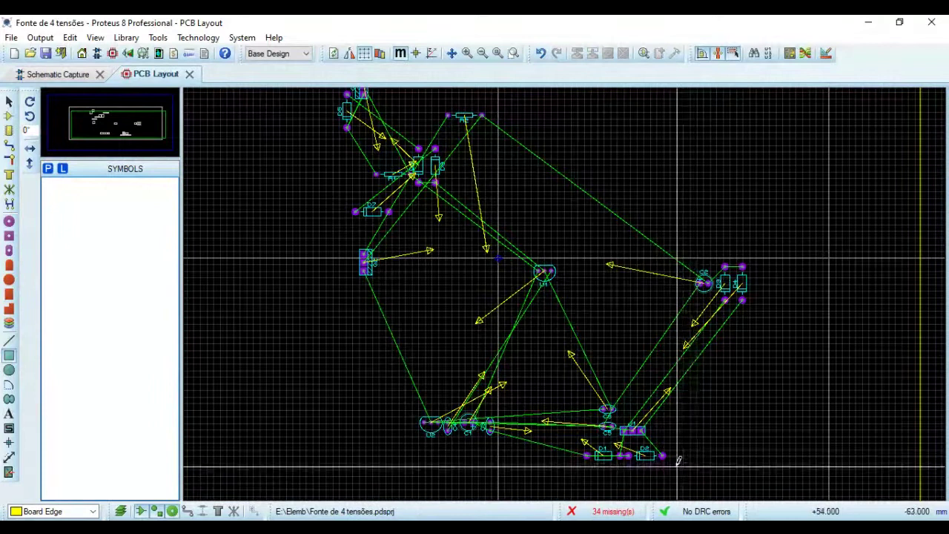
scroll(663, 421, "up", 1)
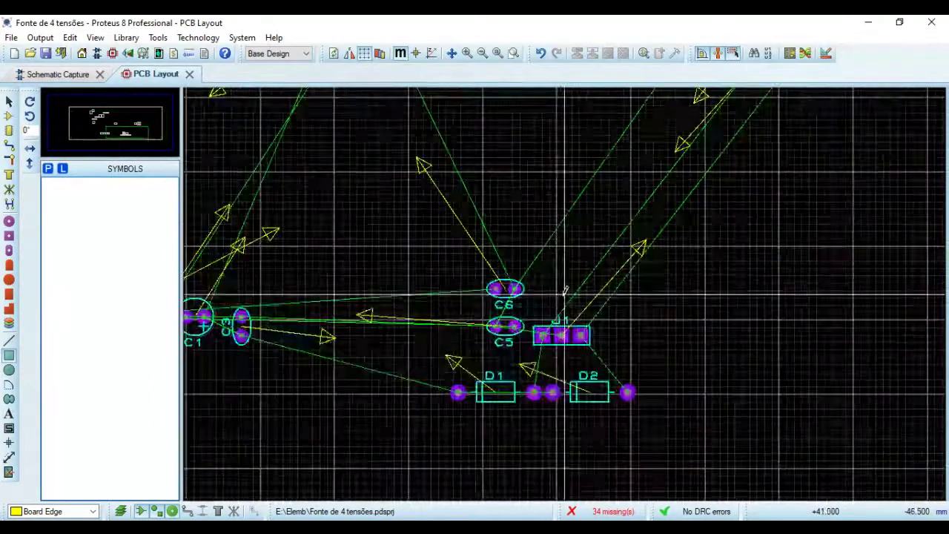
scroll(616, 320, "down", 1)
scroll(593, 281, "up", 1)
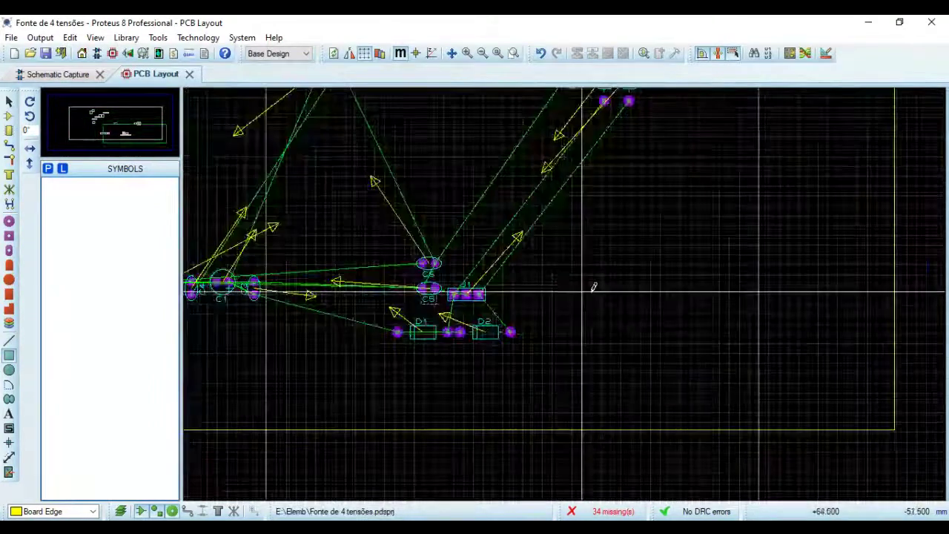
scroll(588, 281, "down", 1)
scroll(555, 245, "down", 2)
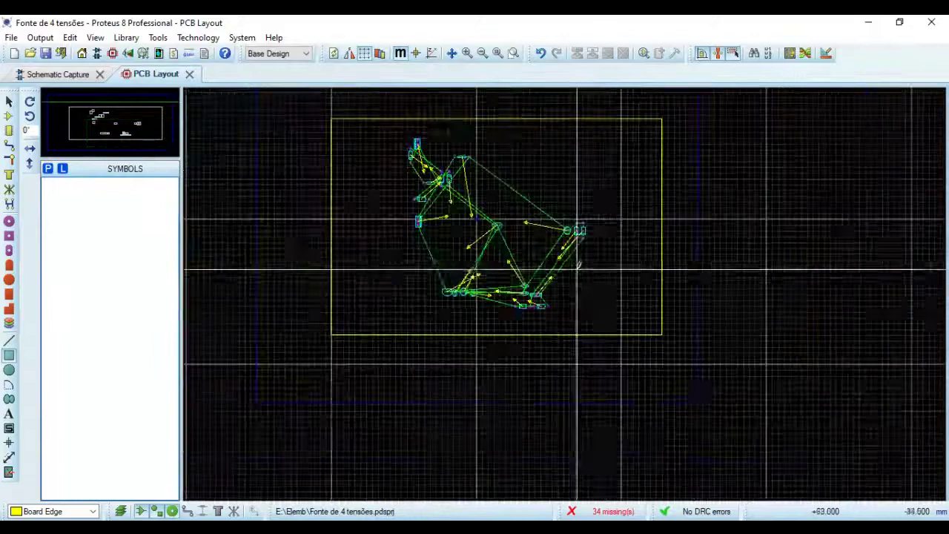
scroll(451, 256, "up", 2)
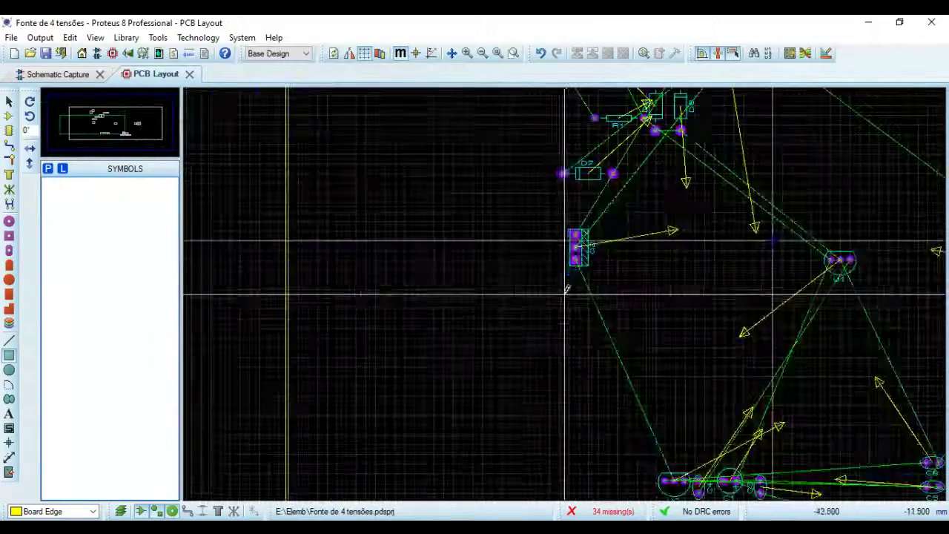
left_click_drag(477, 212, 399, 424)
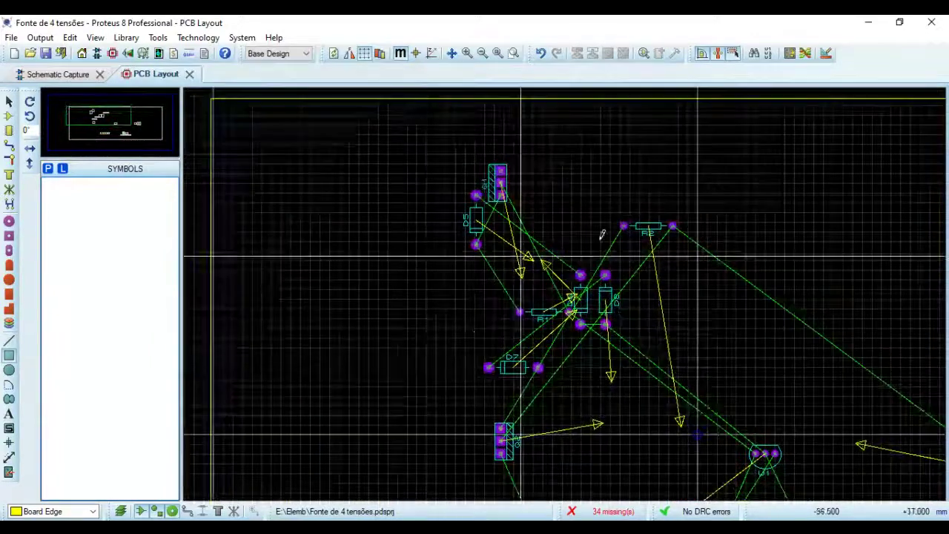
left_click(472, 216)
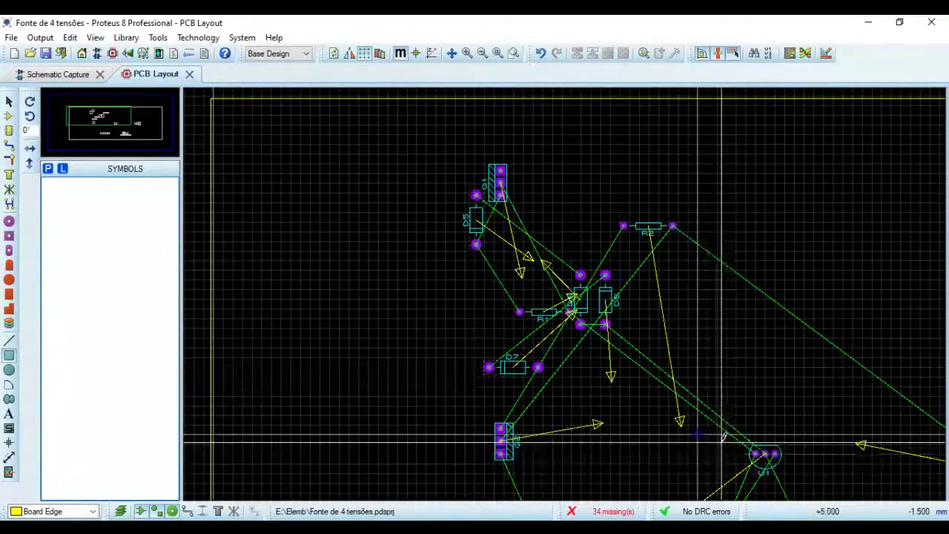
scroll(595, 317, "down", 3)
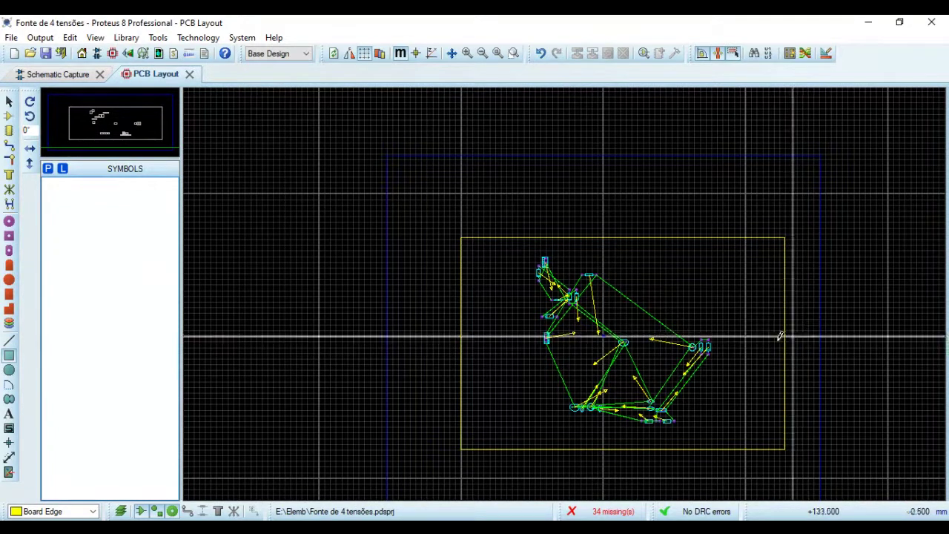
scroll(714, 408, "up", 1)
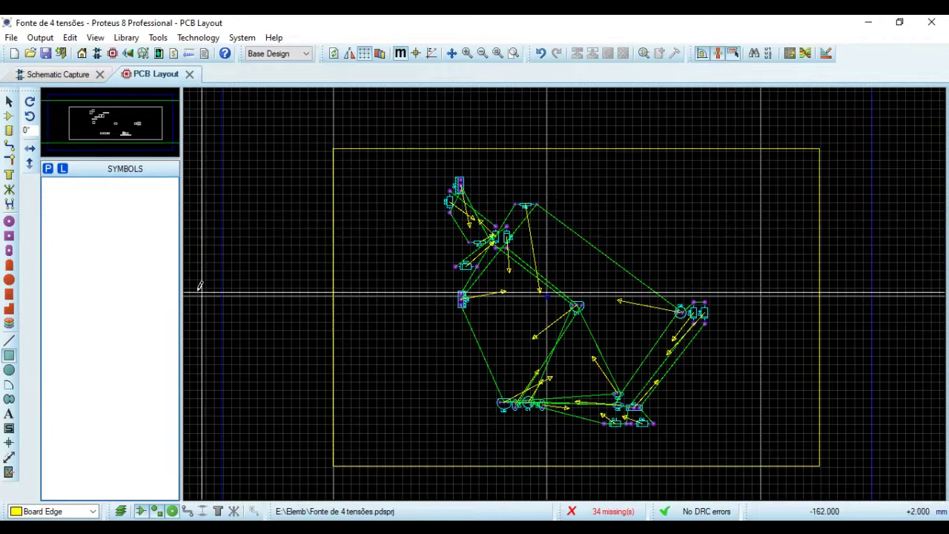
Switch to the schematic, search the device library for conn-sil5 and add the CONN-SIL5 connector to the device list.
left_click(71, 74)
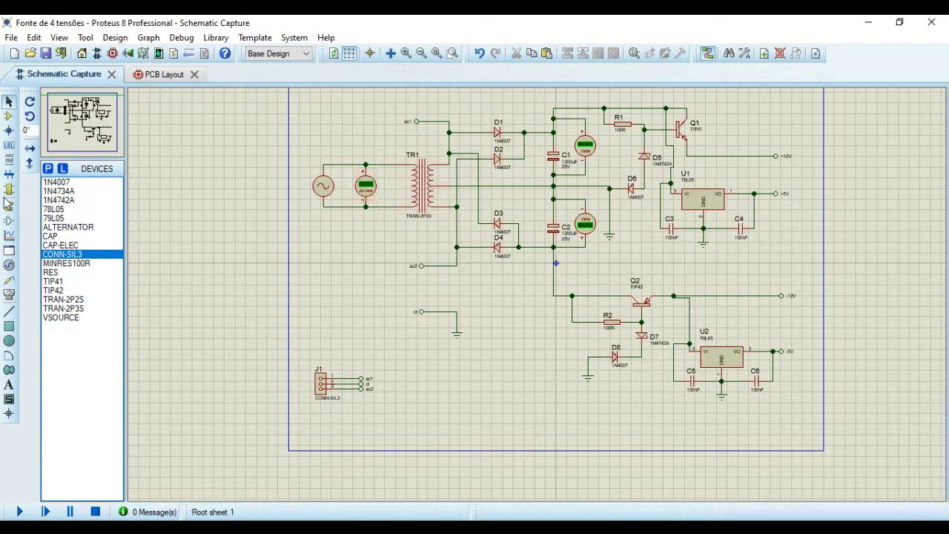
left_click(48, 170)
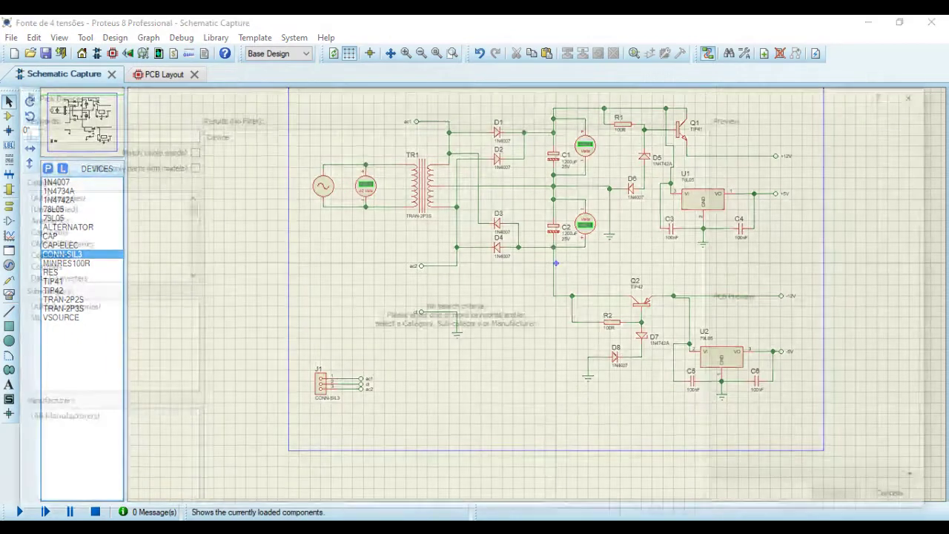
type("co")
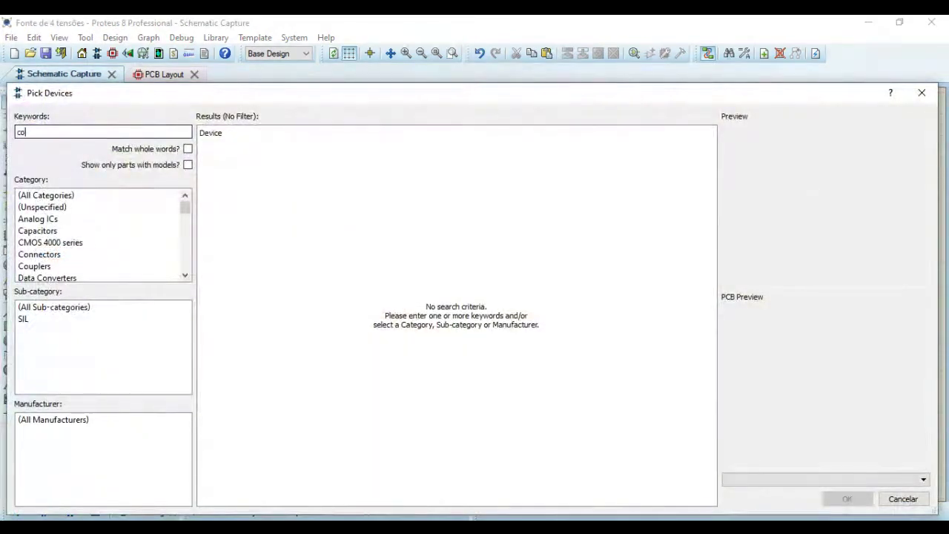
type("nn")
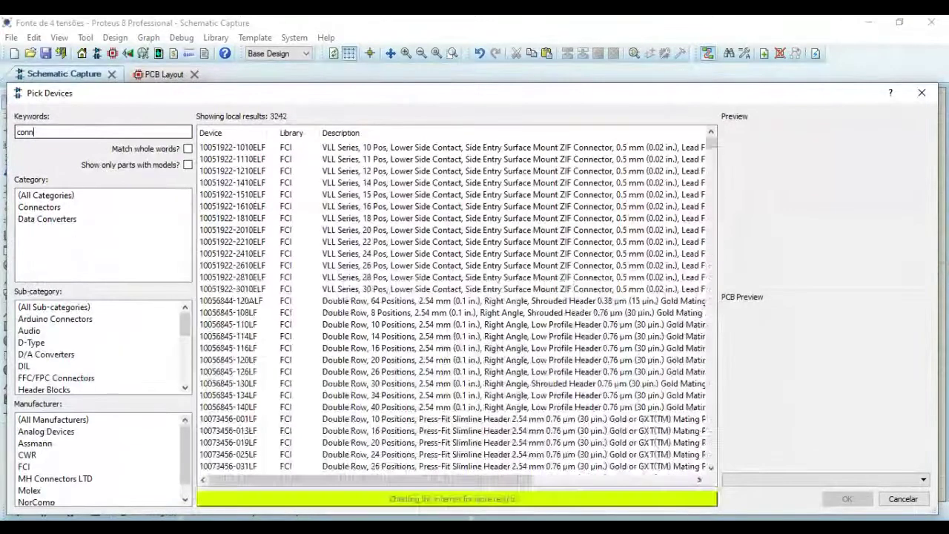
type("e")
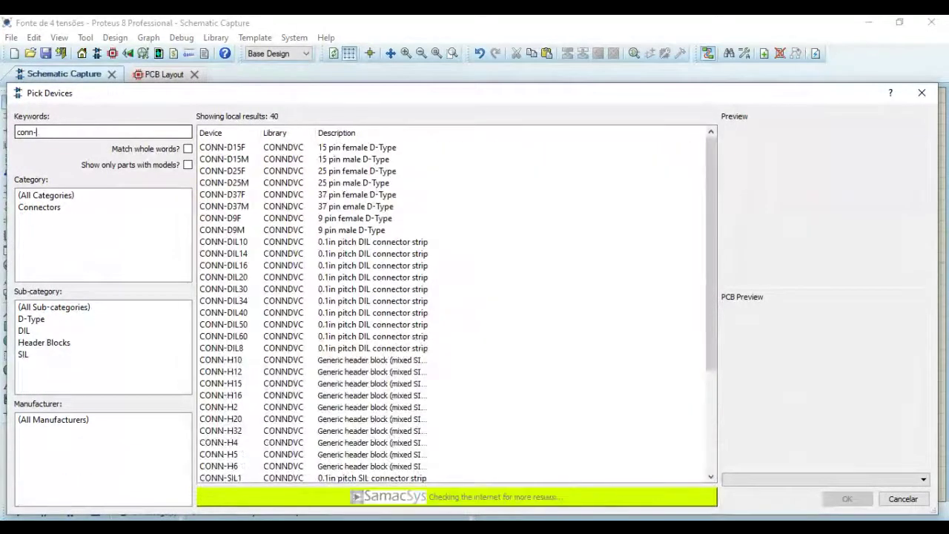
type("sil5")
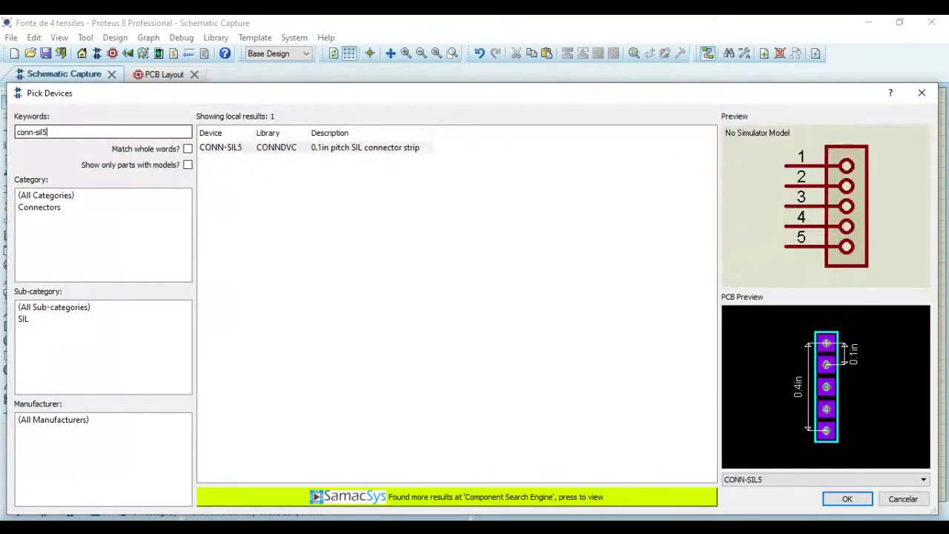
left_click(220, 147)
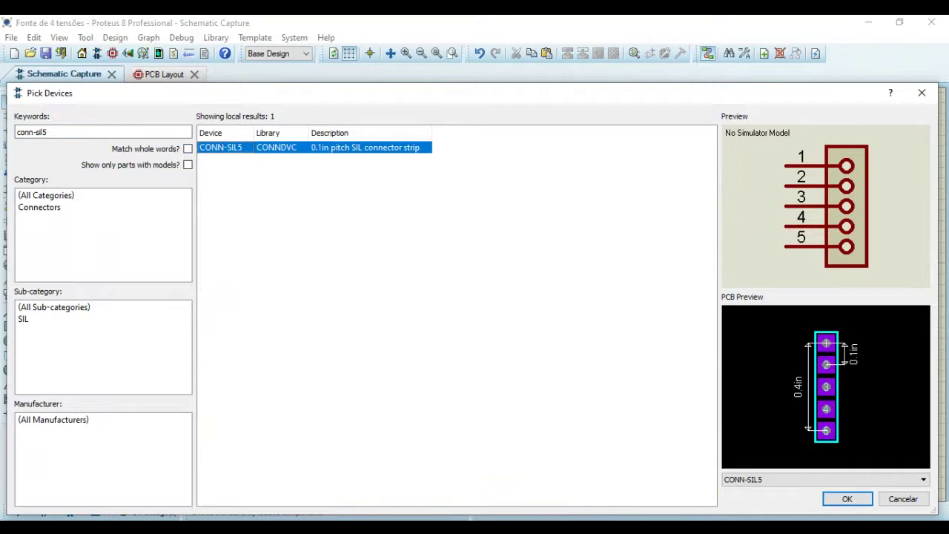
left_click(847, 498)
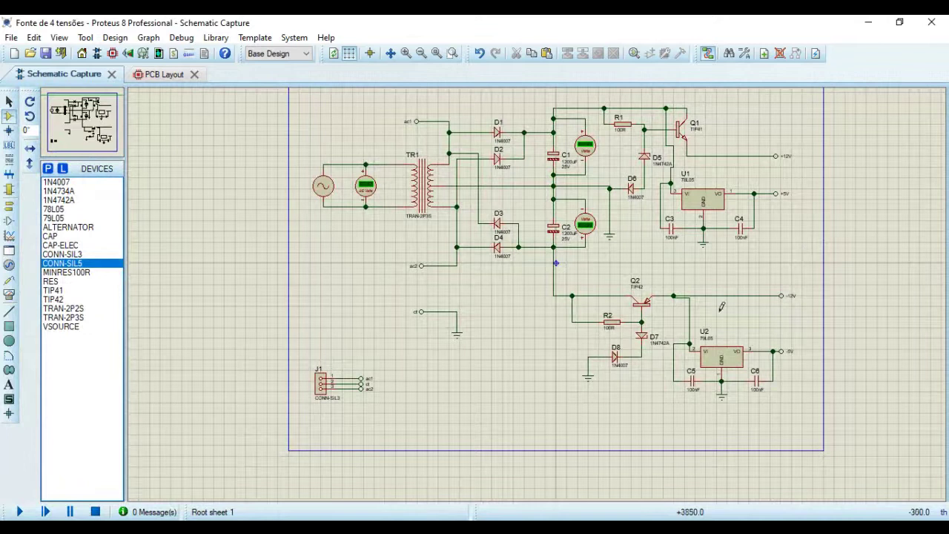
Place the CONN-SIL5 connector to the right of J1 and X-mirror it so its pins face right.
left_click(458, 389)
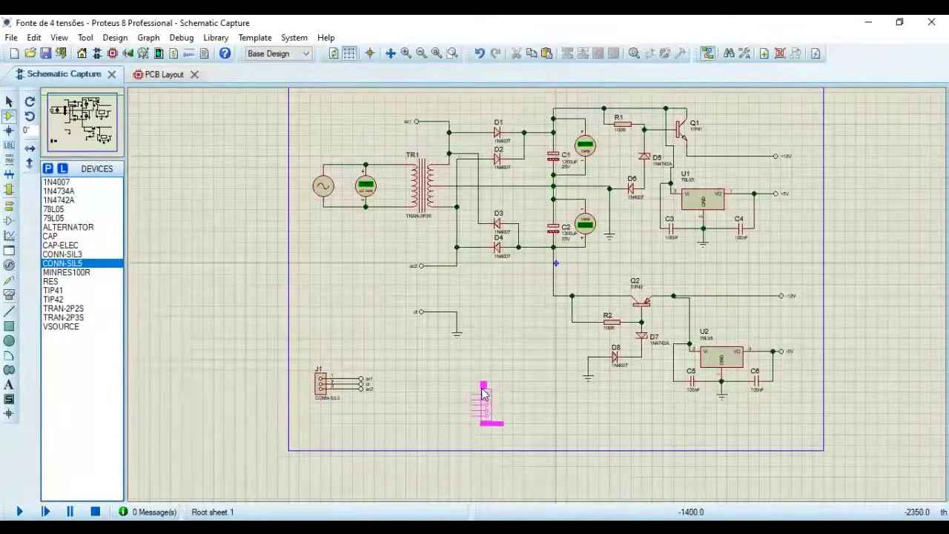
left_click(482, 397)
right_click(482, 397)
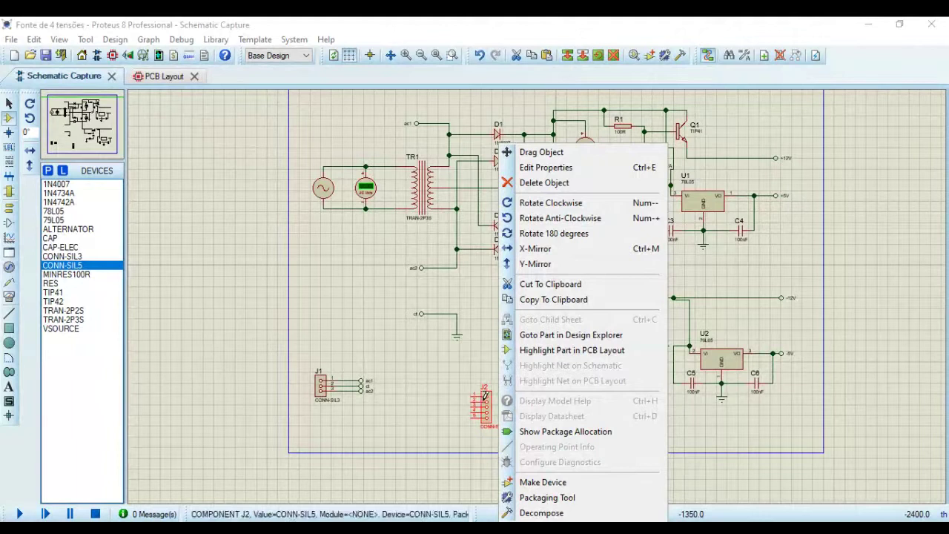
left_click(546, 249)
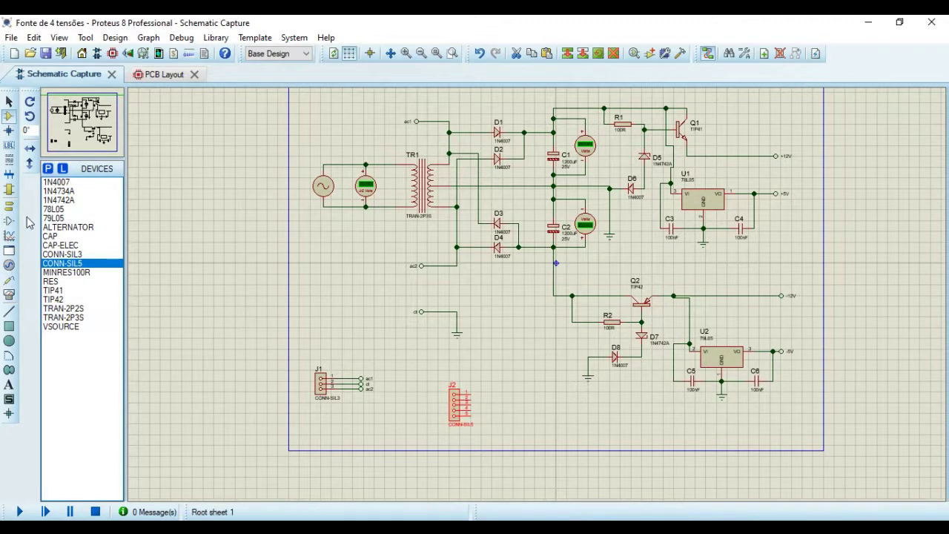
Place a GROUND terminal below and to the right of connector J2 and wire it to pin 5.
left_click(14, 210)
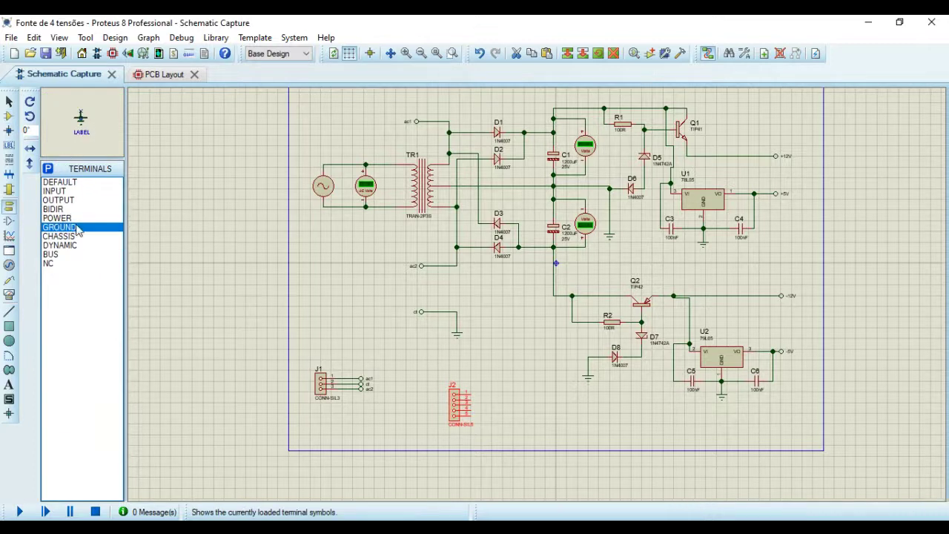
left_click(508, 436)
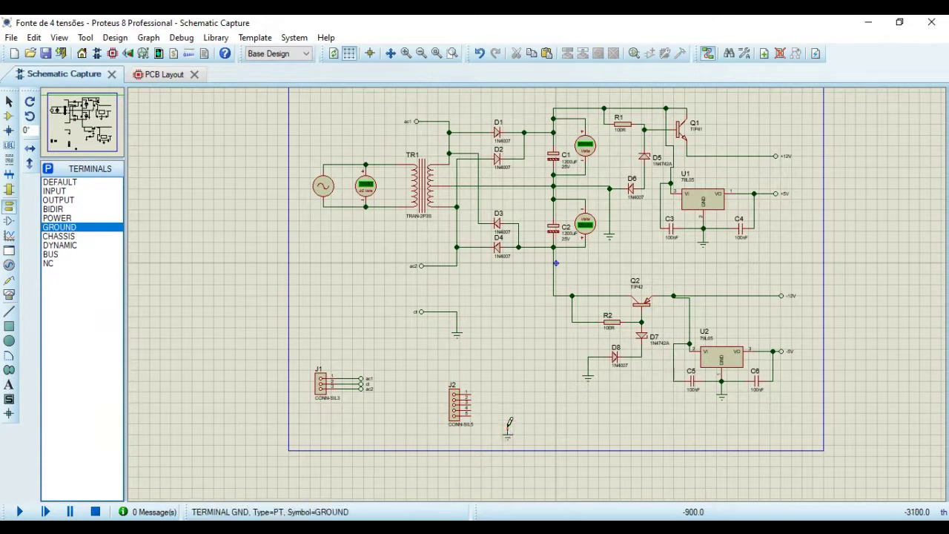
left_click(508, 427)
left_click(468, 412)
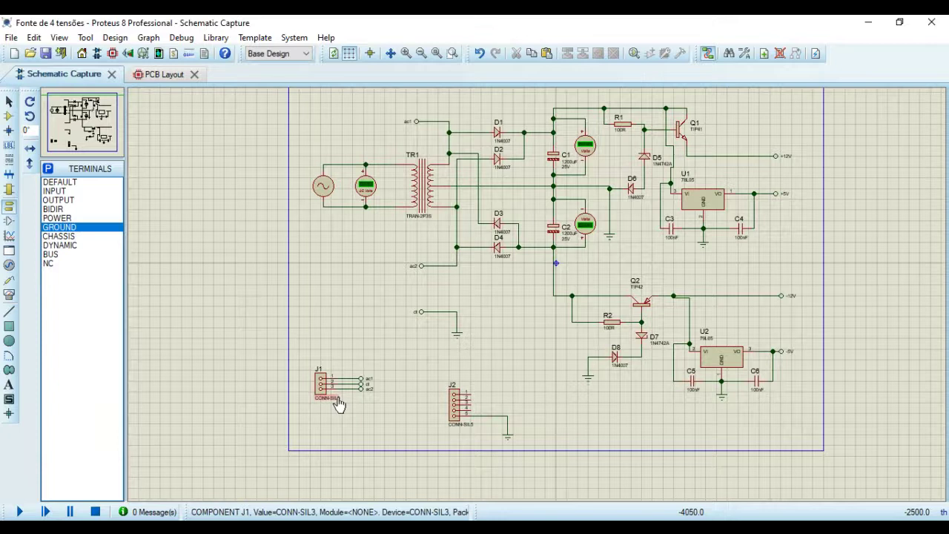
Copy the +12V output terminal from Q1's output line and place the copy beside J2's pin 1.
scroll(342, 383, "up", 2)
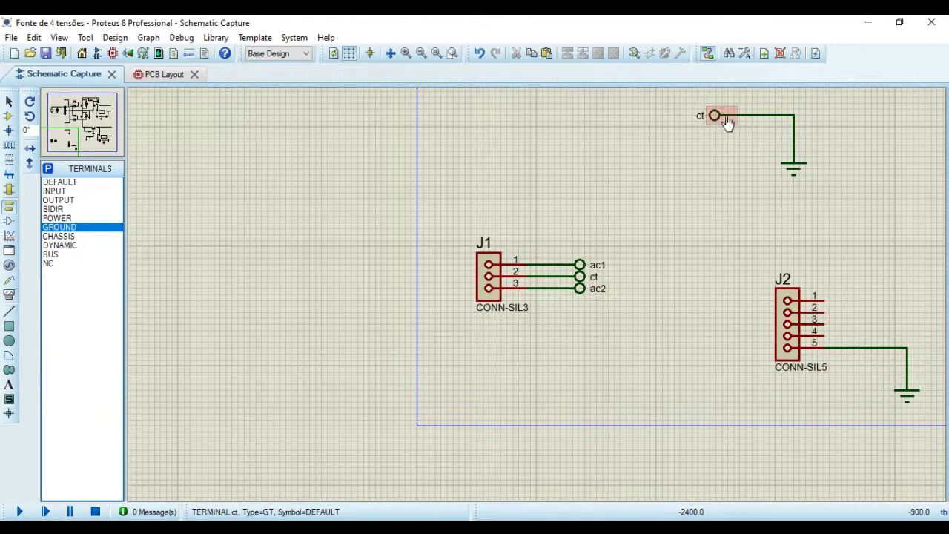
scroll(719, 336, "down", 1)
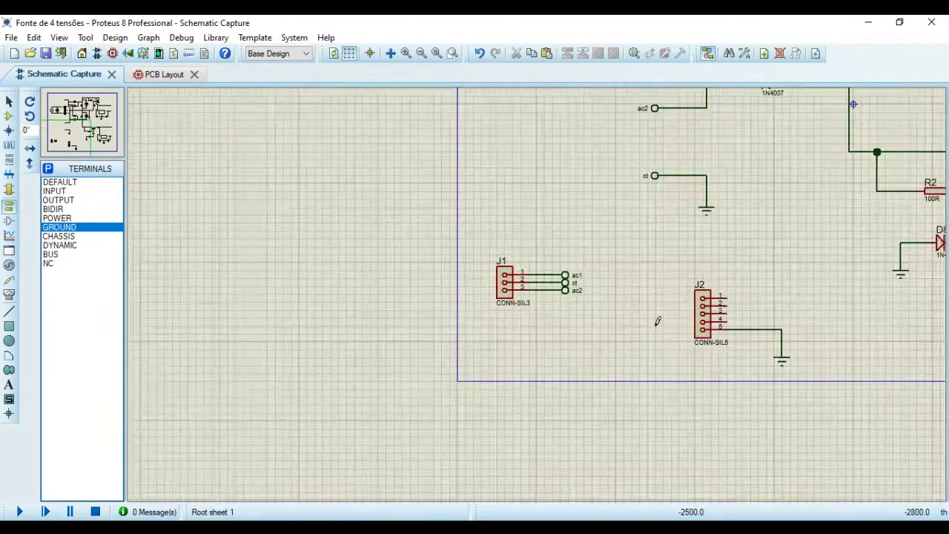
left_click_drag(811, 313, 560, 322)
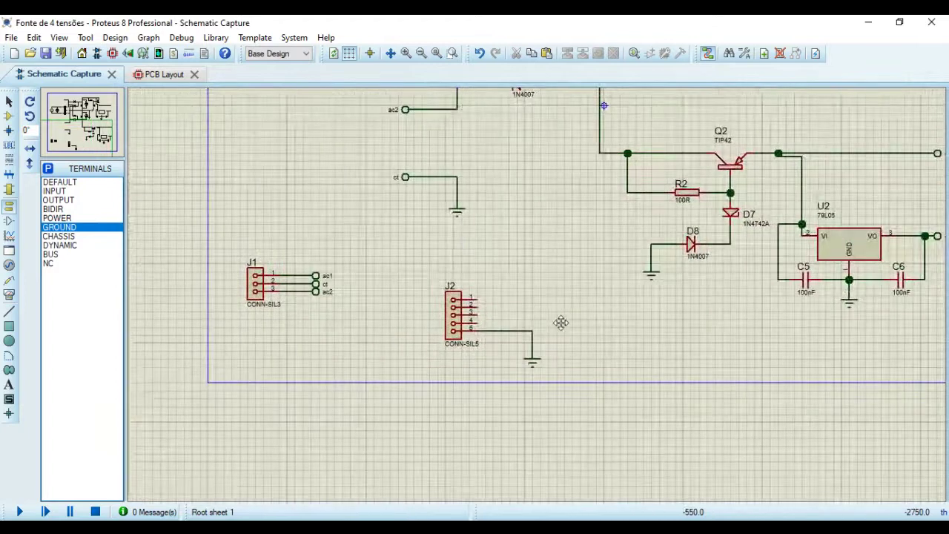
scroll(560, 323, "down", 2)
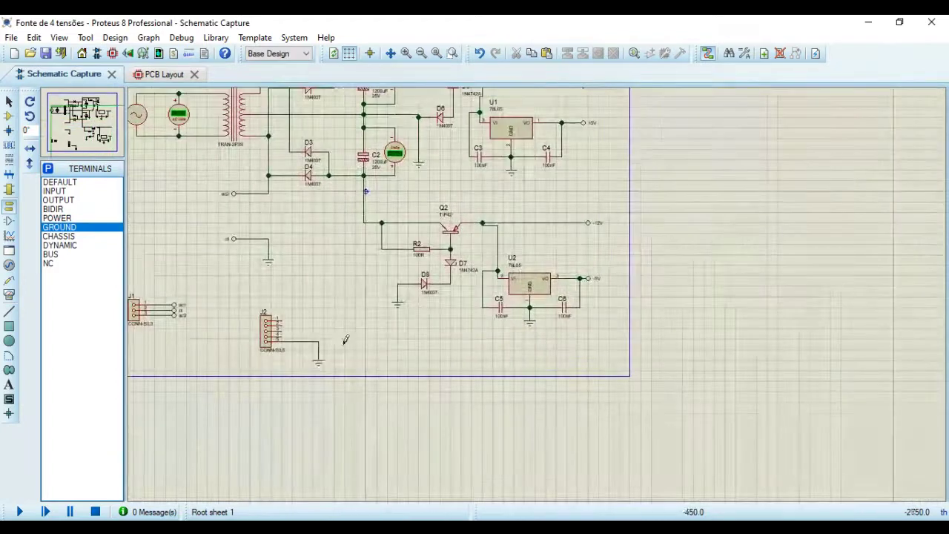
left_click_drag(607, 245, 665, 379)
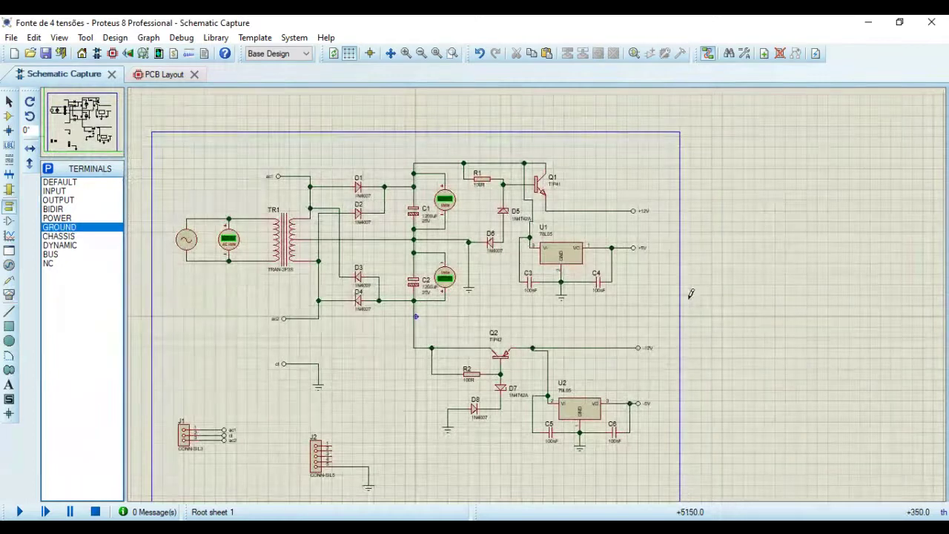
left_click(635, 213)
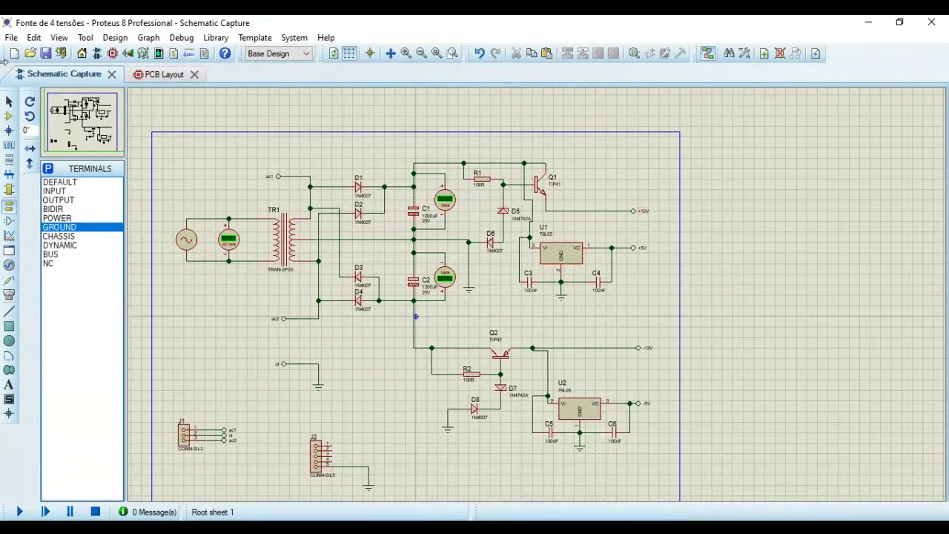
left_click(9, 101)
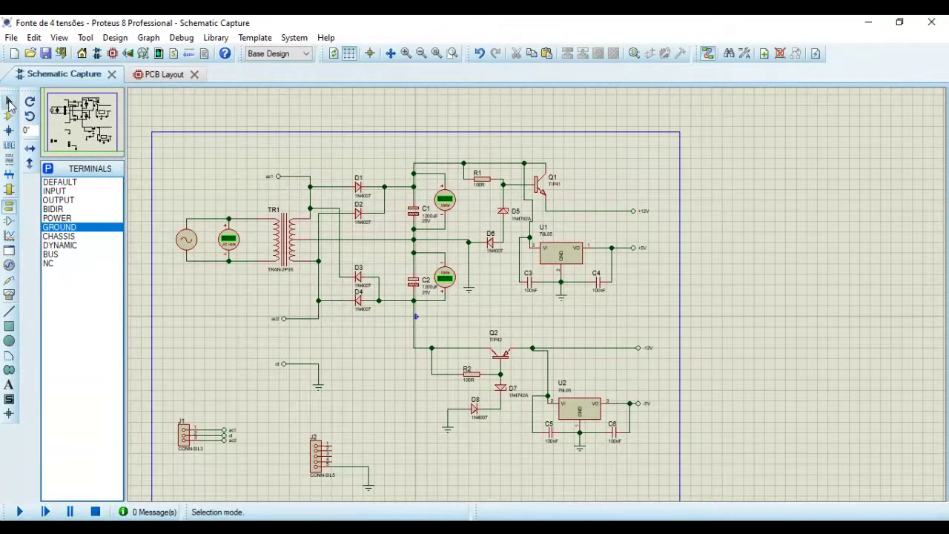
left_click(635, 213)
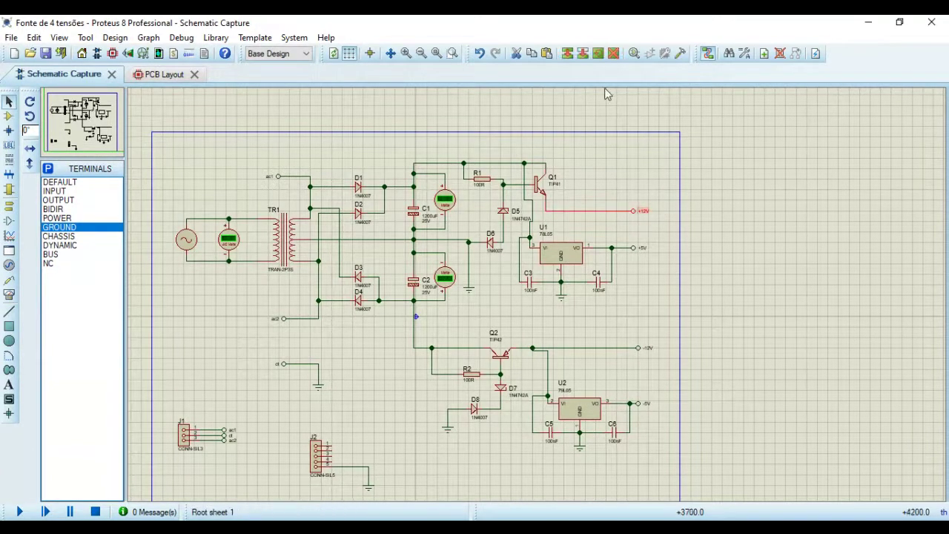
left_click(566, 58)
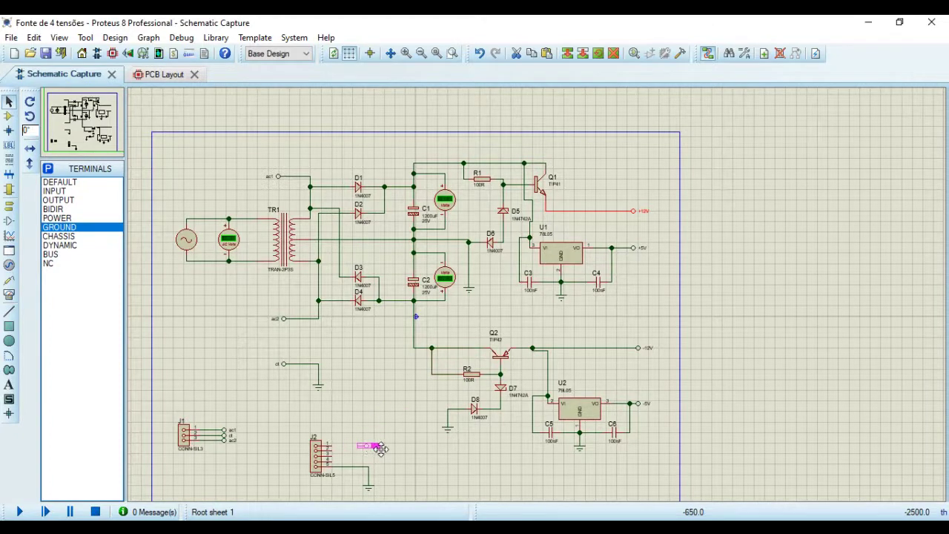
left_click(388, 447)
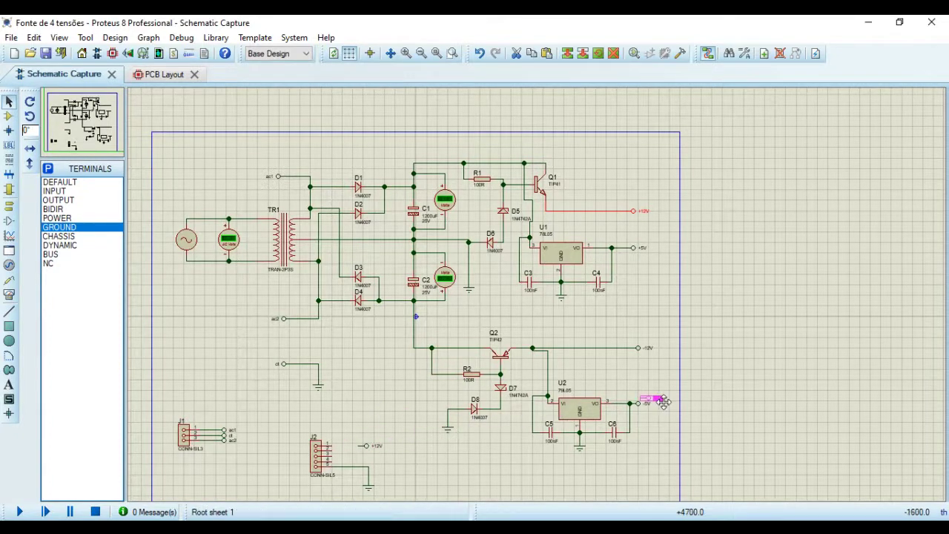
Copy the +5V output terminal from U1's output and place it directly below the +12V terminal beside J2.
left_click(634, 249)
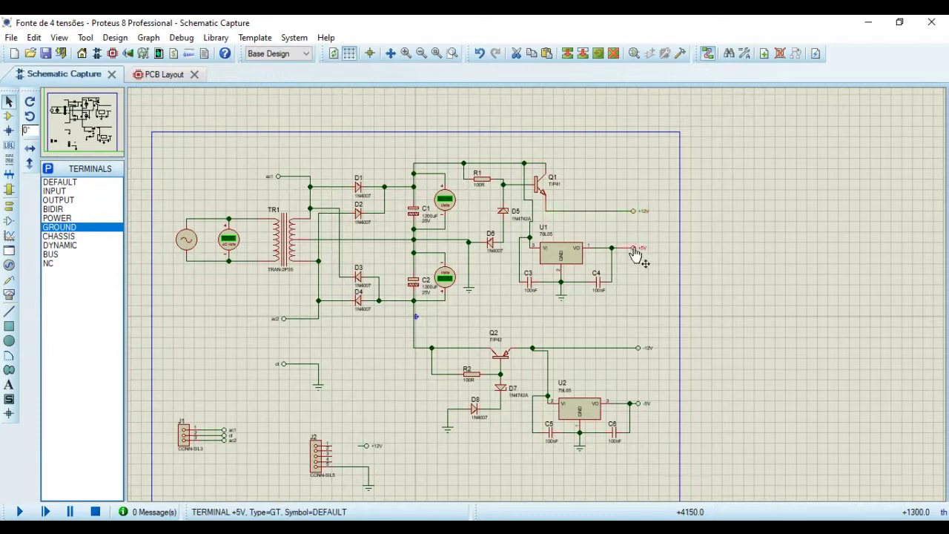
left_click(567, 52)
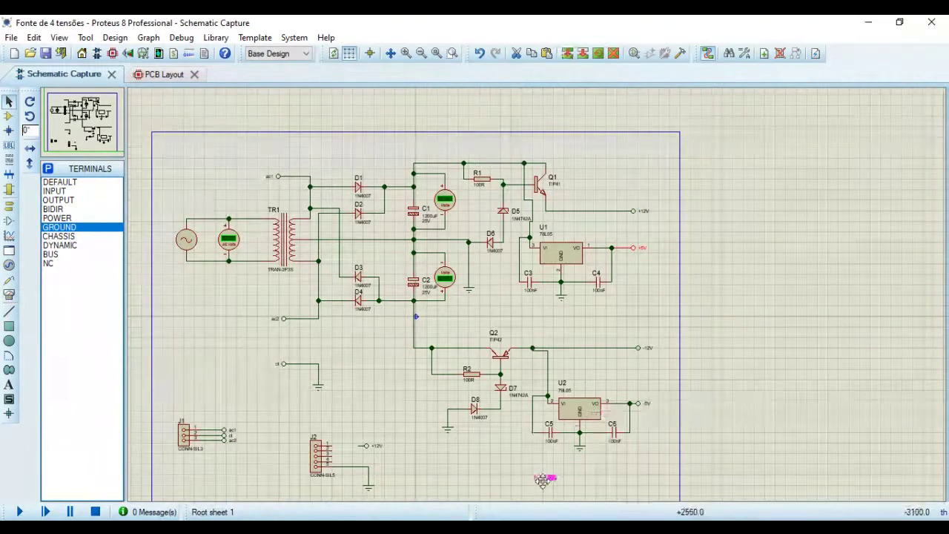
left_click(380, 453)
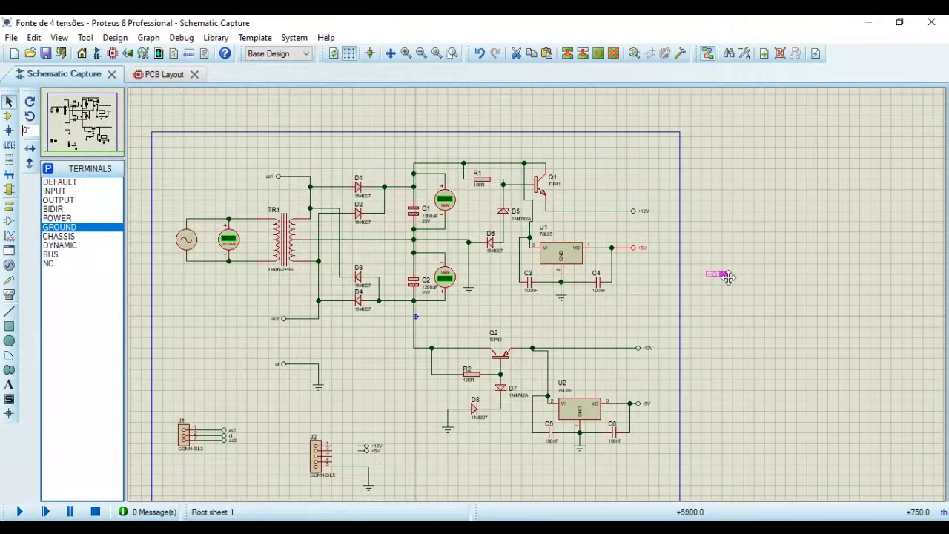
right_click(727, 276)
Copy the -12V output terminal from Q2's output line and place it below the +5V terminal beside J2.
left_click(639, 355)
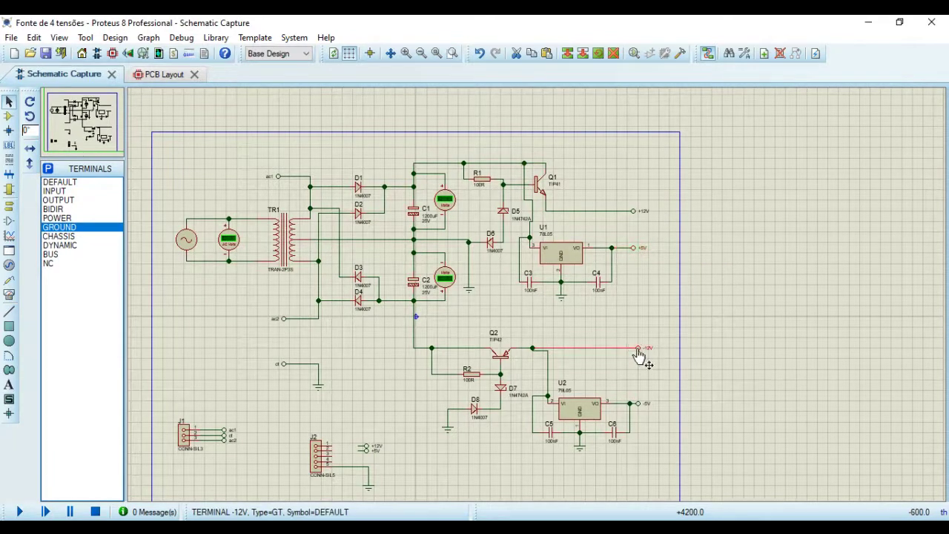
left_click(568, 57)
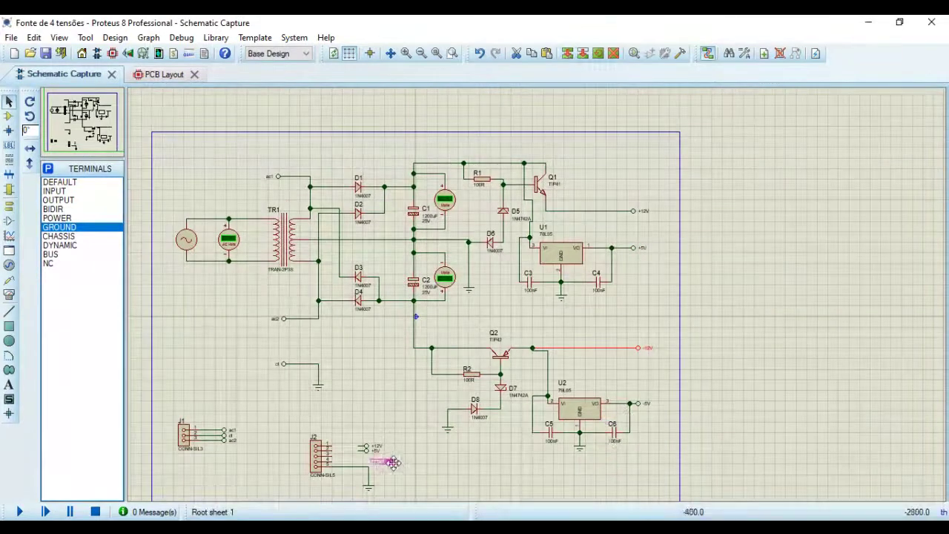
left_click(377, 454)
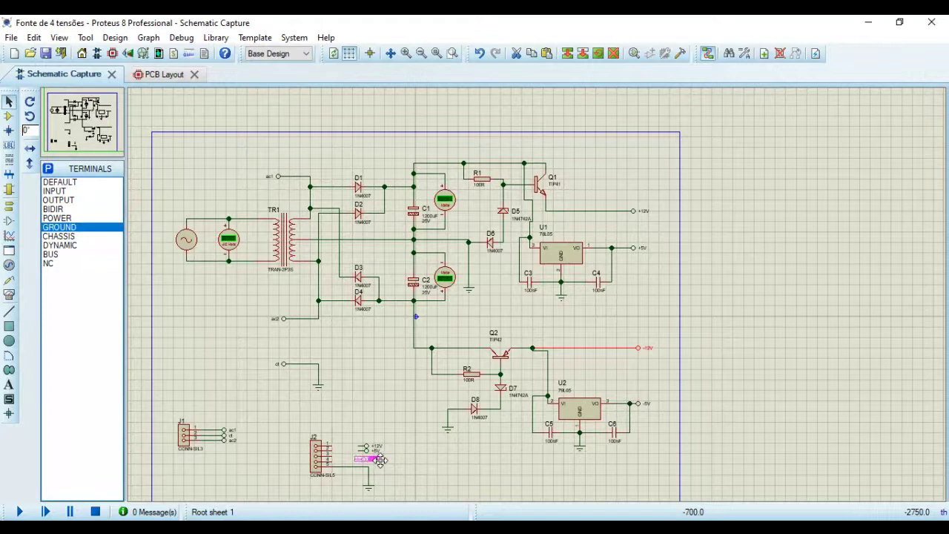
left_click(383, 459)
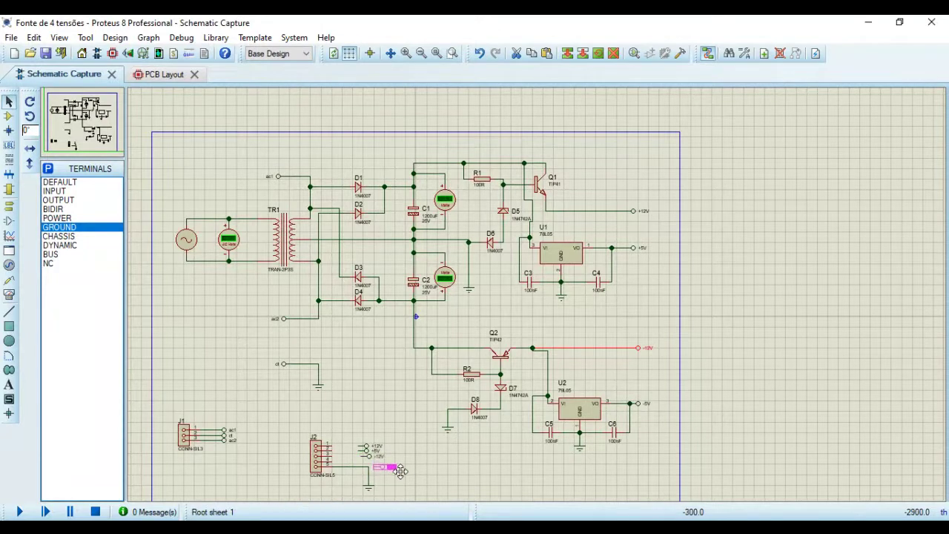
right_click(408, 474)
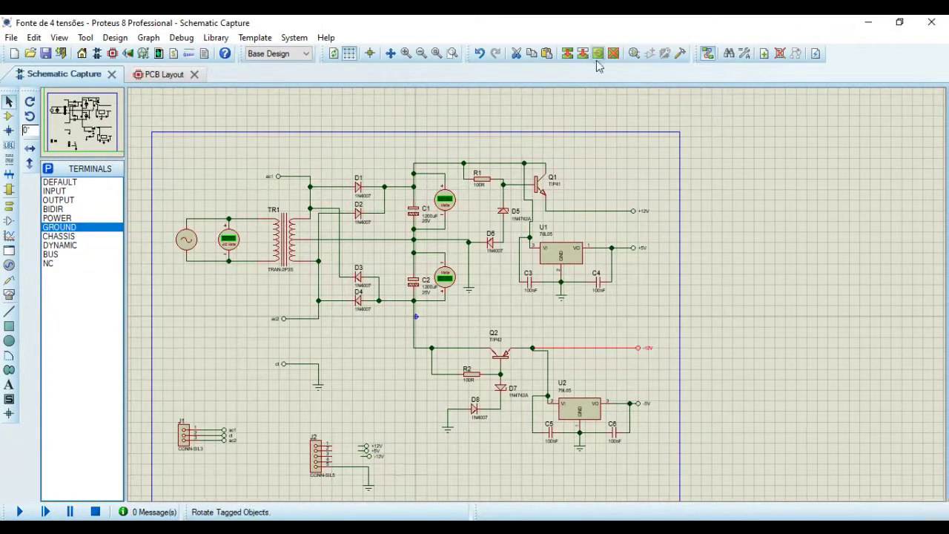
Copy the -5V output terminal from U2's output and place it below the -12V terminal, at J2's ground wire.
left_click(636, 405)
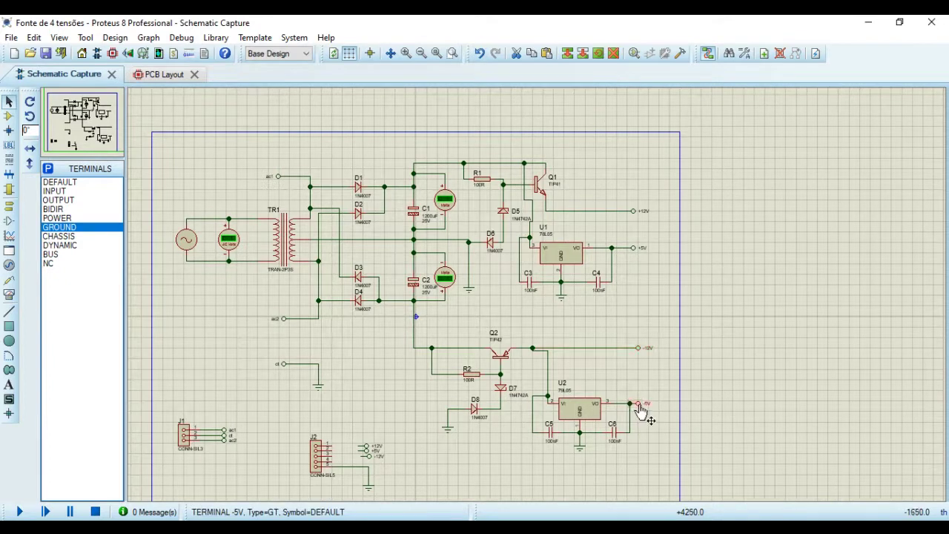
left_click(570, 55)
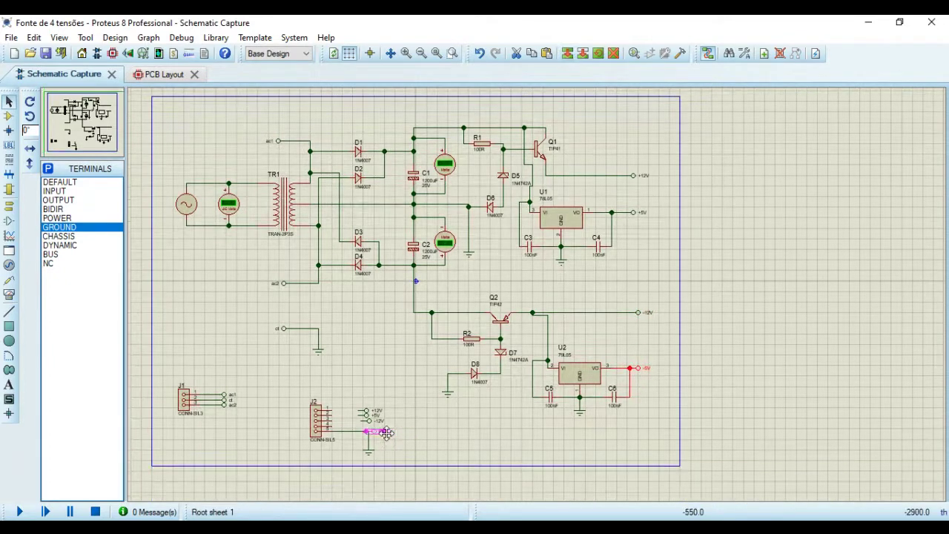
left_click(389, 430)
right_click(390, 432)
scroll(411, 432, "up", 3)
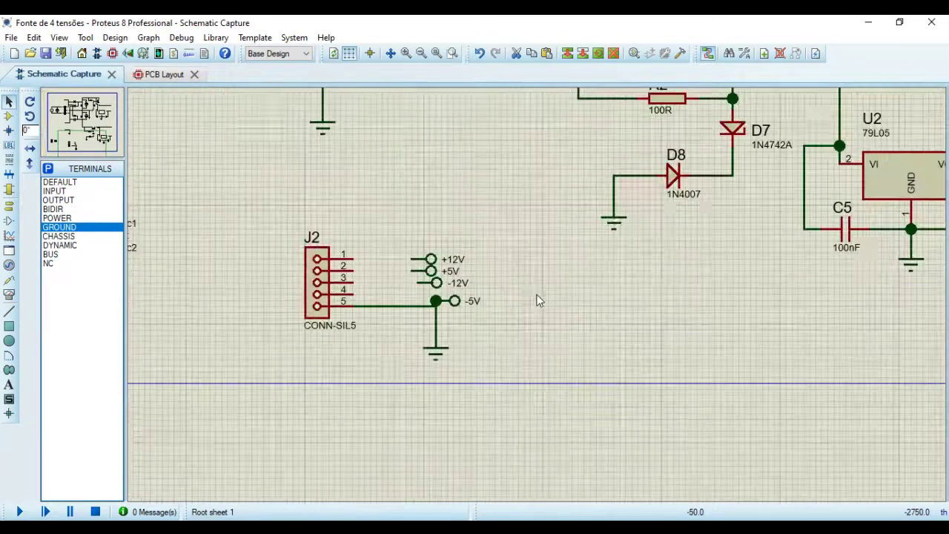
right_click(444, 304)
right_click(444, 304)
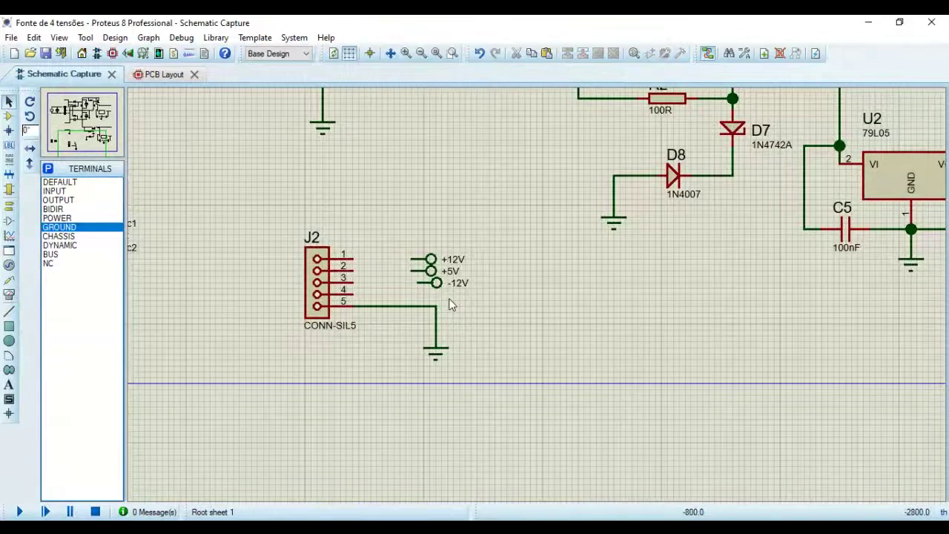
key("ctrl+z")
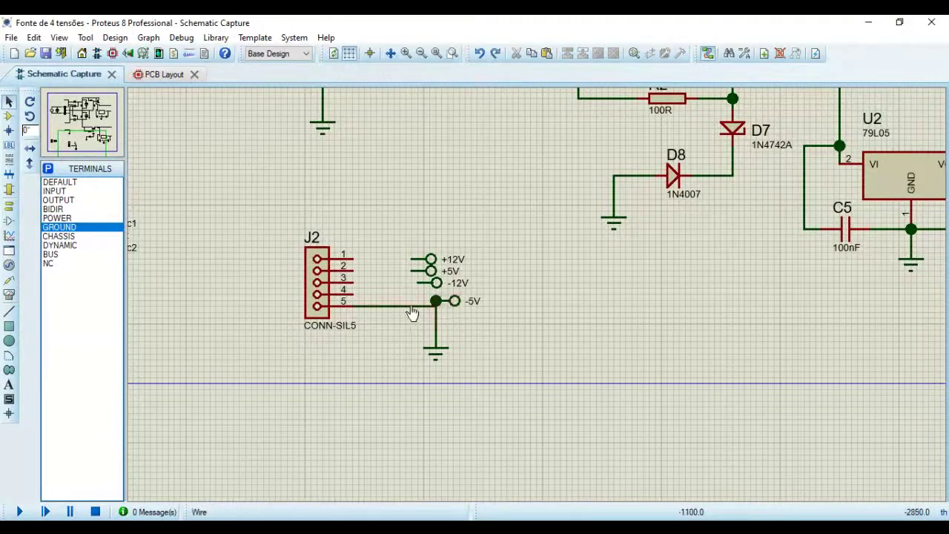
right_click(448, 306)
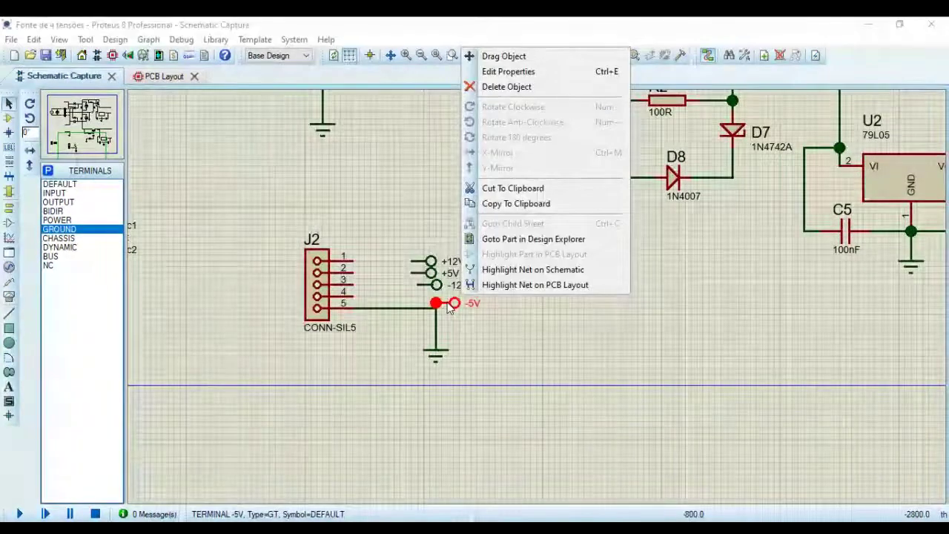
left_click(450, 308)
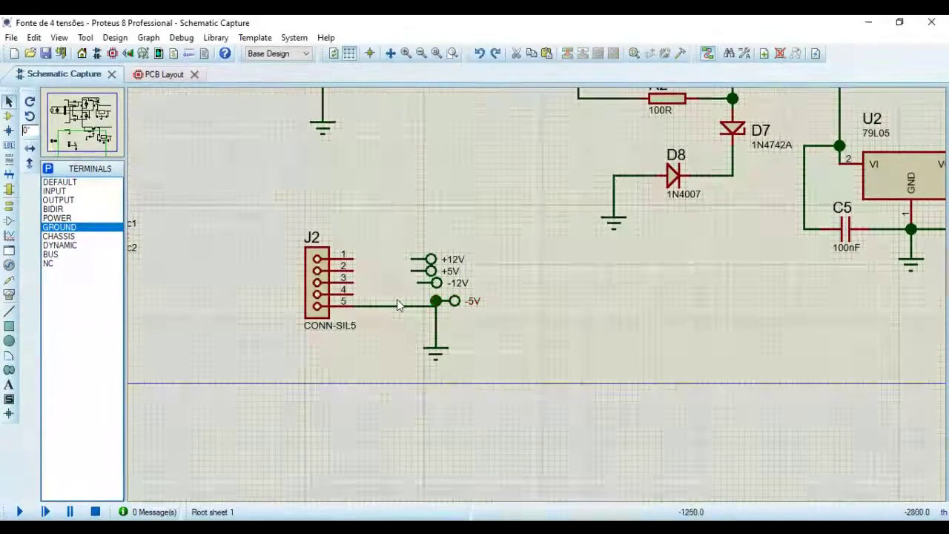
Detach the -5V terminal from J2's ground wire, remove the leftover wire, and place the terminal directly below the -12V terminal, level with pin 4.
left_click(455, 308)
left_click_drag(488, 309, 494, 309)
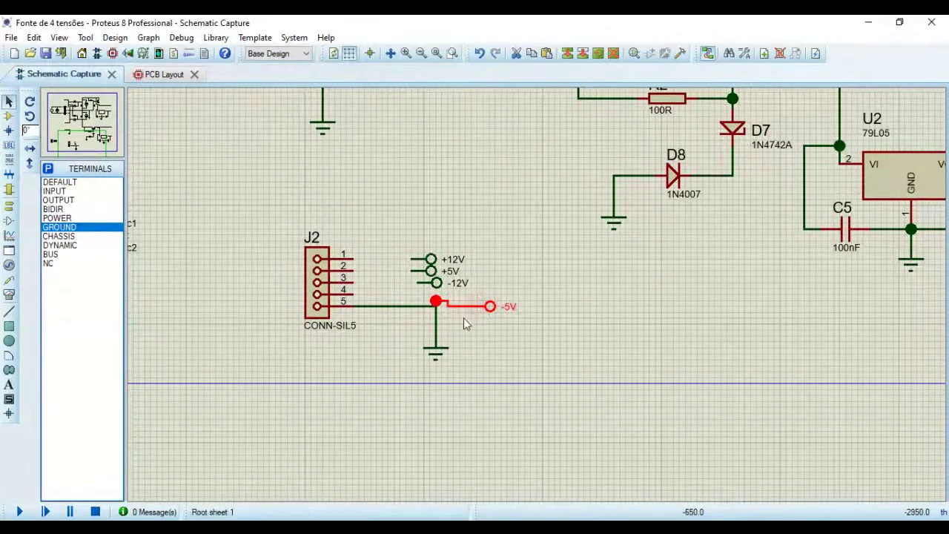
right_click(459, 306)
right_click(460, 306)
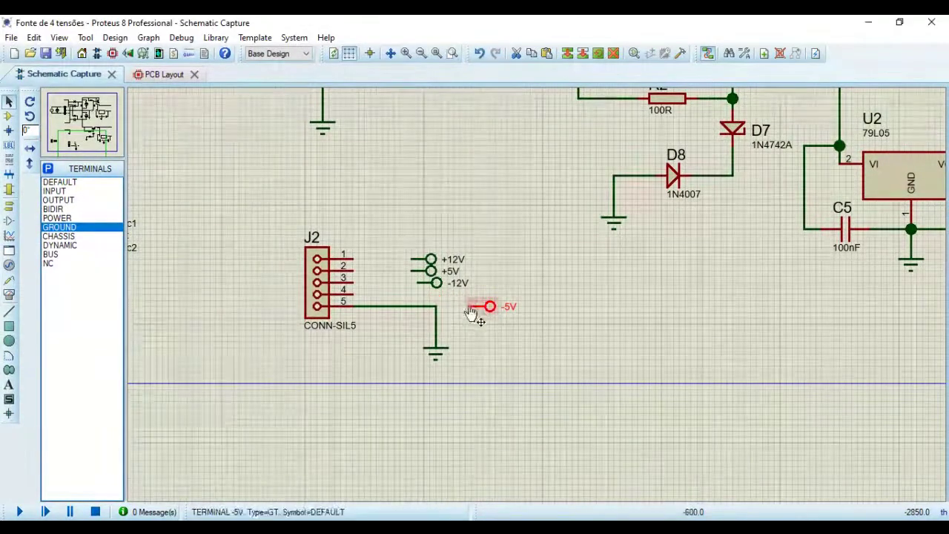
double_click(490, 308)
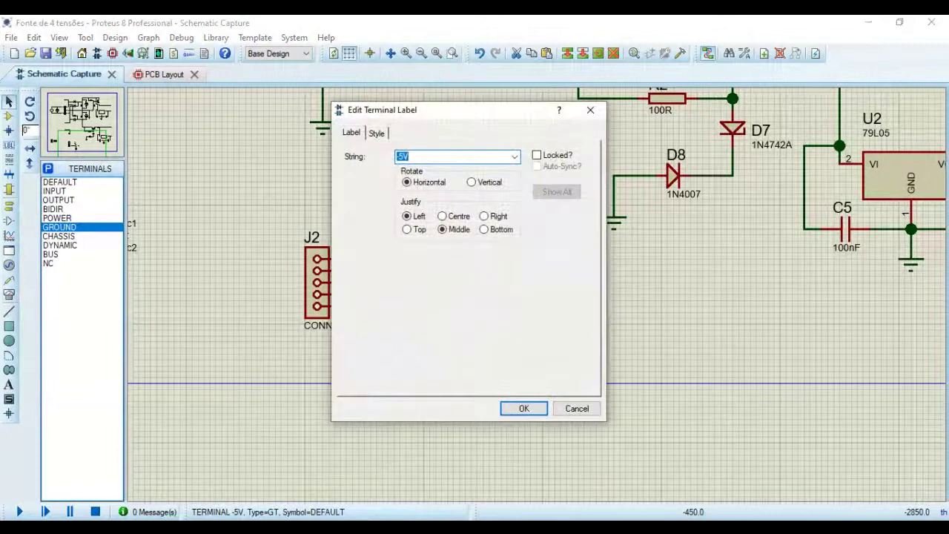
left_click(586, 409)
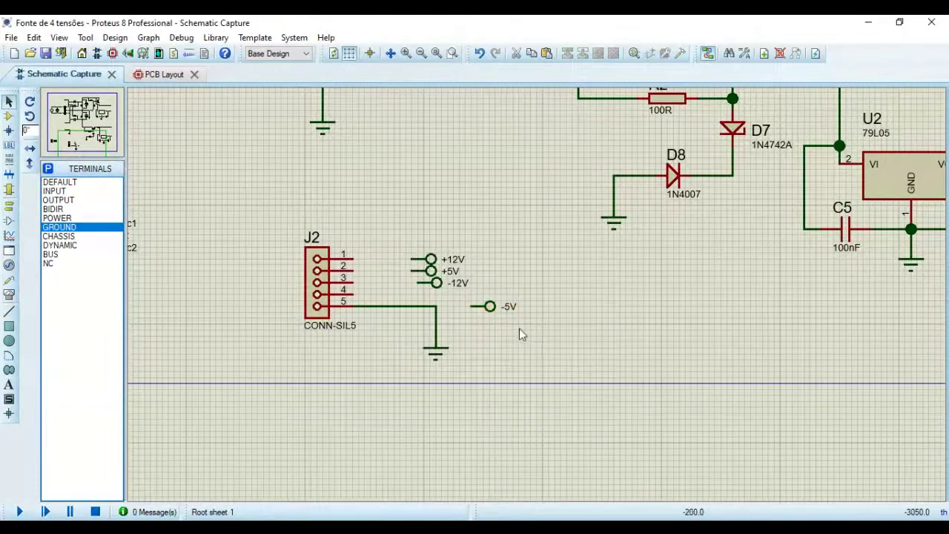
left_click_drag(489, 312, 435, 299)
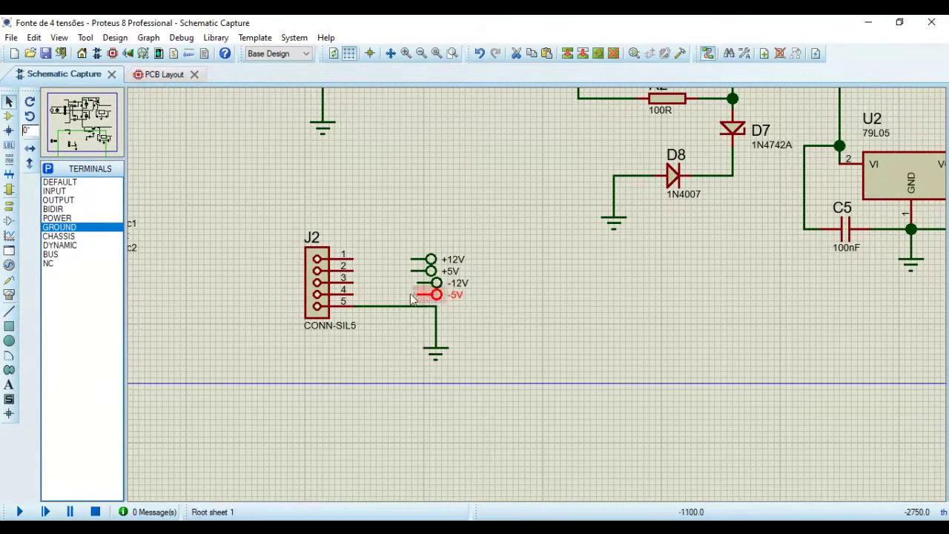
Wire the -5V terminal to J2's pin 4 and the -12V terminal to pin 3.
left_click(370, 293)
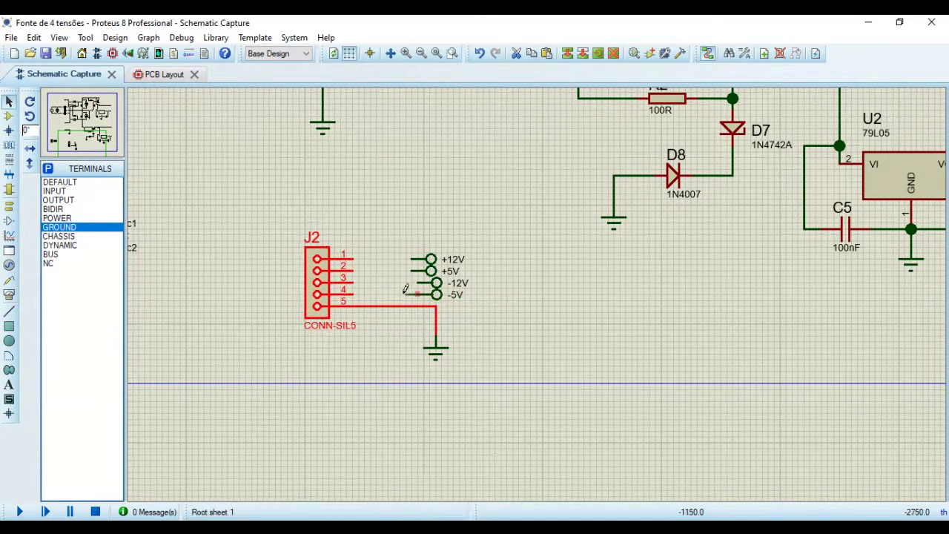
left_click(353, 295)
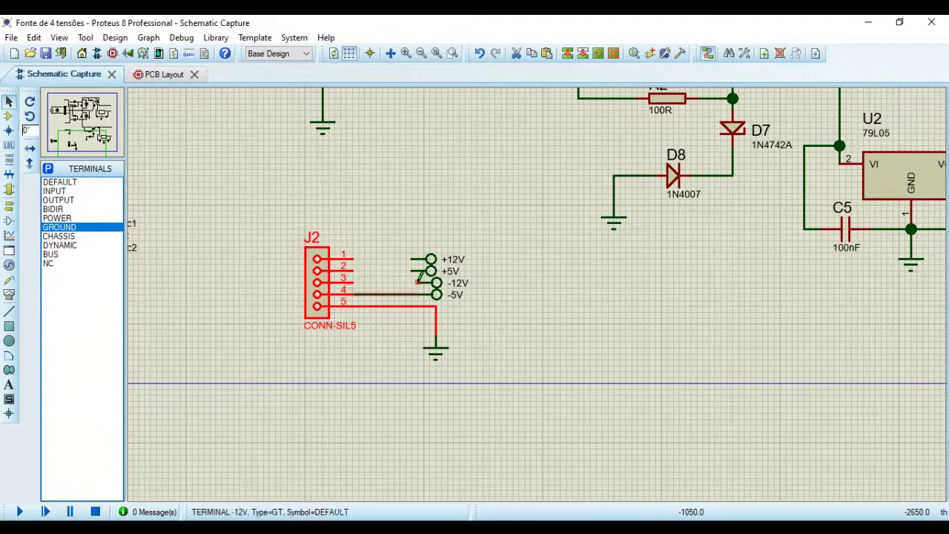
left_click(417, 283)
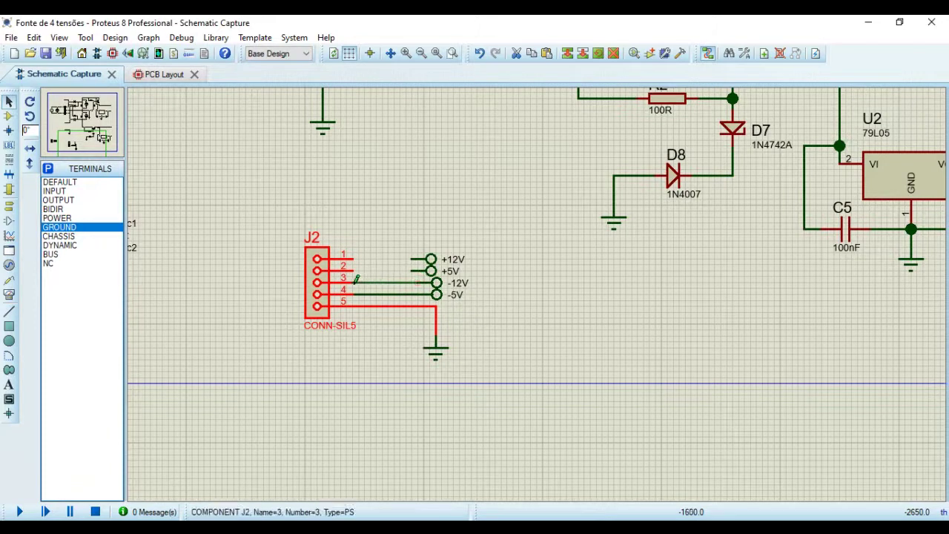
left_click(354, 282)
Align the +5V terminal with the -12V terminal below it and wire it to J2's pin 2.
left_click(429, 274)
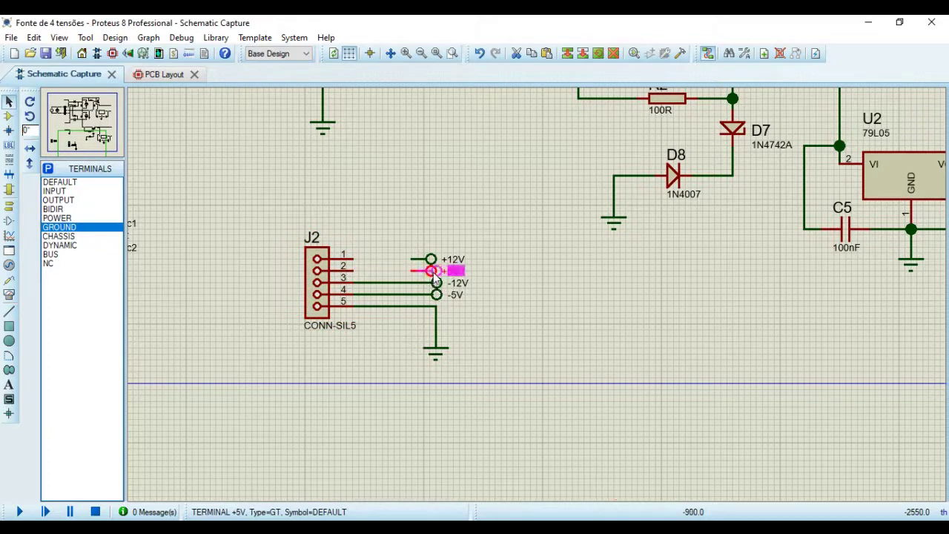
left_click_drag(435, 281, 440, 282)
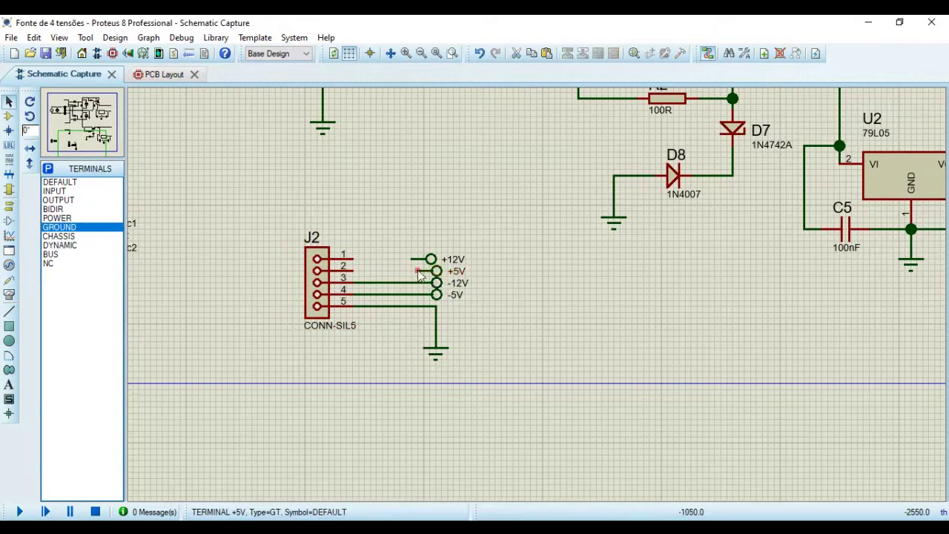
left_click(418, 272)
left_click(354, 270)
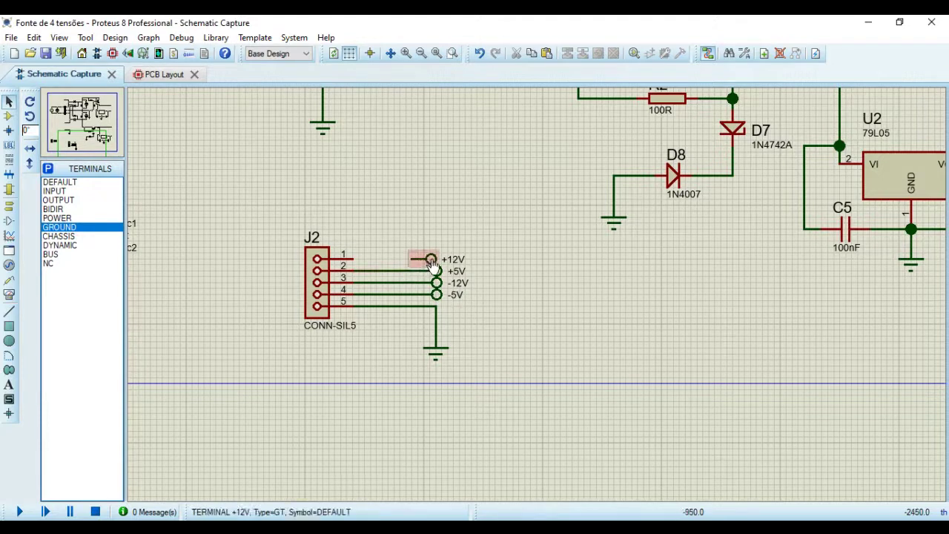
Align the +12V terminal with the +5V terminal below it and wire it to J2's pin 1.
left_click(431, 262)
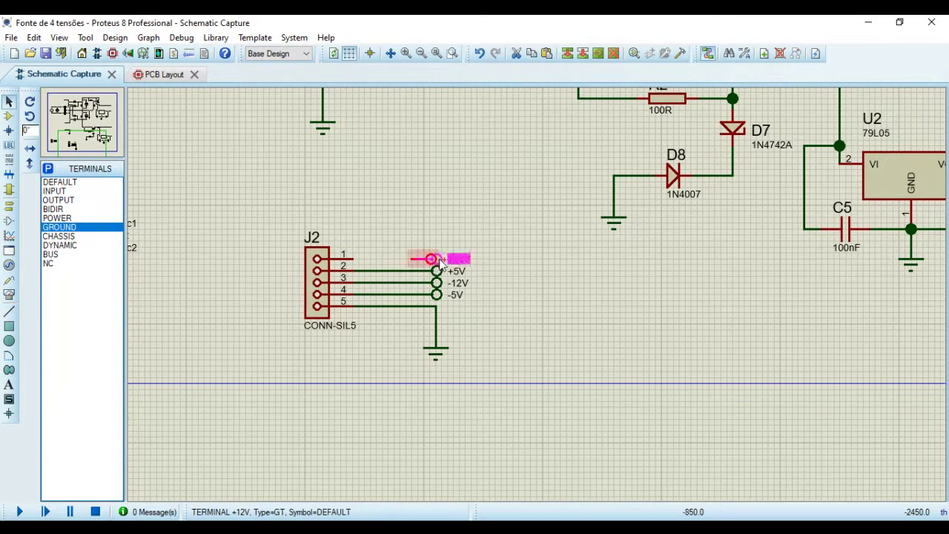
left_click(422, 250)
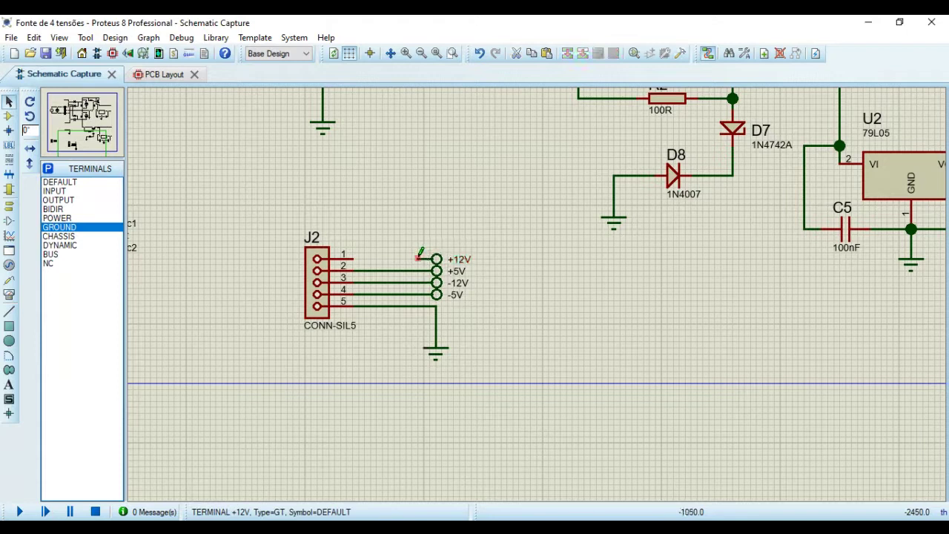
left_click(421, 258)
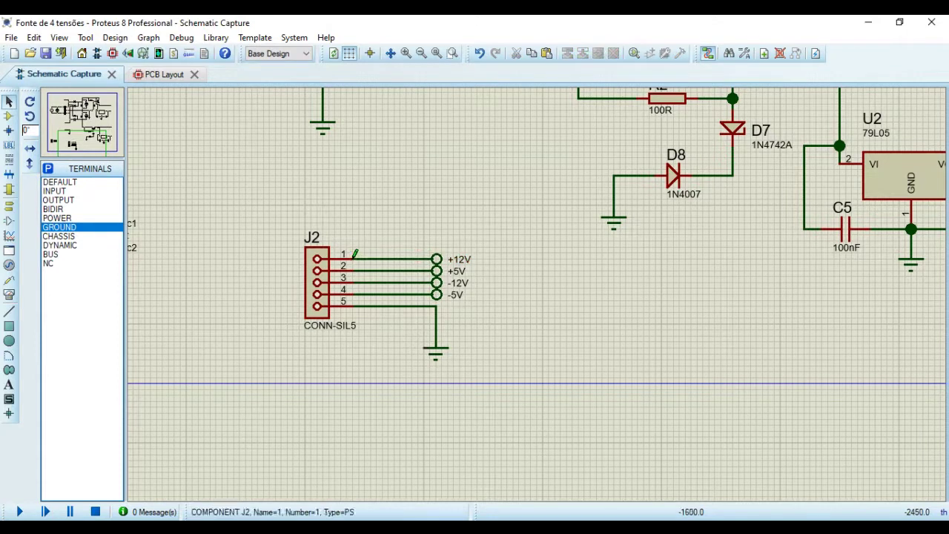
left_click(354, 257)
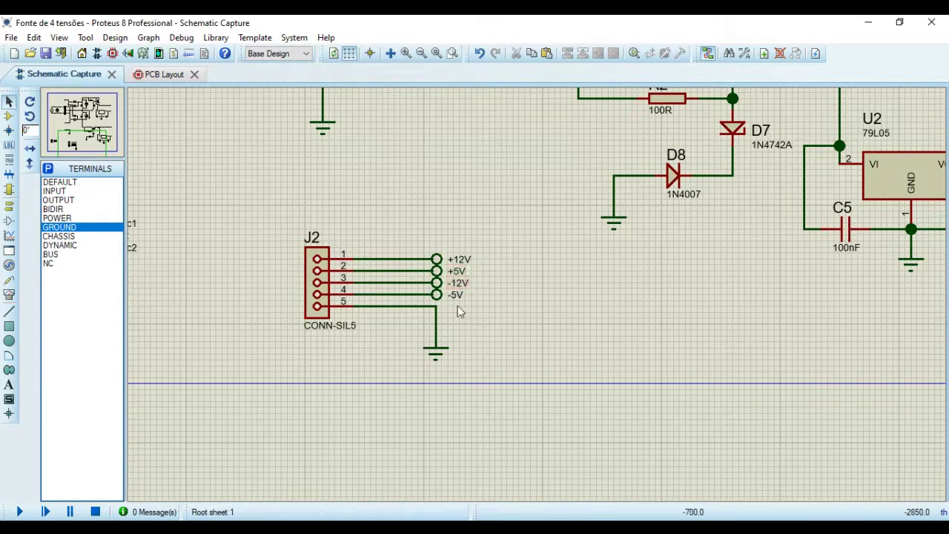
Save the project and auto-place connector J2 (CONN-SIL5) on the board in the PCB layout.
left_click(46, 57)
left_click(164, 74)
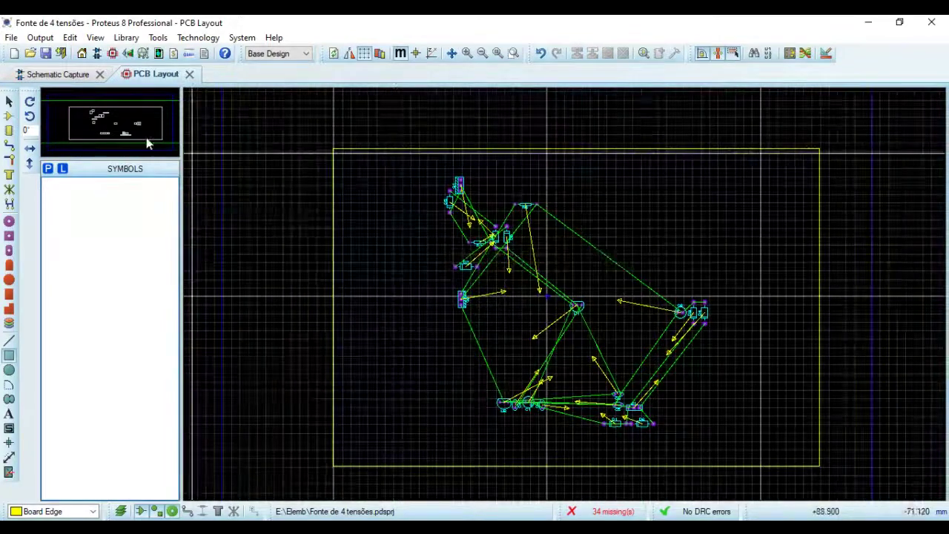
left_click(157, 37)
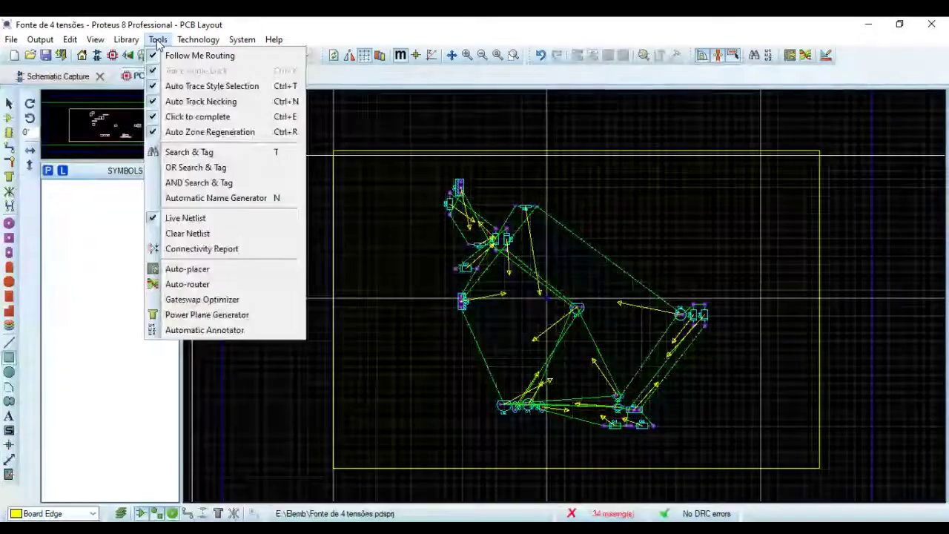
left_click(203, 269)
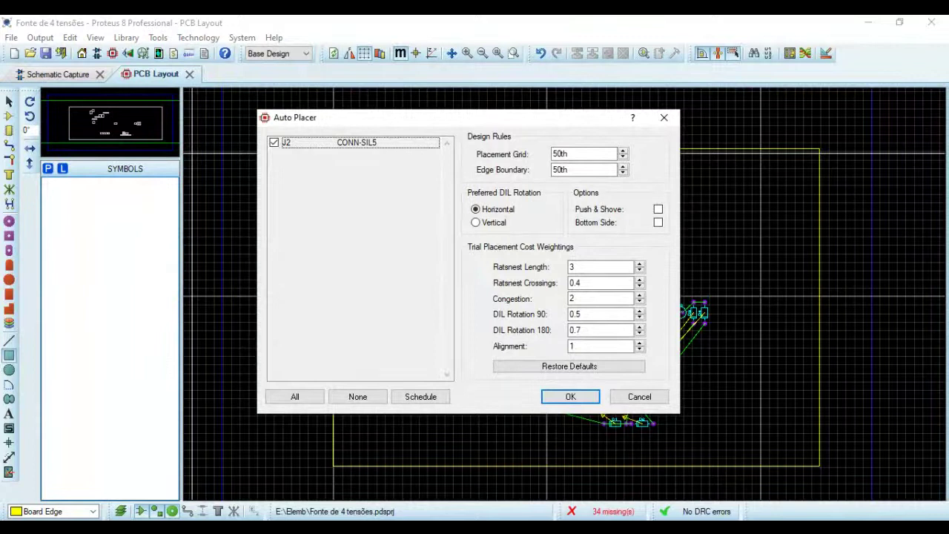
left_click(568, 396)
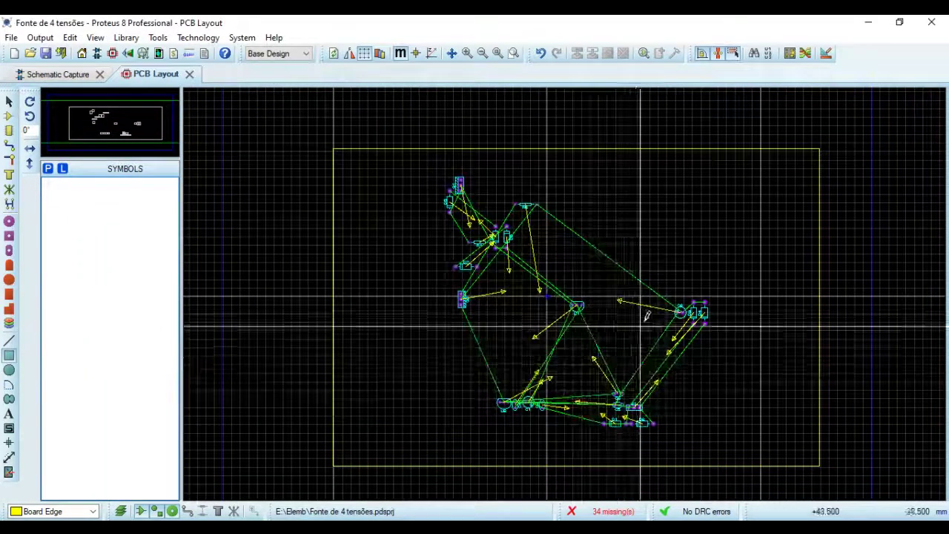
left_click(658, 239)
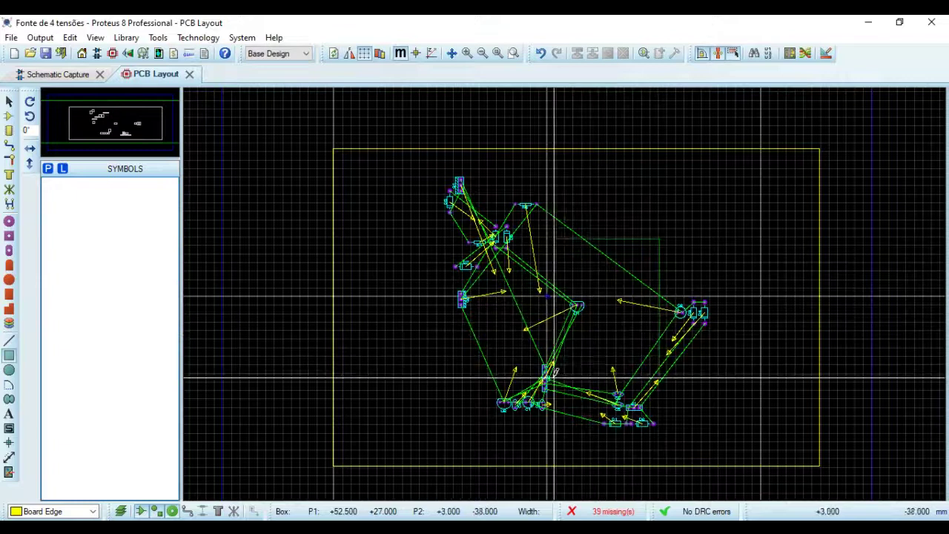
scroll(544, 378, "up", 3)
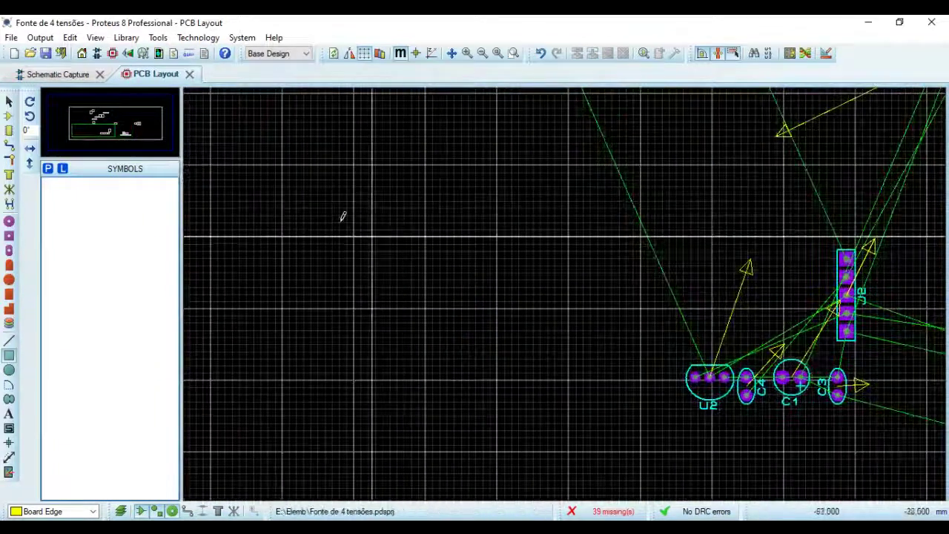
Check connector J2's component properties and PCB package in the schematic, and look over the whole circuit.
left_click(82, 75)
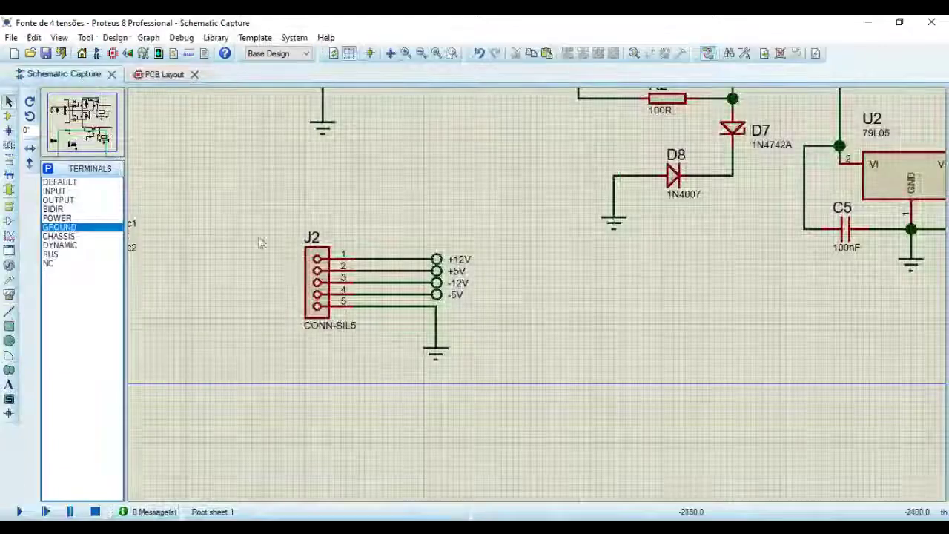
right_click(332, 273)
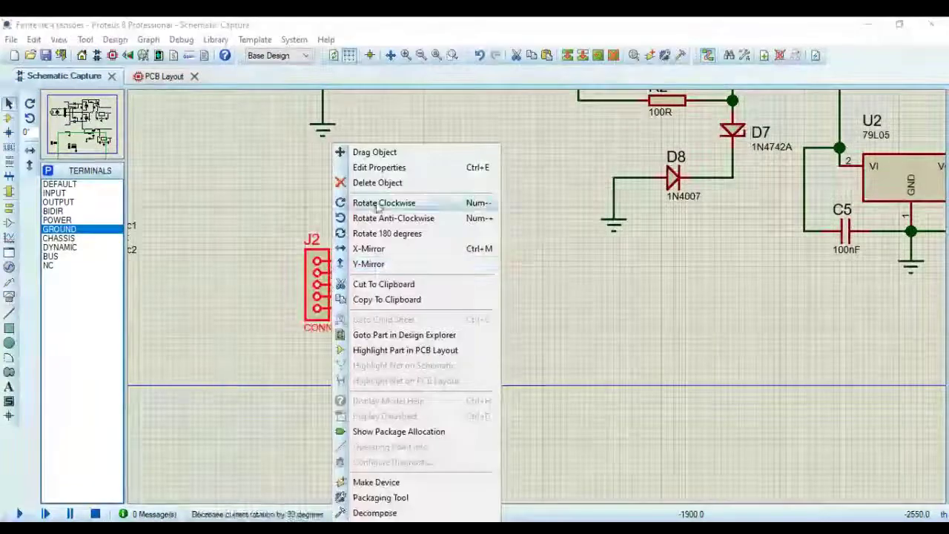
left_click(379, 168)
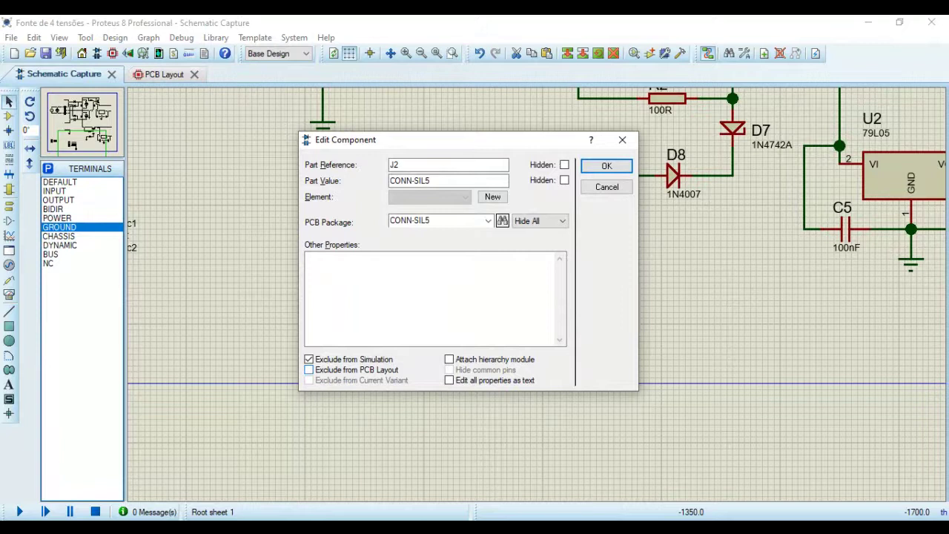
left_click(606, 165)
scroll(613, 187, "down", 3)
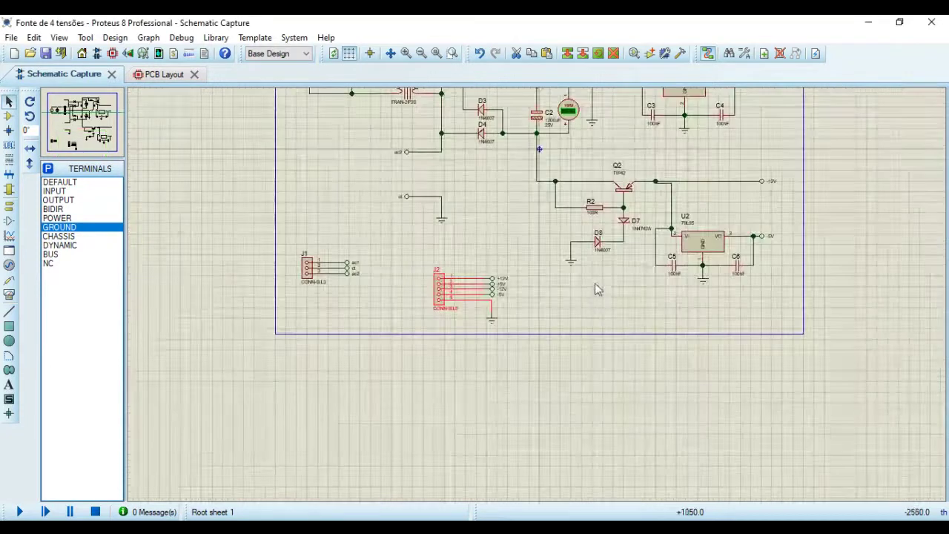
left_click_drag(572, 309, 495, 445)
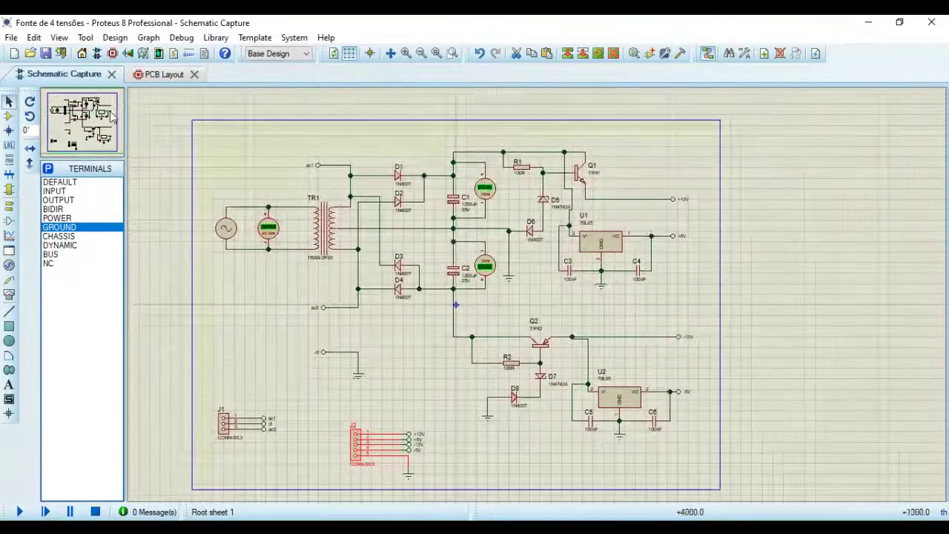
Return to the PCB layout, look over the placed components, and save the project.
left_click(155, 76)
scroll(627, 339, "up", 3)
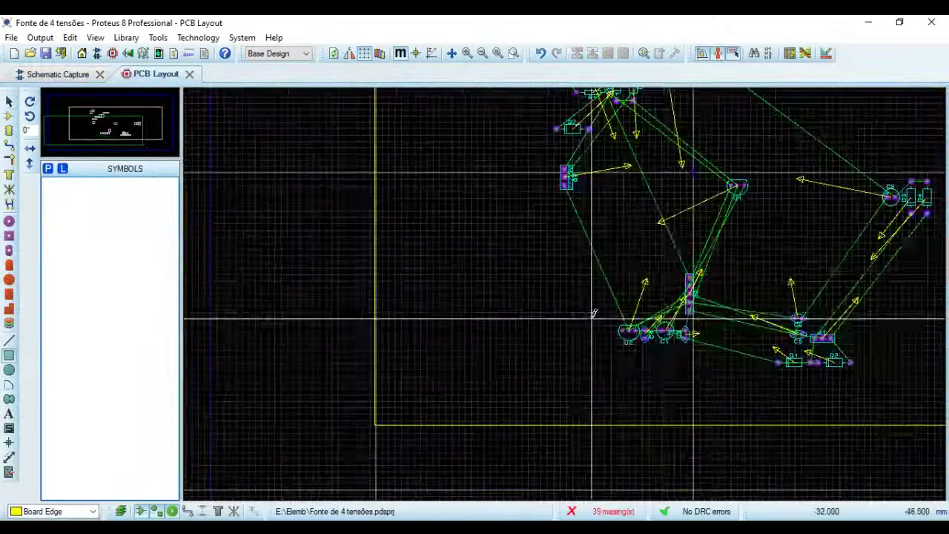
left_click_drag(673, 259, 494, 360)
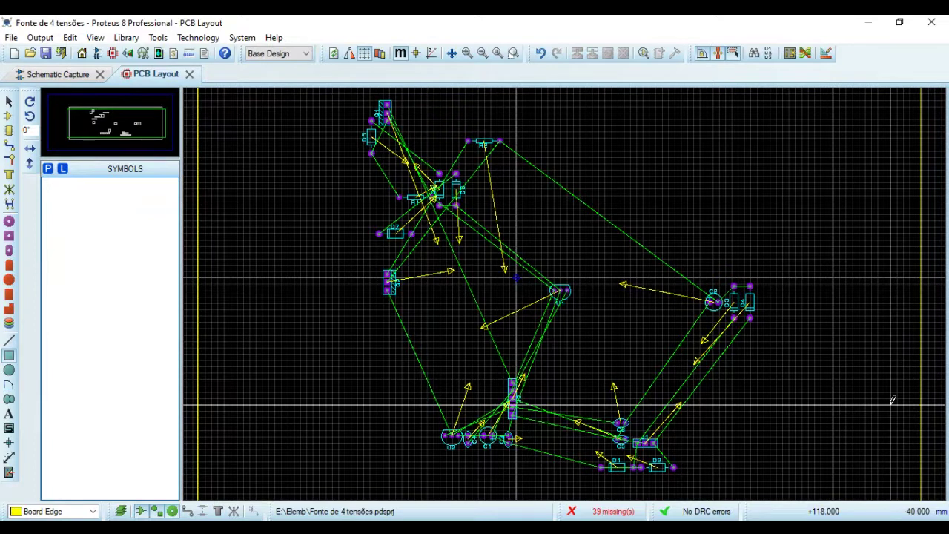
left_click(46, 57)
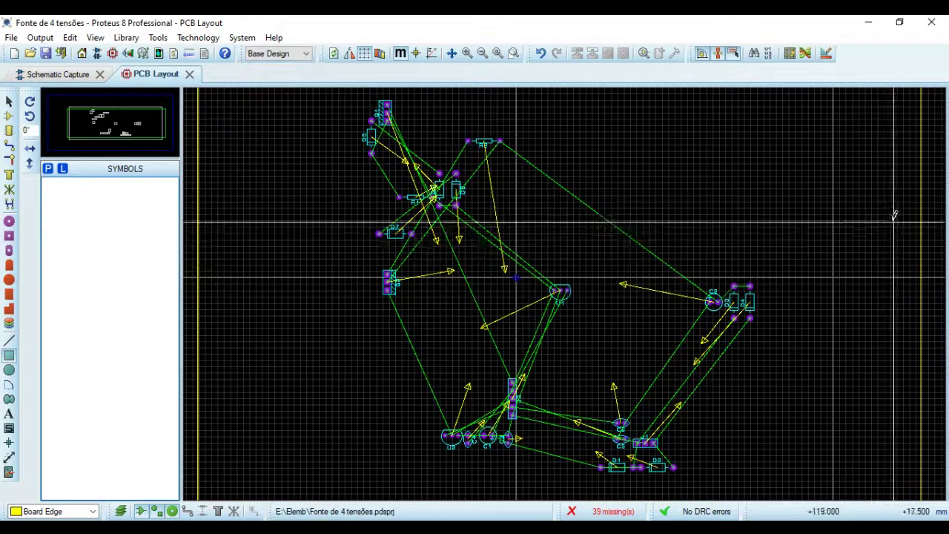